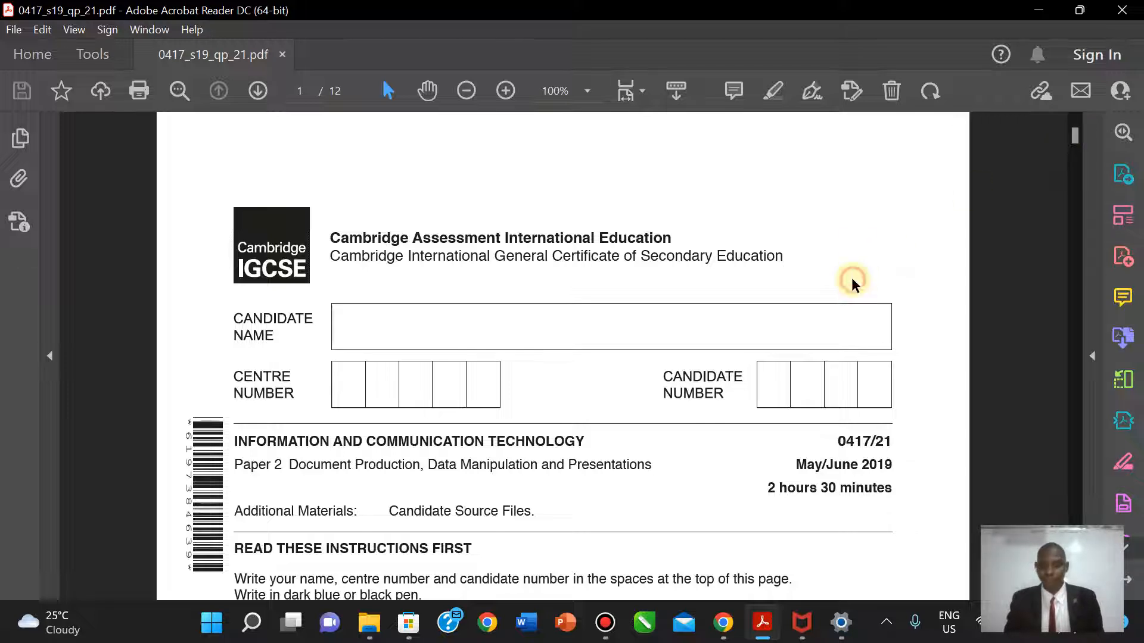
# - Highlight 'Candidate Source Files.' in yellow, then scroll down to Task 1 on page 2
pyautogui.scroll(-3, 853, 280)
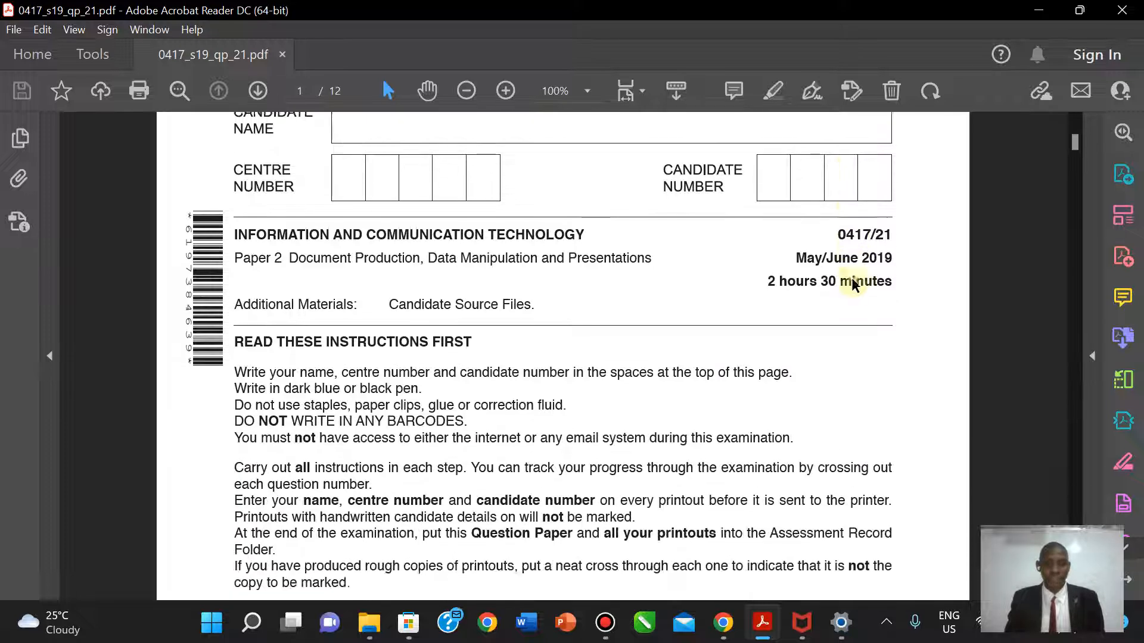
pyautogui.moveTo(389, 266); pyautogui.dragTo(535, 269)
pyautogui.click(773, 94)
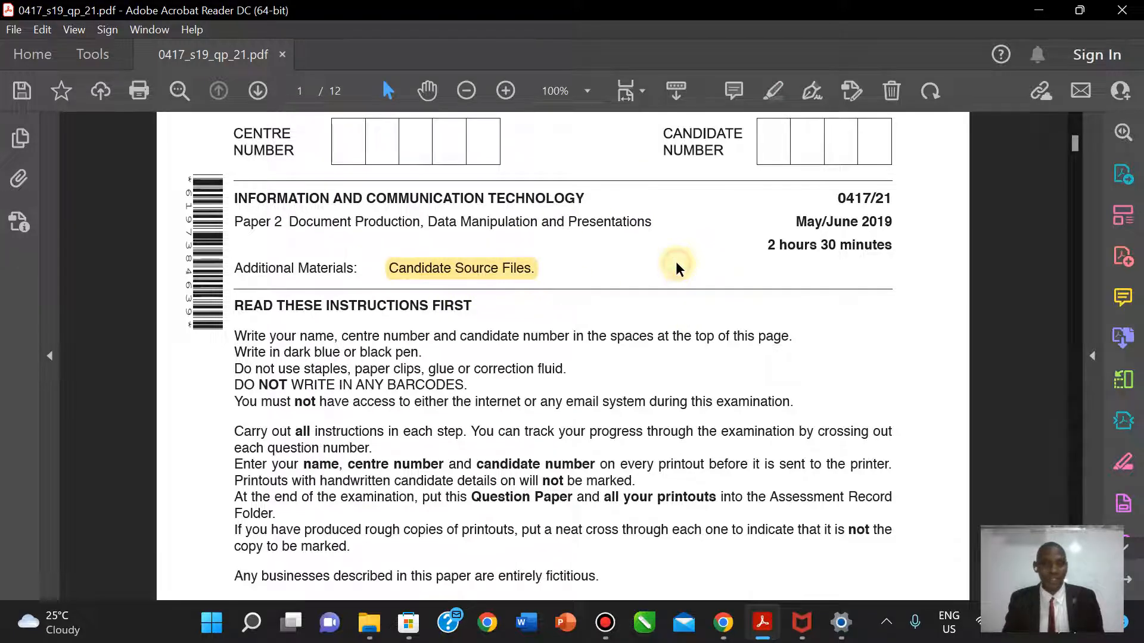
pyautogui.scroll(-7, 676, 261)
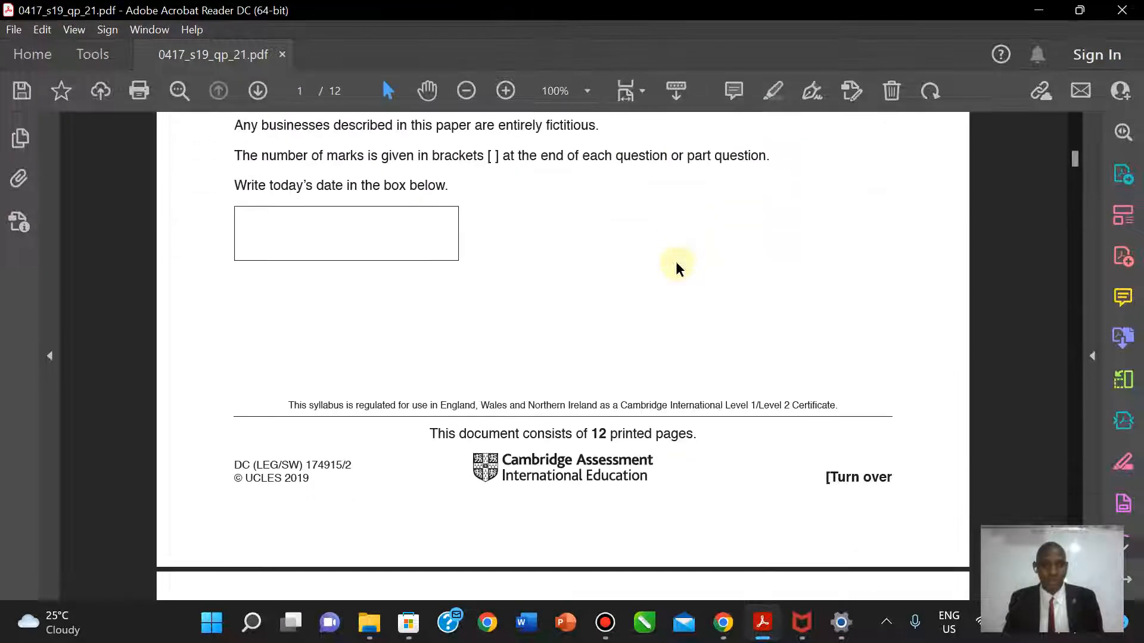
pyautogui.scroll(-7, 676, 262)
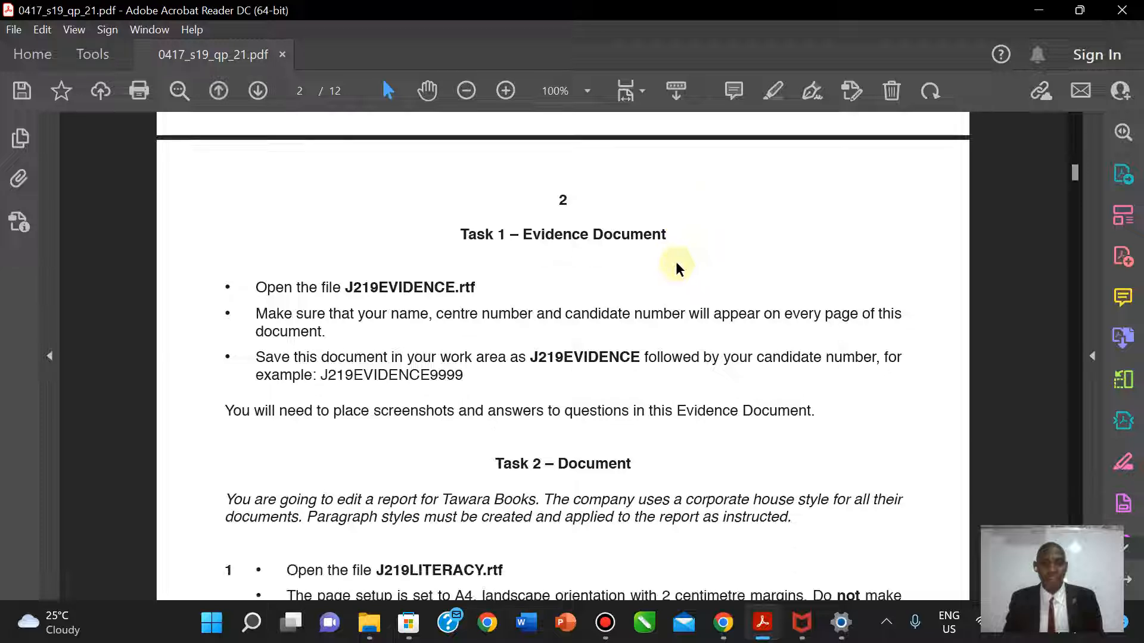
pyautogui.scroll(1, 676, 262)
pyautogui.scroll(-1, 675, 262)
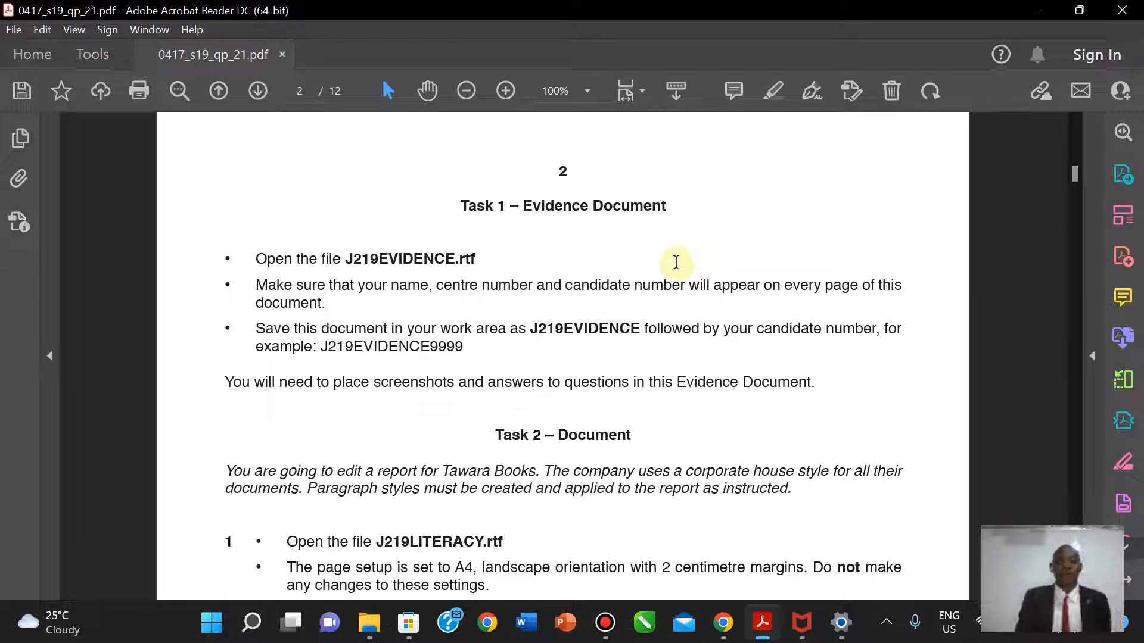
# - Close the Pictures window, check the 0417_s19_sf_21 folder's files, and return to the exam PDF
pyautogui.click(375, 633)
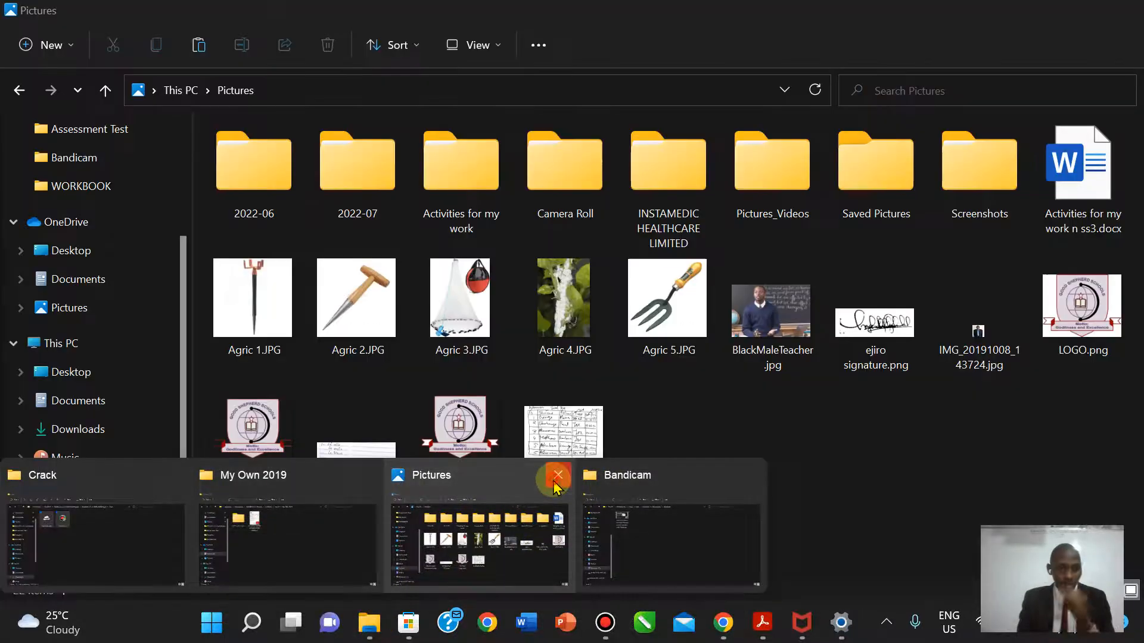
pyautogui.click(558, 475)
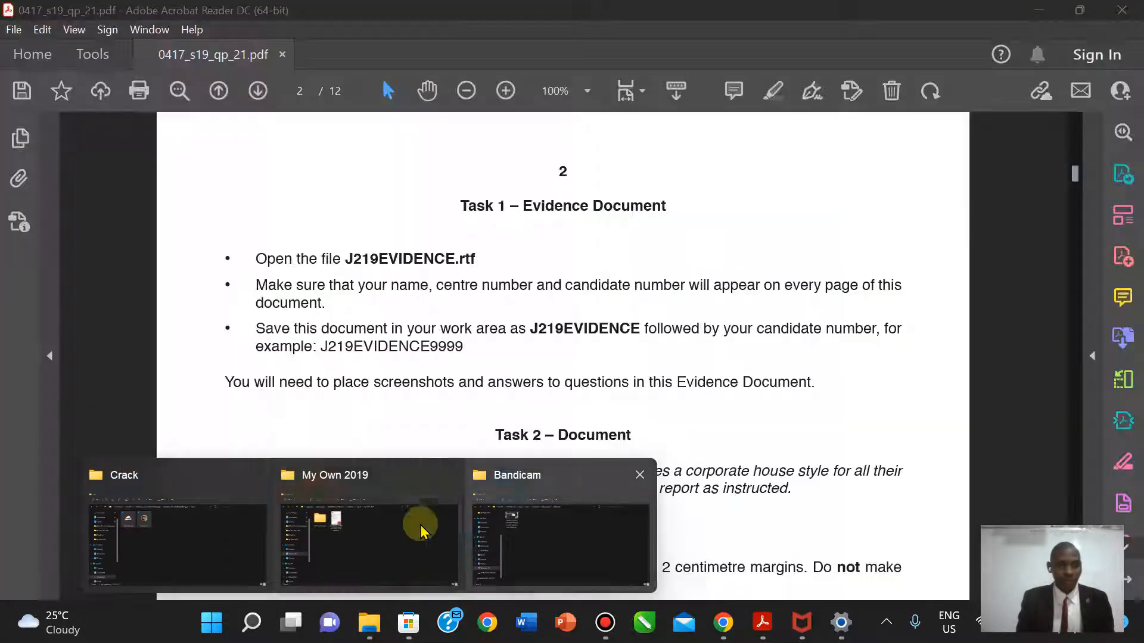
pyautogui.click(387, 536)
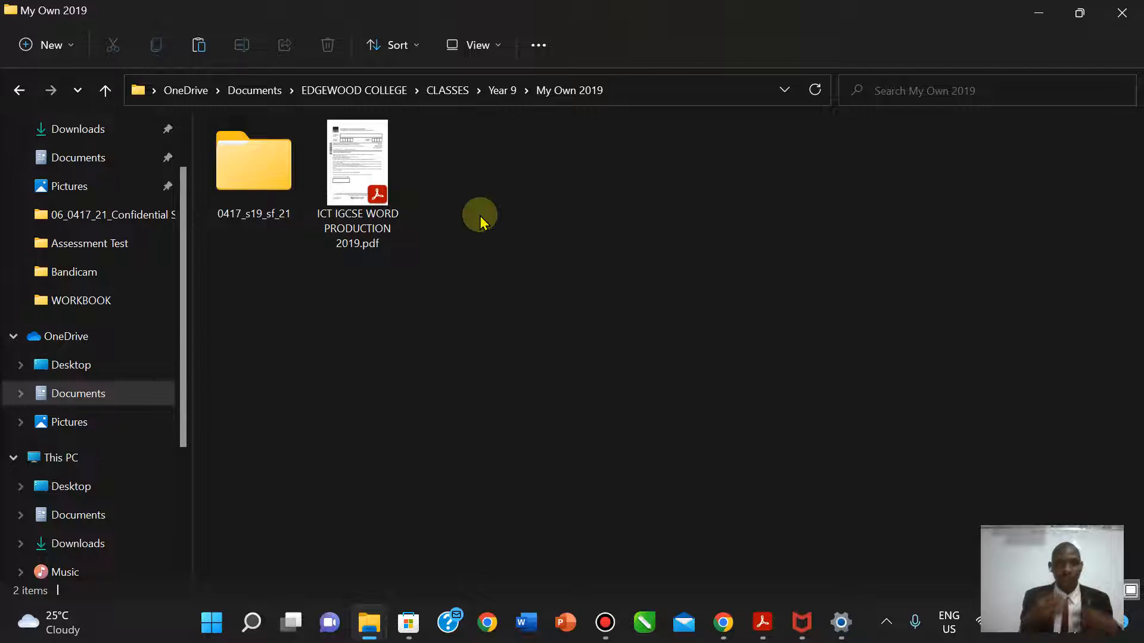
pyautogui.doubleClick(230, 175)
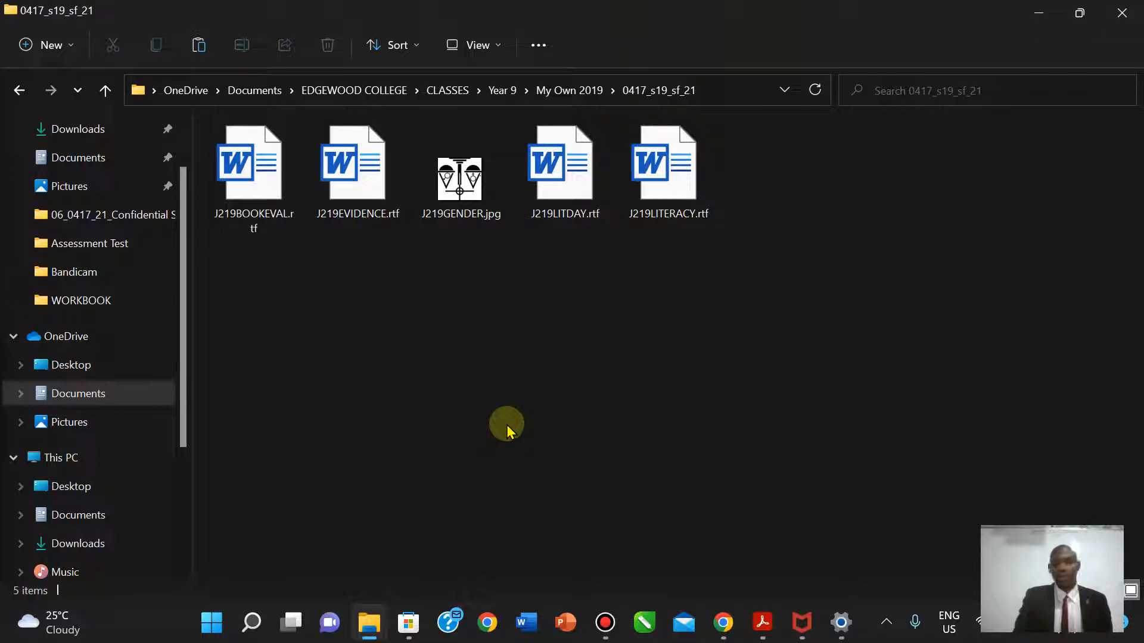
pyautogui.hotkey('alt', 'Up')
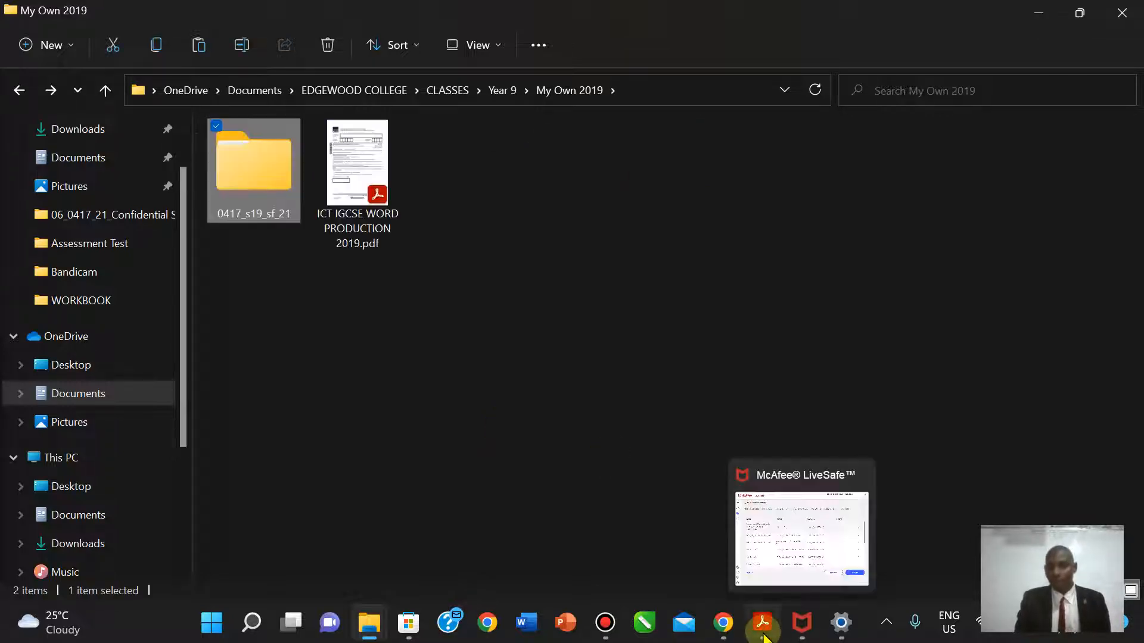
pyautogui.click(763, 633)
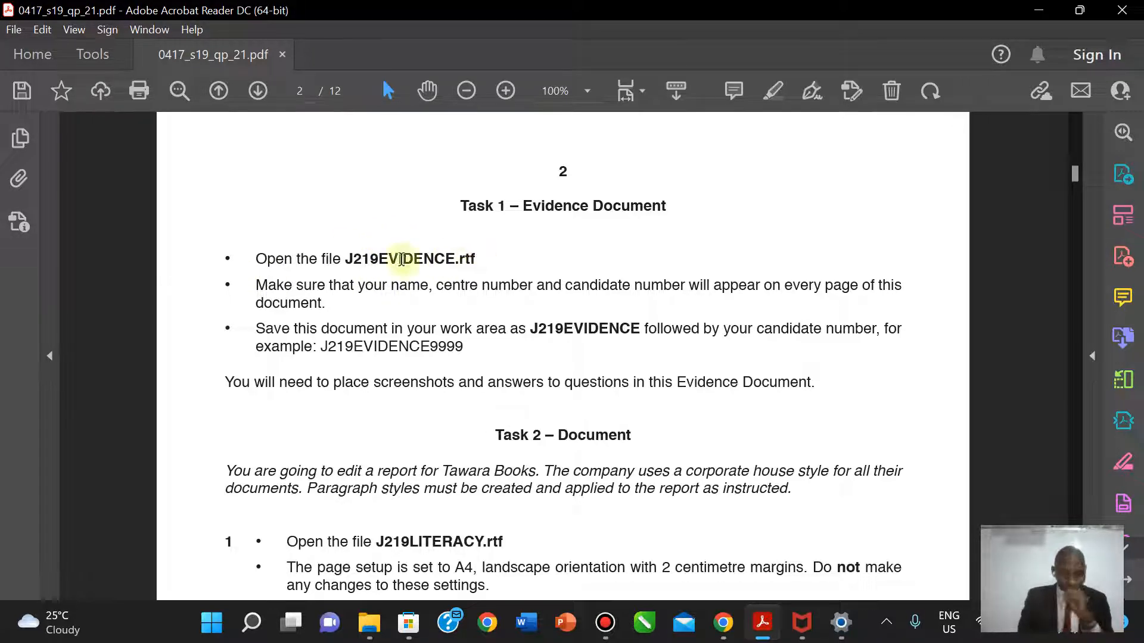
# - Select the file name J219EVIDENCE.rtf in the Task 1 instructions
pyautogui.moveTo(352, 258); pyautogui.dragTo(483, 258)
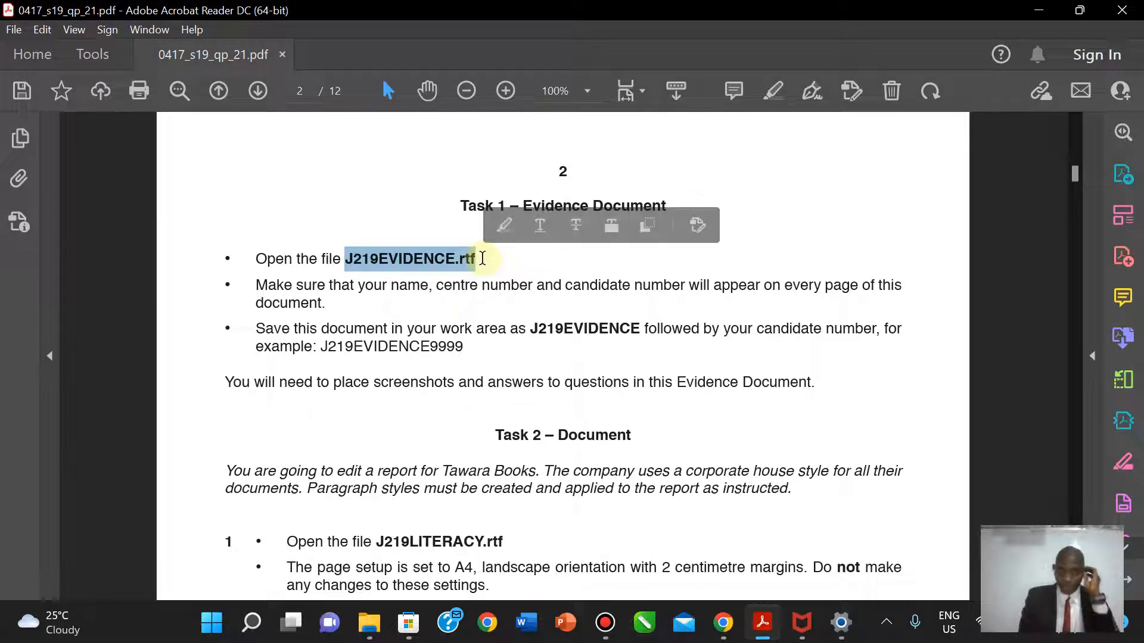
pyautogui.moveTo(370, 630)
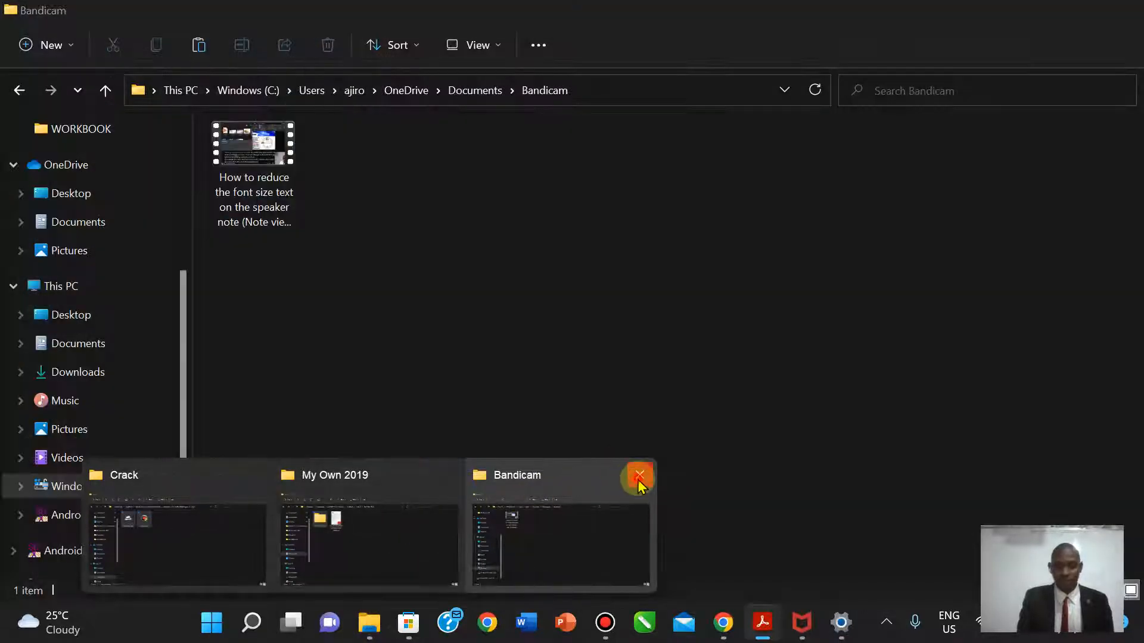
# - Close the Bandicam window and open J219EVIDENCE.rtf from the 0417_s19_sf_21 folder
pyautogui.click(638, 482)
pyautogui.click(477, 511)
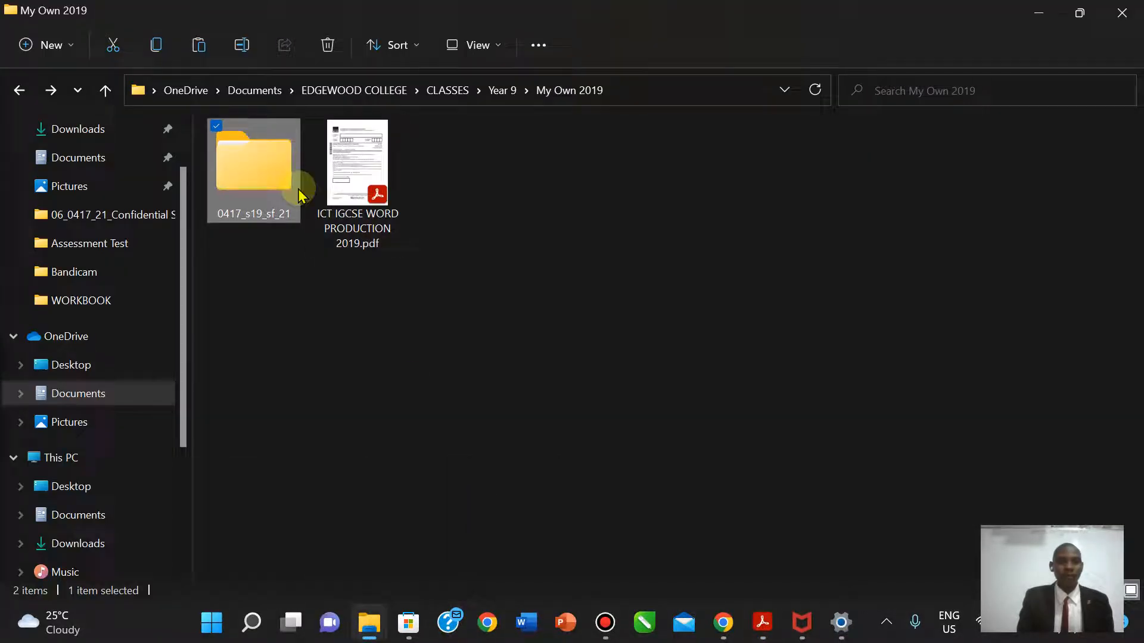
pyautogui.doubleClick(279, 165)
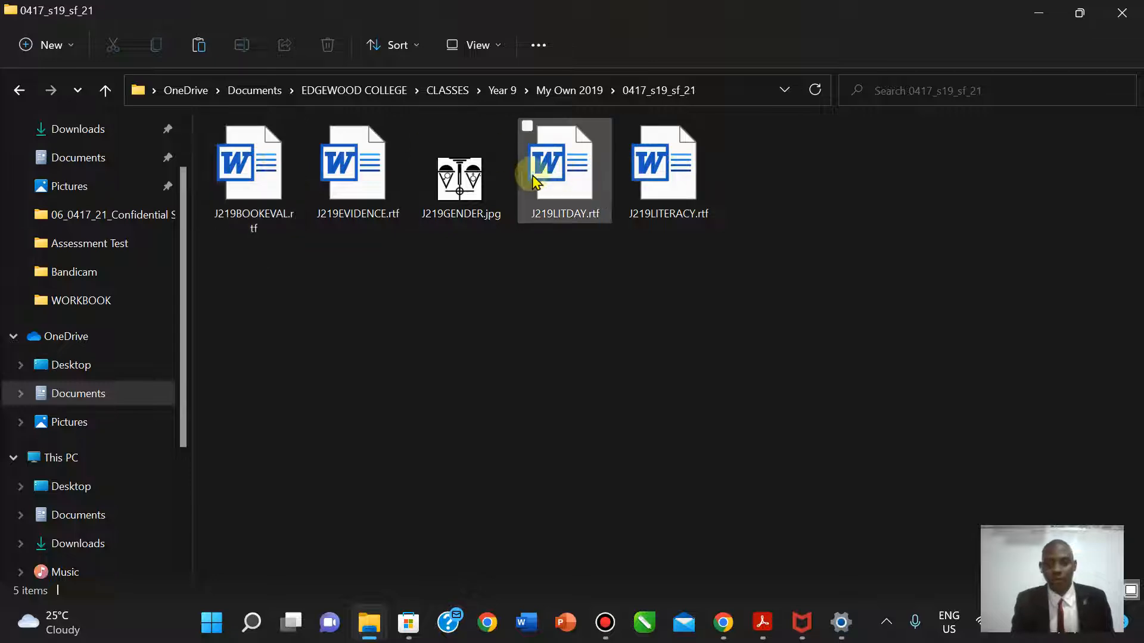
pyautogui.doubleClick(326, 199)
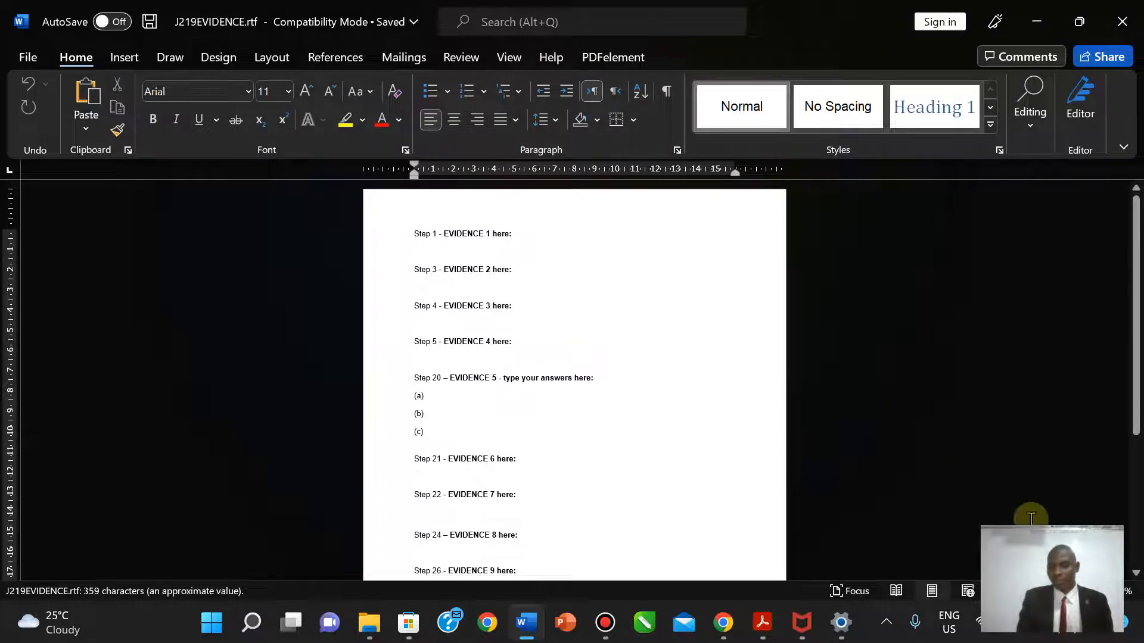
# - Scroll to the top of J219EVIDENCE.rtf, then bring the exam paper PDF back in front
pyautogui.scroll(7, 574, 381)
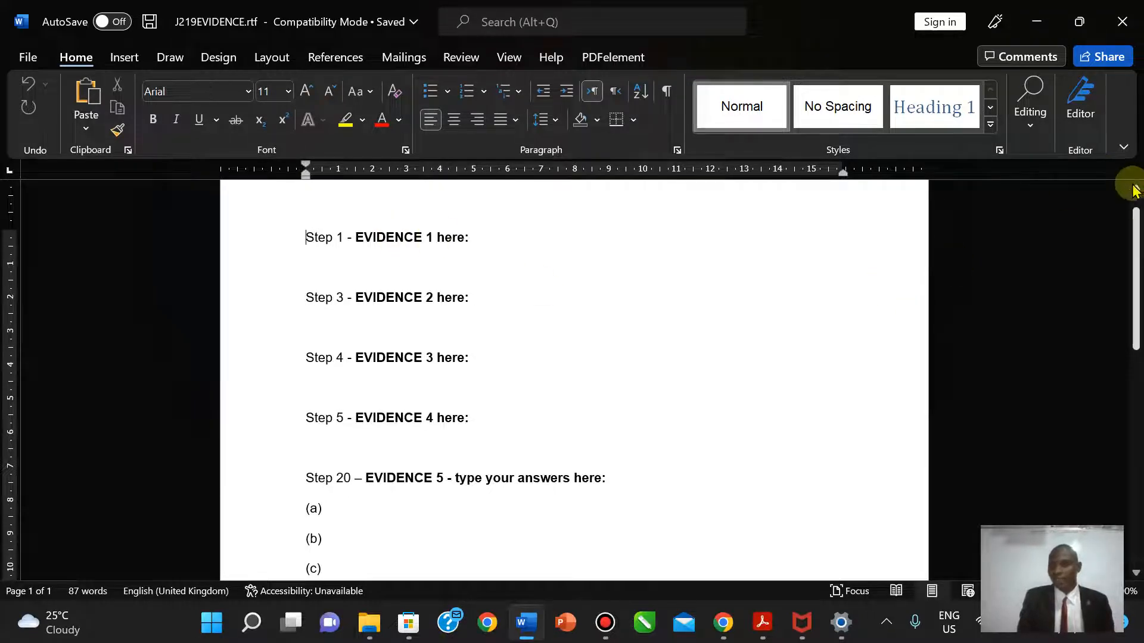
pyautogui.scroll(1, 1131, 181)
pyautogui.moveTo(712, 610)
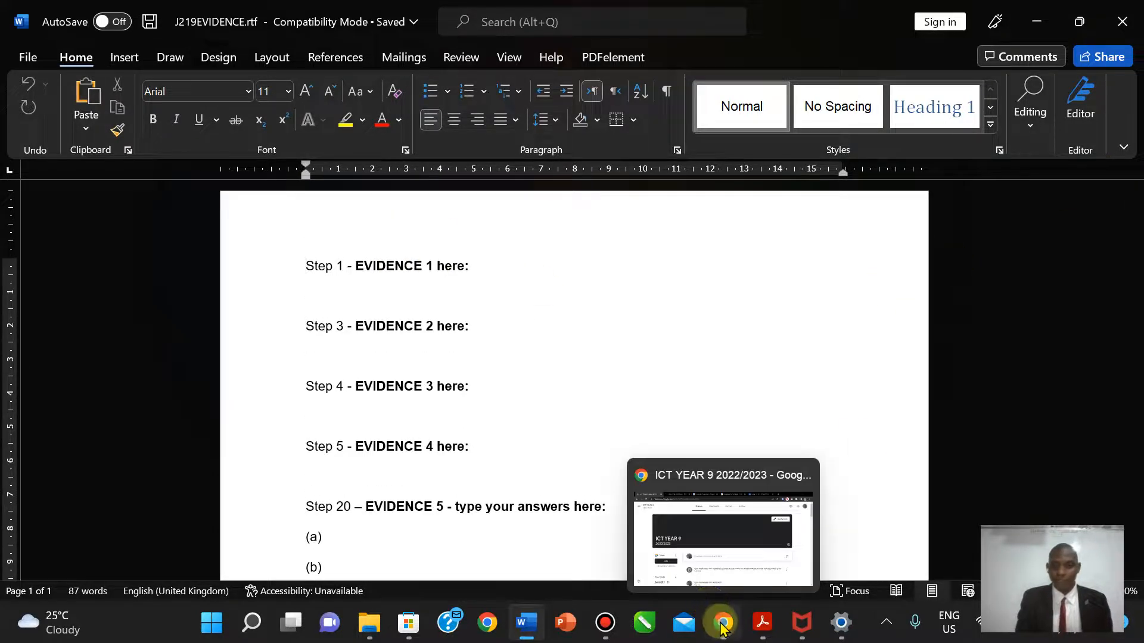
pyautogui.click(761, 629)
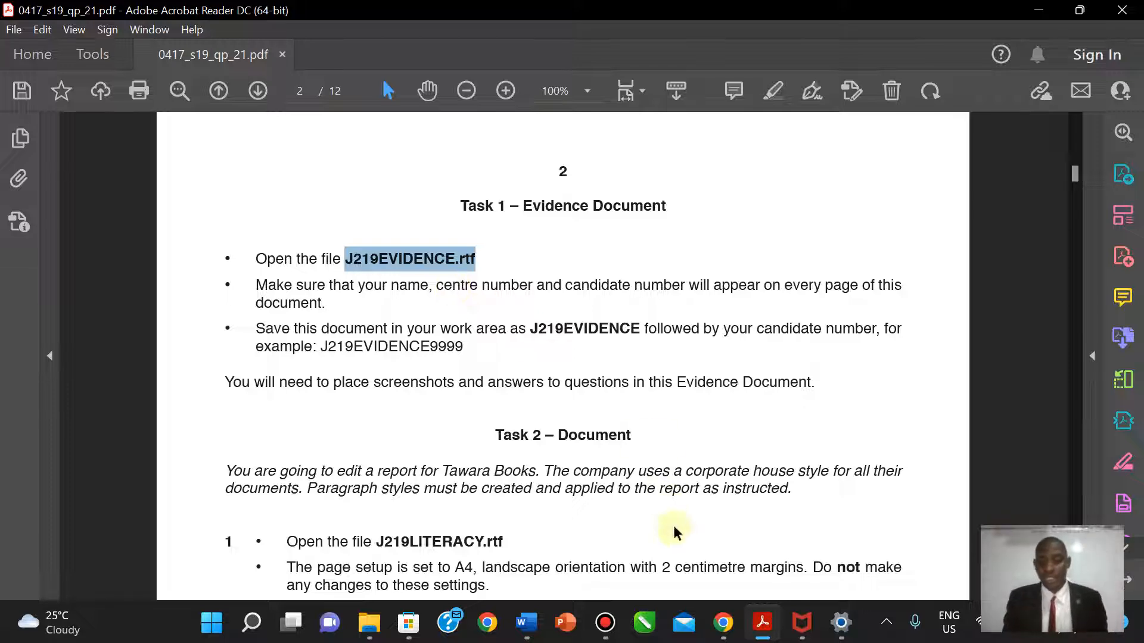
# - Insert a Blank (Three Columns) header into J219EVIDENCE.rtf, then return to the exam PDF
pyautogui.click(524, 625)
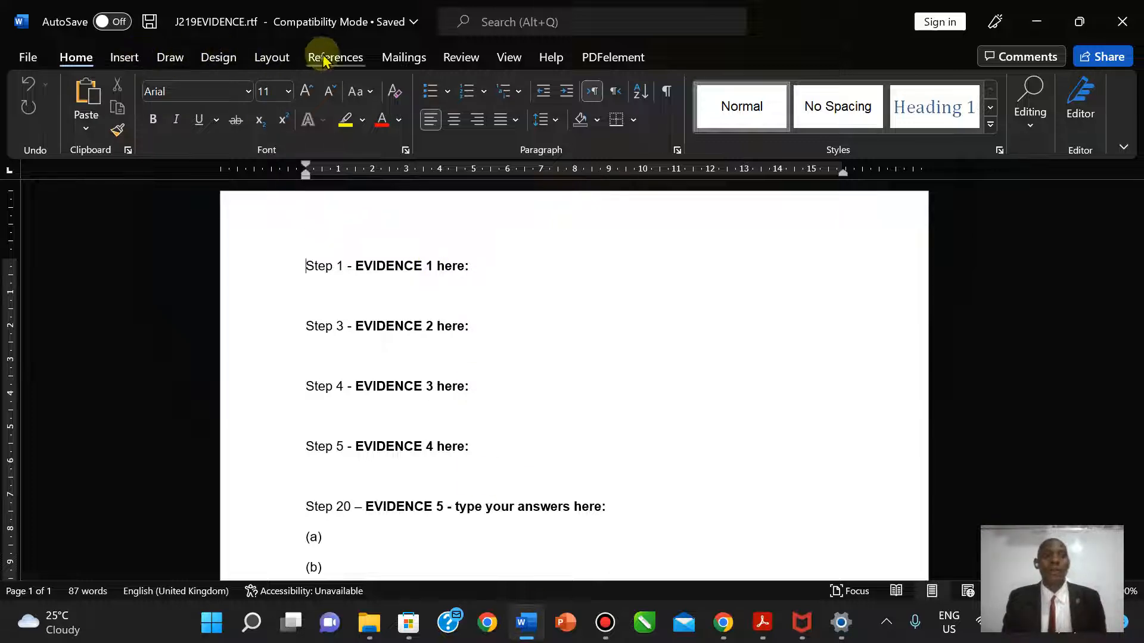
pyautogui.click(125, 60)
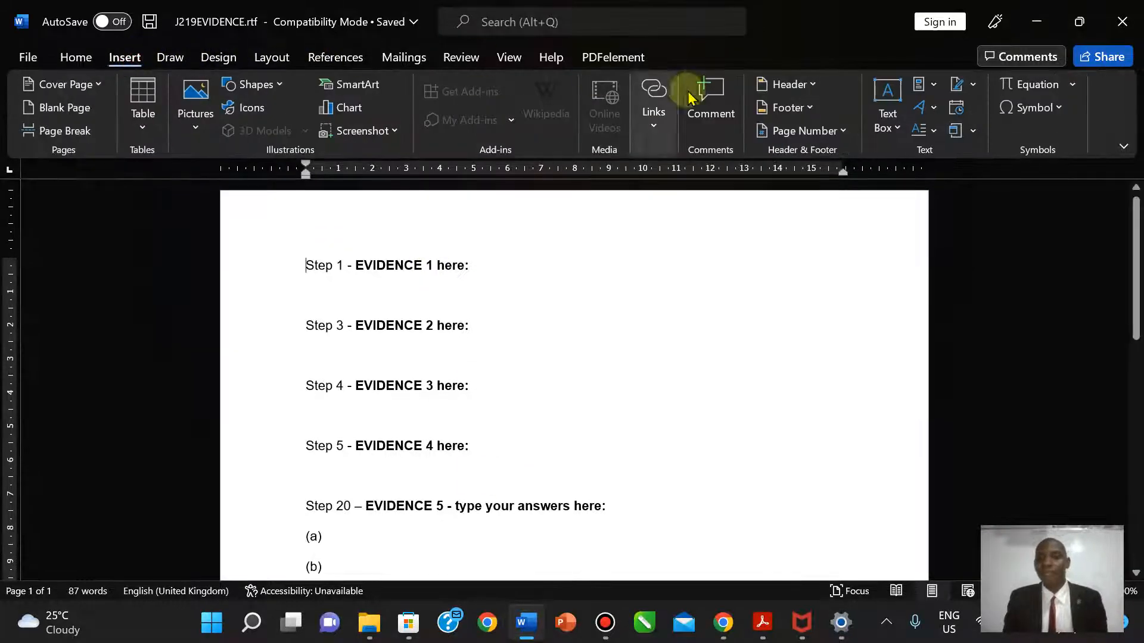
pyautogui.click(808, 81)
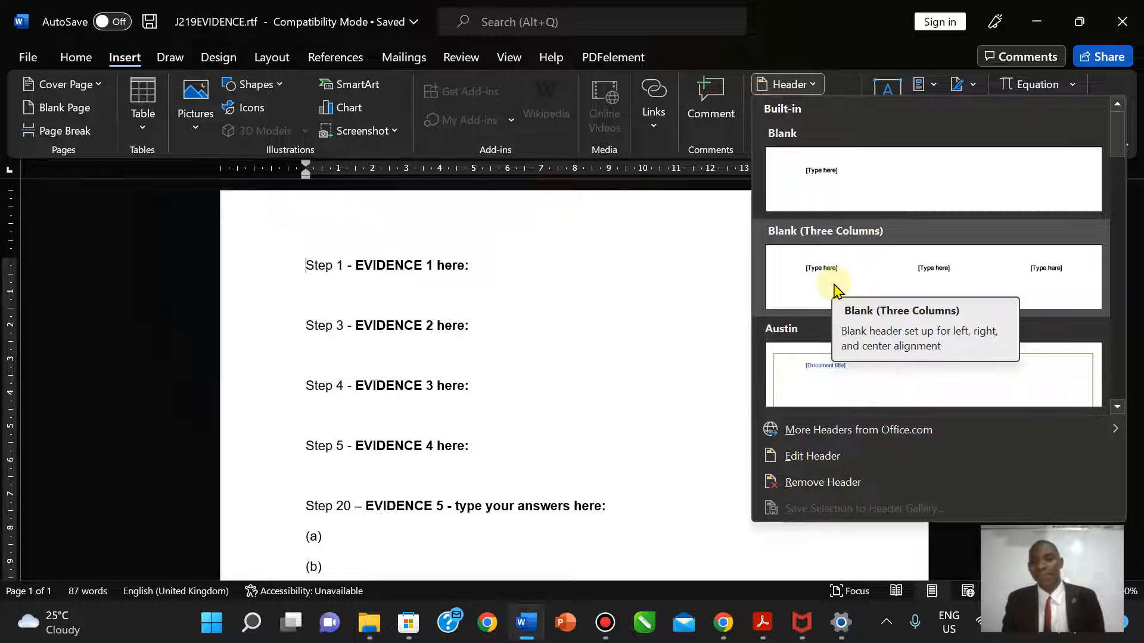
pyautogui.click(834, 291)
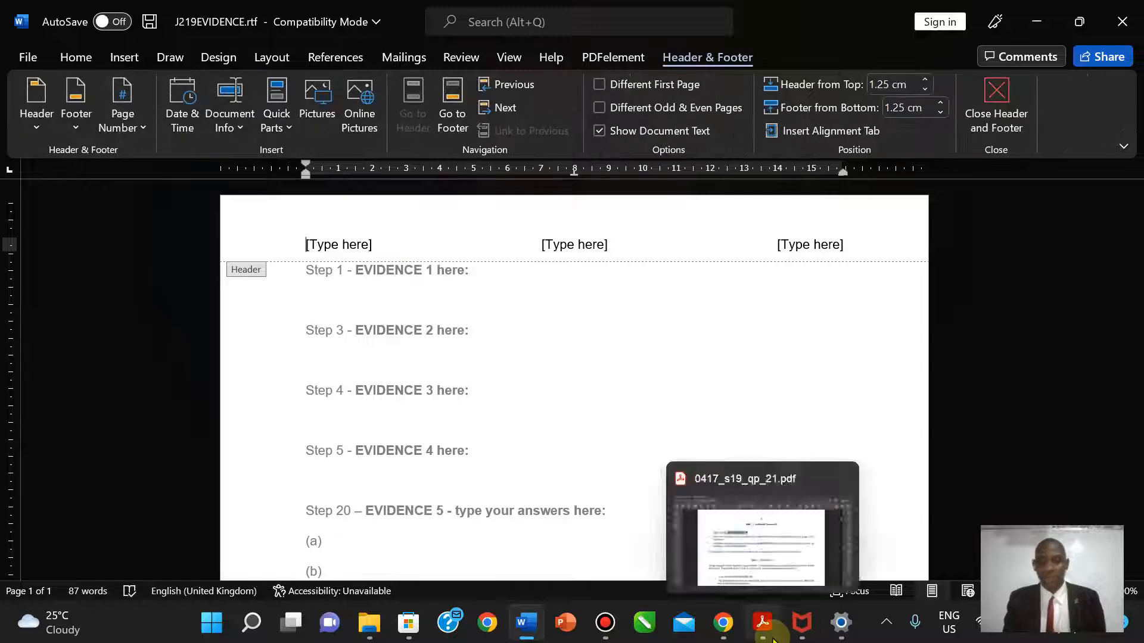
pyautogui.click(773, 639)
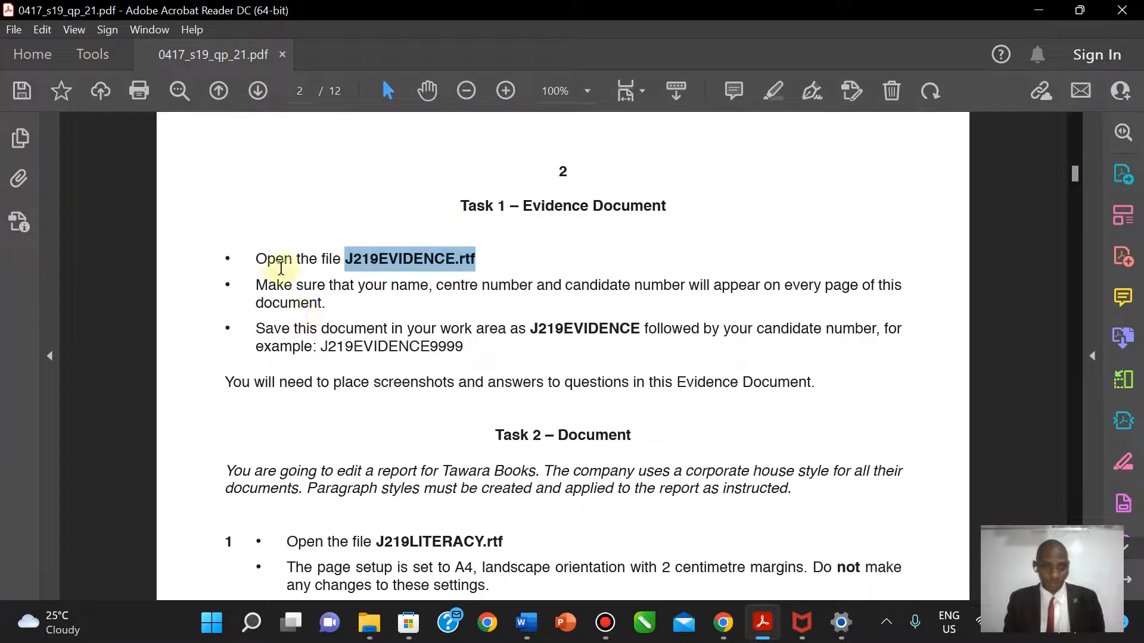
# - Highlight the line 'Open the file J219EVIDENCE.rtf' in yellow
pyautogui.moveTo(256, 259); pyautogui.dragTo(468, 262)
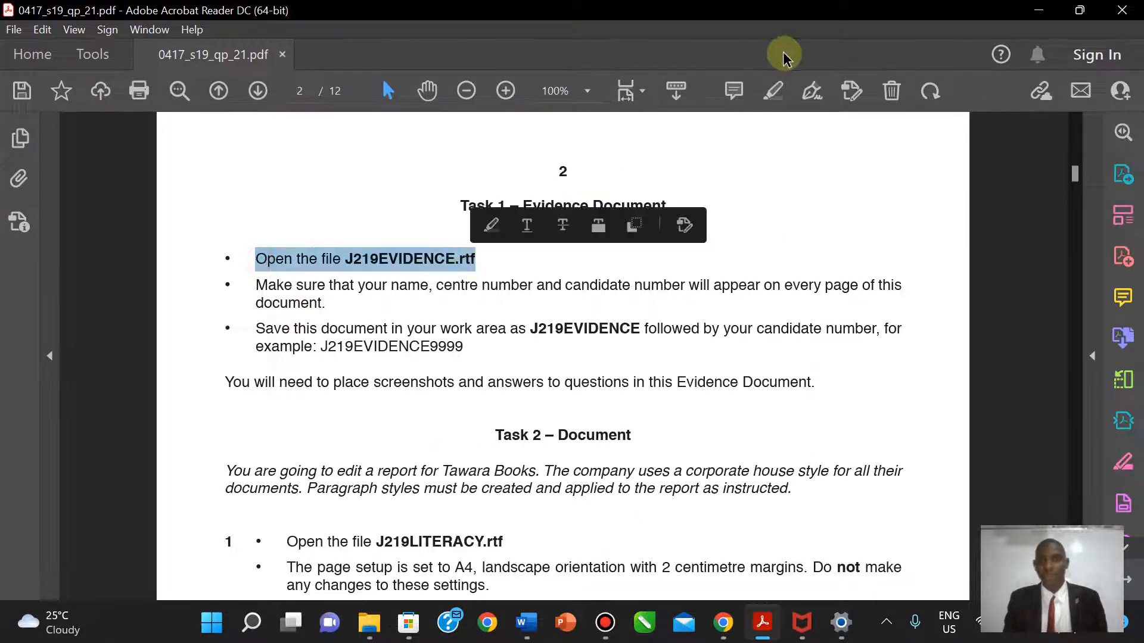
pyautogui.click(773, 90)
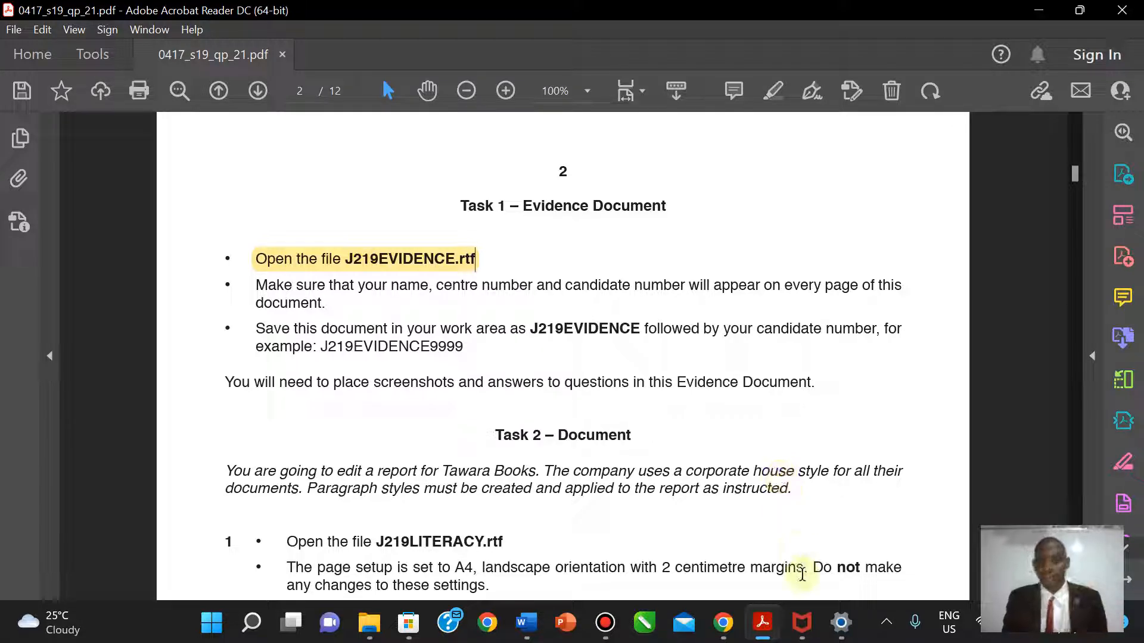
# - Enter the candidate's full name in the left header placeholder
pyautogui.click(526, 630)
pyautogui.click(356, 241)
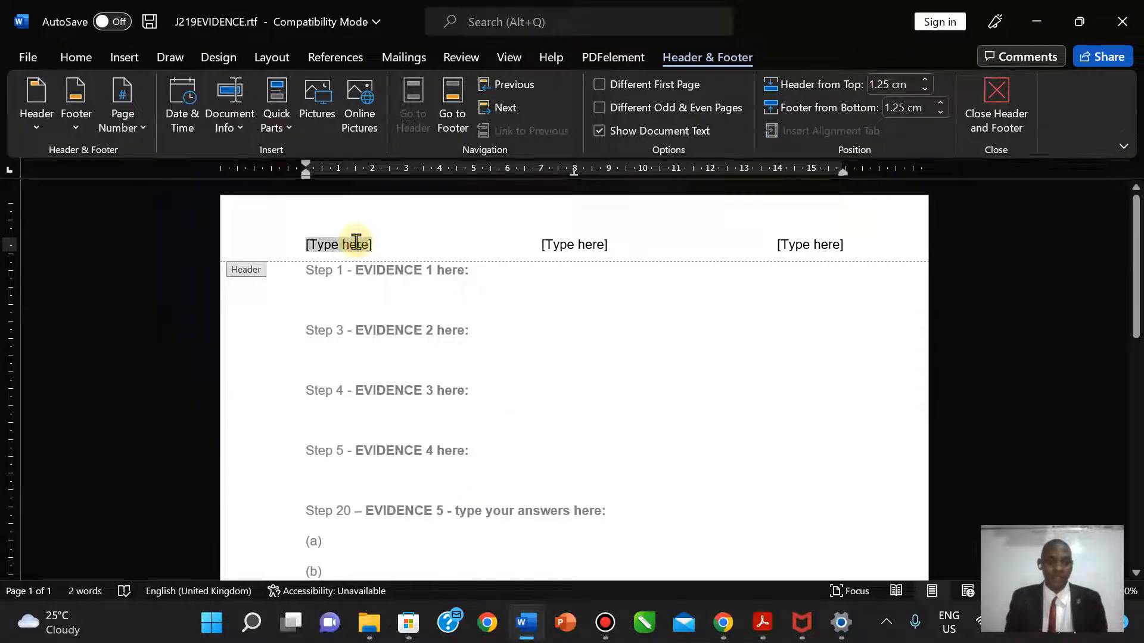
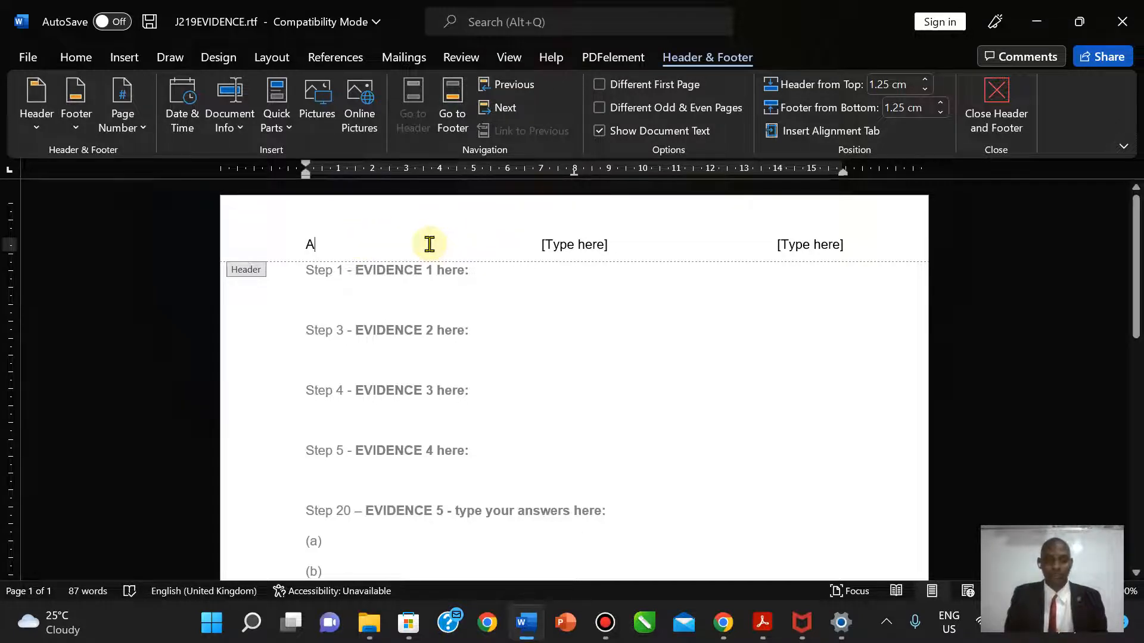
pyautogui.hotkey('ctrl', 'z')
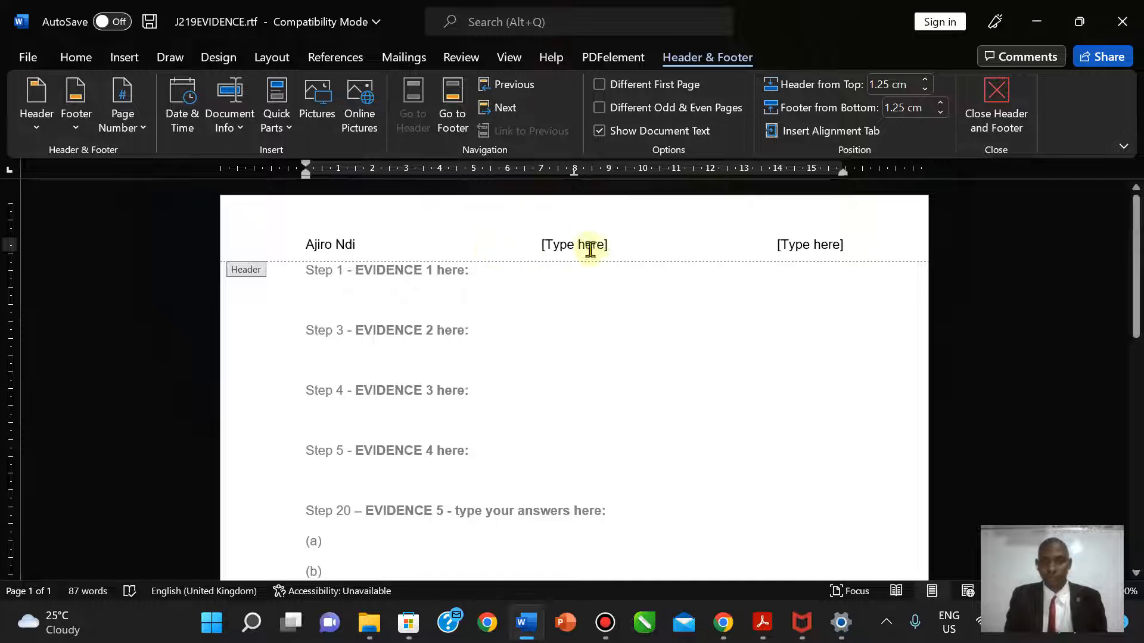
# - Put the centre number in the middle header and the candidate number on the right, then close the header
pyautogui.click(586, 250)
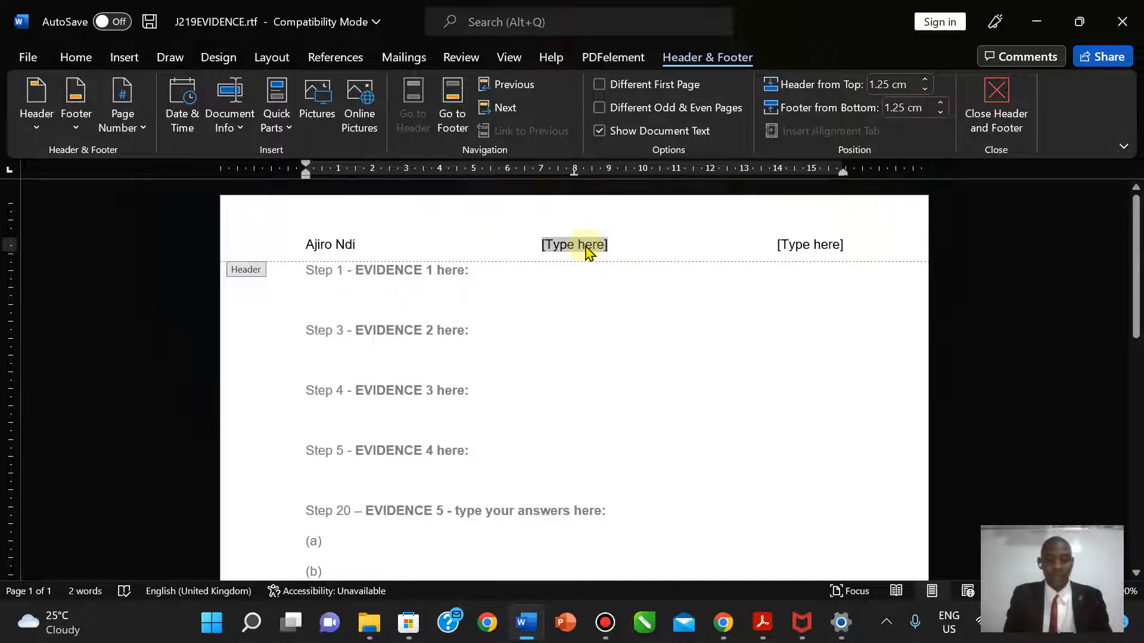
pyautogui.write('5678')
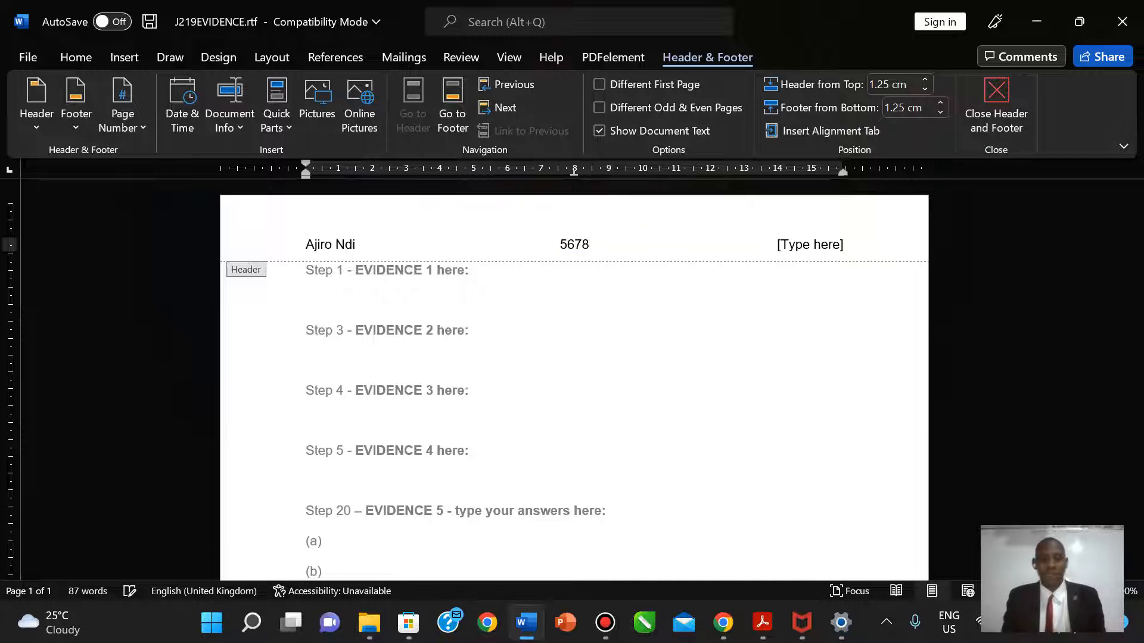
pyautogui.press('BackSpace')
pyautogui.press('BackSpace')
pyautogui.press('BackSpace')
pyautogui.click(585, 245)
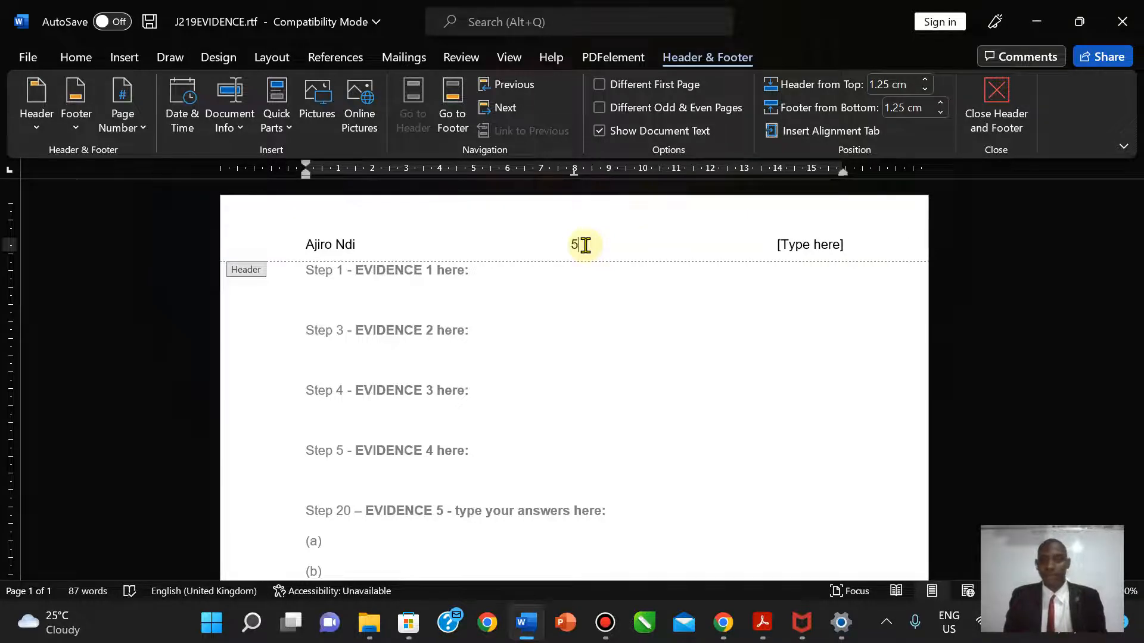
pyautogui.write('678')
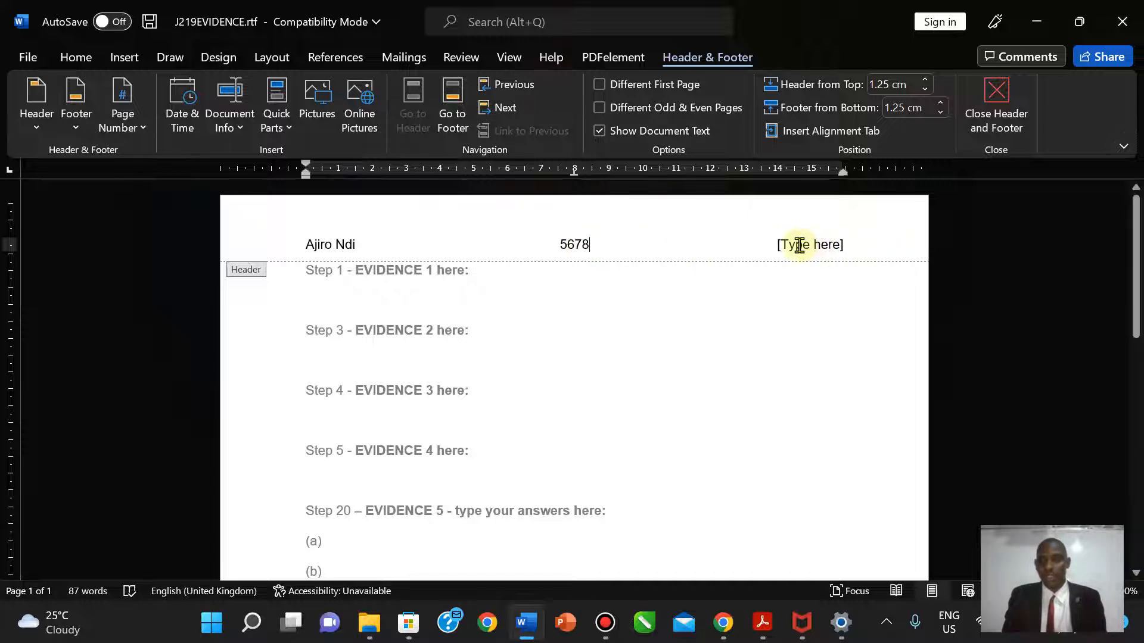
pyautogui.click(799, 245)
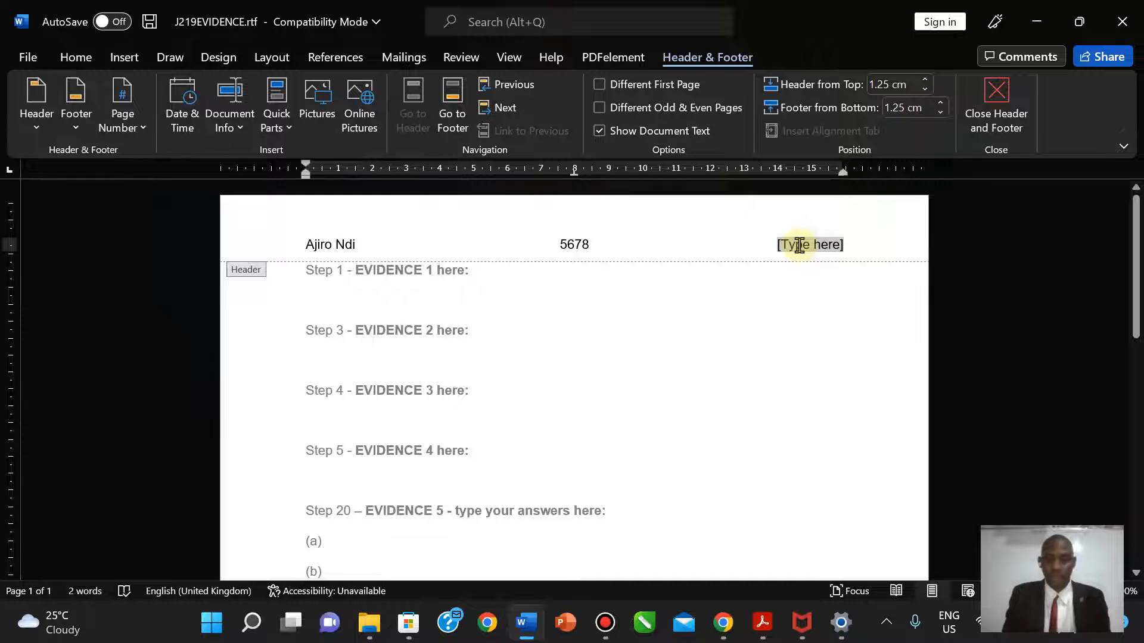
pyautogui.write('1234')
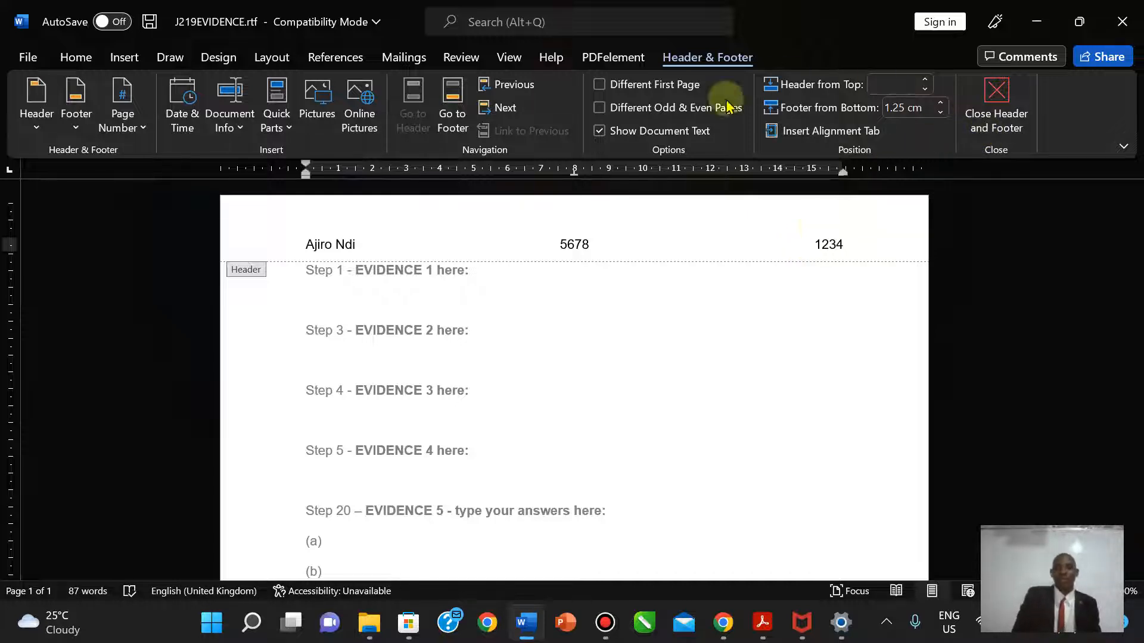
pyautogui.click(1005, 103)
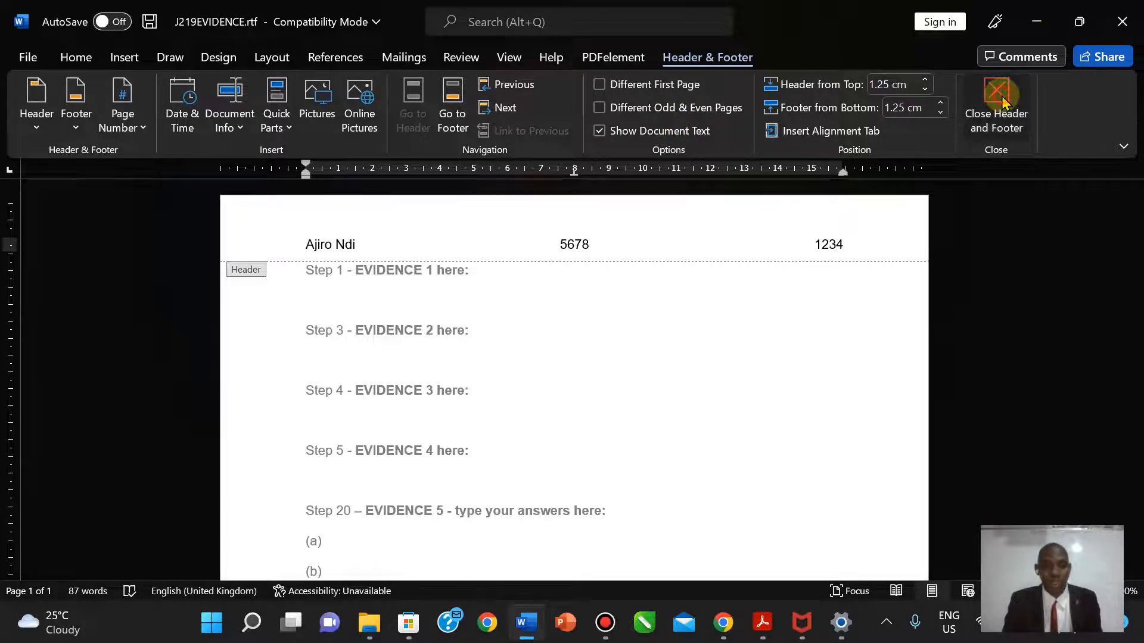
# - Delete the empty second page below Step 31
pyautogui.moveTo(1135, 245); pyautogui.dragTo(1135, 447)
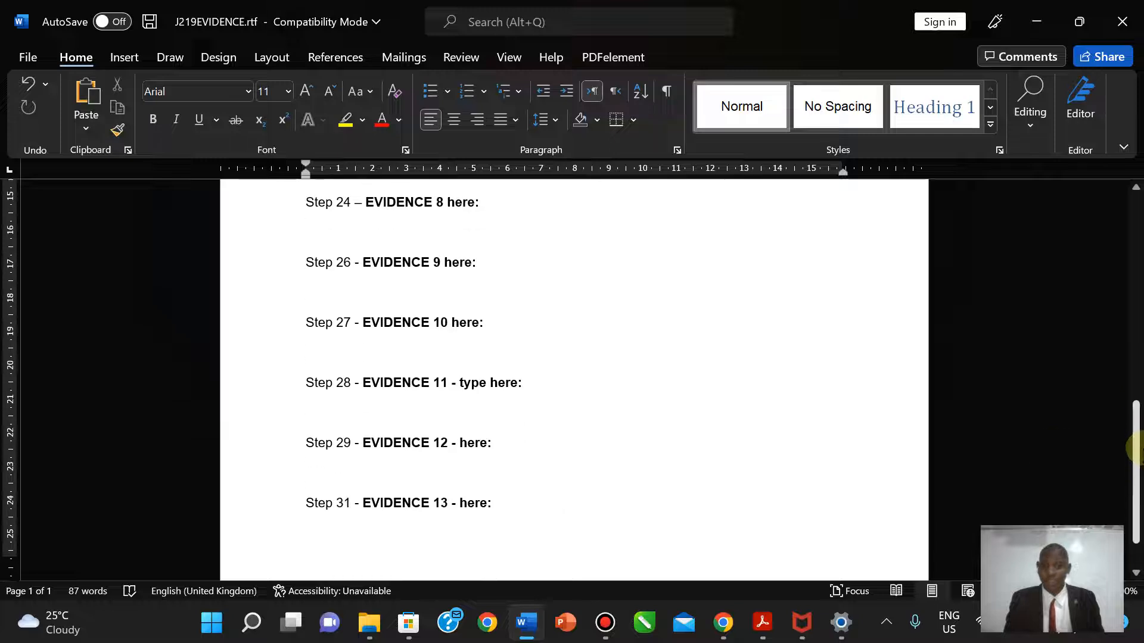
pyautogui.click(420, 529)
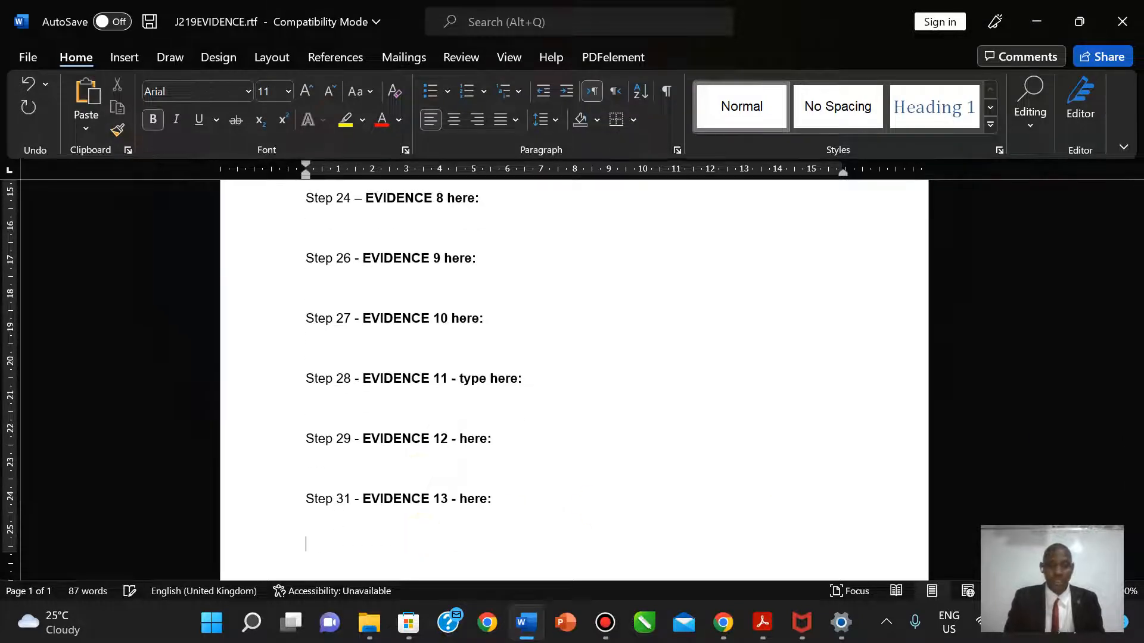
pyautogui.scroll(-3, 420, 530)
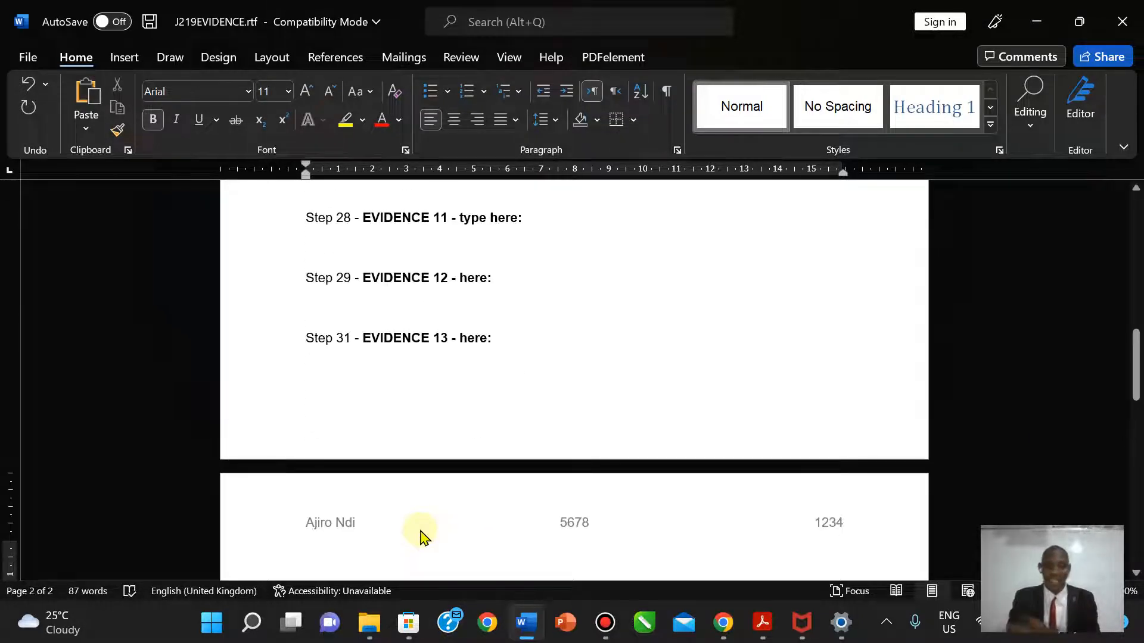
pyautogui.click(421, 536)
pyautogui.press('BackSpace')
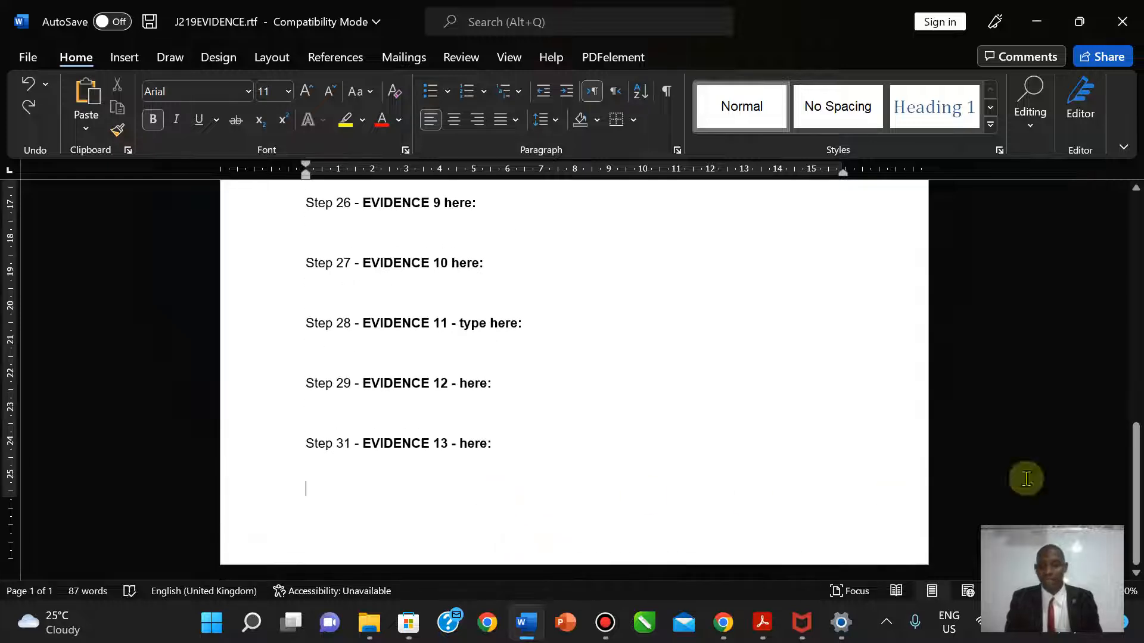
pyautogui.moveTo(1132, 456); pyautogui.dragTo(1135, 200)
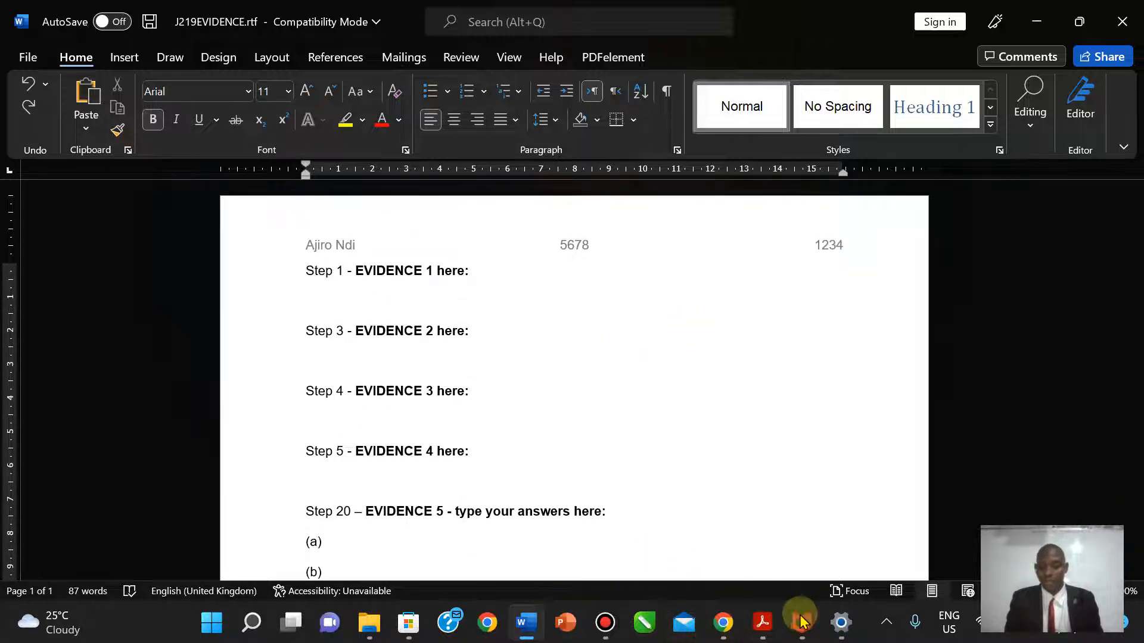
pyautogui.click(762, 622)
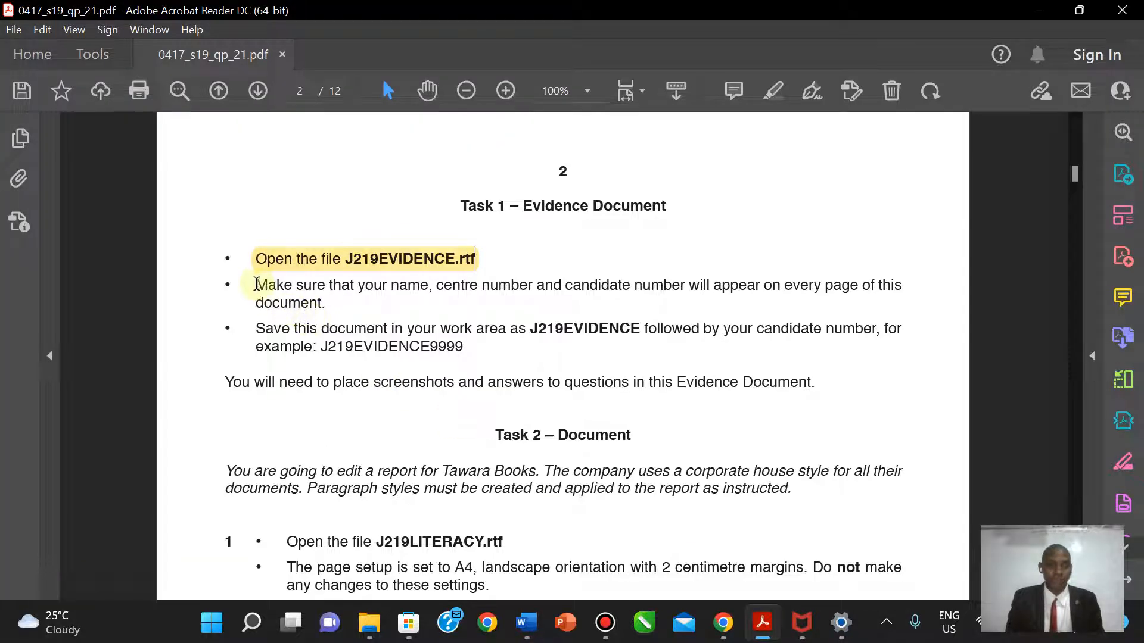
# - Highlight the bullet about name, centre and candidate numbers on every page, and select the example file name
pyautogui.moveTo(256, 281); pyautogui.dragTo(325, 310)
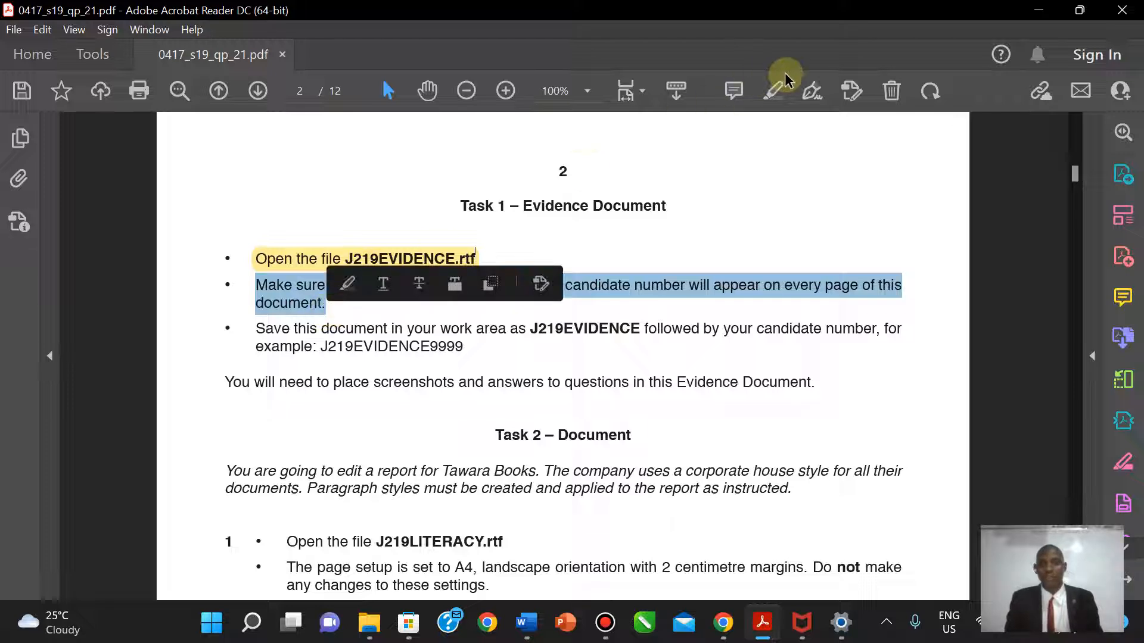
pyautogui.click(773, 91)
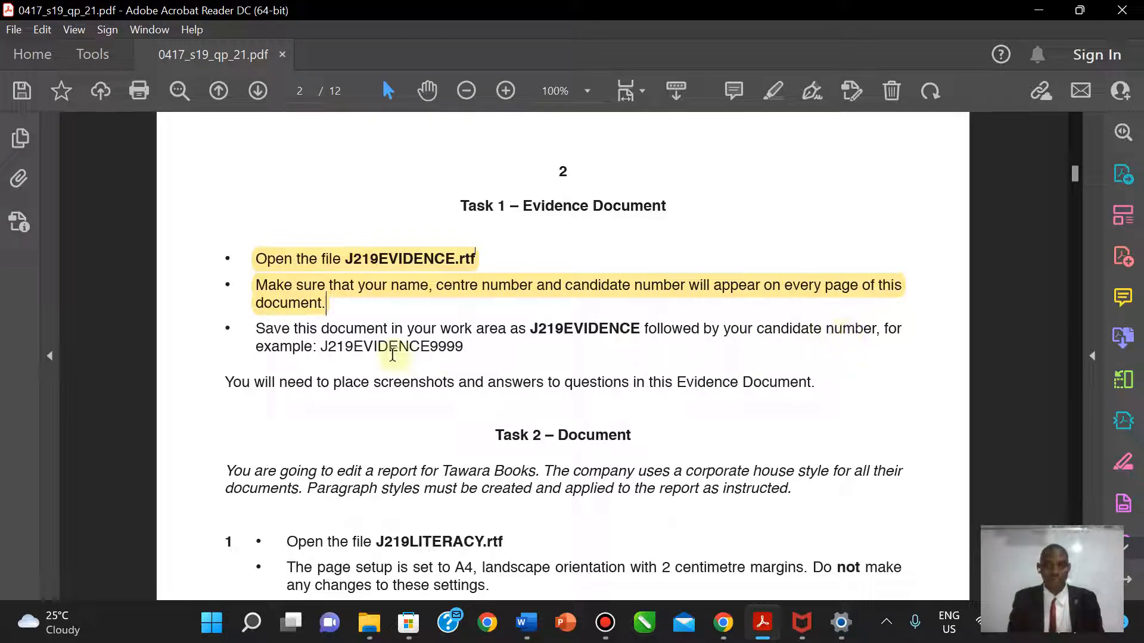
pyautogui.moveTo(322, 347); pyautogui.dragTo(465, 353)
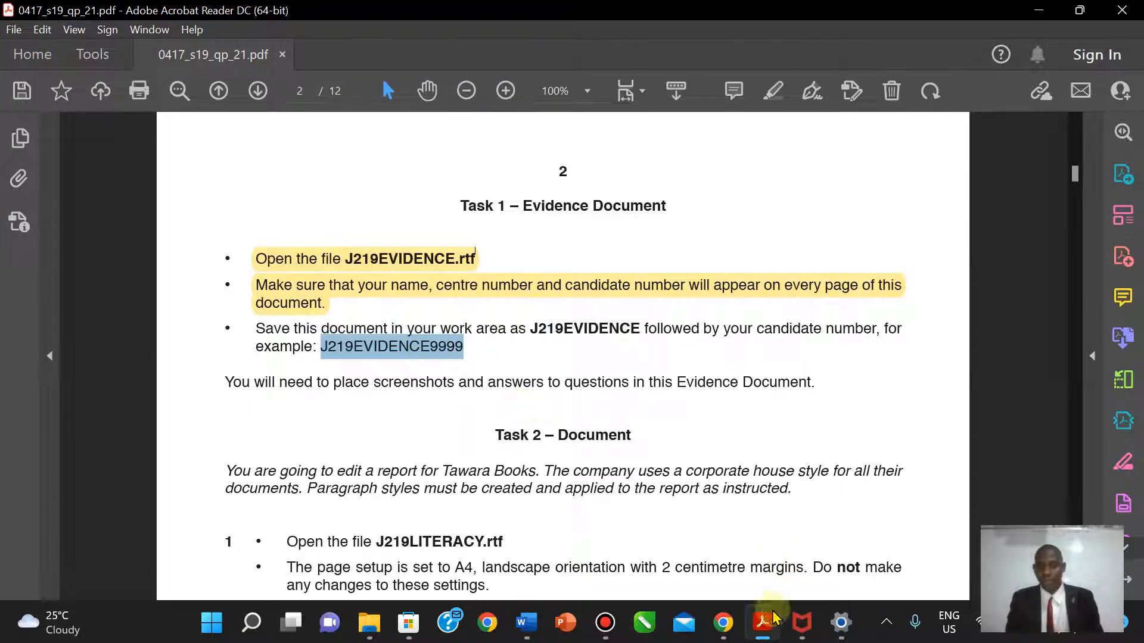
pyautogui.click(534, 623)
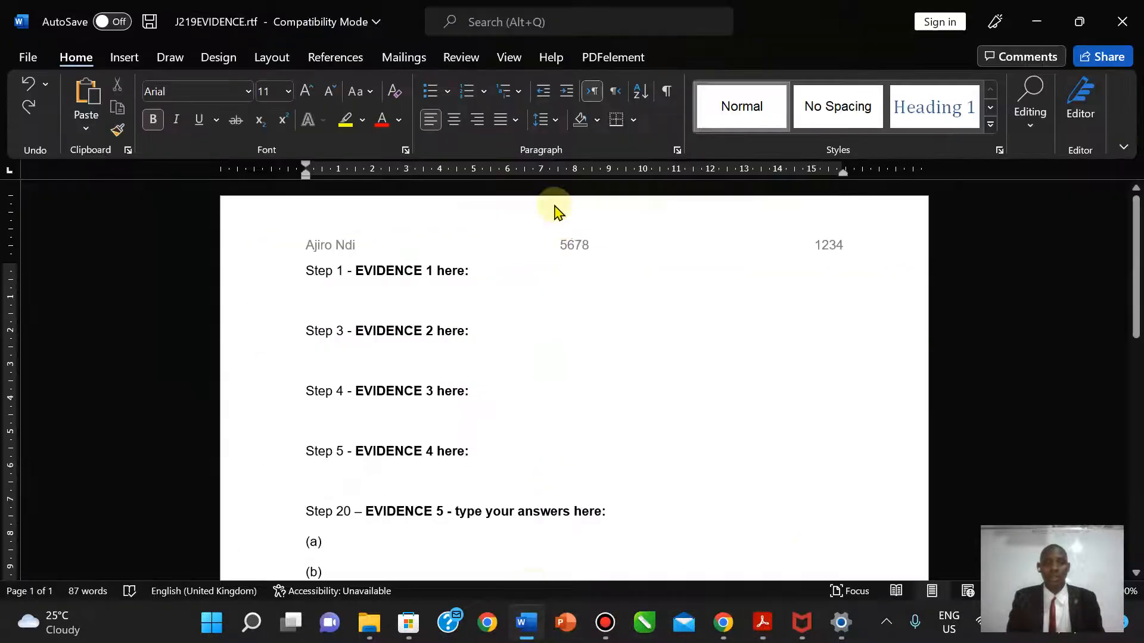
# - Open the Save As dialog and set the file type to Word Document (*.docx)
pyautogui.click(29, 58)
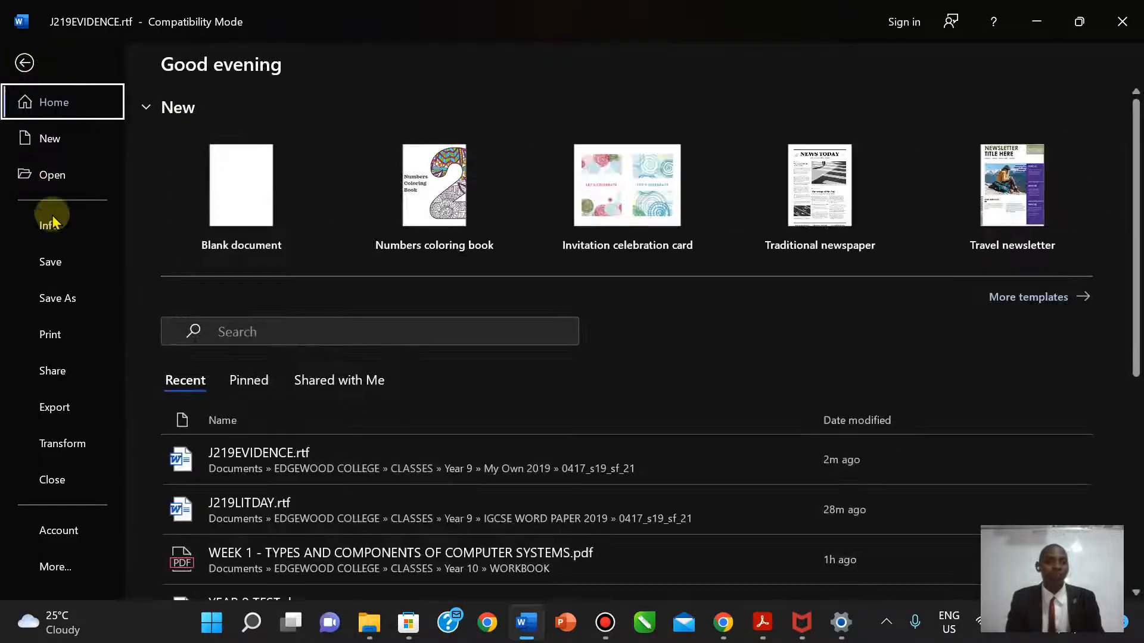
pyautogui.click(59, 304)
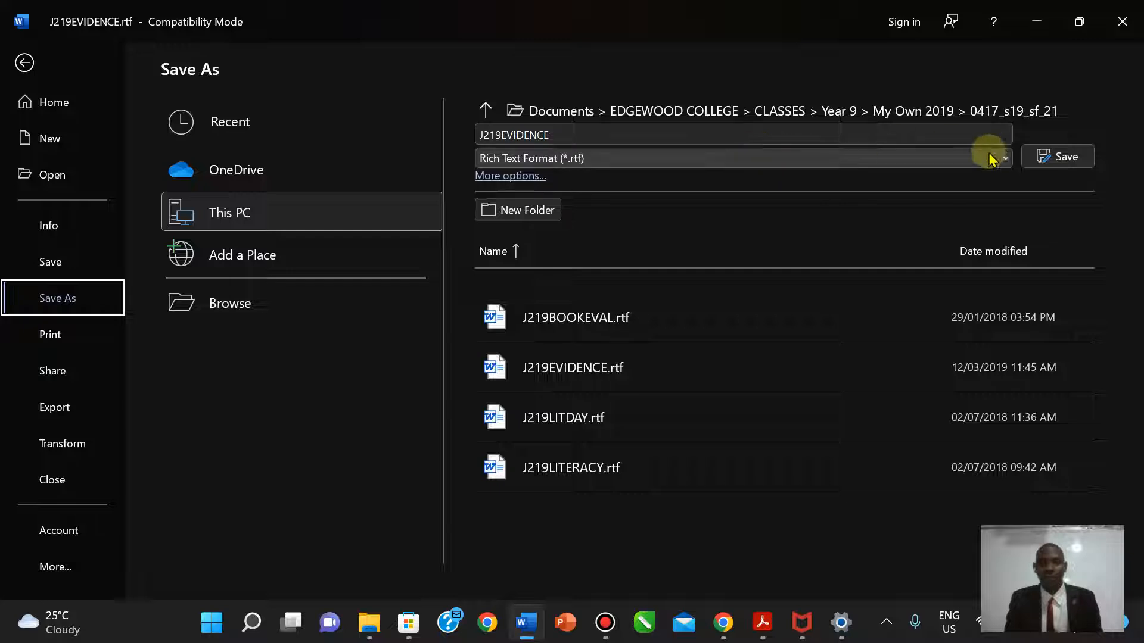
pyautogui.click(695, 115)
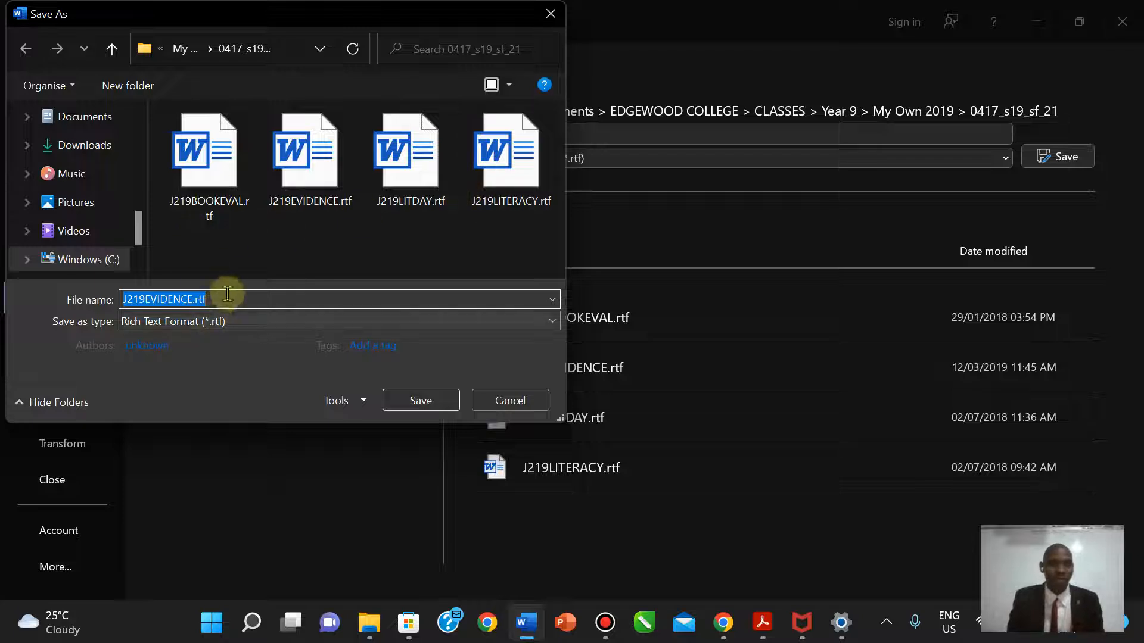
pyautogui.click(191, 324)
pyautogui.scroll(2, 190, 330)
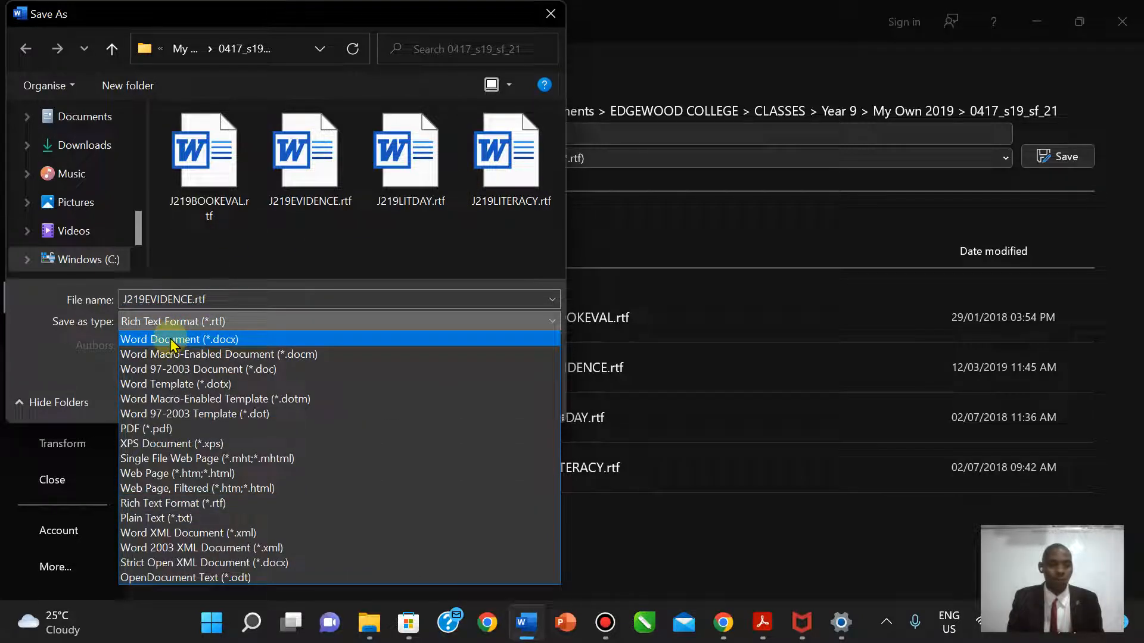
pyautogui.click(173, 335)
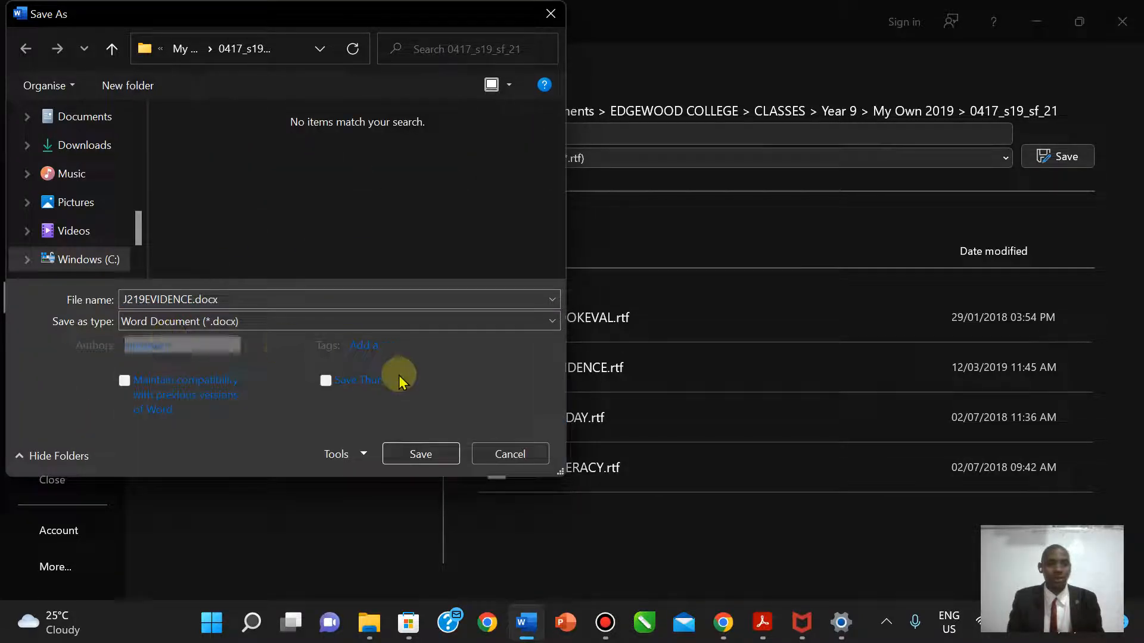
# - Name the file J219EVIDENCE followed by the candidate number, save, and accept the format upgrade
pyautogui.doubleClick(192, 298)
pyautogui.click(192, 298)
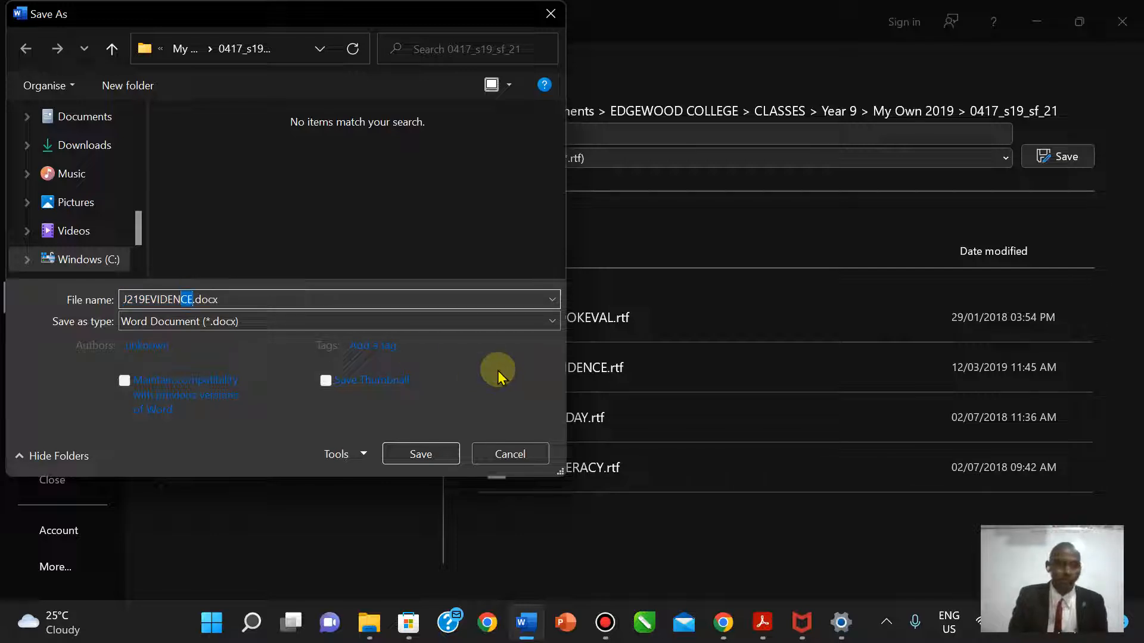
pyautogui.hotkey('shift', 'Left')
pyautogui.hotkey('shift', 'Left')
pyautogui.hotkey('shift', 'Left')
pyautogui.hotkey('shift', 'Left')
pyautogui.hotkey('shift', 'Left')
pyautogui.hotkey('shift', 'Left')
pyautogui.hotkey('shift', 'Left')
pyautogui.hotkey('shift', 'Left')
pyautogui.hotkey('shift', 'Left')
pyautogui.hotkey('shift', 'Left')
pyautogui.press('Right')
pyautogui.write('9999')
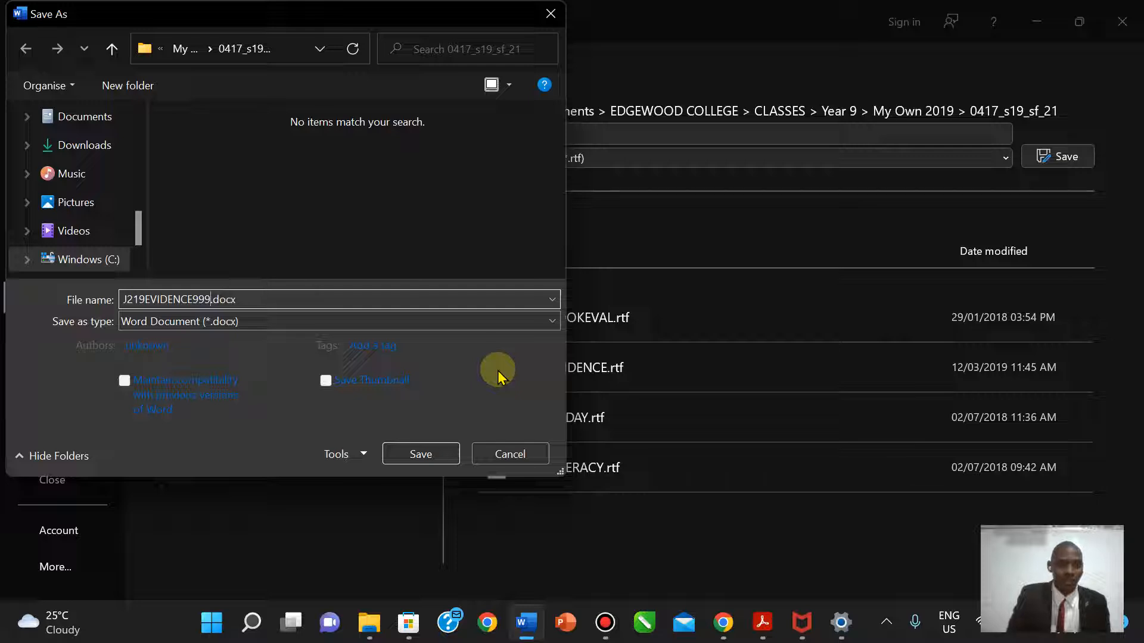
pyautogui.write('12')
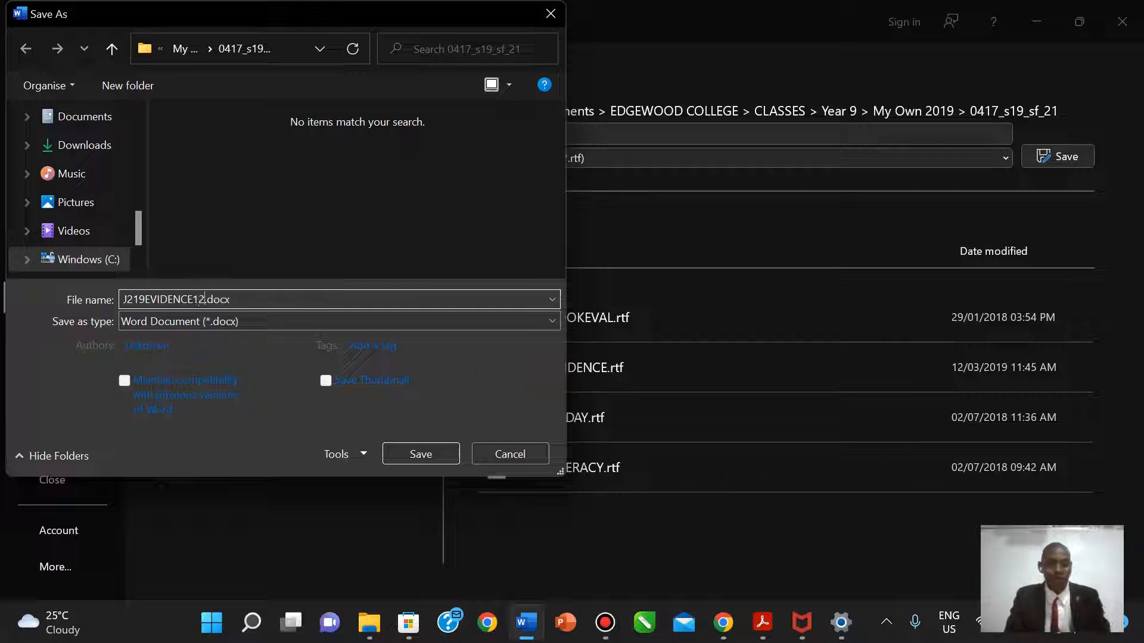
pyautogui.write('34')
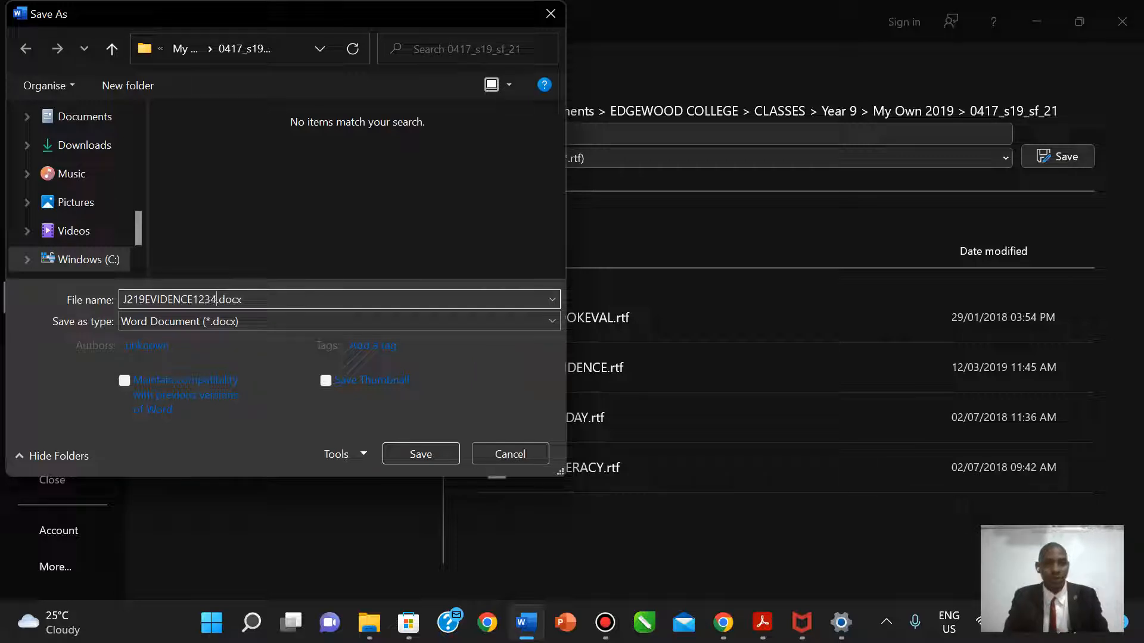
pyautogui.click(425, 454)
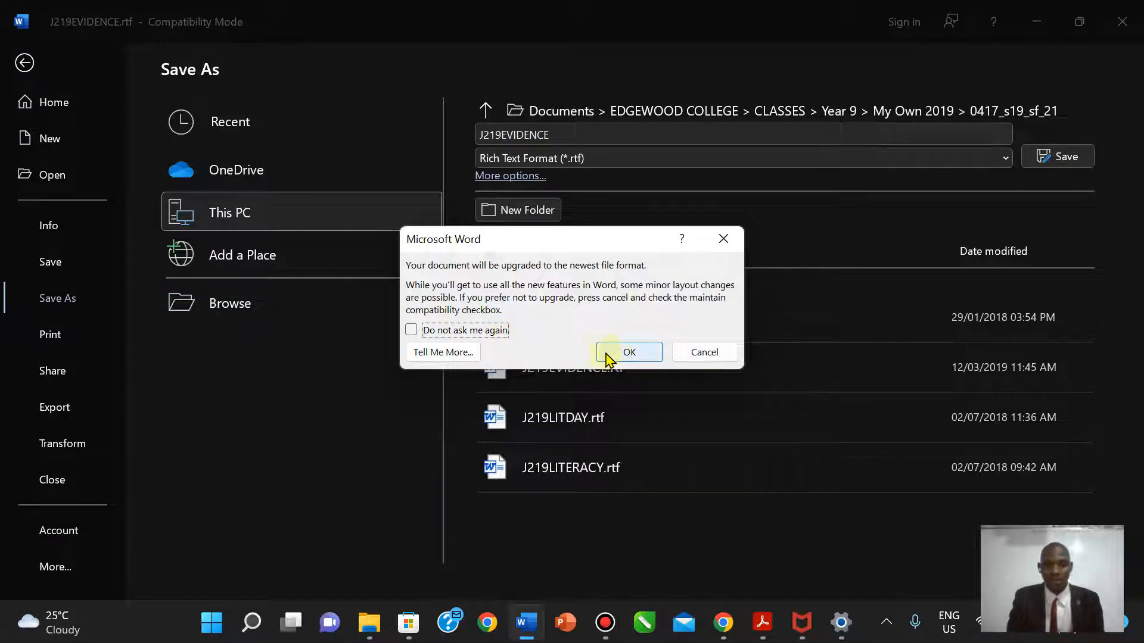
pyautogui.click(624, 353)
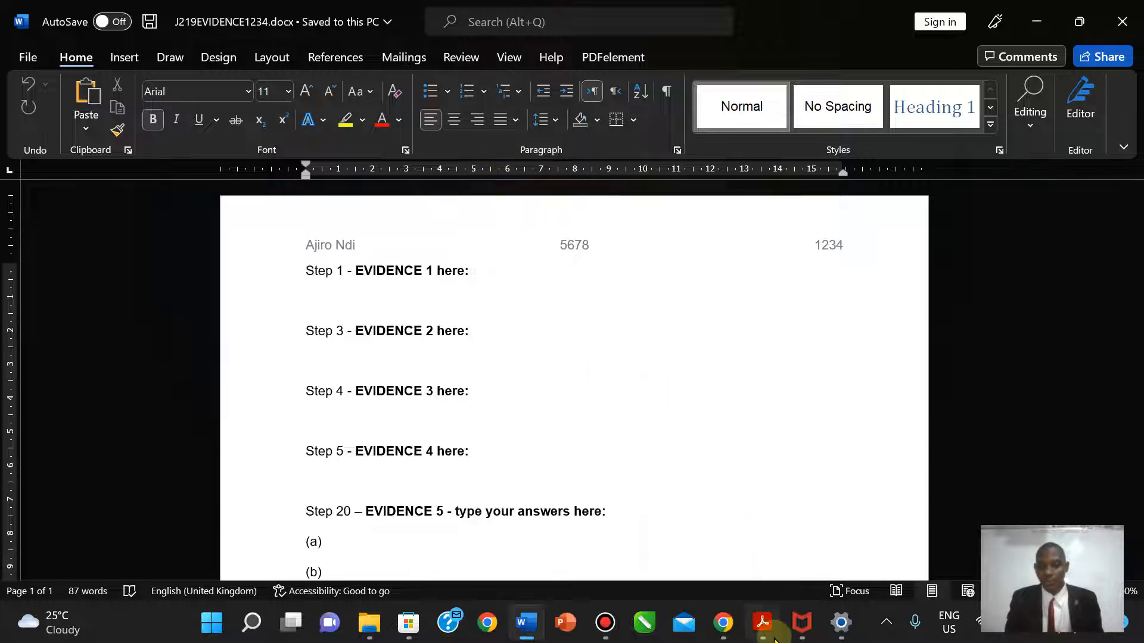
# - Highlight the PDF bullet about saving with the candidate number in yellow
pyautogui.click(762, 623)
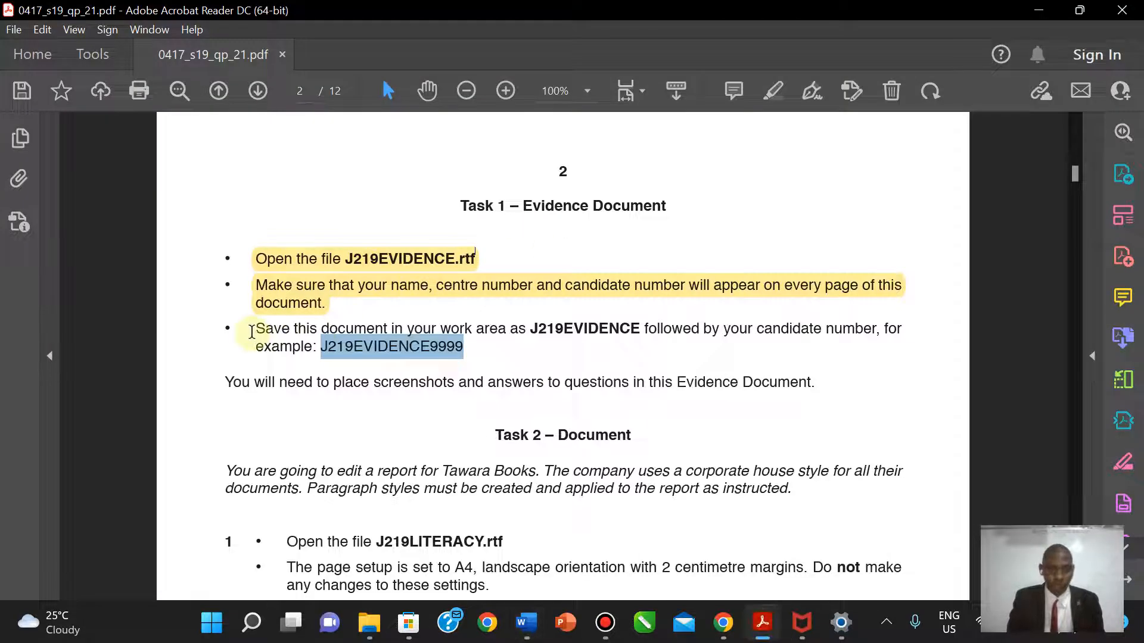
pyautogui.moveTo(258, 331); pyautogui.dragTo(467, 351)
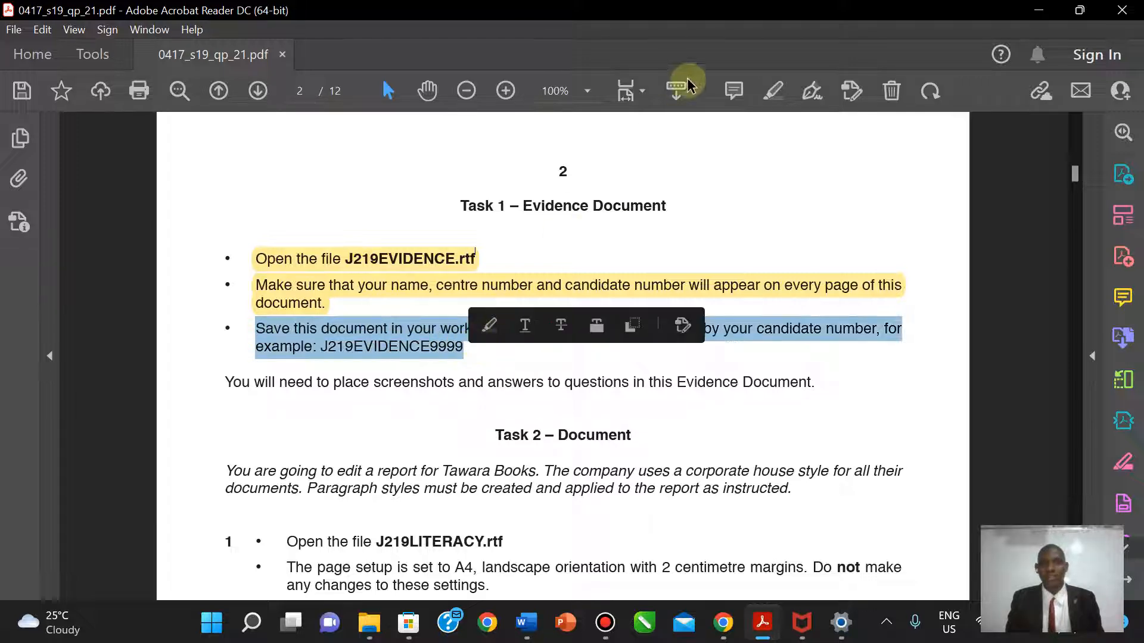
pyautogui.click(773, 90)
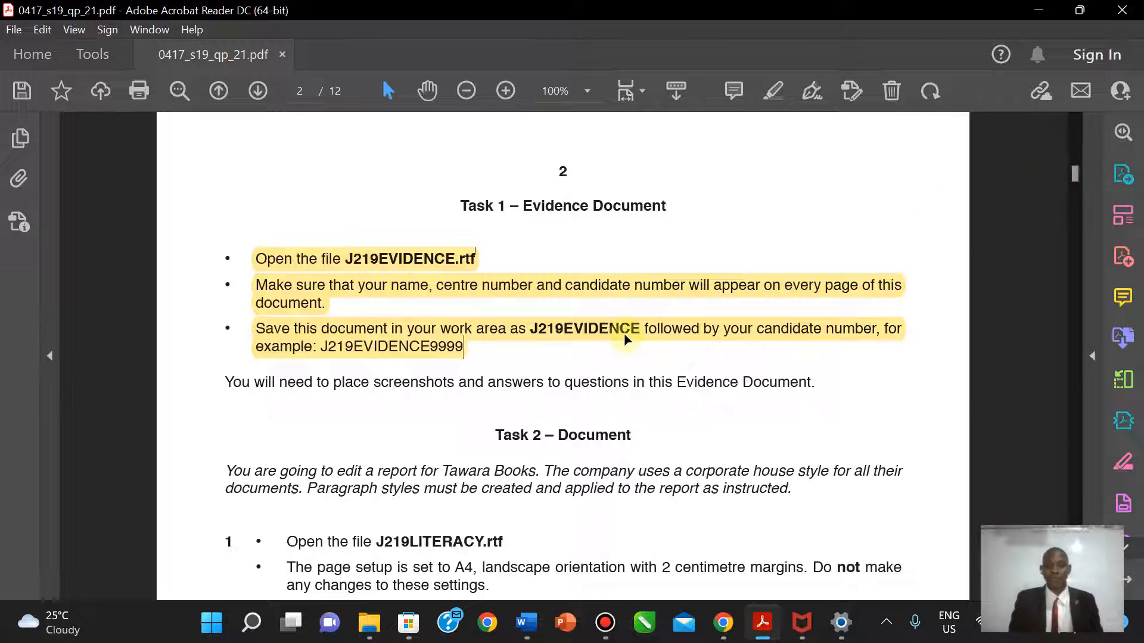
# - Scroll down to Task 2 and select the line 'Open the file J219LITERACY.rtf'
pyautogui.scroll(-2, 473, 442)
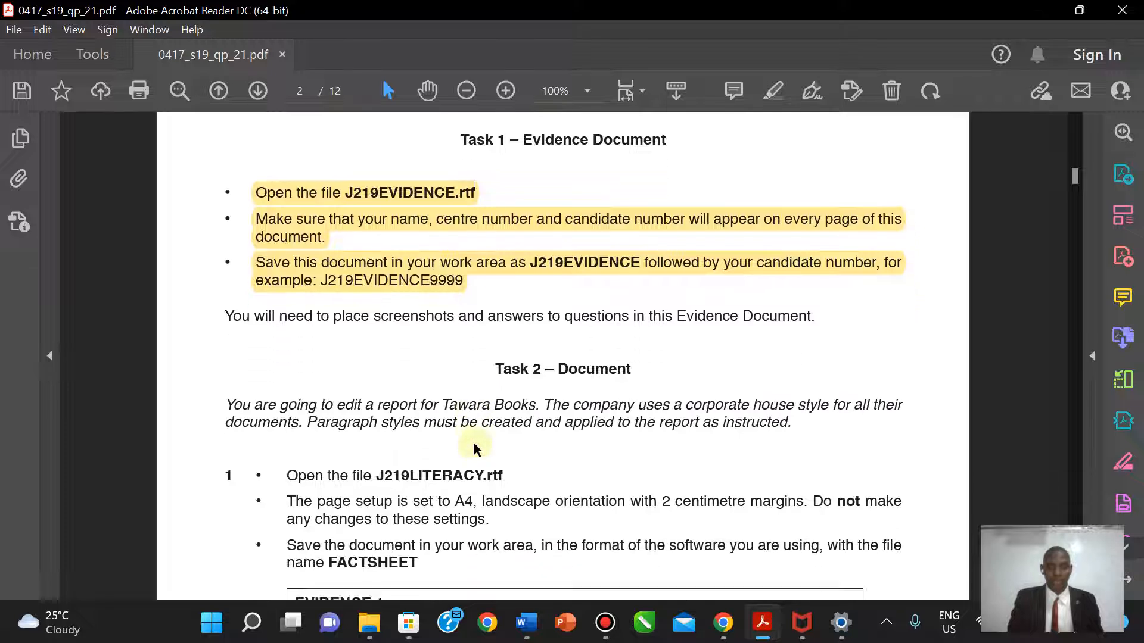
pyautogui.scroll(-4, 473, 442)
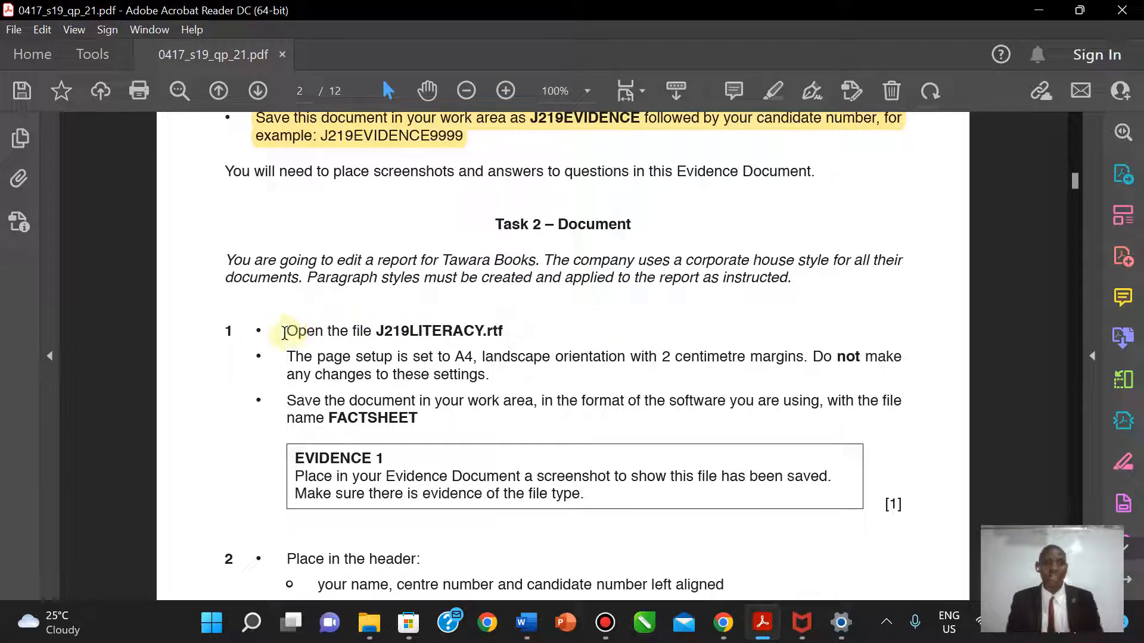
pyautogui.moveTo(285, 331); pyautogui.dragTo(506, 325)
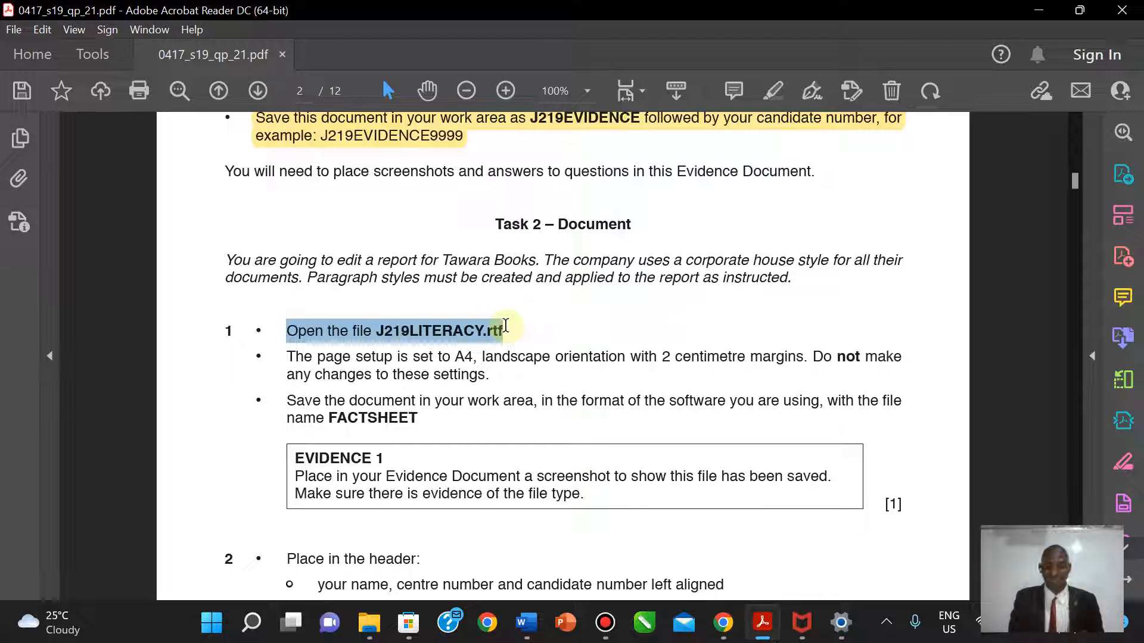
# - Open J219LITERACY.rtf from the 0417_s19_sf_21 folder window in Word
pyautogui.moveTo(530, 628)
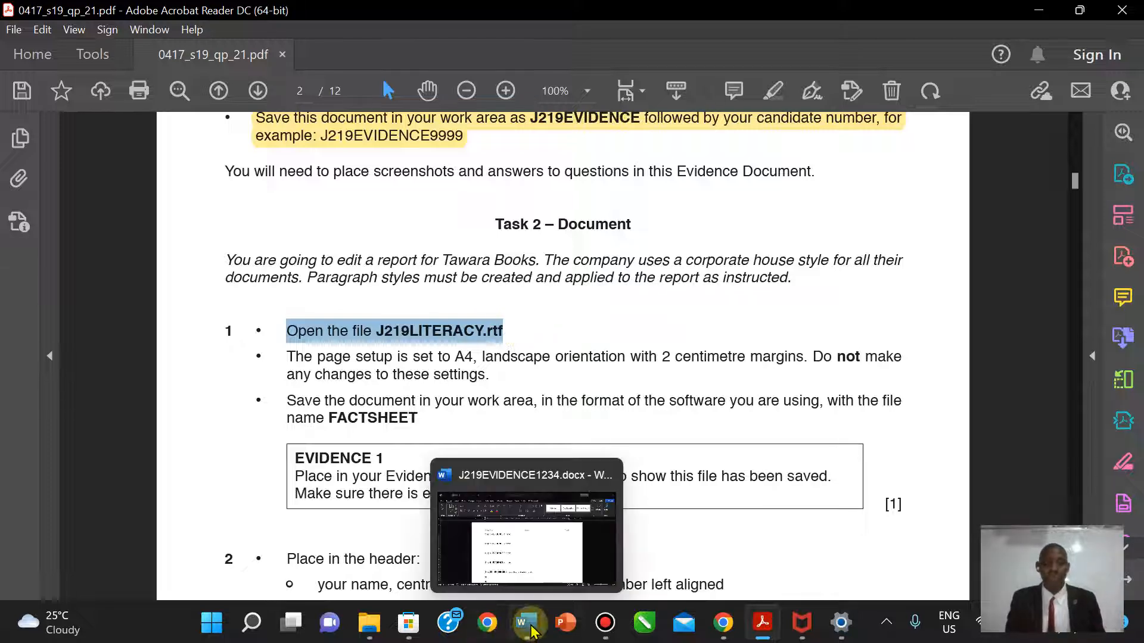
pyautogui.moveTo(372, 624)
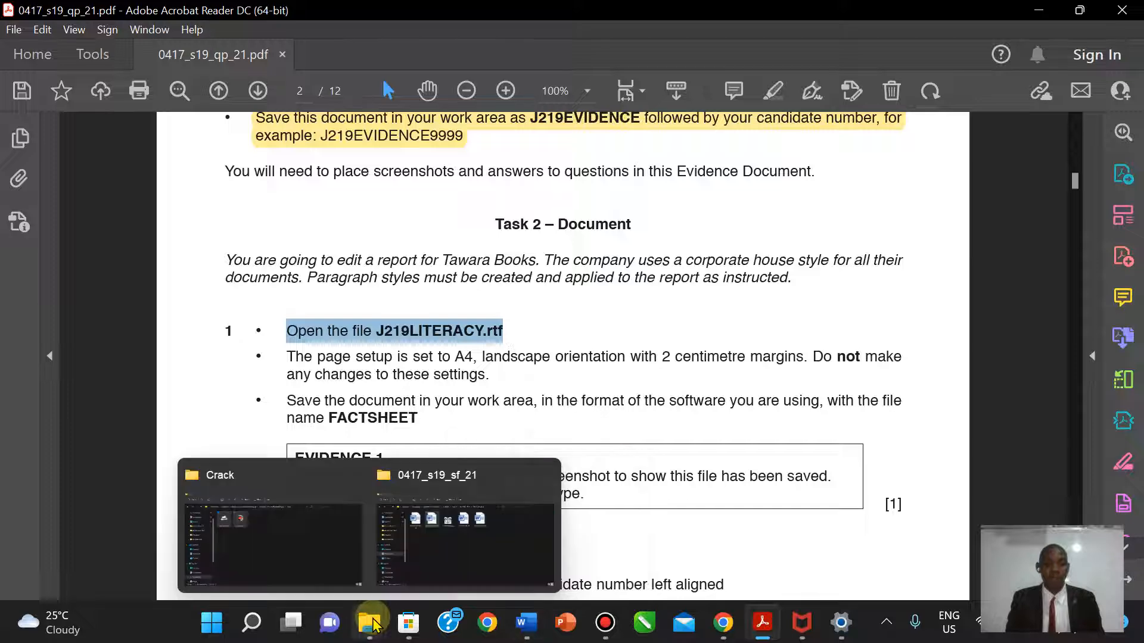
pyautogui.click(472, 524)
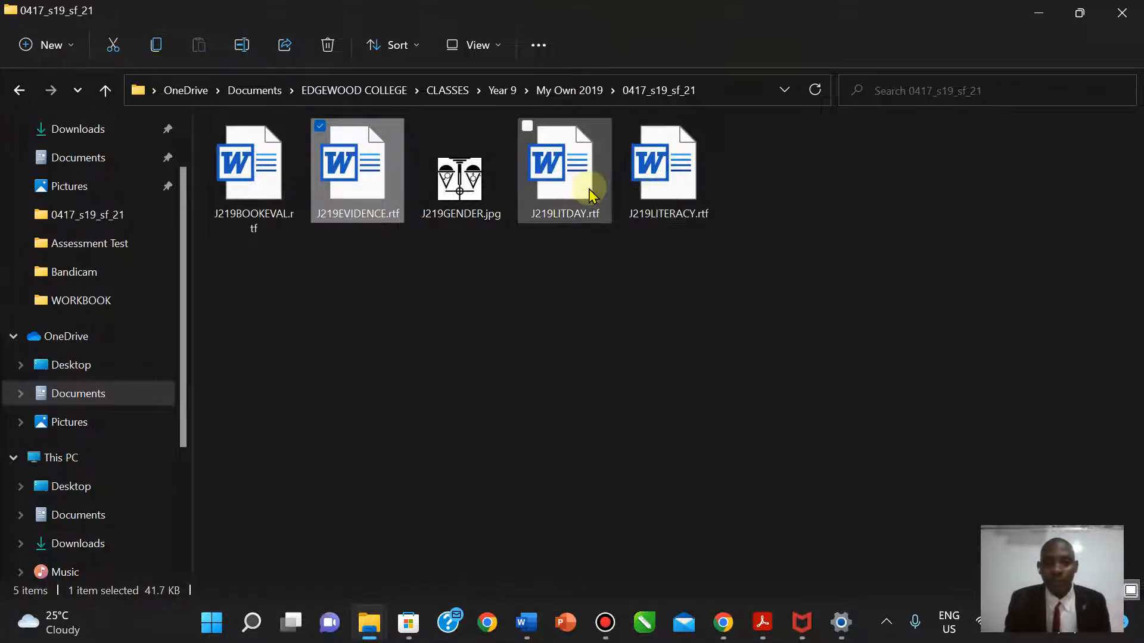
pyautogui.click(672, 200)
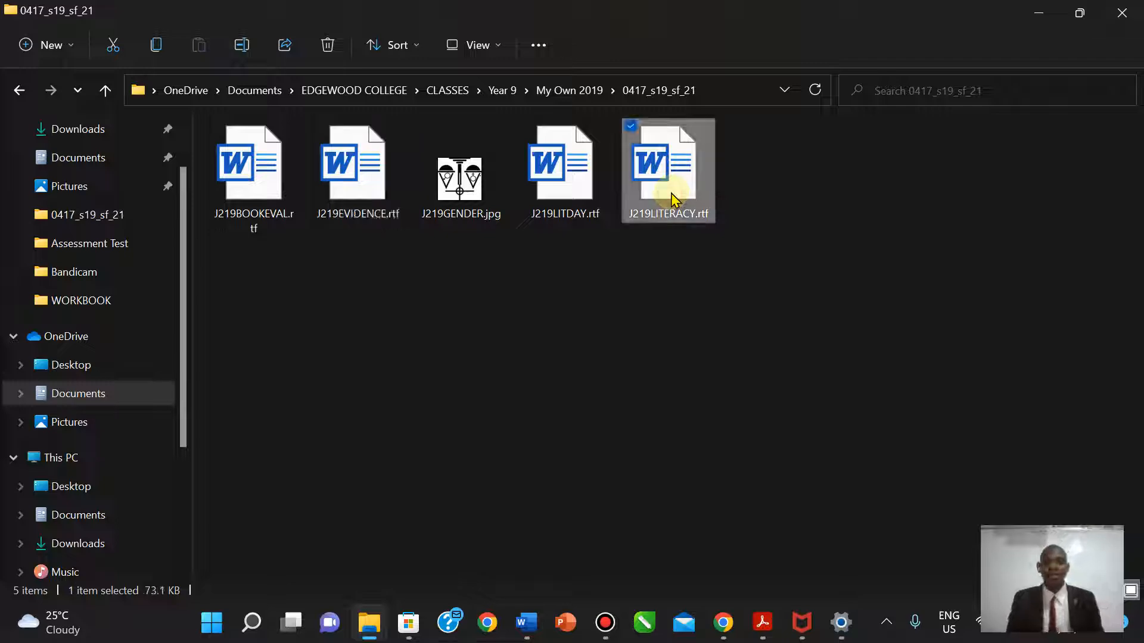
pyautogui.doubleClick(672, 199)
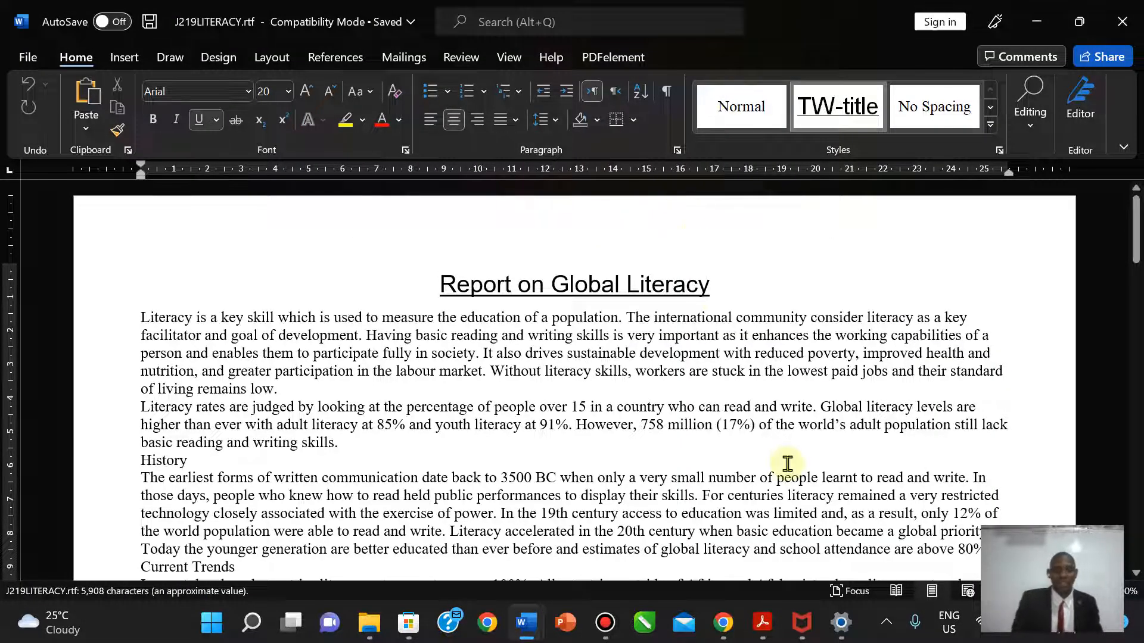
# - Highlight the 'Open the file J219LITERACY.rtf' line yellow, then return to the Word report
pyautogui.click(764, 632)
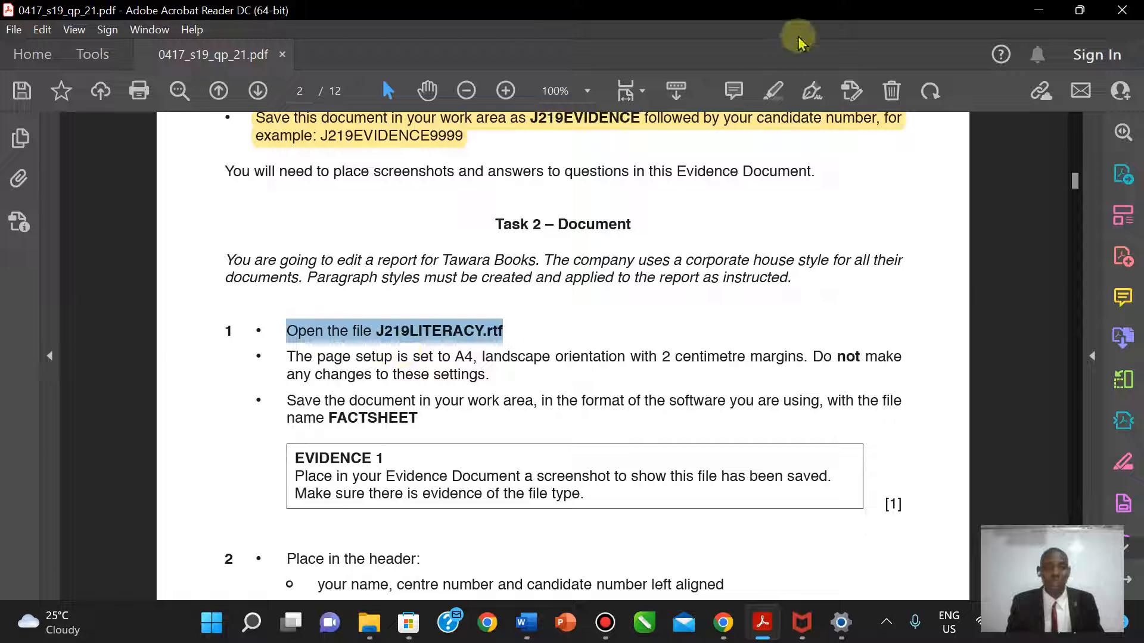
pyautogui.click(775, 94)
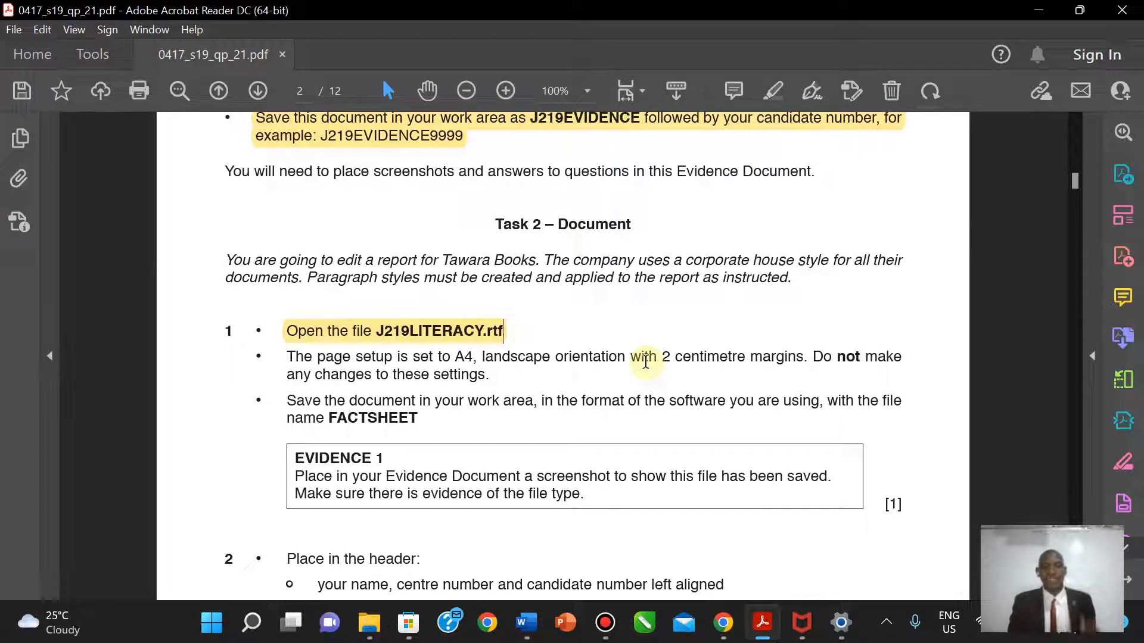
pyautogui.click(531, 629)
pyautogui.click(599, 549)
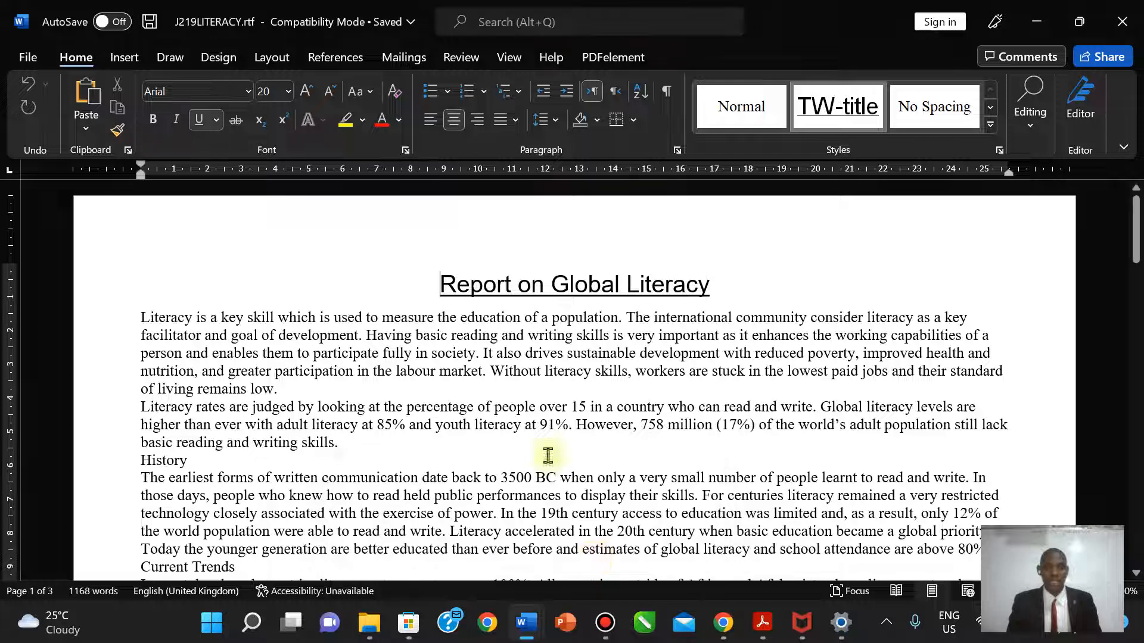
# - Confirm in Page Setup that the report is landscape with 2 cm margins, changing nothing
pyautogui.click(274, 58)
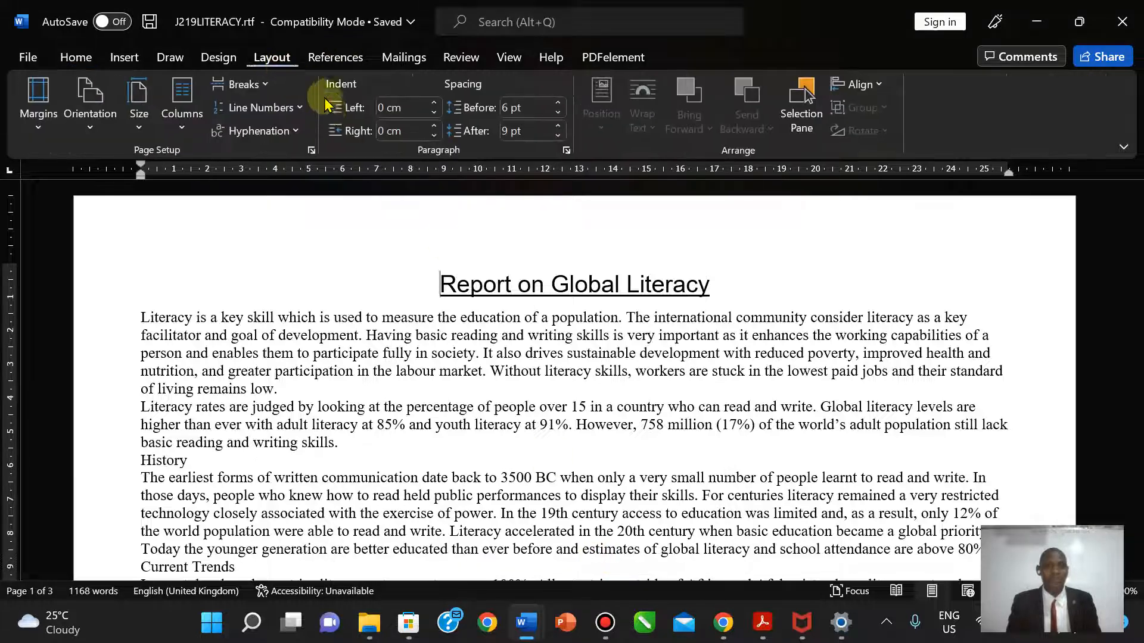
pyautogui.click(309, 150)
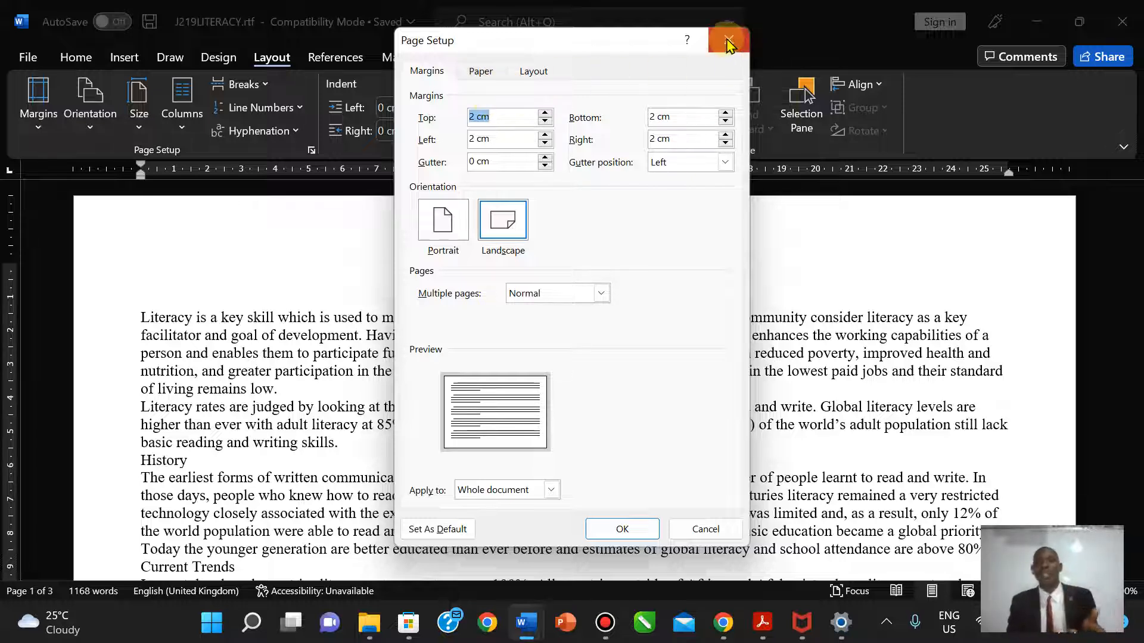
pyautogui.click(728, 41)
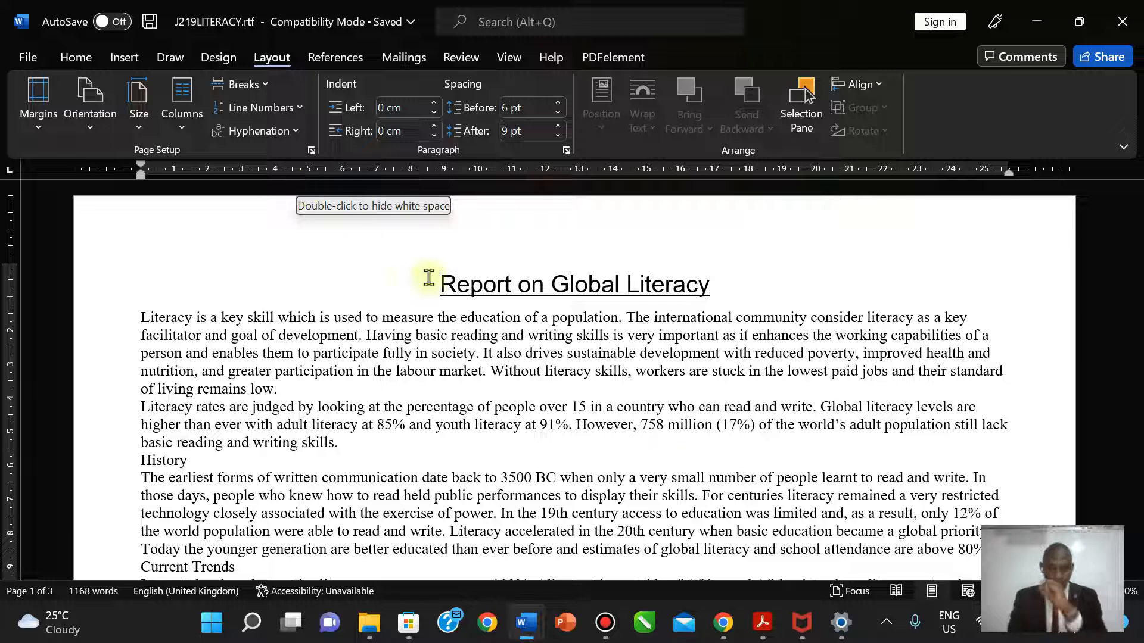
pyautogui.click(761, 623)
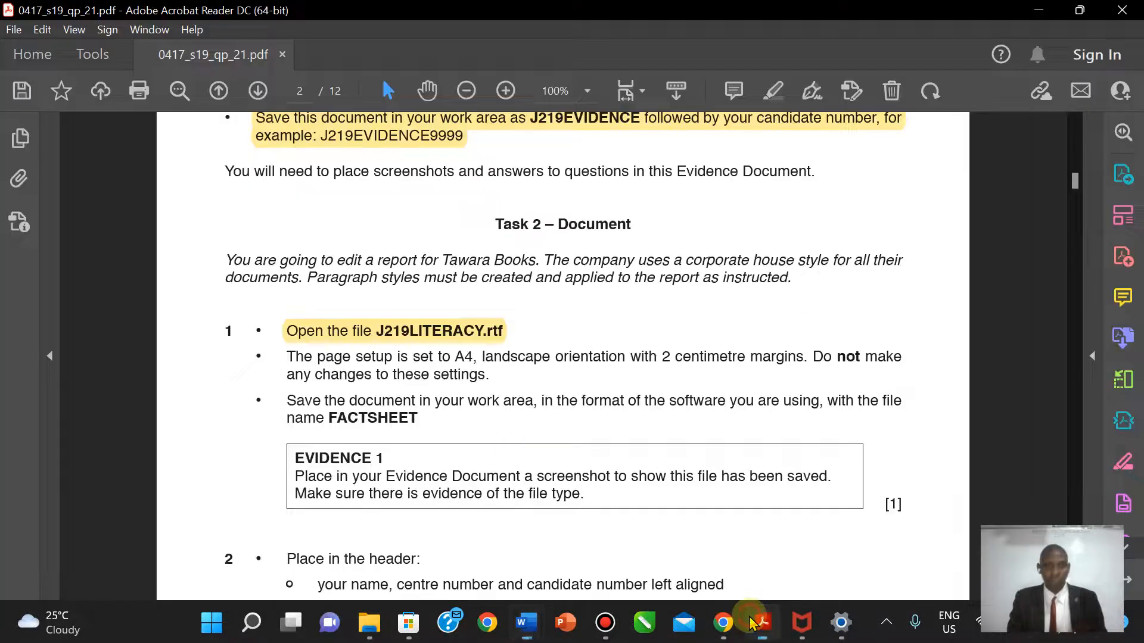
# - Highlight the A4 landscape, 2 cm margins bullet yellow and select the file name FACTSHEET
pyautogui.moveTo(286, 365)
pyautogui.mouseDown()
pyautogui.moveTo(524, 401)
pyautogui.moveTo(491, 375)
pyautogui.mouseUp()
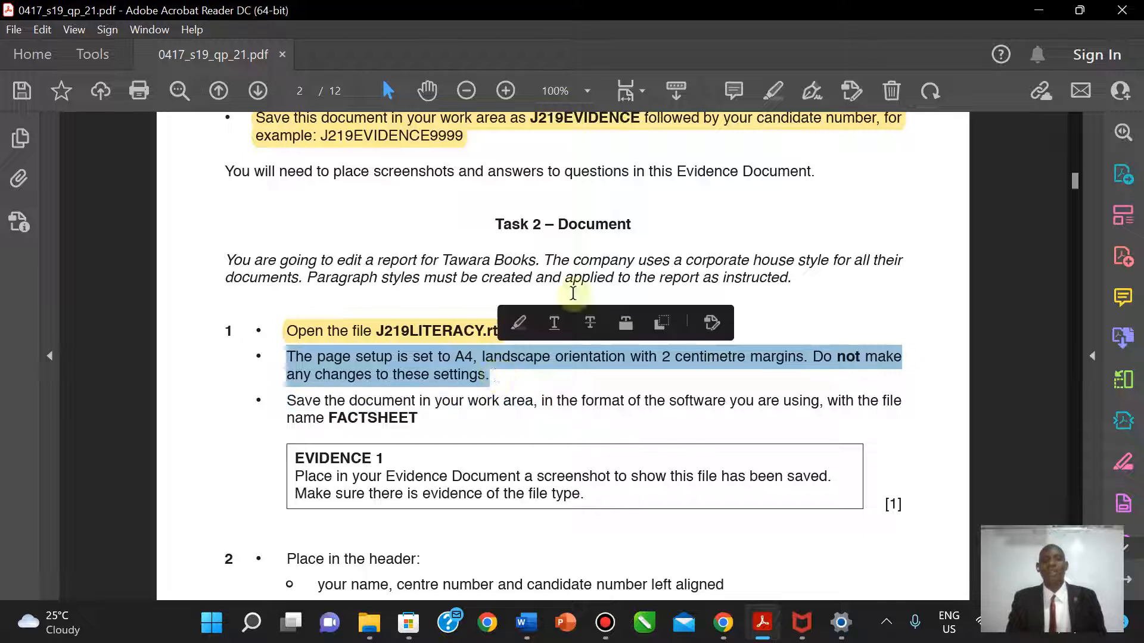
pyautogui.click(770, 92)
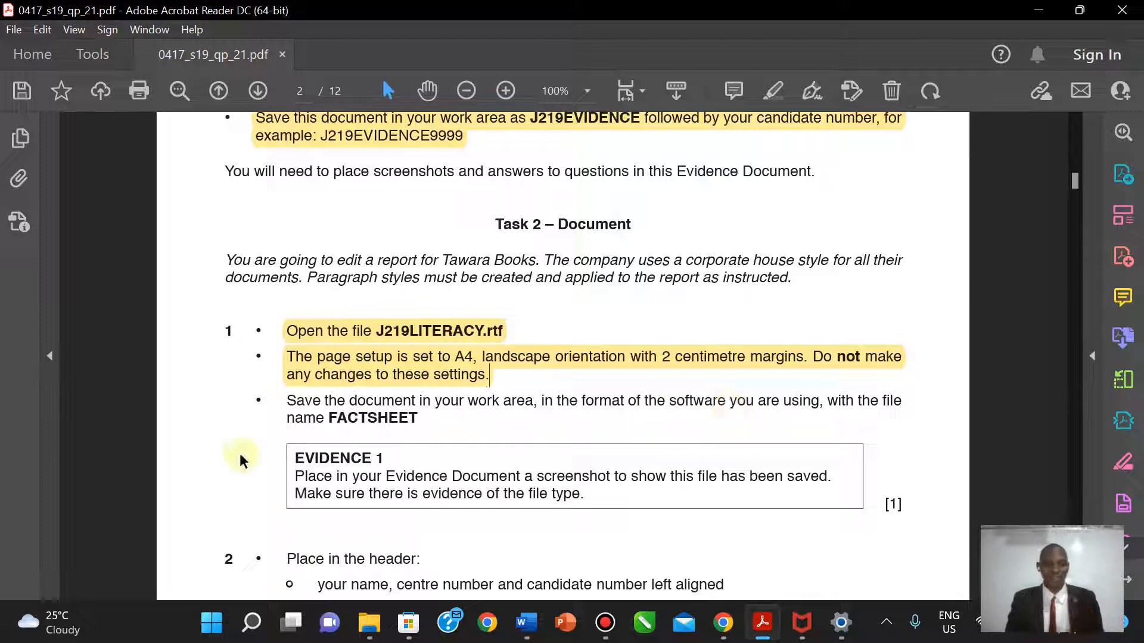
pyautogui.moveTo(331, 419)
pyautogui.mouseDown()
pyautogui.moveTo(418, 419)
pyautogui.moveTo(431, 402)
pyautogui.moveTo(332, 417)
pyautogui.mouseUp()
pyautogui.click(365, 419)
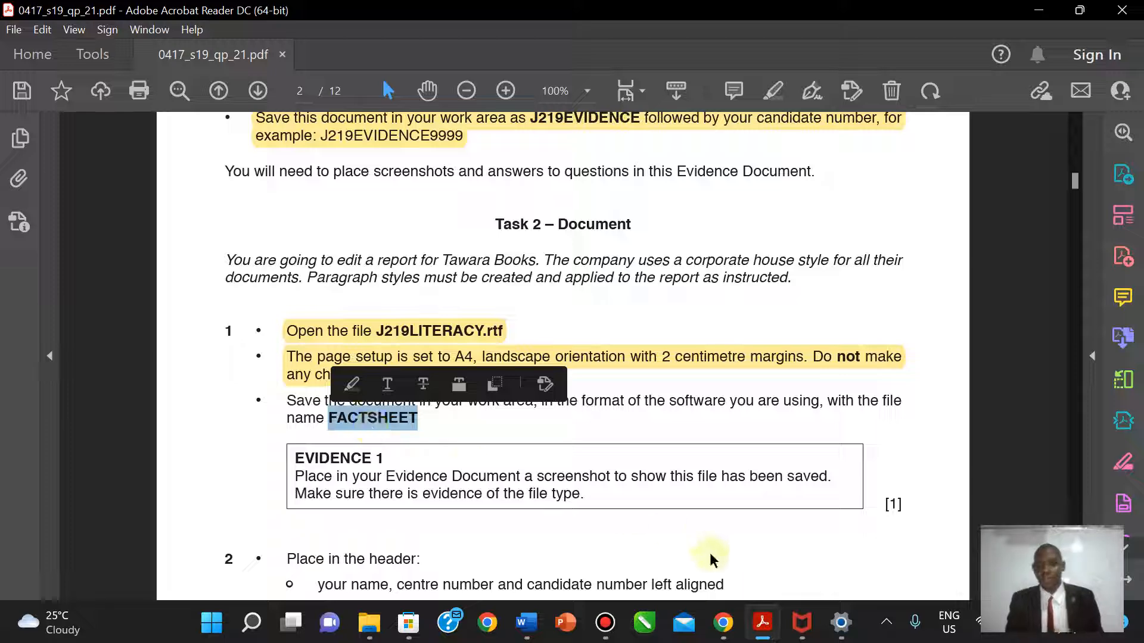
pyautogui.click(529, 624)
pyautogui.moveTo(528, 627)
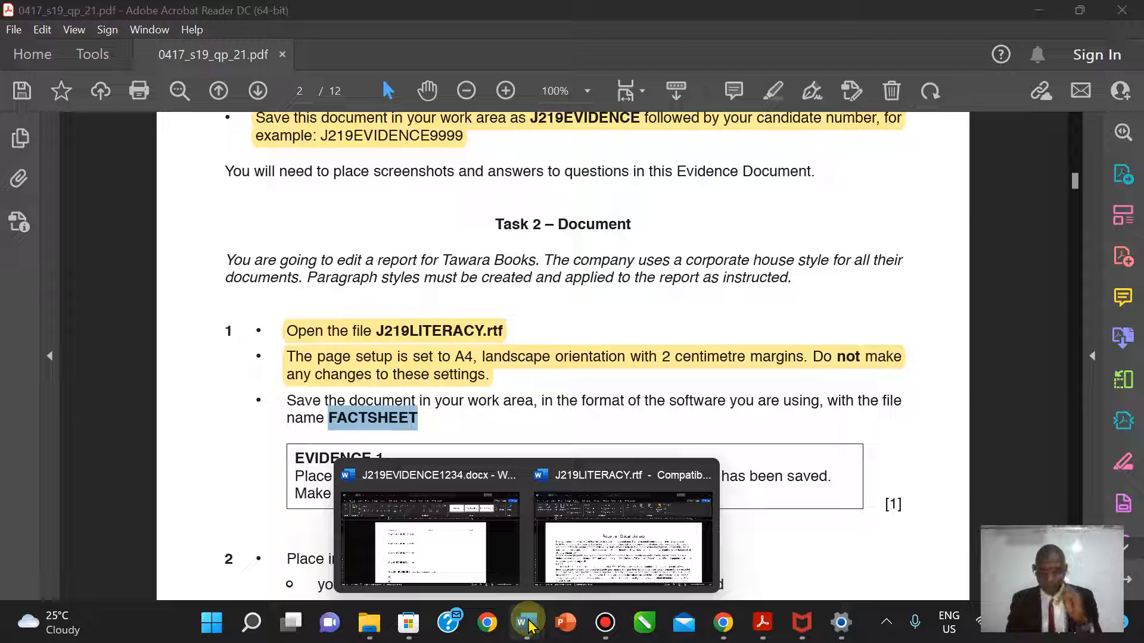
# - Save the report under the name FACTSHEET in the 0417_s19_sf_21 folder
pyautogui.click(625, 545)
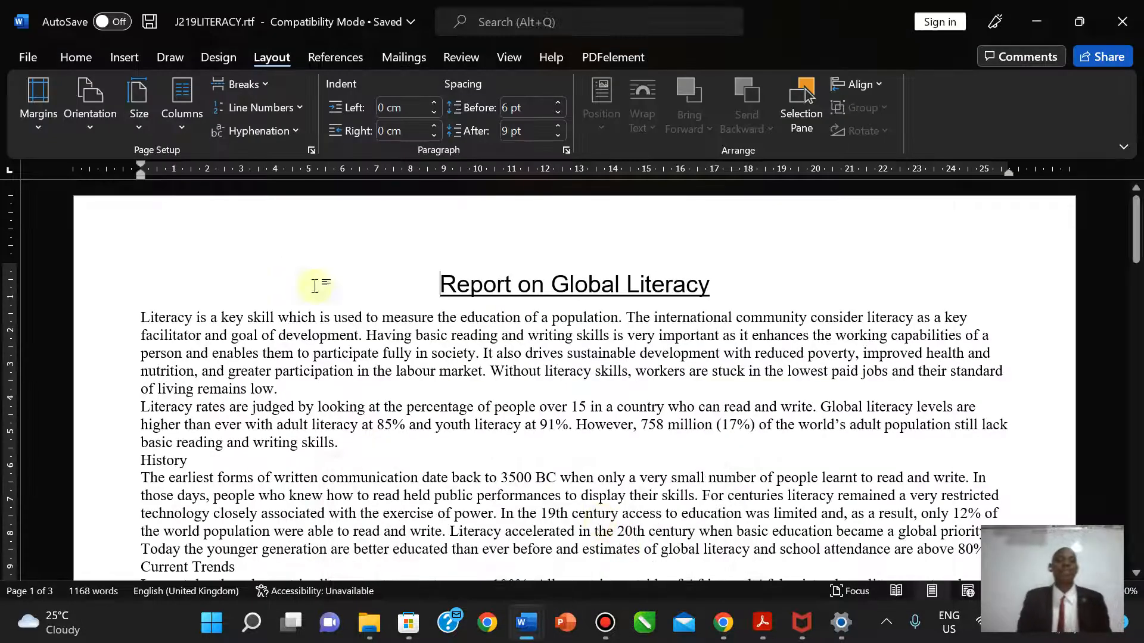
pyautogui.click(24, 57)
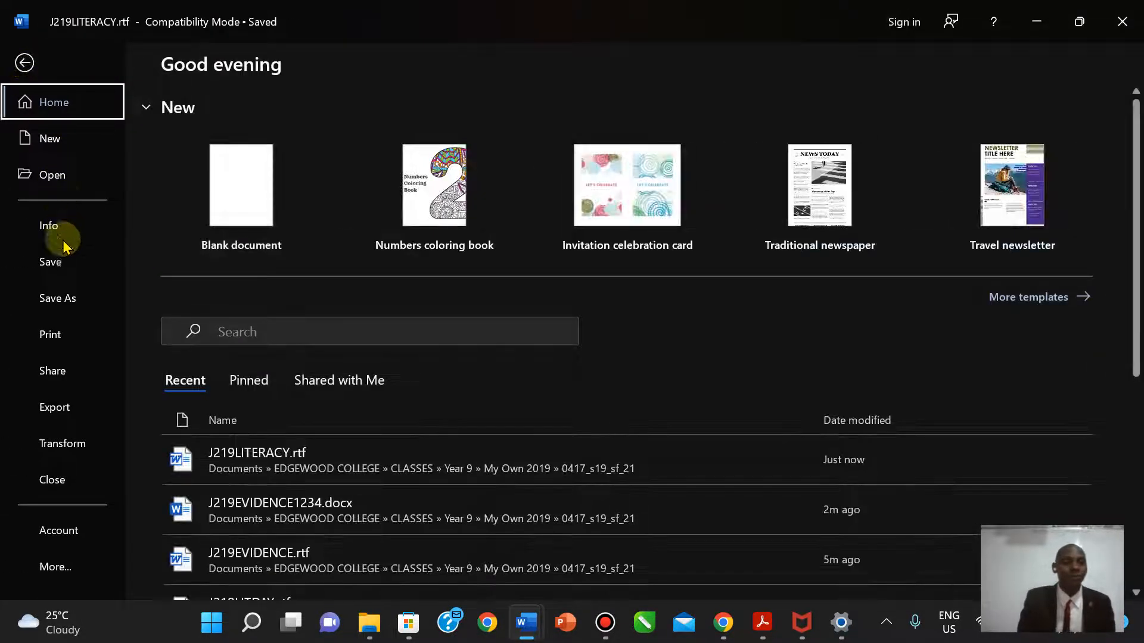
pyautogui.click(66, 298)
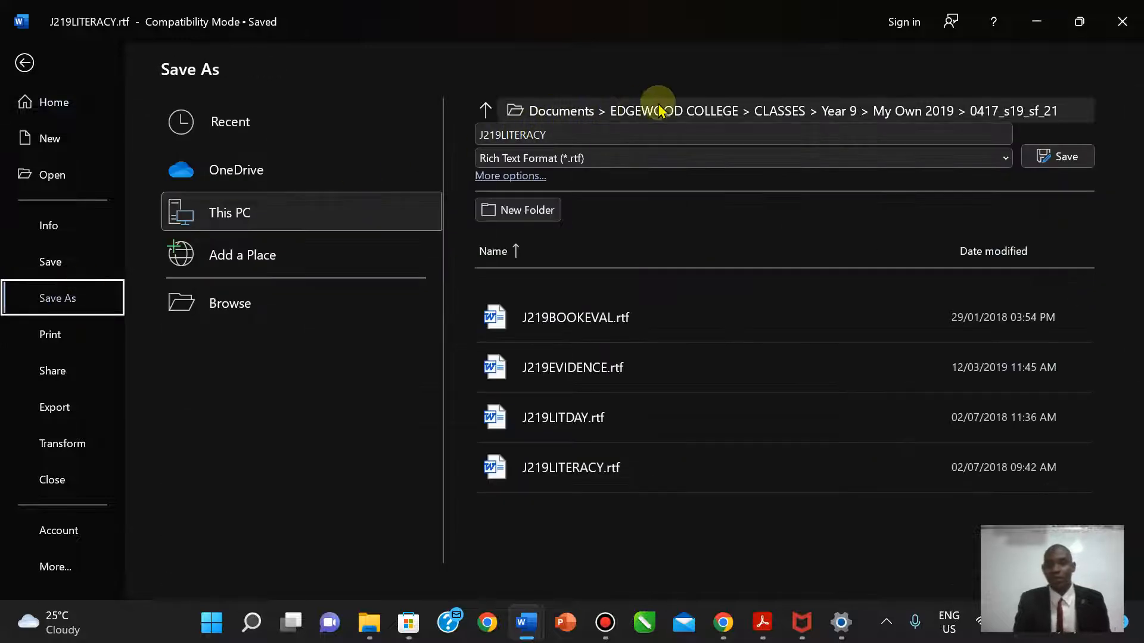
pyautogui.click(659, 107)
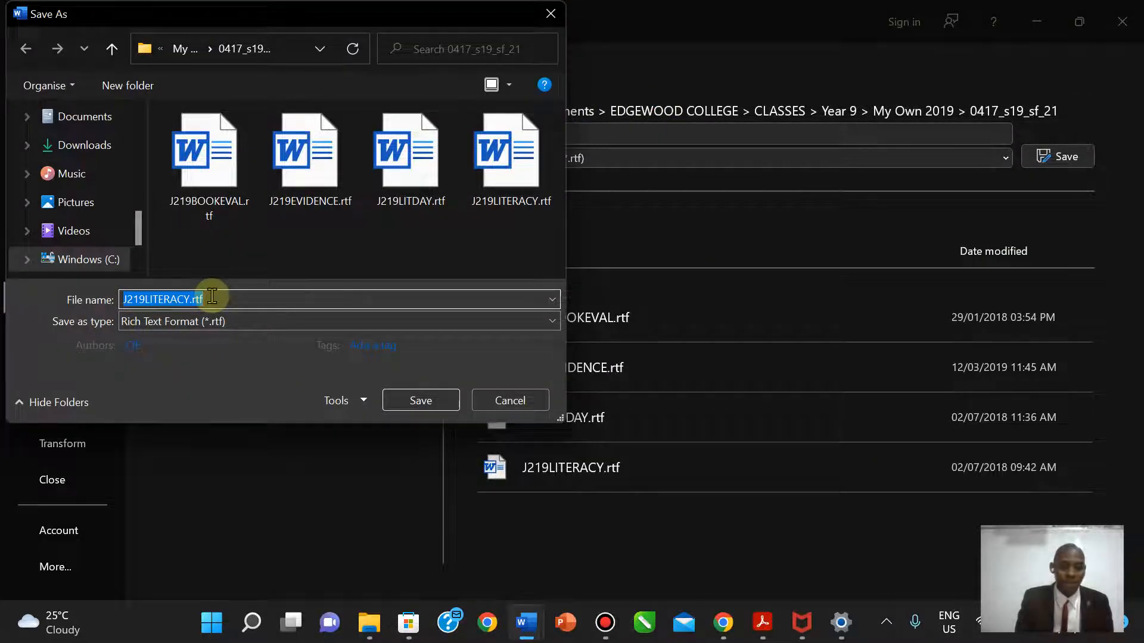
pyautogui.write('FACTSHEET')
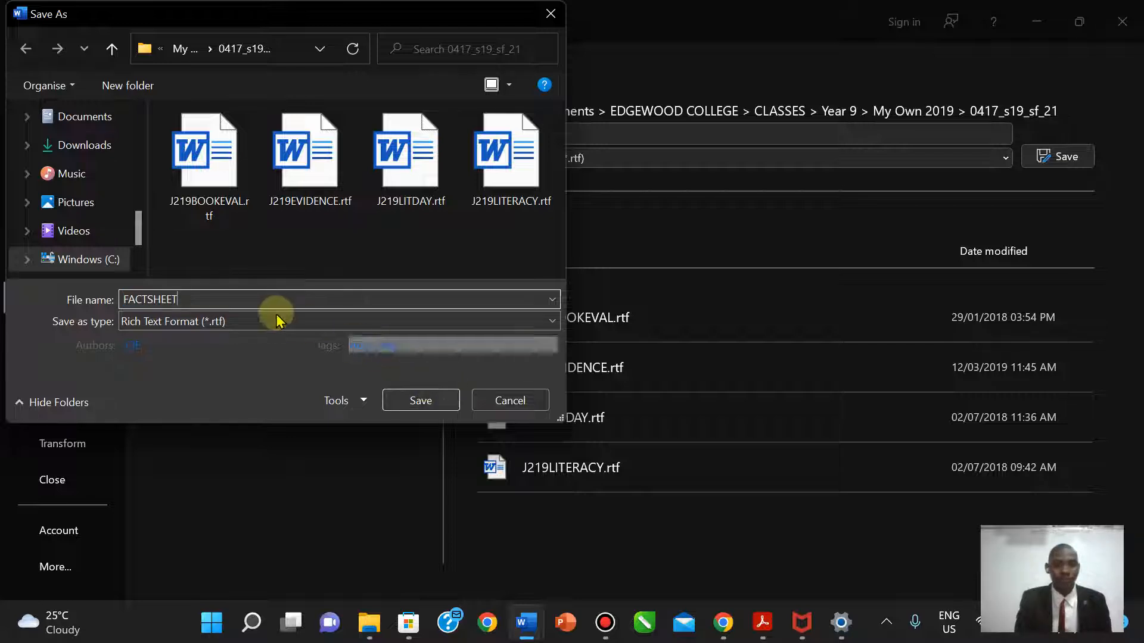
# - Set the file type to Word Document (*.docx), save, and accept the format upgrade
pyautogui.click(266, 323)
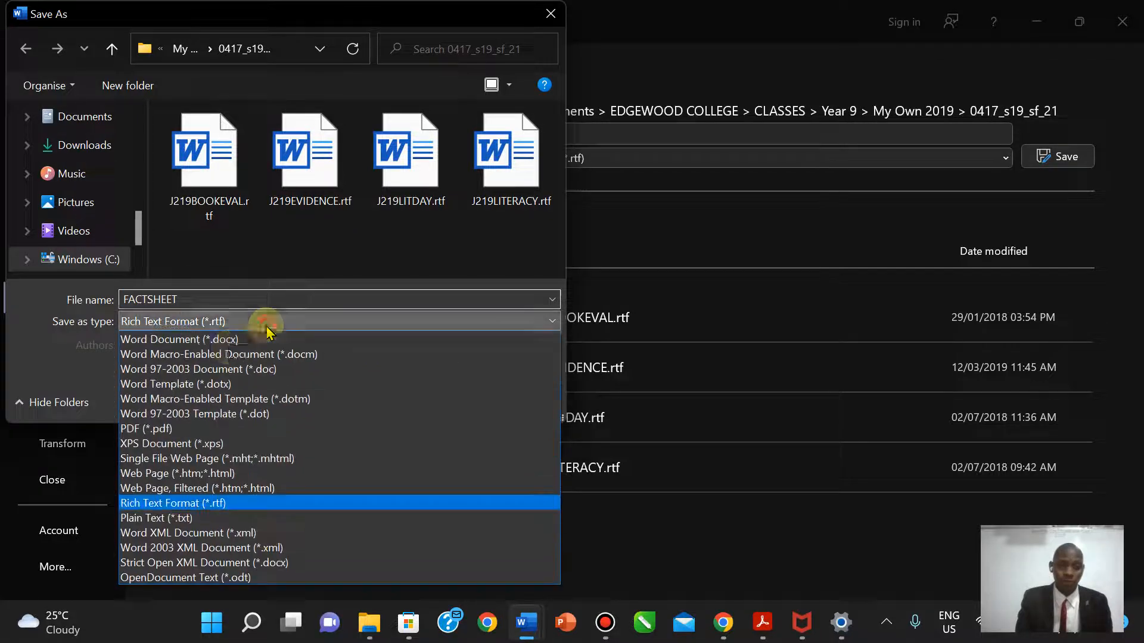
pyautogui.click(224, 339)
pyautogui.click(411, 456)
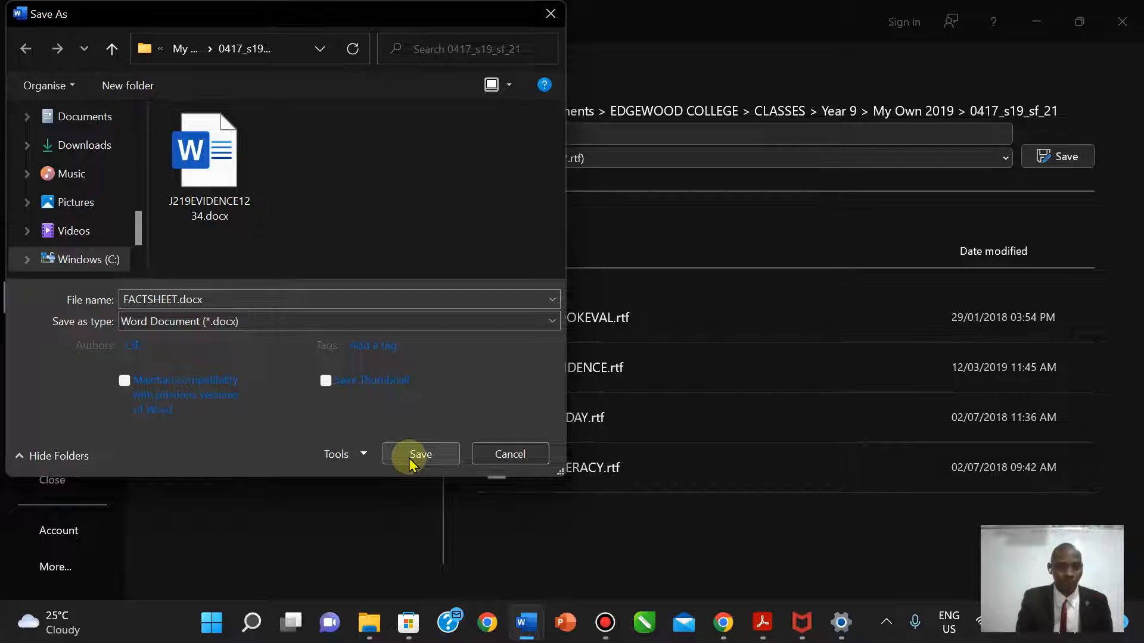
pyautogui.click(756, 624)
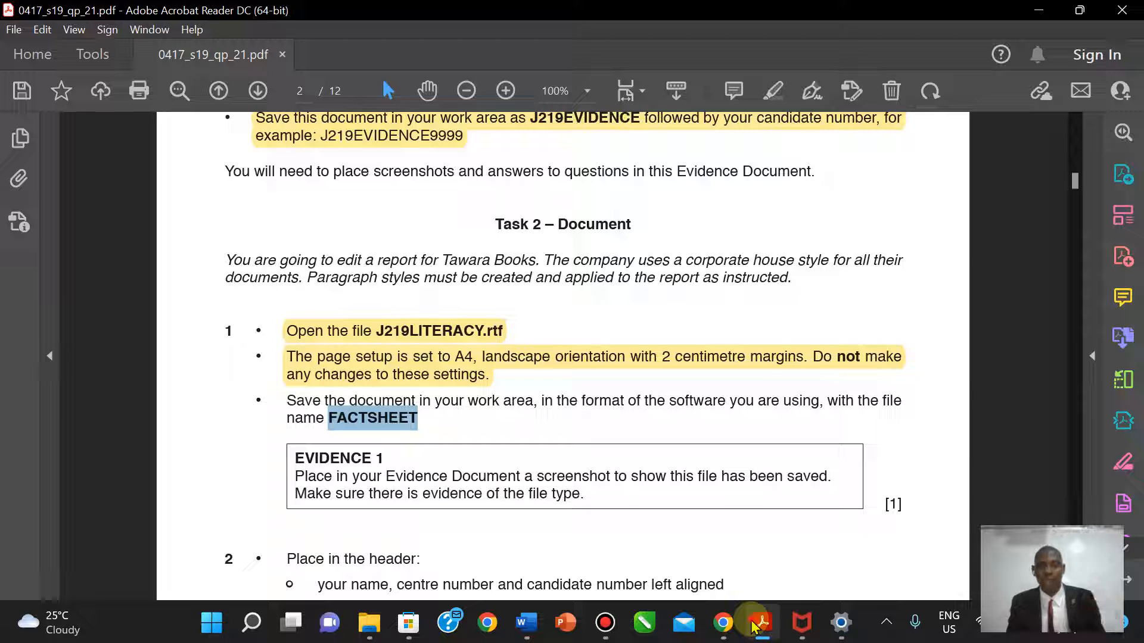
pyautogui.click(755, 625)
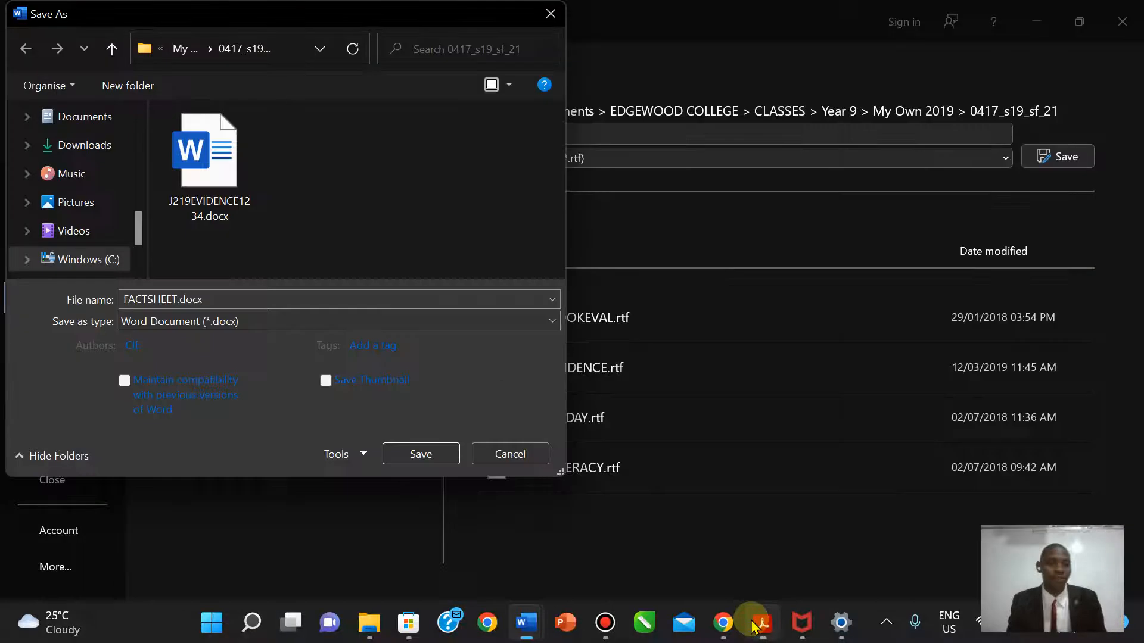
pyautogui.click(421, 454)
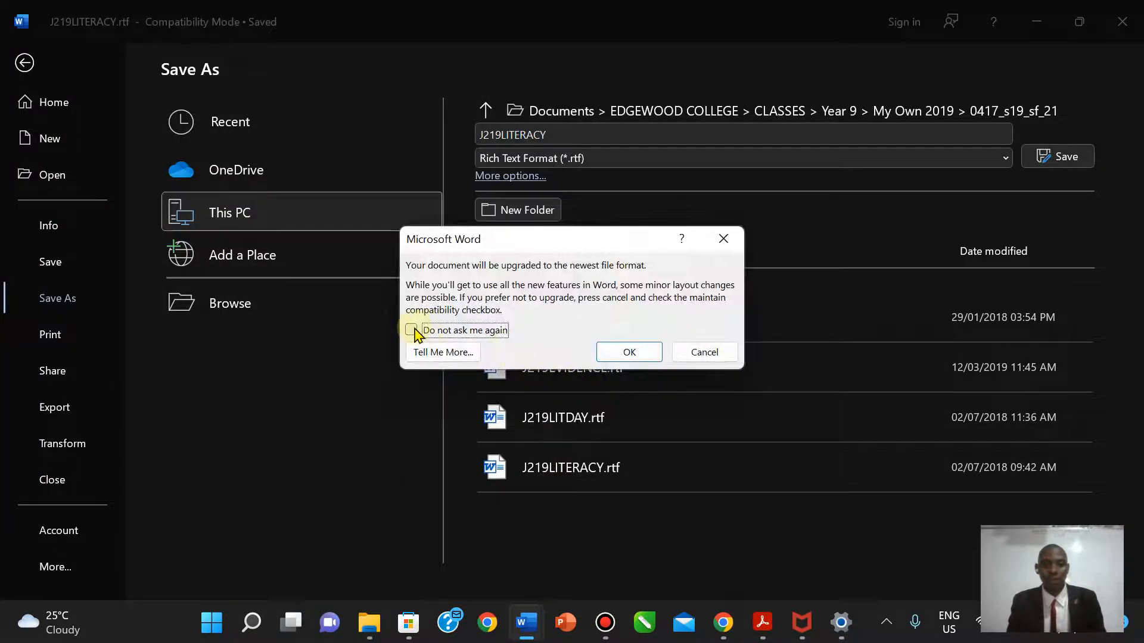
pyautogui.click(412, 330)
pyautogui.click(622, 352)
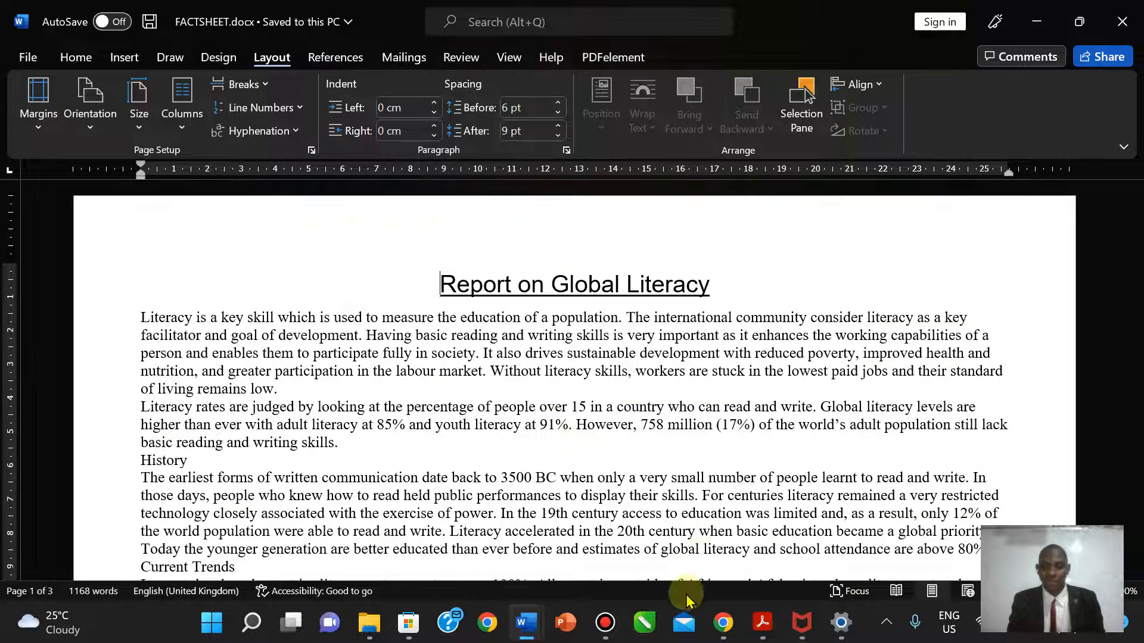
# - Highlight the 'Save the document… FACTSHEET' bullet in Task 2 yellow
pyautogui.click(765, 624)
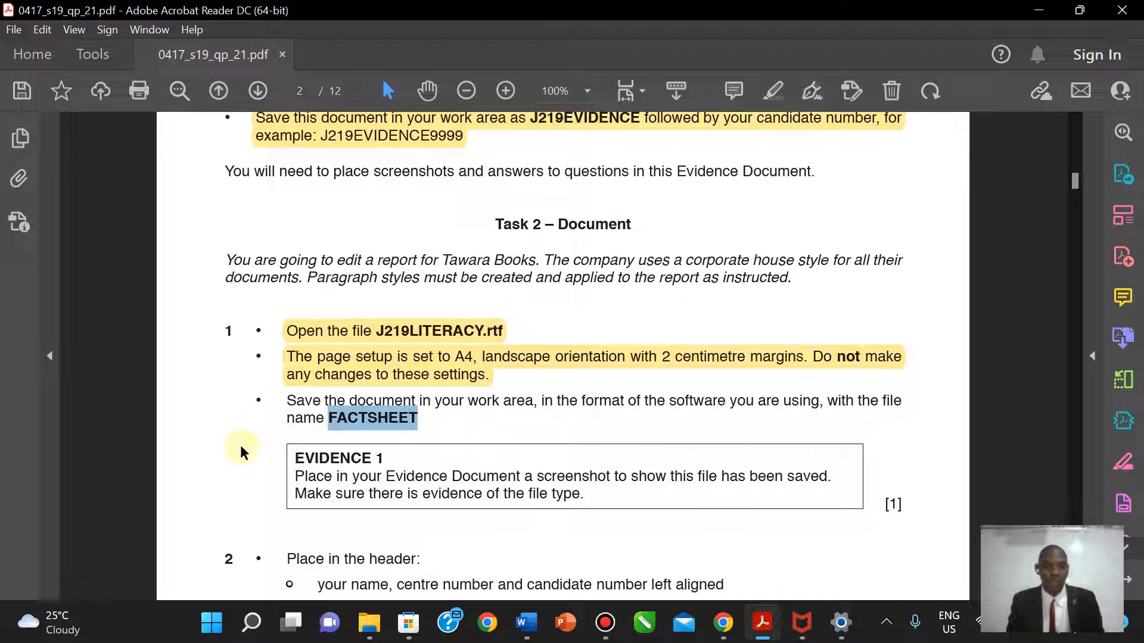
pyautogui.moveTo(283, 400); pyautogui.dragTo(414, 420)
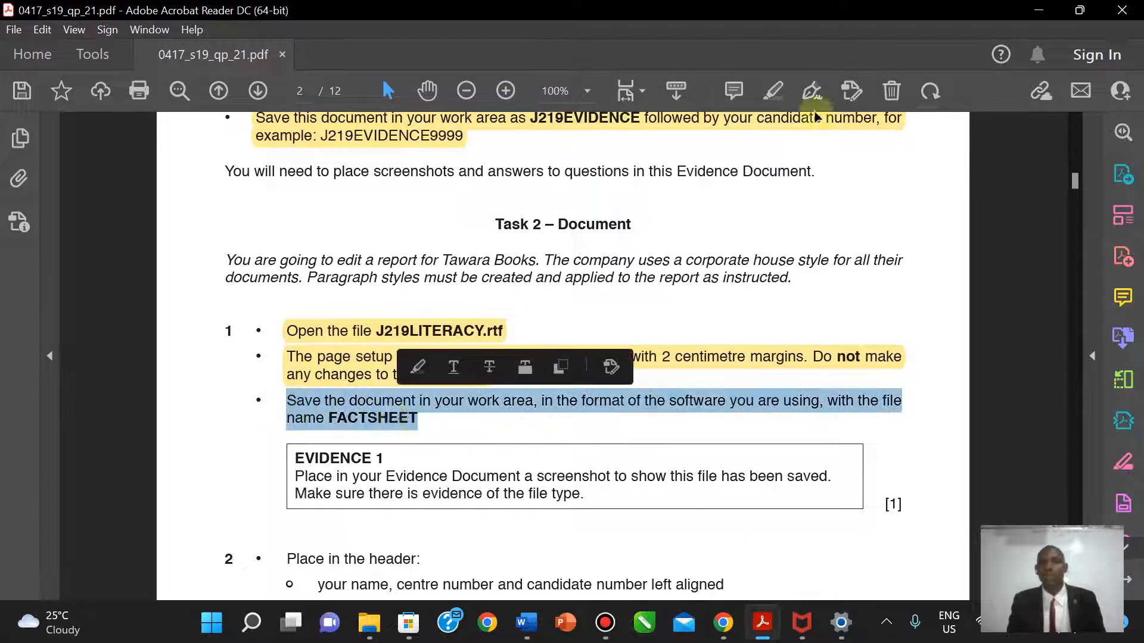
pyautogui.click(772, 94)
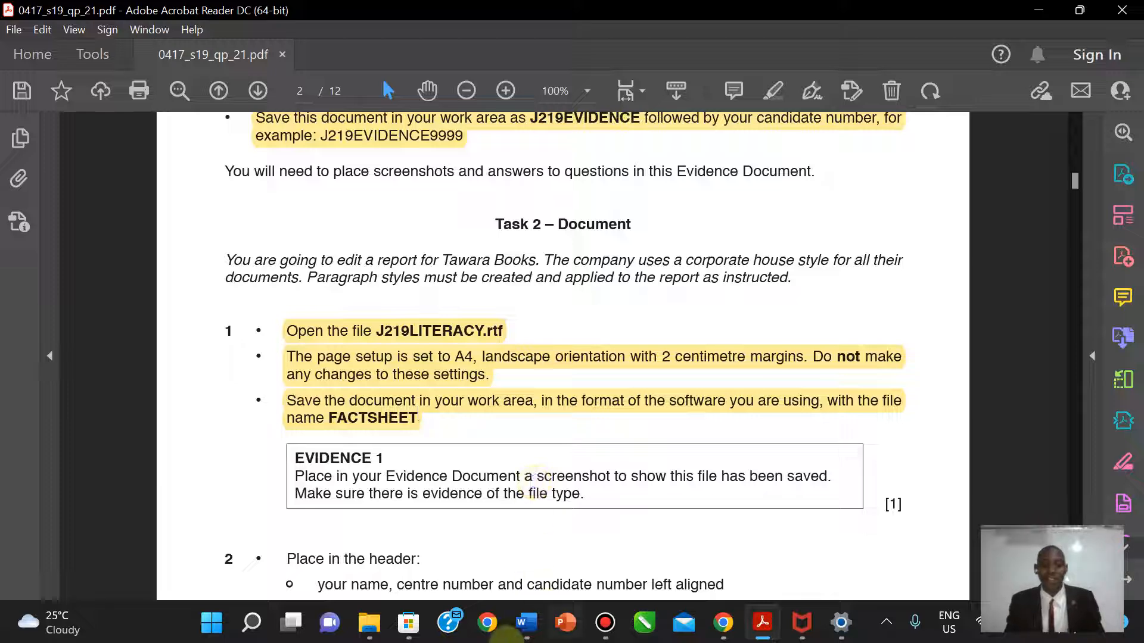
# - Switch the 0417_s19_sf_21 folder view through List, Content and Tiles, ending on Details
pyautogui.moveTo(520, 635)
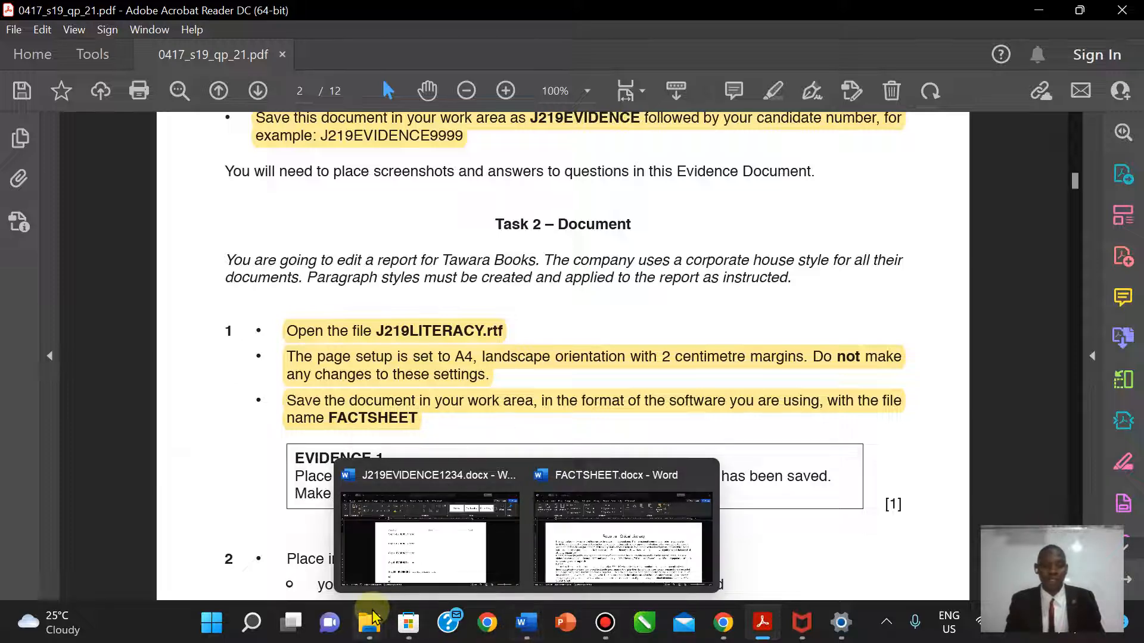
pyautogui.moveTo(370, 622)
pyautogui.click(471, 537)
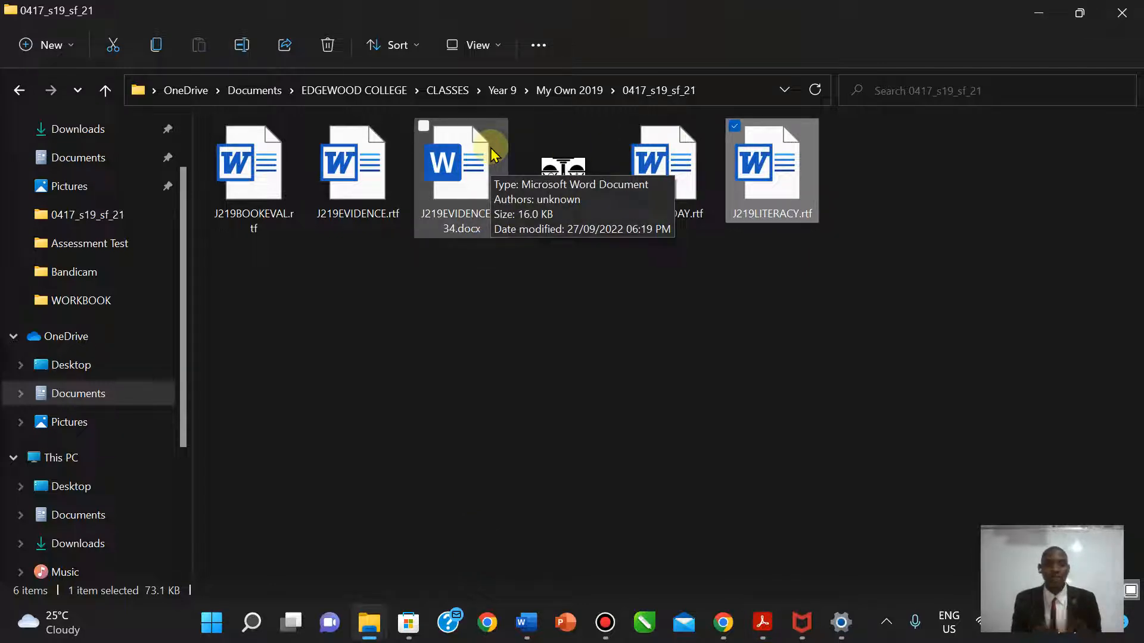
pyautogui.click(500, 46)
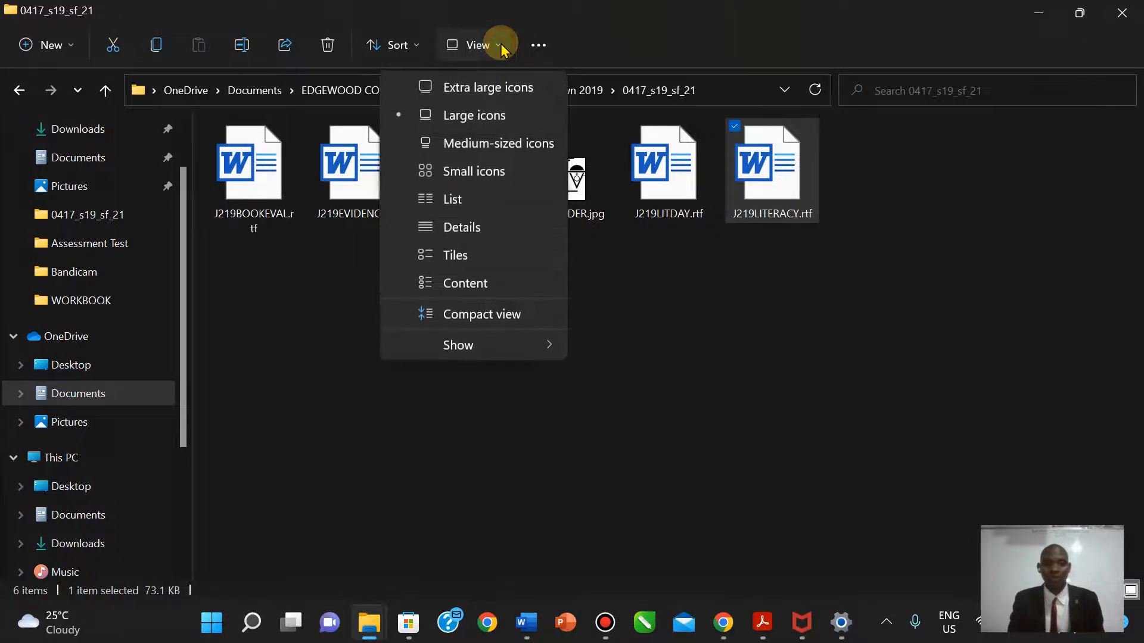
pyautogui.click(451, 200)
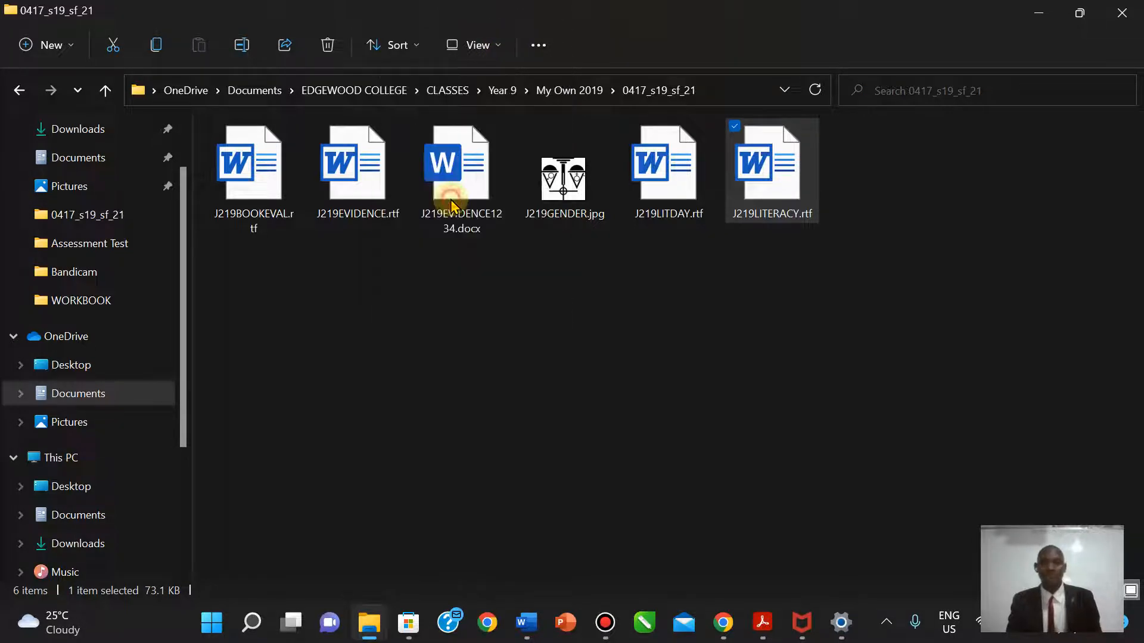
pyautogui.click(484, 45)
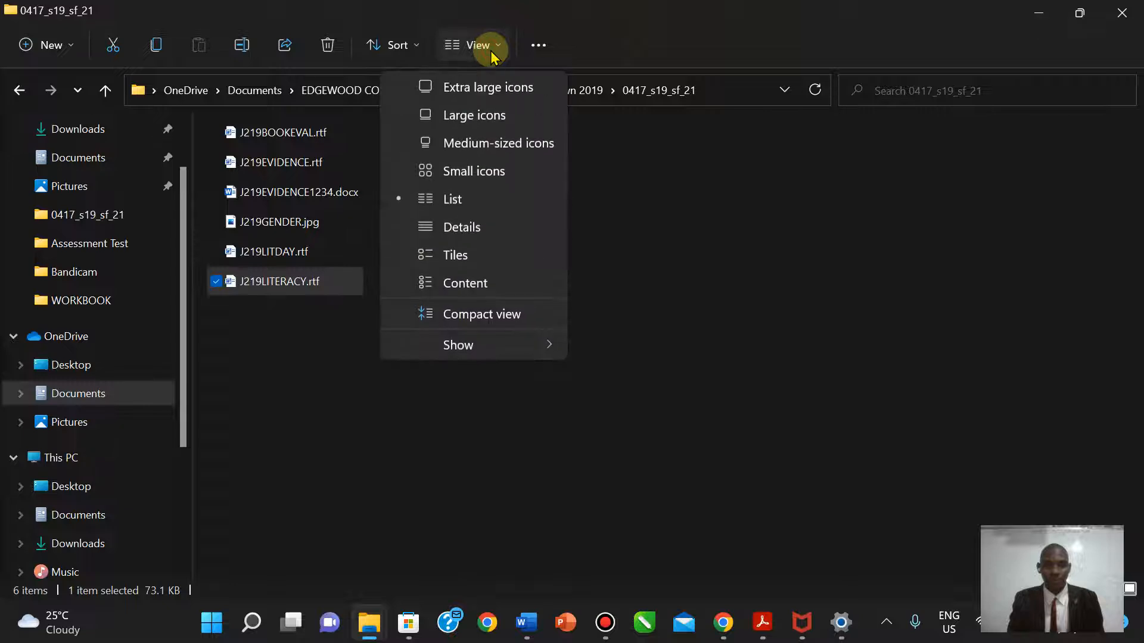
pyautogui.click(463, 285)
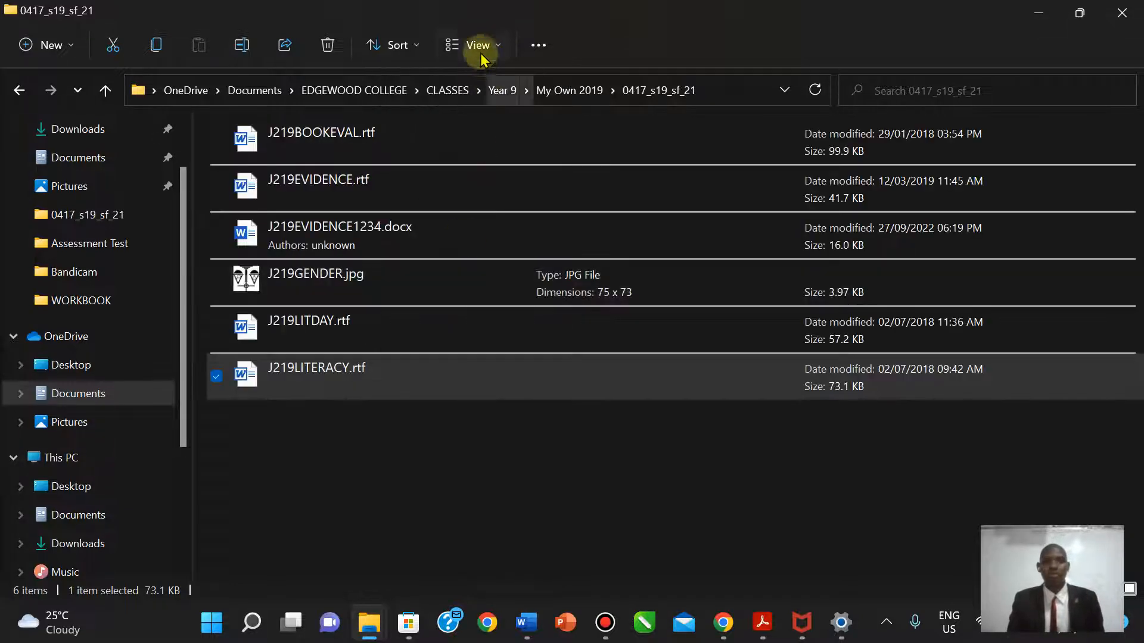
pyautogui.click(479, 55)
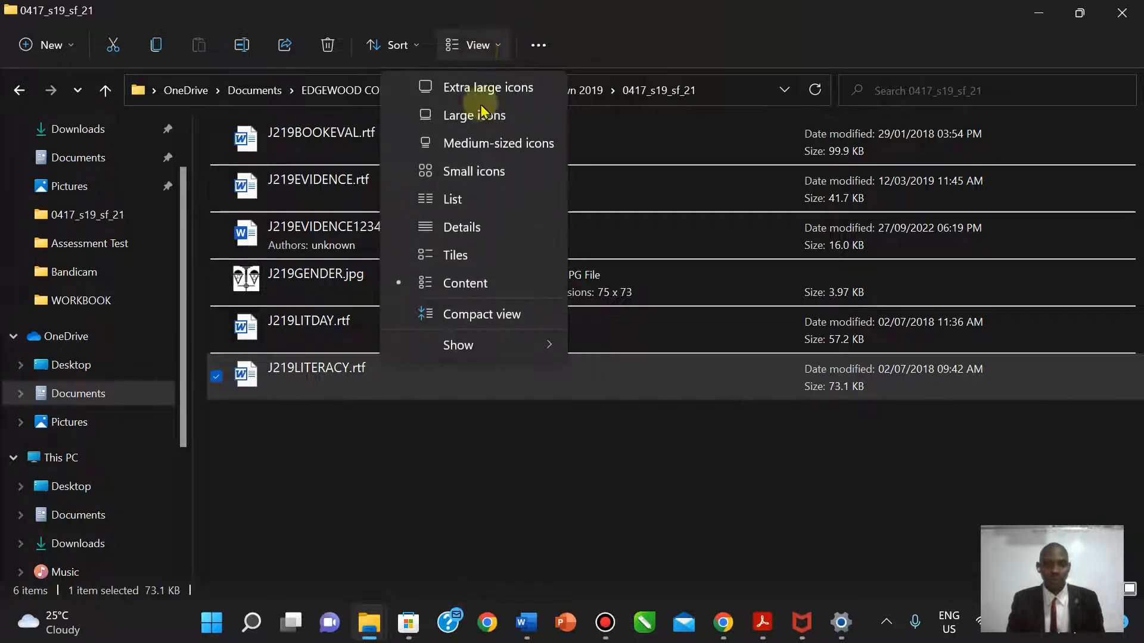
pyautogui.click(468, 259)
pyautogui.click(487, 50)
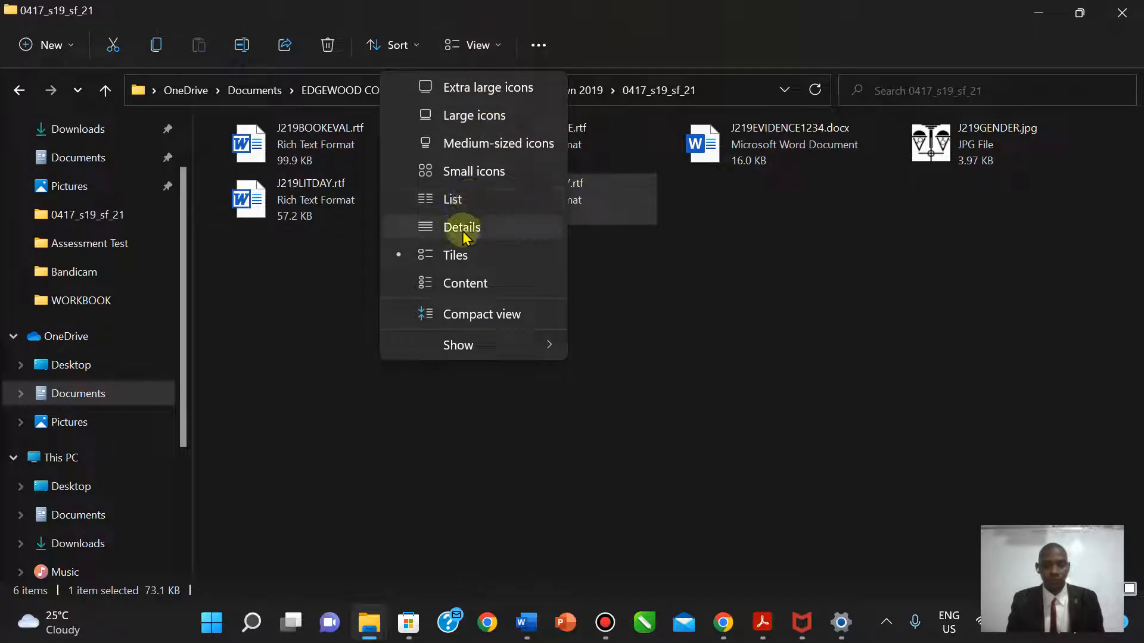
pyautogui.click(462, 232)
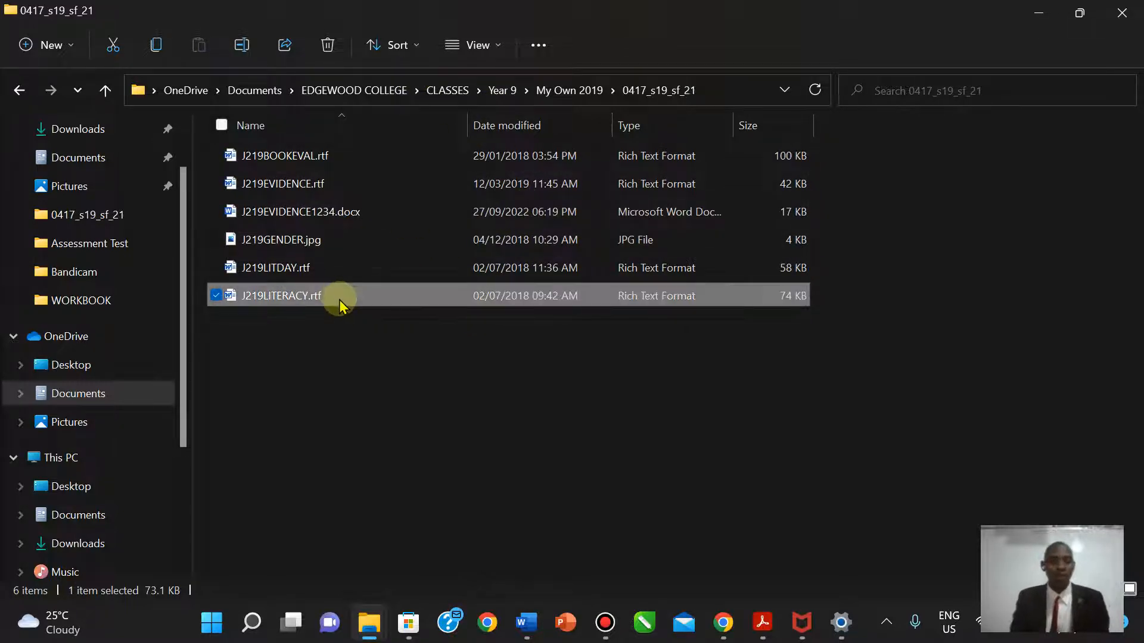
# - Try dragging files to reorder them, ending with J219LITERACY.rtf selected alone
pyautogui.moveTo(341, 301); pyautogui.dragTo(301, 148)
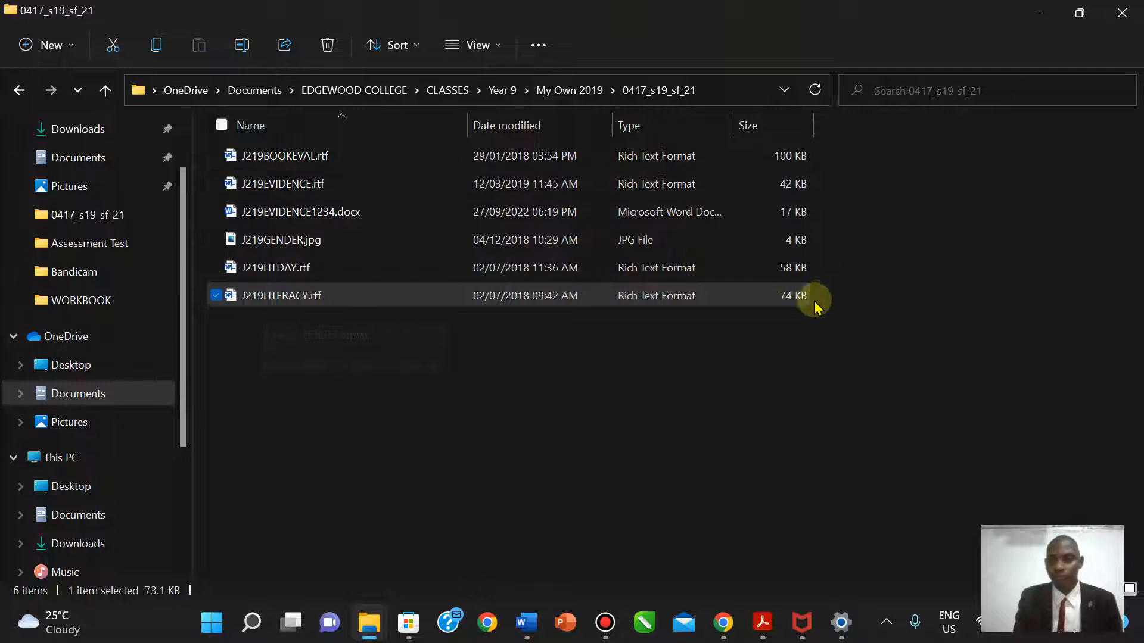
pyautogui.moveTo(805, 297); pyautogui.dragTo(245, 153)
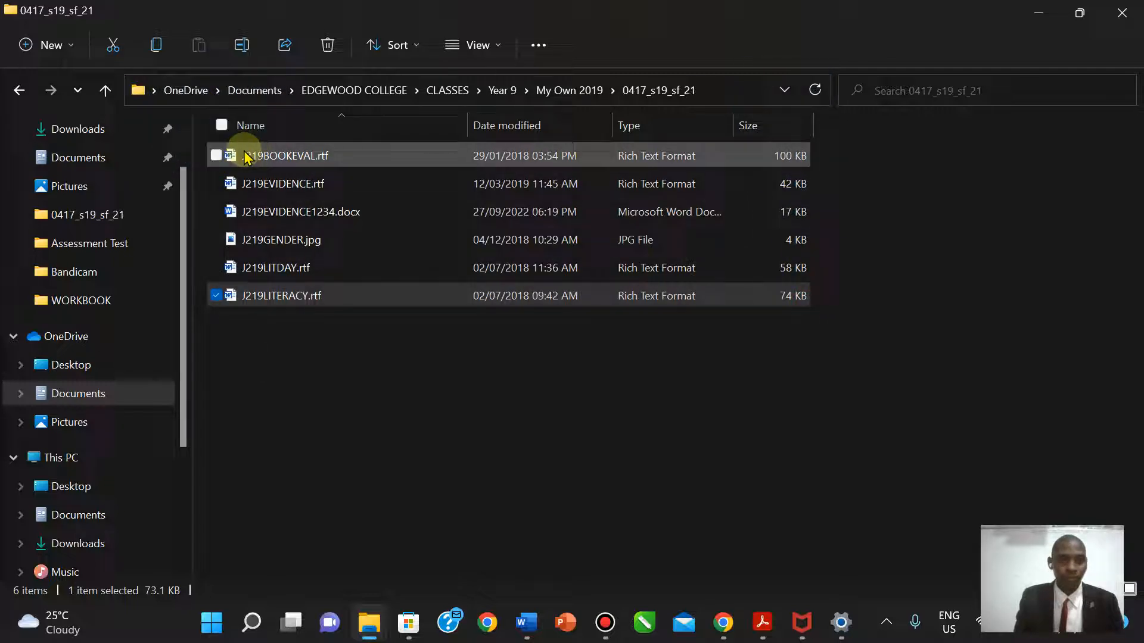
pyautogui.click(279, 157)
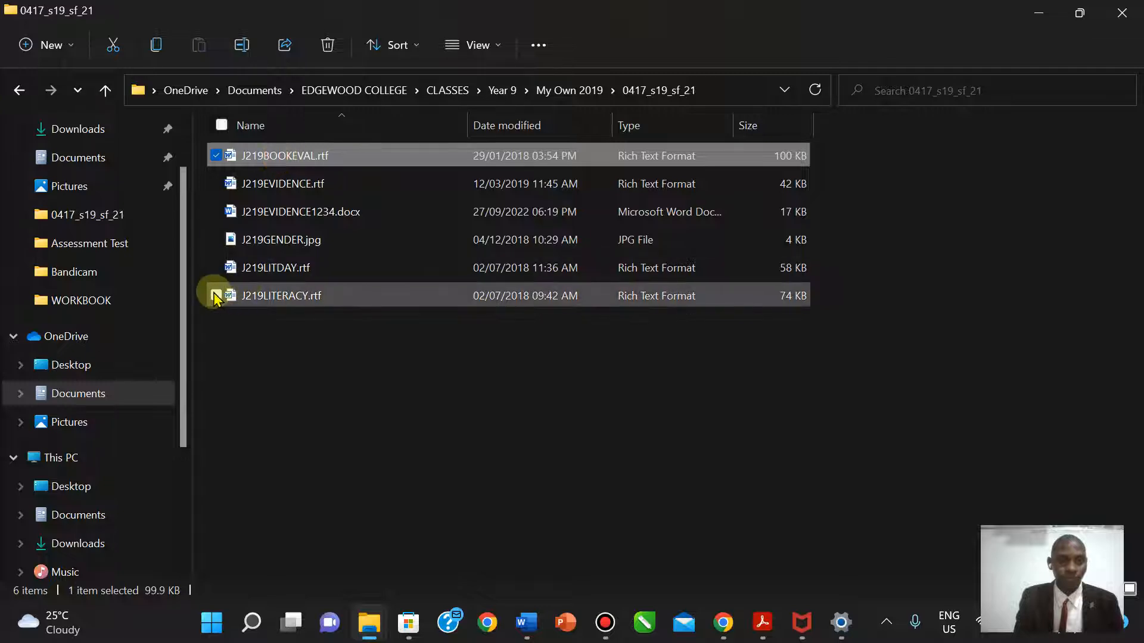
pyautogui.moveTo(216, 295); pyautogui.dragTo(163, 7)
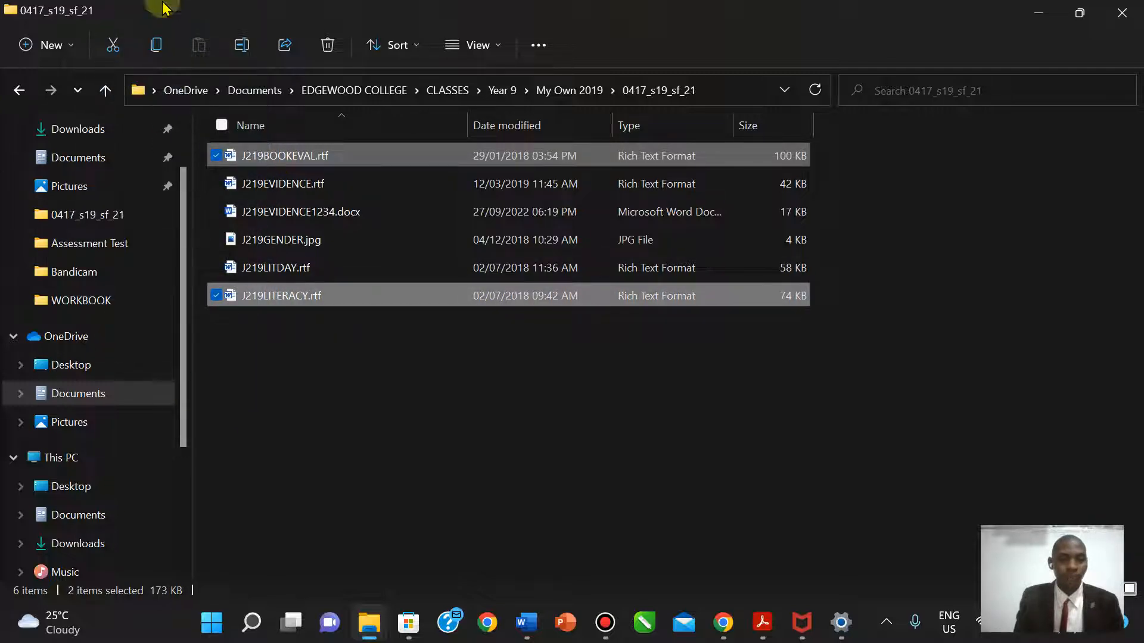
pyautogui.click(300, 349)
pyautogui.click(314, 296)
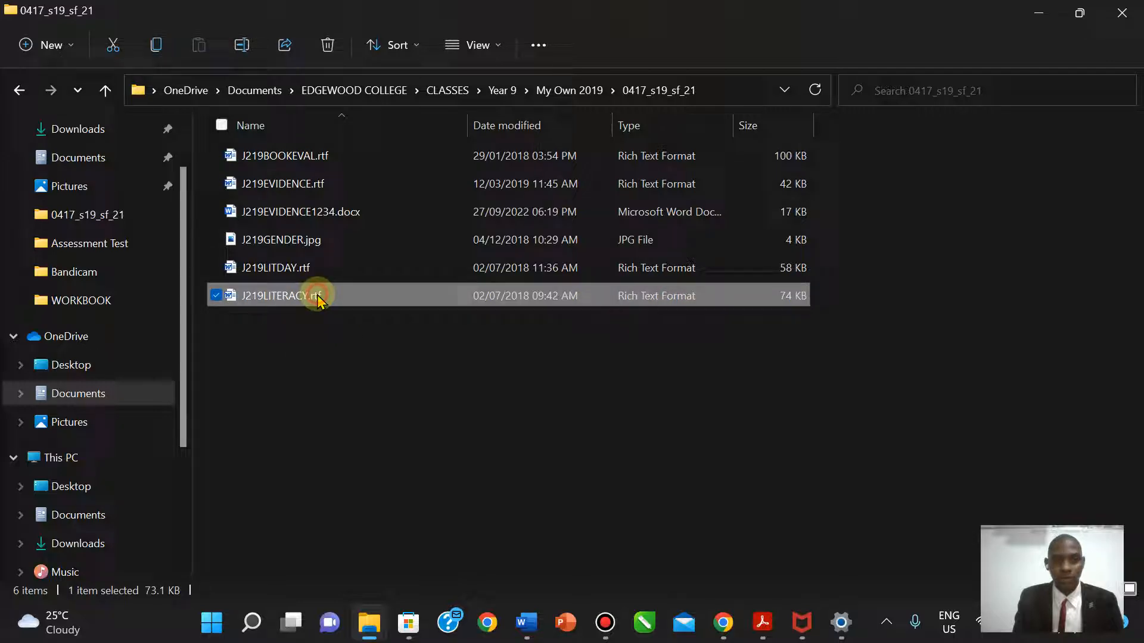
# - Sort the files by date modified, newest first, and widen the Type column
pyautogui.rightClick(482, 348)
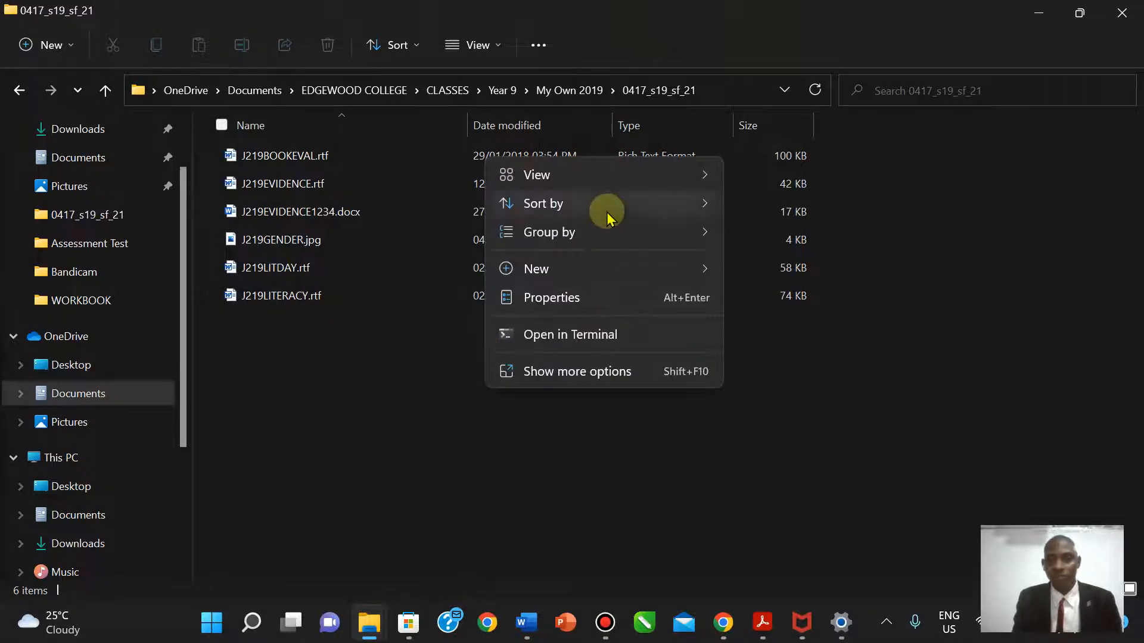
pyautogui.moveTo(609, 211)
pyautogui.click(790, 232)
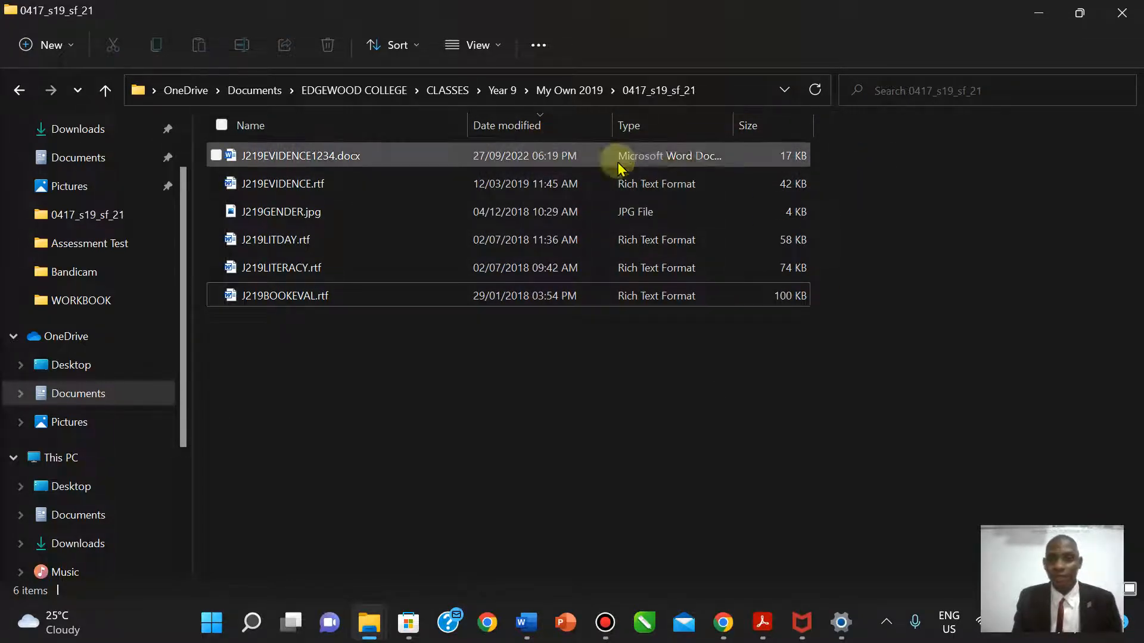
pyautogui.moveTo(732, 124); pyautogui.dragTo(763, 123)
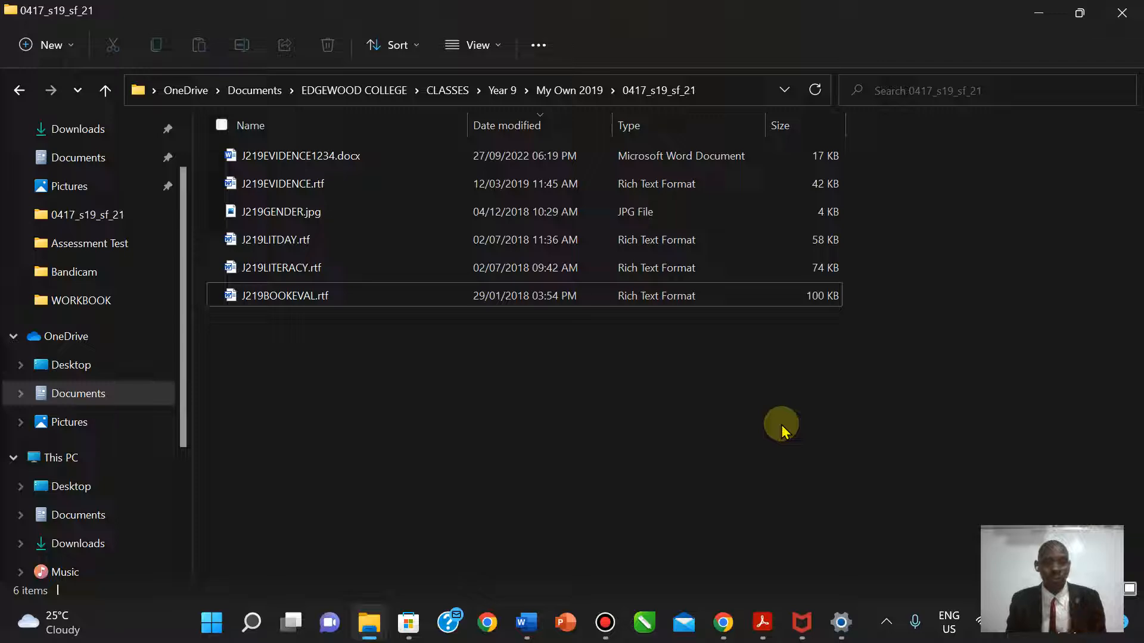
pyautogui.click(763, 622)
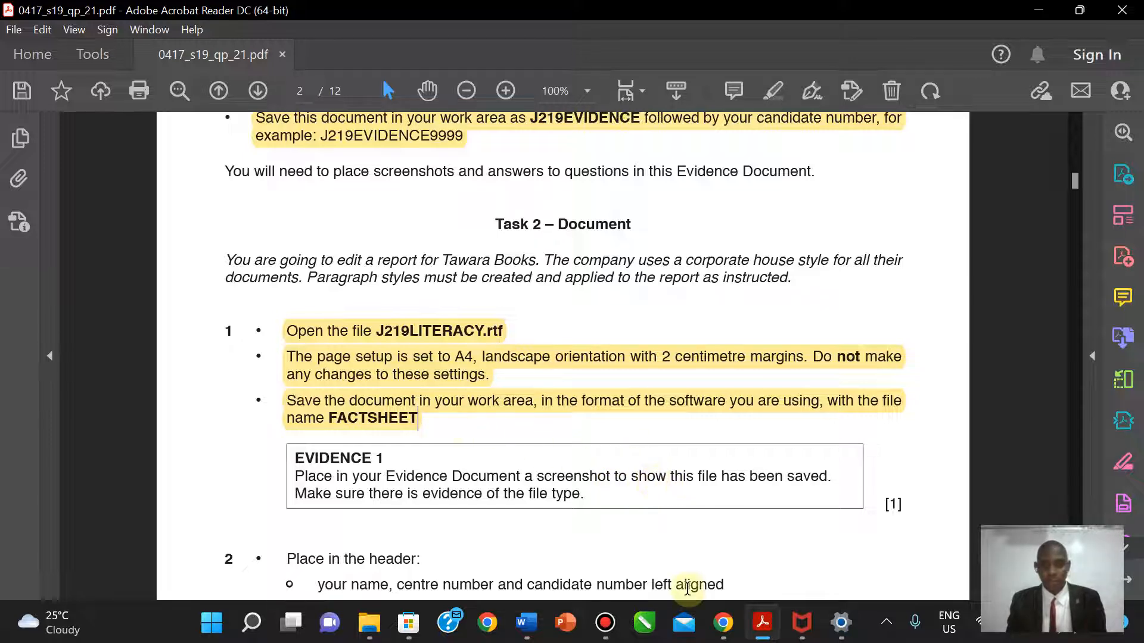
# - Launch the On-Screen Keyboard by searching 'on s' in the Start menu
pyautogui.click(765, 624)
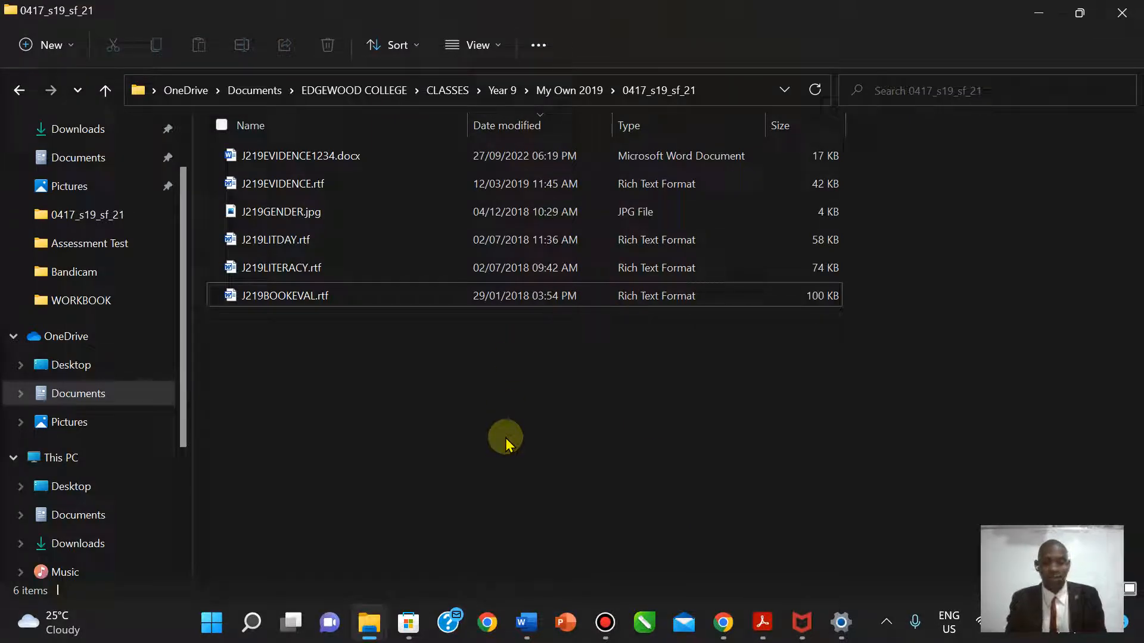
pyautogui.click(221, 620)
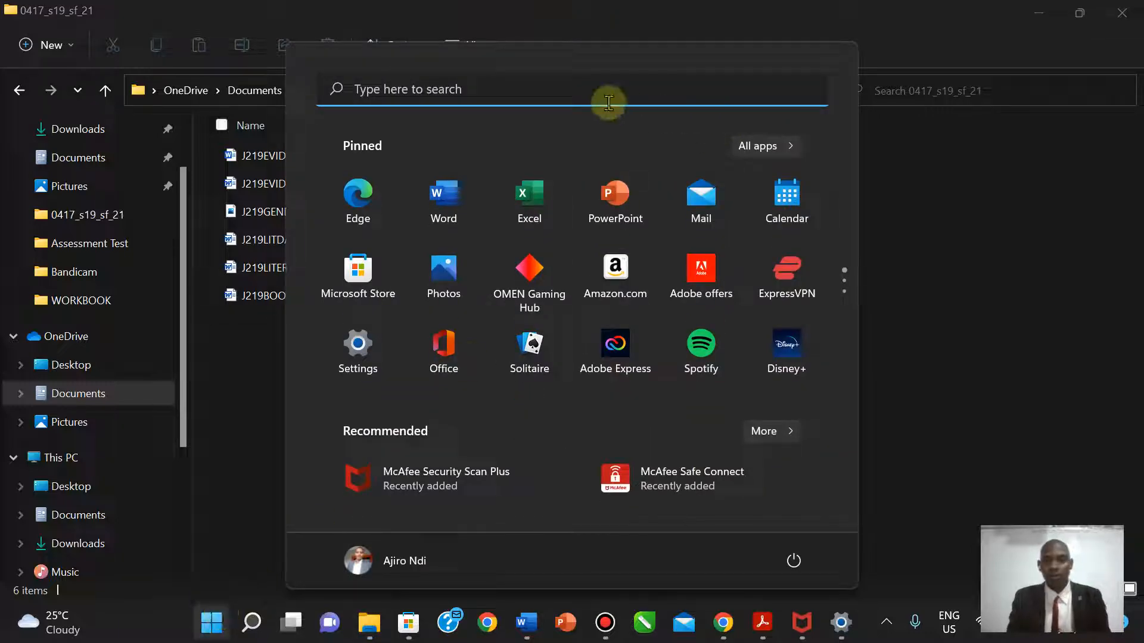
pyautogui.click(589, 88)
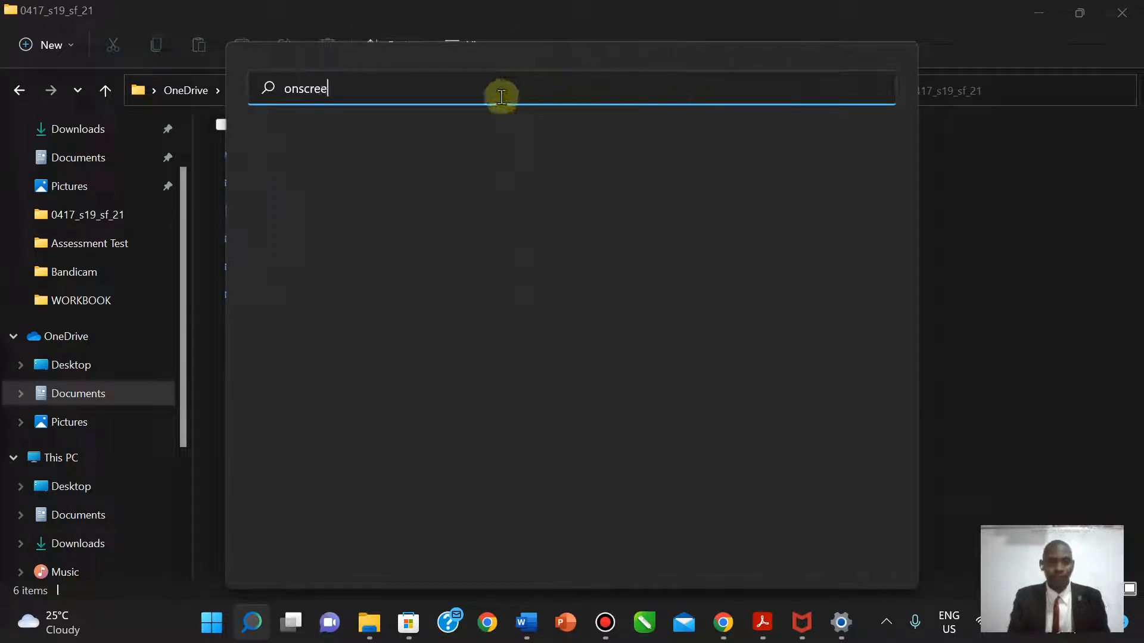
pyautogui.press('BackSpace')
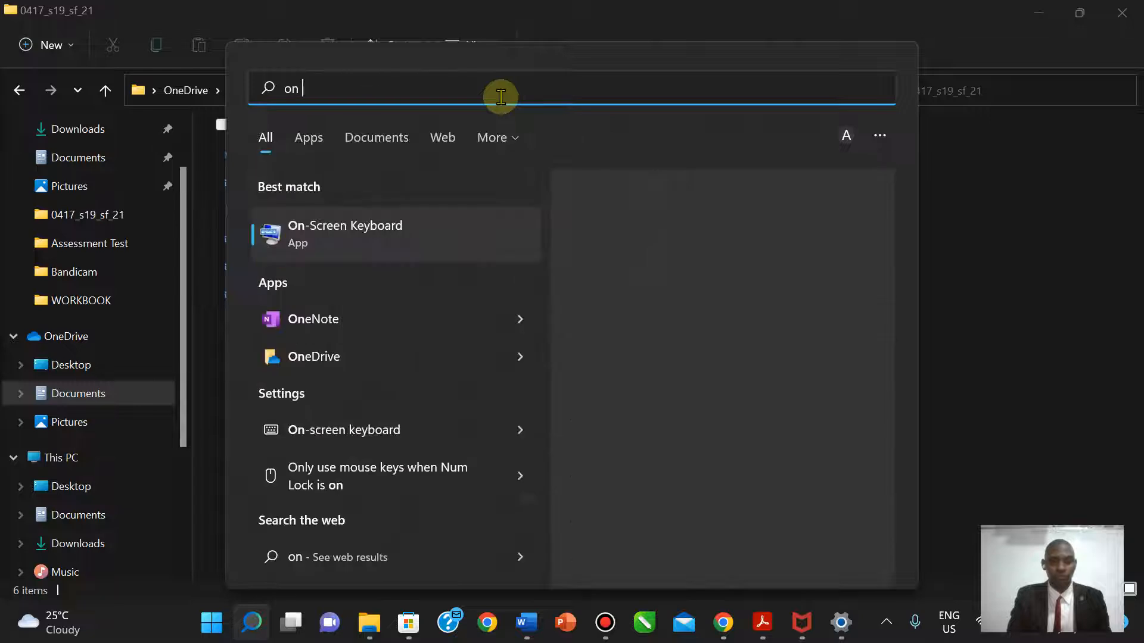
pyautogui.write('s')
pyautogui.click(378, 226)
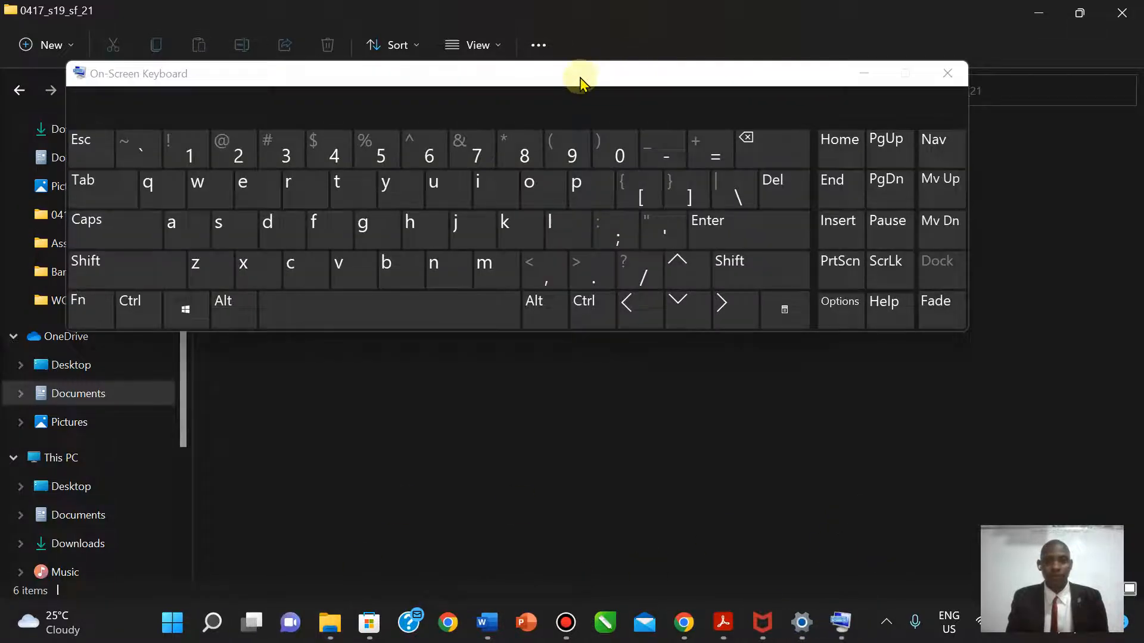
# - Snip the 0417_s19_sf_21 folder path and top file row, then minimize the On-Screen Keyboard
pyautogui.moveTo(580, 80); pyautogui.dragTo(709, 354)
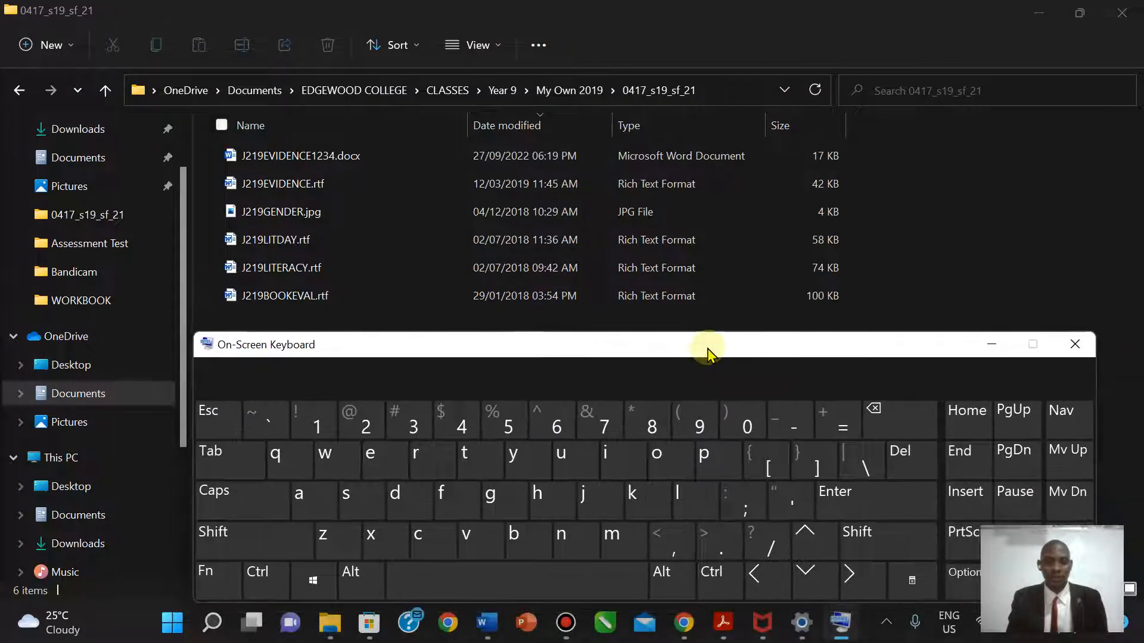
pyautogui.press('super')
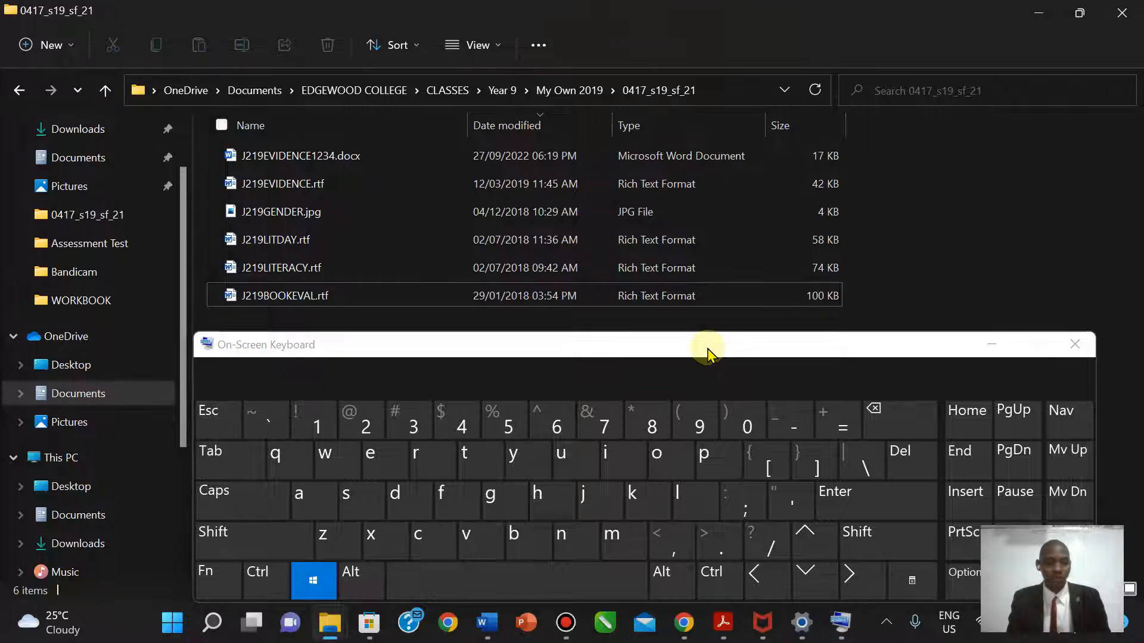
pyautogui.press('shift')
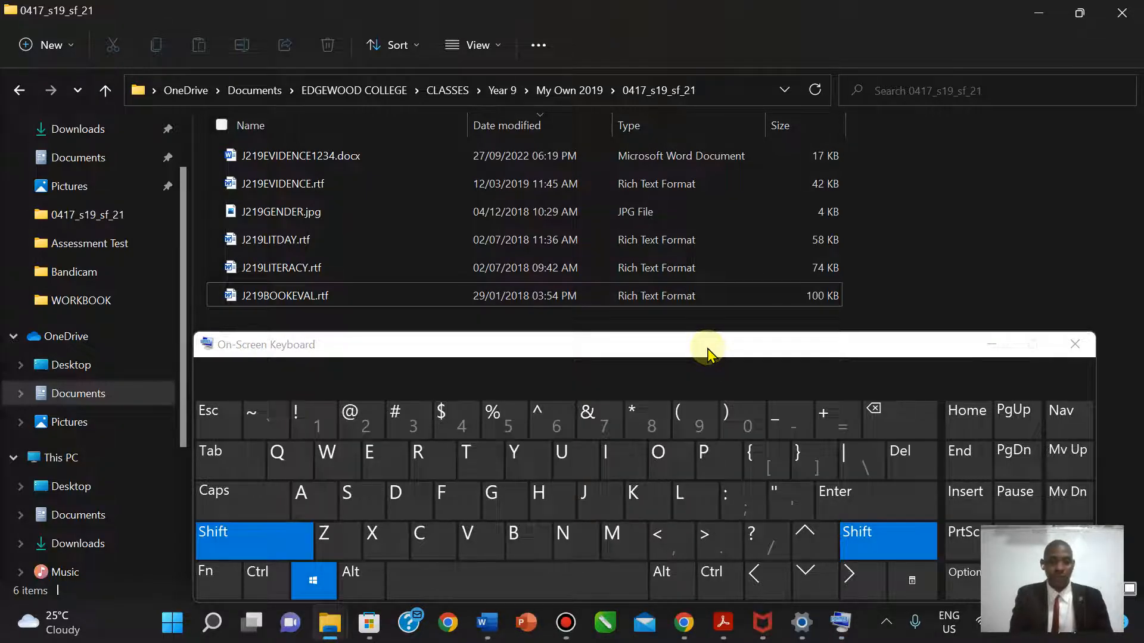
pyautogui.press('super+shift+s')
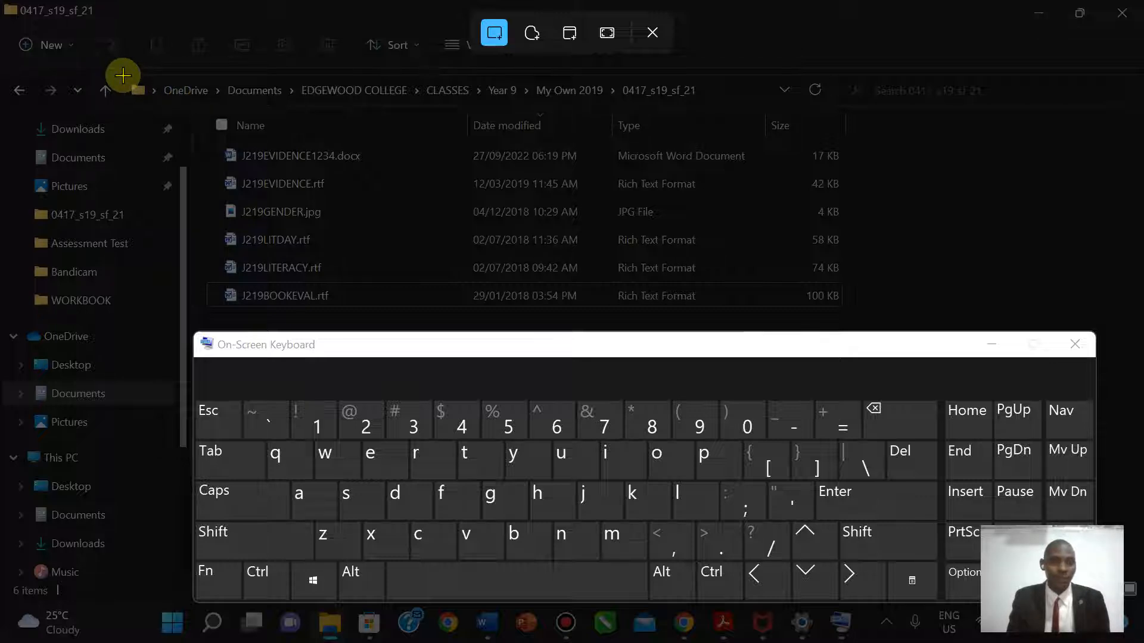
pyautogui.moveTo(123, 75); pyautogui.dragTo(850, 169)
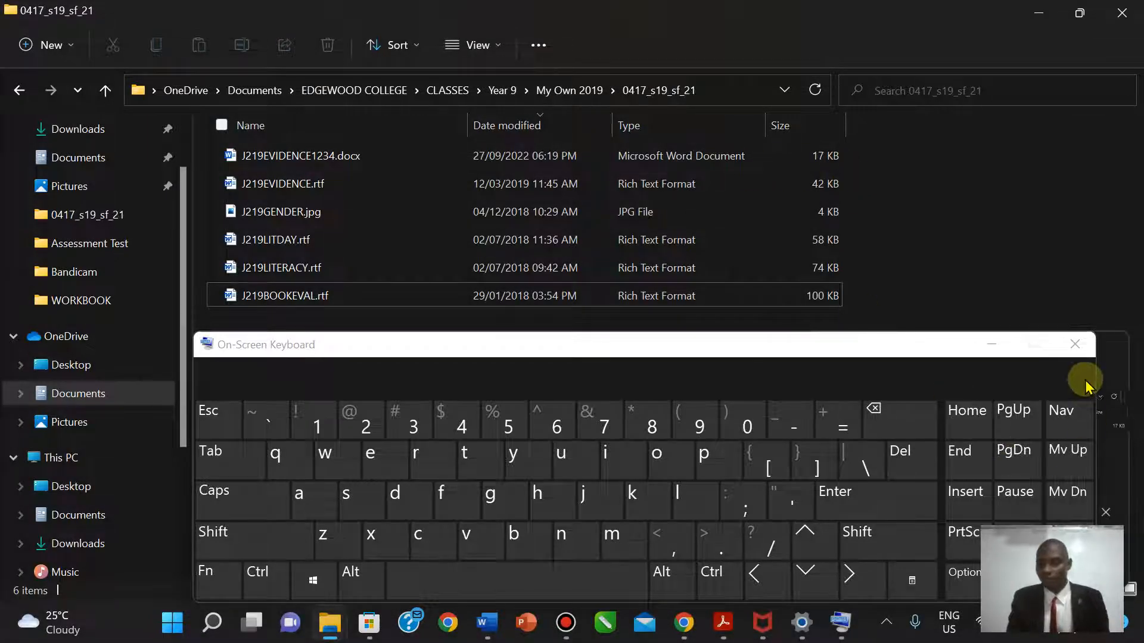
pyautogui.click(994, 345)
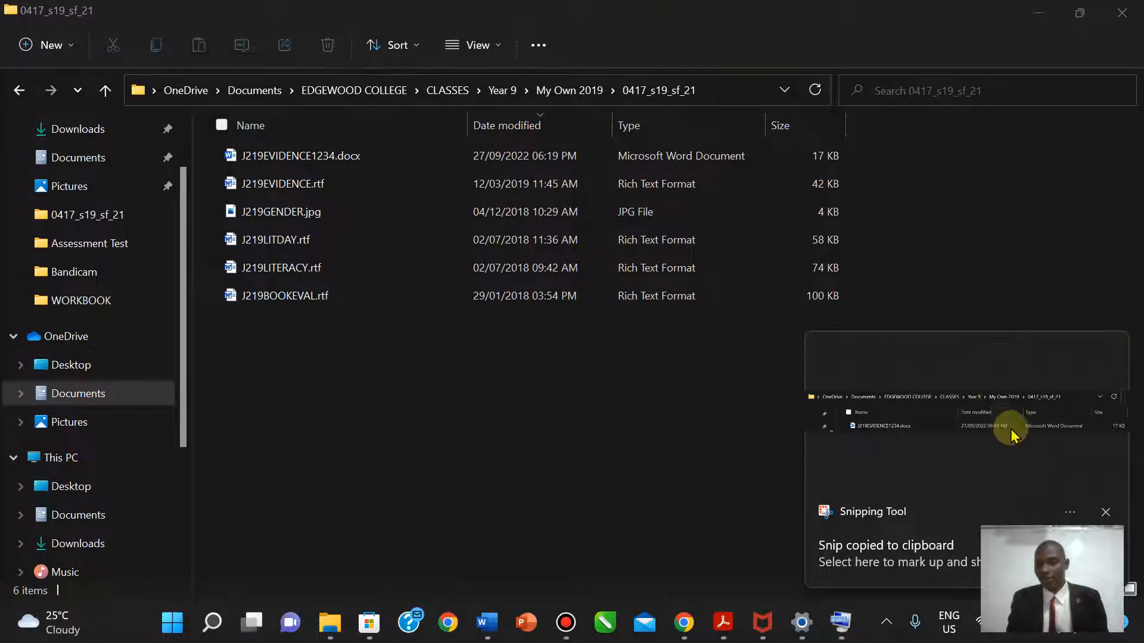
# - Open the captured snip in Snipping Tool and start saving it under Documents
pyautogui.click(966, 415)
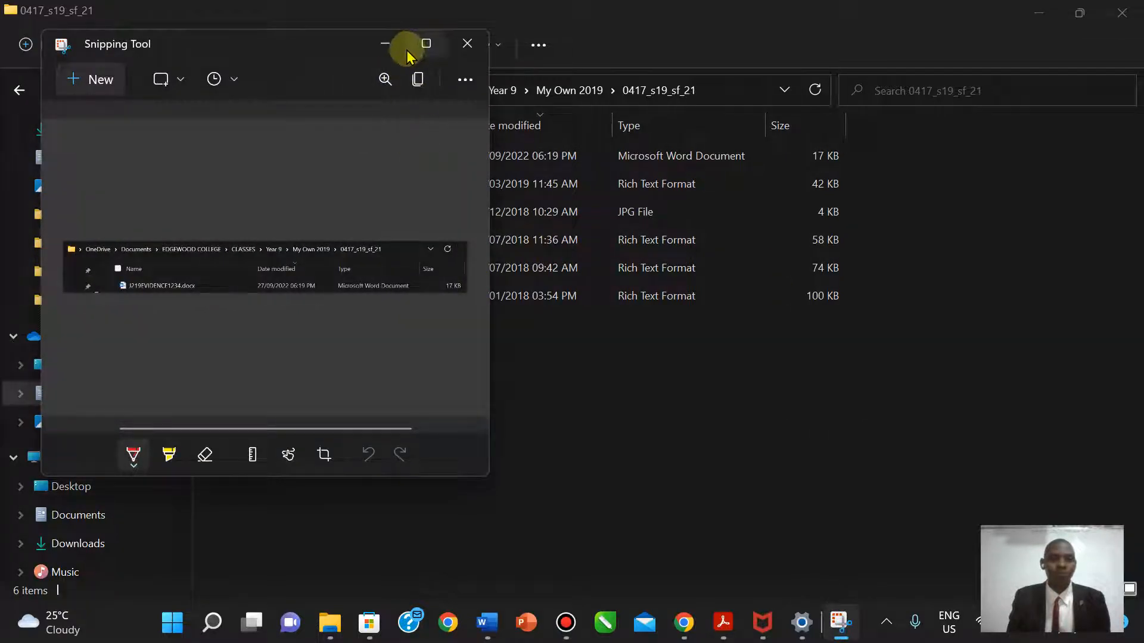
pyautogui.click(466, 80)
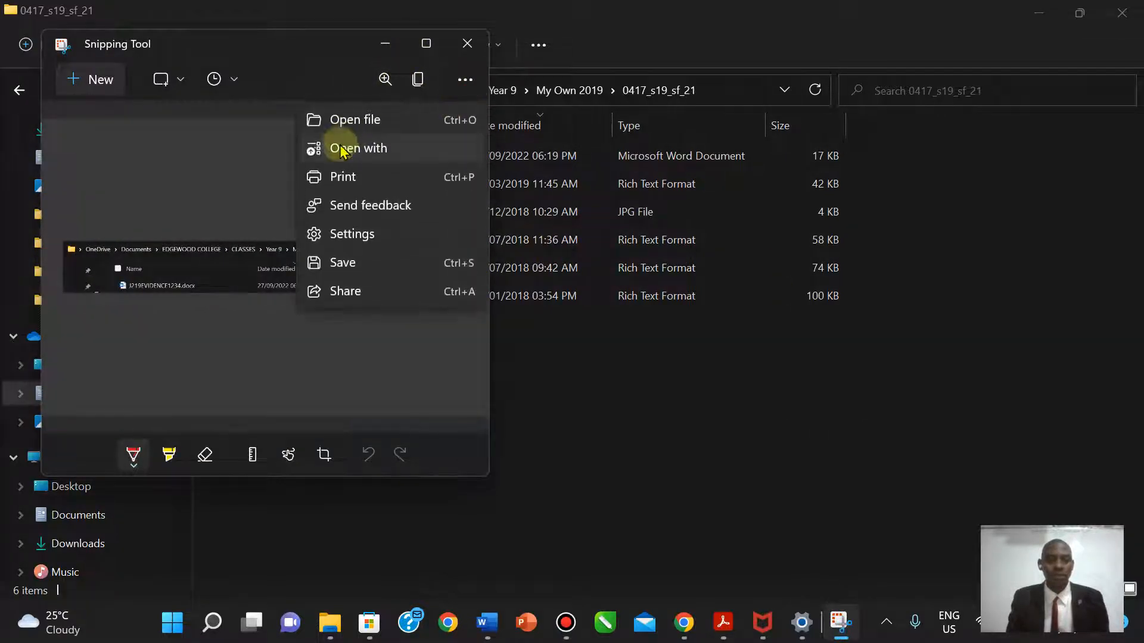
pyautogui.click(337, 265)
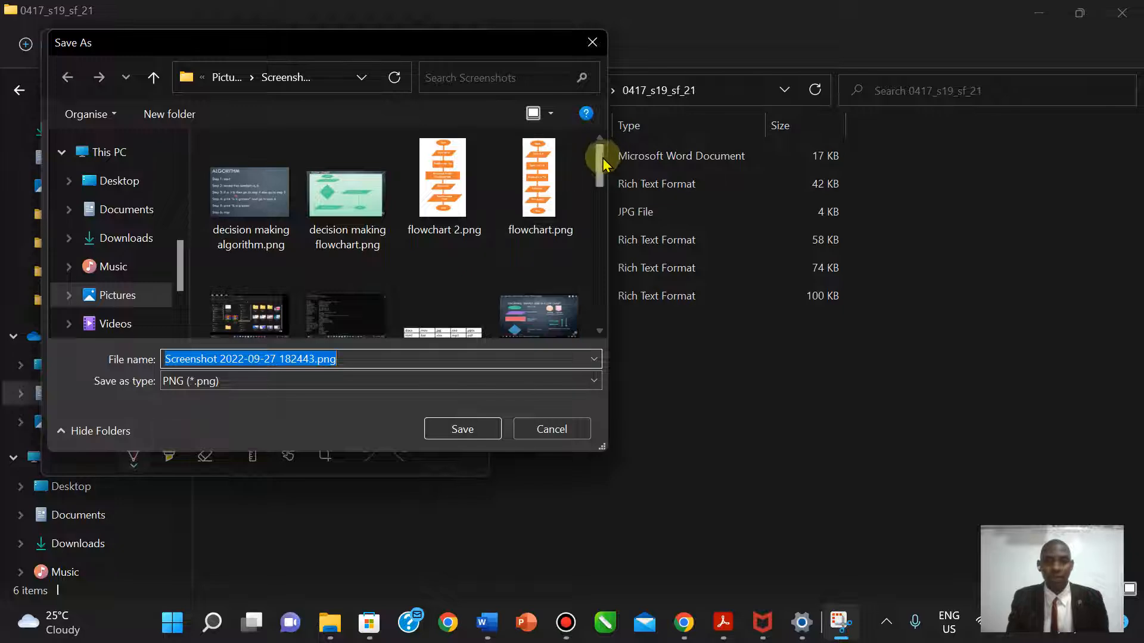
pyautogui.click(123, 213)
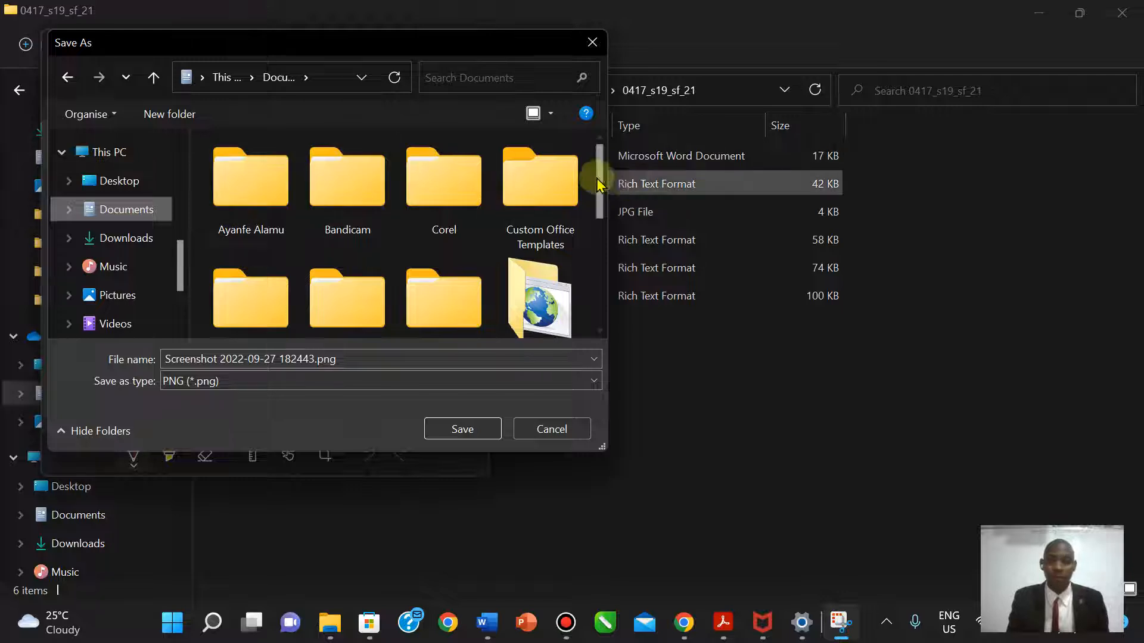
pyautogui.moveTo(598, 194); pyautogui.dragTo(597, 242)
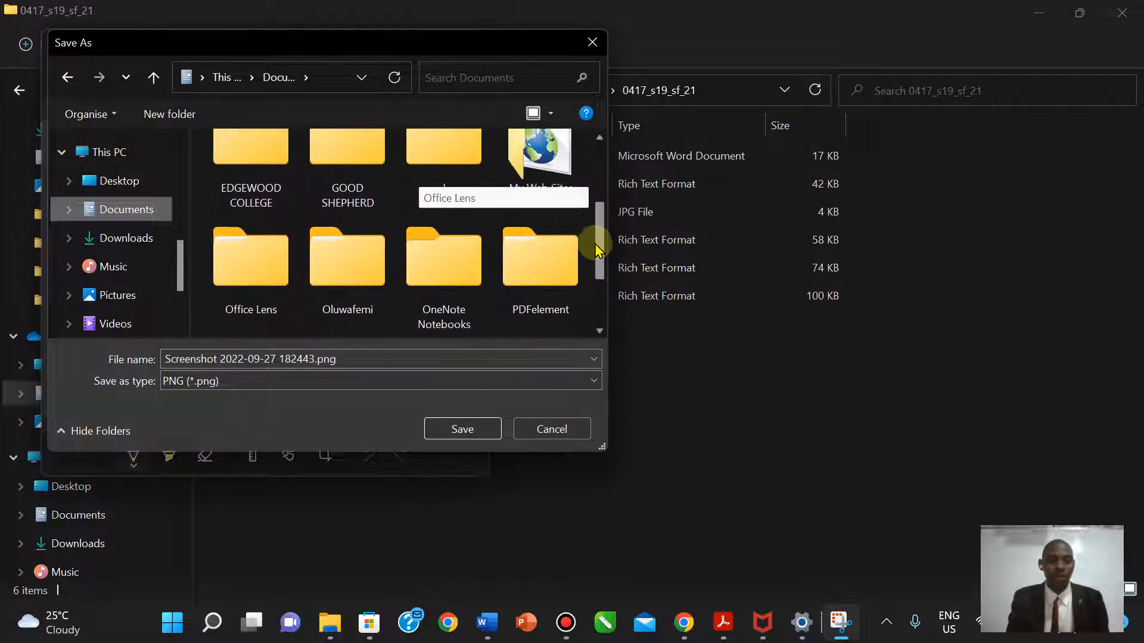
# - Save the snip in EDGEWOOD COLLEGE > CLASSES > Year 9 > My Own 2019 and close Snipping Tool
pyautogui.doubleClick(240, 179)
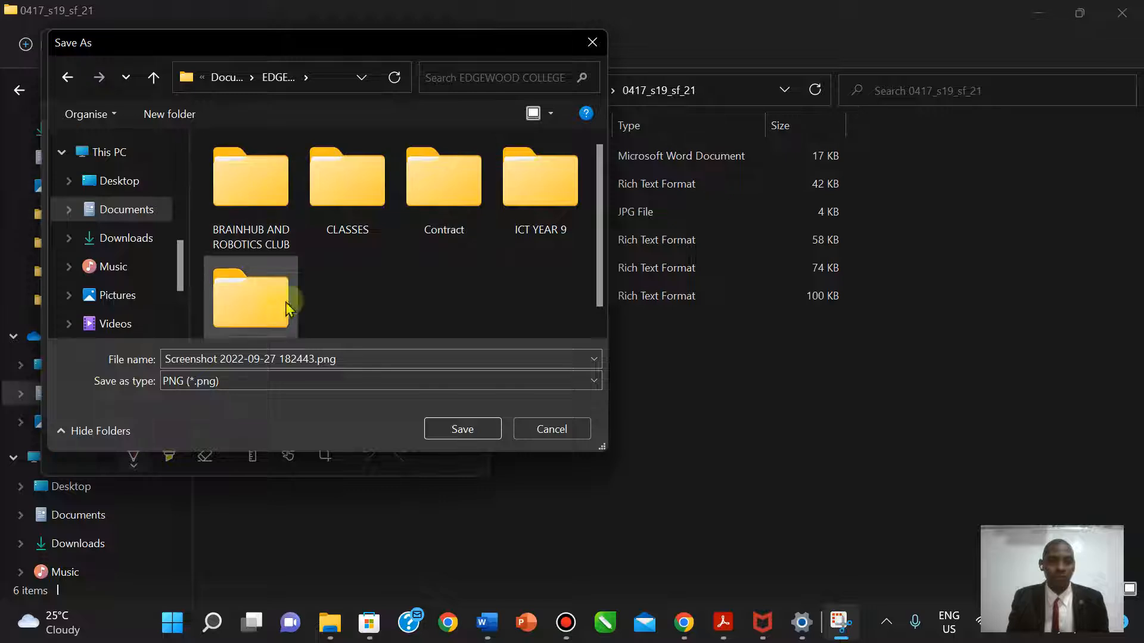
pyautogui.click(374, 178)
pyautogui.doubleClick(374, 177)
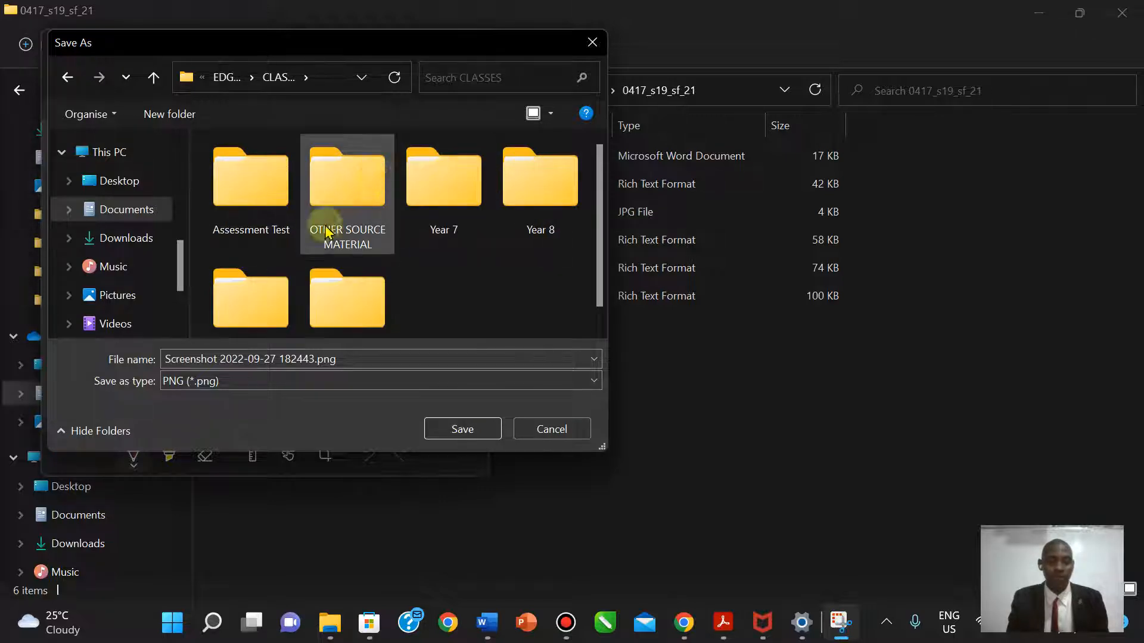
pyautogui.click(244, 291)
pyautogui.doubleClick(244, 291)
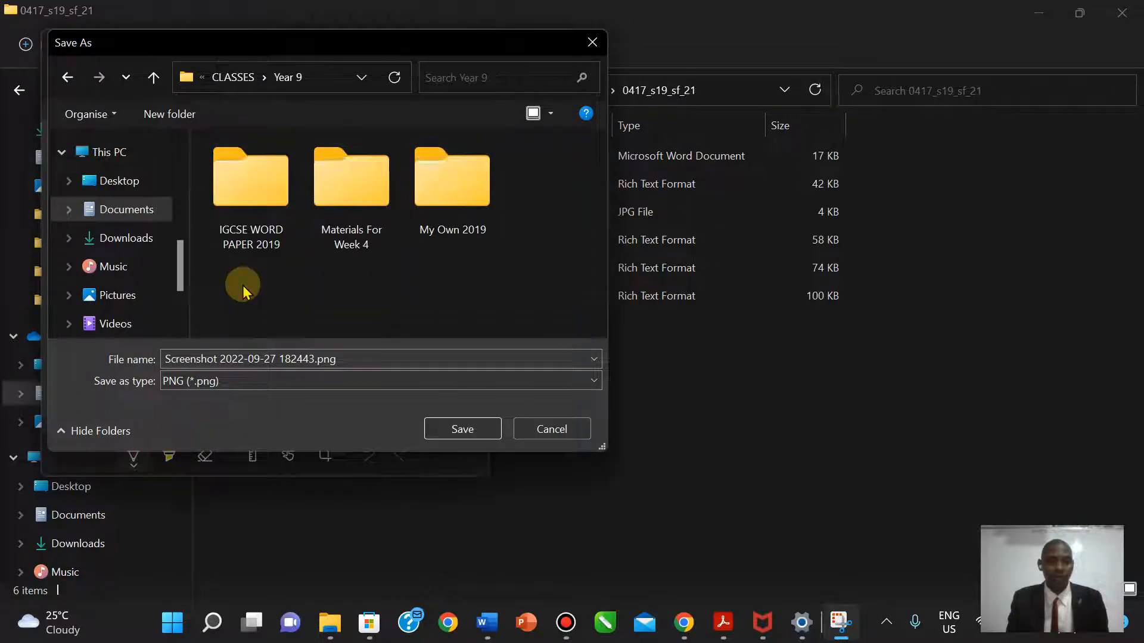
pyautogui.doubleClick(458, 225)
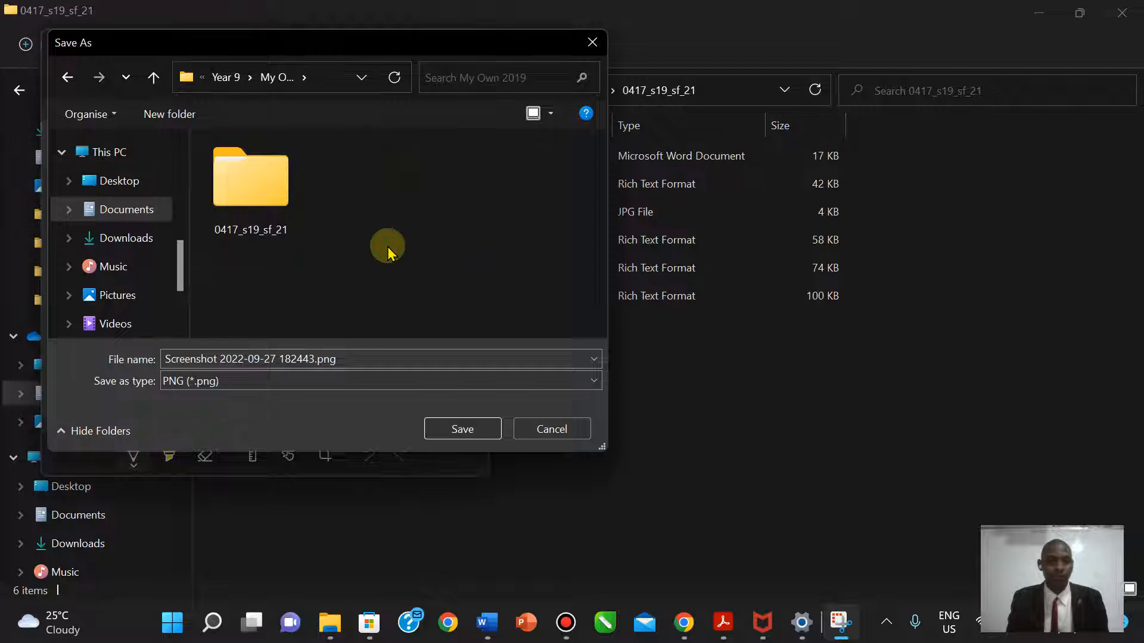
pyautogui.click(448, 428)
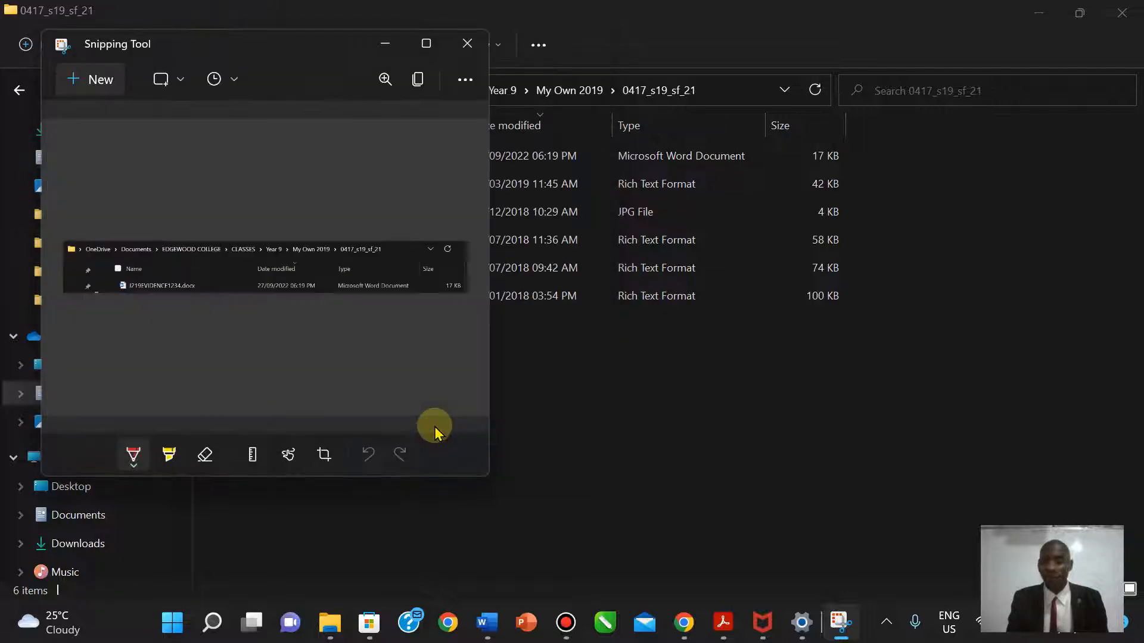
pyautogui.click(467, 44)
# - Insert the saved Screenshot png from My Own 2019 below 'Step 1 - EVIDENCE 1 here:' in J219EVIDENCE1234.docx
pyautogui.moveTo(487, 623)
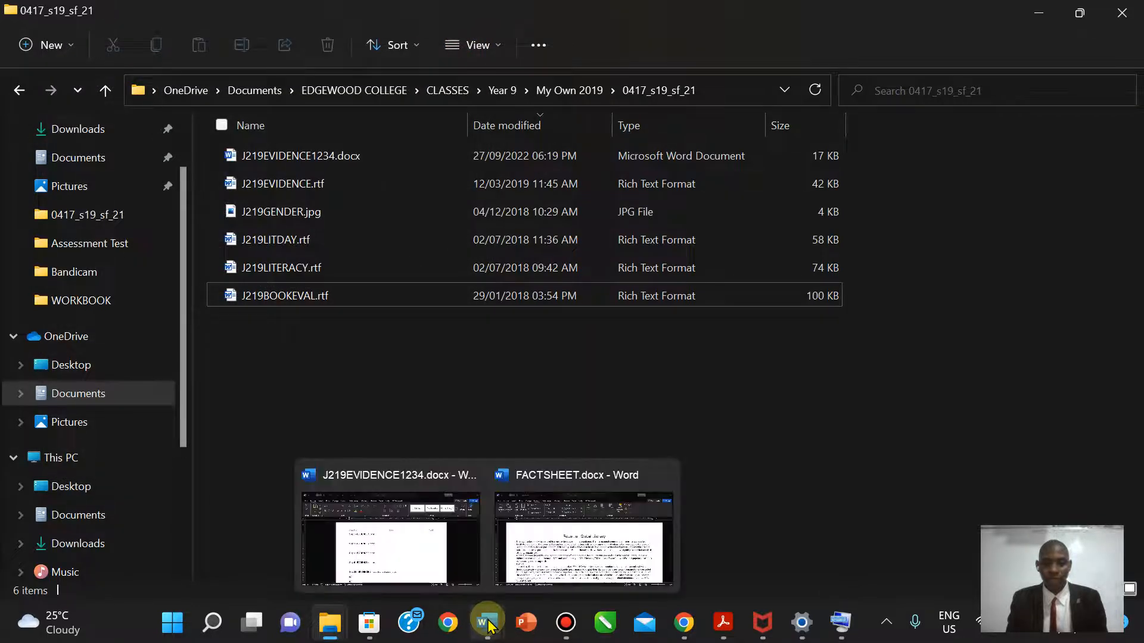
pyautogui.click(422, 542)
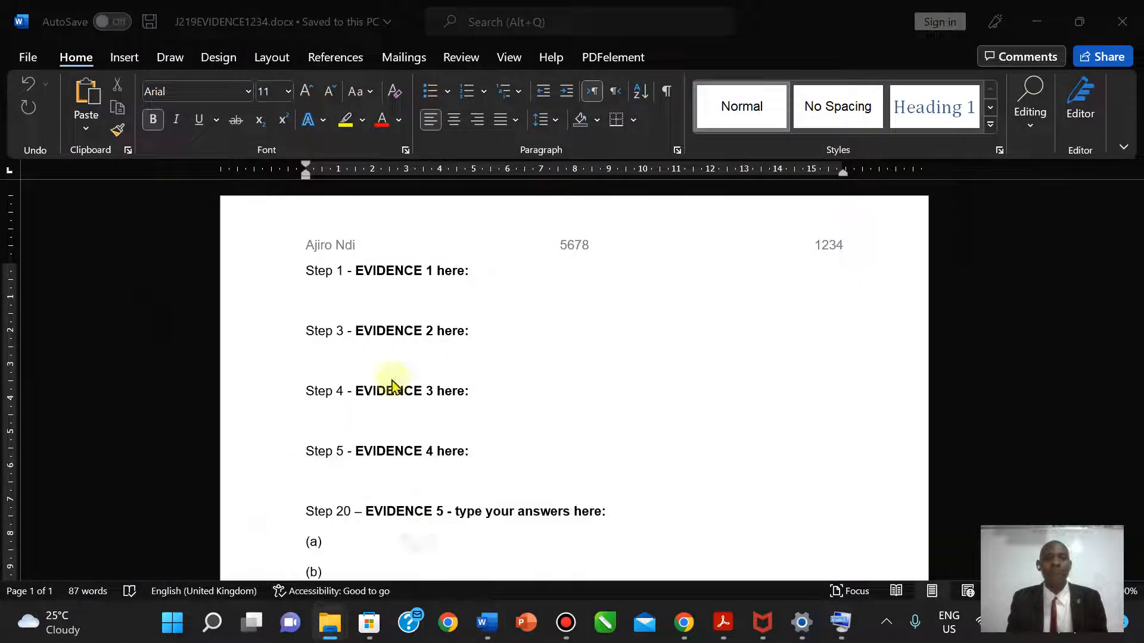
pyautogui.click(319, 294)
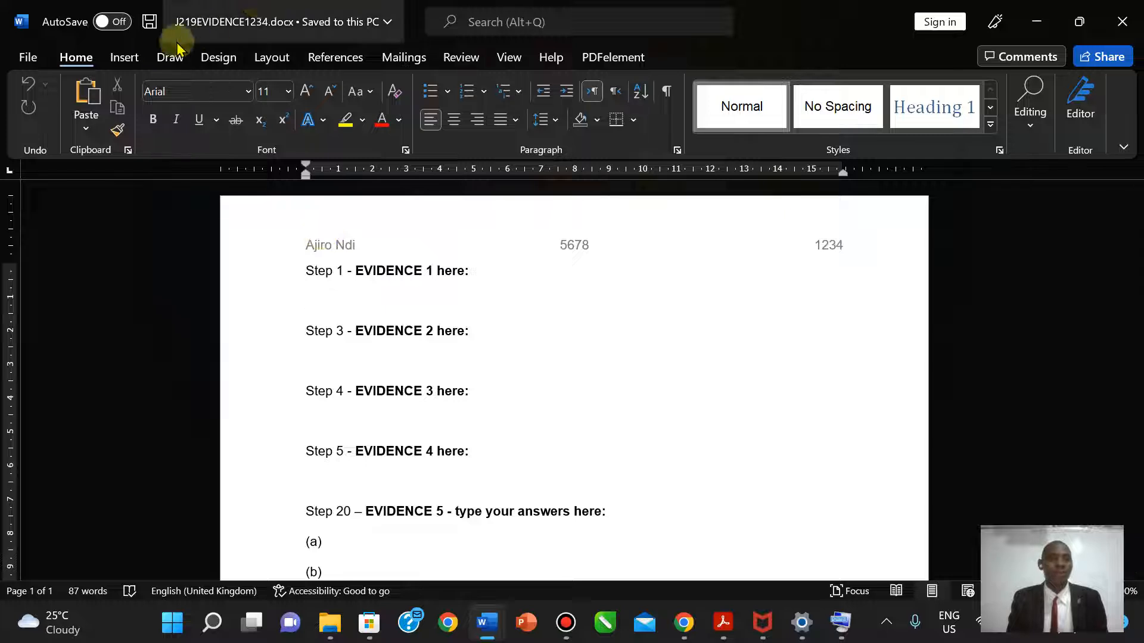
pyautogui.click(125, 58)
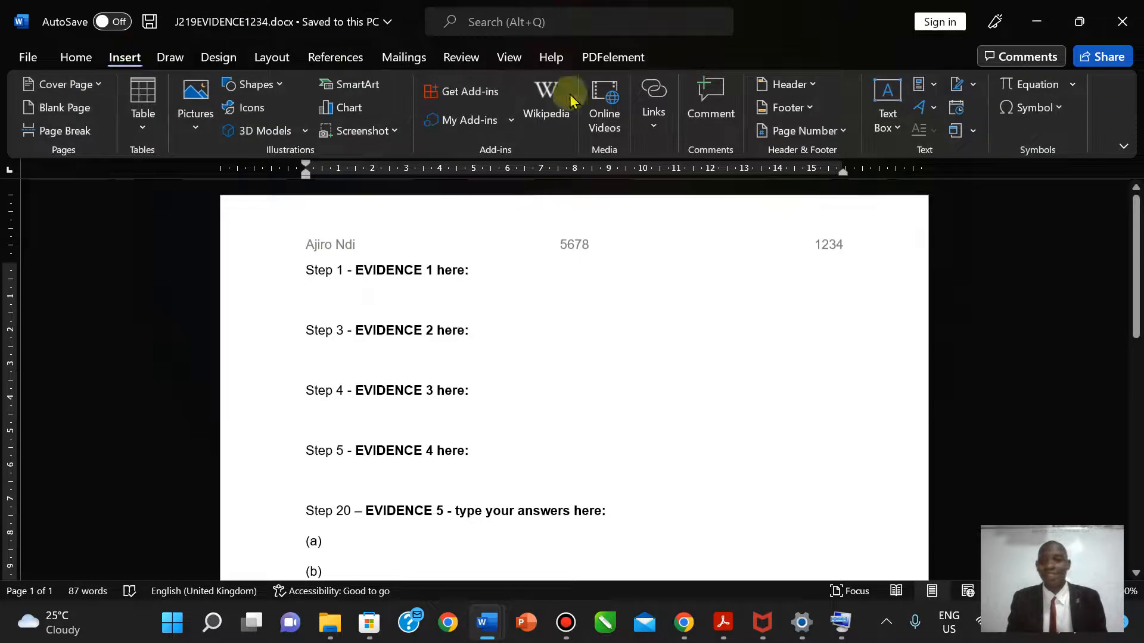
pyautogui.click(203, 128)
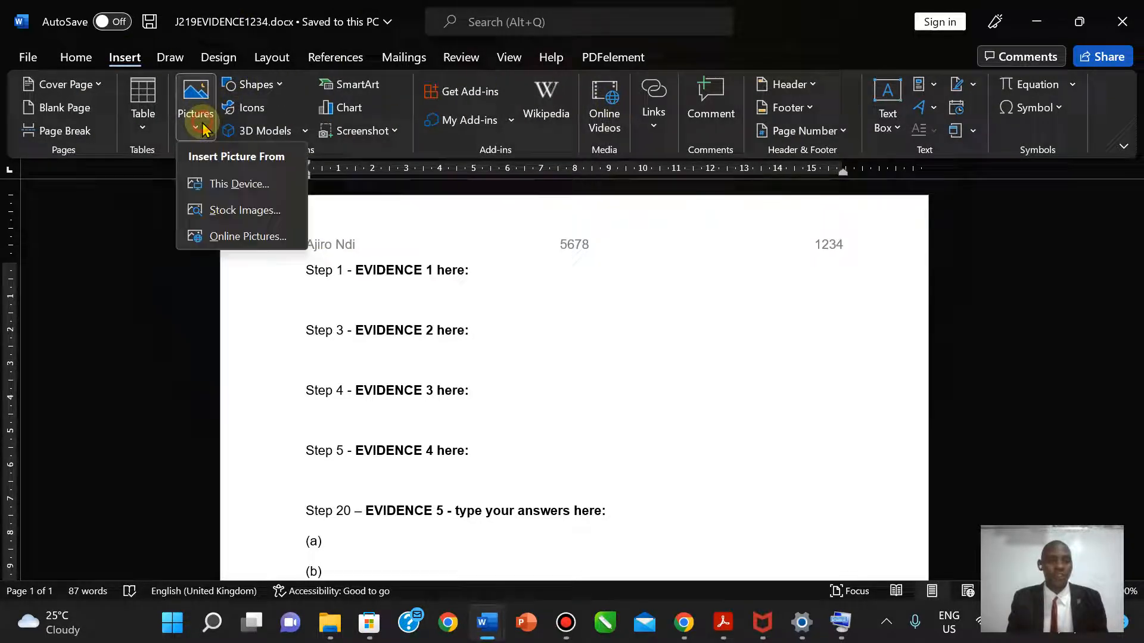
pyautogui.click(225, 186)
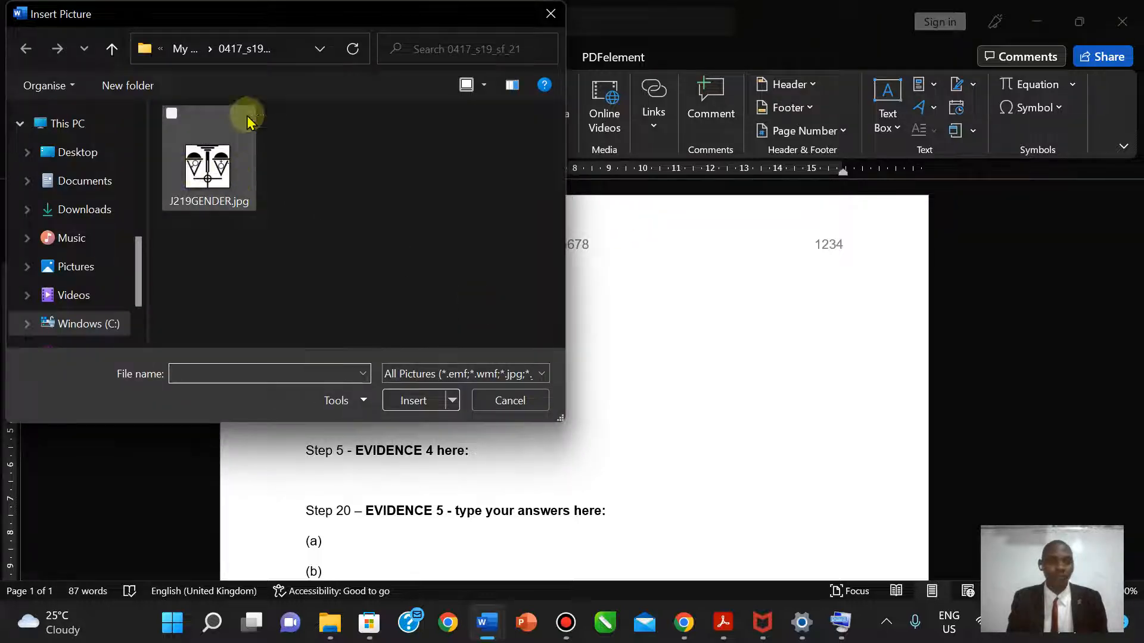
pyautogui.click(185, 48)
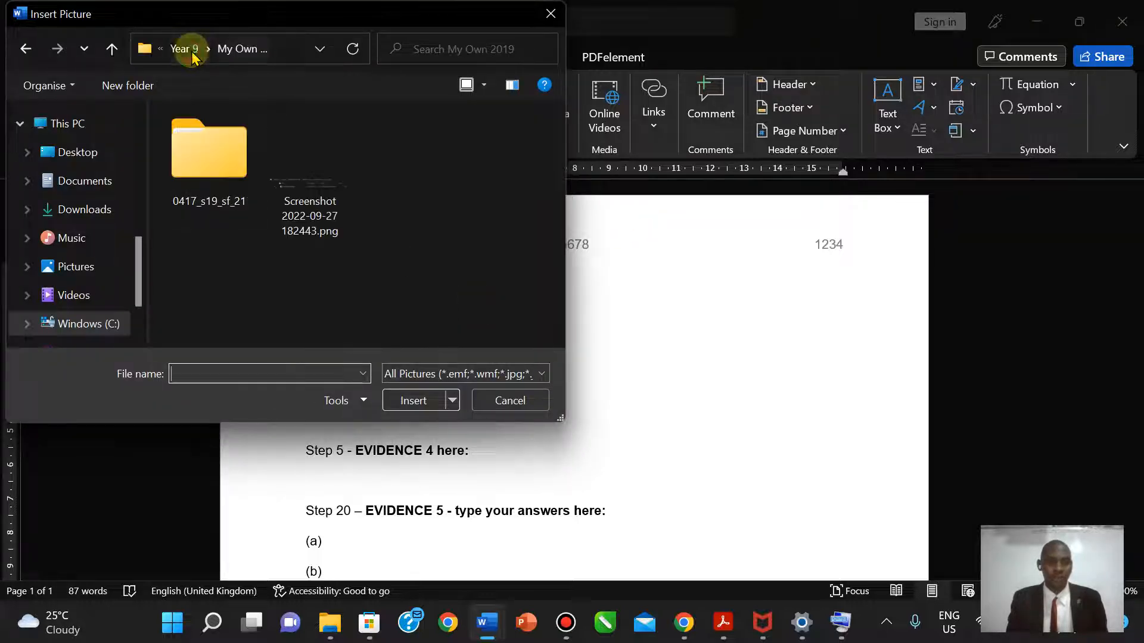
pyautogui.click(293, 203)
pyautogui.click(409, 399)
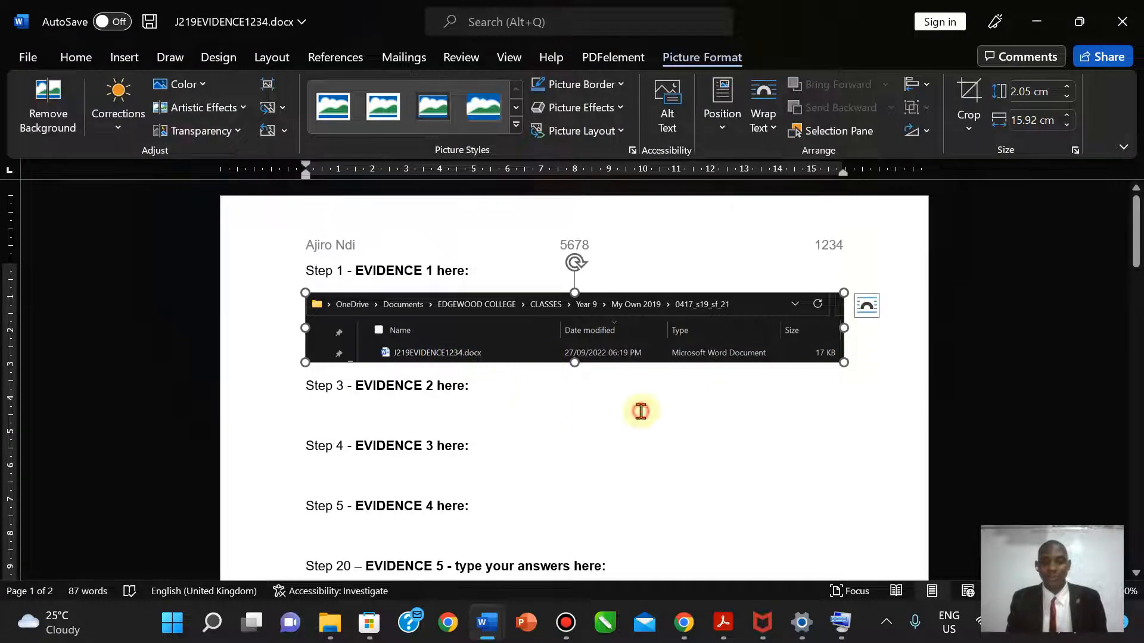
# - Enlarge the inserted screenshot slightly by its corner handle
pyautogui.click(640, 411)
pyautogui.click(741, 338)
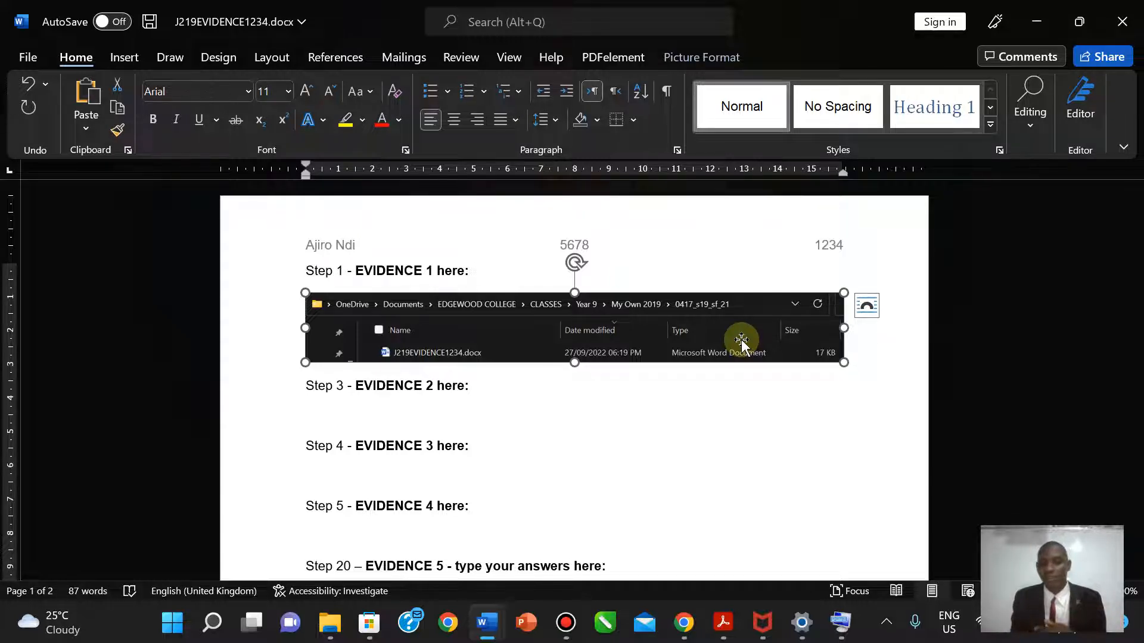
pyautogui.click(795, 390)
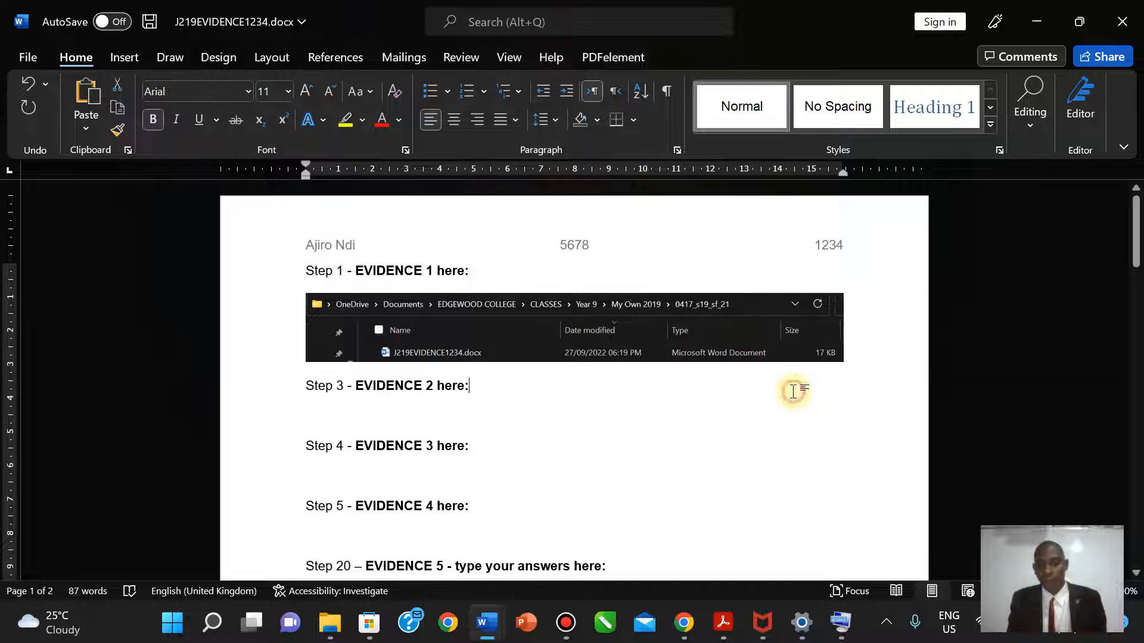
pyautogui.click(814, 348)
pyautogui.moveTo(850, 363)
pyautogui.mouseDown()
pyautogui.moveTo(871, 365)
pyautogui.moveTo(850, 357)
pyautogui.moveTo(856, 365)
pyautogui.mouseUp()
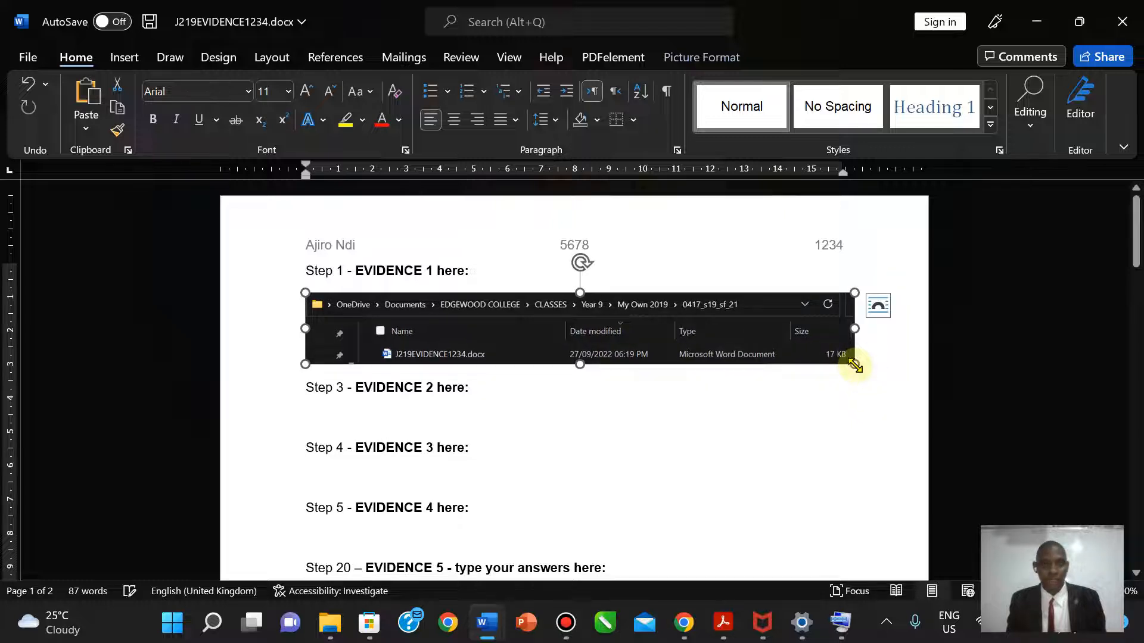
pyautogui.click(733, 423)
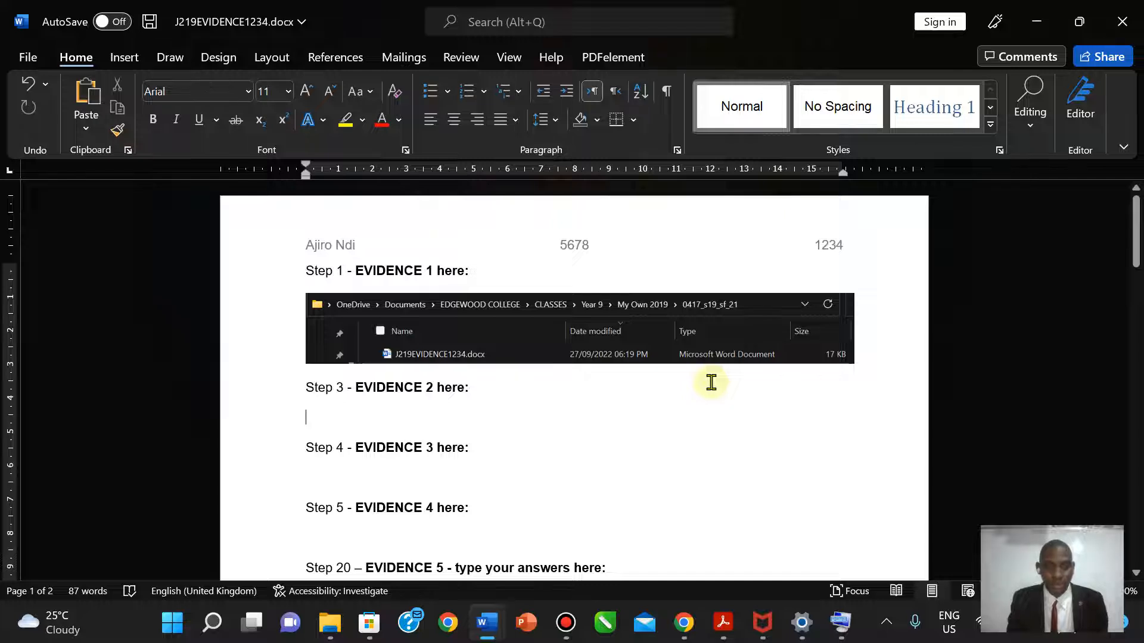
pyautogui.click(647, 340)
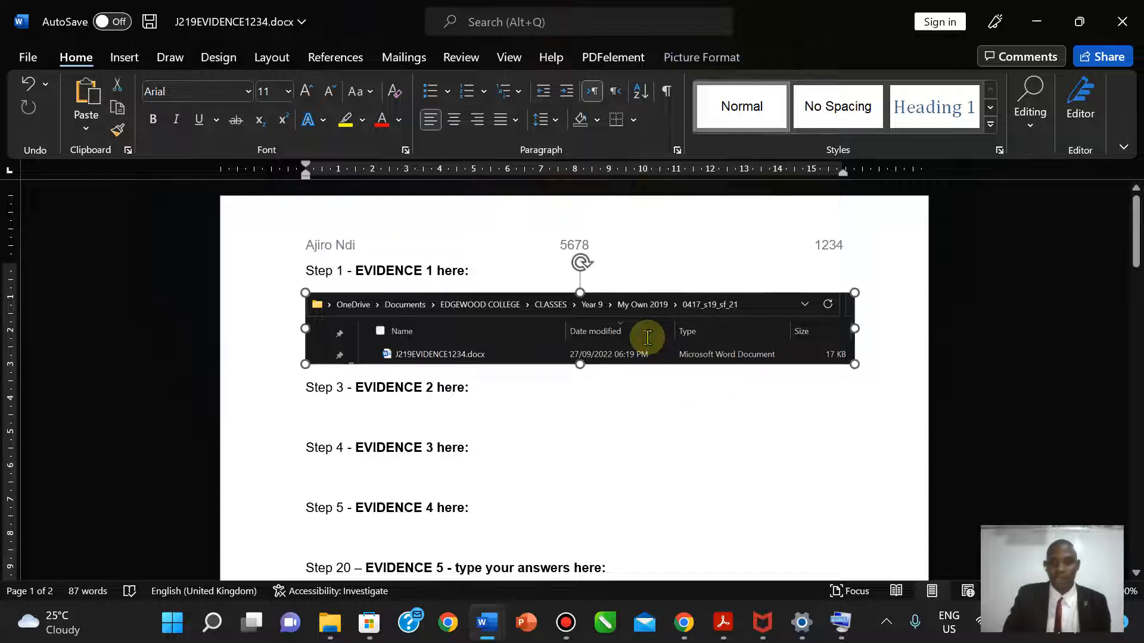
# - Delete the screenshot from the Word document and return to the 0417_s19_sf_21 folder window
pyautogui.press('Delete')
pyautogui.moveTo(487, 628)
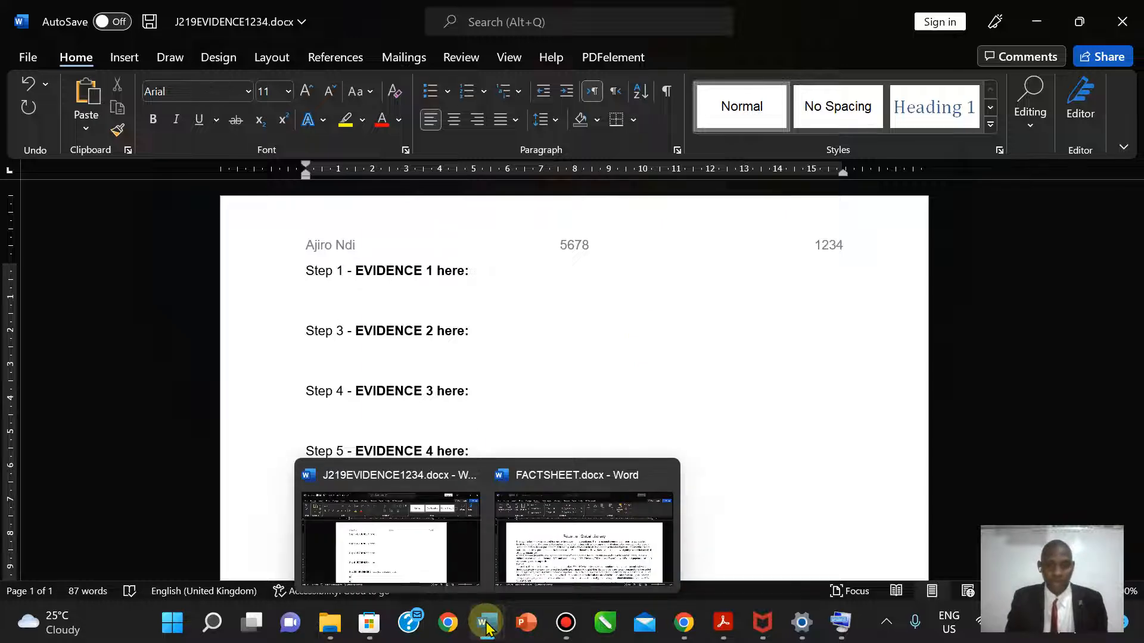
pyautogui.moveTo(333, 629)
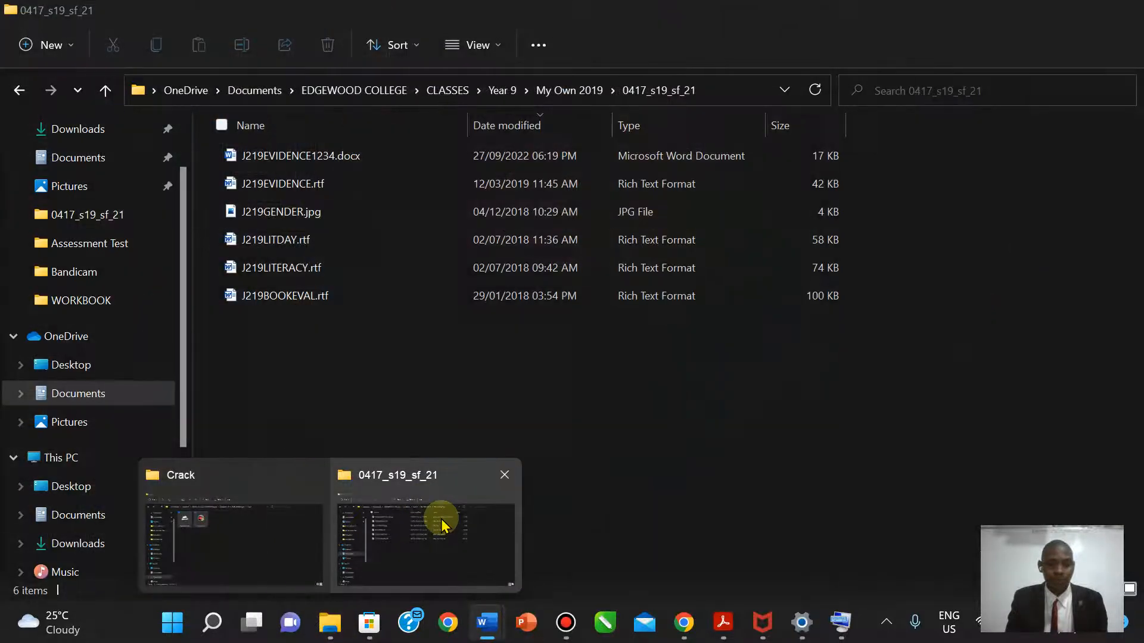
pyautogui.click(439, 521)
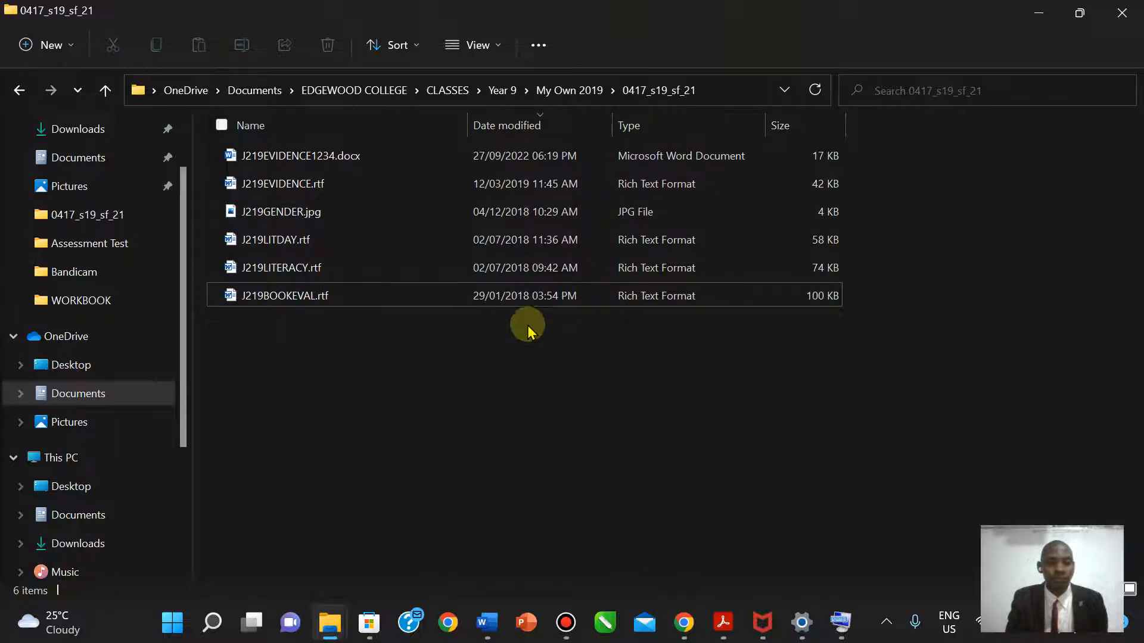
# - Reopen 0417_s19_sf_21 from My Own 2019 so FACTSHEET.docx appears, and start a new snip
pyautogui.click(545, 92)
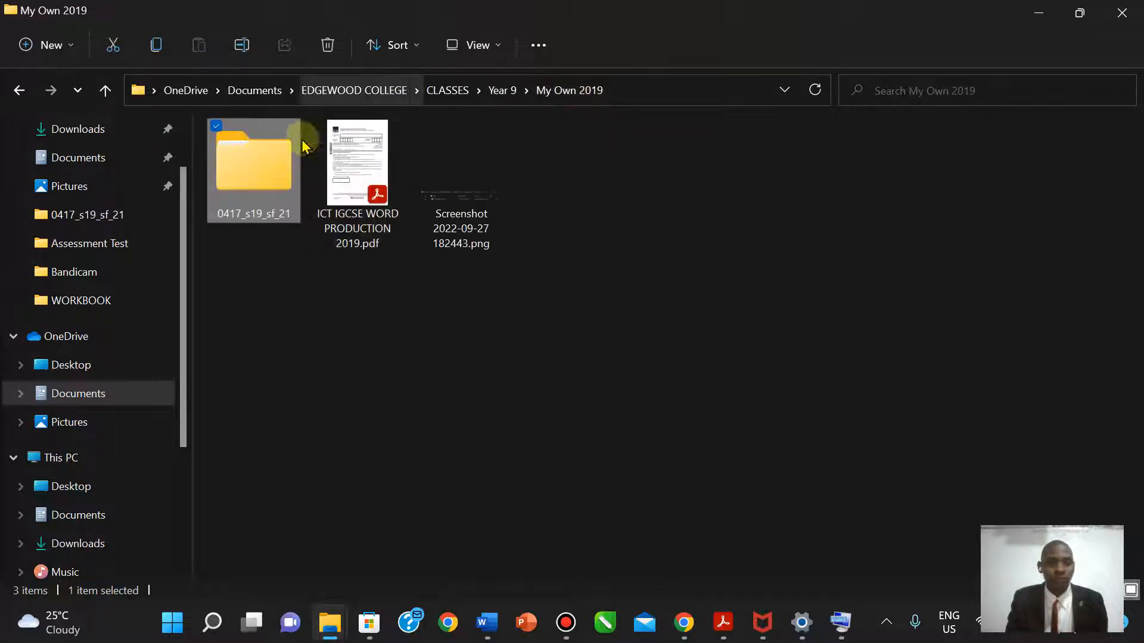
pyautogui.doubleClick(240, 177)
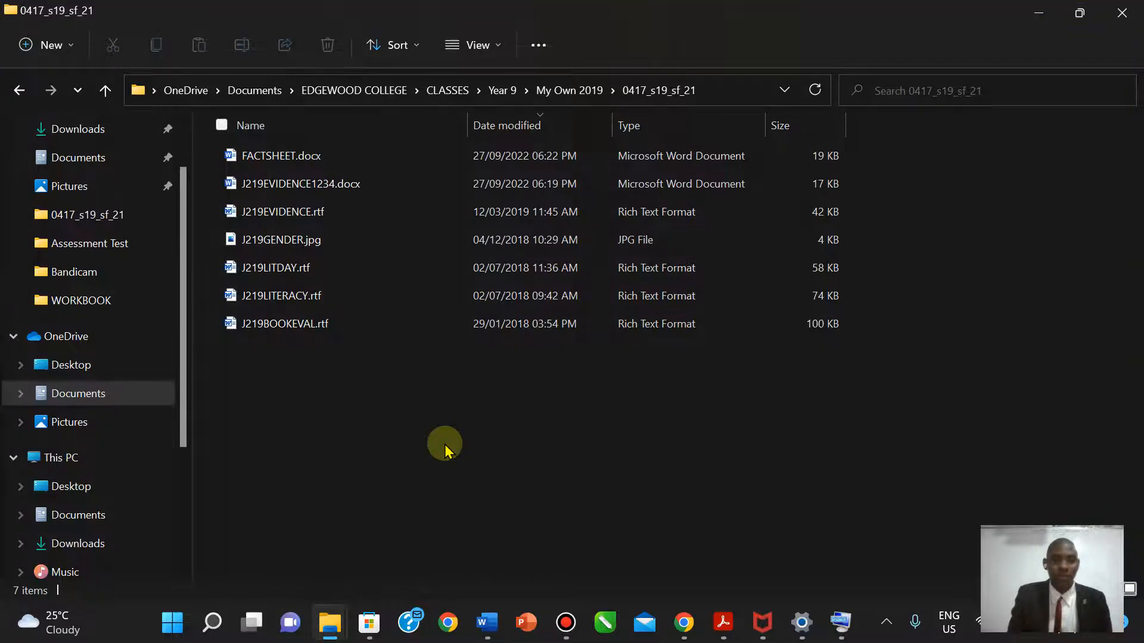
pyautogui.press('super+shift+s')
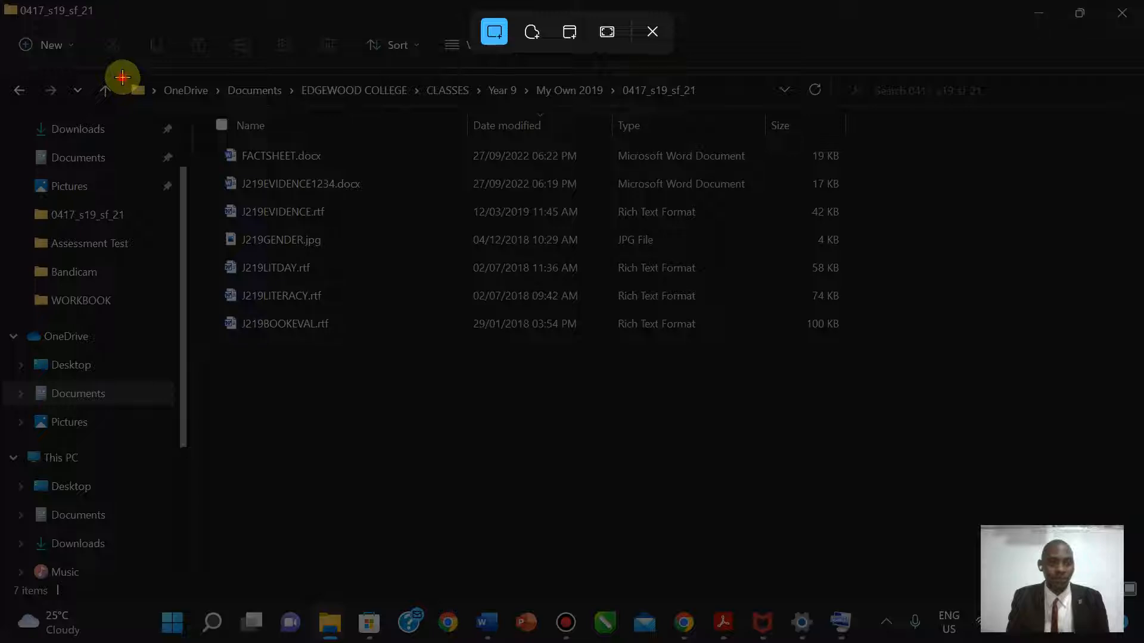
# - Snip the folder path and FACTSHEET.docx row, overwrite Screenshot 2022-09-27 182443.png with it, and close Snipping Tool
pyautogui.moveTo(123, 77); pyautogui.dragTo(843, 169)
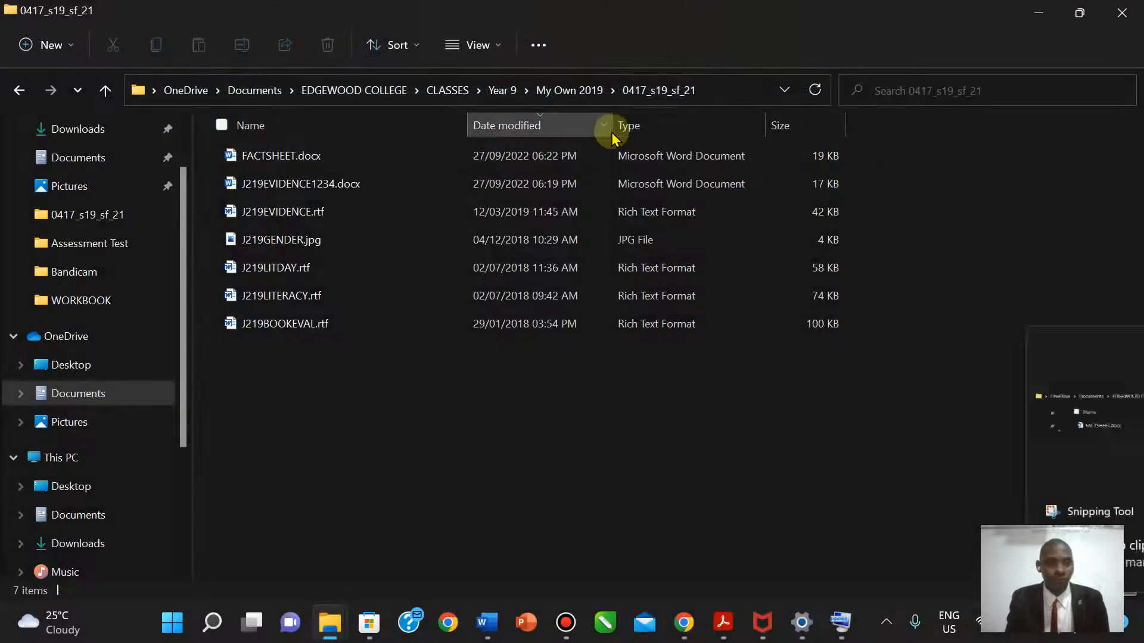
pyautogui.click(986, 426)
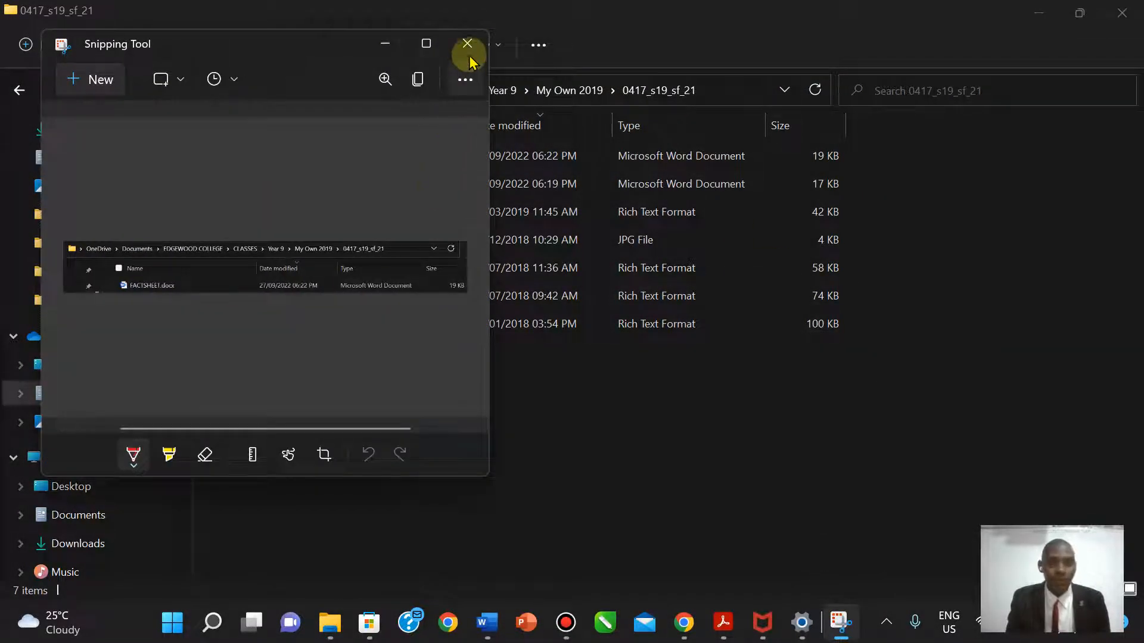
pyautogui.click(465, 79)
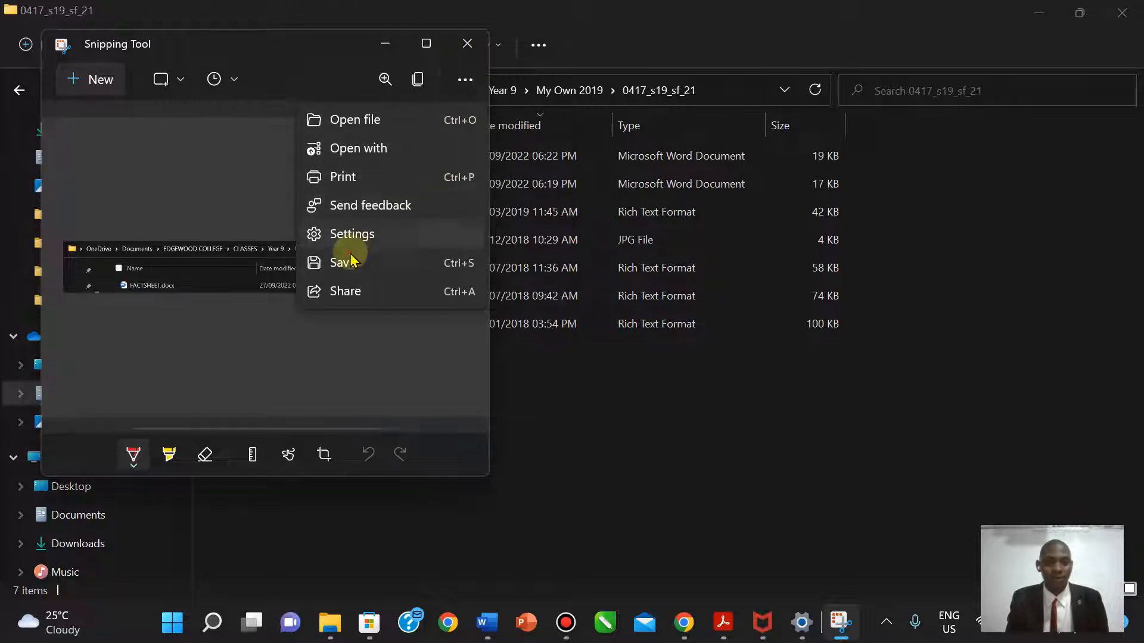
pyautogui.click(345, 261)
pyautogui.click(365, 162)
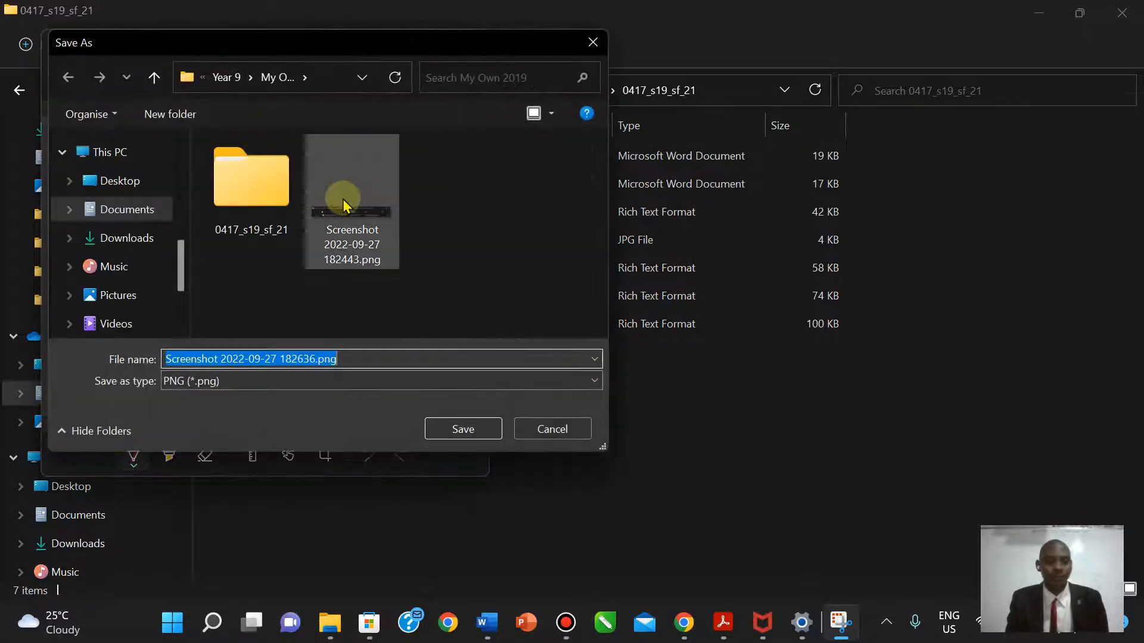
pyautogui.click(463, 431)
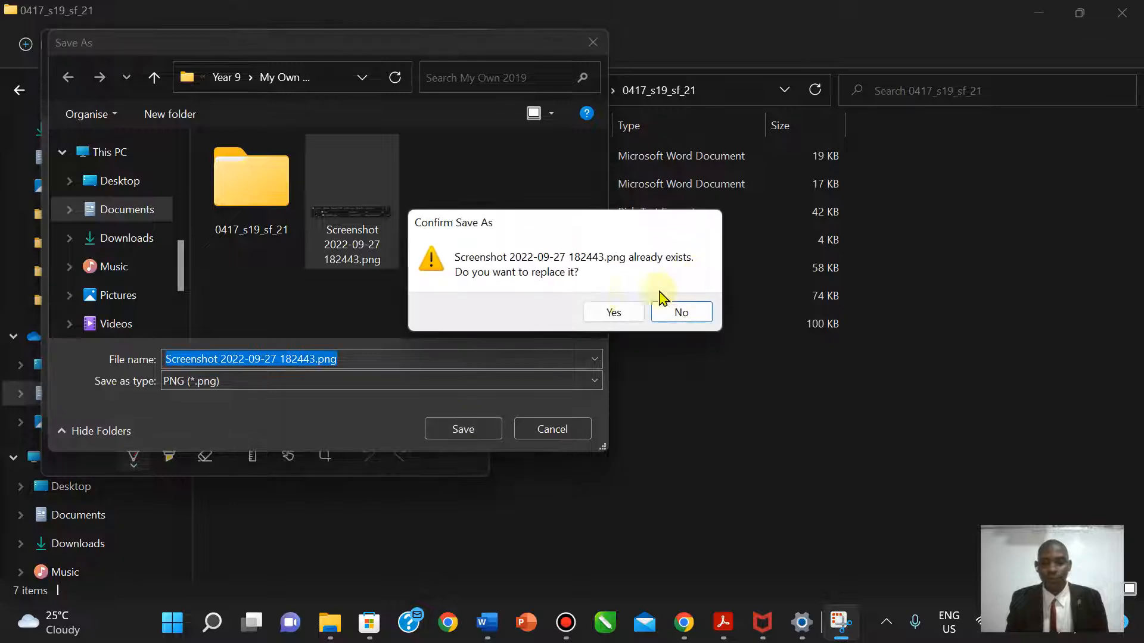
pyautogui.click(630, 311)
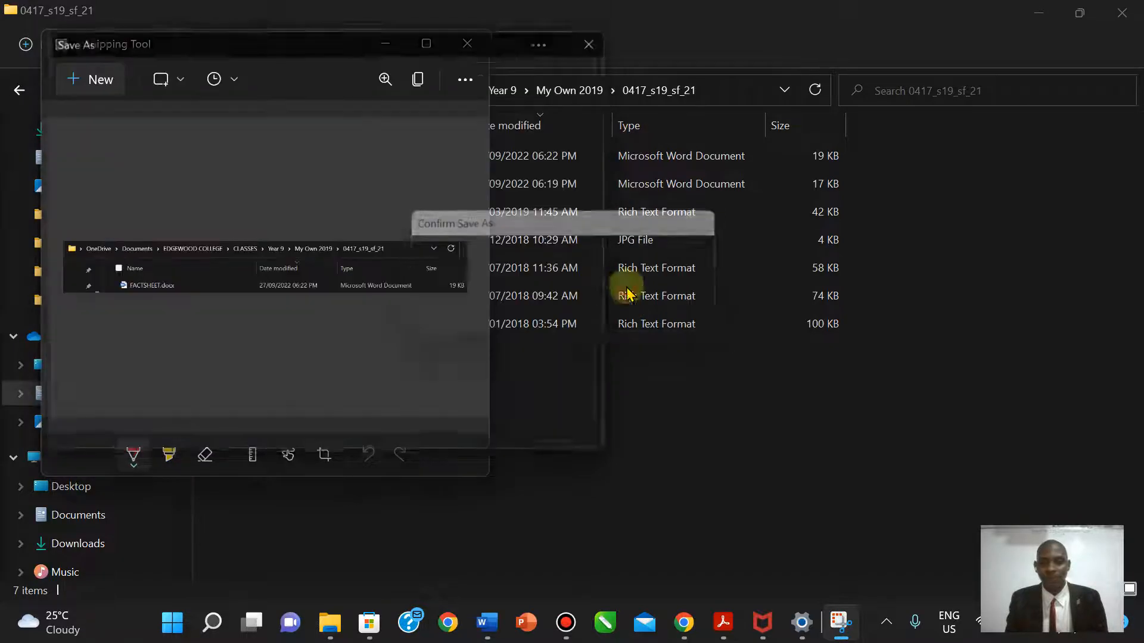
pyautogui.click(475, 53)
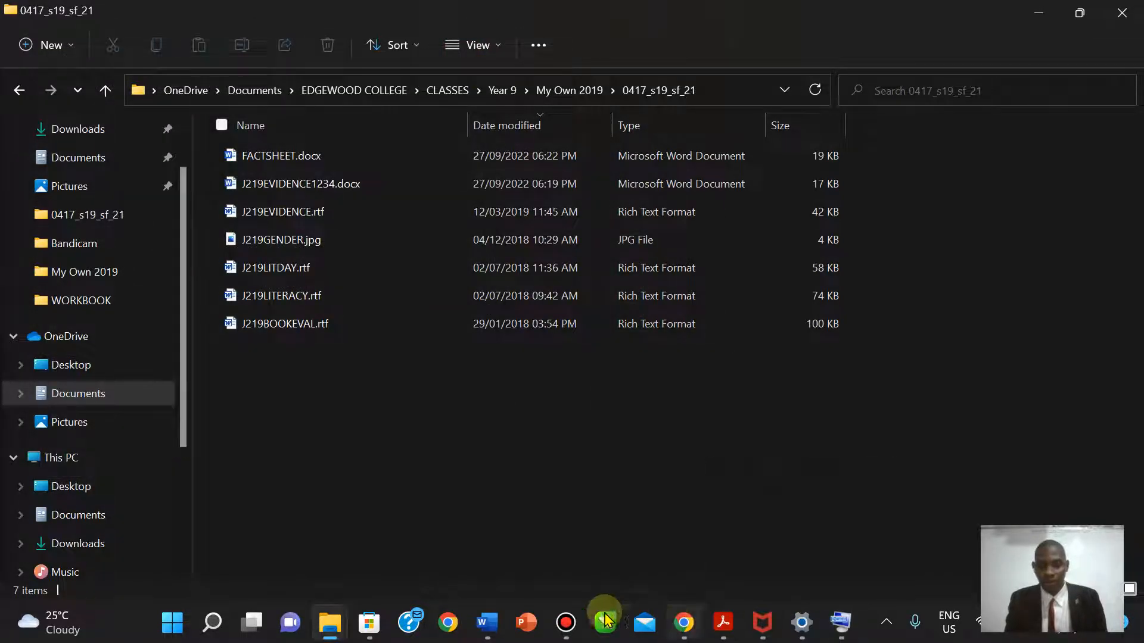
# - Insert Screenshot 2022-09-27 182443.png under Step 1 - EVIDENCE 1 in J219EVIDENCE1234.docx
pyautogui.moveTo(501, 618)
pyautogui.click(358, 548)
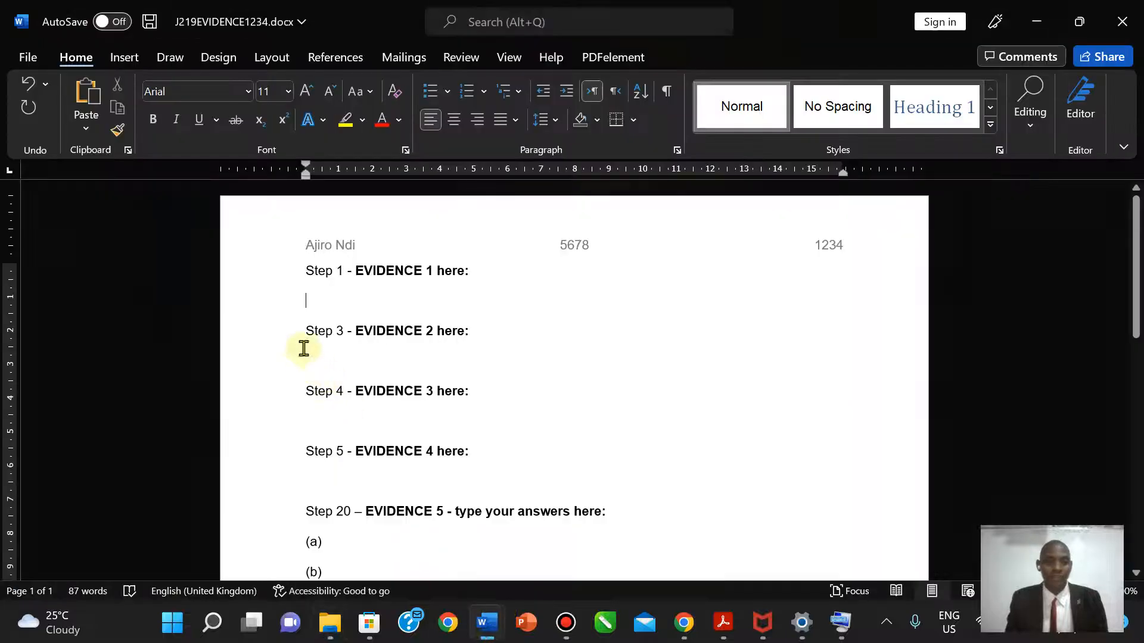
pyautogui.click(123, 57)
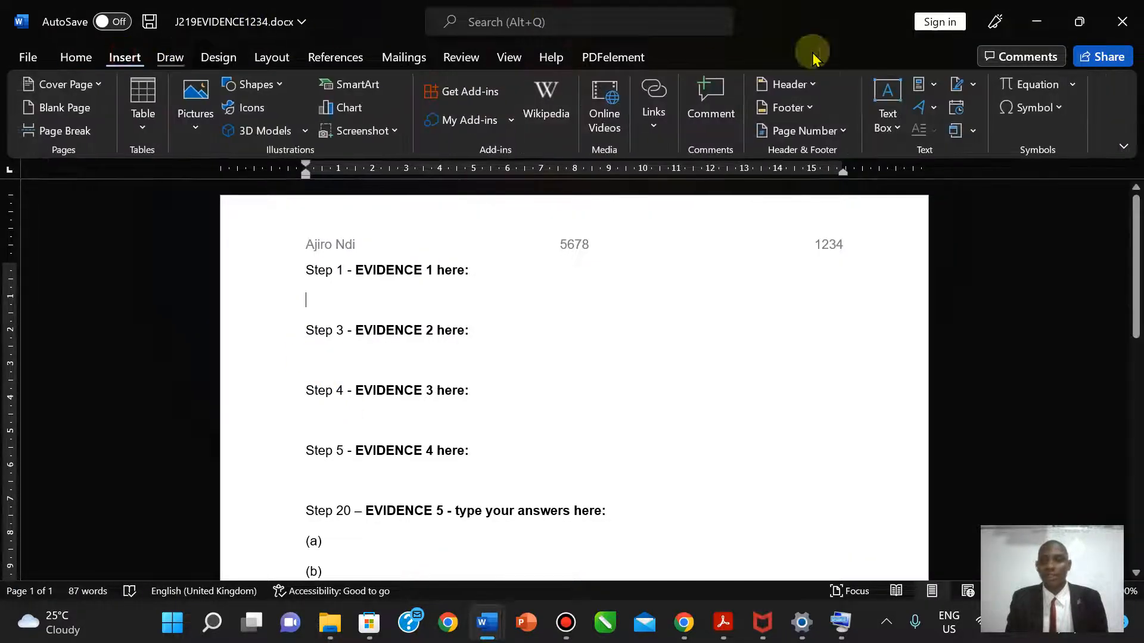
pyautogui.click(197, 117)
pyautogui.click(214, 185)
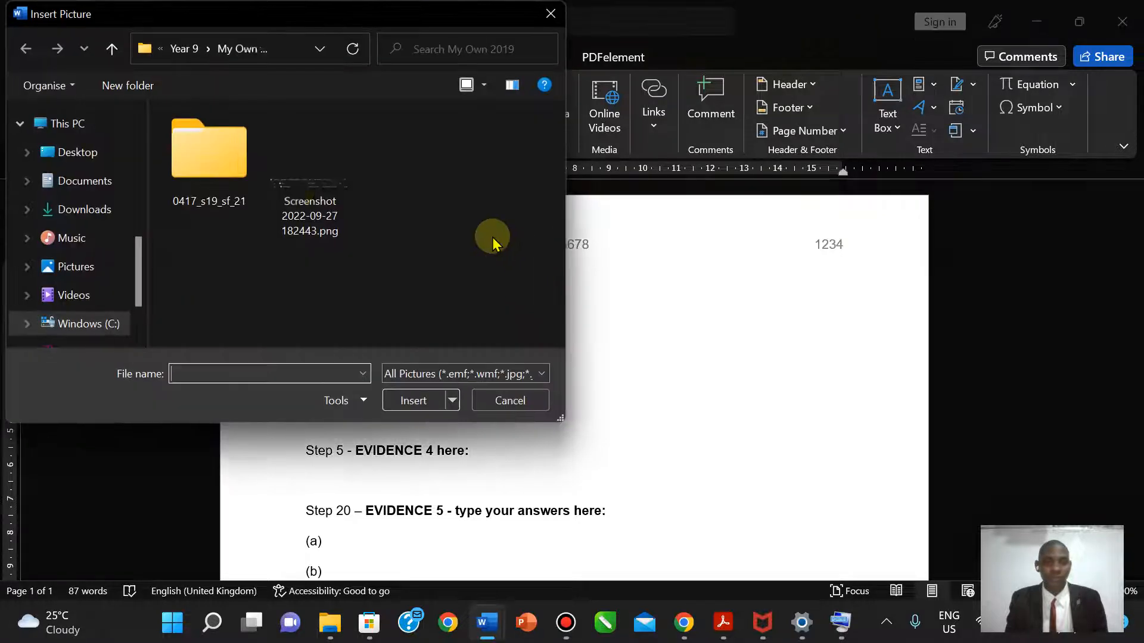
pyautogui.click(301, 198)
pyautogui.click(418, 400)
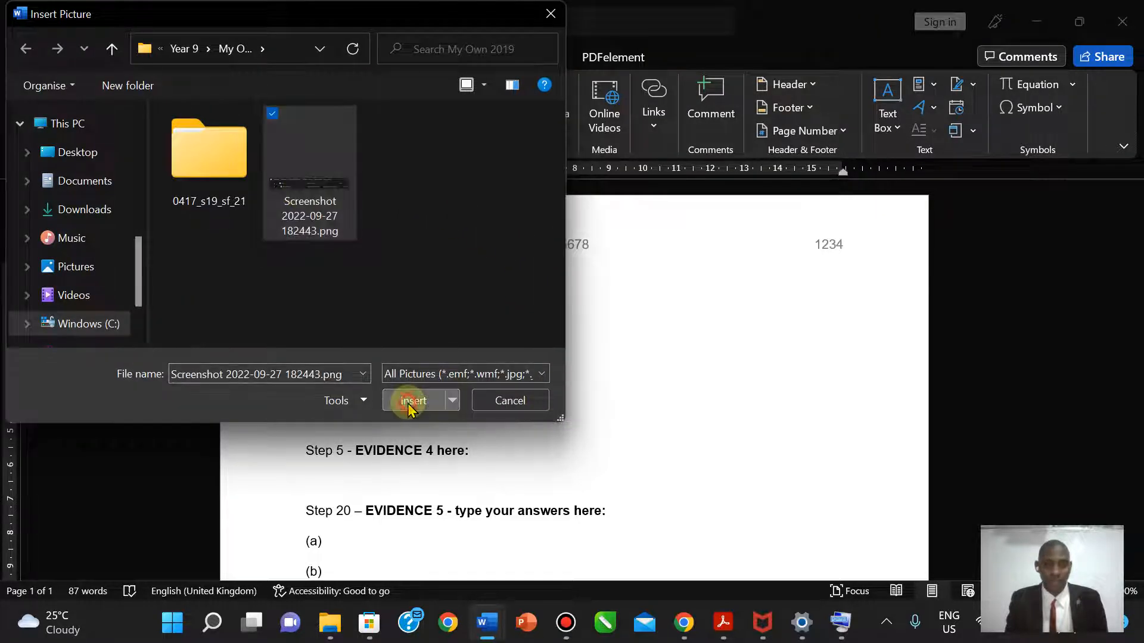
pyautogui.click(638, 395)
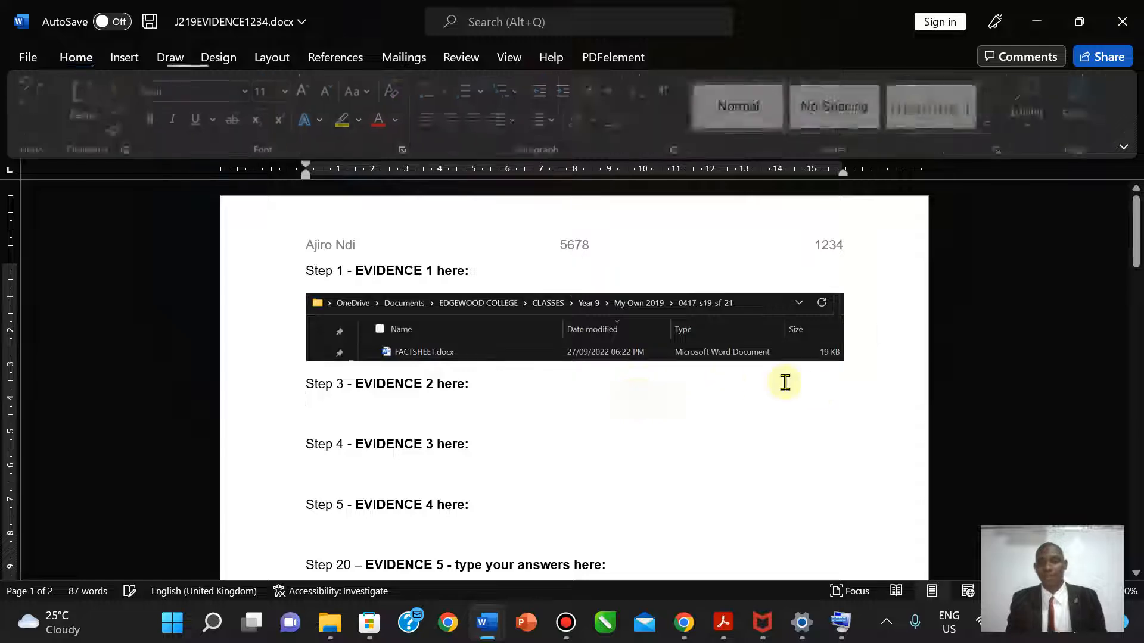
pyautogui.click(723, 623)
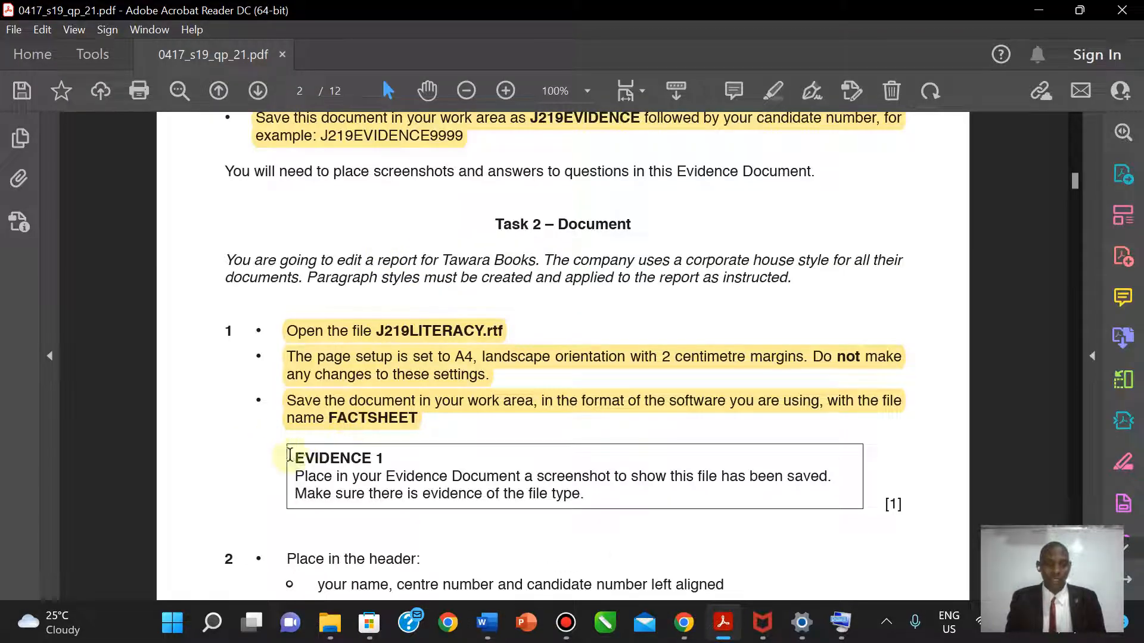
# - Highlight the EVIDENCE 1 instruction box yellow in the exam paper and scroll down to question 2
pyautogui.moveTo(296, 457); pyautogui.dragTo(587, 492)
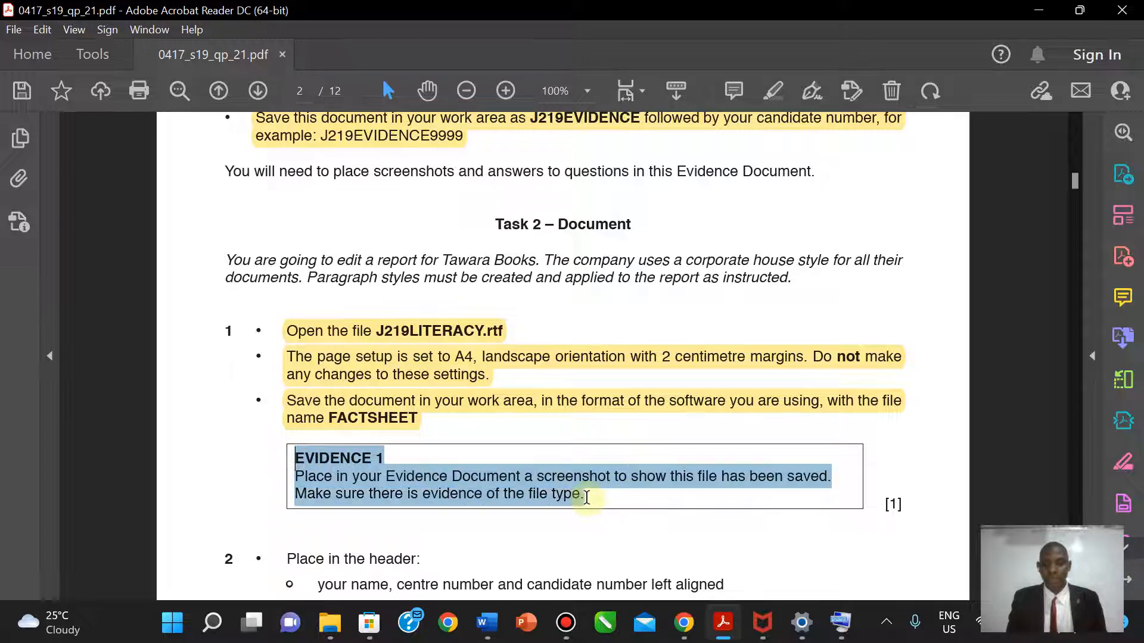
pyautogui.click(770, 94)
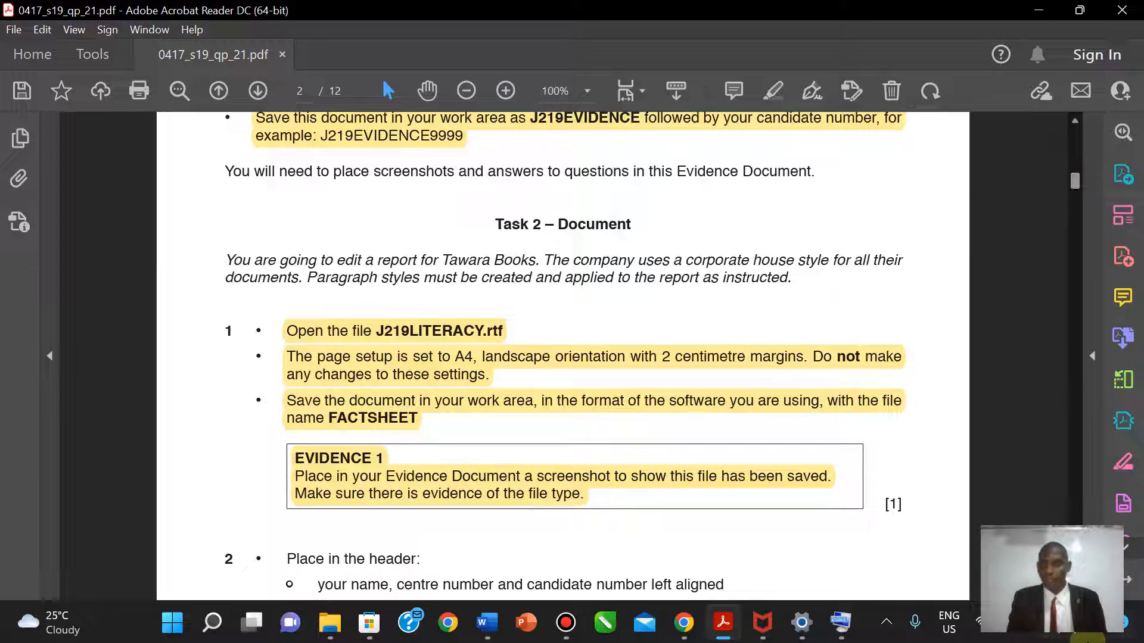
pyautogui.scroll(-1, 1076, 190)
pyautogui.scroll(-3, 584, 410)
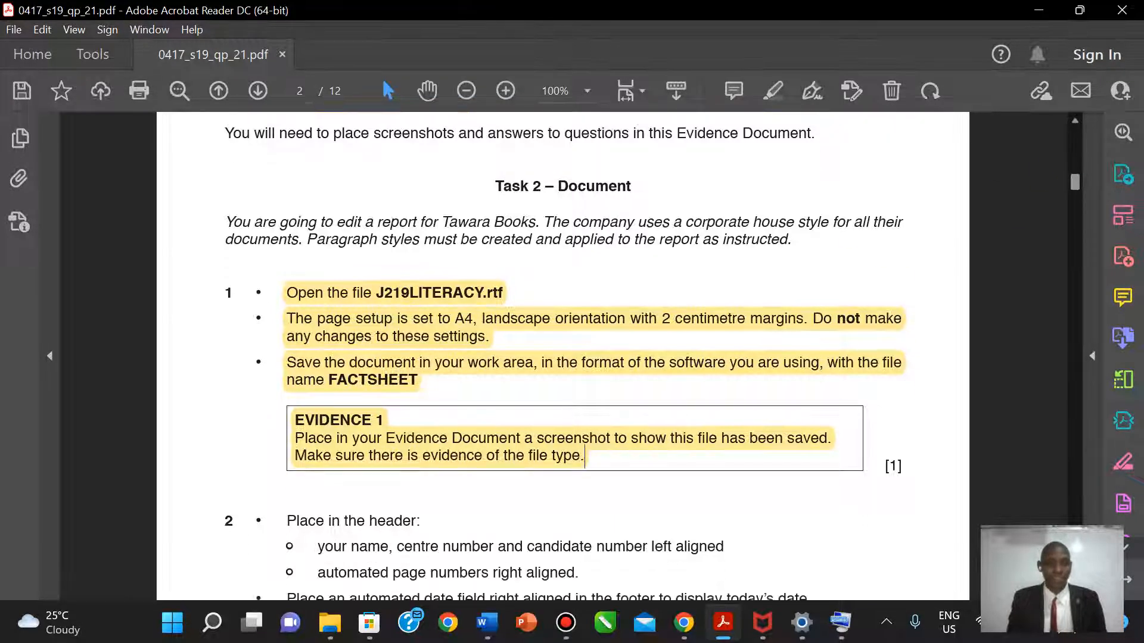
pyautogui.scroll(-1, 584, 361)
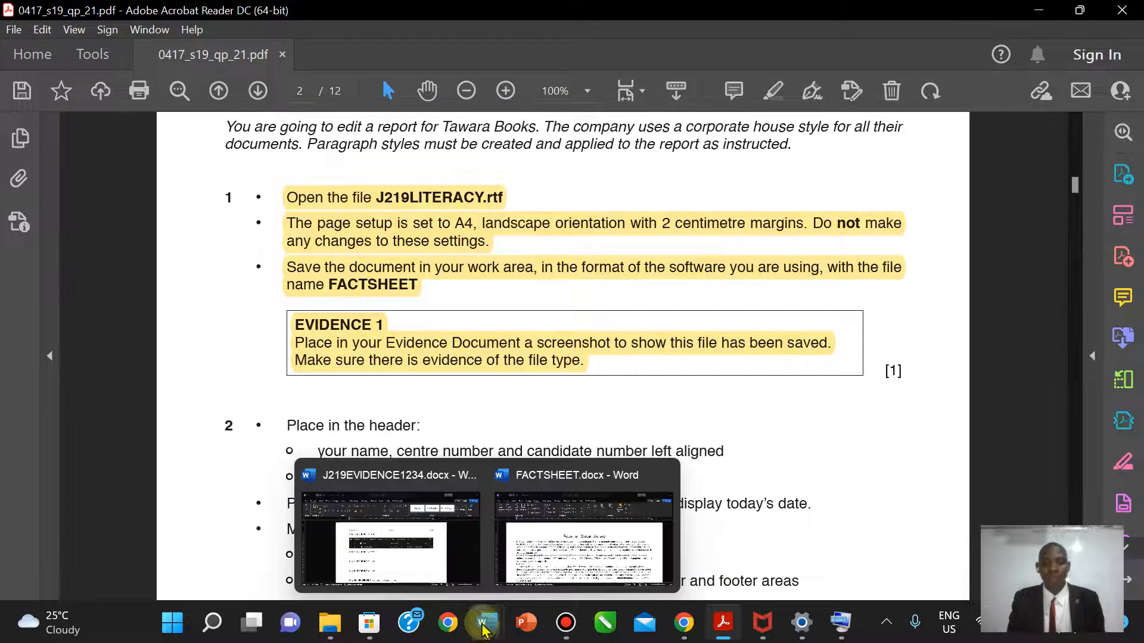
# - Add a Blank (Three Columns) header to FACTSHEET.docx and select its left [Type here] placeholder
pyautogui.click(581, 545)
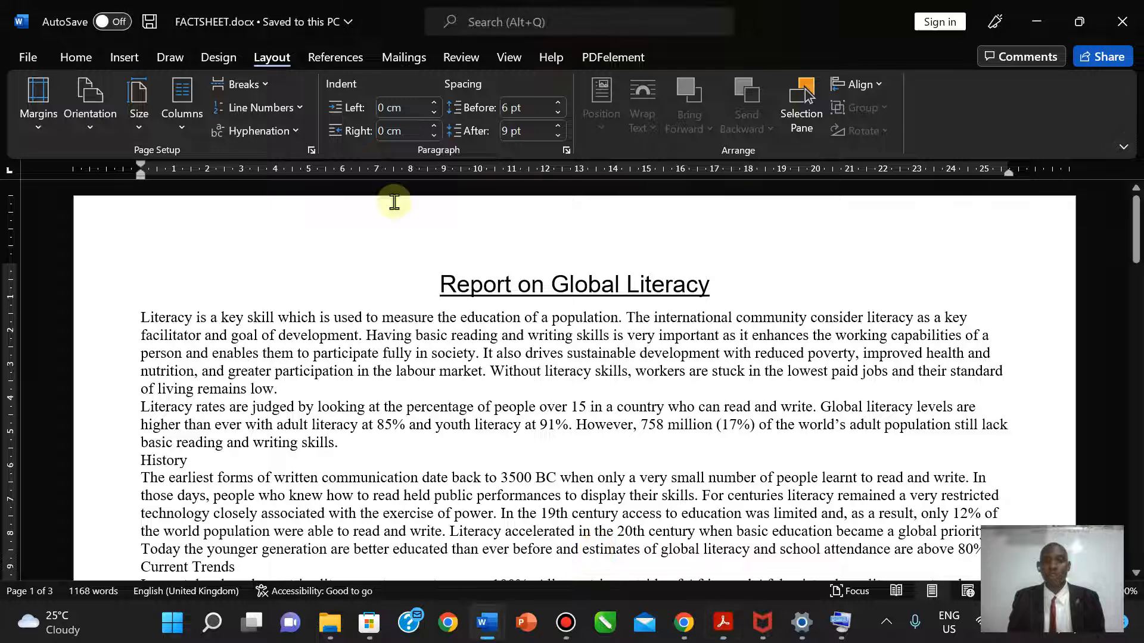
pyautogui.click(124, 57)
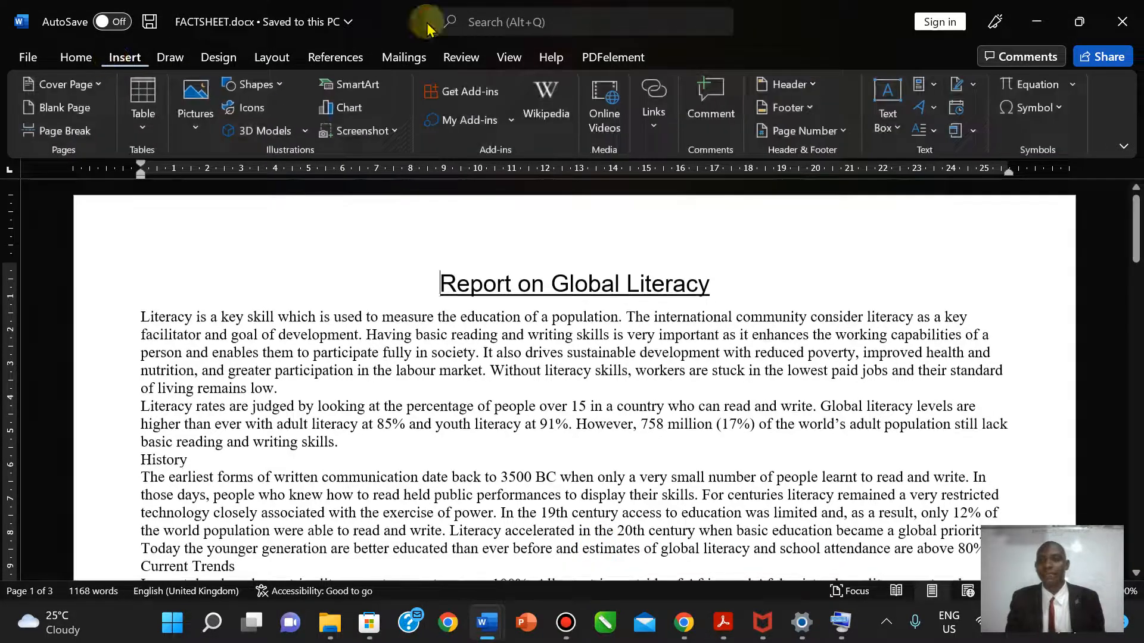
pyautogui.click(793, 84)
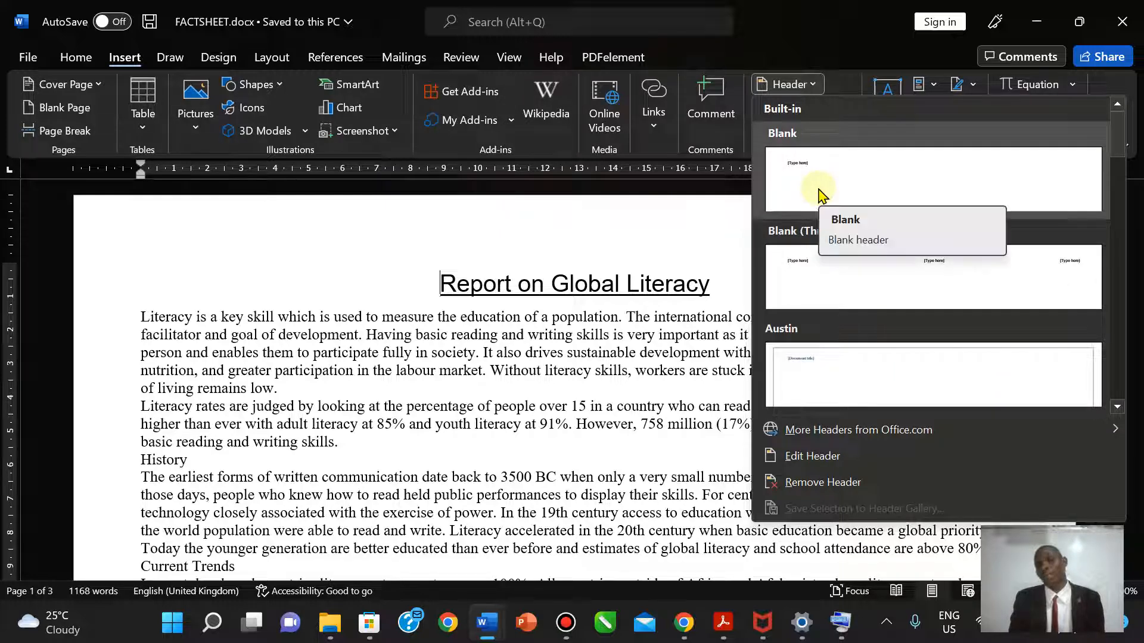
pyautogui.click(820, 283)
pyautogui.click(192, 246)
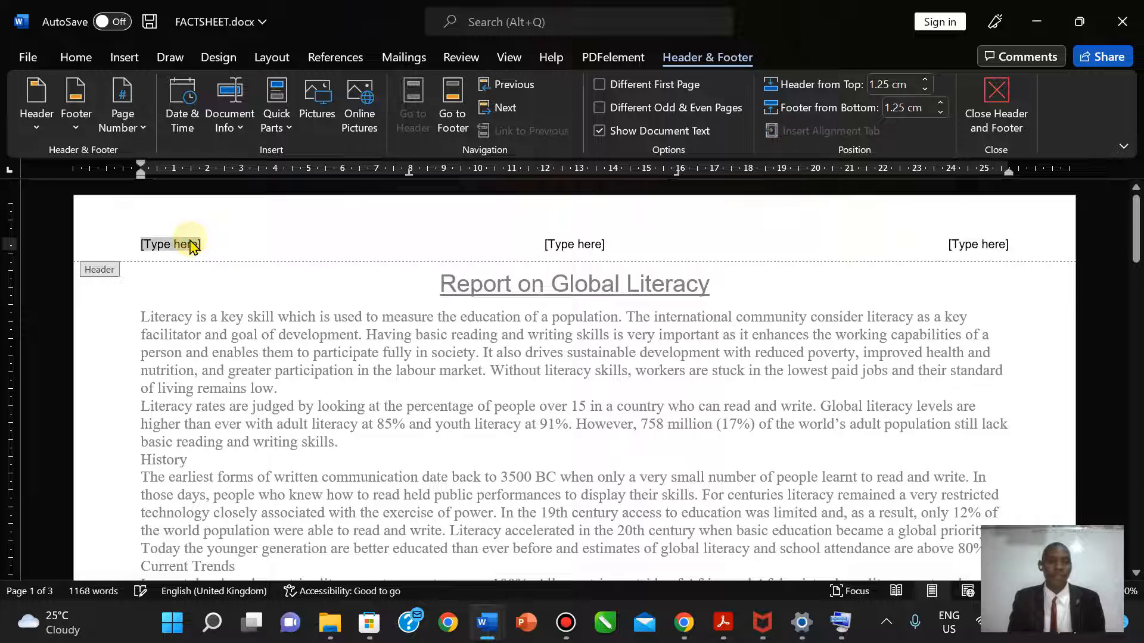
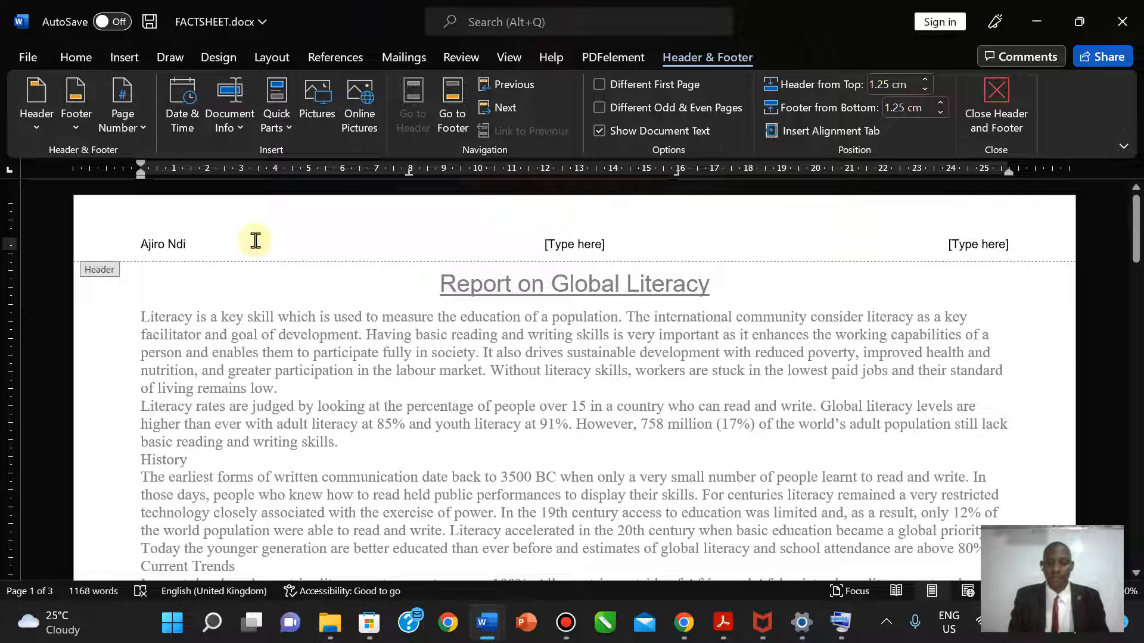
# - Type the candidate's name into the left header placeholder
pyautogui.write(', 5678, 1234')
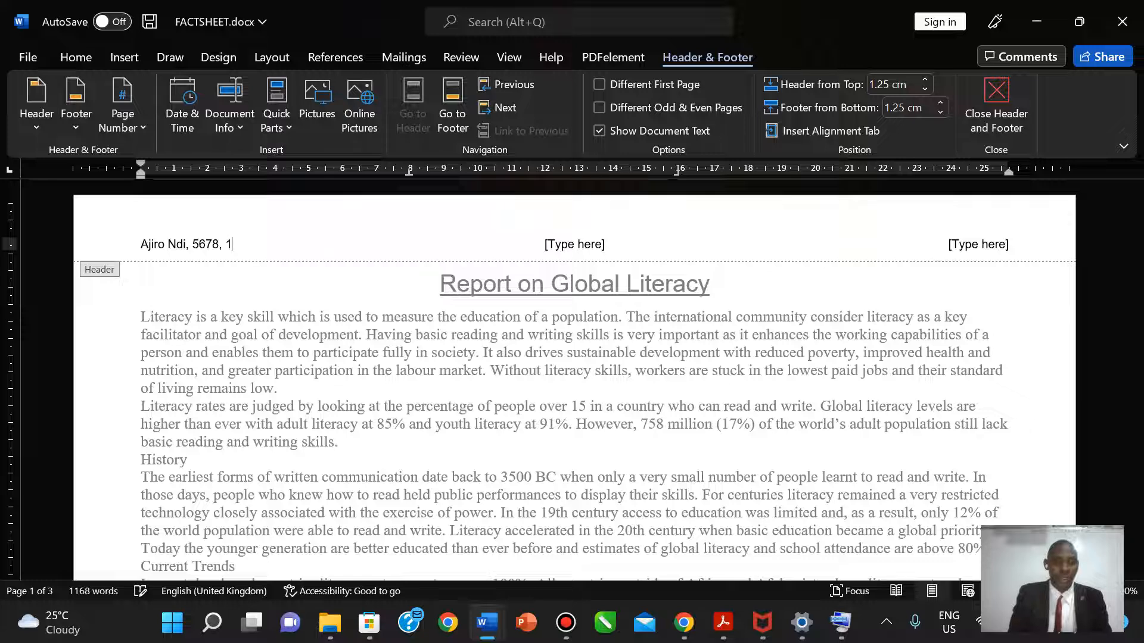
# - Delete the centre and right header placeholders and close header editing
pyautogui.click(577, 241)
pyautogui.press('BackSpace')
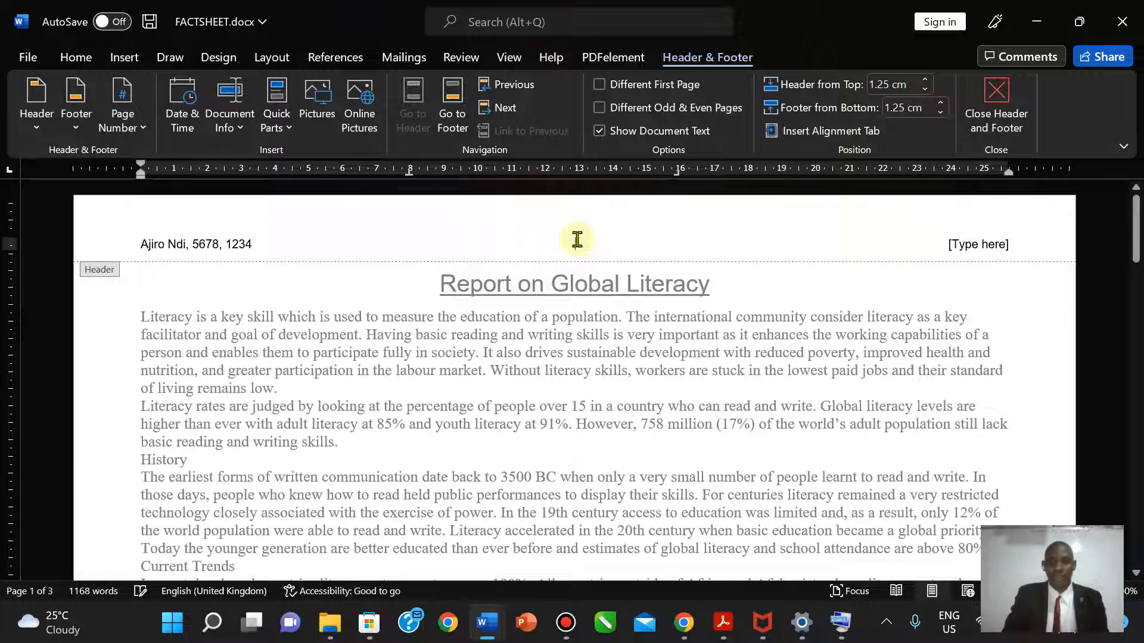
pyautogui.click(986, 249)
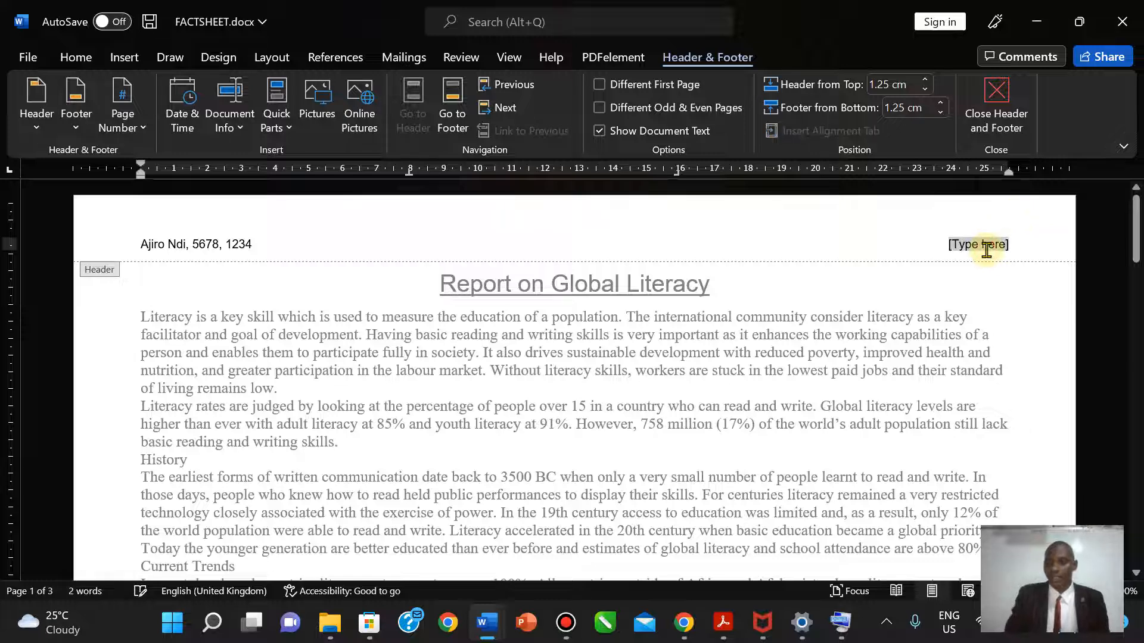
pyautogui.press('BackSpace')
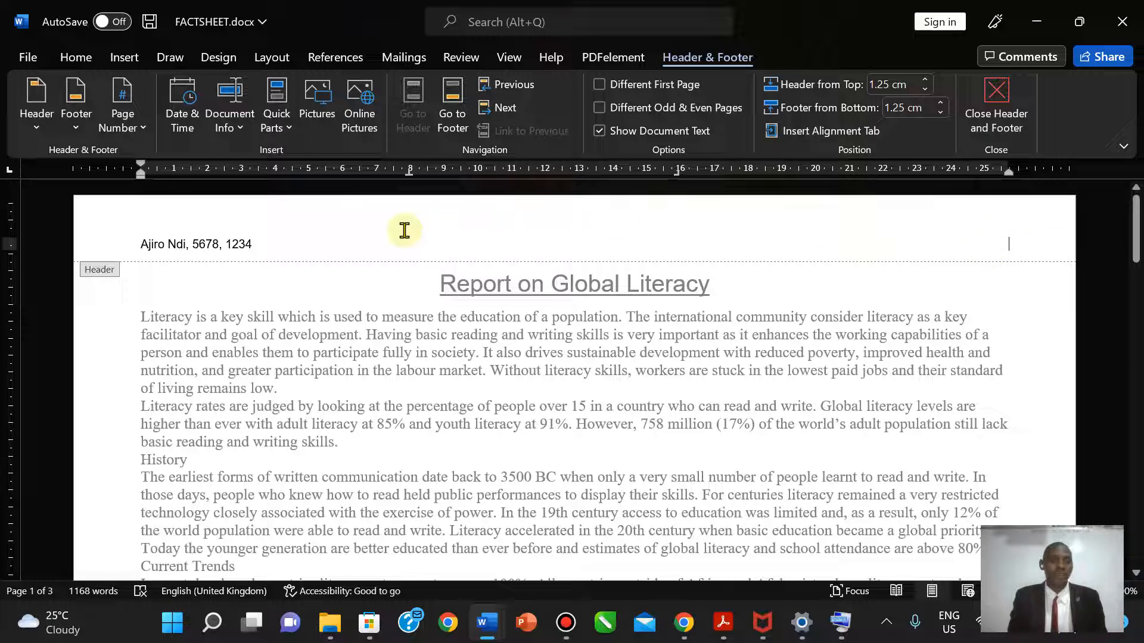
pyautogui.click(324, 222)
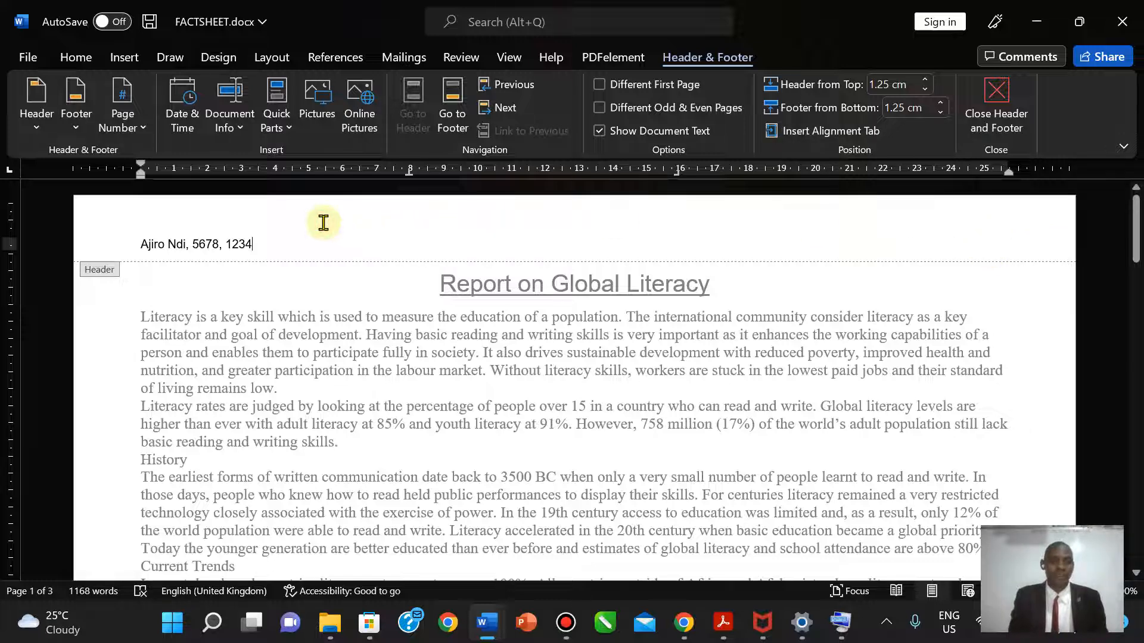
pyautogui.click(992, 119)
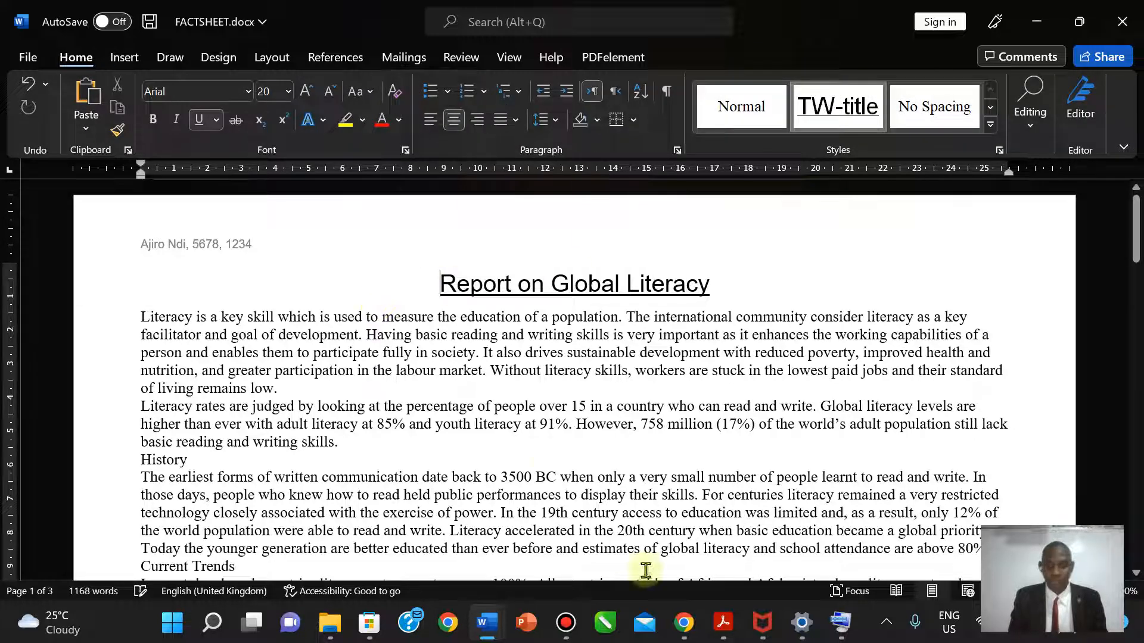
pyautogui.click(723, 622)
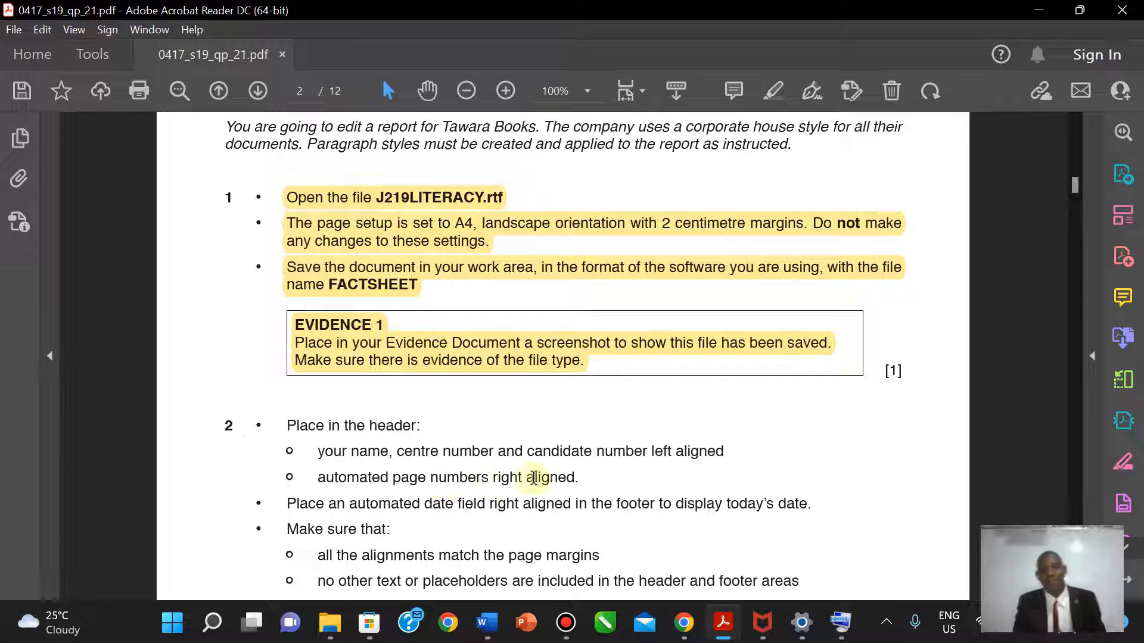
pyautogui.click(488, 623)
pyautogui.click(385, 563)
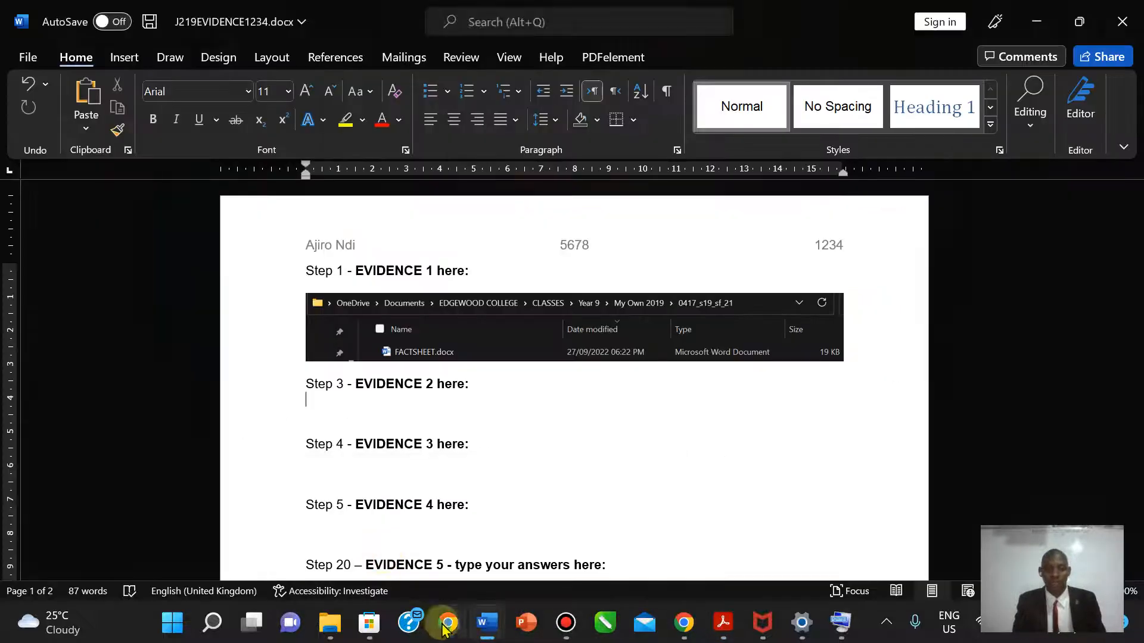
pyautogui.moveTo(488, 623)
pyautogui.click(614, 571)
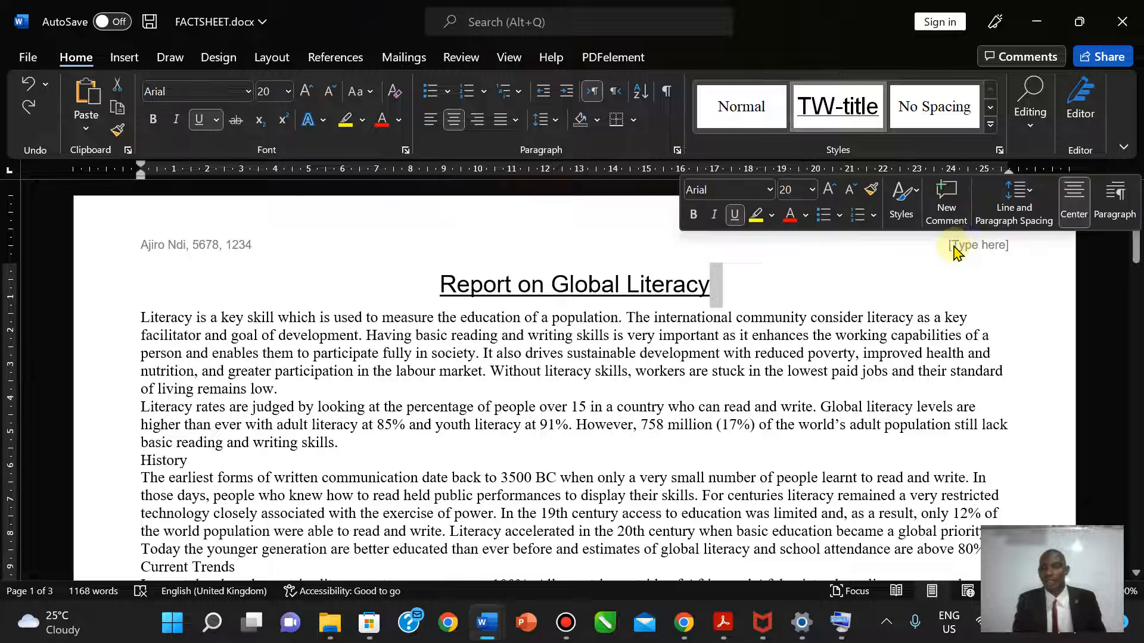
# - Replace the right header placeholder with a Plain Number page number, then close the header
pyautogui.click(968, 249)
pyautogui.doubleClick(968, 247)
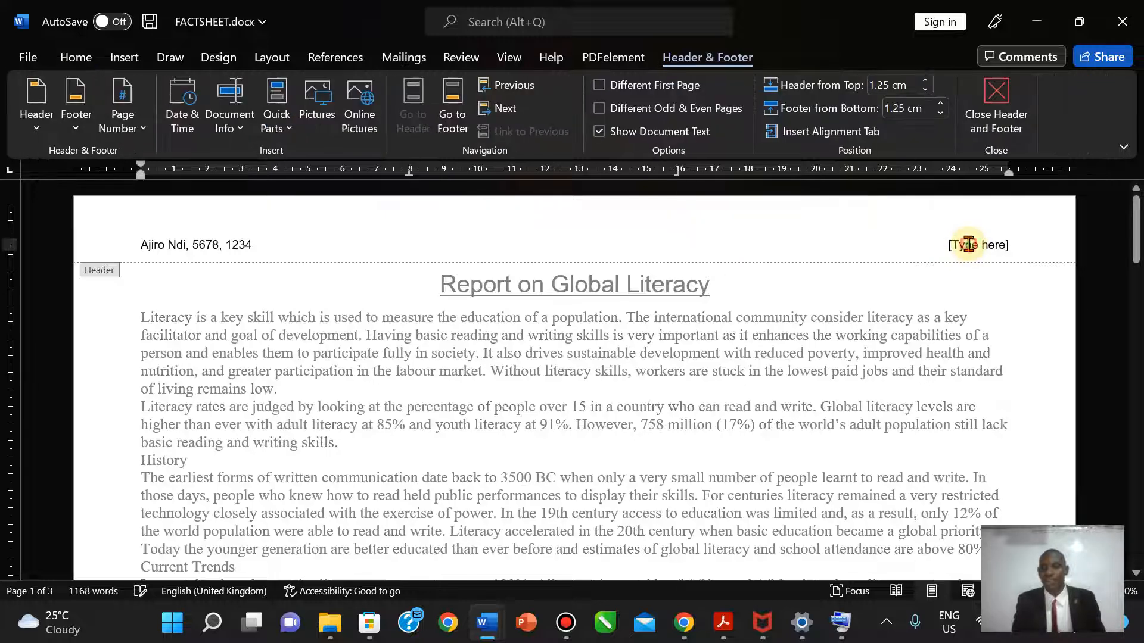
pyautogui.click(138, 132)
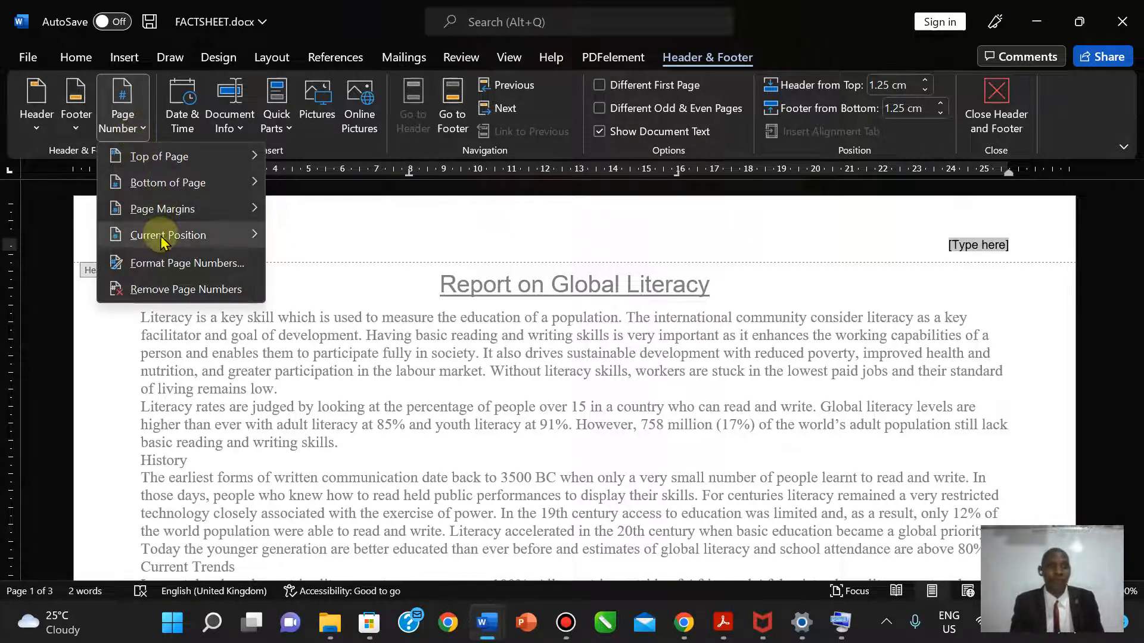
pyautogui.moveTo(162, 242)
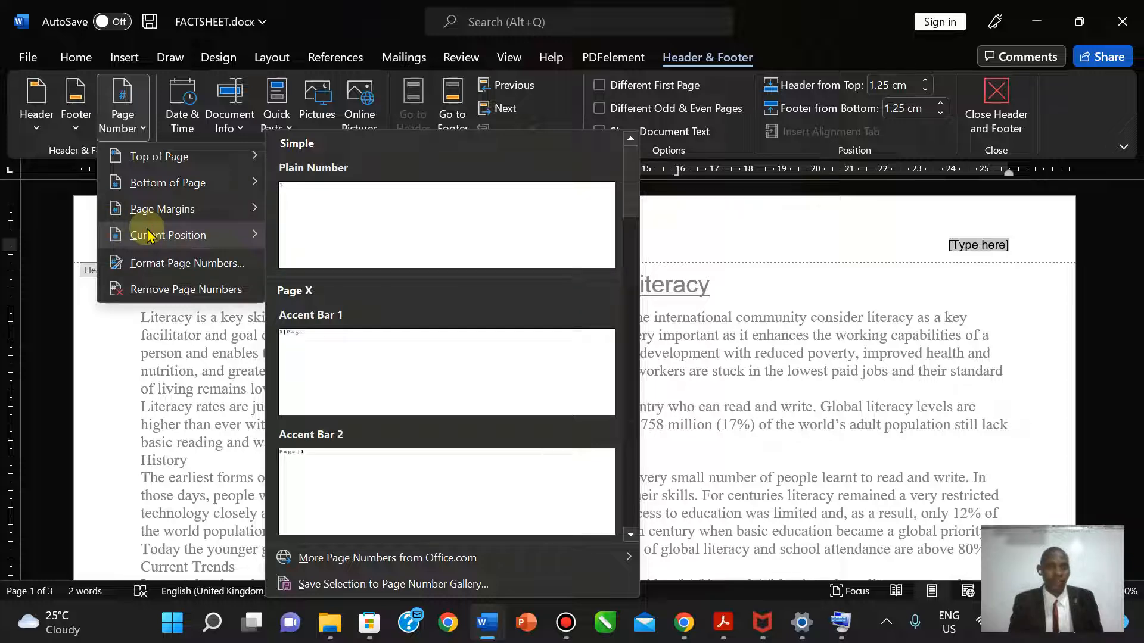
pyautogui.click(416, 221)
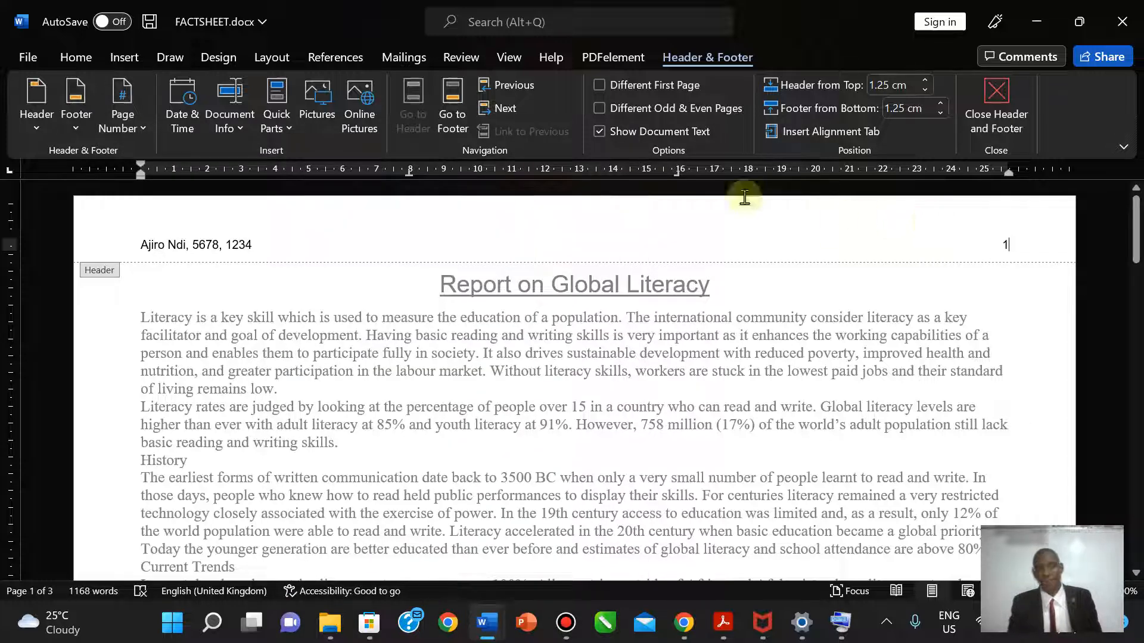
pyautogui.click(122, 107)
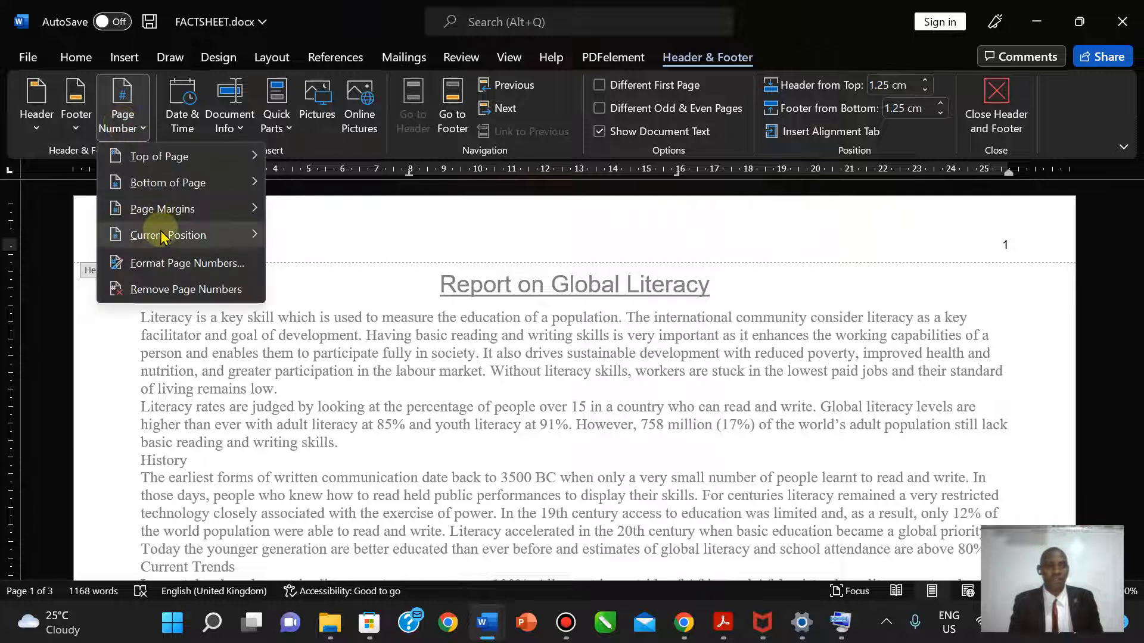
pyautogui.click(820, 203)
pyautogui.click(1016, 110)
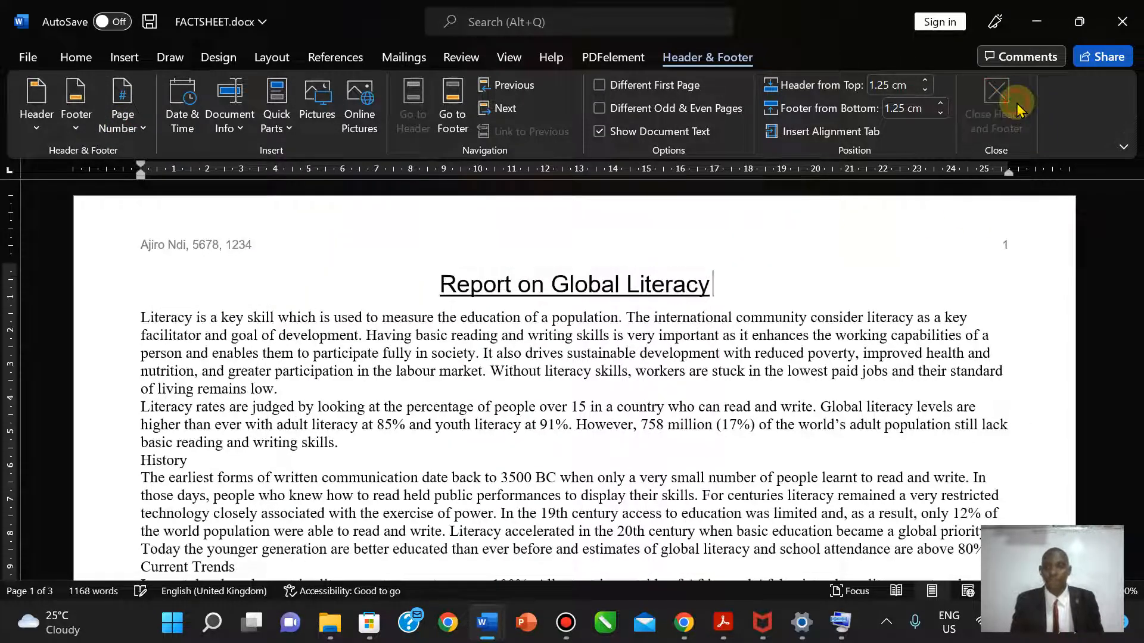
# - Highlight the name, centre and candidate-number header instruction line in yellow
pyautogui.click(734, 626)
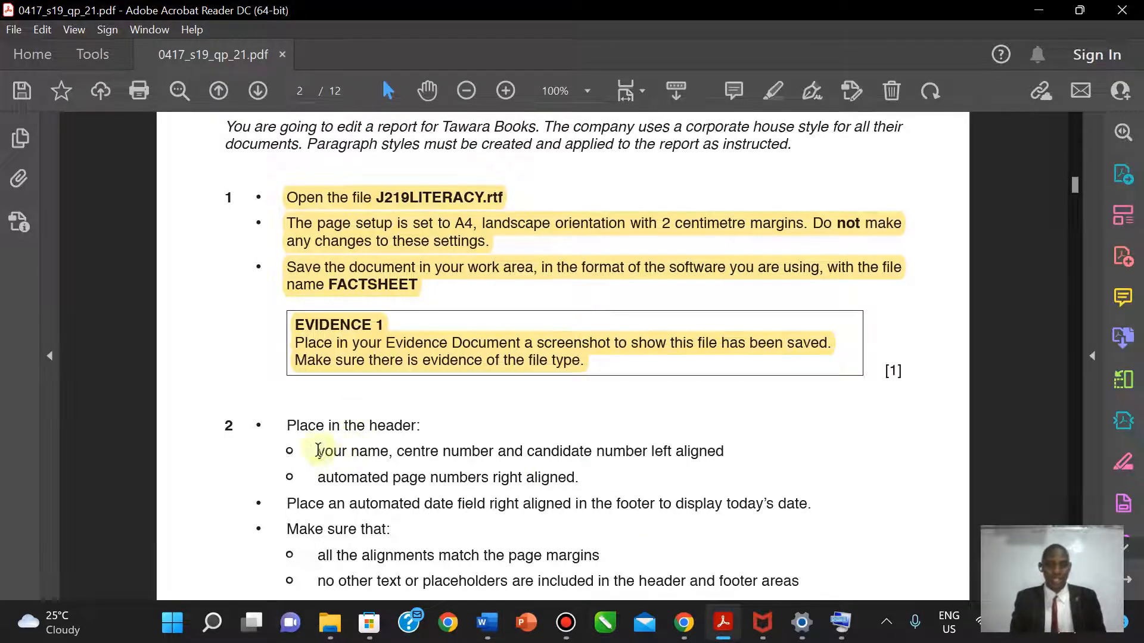
pyautogui.moveTo(318, 451); pyautogui.dragTo(722, 448)
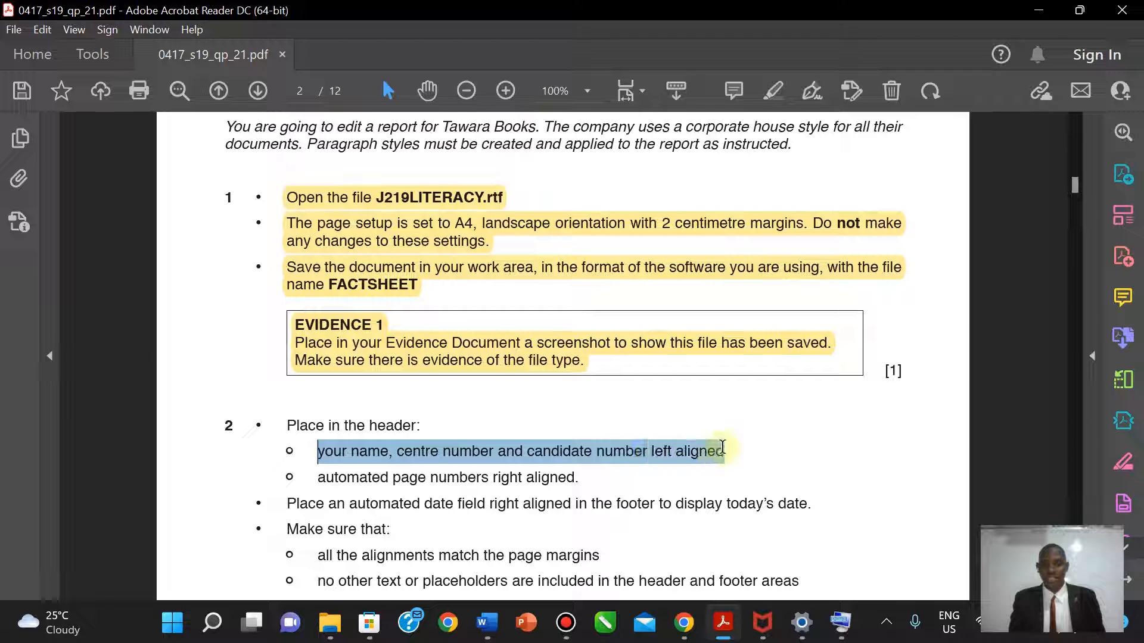
pyautogui.click(771, 92)
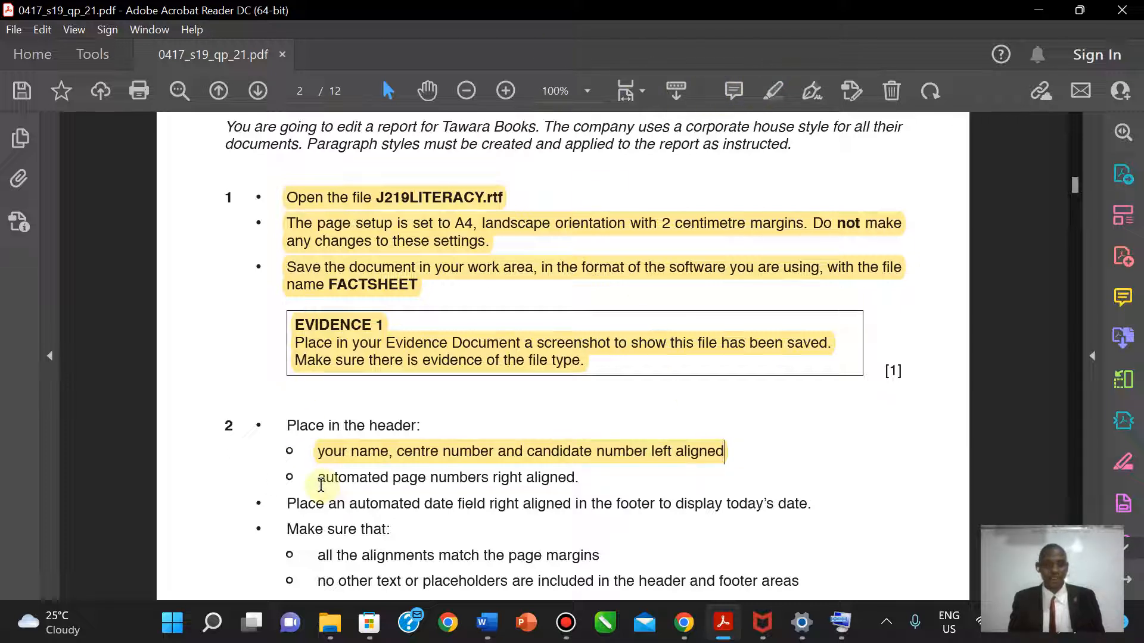
# - Highlight the automated page-numbers header instruction line in yellow
pyautogui.moveTo(318, 483); pyautogui.dragTo(585, 480)
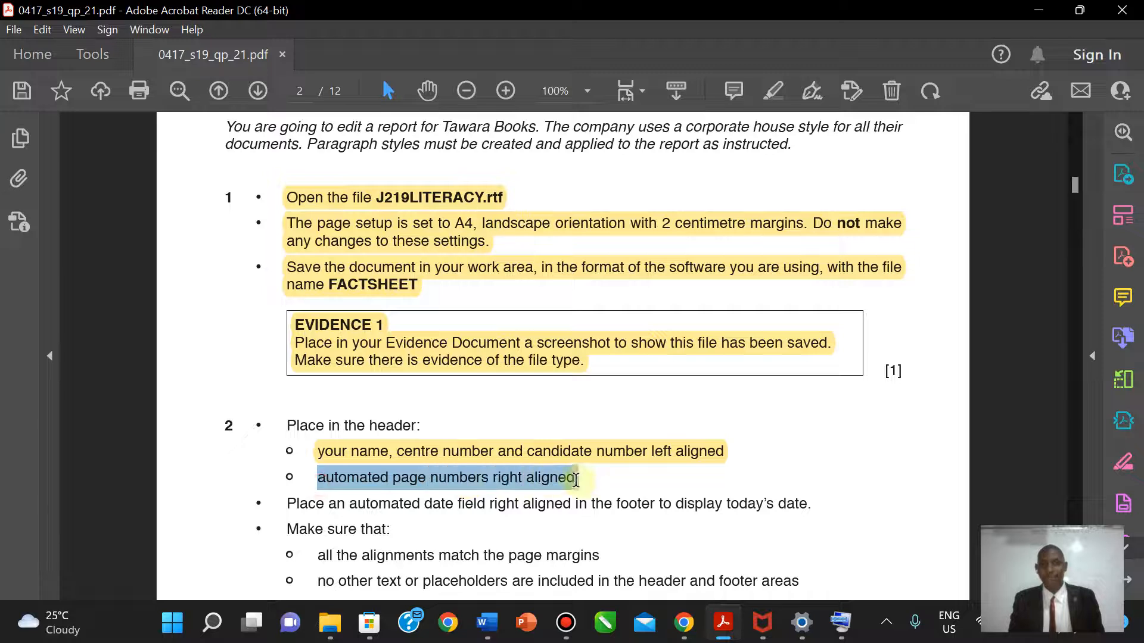
pyautogui.click(774, 91)
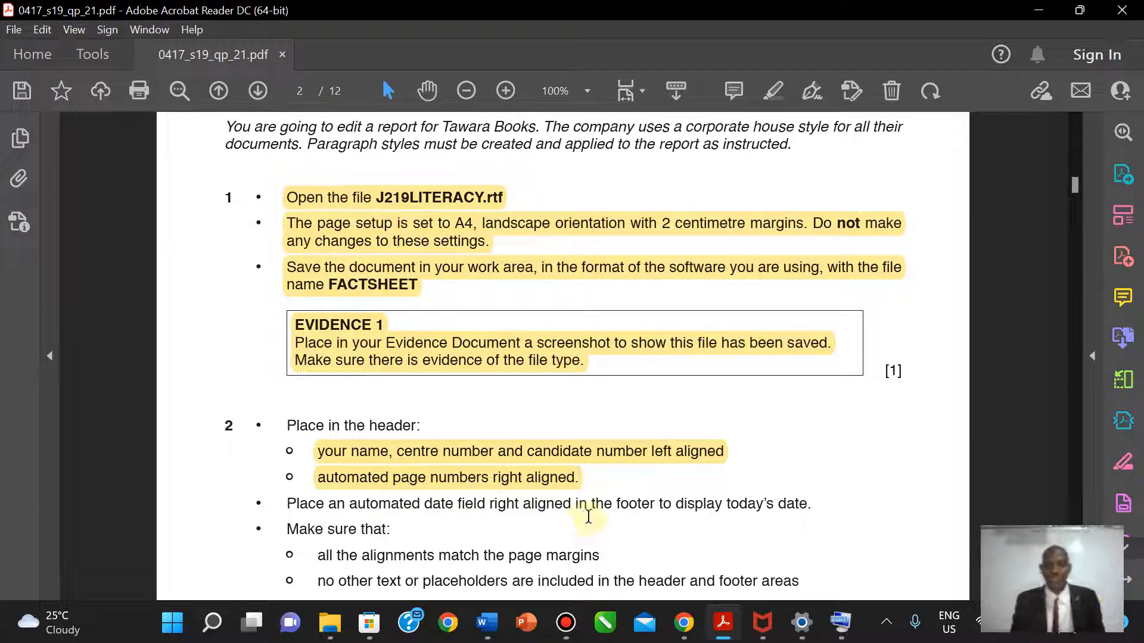
pyautogui.click(481, 625)
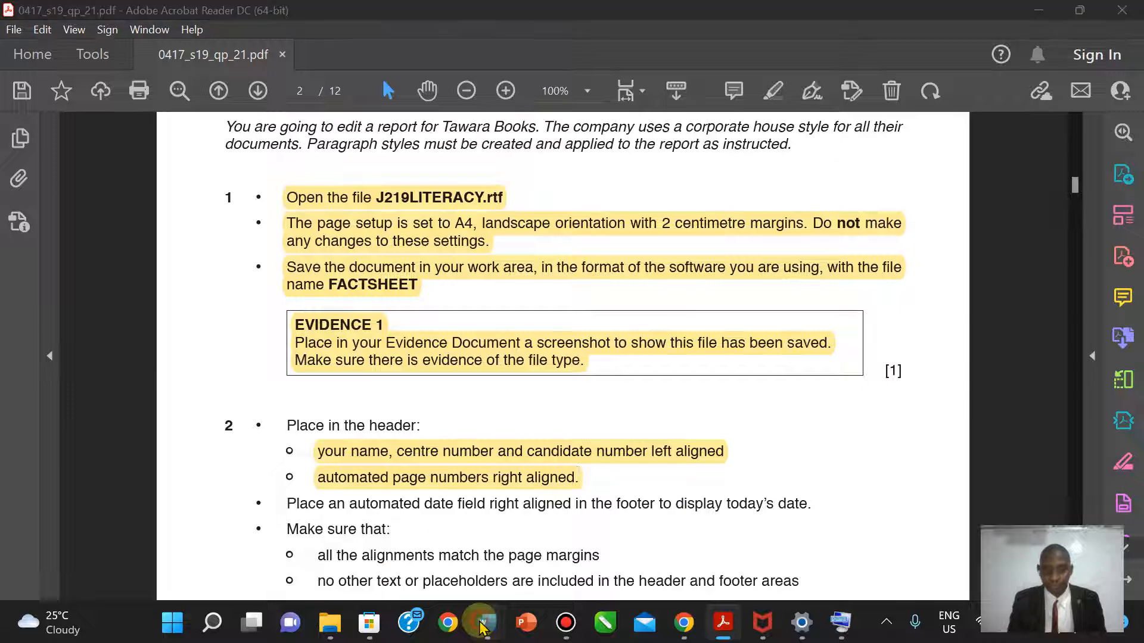
# - Add a Blank (Three Columns) footer to FACTSHEET.docx
pyautogui.click(566, 545)
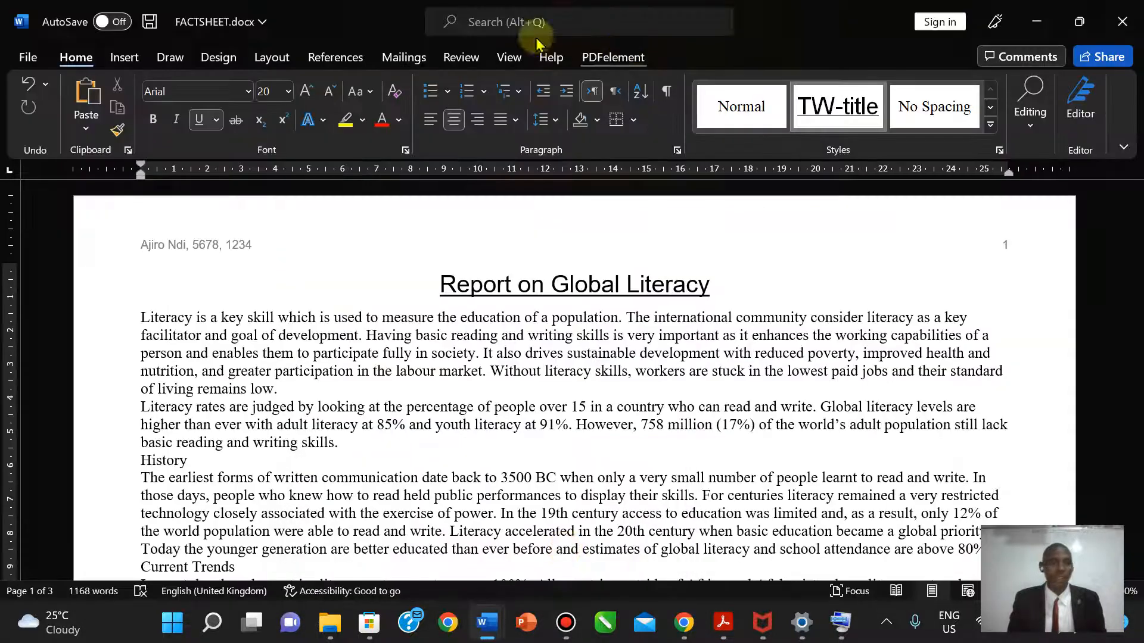
pyautogui.click(170, 57)
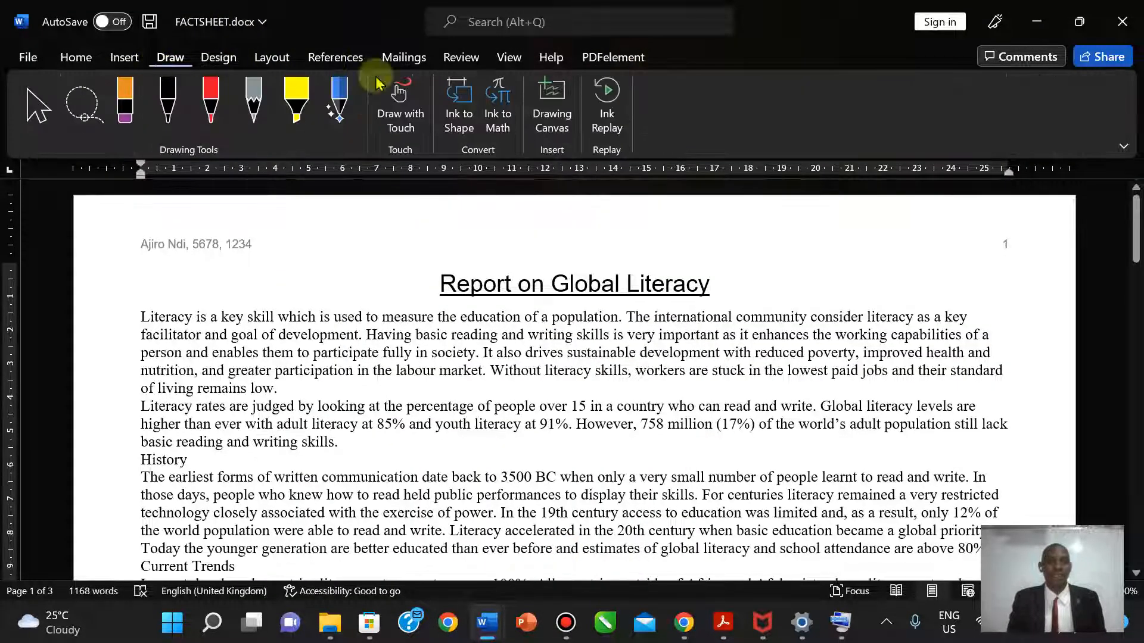
pyautogui.click(124, 57)
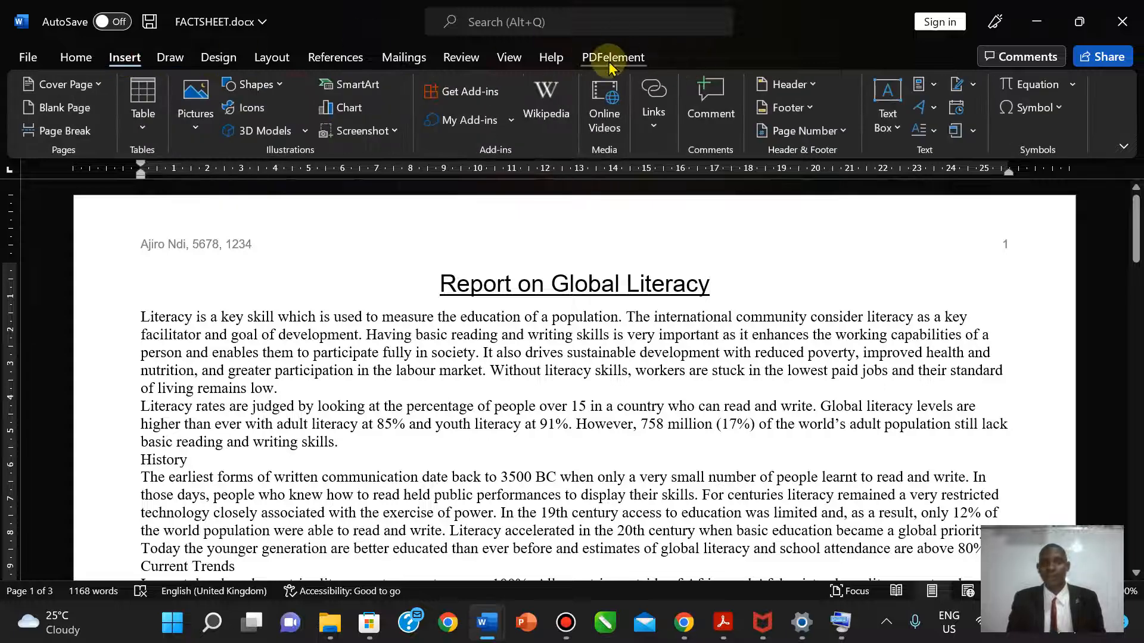
pyautogui.click(809, 111)
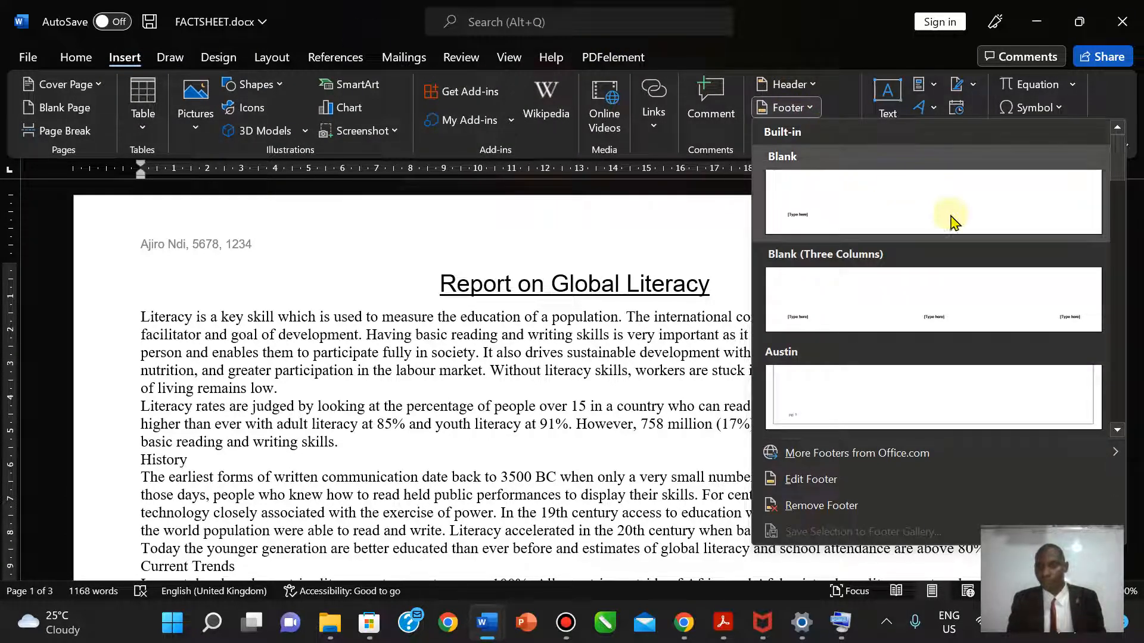
pyautogui.click(996, 303)
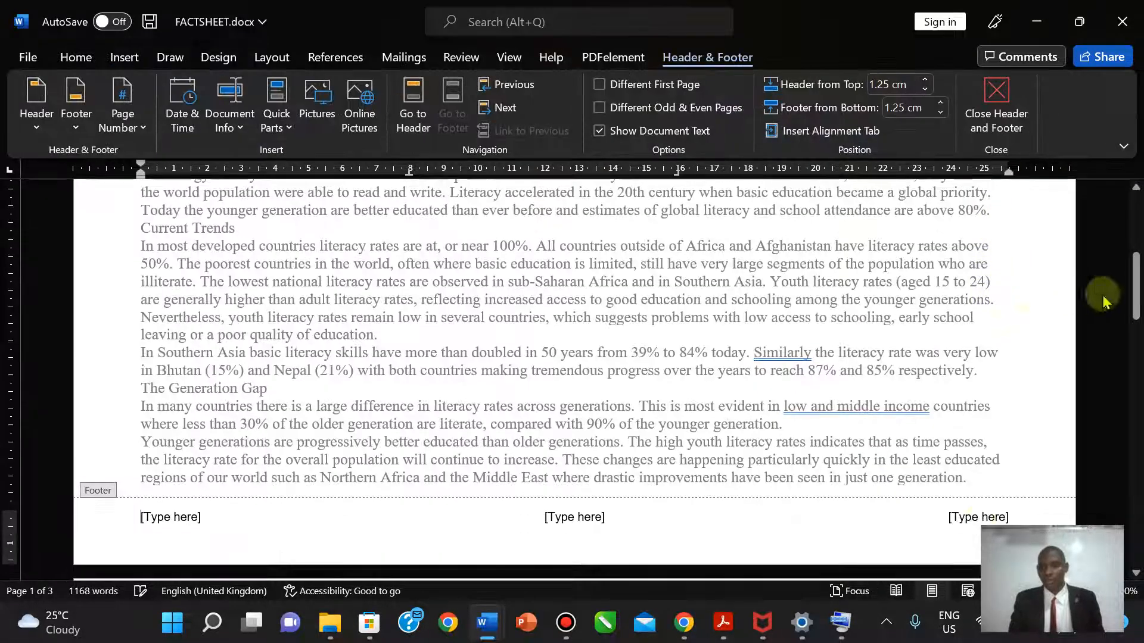
# - Insert the date in 27-Sep-22 format into the right footer placeholder and close the footer
pyautogui.click(970, 517)
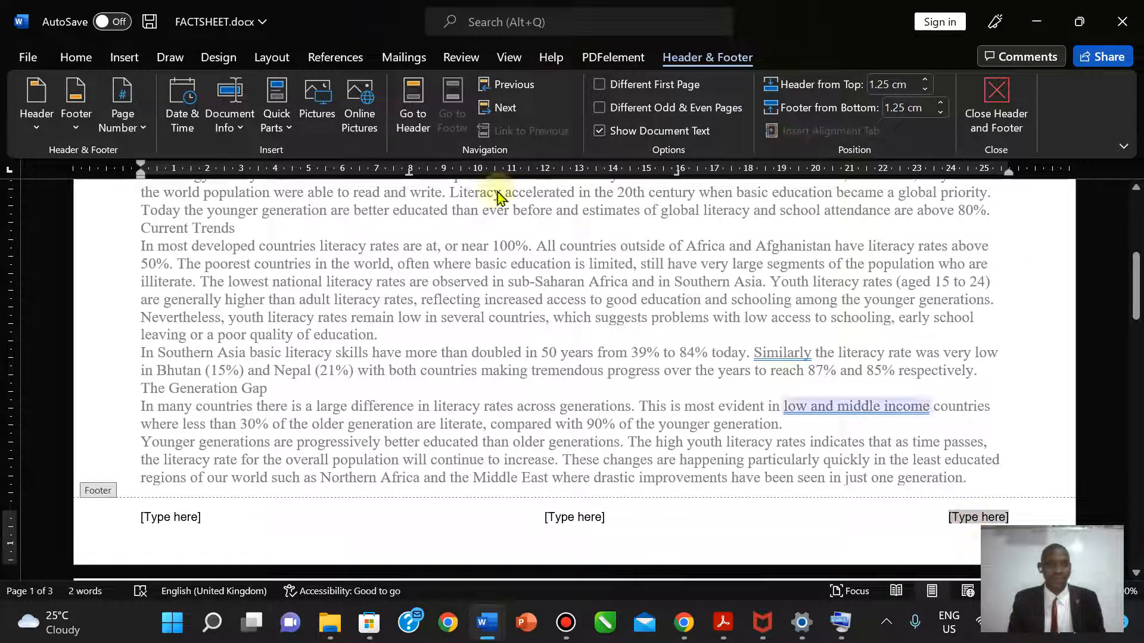
pyautogui.click(190, 116)
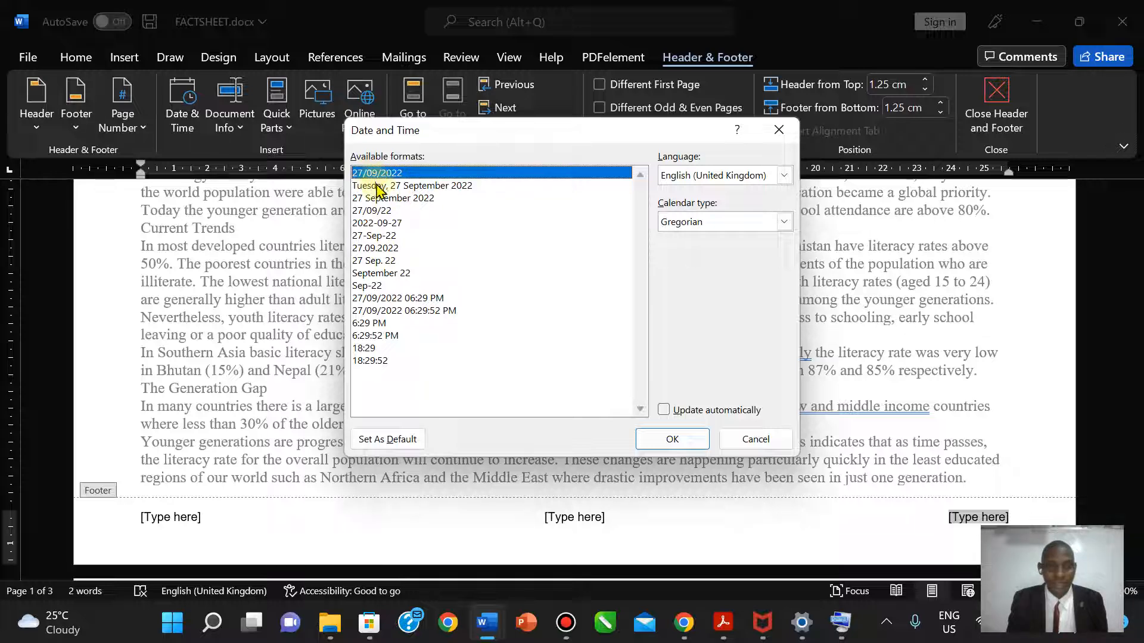
pyautogui.click(394, 188)
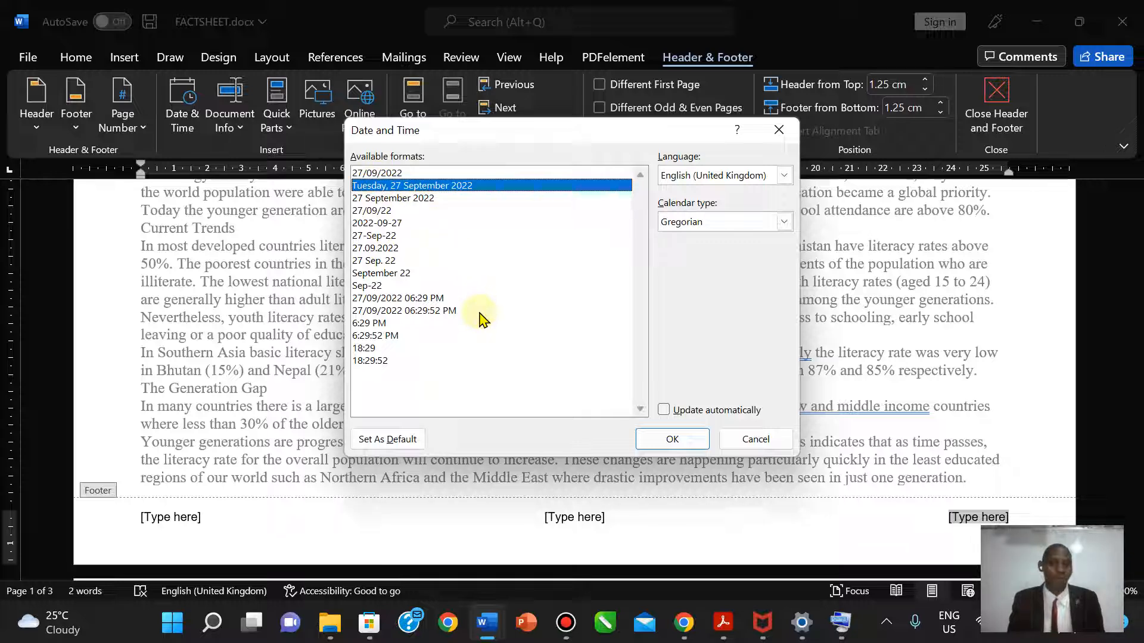
pyautogui.click(376, 174)
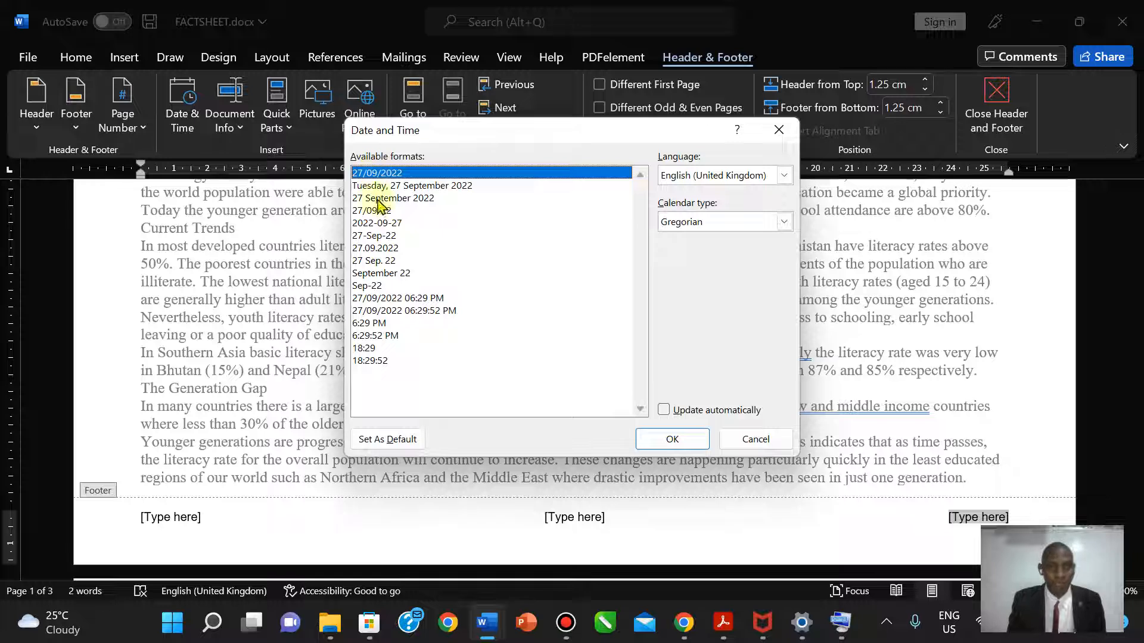
pyautogui.click(387, 236)
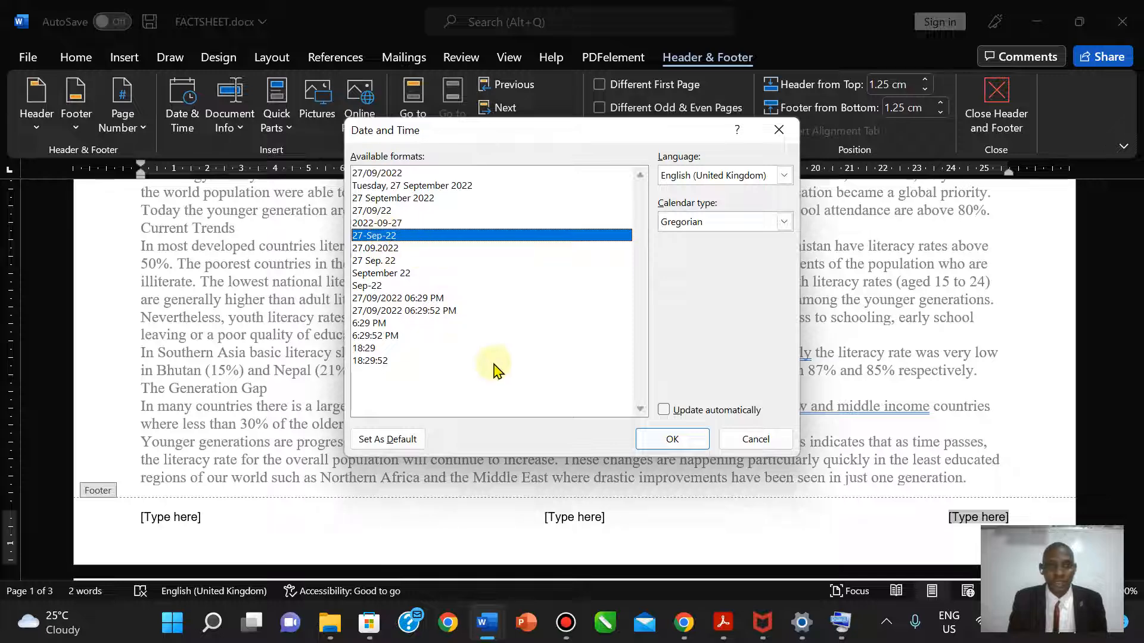
pyautogui.click(676, 436)
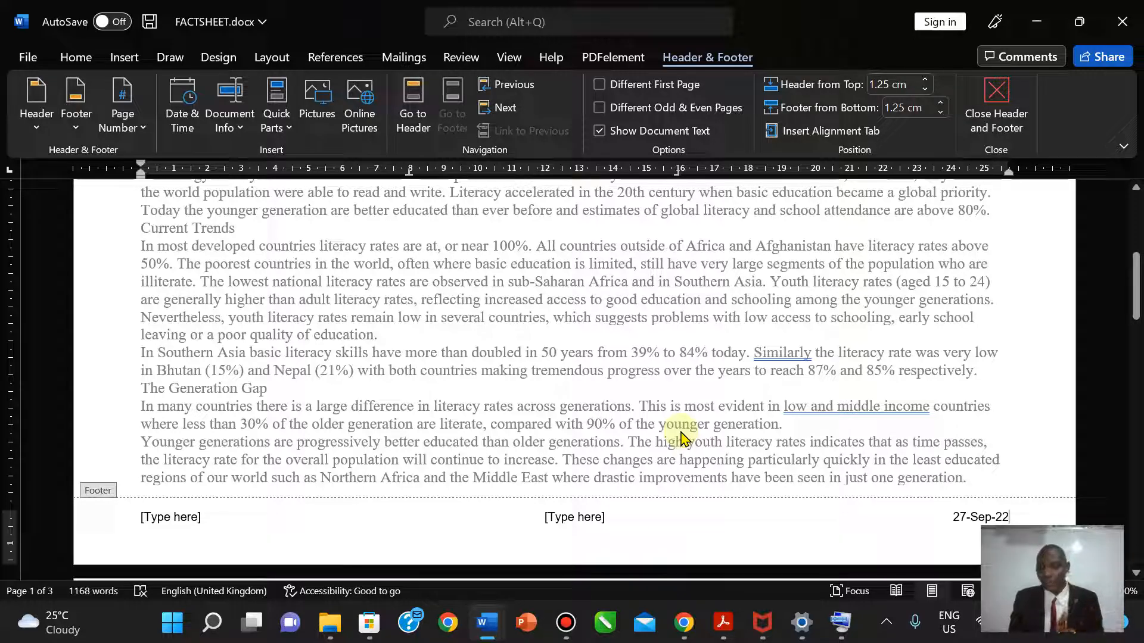
pyautogui.click(996, 110)
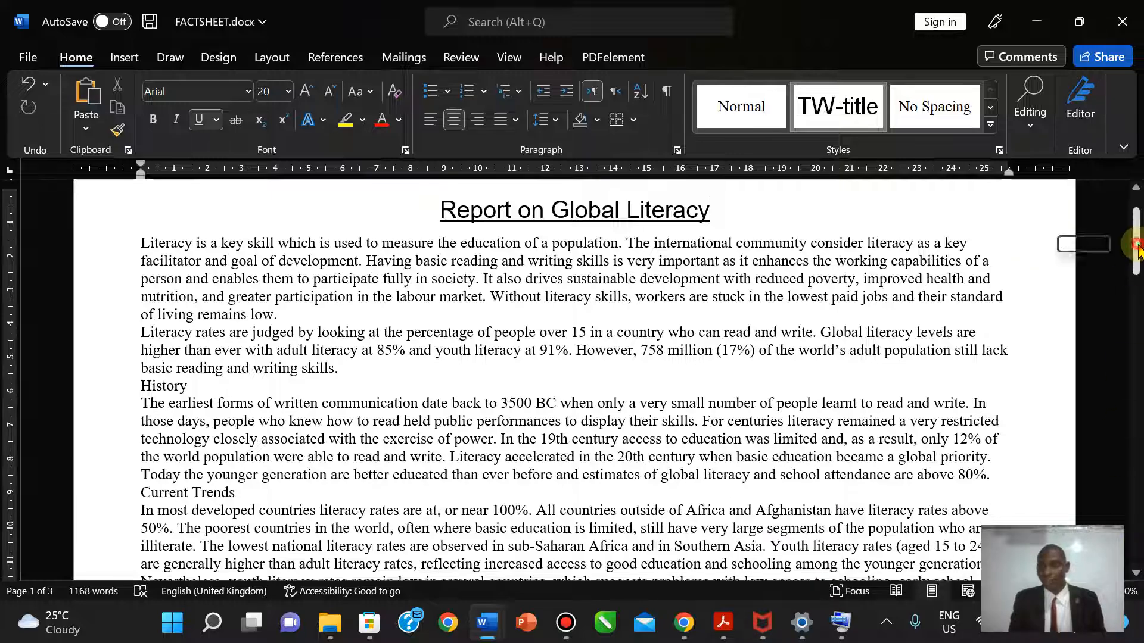
pyautogui.moveTo(1135, 265); pyautogui.dragTo(1138, 326)
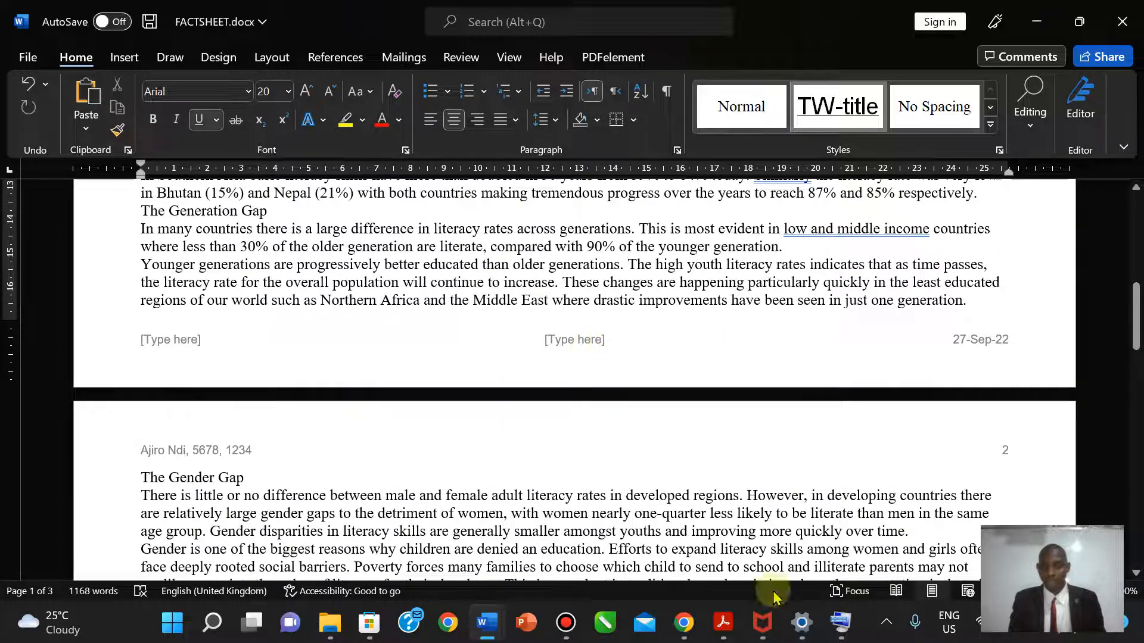
# - Highlight the right-aligned automated footer date-field instruction line in yellow
pyautogui.click(723, 624)
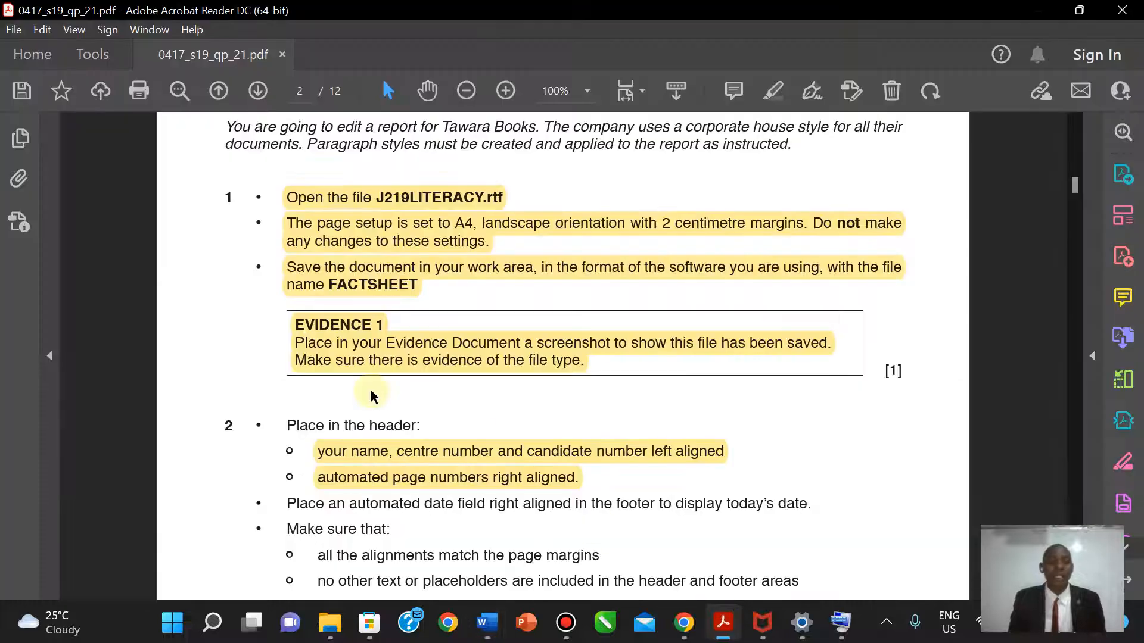
pyautogui.moveTo(286, 504); pyautogui.dragTo(813, 504)
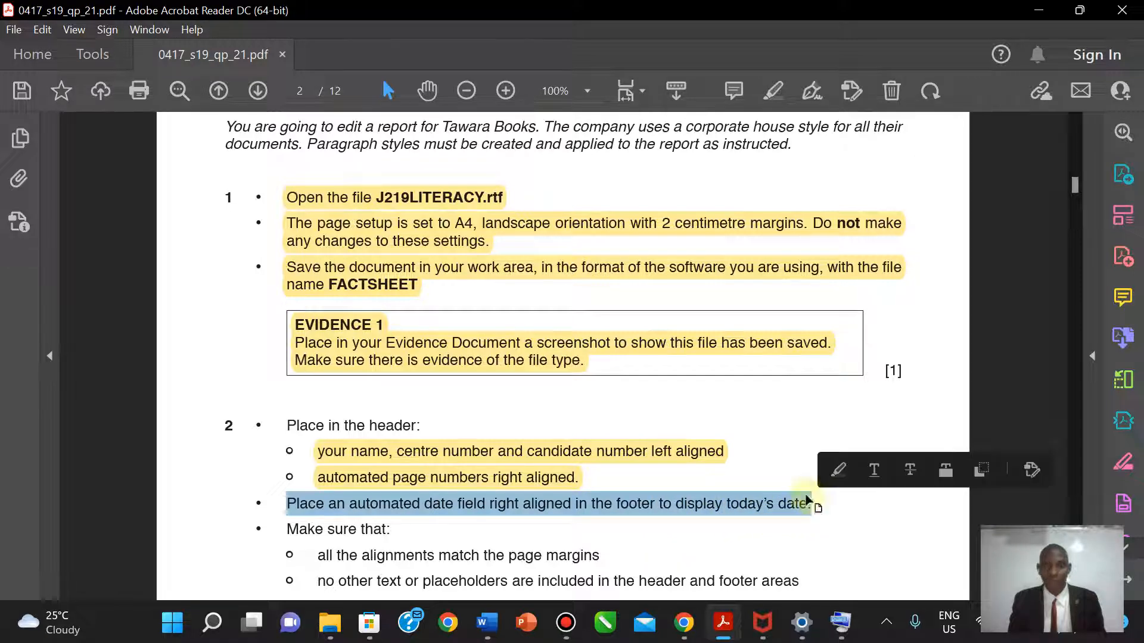
pyautogui.click(774, 92)
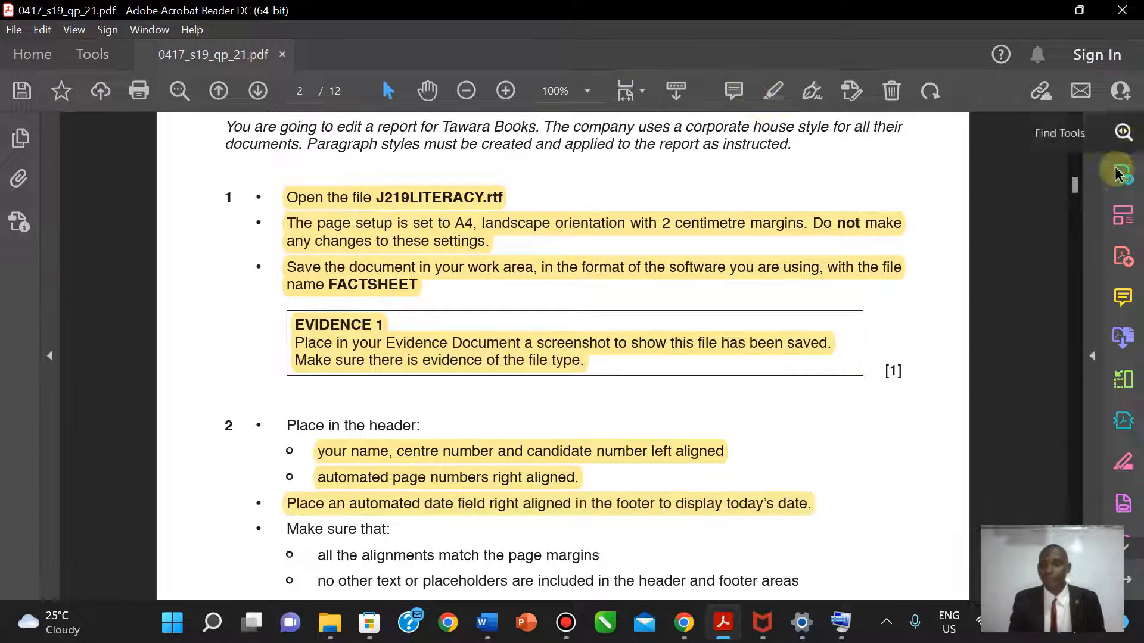
pyautogui.scroll(-4, 563, 358)
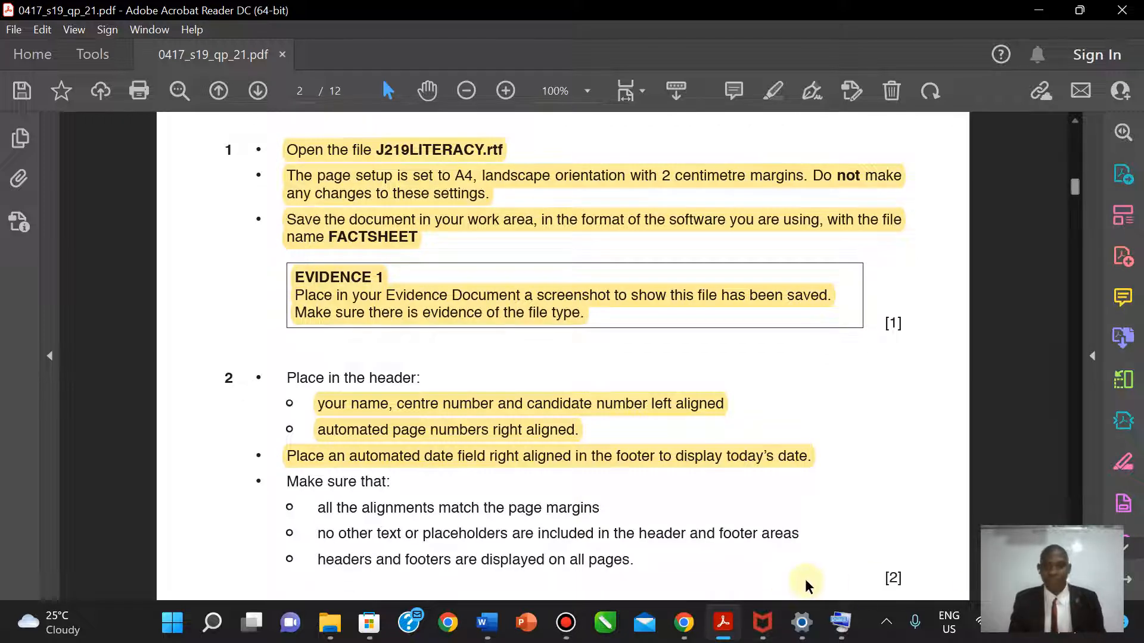
pyautogui.moveTo(485, 626)
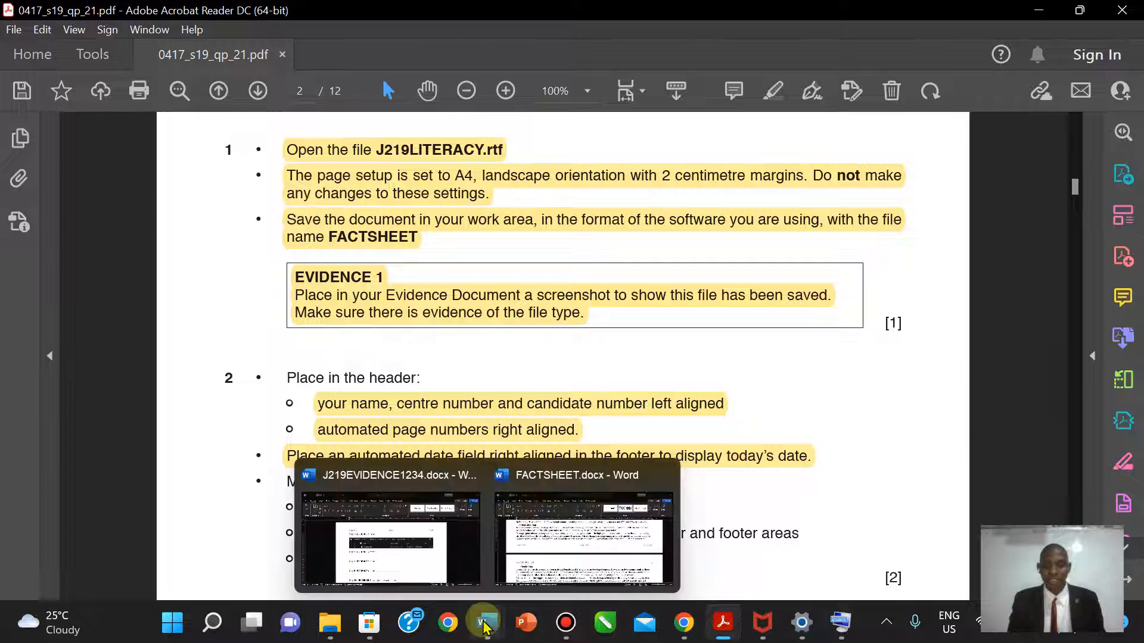
pyautogui.click(584, 536)
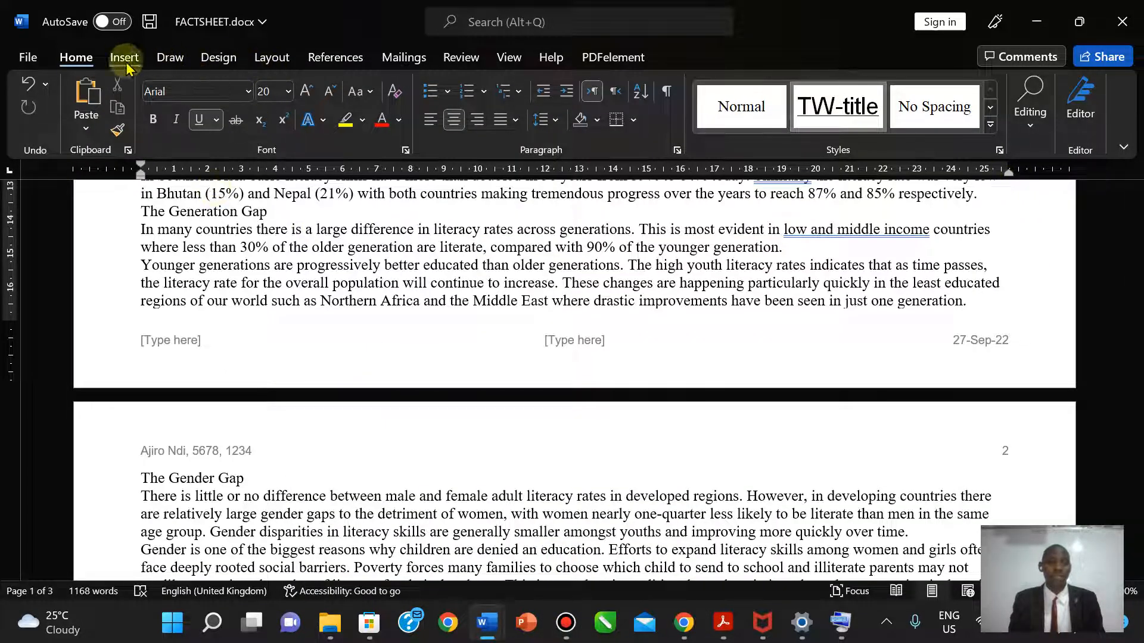
# - Hide the rulers and then show them again
pyautogui.click(509, 60)
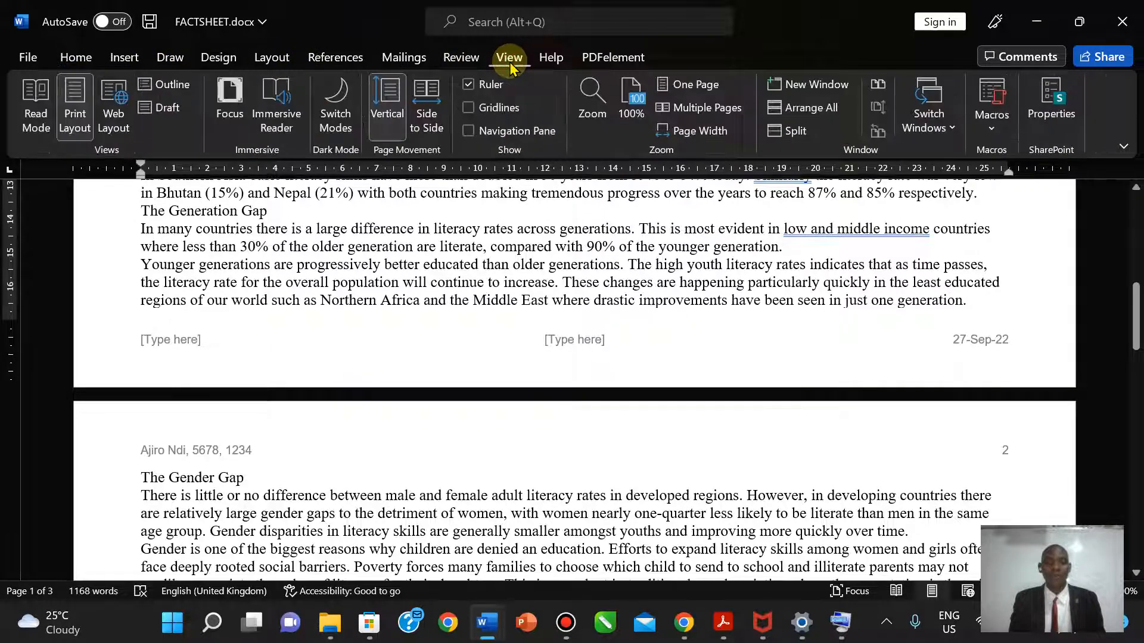
pyautogui.click(469, 86)
pyautogui.click(469, 85)
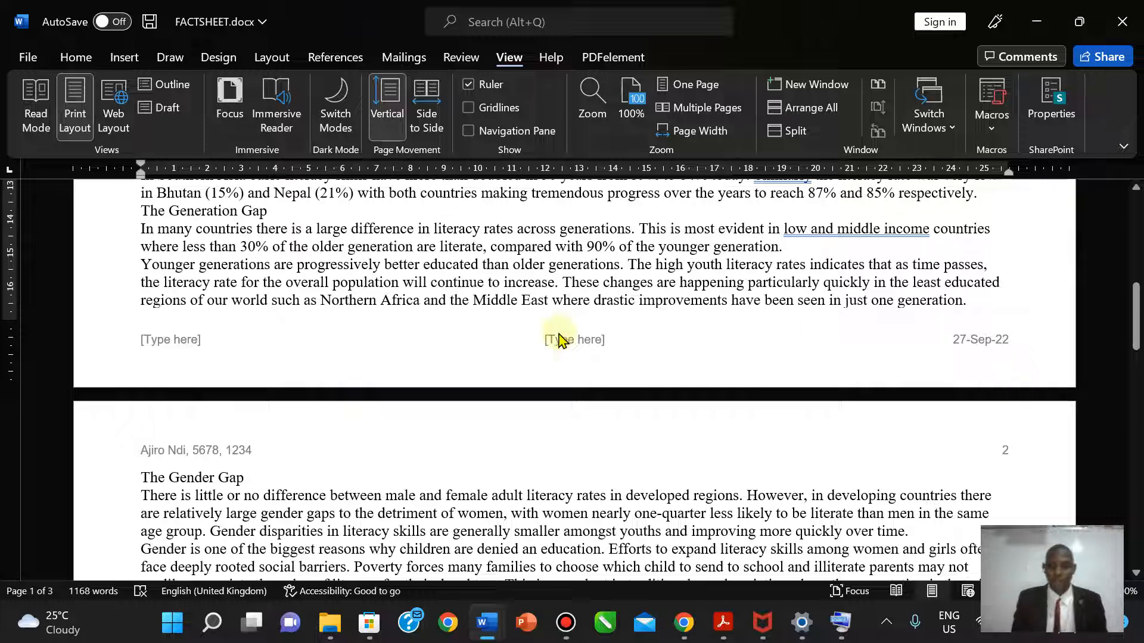
# - Check FACTSHEET's print preview: 3 landscape pages with header and footer
pyautogui.click(27, 57)
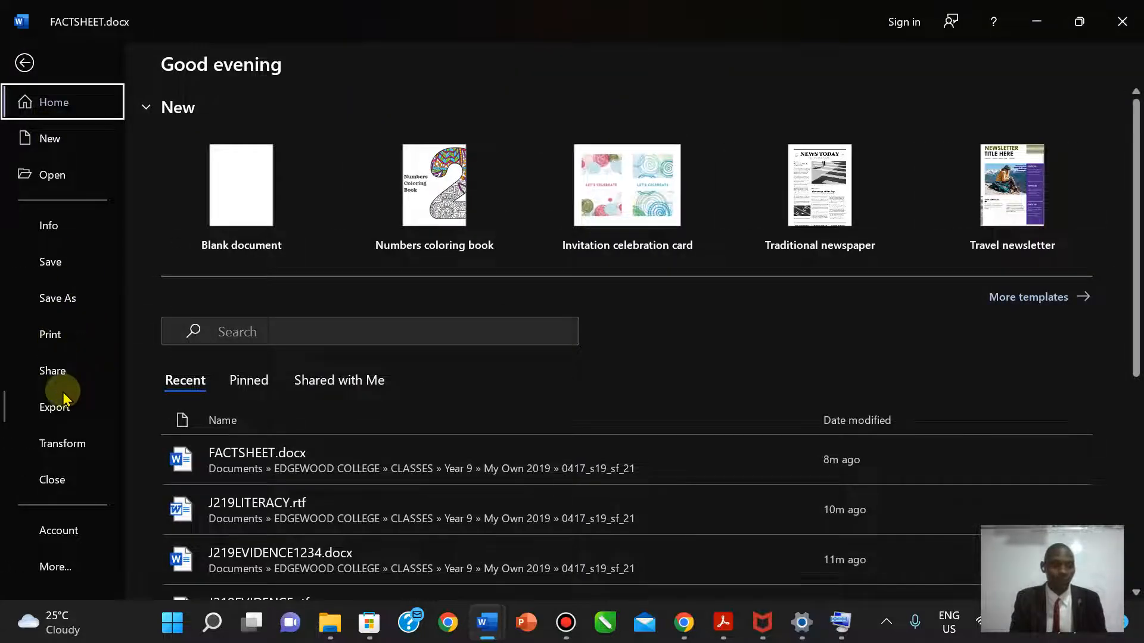
pyautogui.click(77, 322)
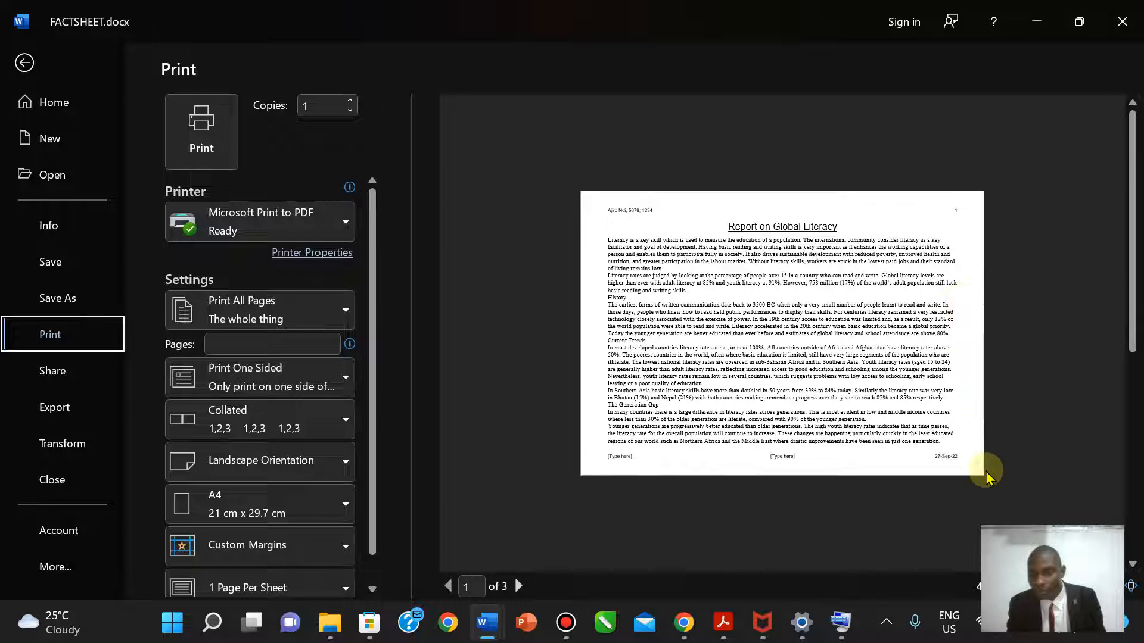
pyautogui.click(24, 62)
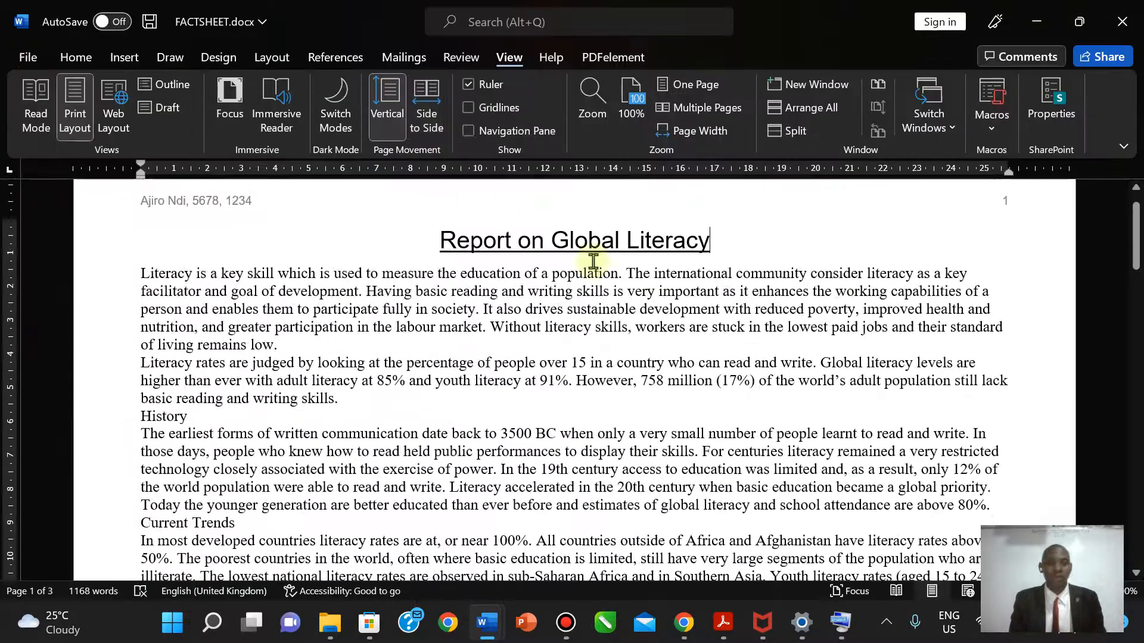
pyautogui.click(725, 623)
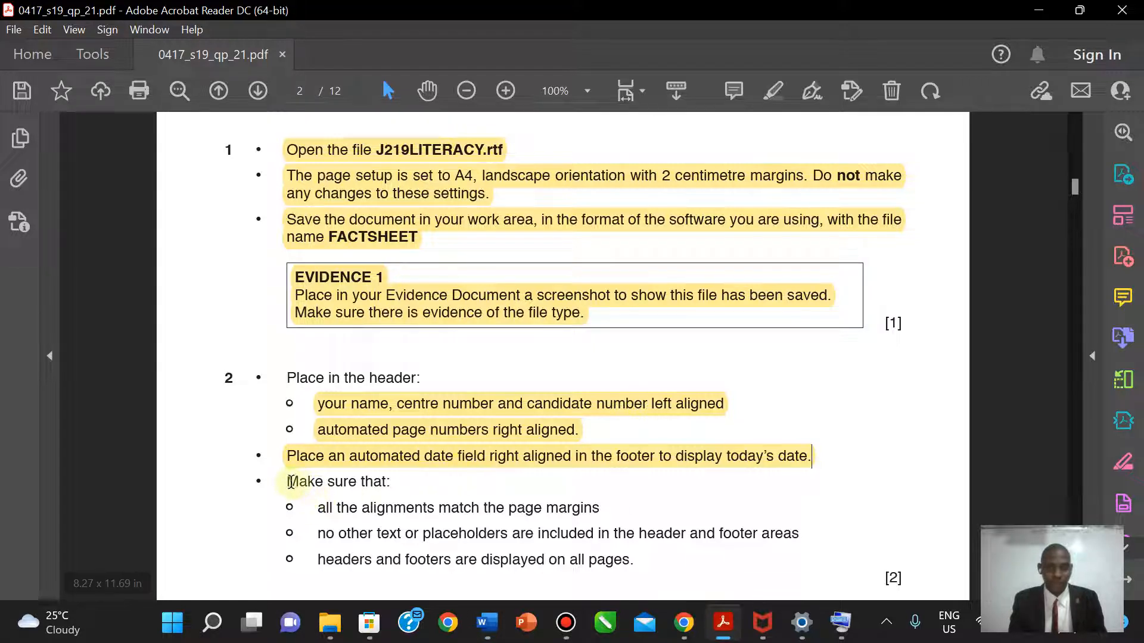
# - Highlight 'Make sure that:' and the page-margin alignment bullet in yellow
pyautogui.moveTo(285, 480); pyautogui.dragTo(617, 500)
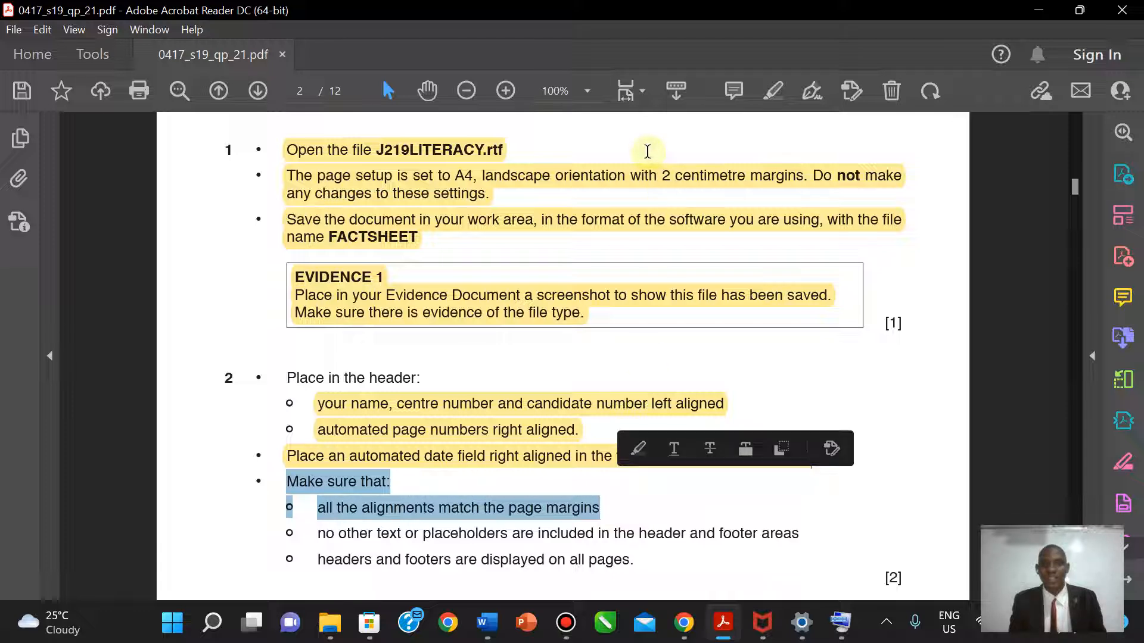
pyautogui.click(773, 90)
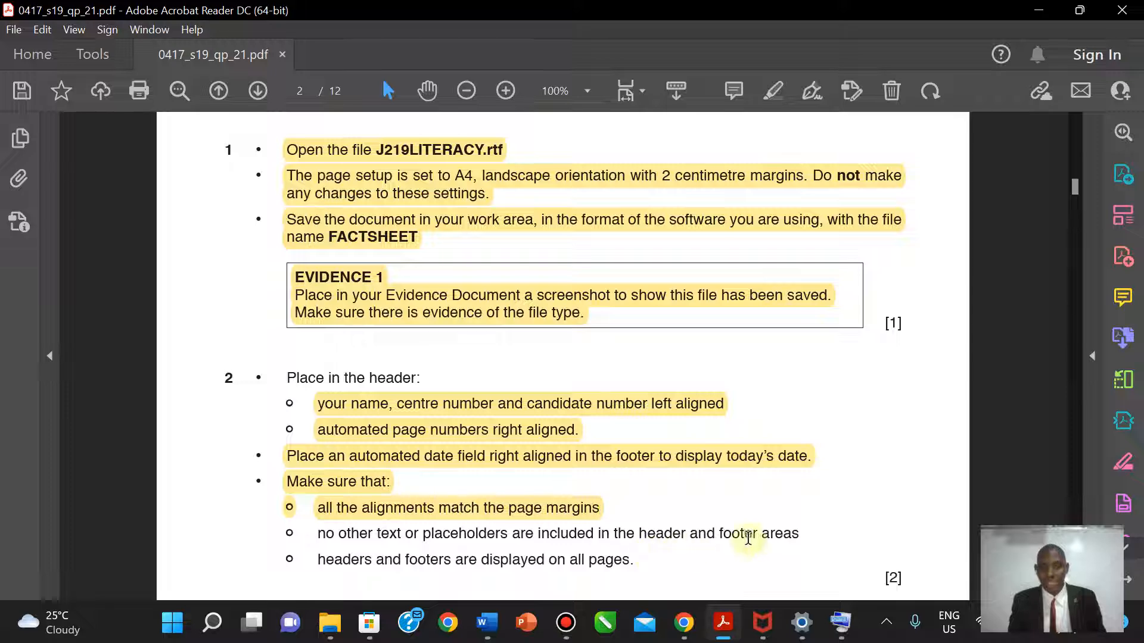
pyautogui.moveTo(486, 622)
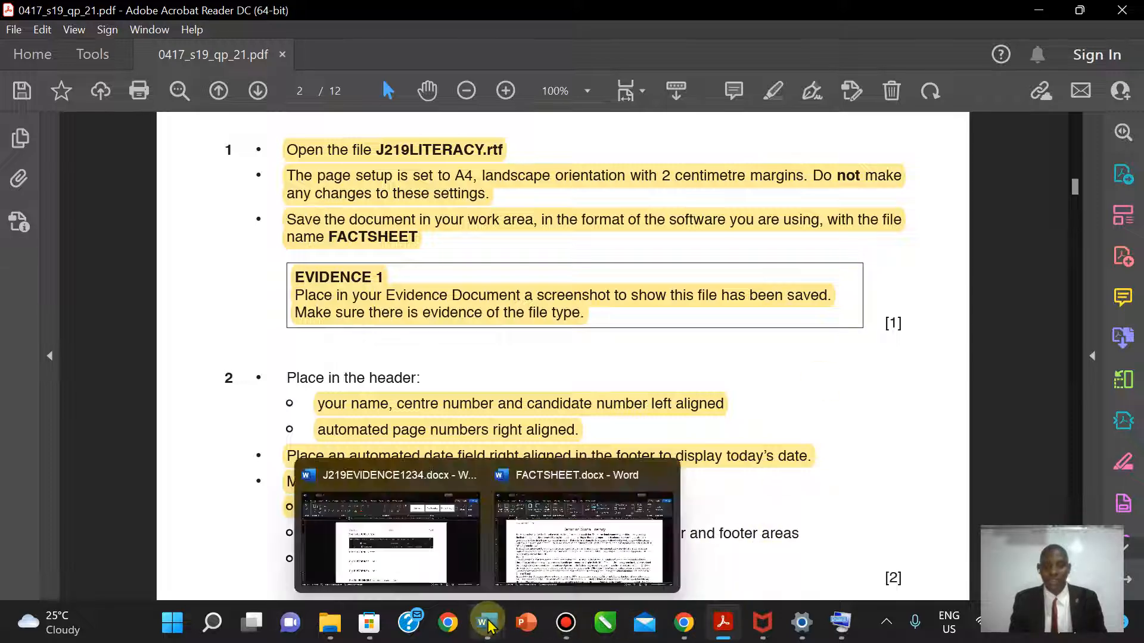
pyautogui.click(602, 547)
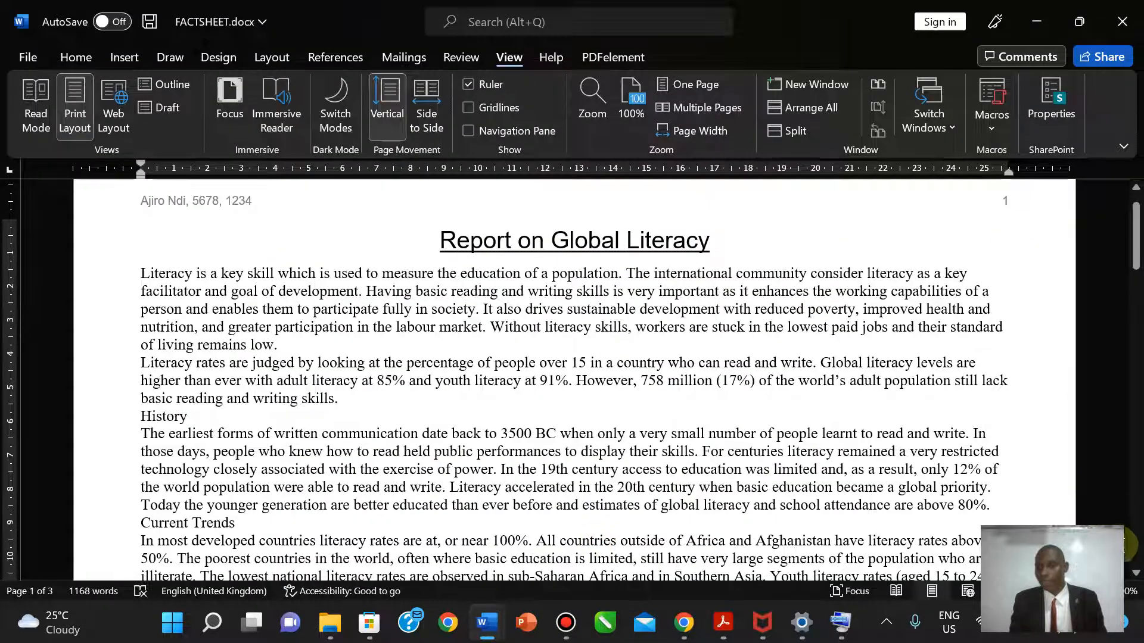
# - Delete the centre and left [Type here] footer placeholders, leaving only 27-Sep-22
pyautogui.scroll(-5, 1137, 577)
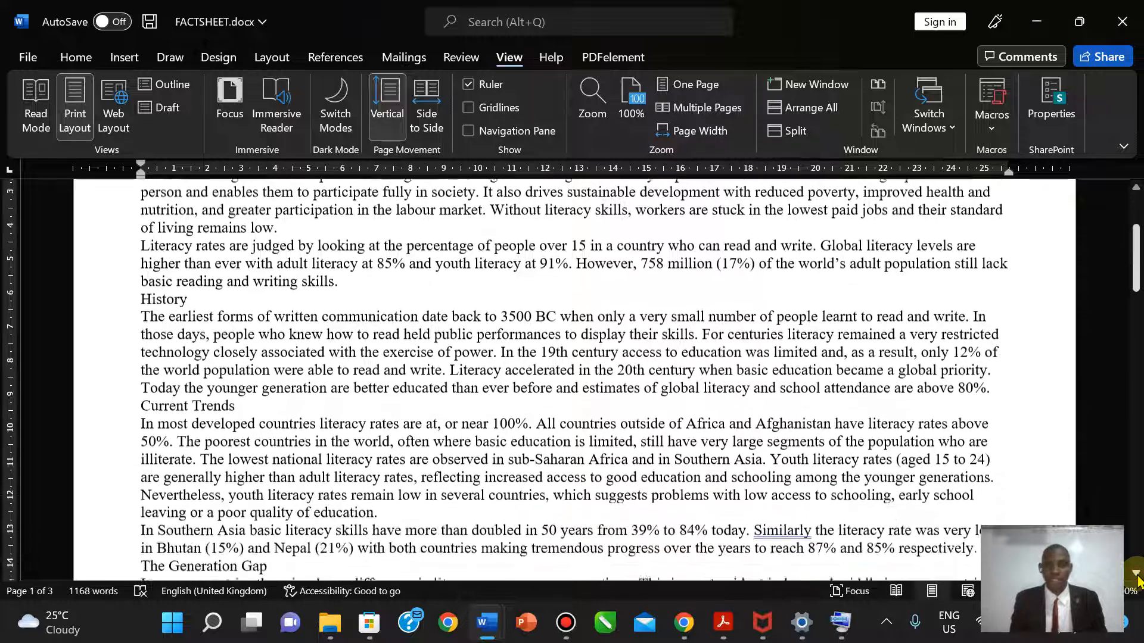
pyautogui.keyDown('ctrl'); pyautogui.scroll(-3, 1137, 576); pyautogui.keyUp('ctrl')
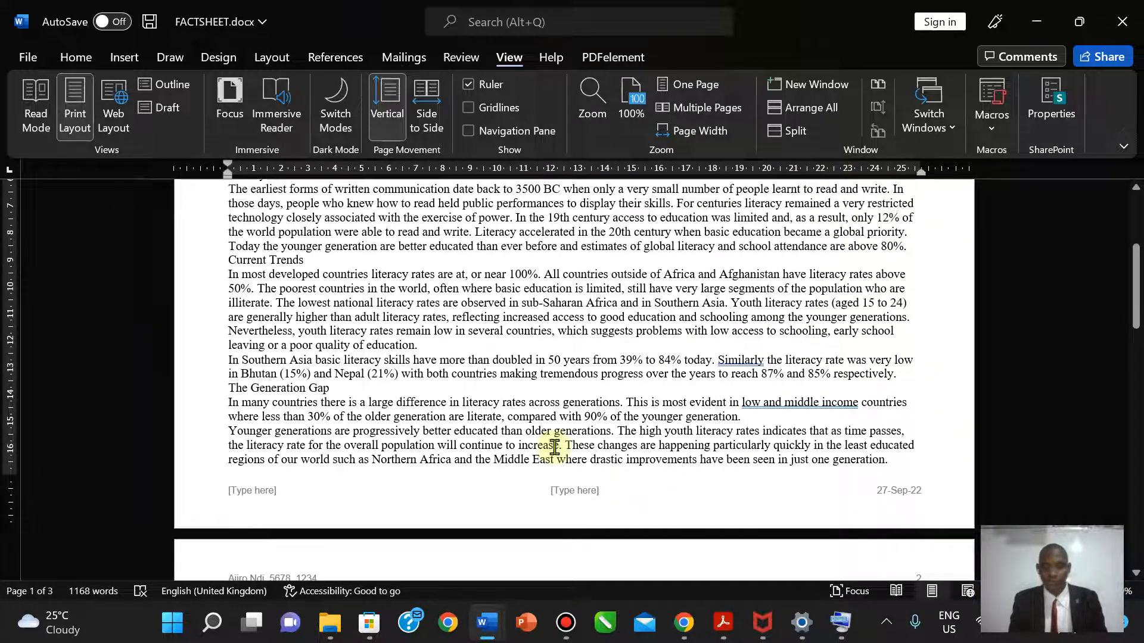
pyautogui.doubleClick(597, 494)
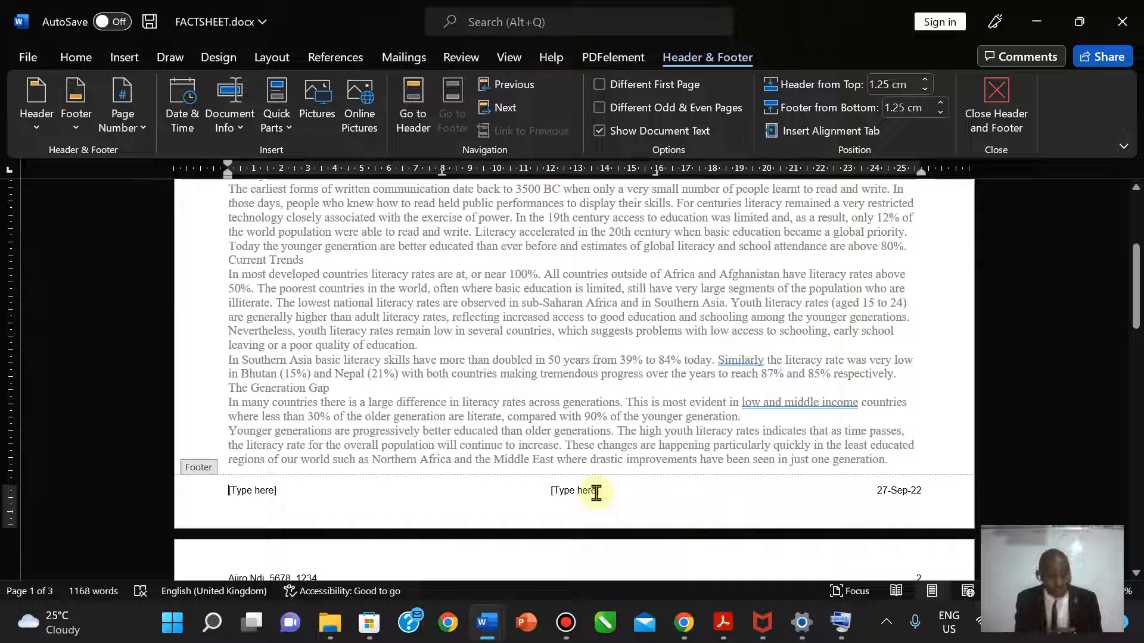
pyautogui.click(596, 493)
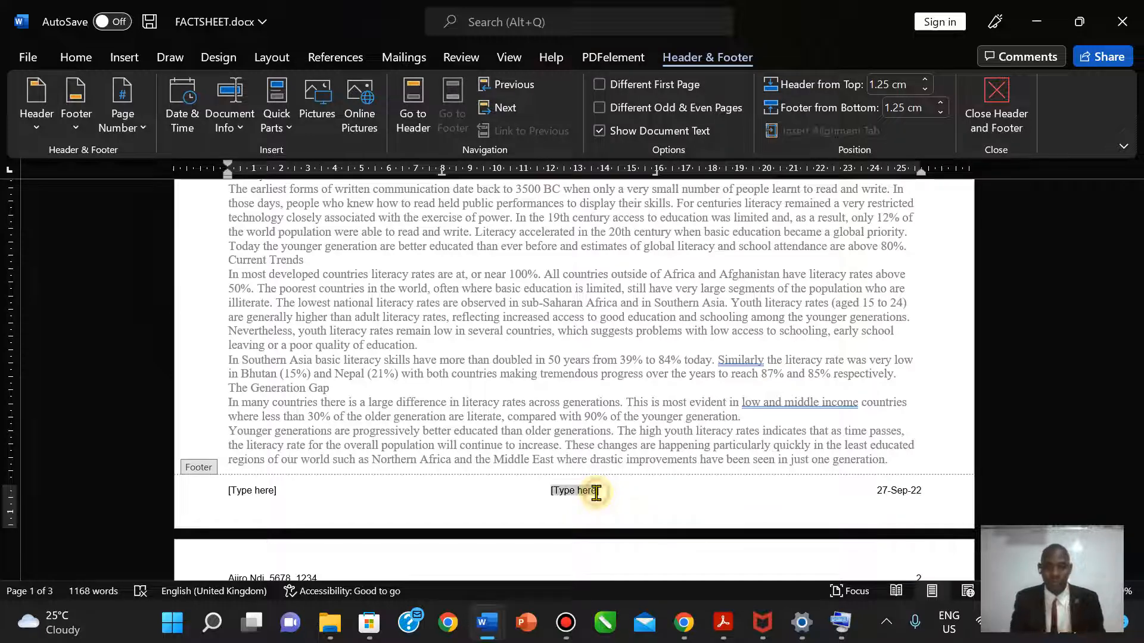
pyautogui.press('Delete')
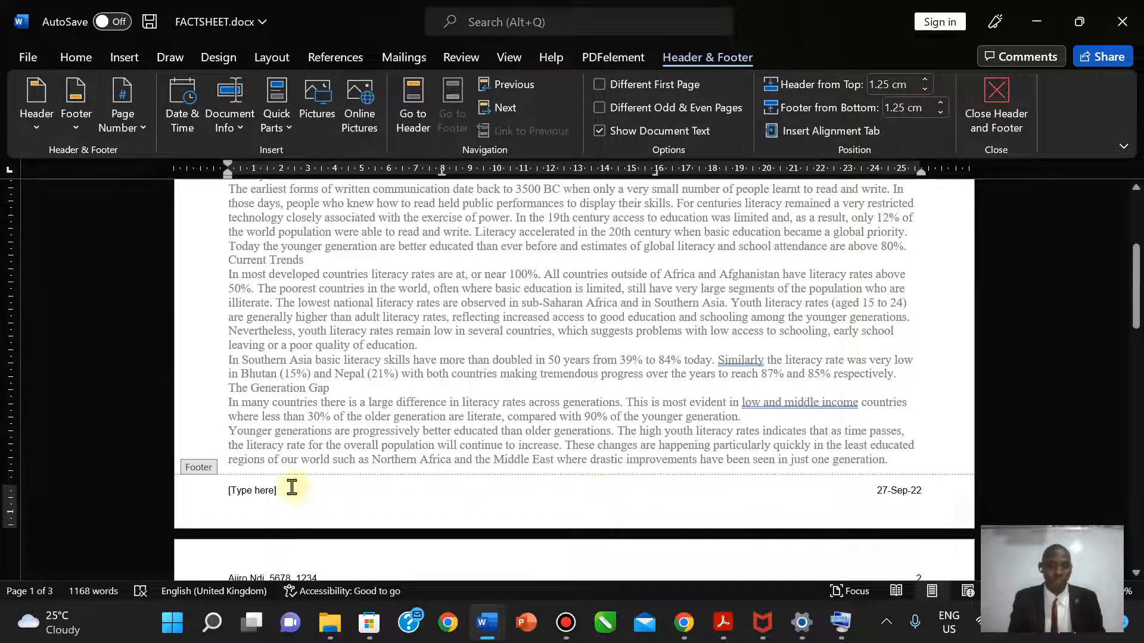
pyautogui.click(259, 493)
pyautogui.press('Delete')
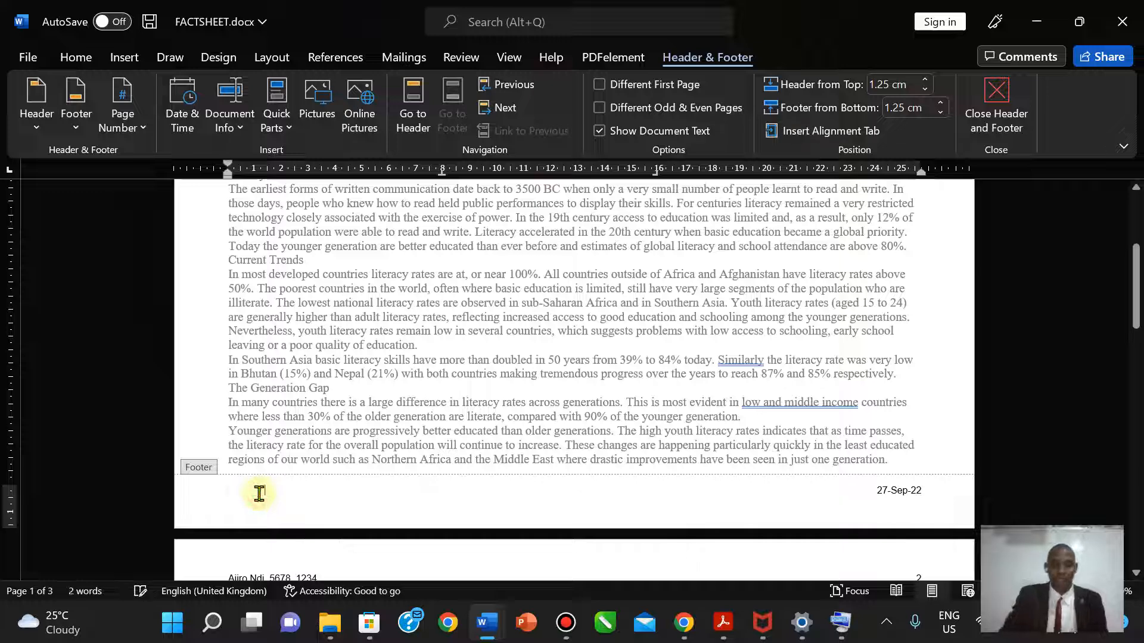
pyautogui.click(996, 108)
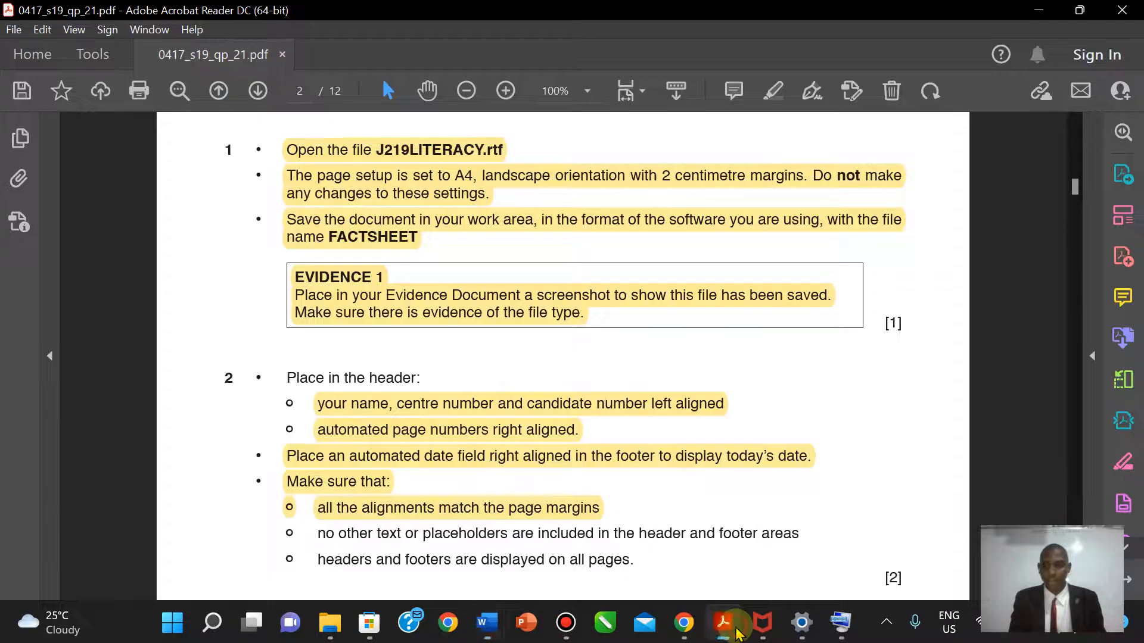
pyautogui.click(723, 622)
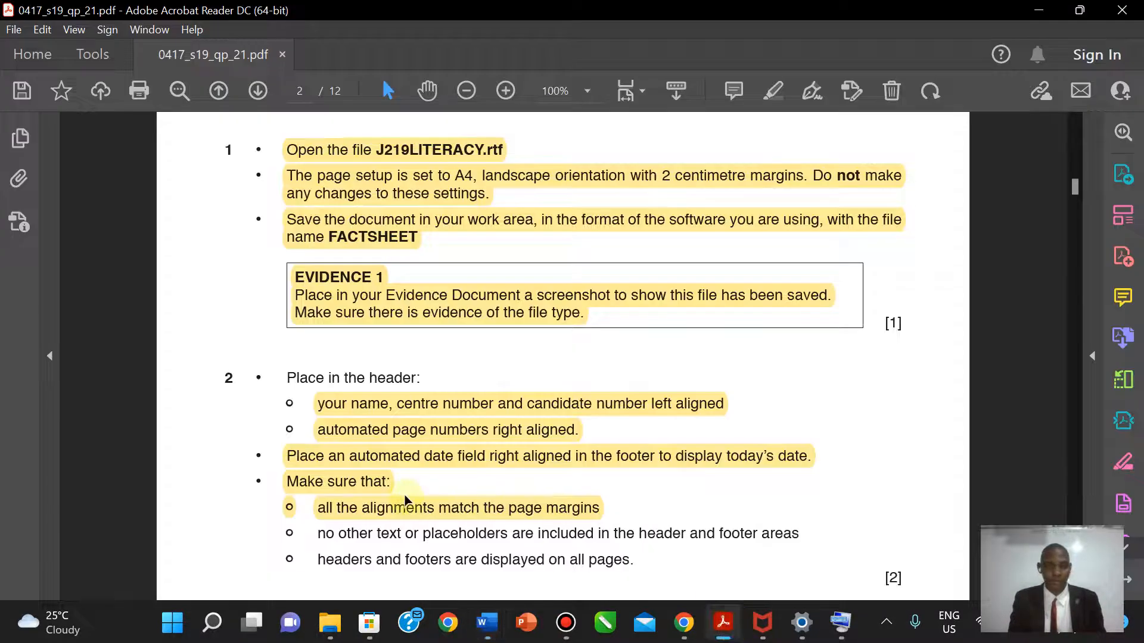
# - Highlight the bullet about no extra text or placeholders in header and footer areas
pyautogui.moveTo(320, 535); pyautogui.dragTo(789, 541)
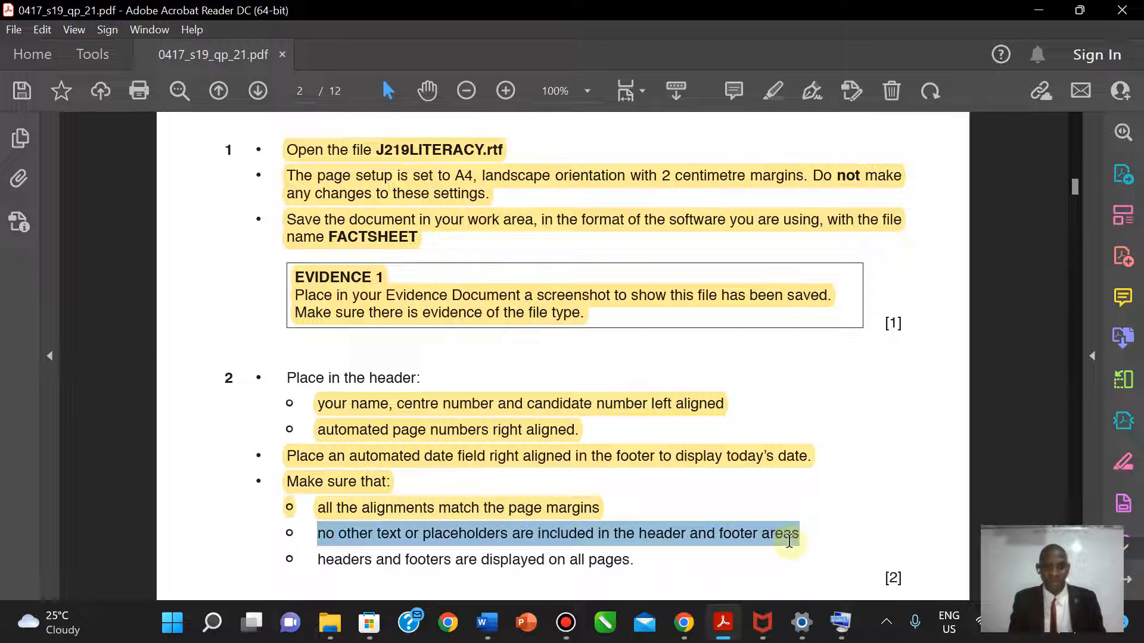
pyautogui.moveTo(789, 541); pyautogui.dragTo(791, 540)
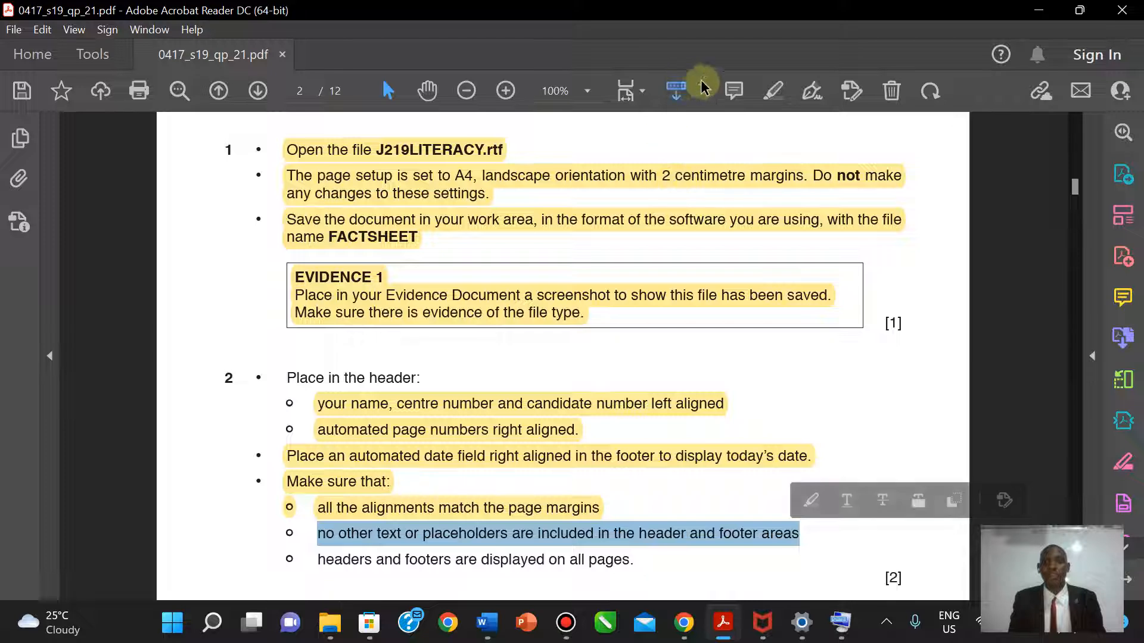
pyautogui.click(773, 90)
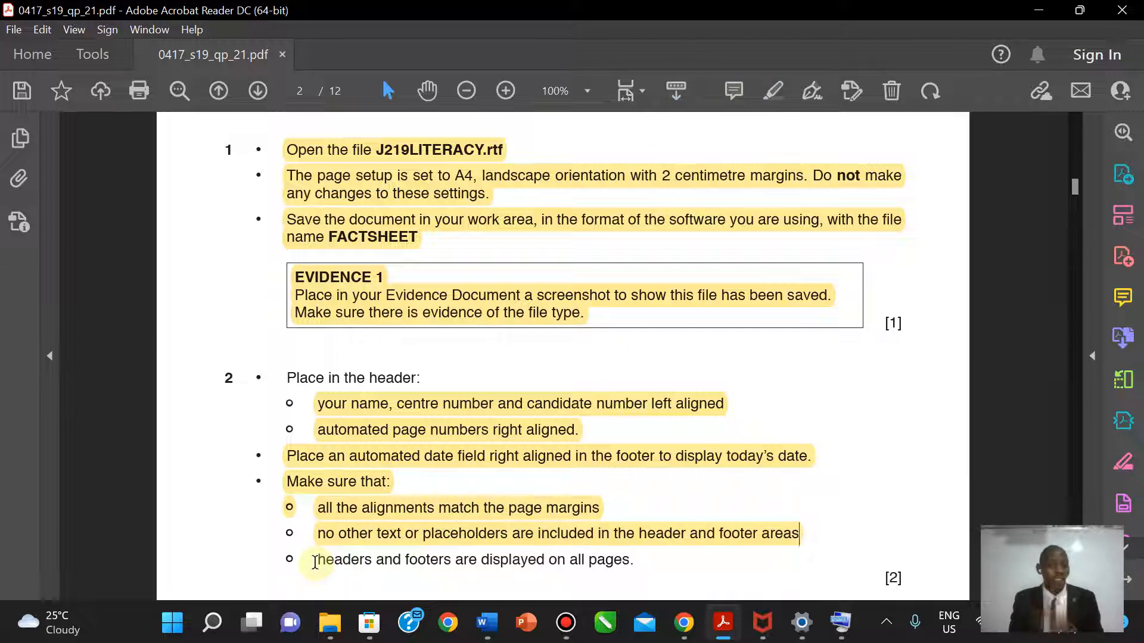
# - Highlight the bullet requiring headers and footers on all pages
pyautogui.moveTo(367, 560); pyautogui.dragTo(638, 558)
pyautogui.click(773, 91)
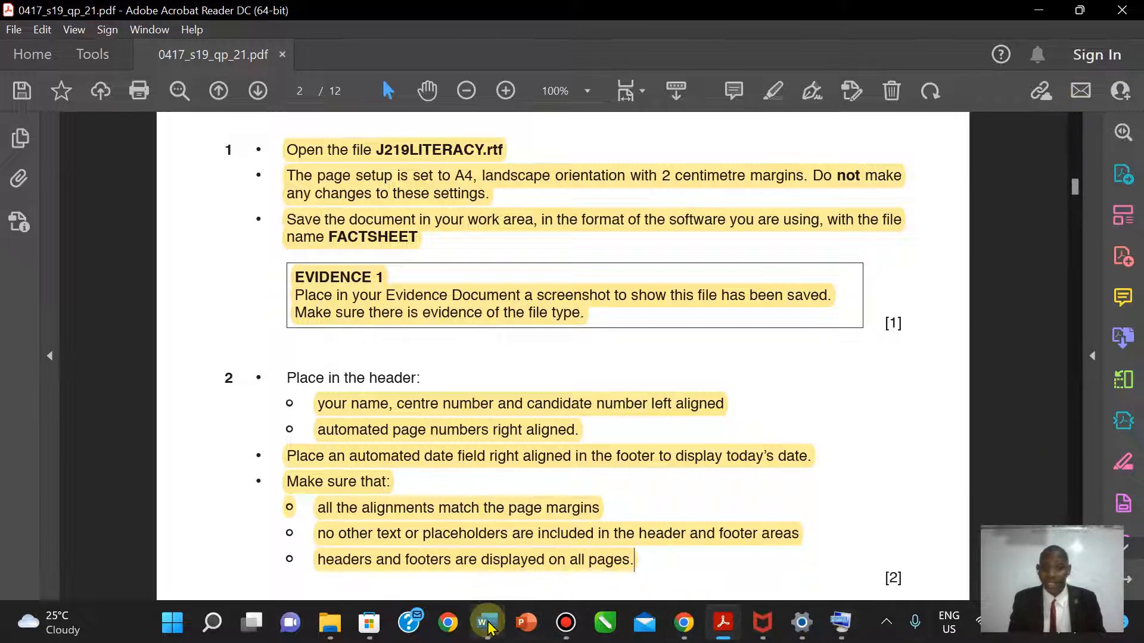
pyautogui.moveTo(486, 623)
pyautogui.click(558, 578)
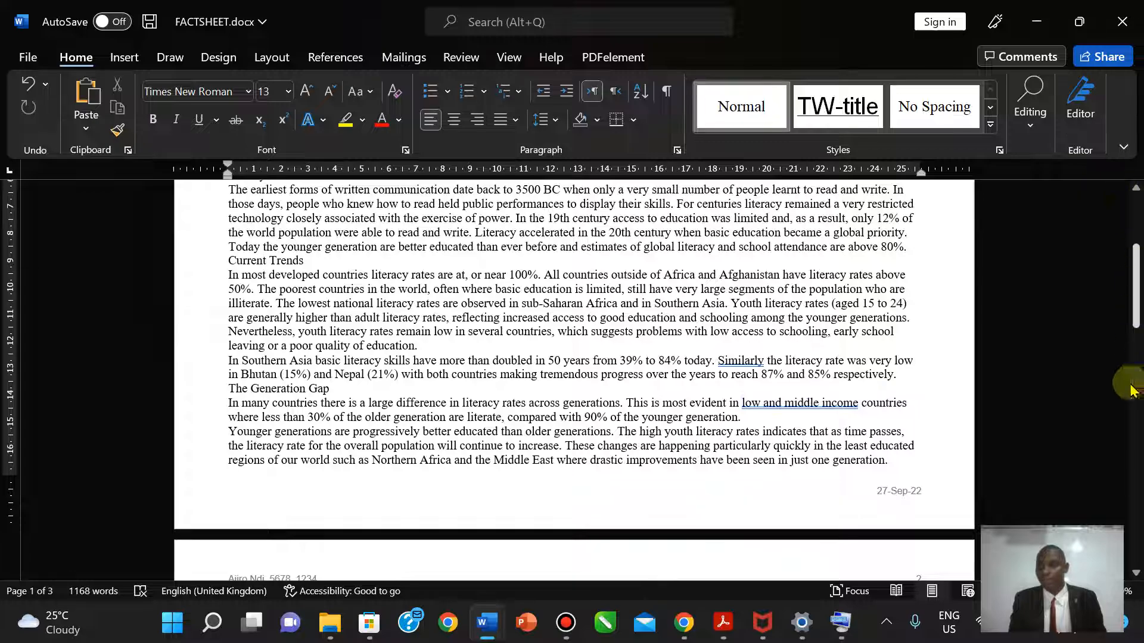
pyautogui.moveTo(1137, 257); pyautogui.dragTo(1135, 210)
pyautogui.moveTo(488, 622)
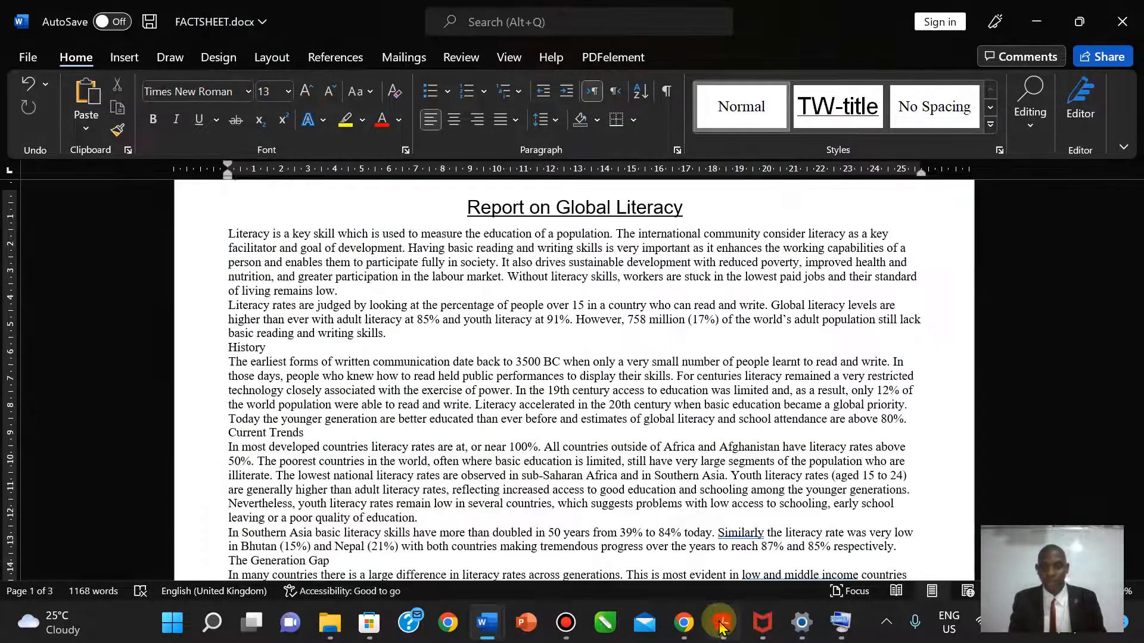
pyautogui.click(723, 623)
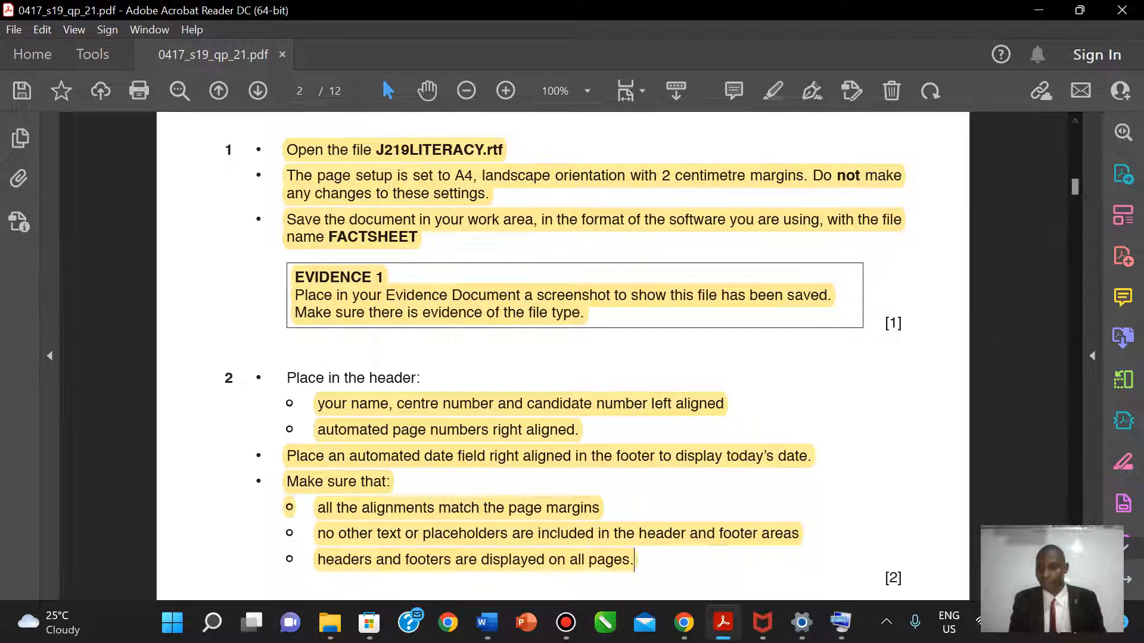
# - Scroll the PDF down to question 3's House style specifications table on page 3
pyautogui.scroll(-2, 563, 358)
pyautogui.scroll(-15, 563, 358)
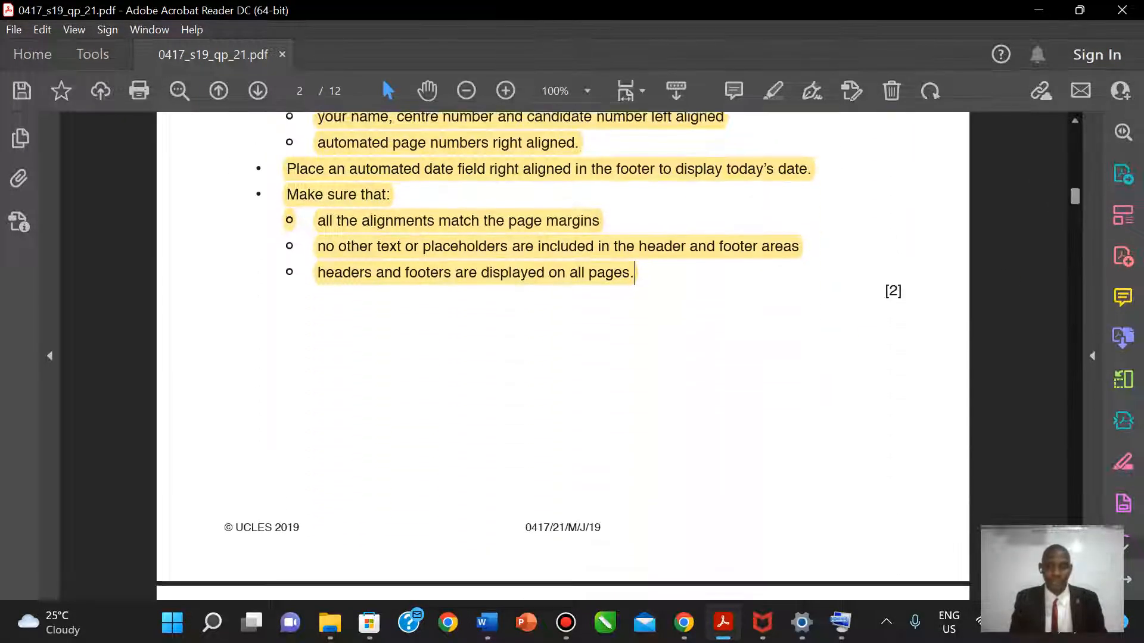
pyautogui.scroll(-2, 563, 357)
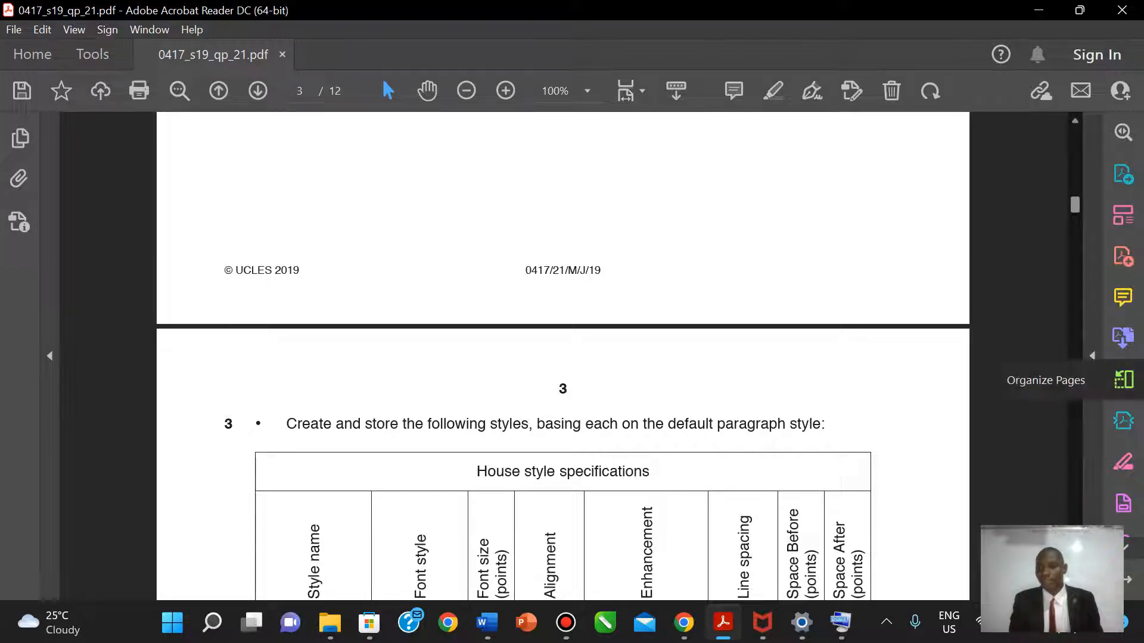
pyautogui.scroll(-1, 563, 357)
pyautogui.scroll(-3, 563, 358)
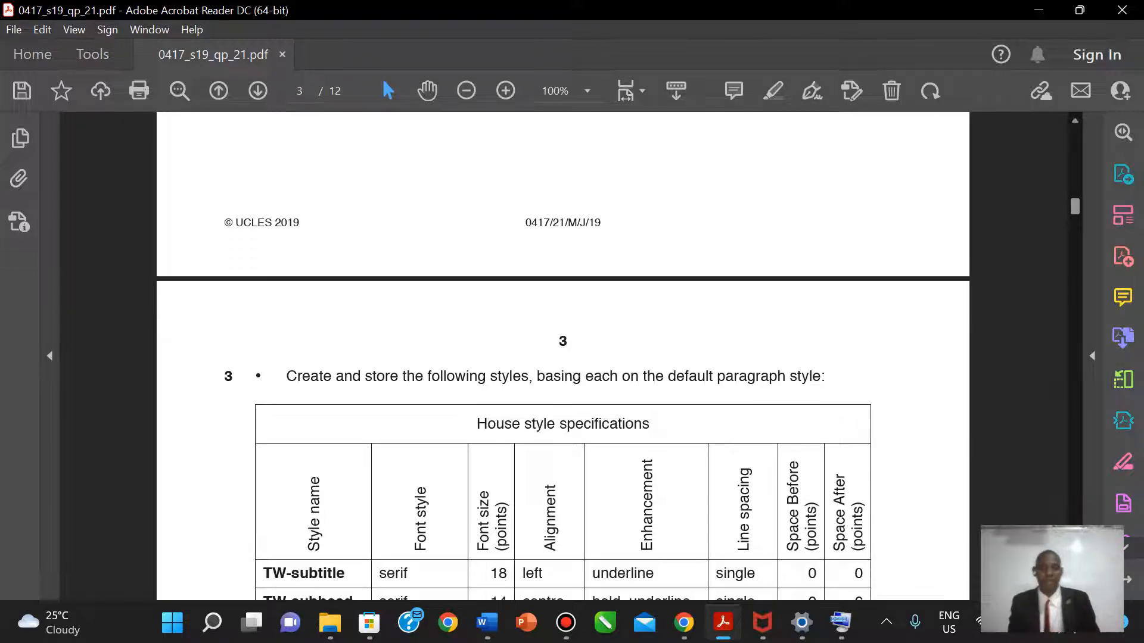
pyautogui.scroll(-2, 563, 357)
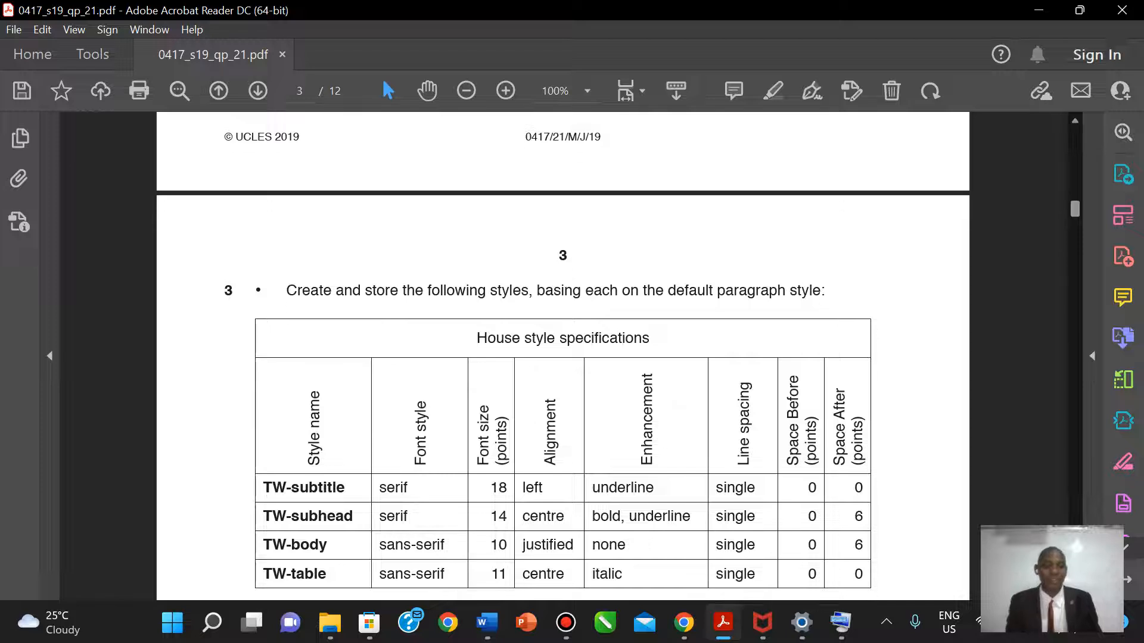
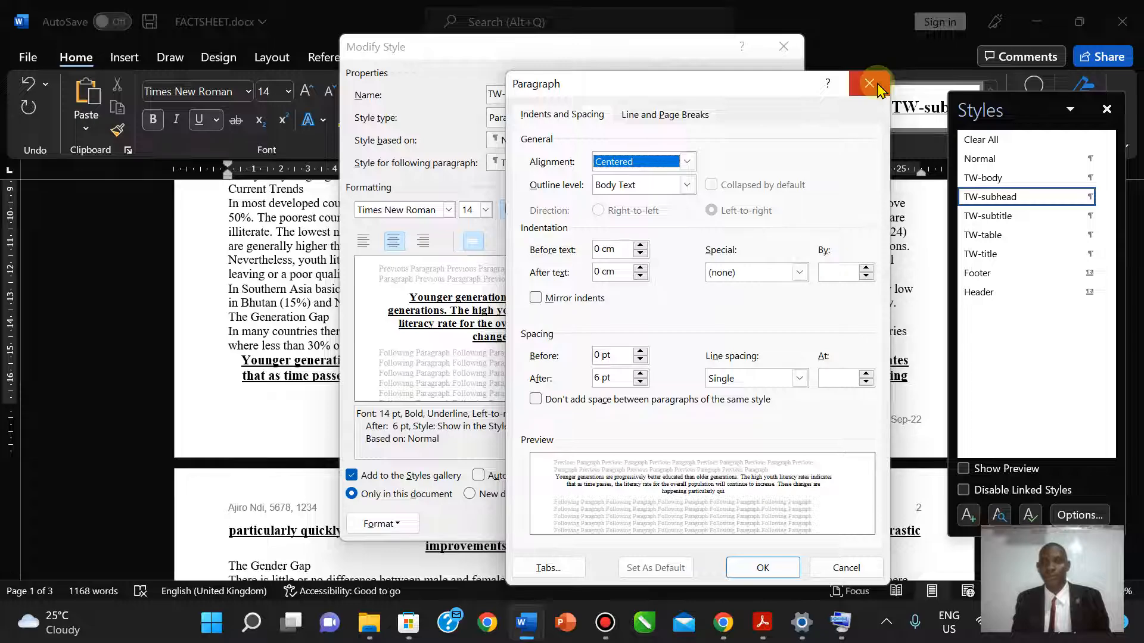
# - Place TW-subhead's paragraph settings beside its Modify Style window
pyautogui.click(877, 88)
pyautogui.moveTo(613, 44); pyautogui.dragTo(310, 76)
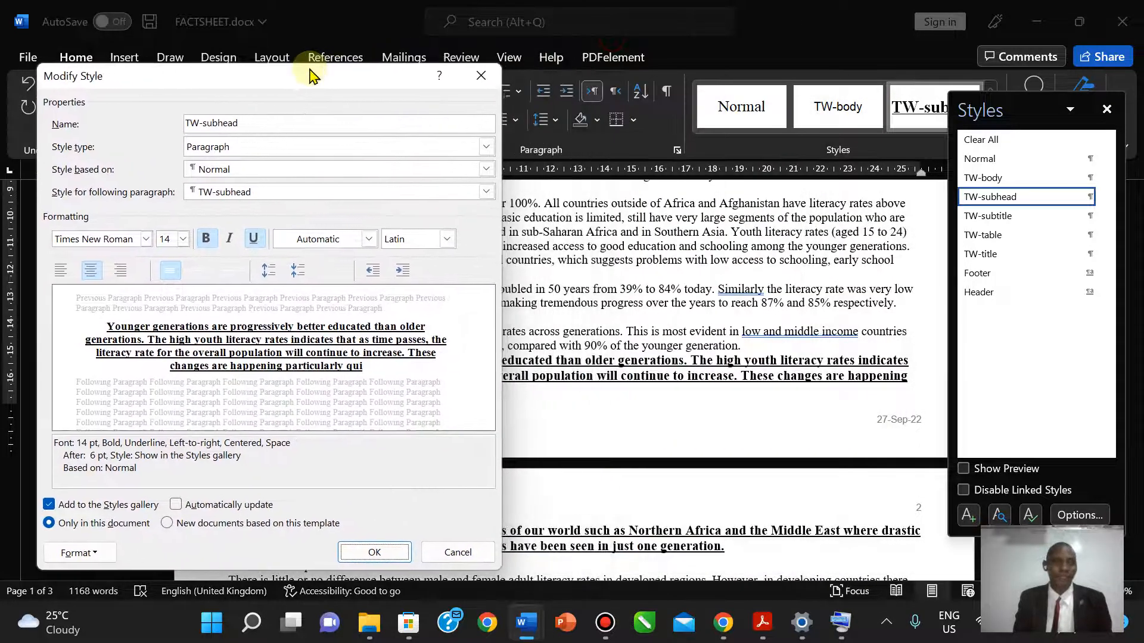
pyautogui.click(77, 552)
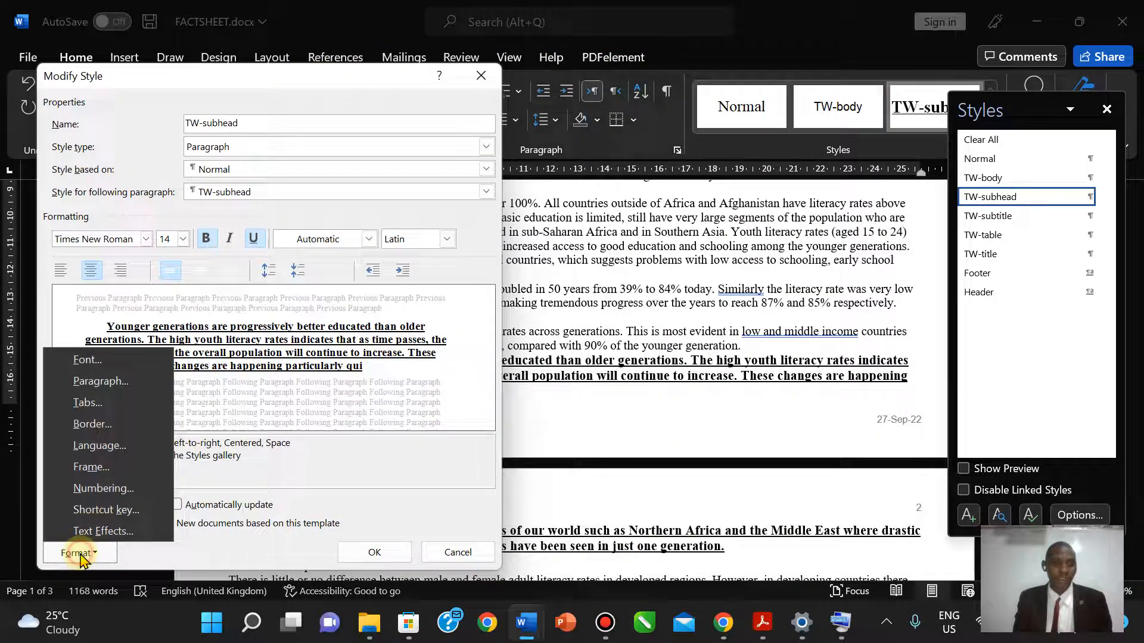
pyautogui.click(114, 382)
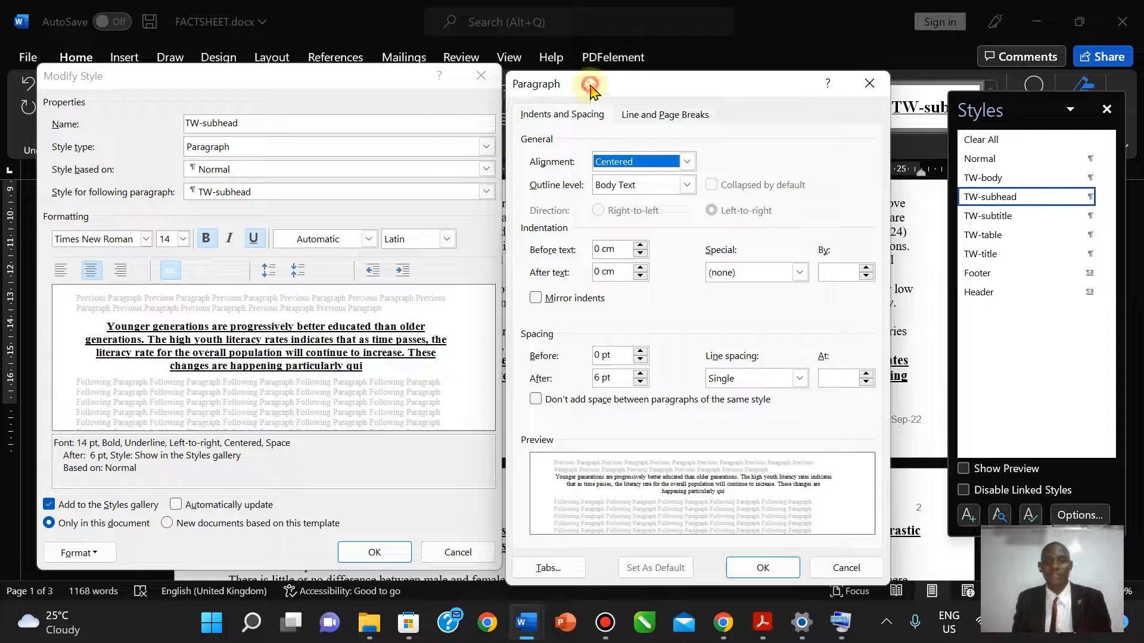
pyautogui.moveTo(591, 88); pyautogui.dragTo(594, 84)
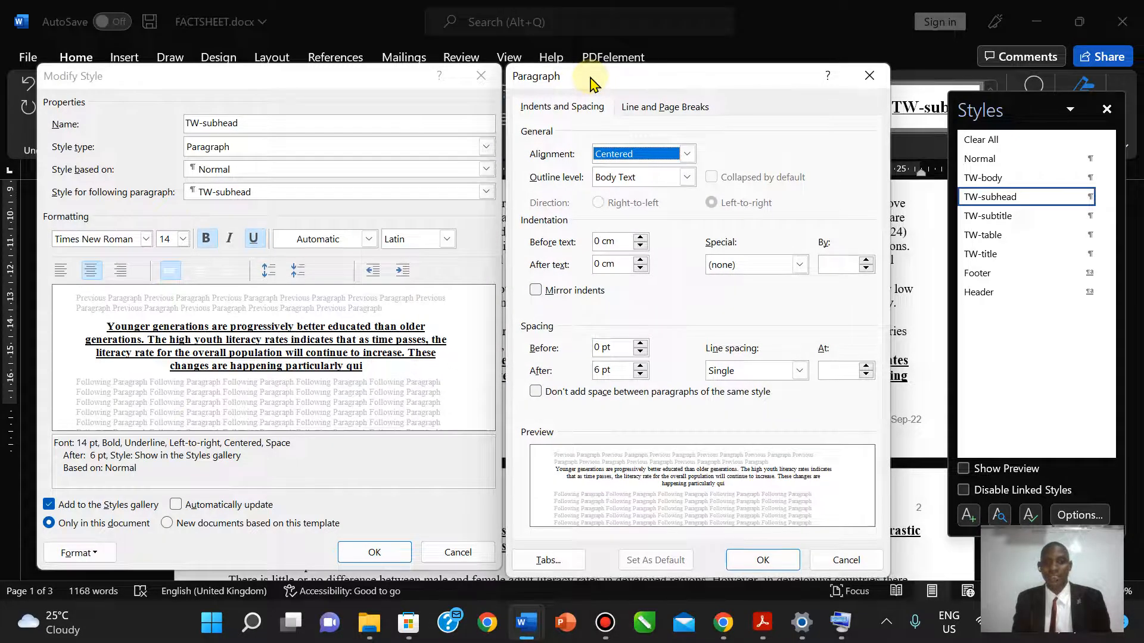
# - Compare the TW-subhead settings against the house style specification table in the PDF
pyautogui.click(764, 623)
pyautogui.click(768, 628)
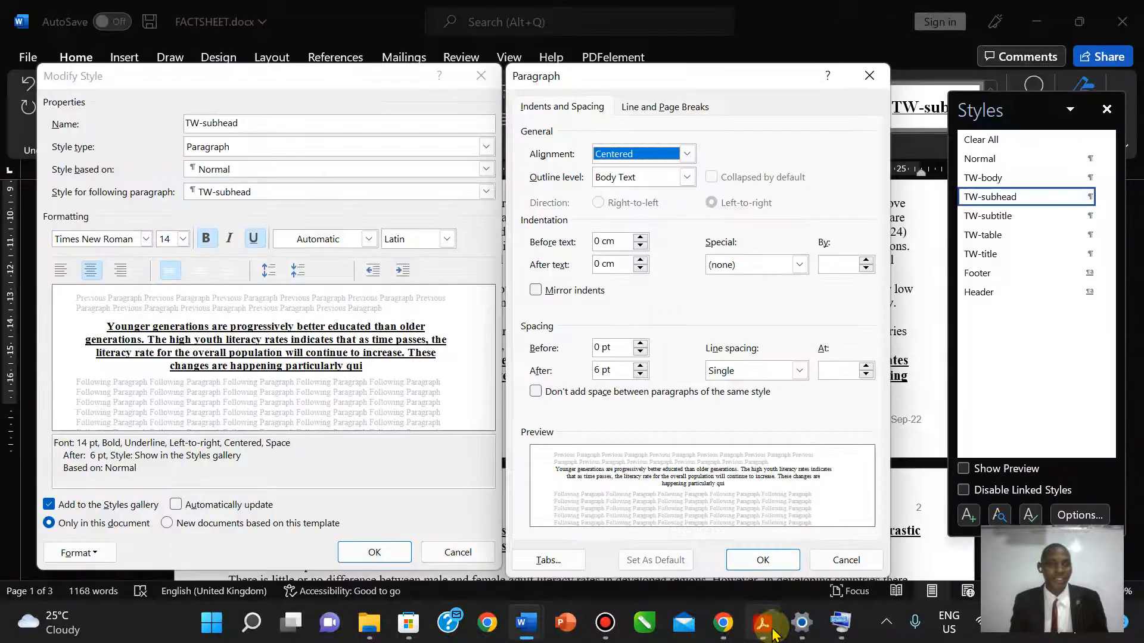
pyautogui.click(769, 629)
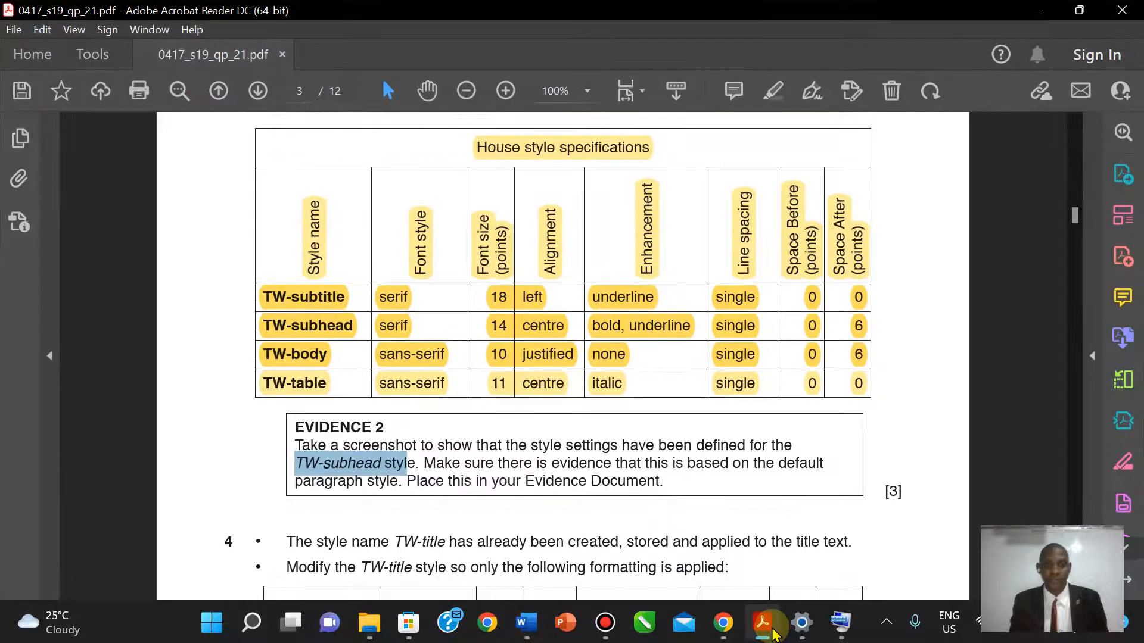
pyautogui.click(769, 629)
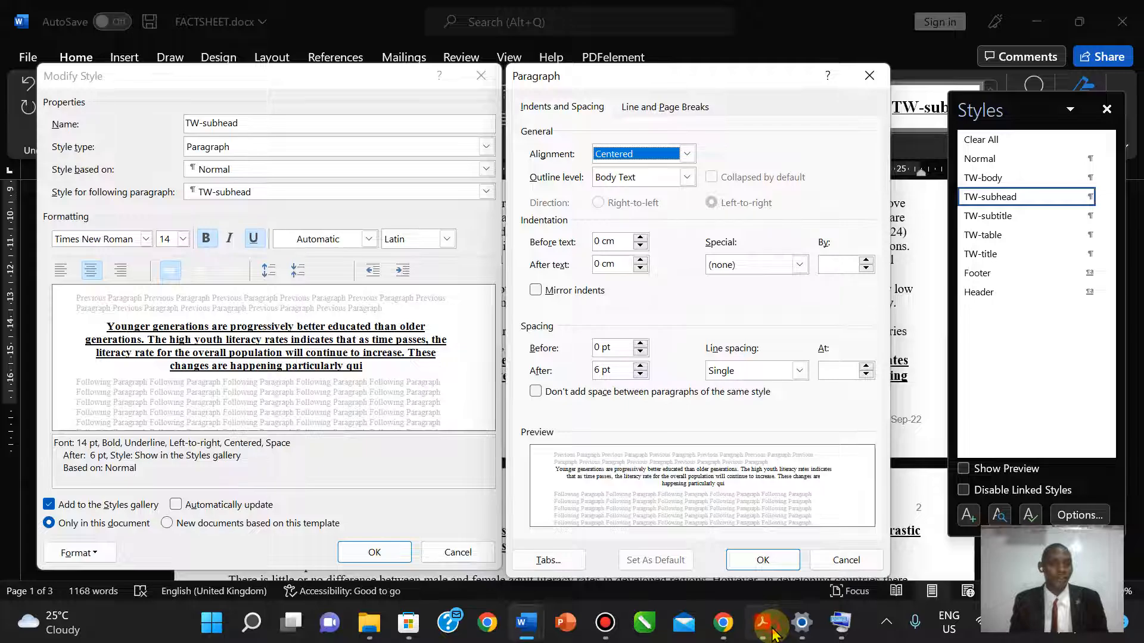
pyautogui.click(769, 629)
pyautogui.click(768, 628)
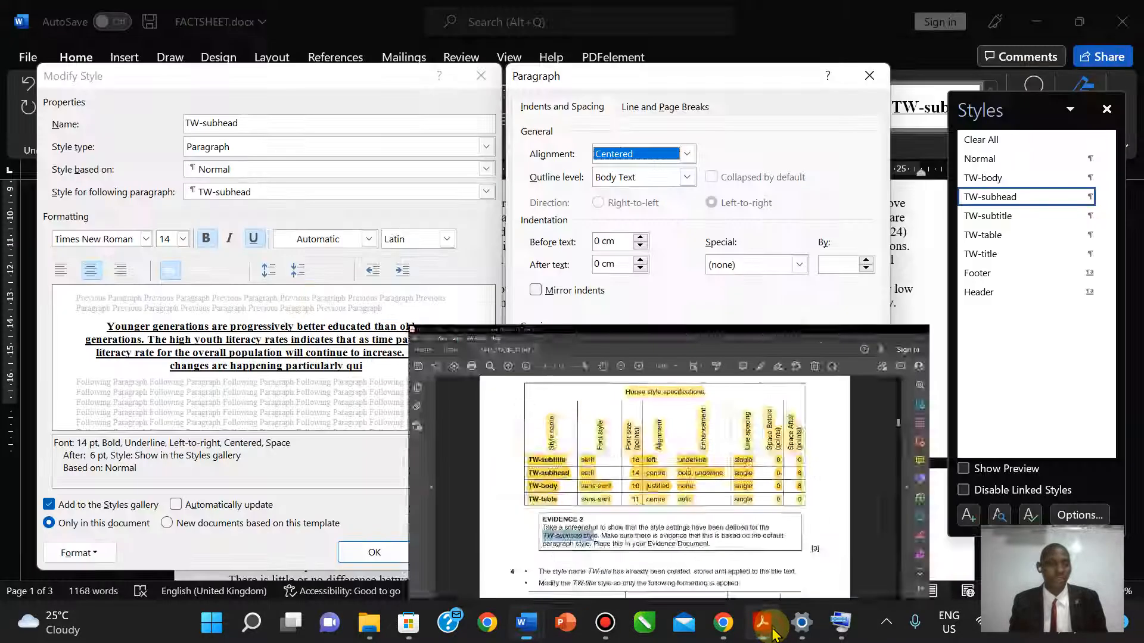
pyautogui.click(768, 628)
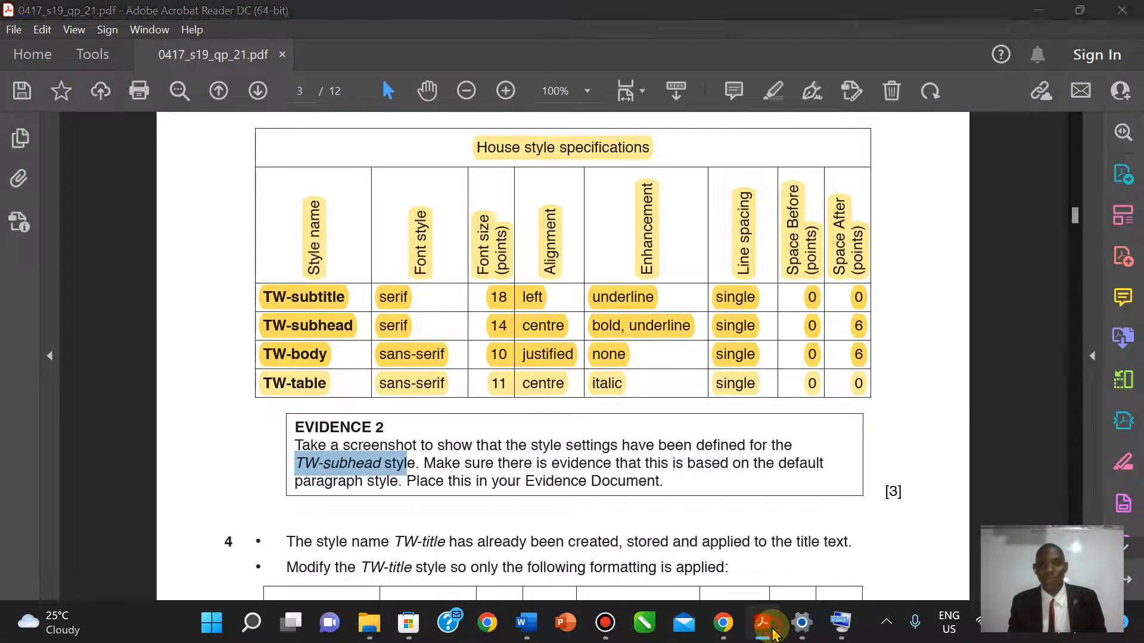
pyautogui.click(773, 630)
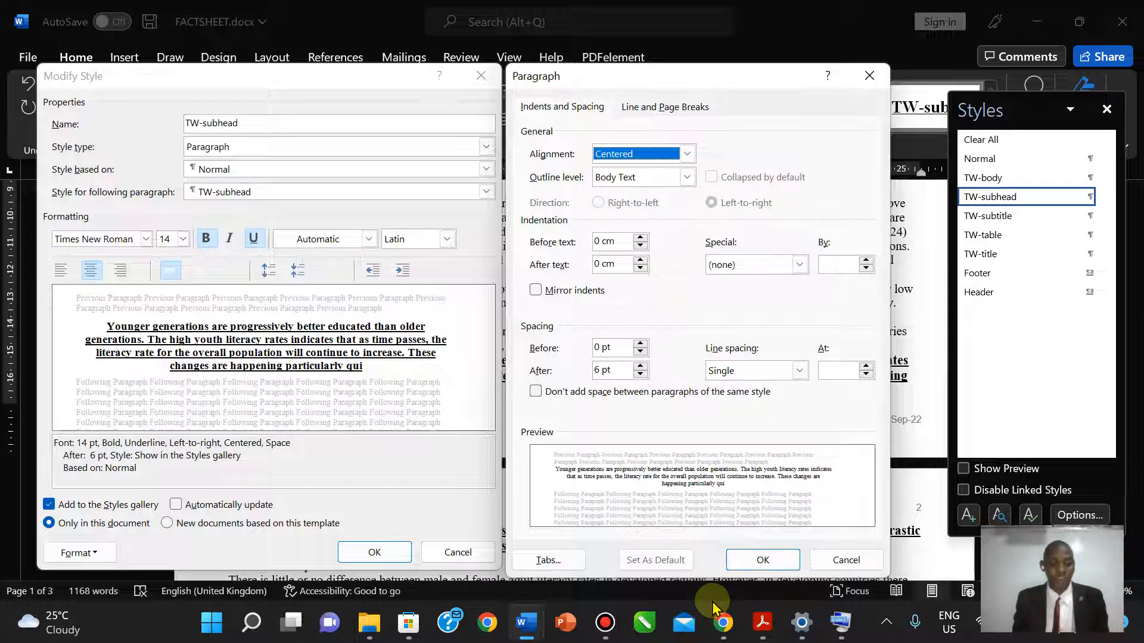
# - Snip both TW-subhead settings windows and save as Screenshot 2022-09-27 184136.png
pyautogui.press('super+shift+s')
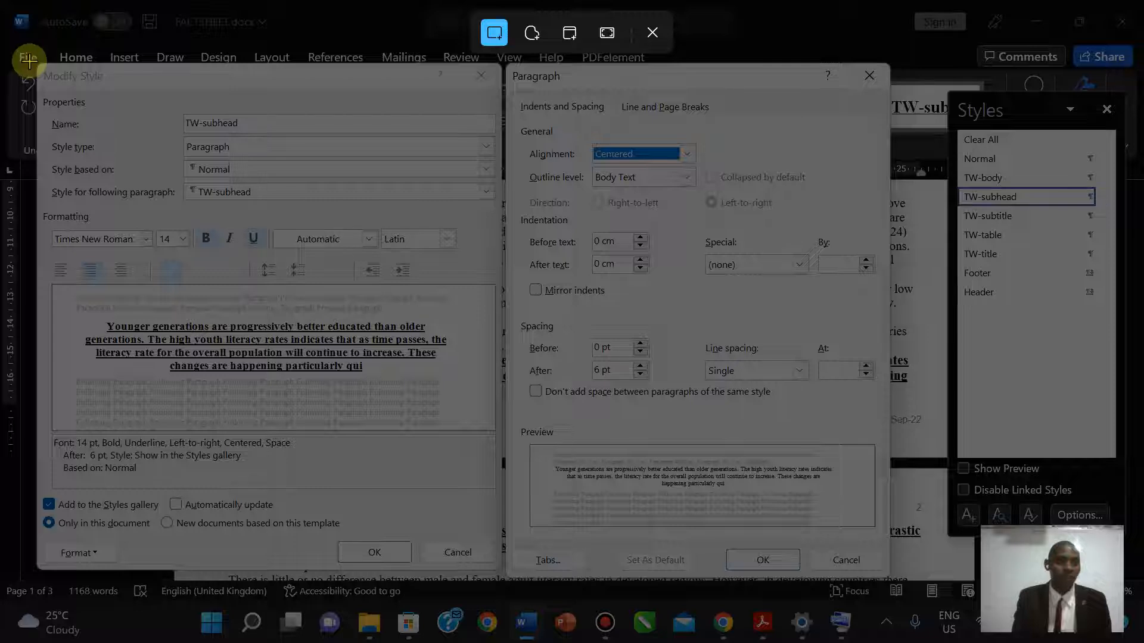
pyautogui.moveTo(28, 58); pyautogui.dragTo(893, 583)
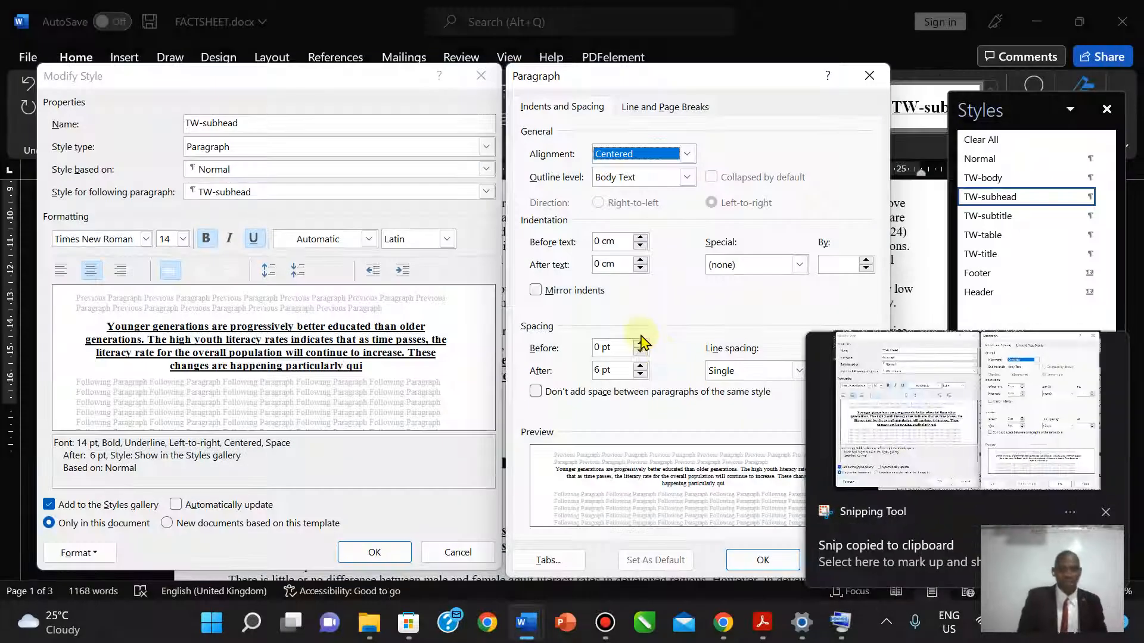
pyautogui.click(910, 419)
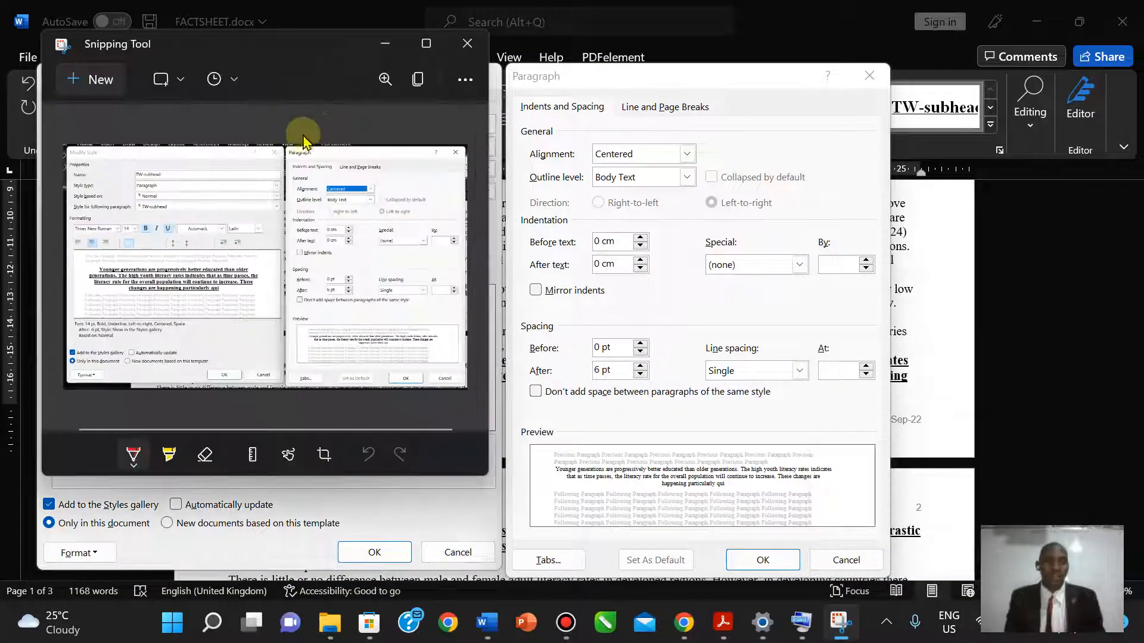
pyautogui.click(465, 79)
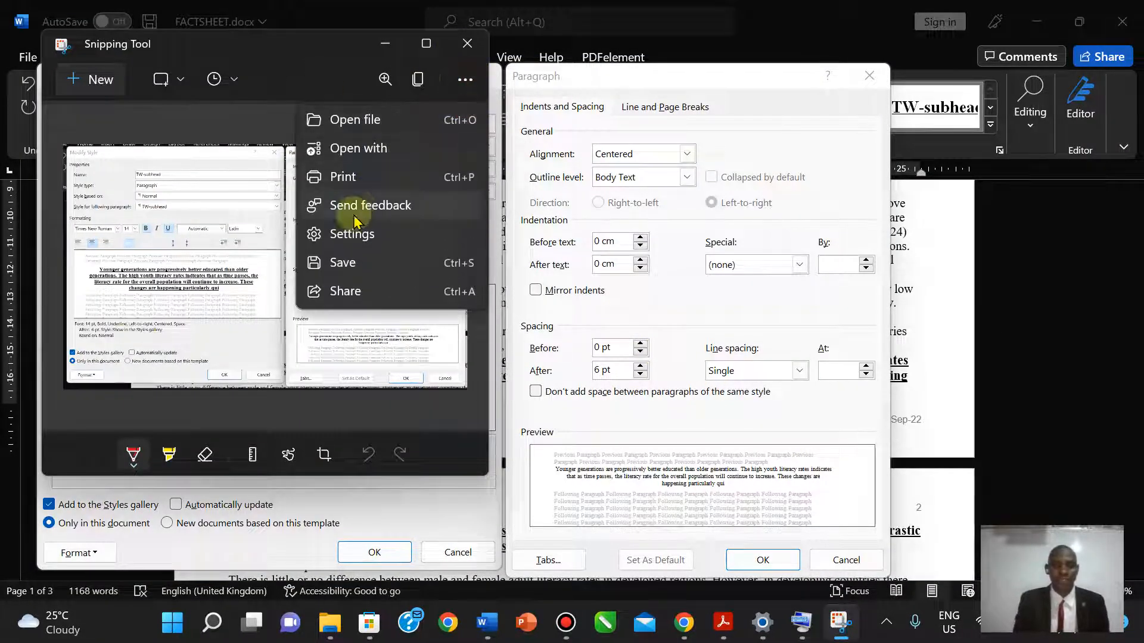
pyautogui.click(338, 263)
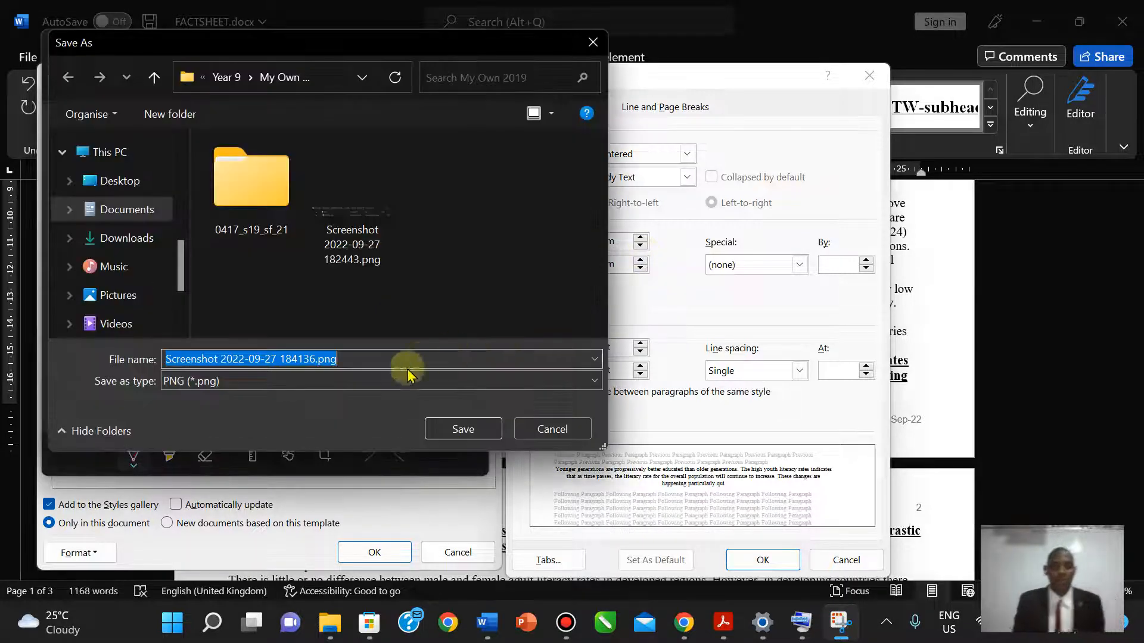
pyautogui.click(458, 430)
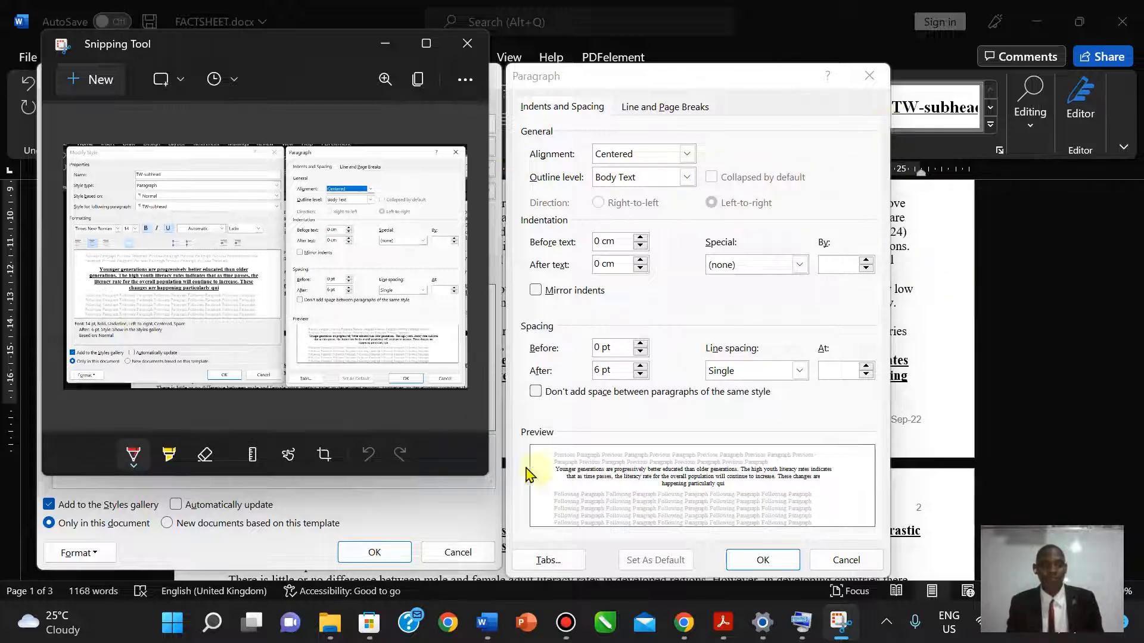
pyautogui.click(467, 43)
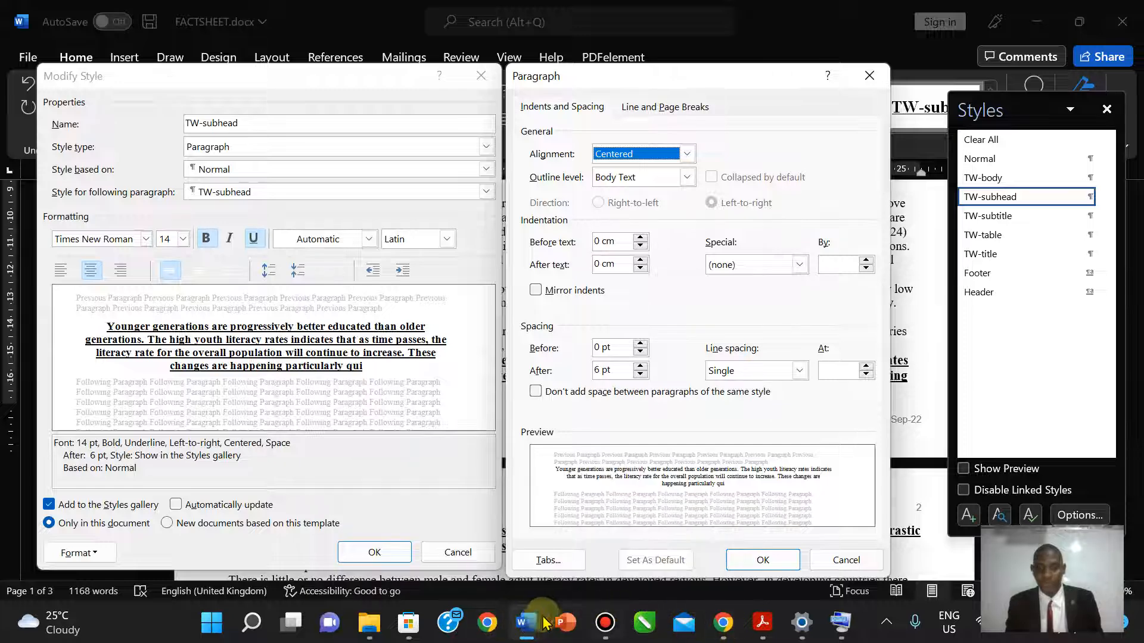
# - Close FACTSHEET's TW-subhead Paragraph and Modify Style dialogs
pyautogui.moveTo(538, 622)
pyautogui.click(441, 524)
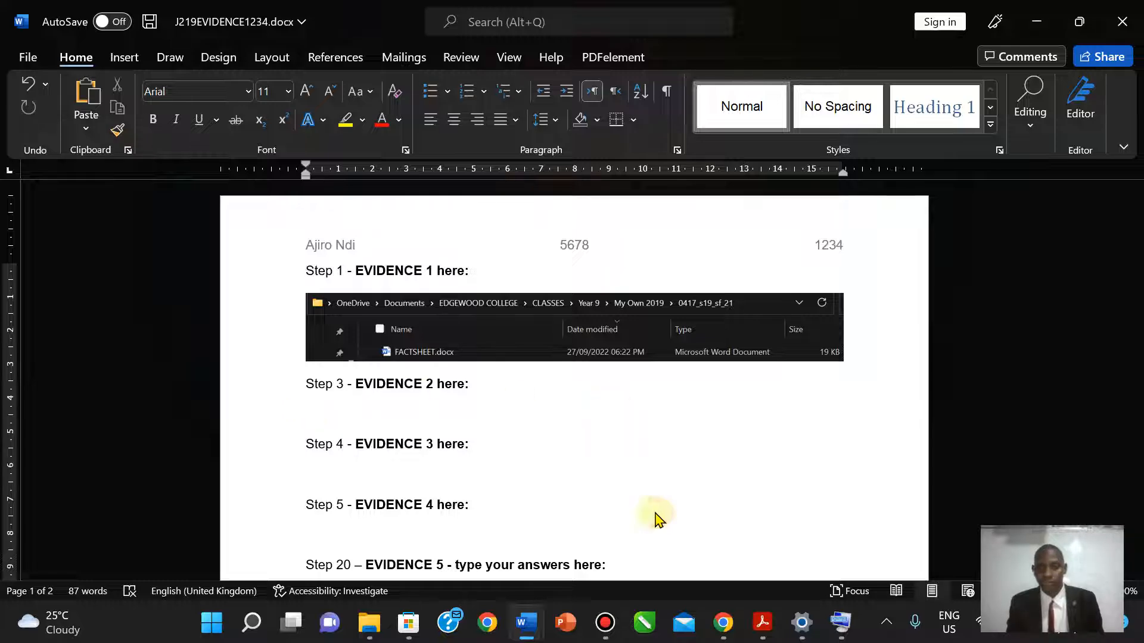
pyautogui.moveTo(528, 623)
pyautogui.click(567, 593)
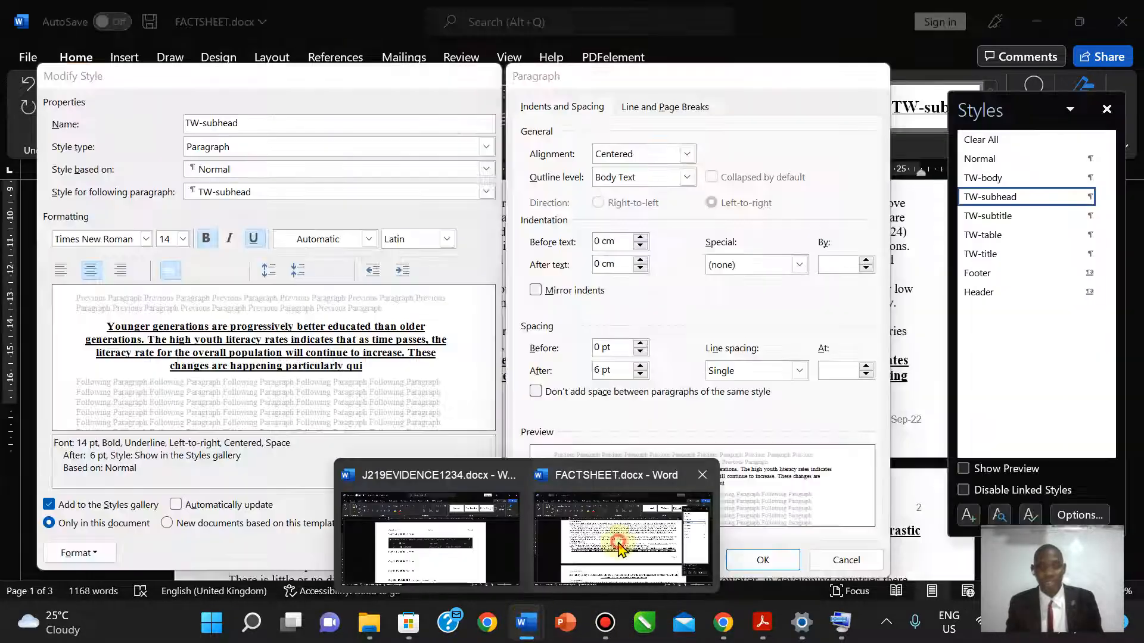
pyautogui.click(852, 87)
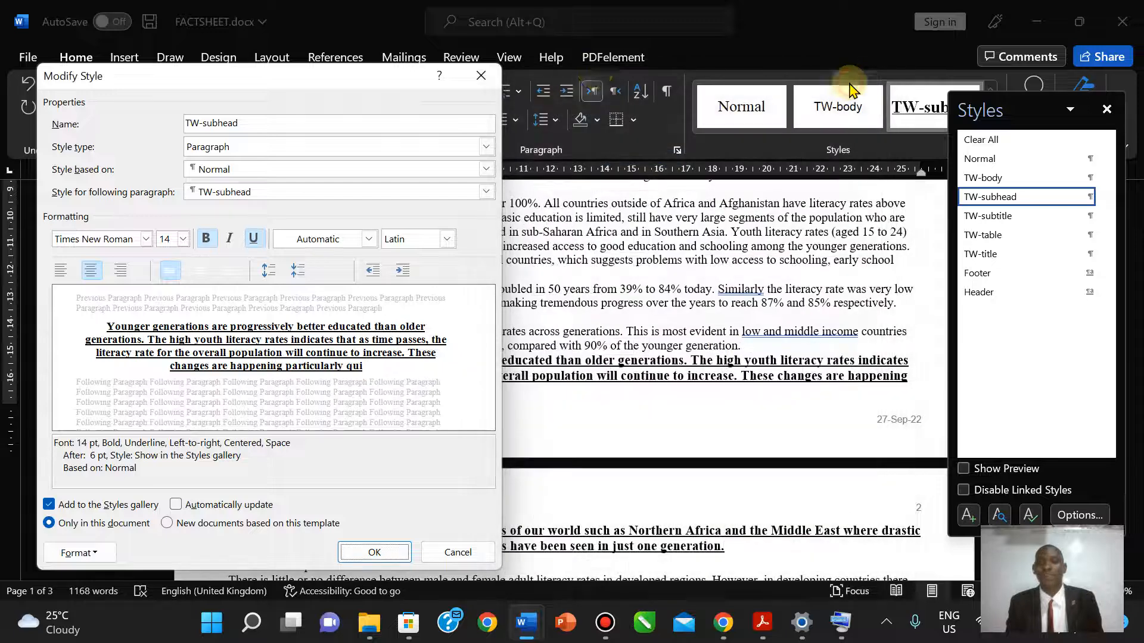
pyautogui.click(490, 78)
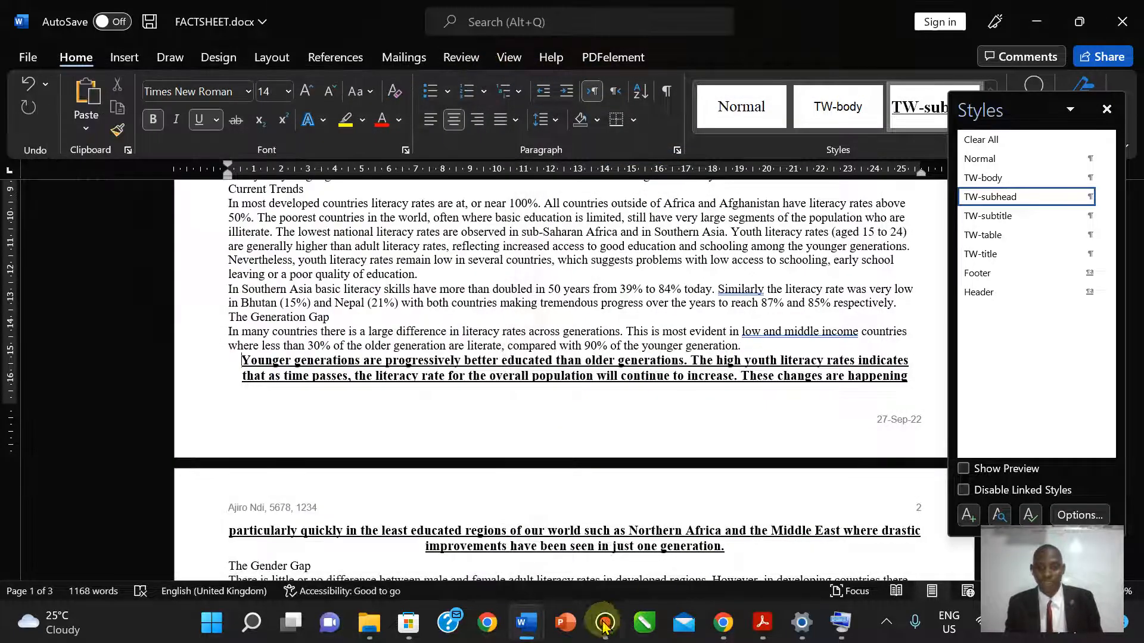
# - Insert the saved settings screenshot below Step 3 in J219EVIDENCE1234
pyautogui.moveTo(526, 623)
pyautogui.click(421, 551)
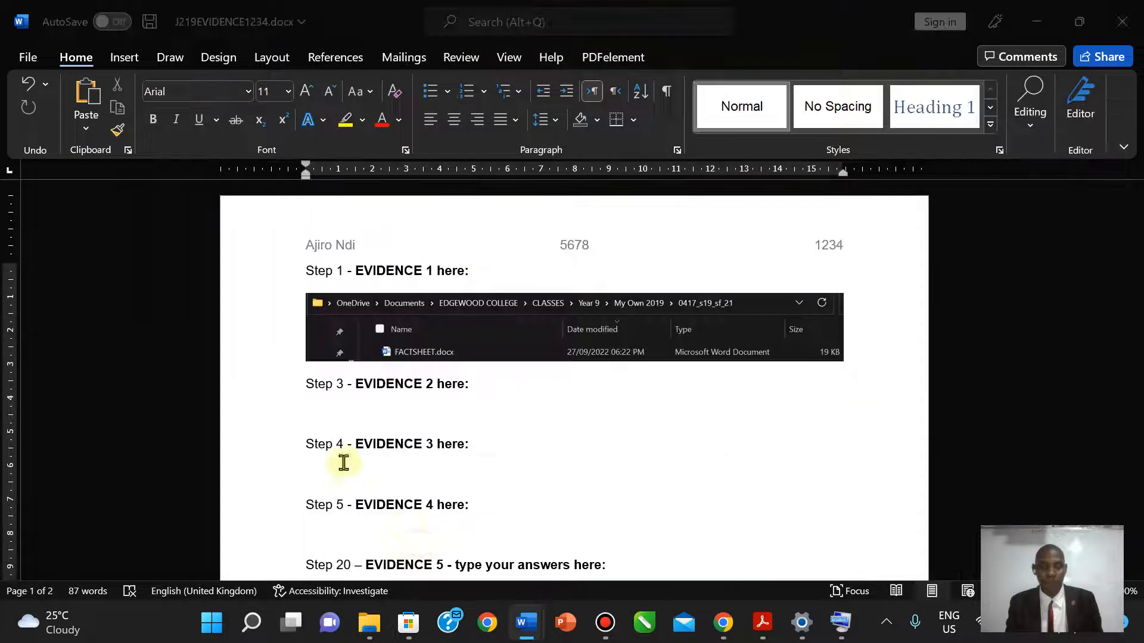
pyautogui.click(329, 409)
pyautogui.click(118, 60)
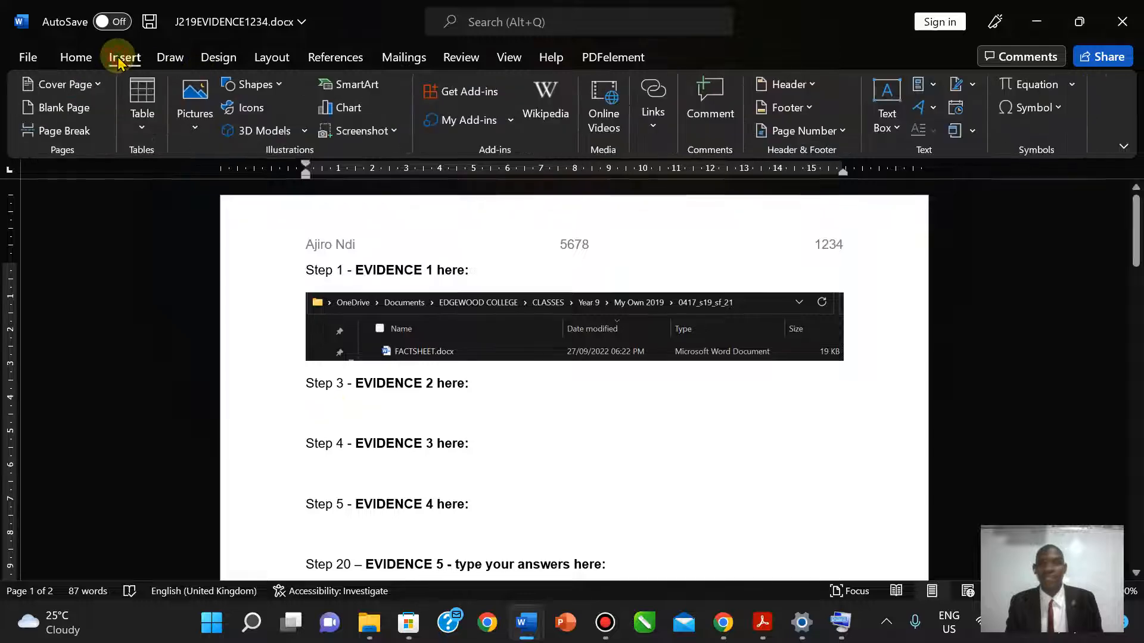
pyautogui.click(200, 128)
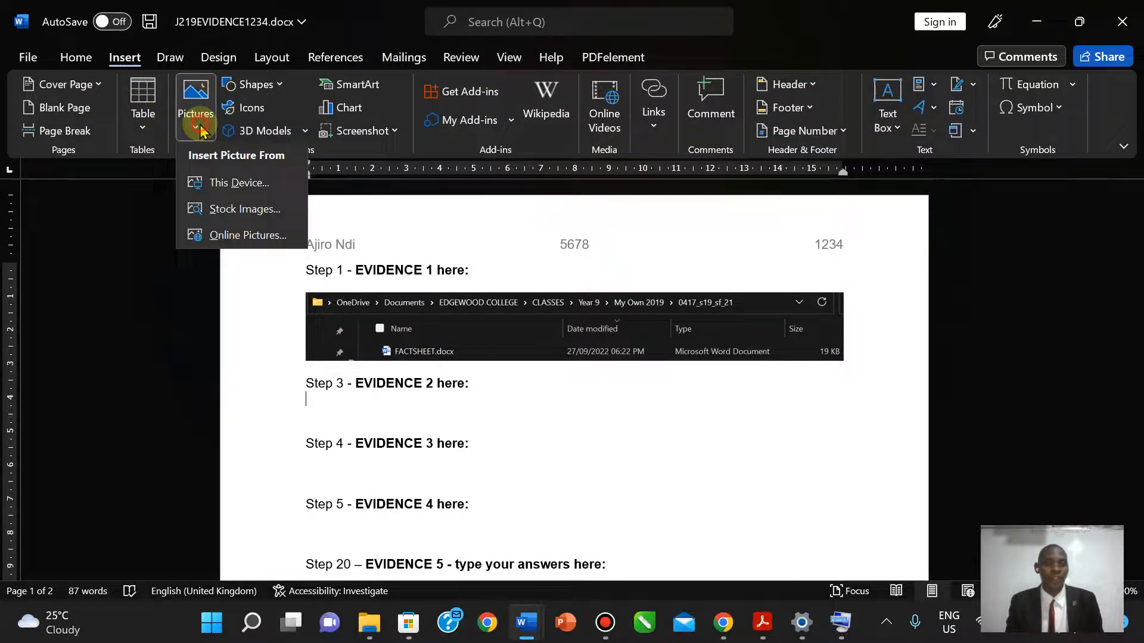
pyautogui.click(221, 183)
pyautogui.click(409, 207)
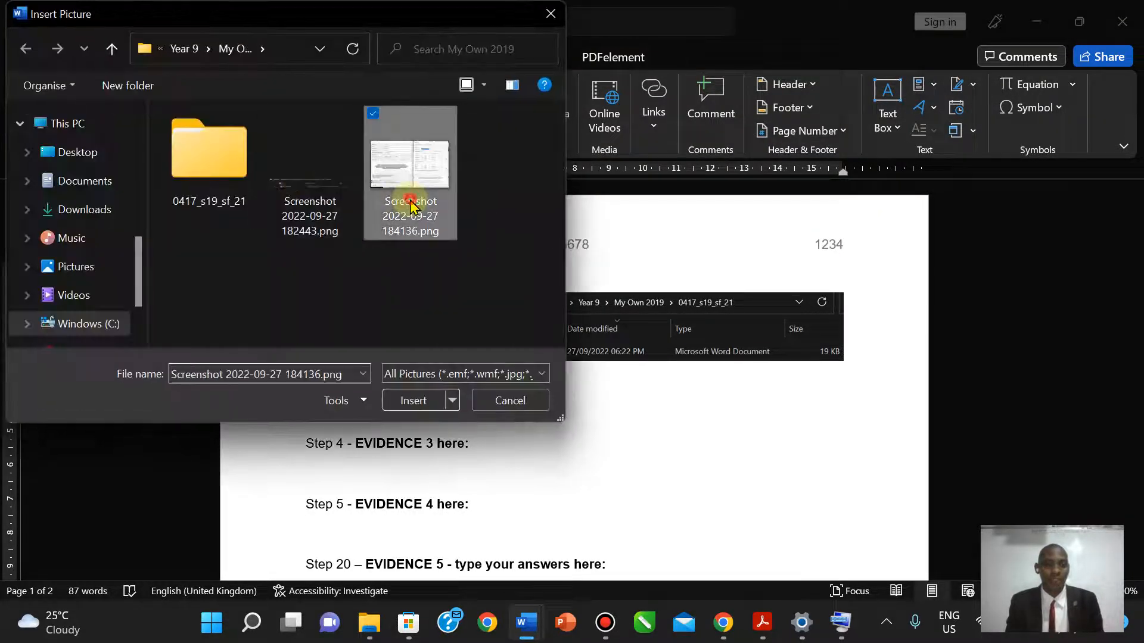
pyautogui.click(417, 400)
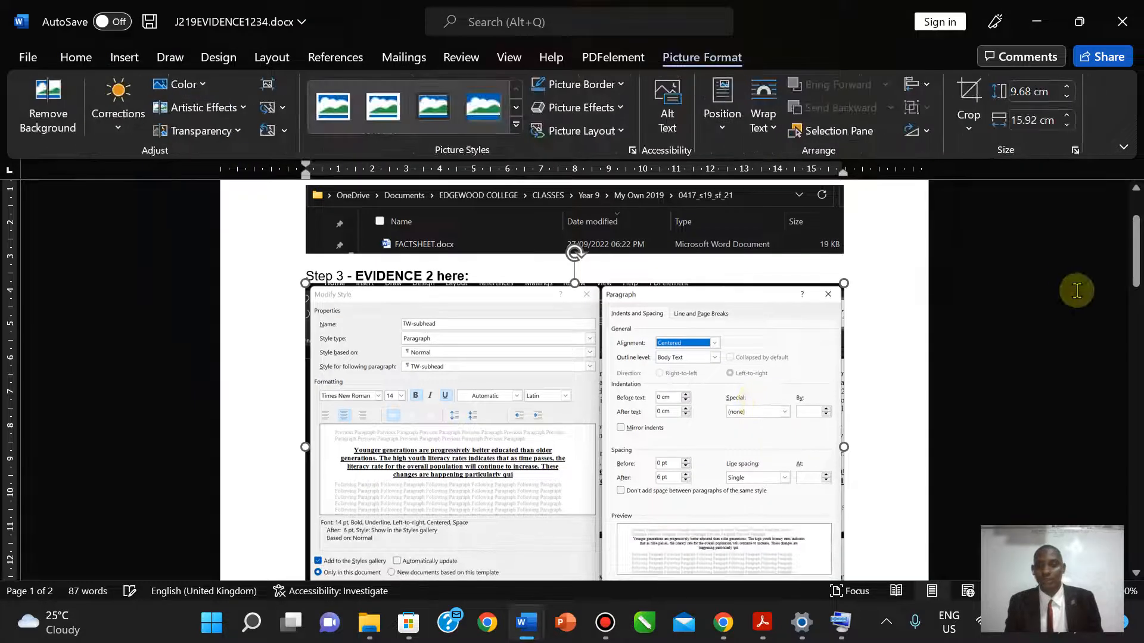
# - Crop the screenshot's top, bottom and right edges
pyautogui.moveTo(1135, 259); pyautogui.dragTo(1135, 268)
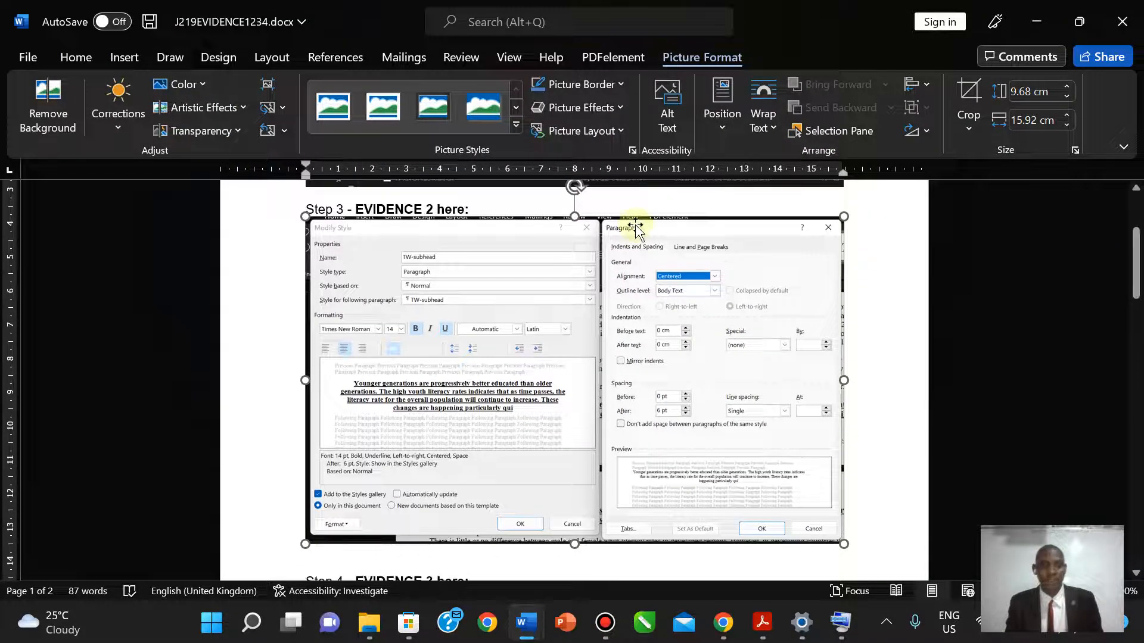
pyautogui.click(969, 101)
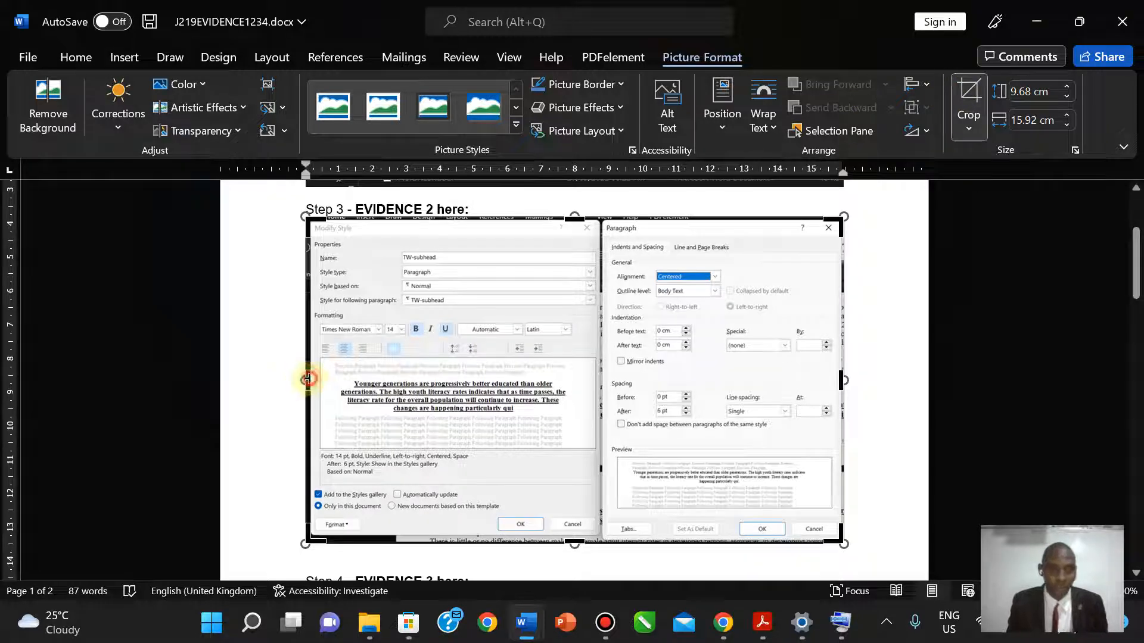
pyautogui.click(308, 378)
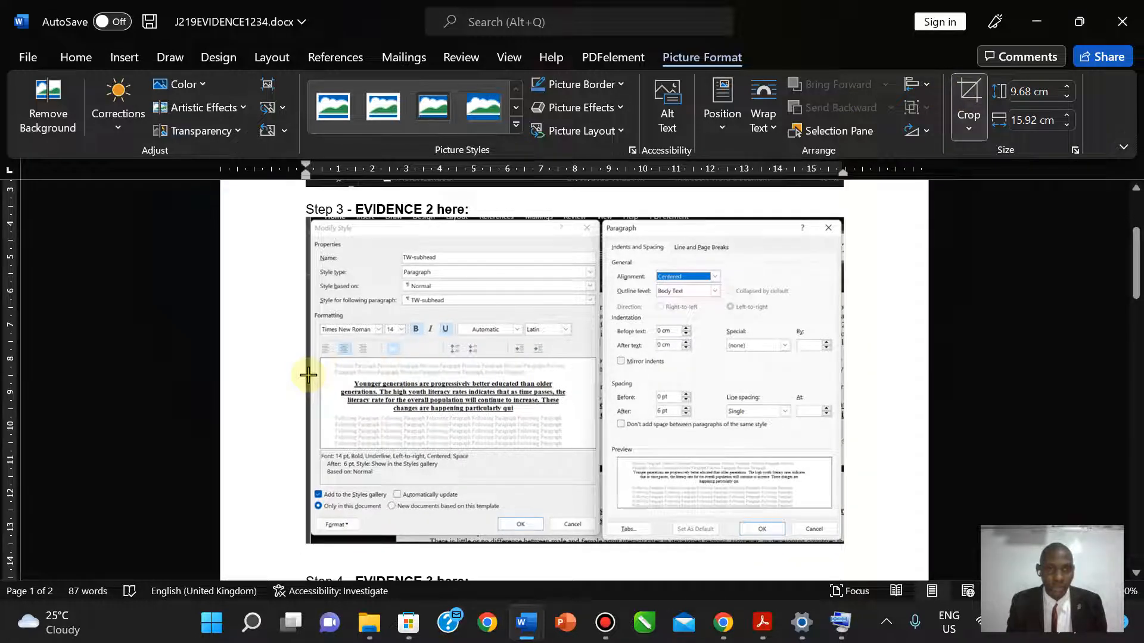
pyautogui.moveTo(308, 375); pyautogui.dragTo(309, 375)
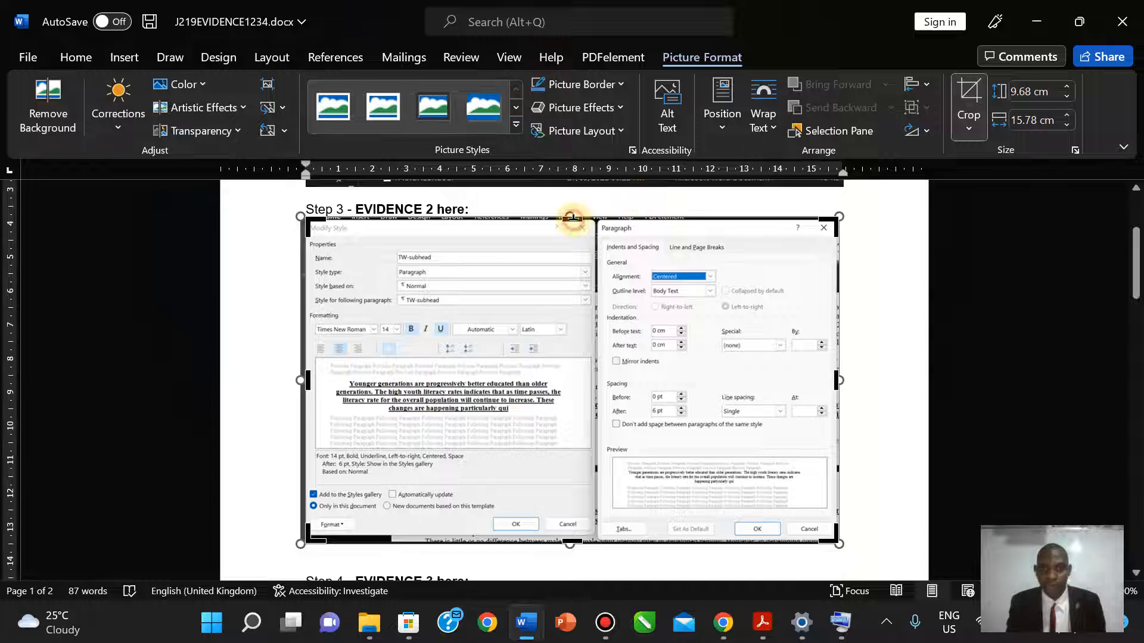
pyautogui.moveTo(572, 217); pyautogui.dragTo(573, 222)
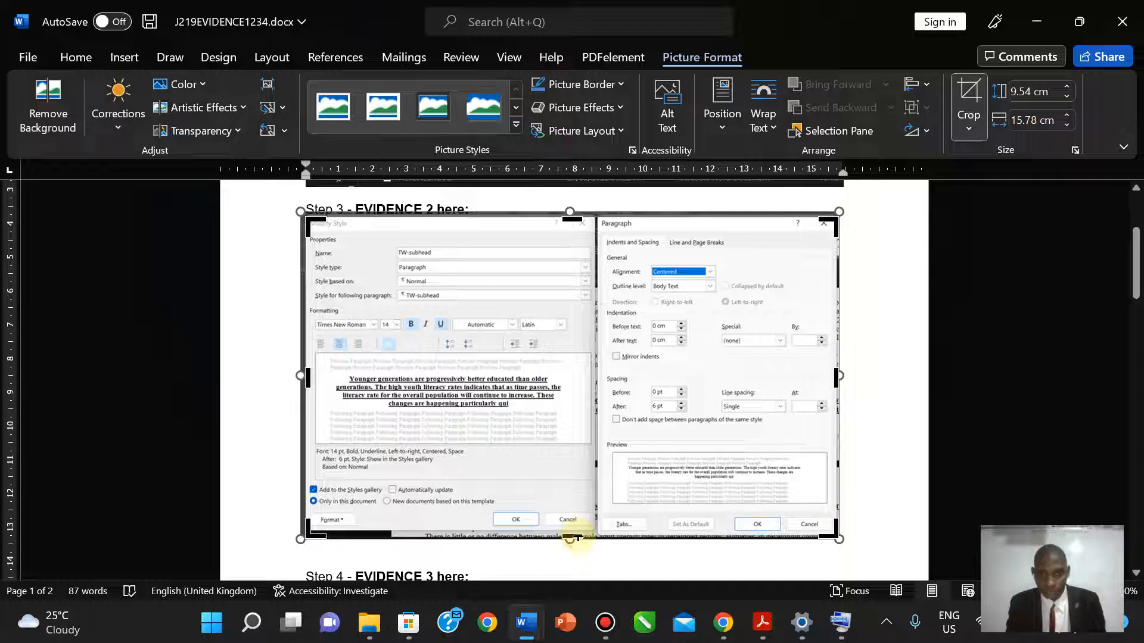
pyautogui.moveTo(578, 533); pyautogui.dragTo(577, 528)
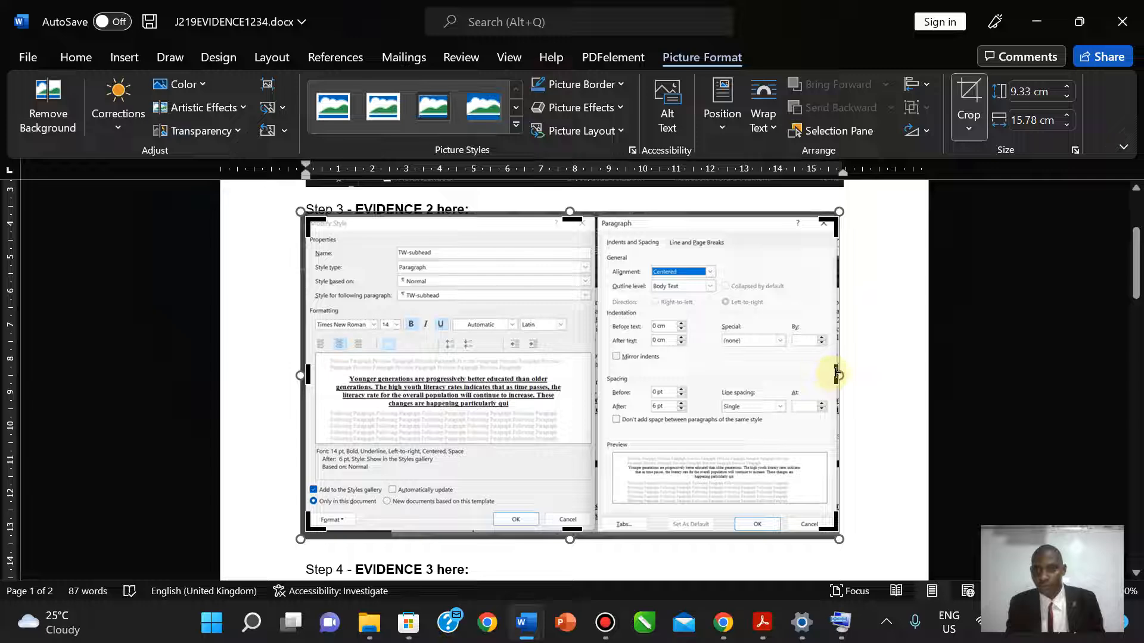
pyautogui.moveTo(837, 374)
pyautogui.mouseDown()
pyautogui.moveTo(825, 373)
pyautogui.moveTo(835, 373)
pyautogui.mouseUp()
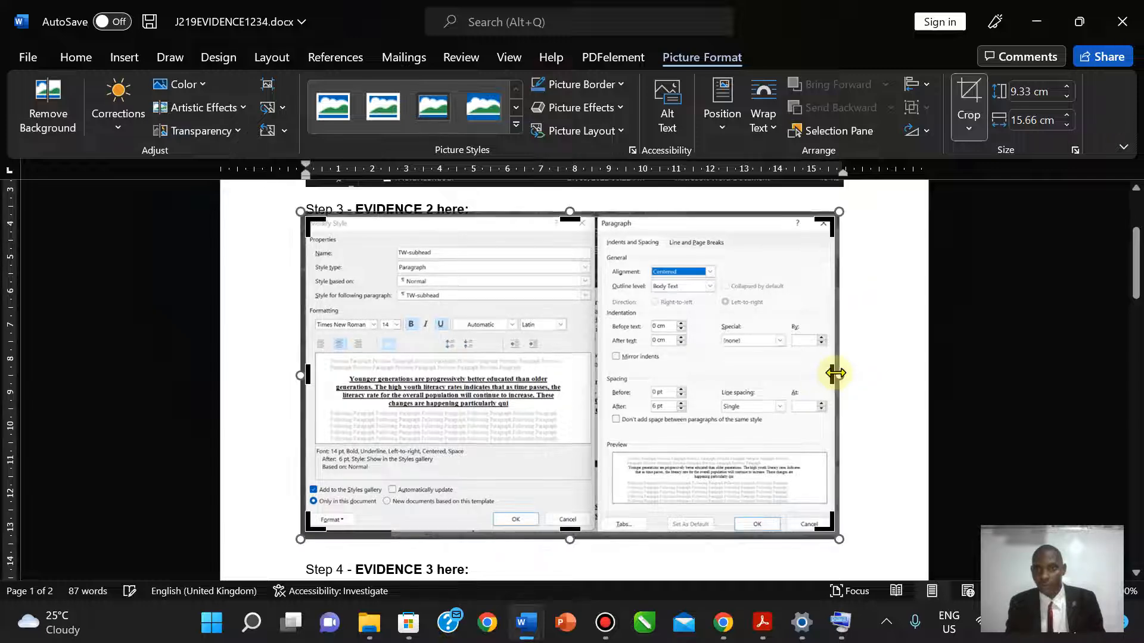
pyautogui.click(969, 99)
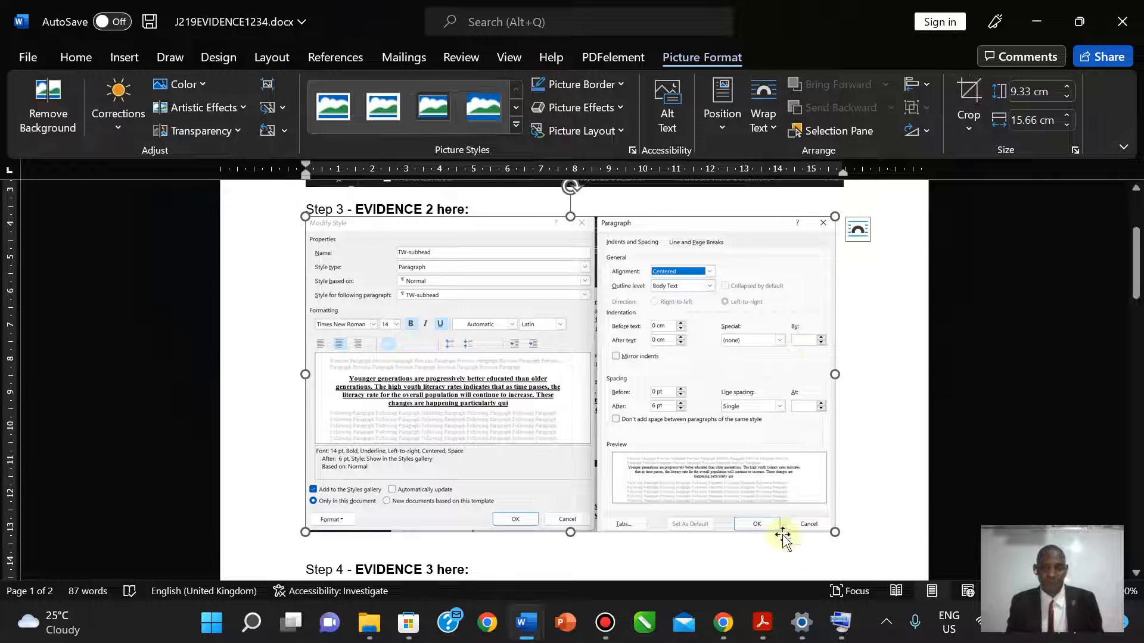
# - Enlarge the screenshot to 10.09 by 16.93 cm
pyautogui.moveTo(835, 532); pyautogui.dragTo(871, 553)
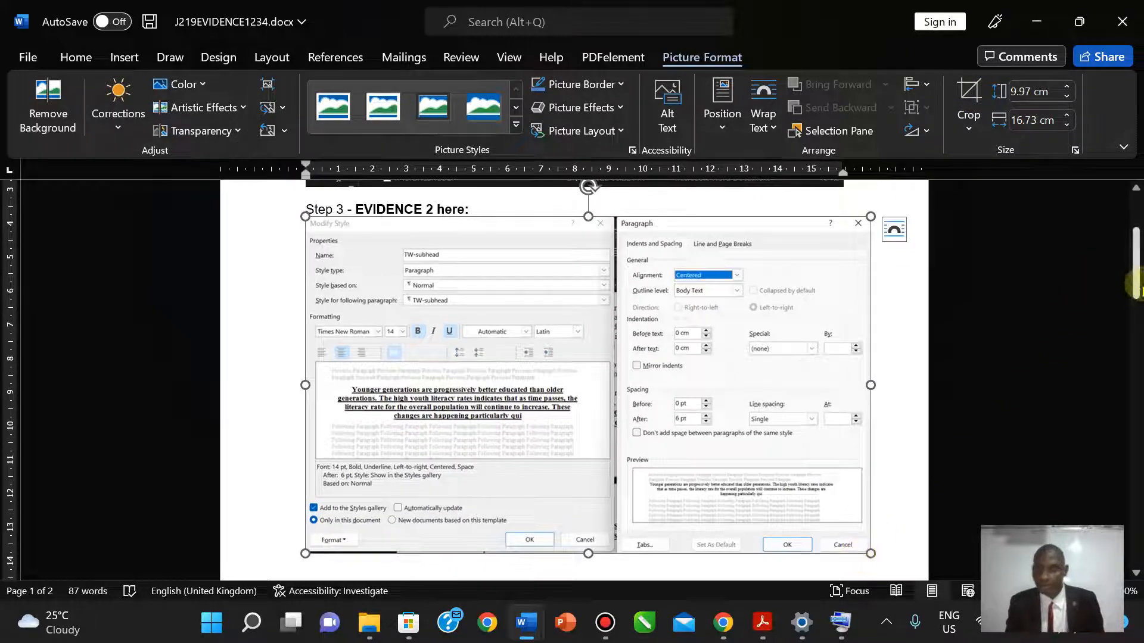
pyautogui.moveTo(1136, 274); pyautogui.dragTo(1140, 290)
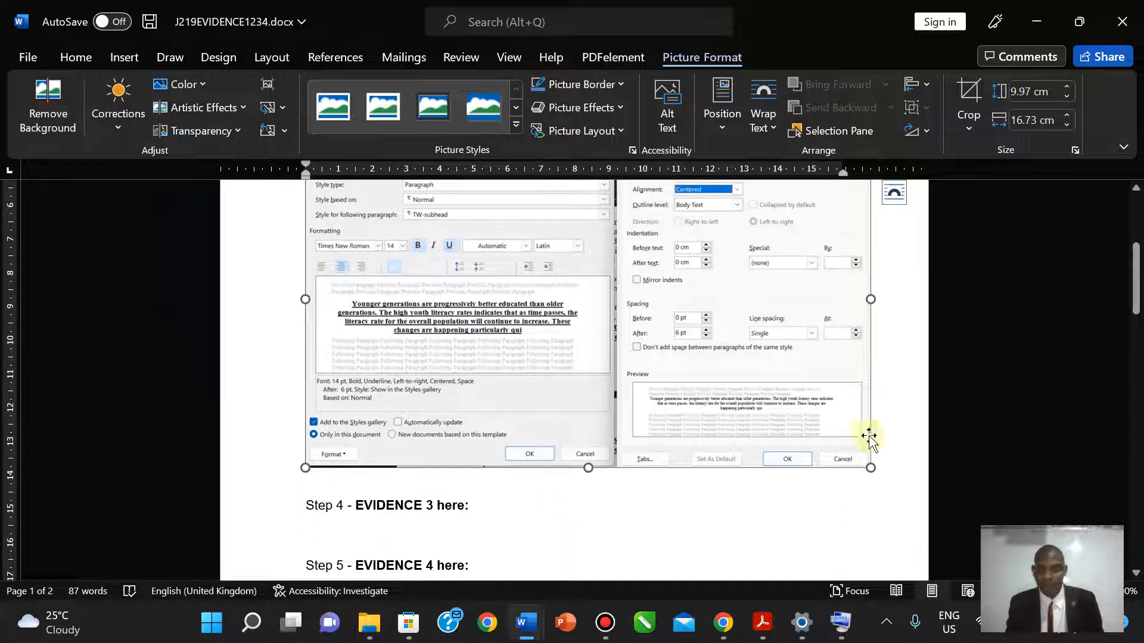
pyautogui.moveTo(870, 467); pyautogui.dragTo(878, 472)
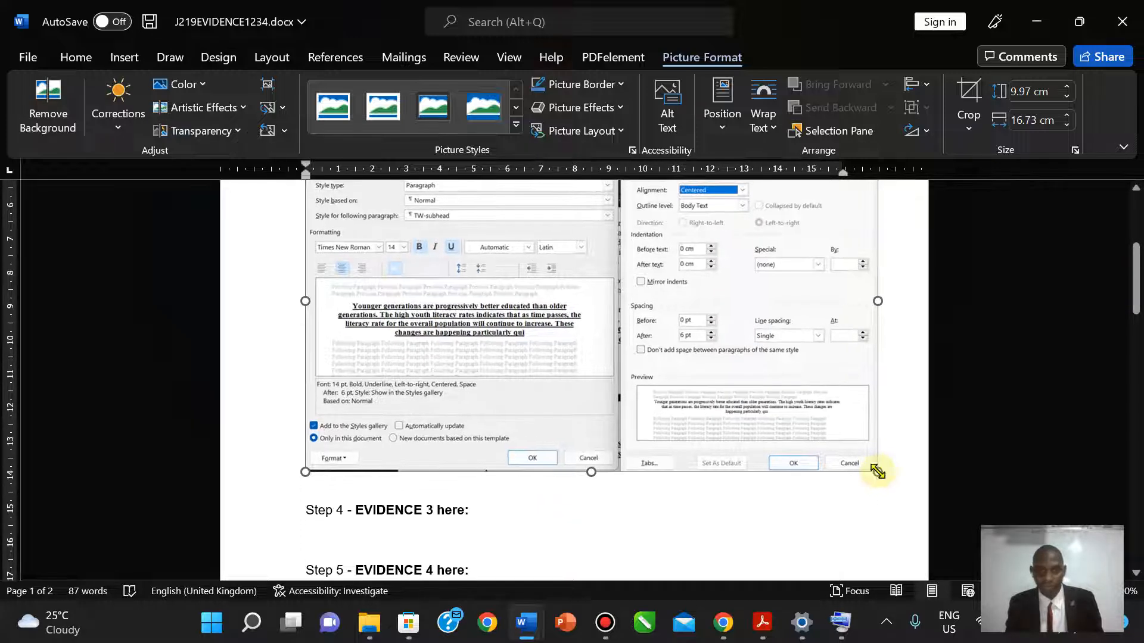
pyautogui.moveTo(1136, 263); pyautogui.dragTo(1135, 272)
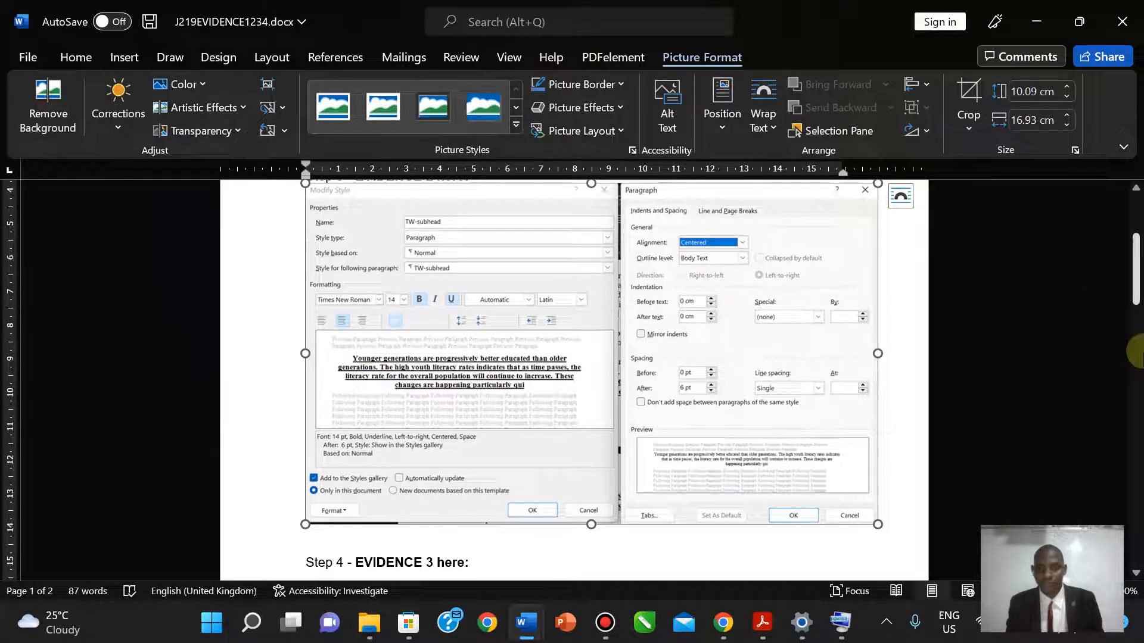
# - Highlight the EVIDENCE 2 instructions in the PDF and read on to question 4
pyautogui.click(761, 626)
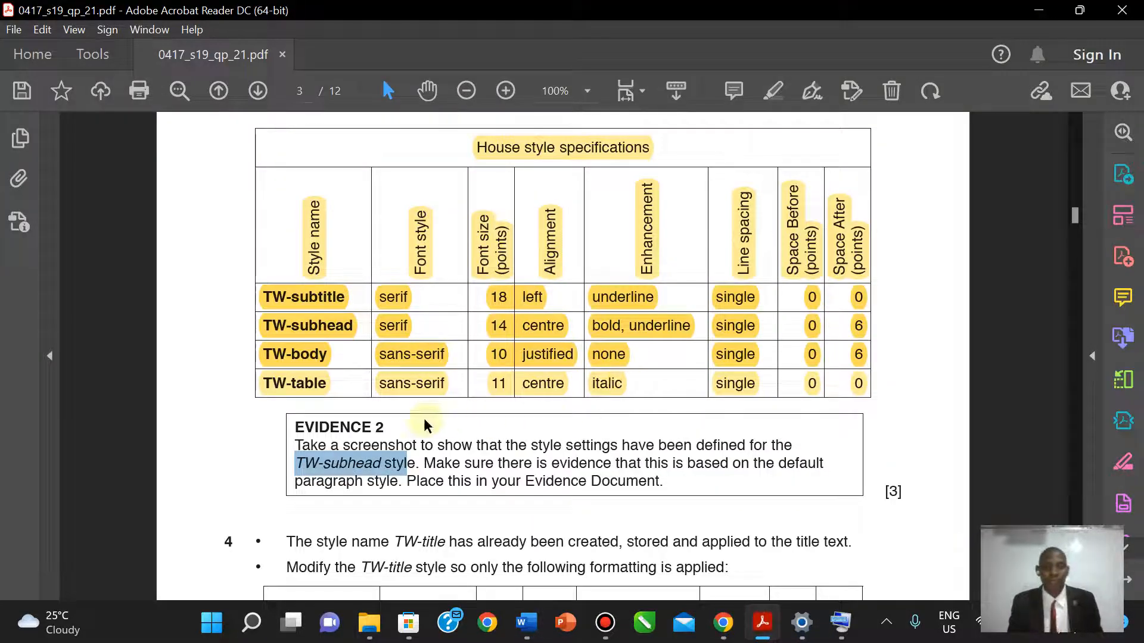
pyautogui.moveTo(295, 433); pyautogui.dragTo(662, 481)
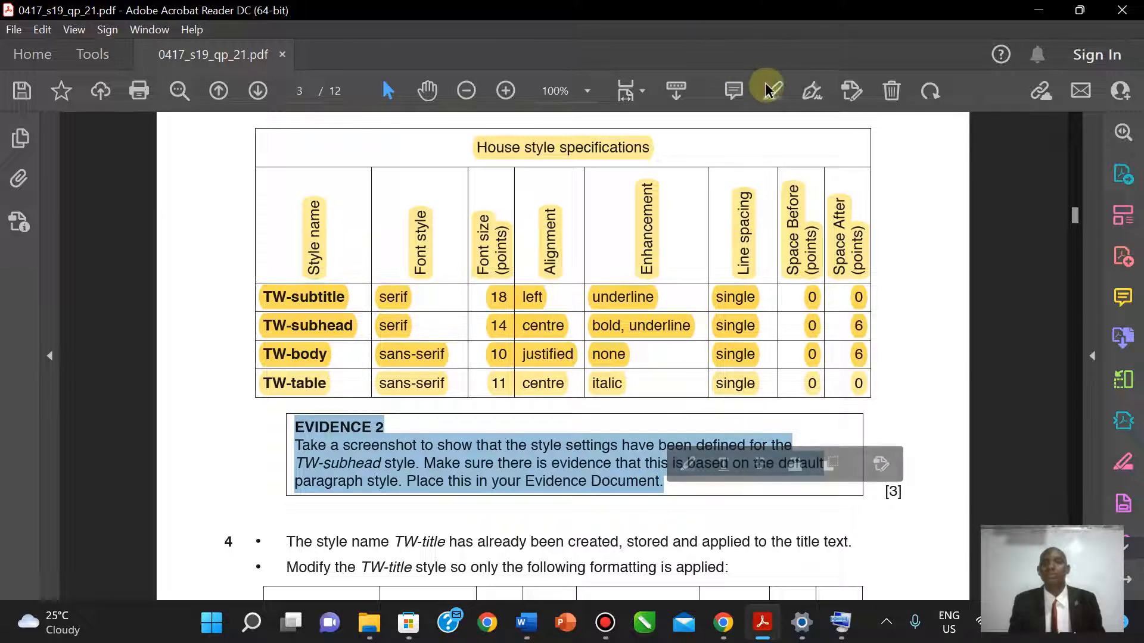
pyautogui.click(909, 141)
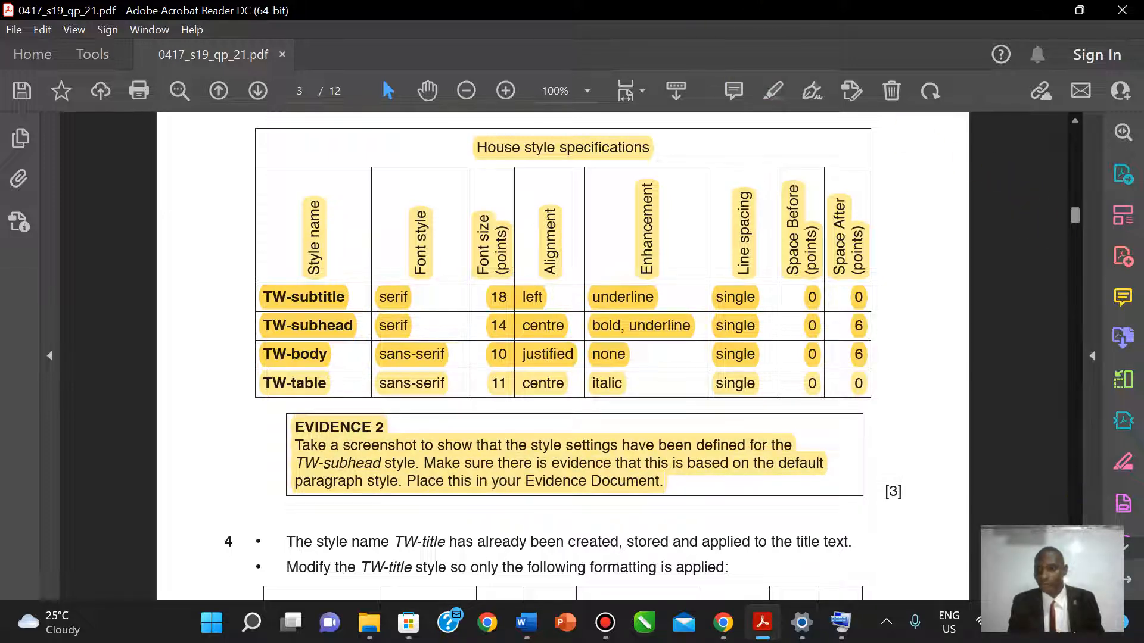
pyautogui.scroll(-5, 563, 357)
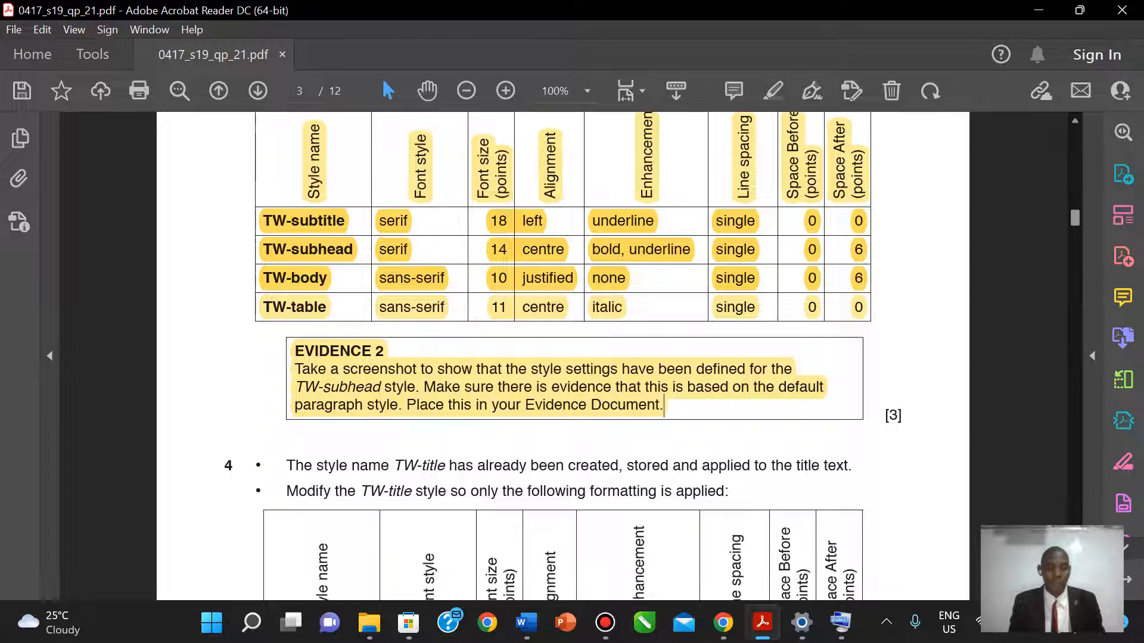
pyautogui.scroll(-10, 563, 357)
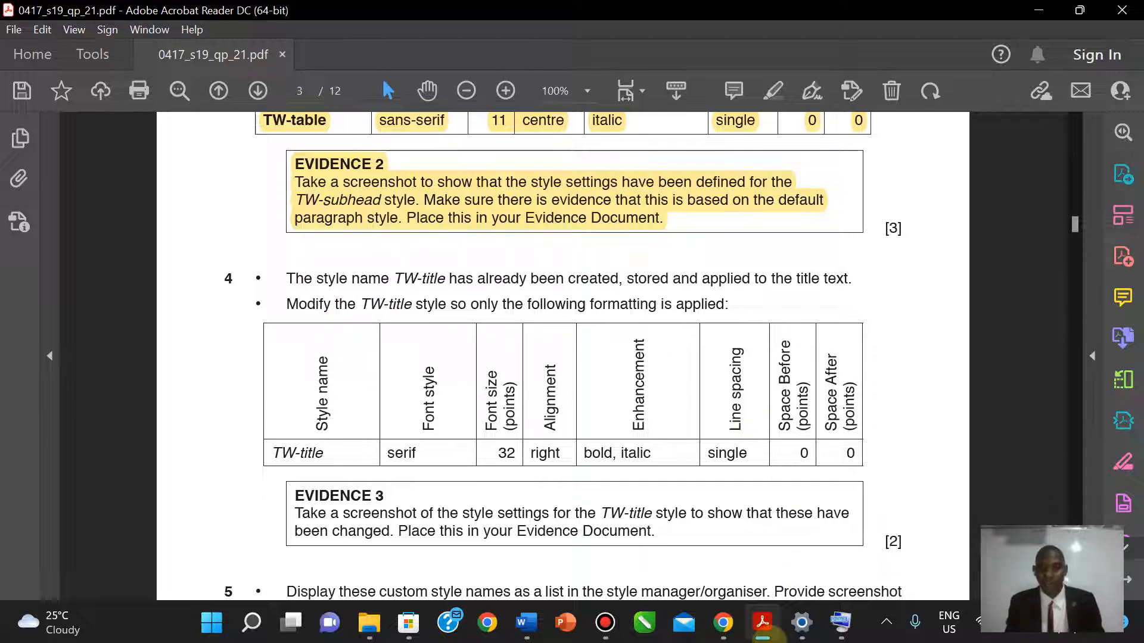
# - Return to the FACTSHEET document's first page in Word
pyautogui.moveTo(770, 636)
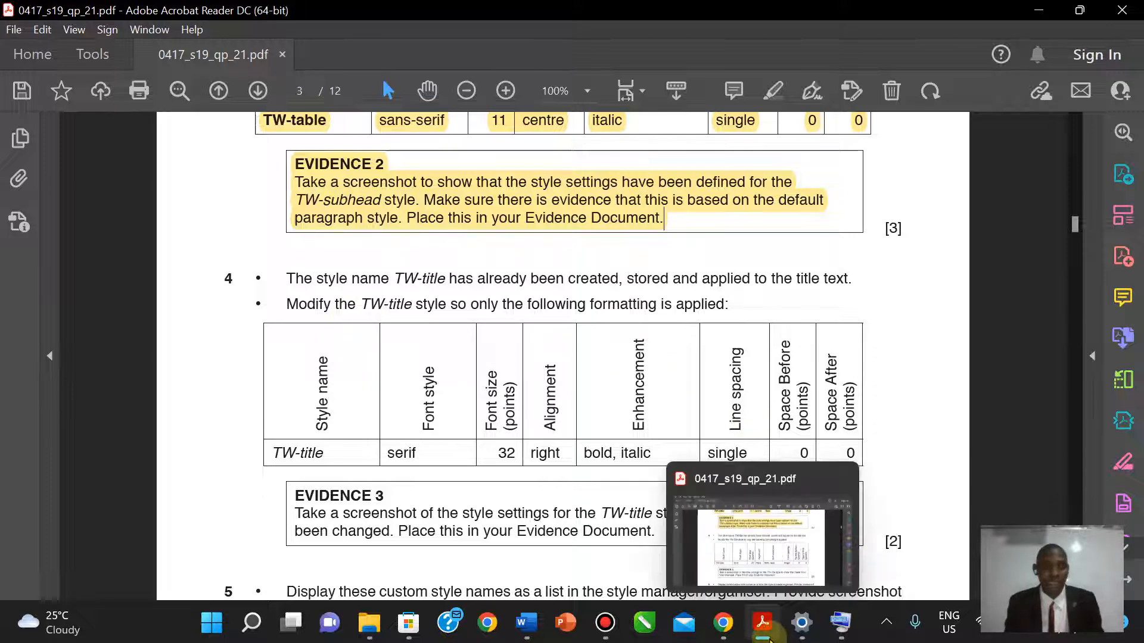
pyautogui.click(768, 636)
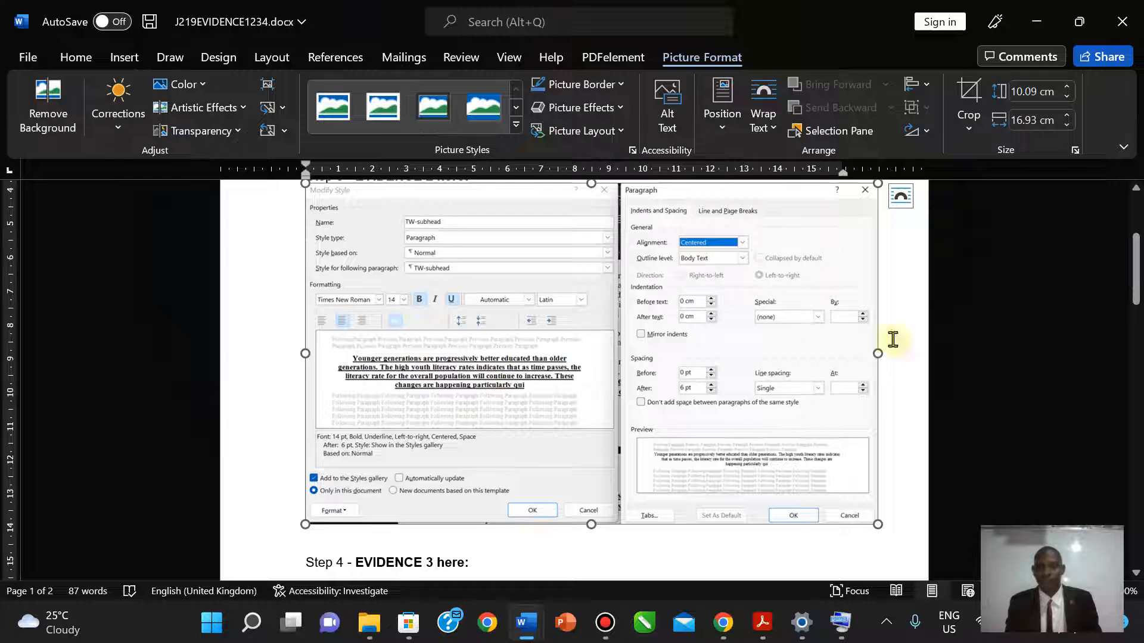
pyautogui.moveTo(528, 623)
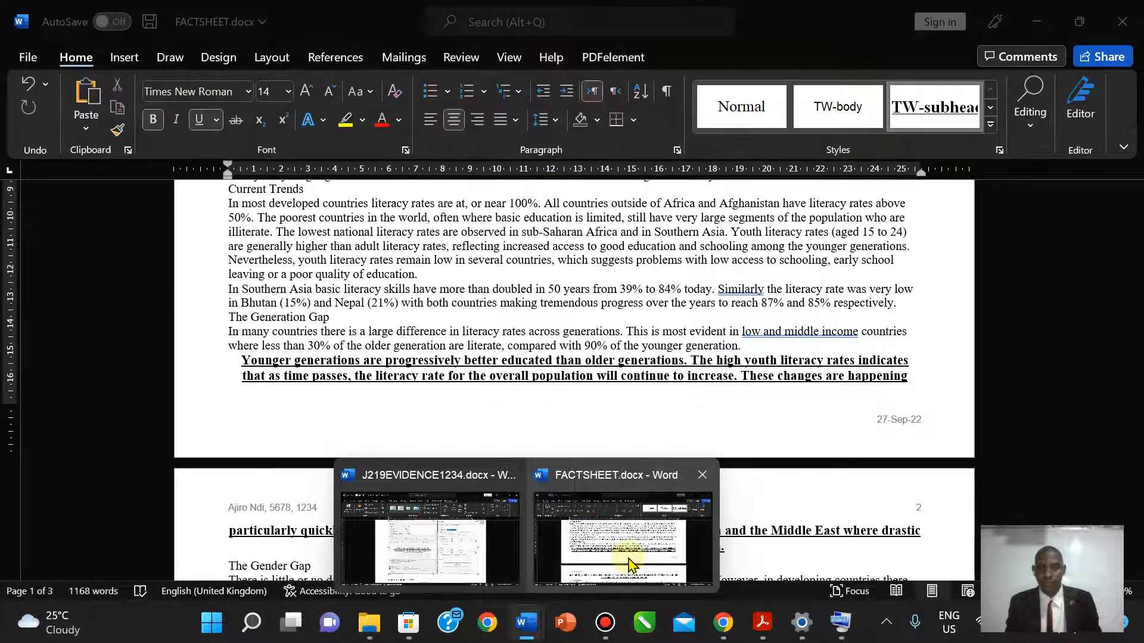
pyautogui.click(630, 565)
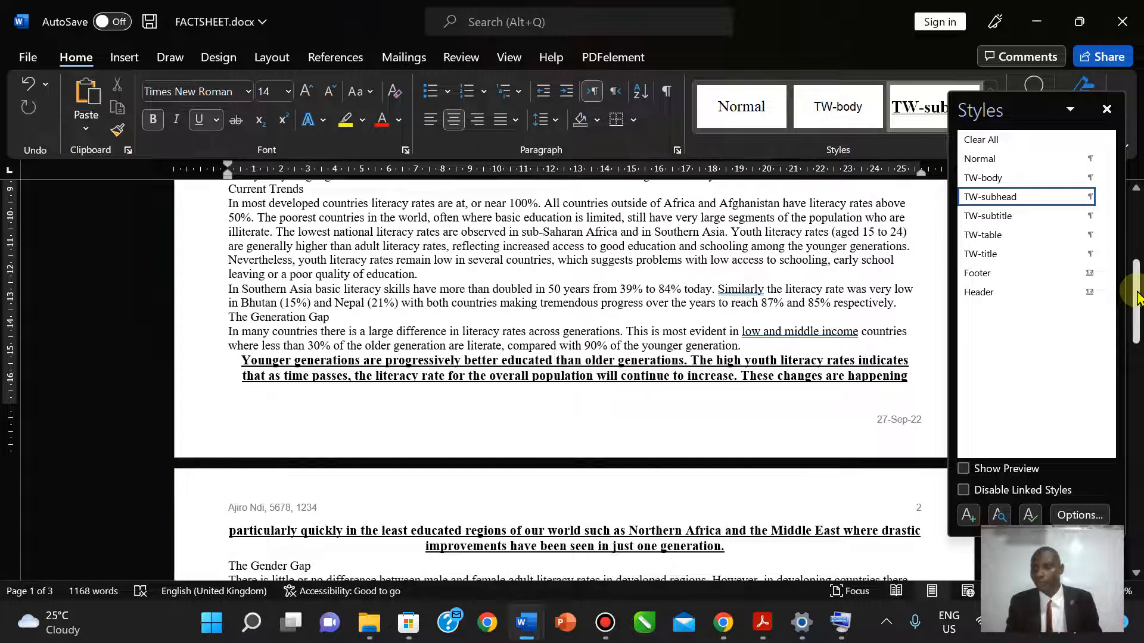
pyautogui.moveTo(1138, 292); pyautogui.dragTo(1137, 231)
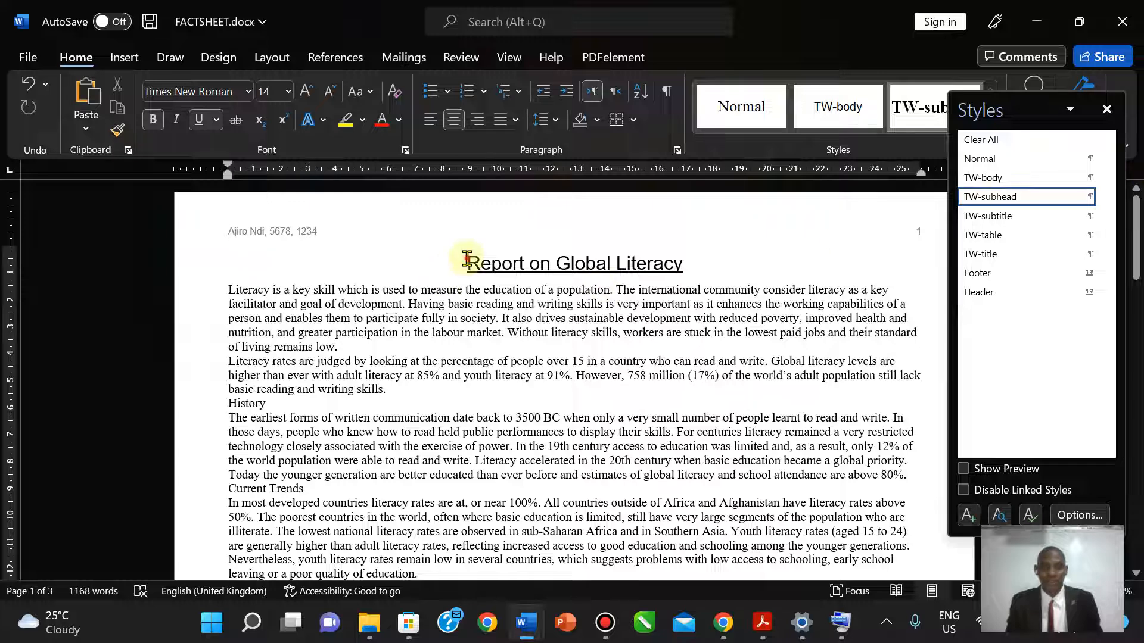
# - Apply TW-title to 'Report on Global Literacy' and check its specification in the PDF
pyautogui.moveTo(467, 258); pyautogui.dragTo(730, 253)
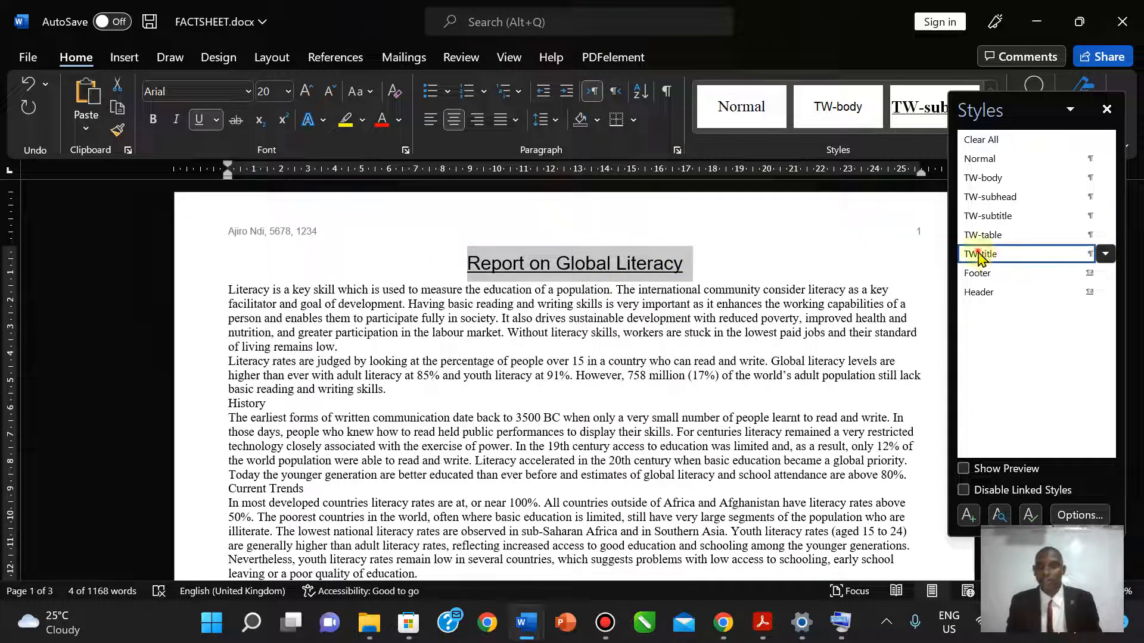
pyautogui.click(980, 255)
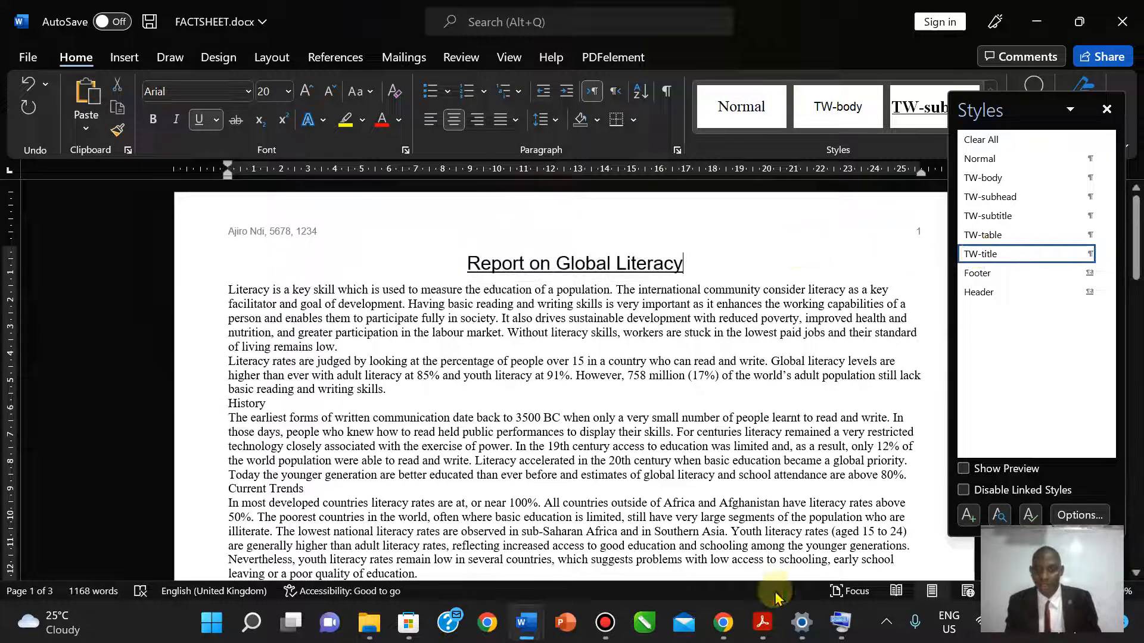
pyautogui.click(763, 623)
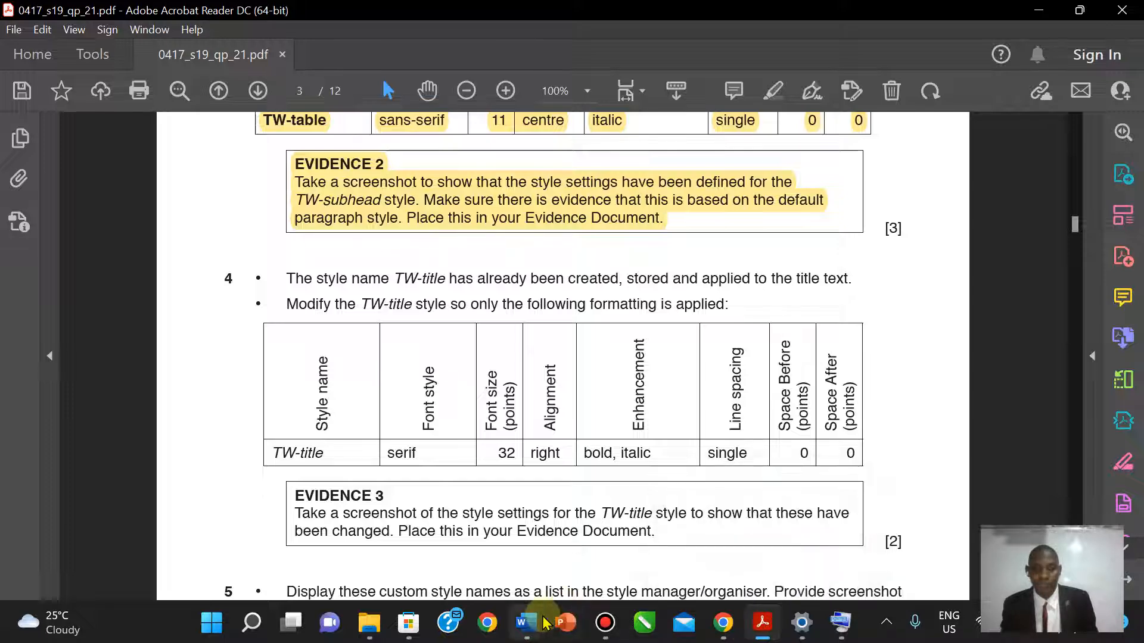
pyautogui.moveTo(527, 622)
pyautogui.click(564, 587)
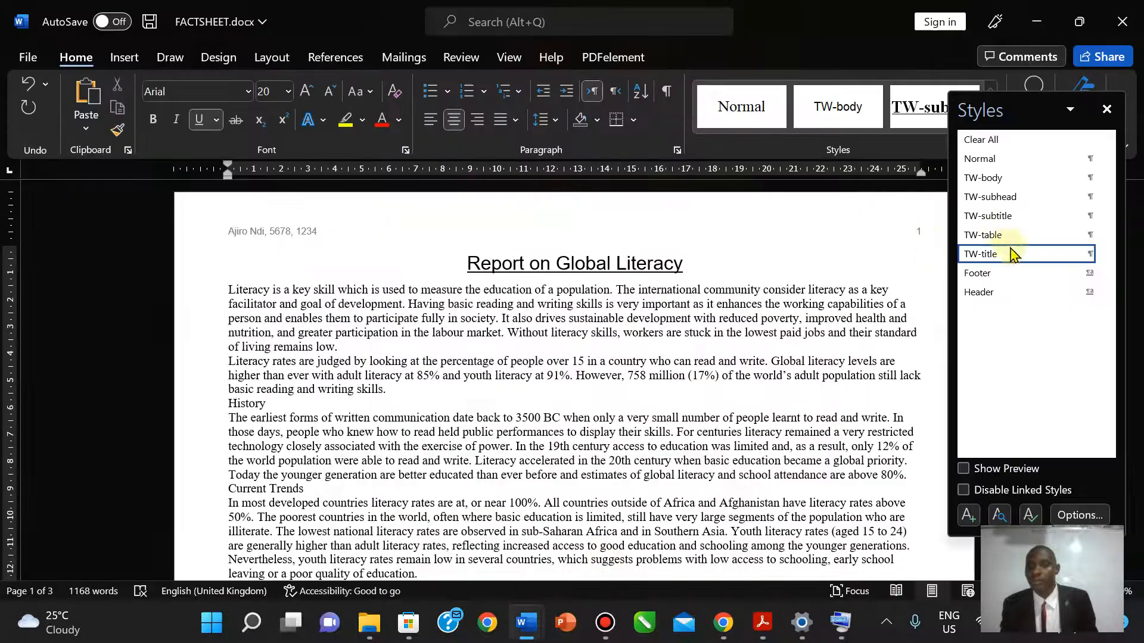
# - Set the TW-title style's font size to 32 pt
pyautogui.rightClick(991, 255)
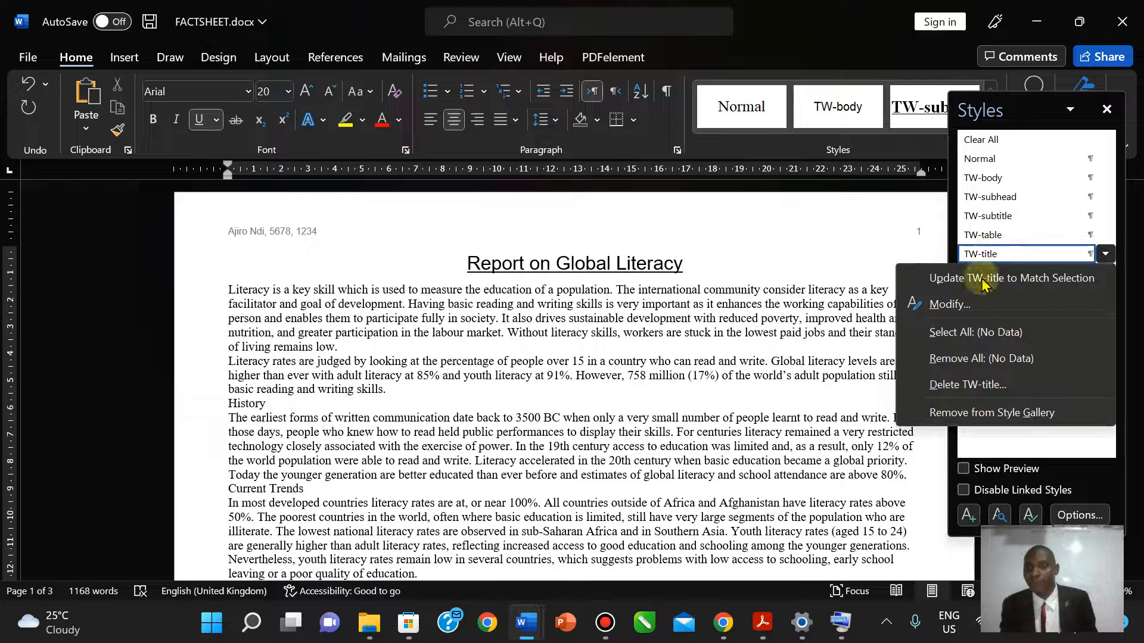
pyautogui.click(976, 301)
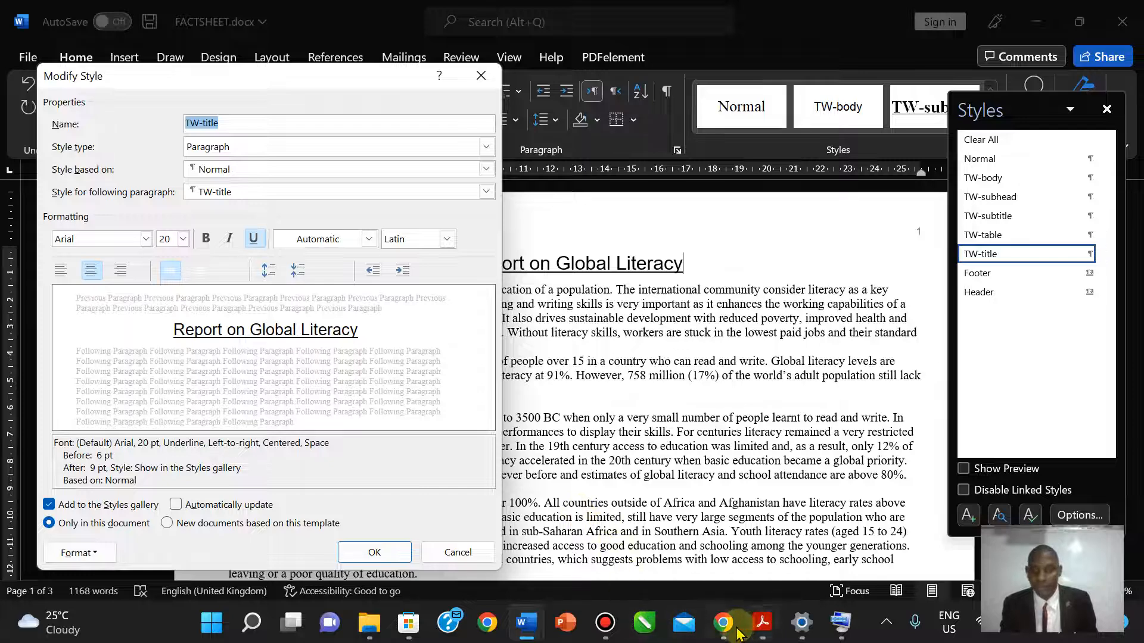
pyautogui.click(763, 623)
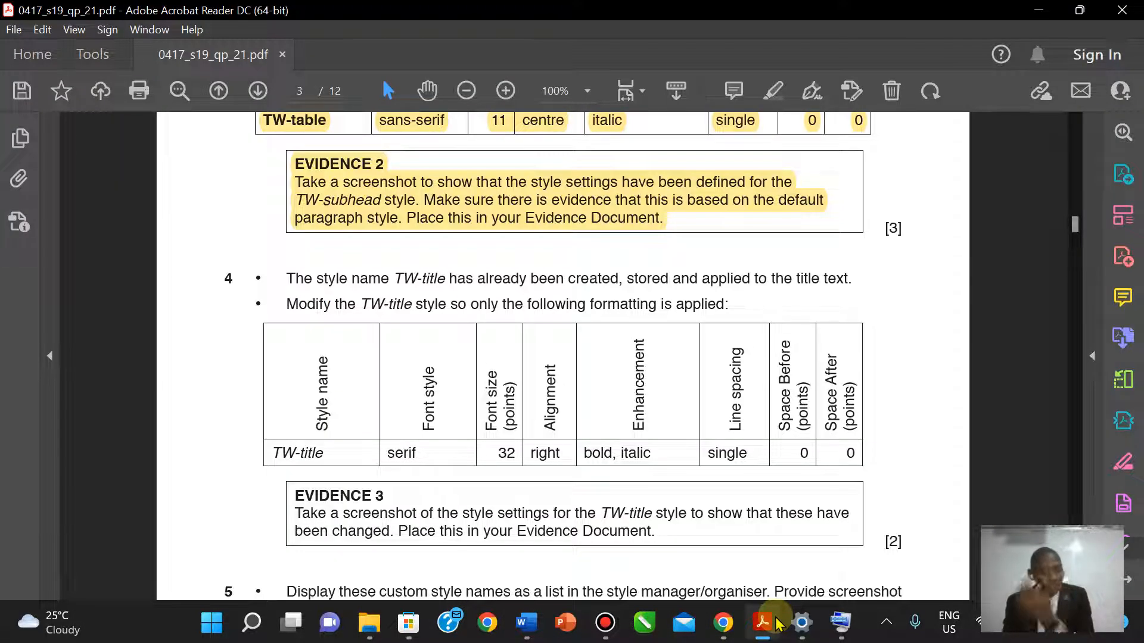
pyautogui.click(776, 620)
pyautogui.click(777, 621)
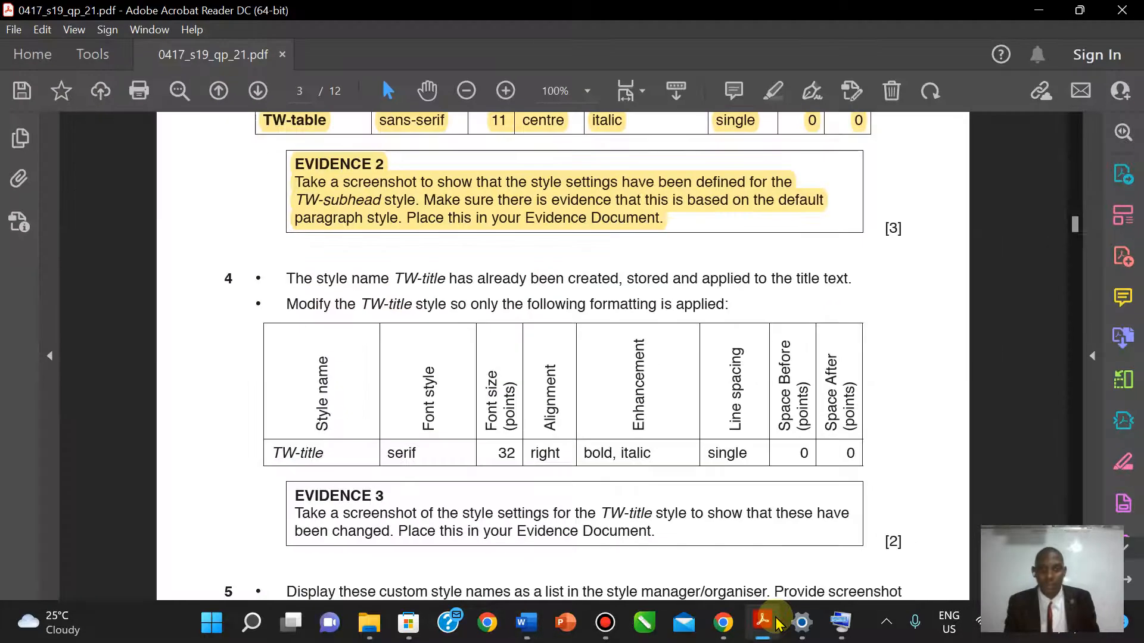
pyautogui.click(776, 623)
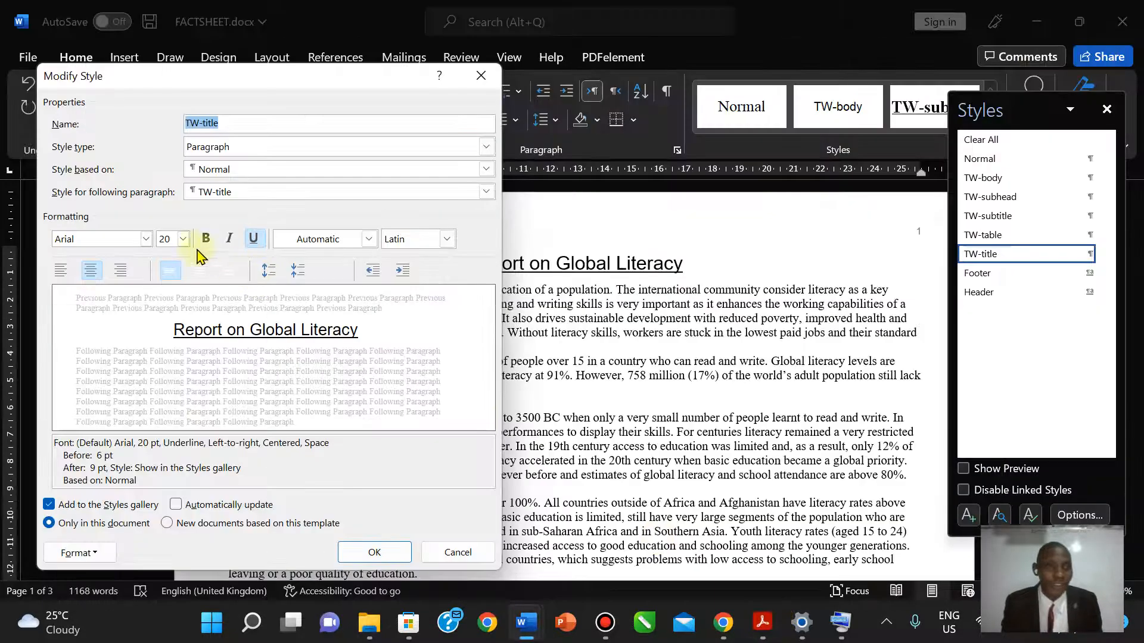
pyautogui.click(184, 239)
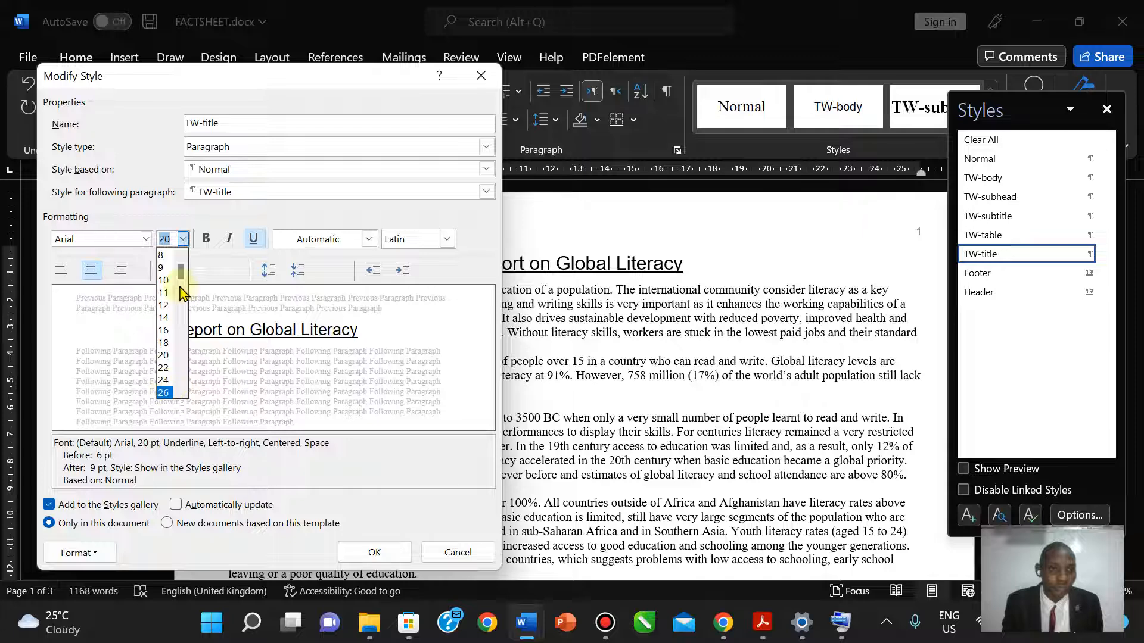
pyautogui.moveTo(181, 275); pyautogui.dragTo(183, 290)
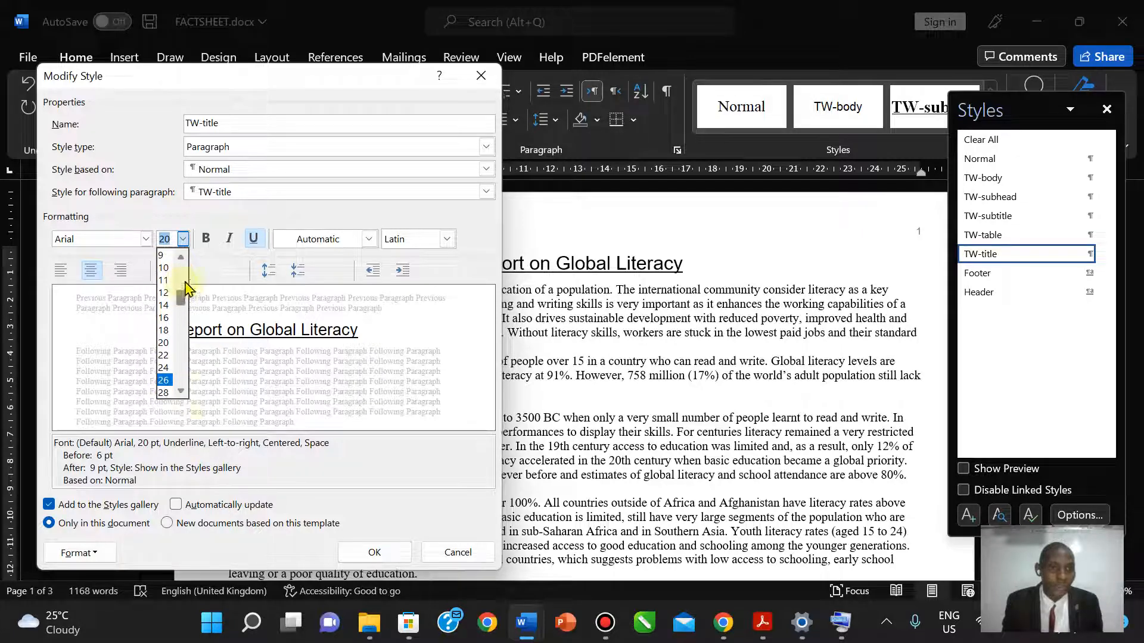
pyautogui.scroll(-1, 178, 387)
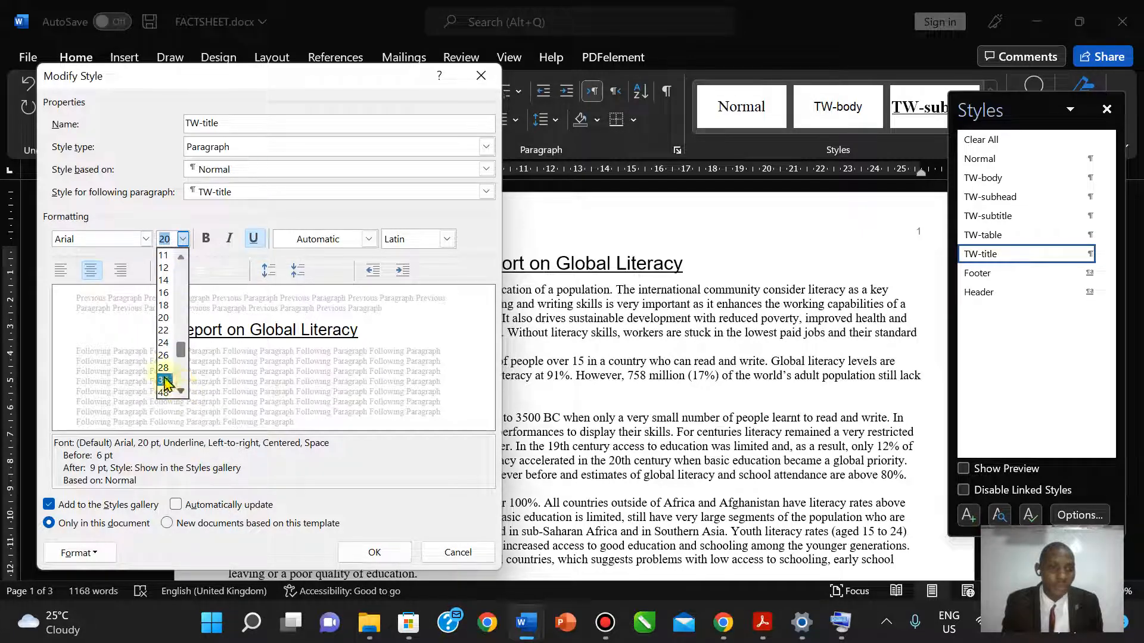
pyautogui.write('32')
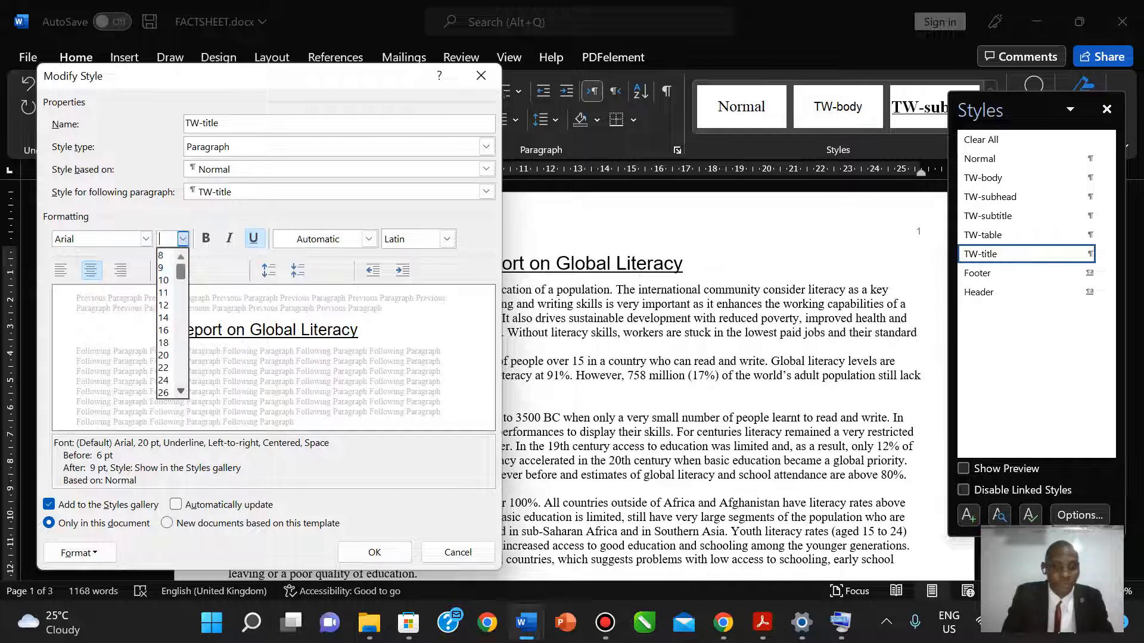
pyautogui.press('Return')
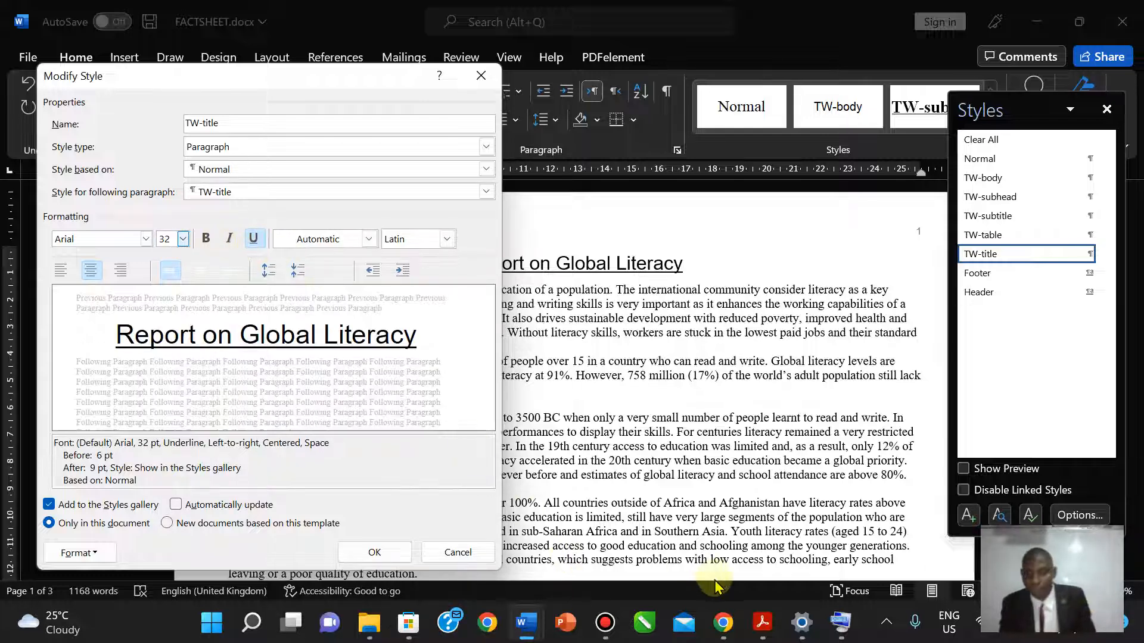
# - Make TW-title right-aligned, bold and italic with underline removed
pyautogui.click(761, 623)
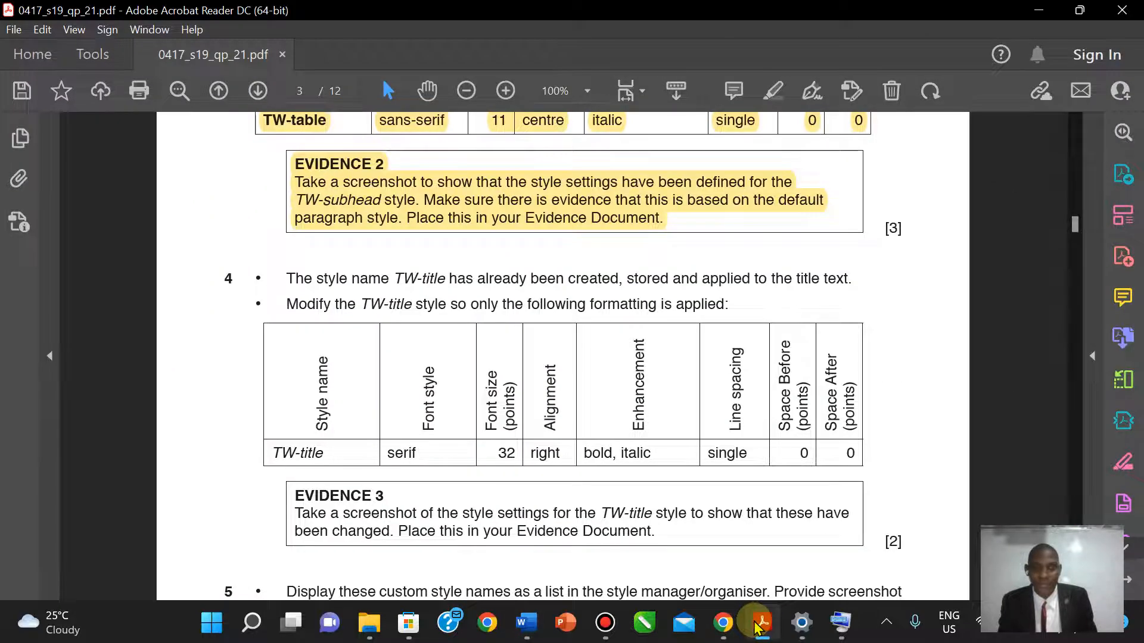
pyautogui.click(756, 625)
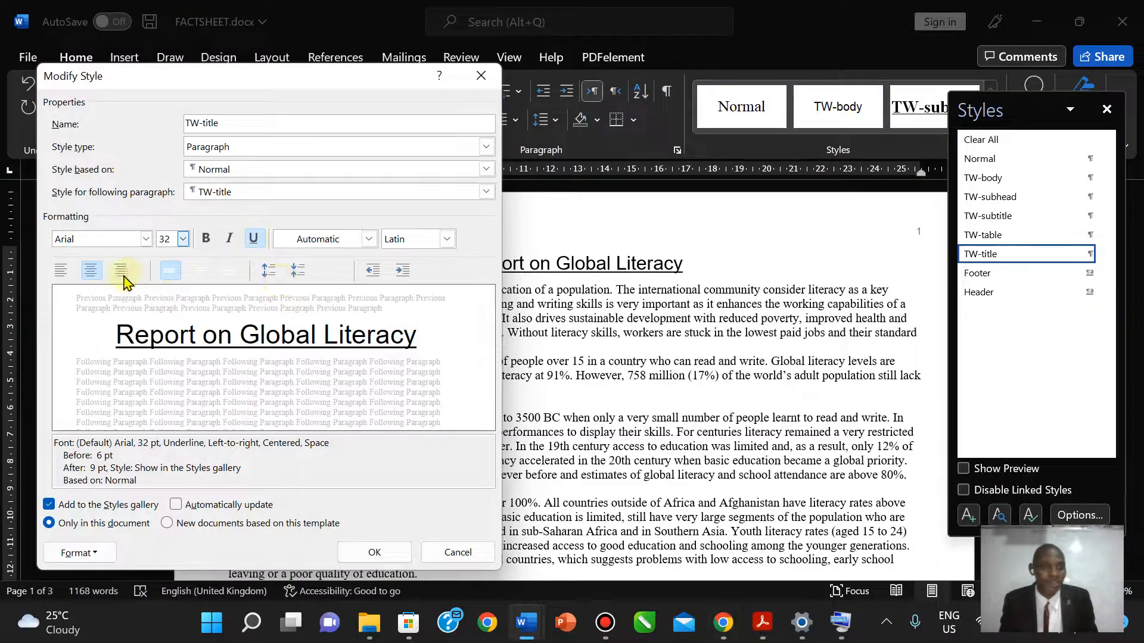
pyautogui.click(121, 271)
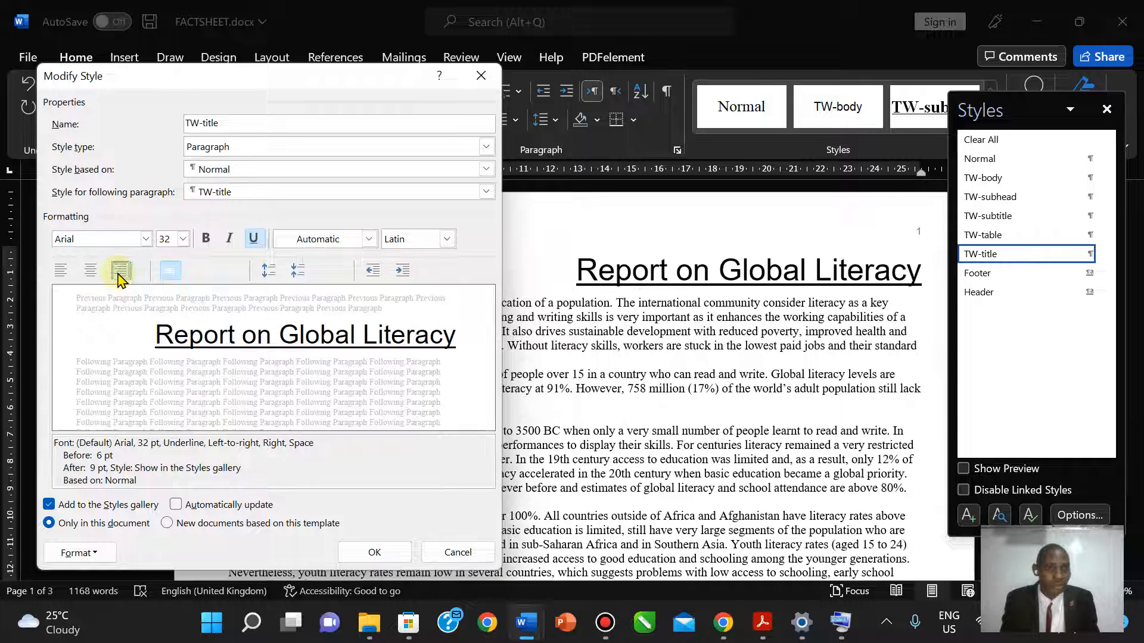
pyautogui.click(763, 622)
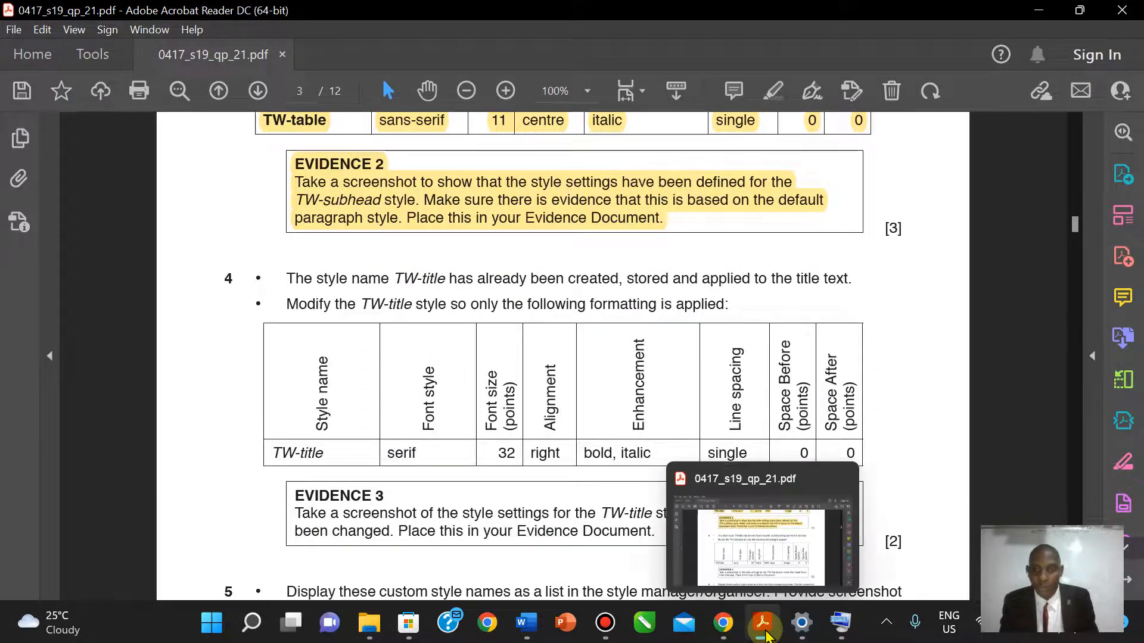
pyautogui.click(762, 623)
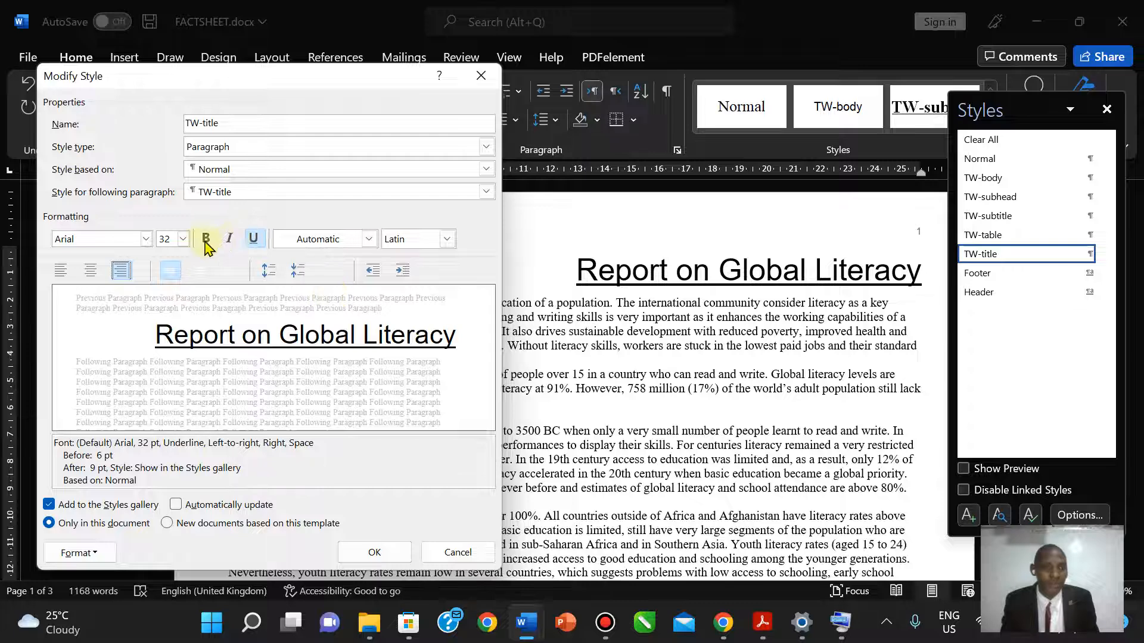
pyautogui.click(205, 240)
pyautogui.click(229, 239)
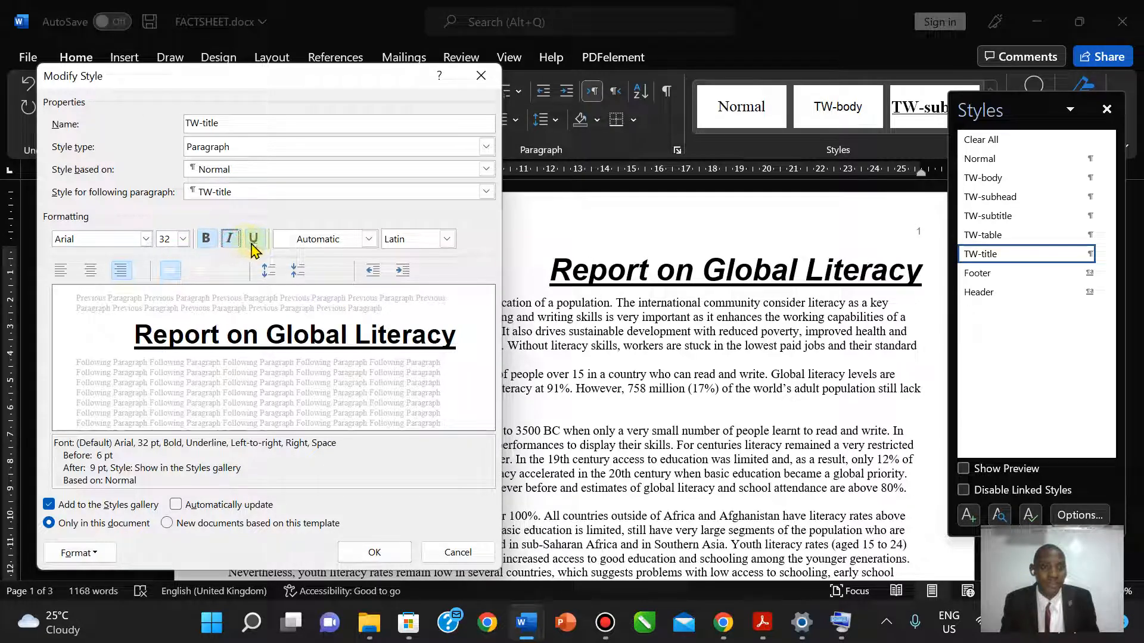
pyautogui.click(253, 239)
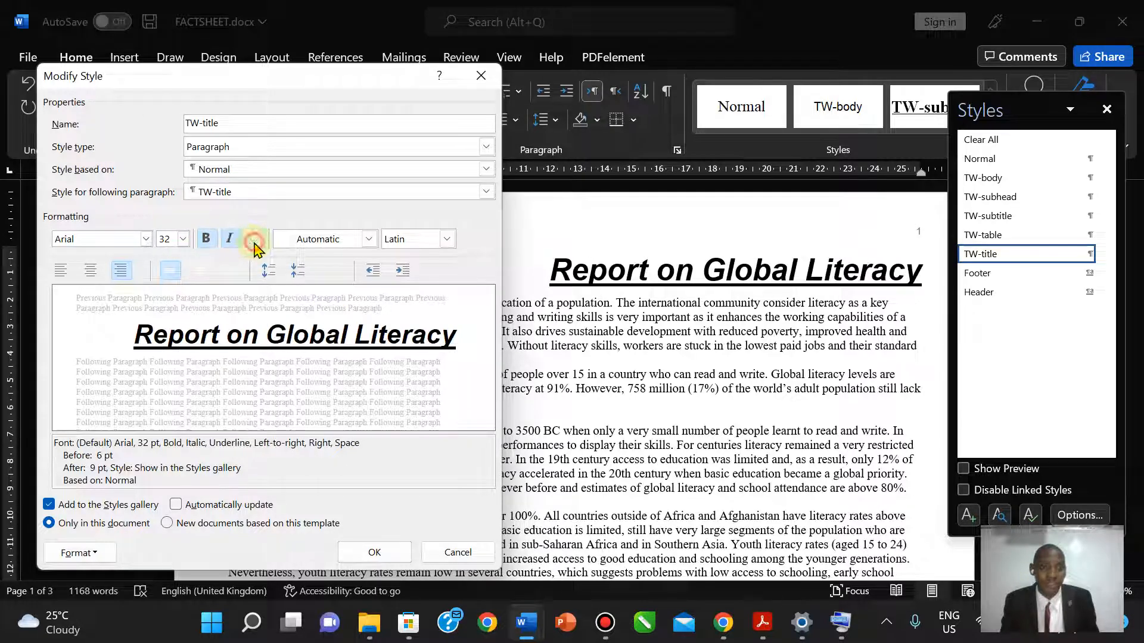
pyautogui.click(762, 620)
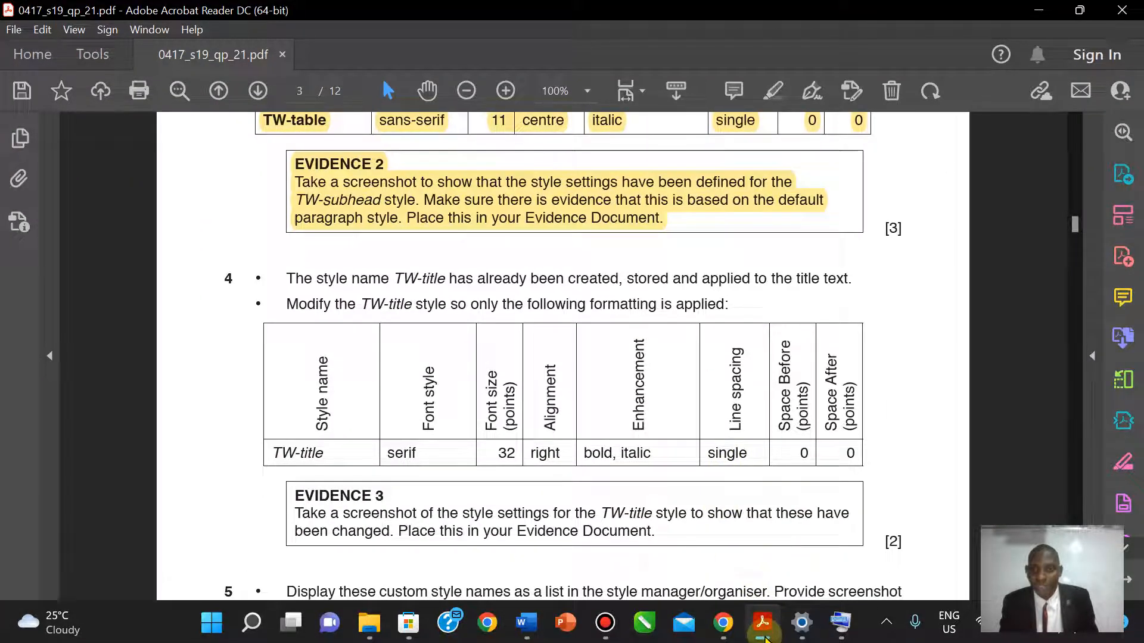
pyautogui.click(762, 621)
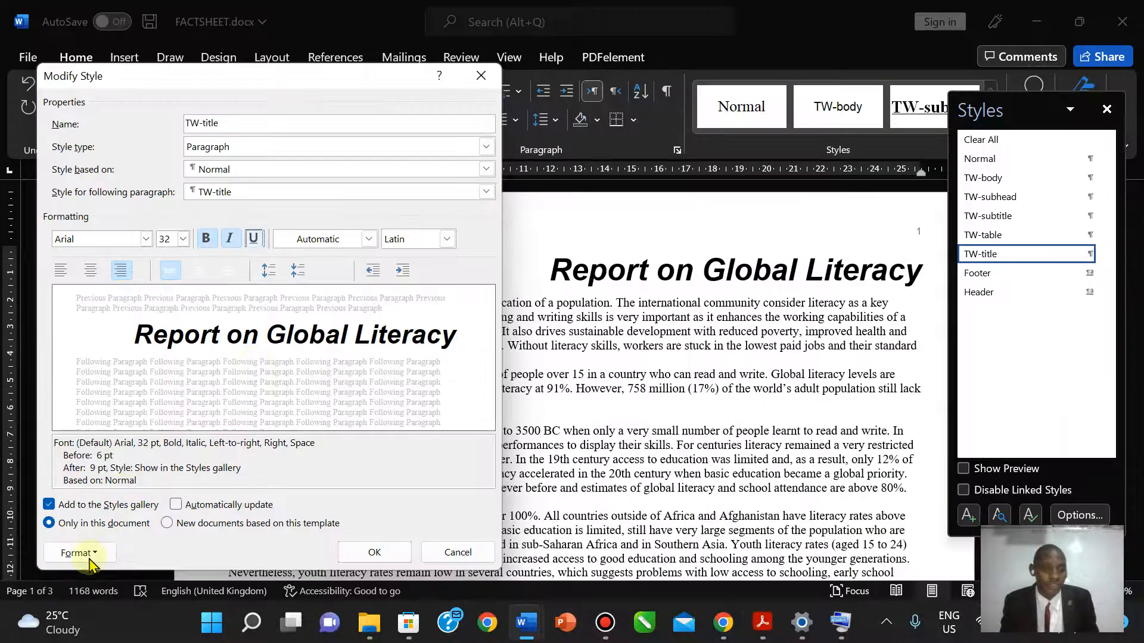
pyautogui.click(77, 553)
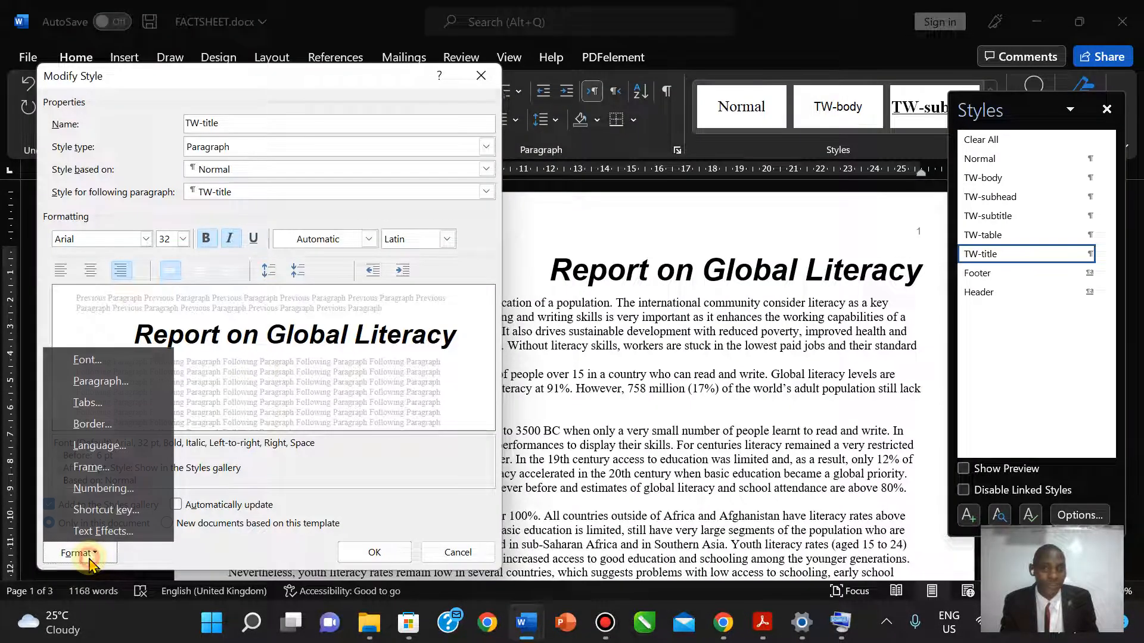
# - Set TW-title spacing before and after to 0 pt and save the style
pyautogui.click(101, 382)
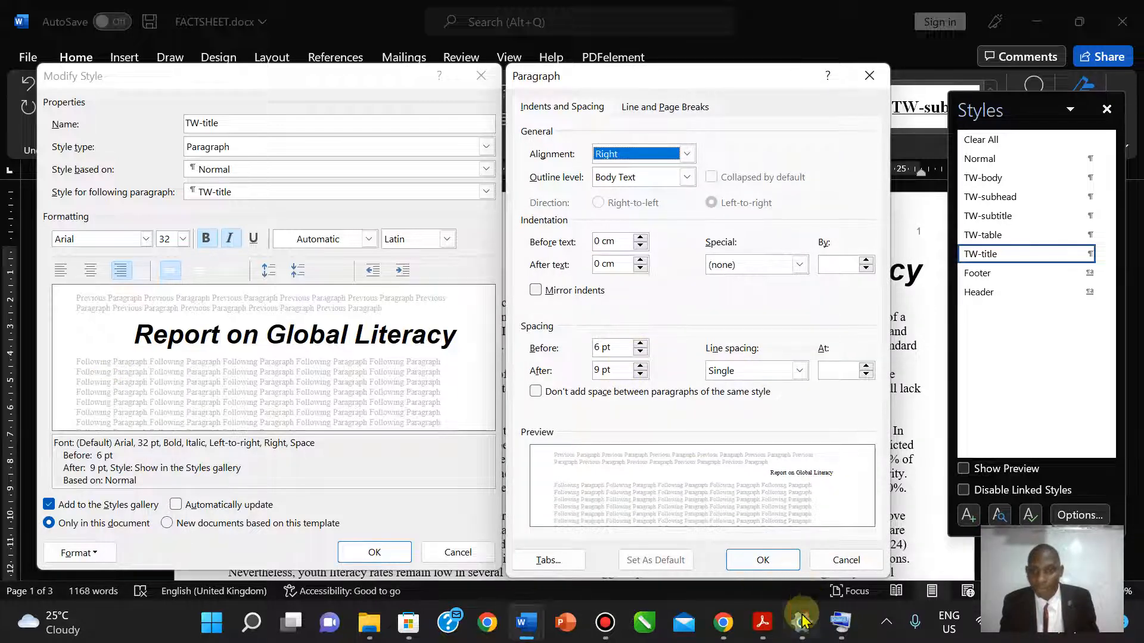
pyautogui.click(764, 624)
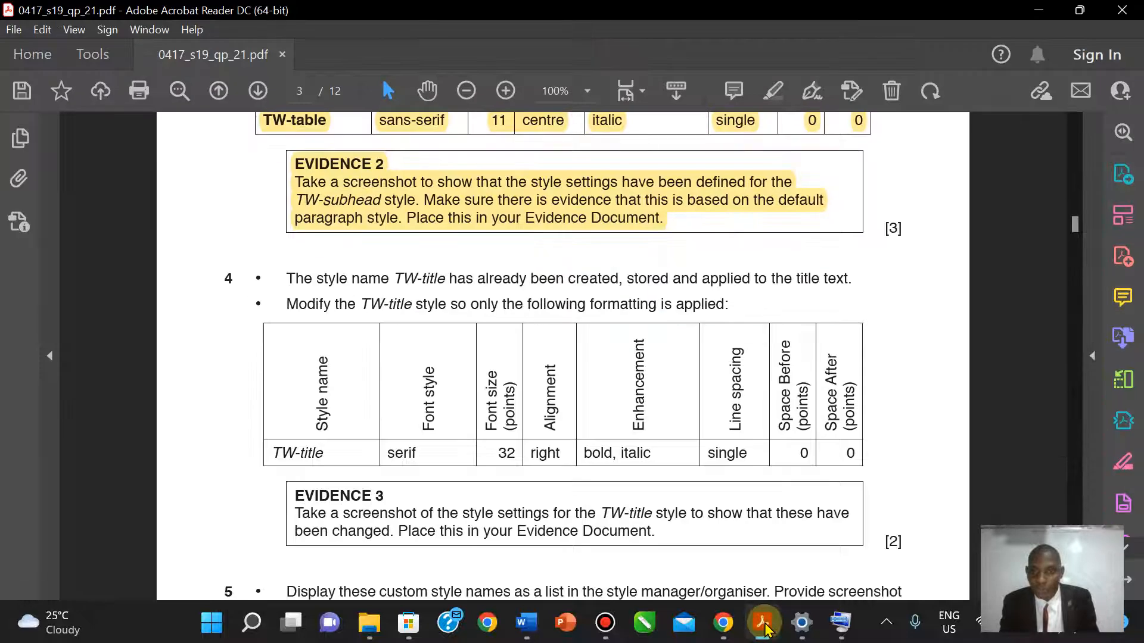
pyautogui.click(764, 624)
pyautogui.click(642, 353)
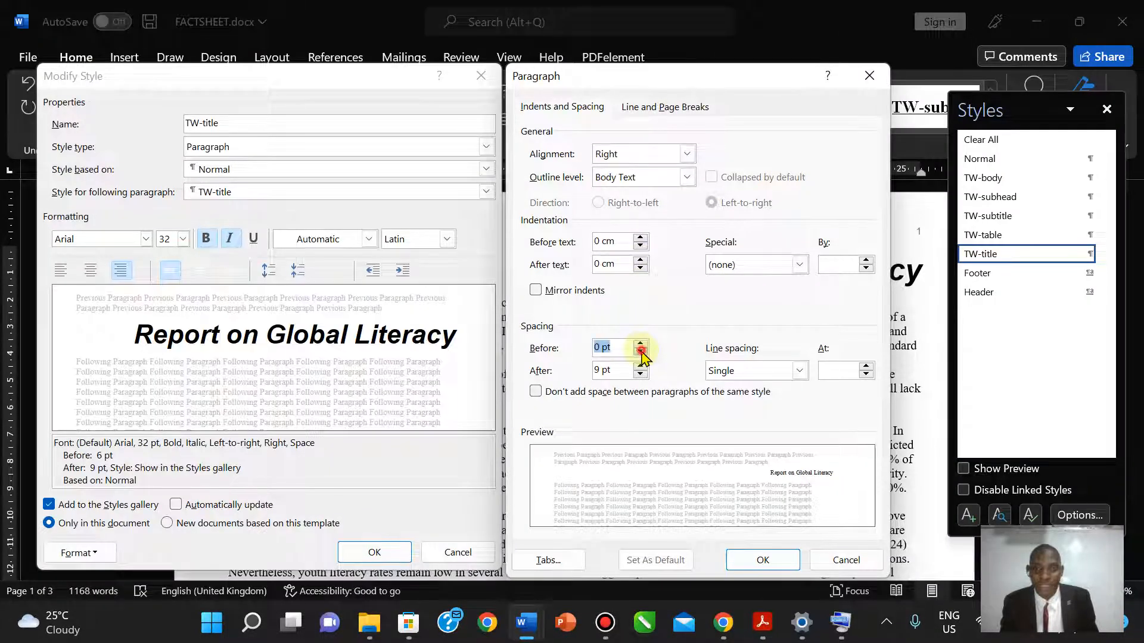
pyautogui.click(641, 375)
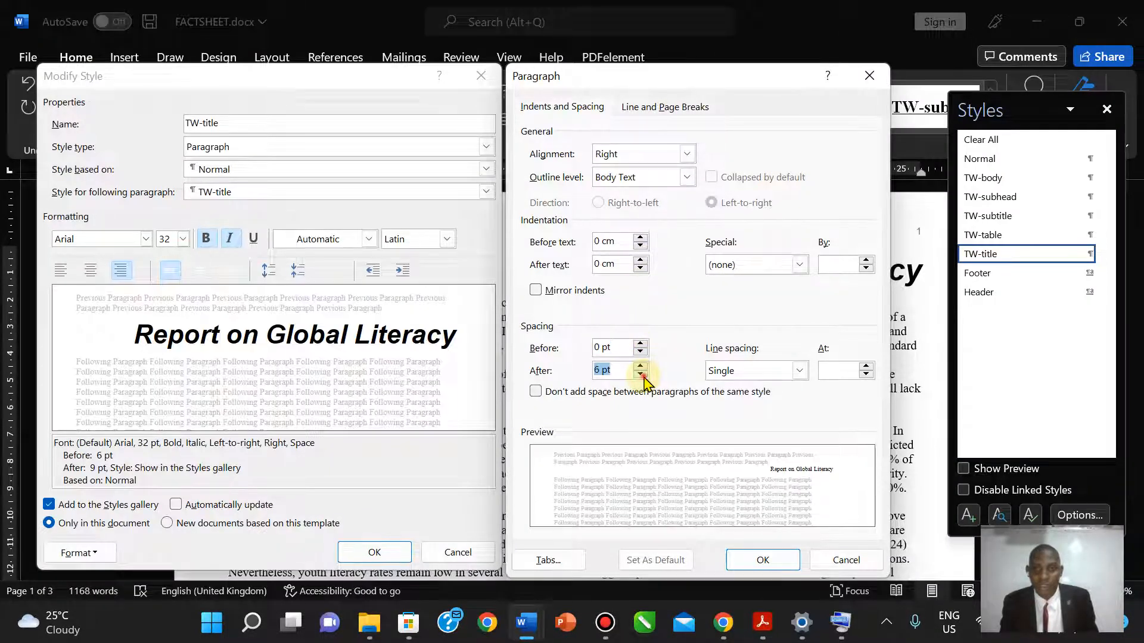
pyautogui.click(641, 376)
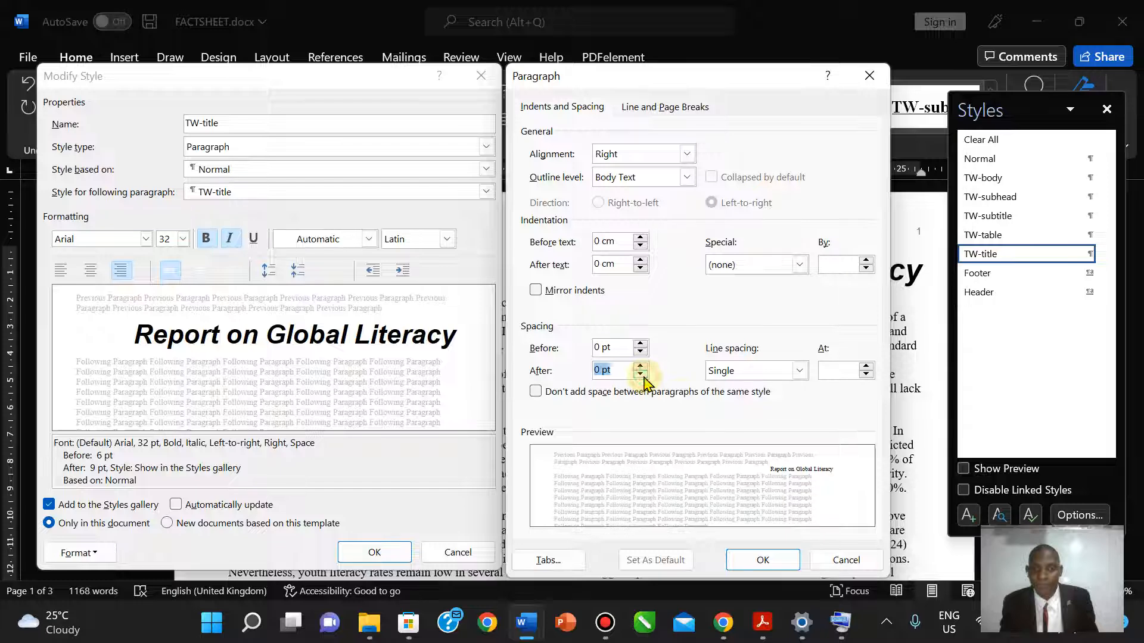
pyautogui.click(774, 560)
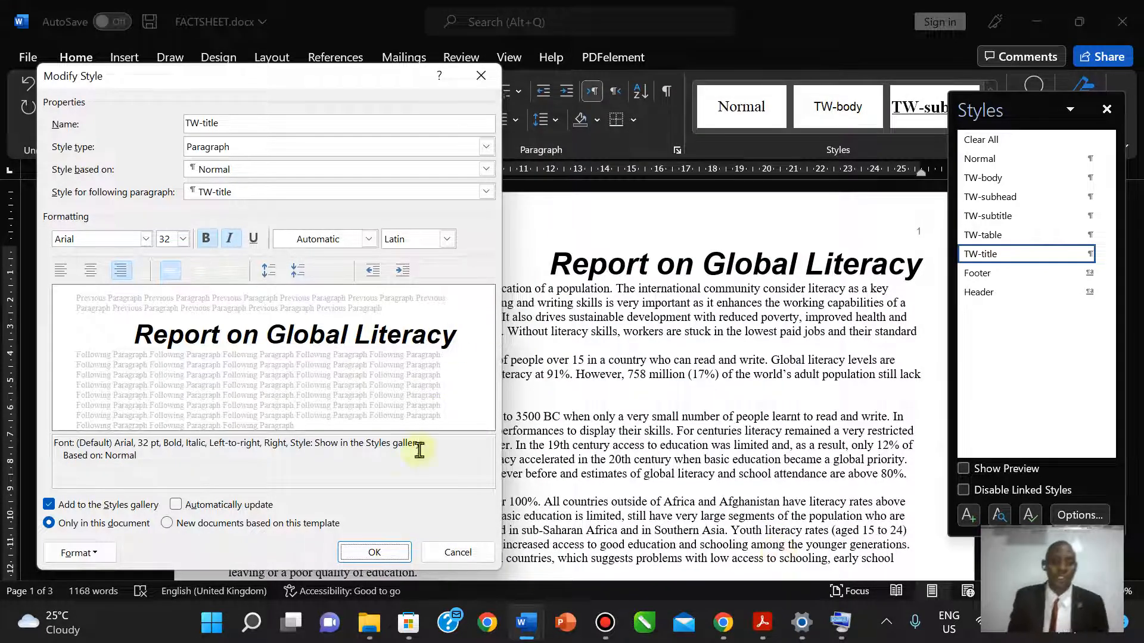
pyautogui.click(375, 552)
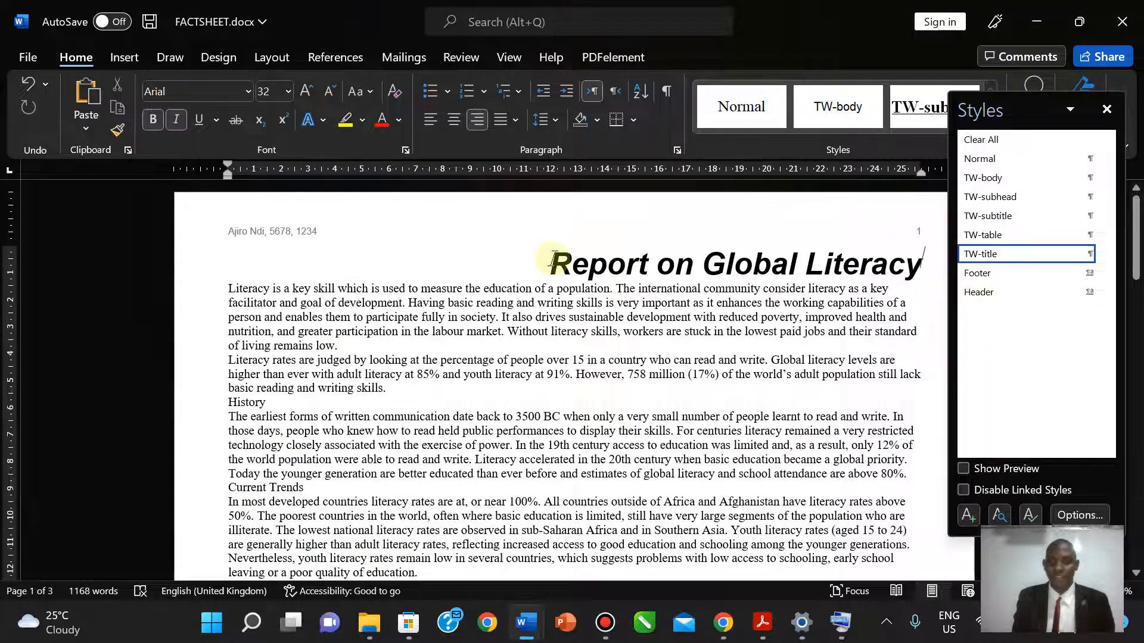
# - Reapply the TW-title style to 'Report on Global Literacy'
pyautogui.moveTo(549, 262); pyautogui.dragTo(882, 265)
pyautogui.click(1003, 256)
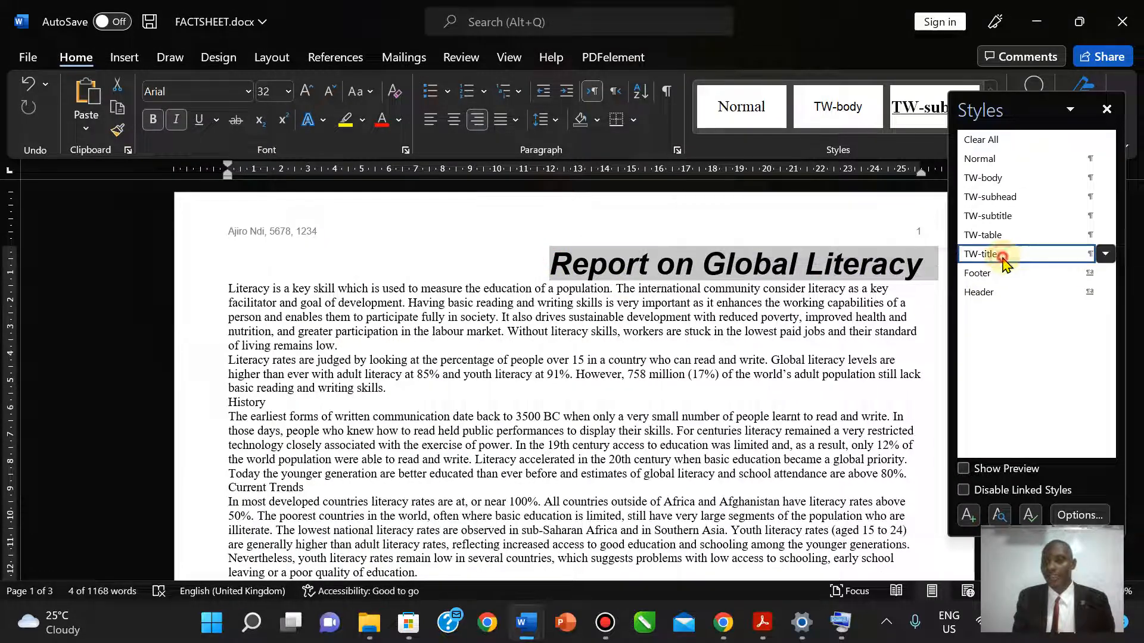
pyautogui.click(723, 310)
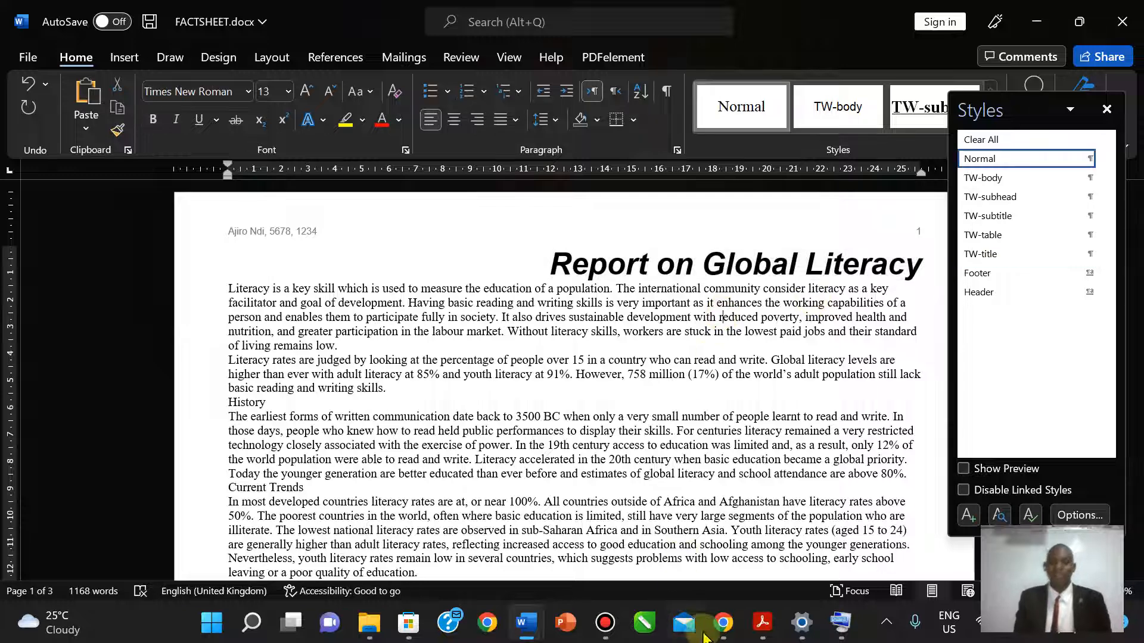
# - Highlight question 4's TW-title instructions and formatting table in yellow
pyautogui.click(763, 622)
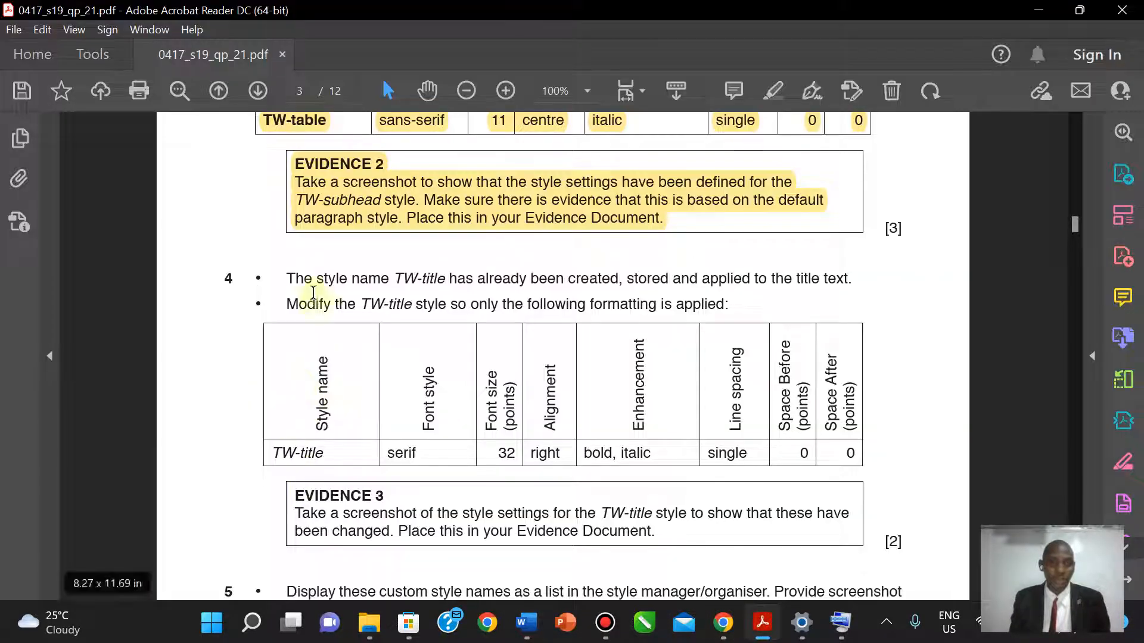
pyautogui.moveTo(288, 271); pyautogui.dragTo(847, 451)
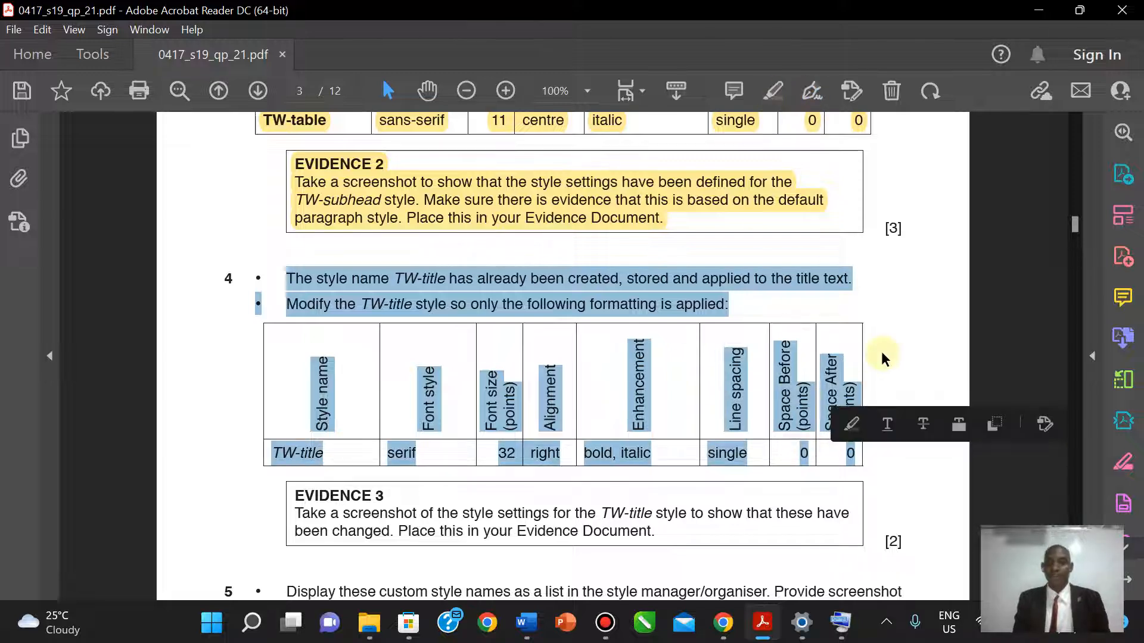
pyautogui.click(774, 91)
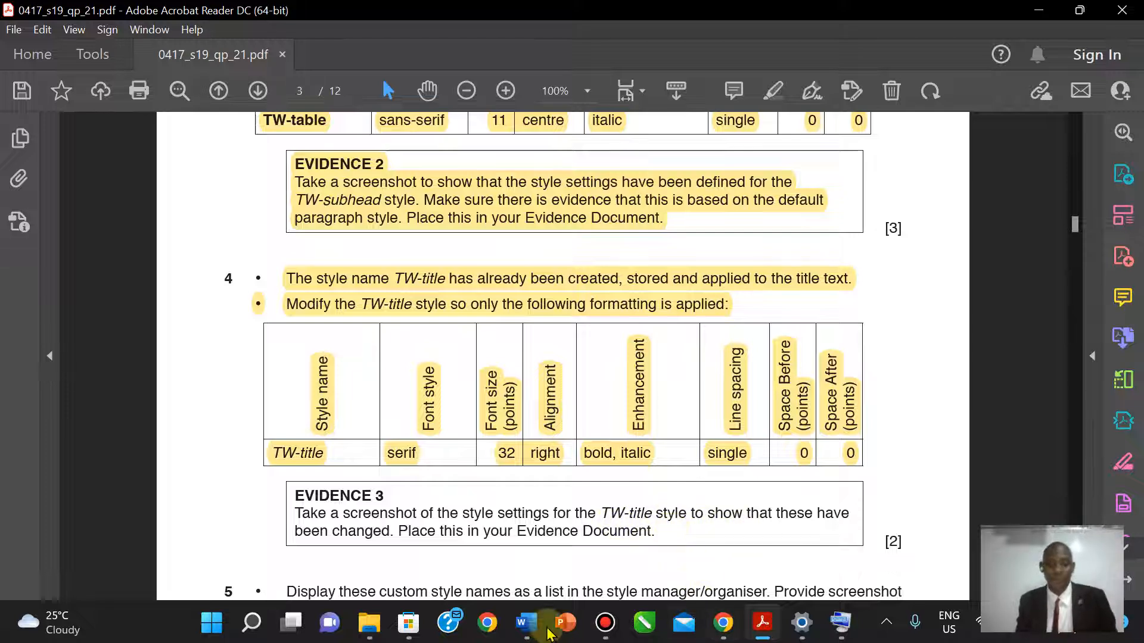
# - Open TW-title's Modify Style and Paragraph settings together for the selected title
pyautogui.moveTo(541, 631)
pyautogui.click(637, 540)
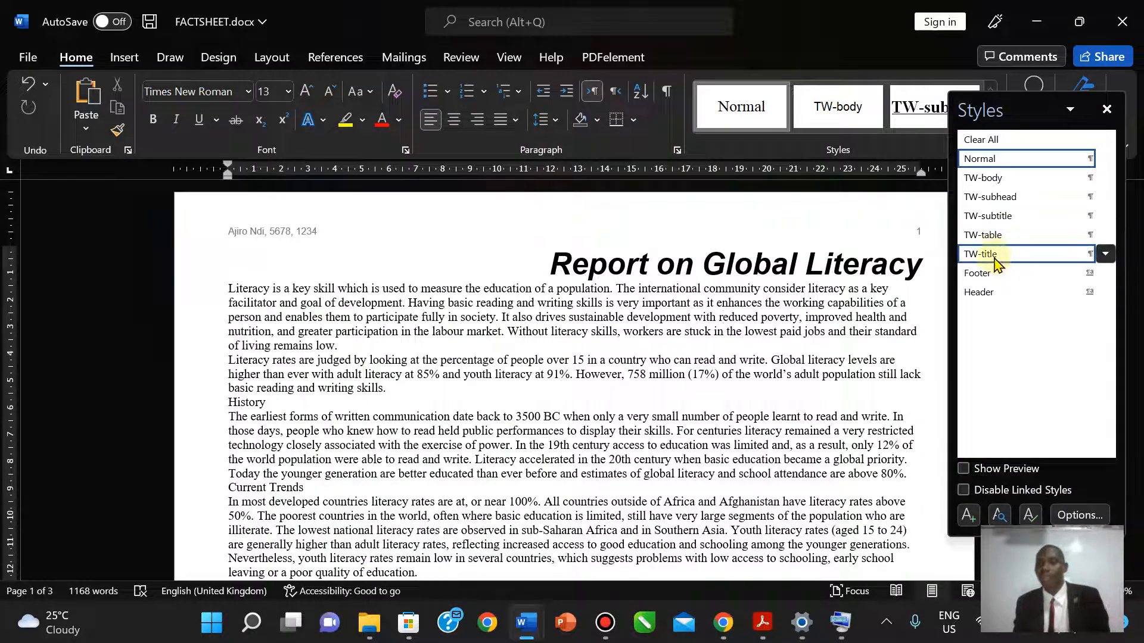
pyautogui.click(994, 256)
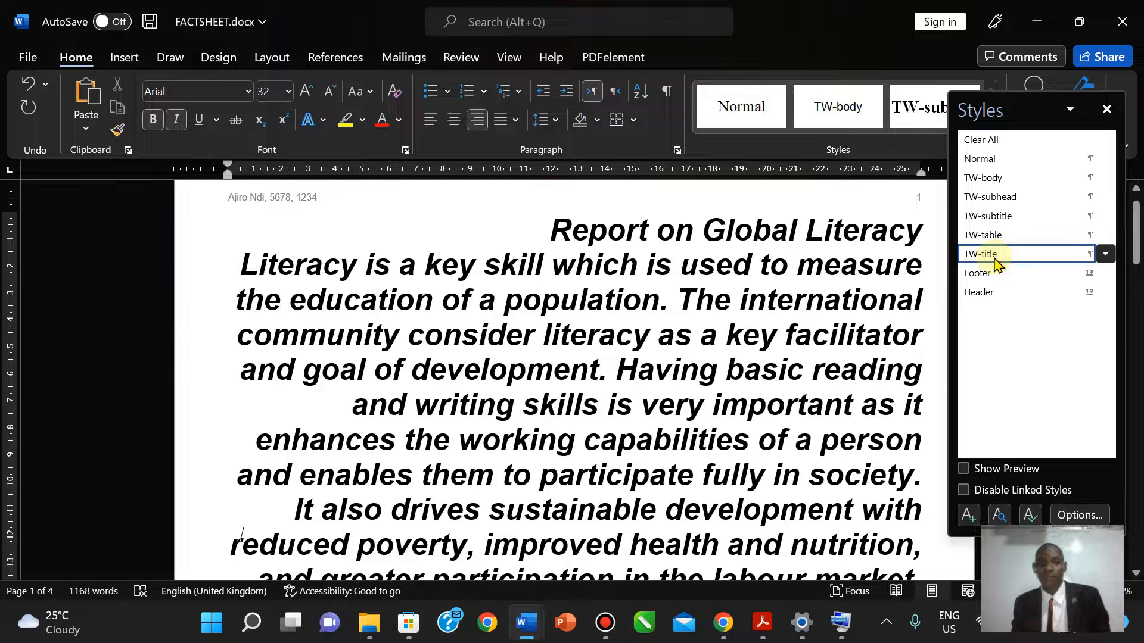
pyautogui.hotkey('ctrl', 'z')
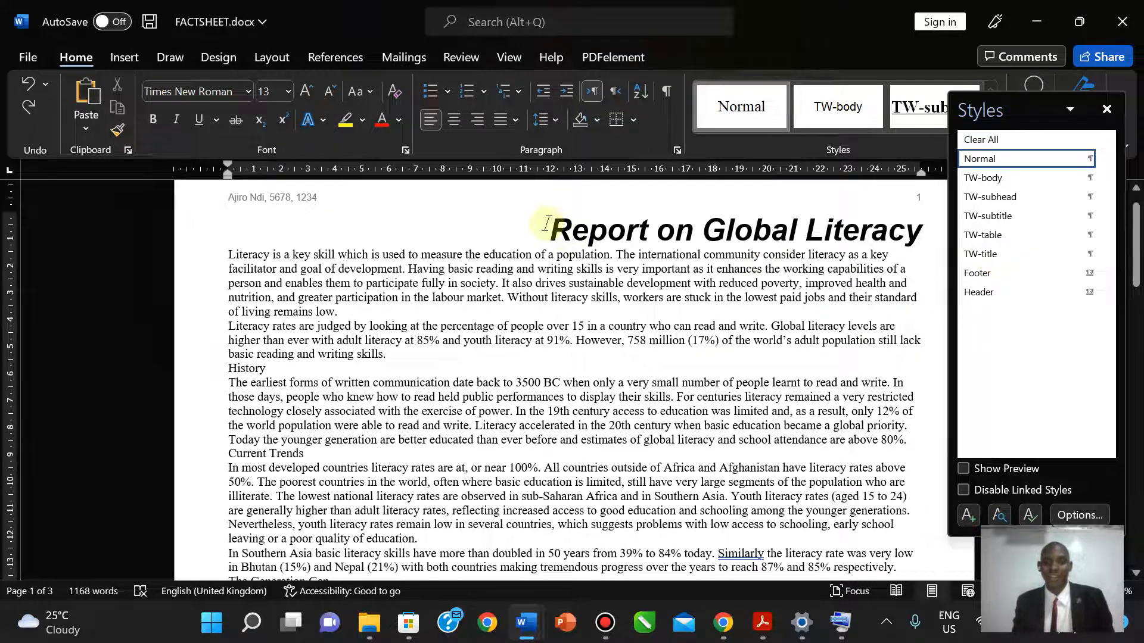
pyautogui.moveTo(545, 223); pyautogui.dragTo(837, 239)
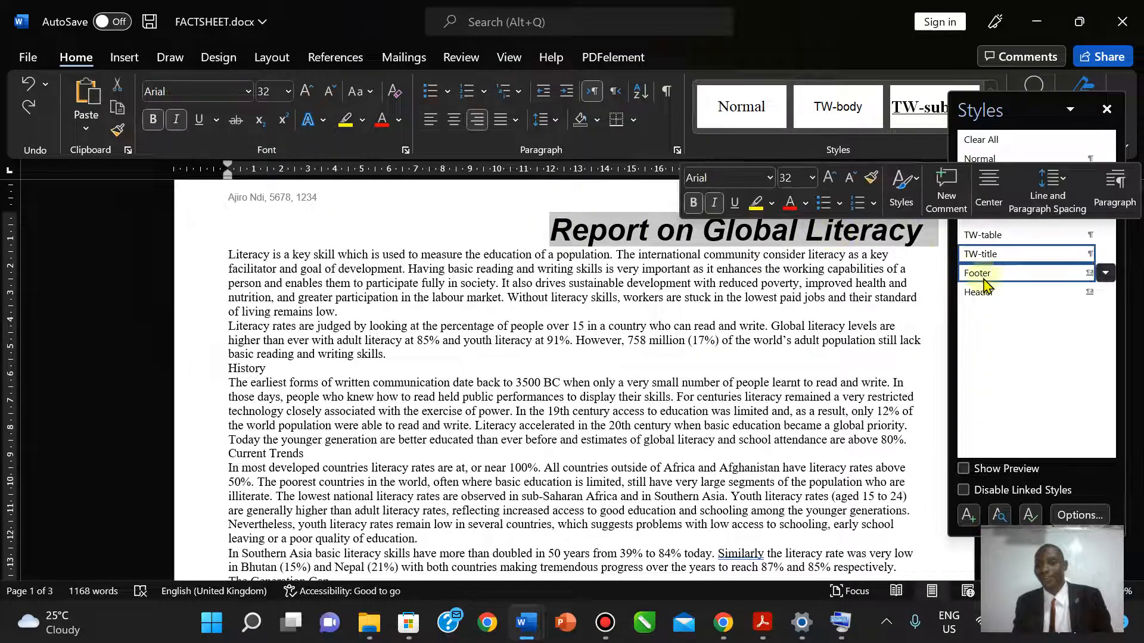
pyautogui.rightClick(986, 255)
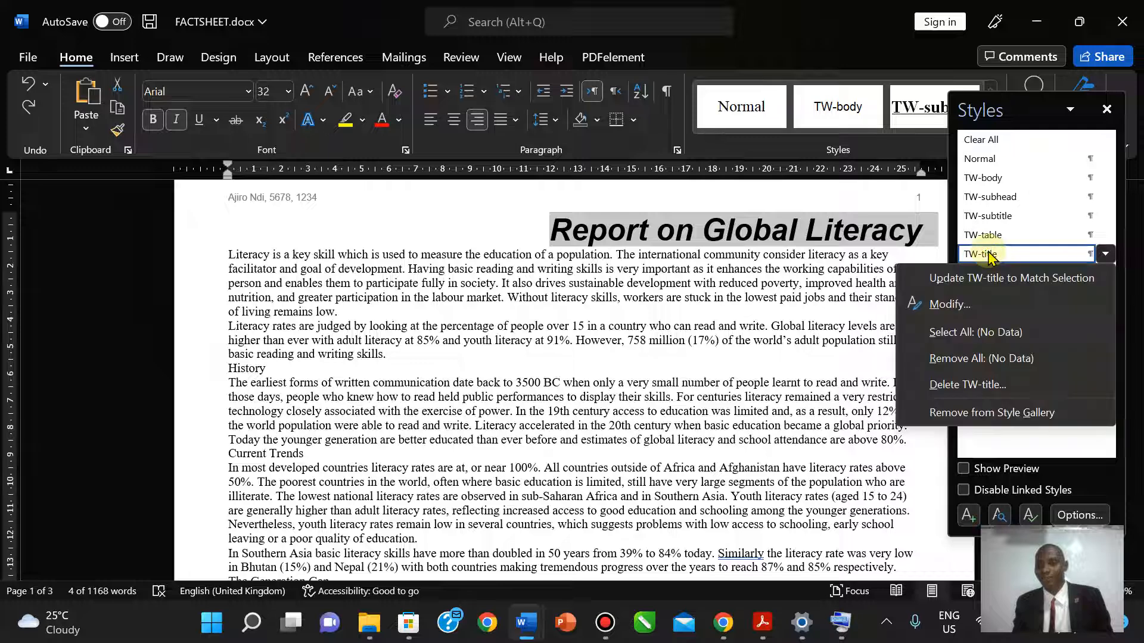
pyautogui.click(938, 316)
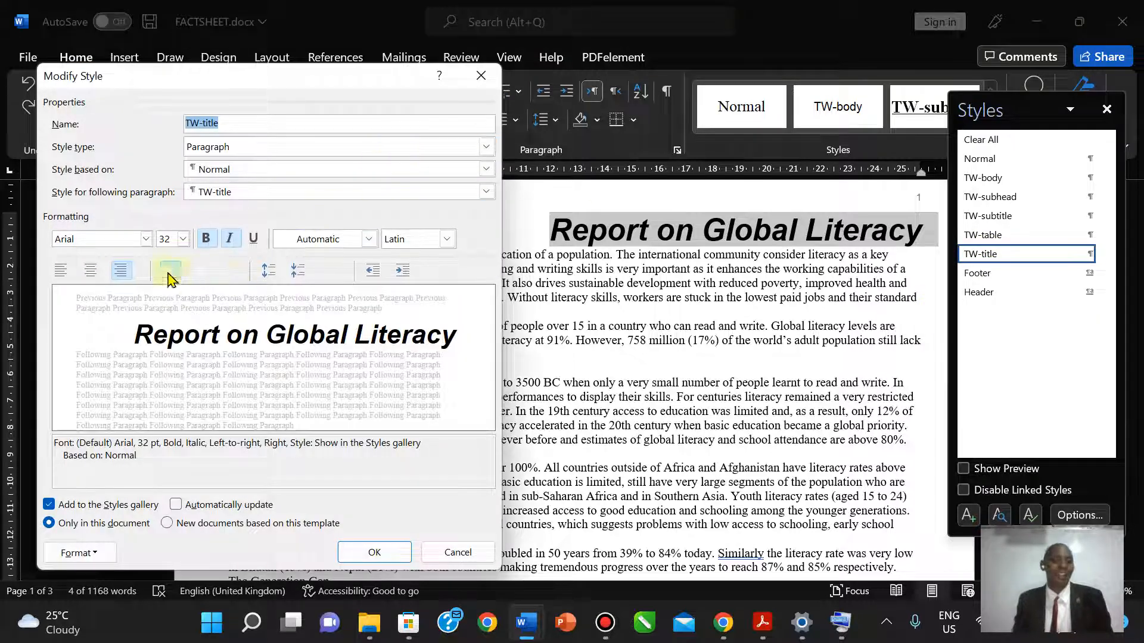
pyautogui.click(86, 553)
pyautogui.click(86, 382)
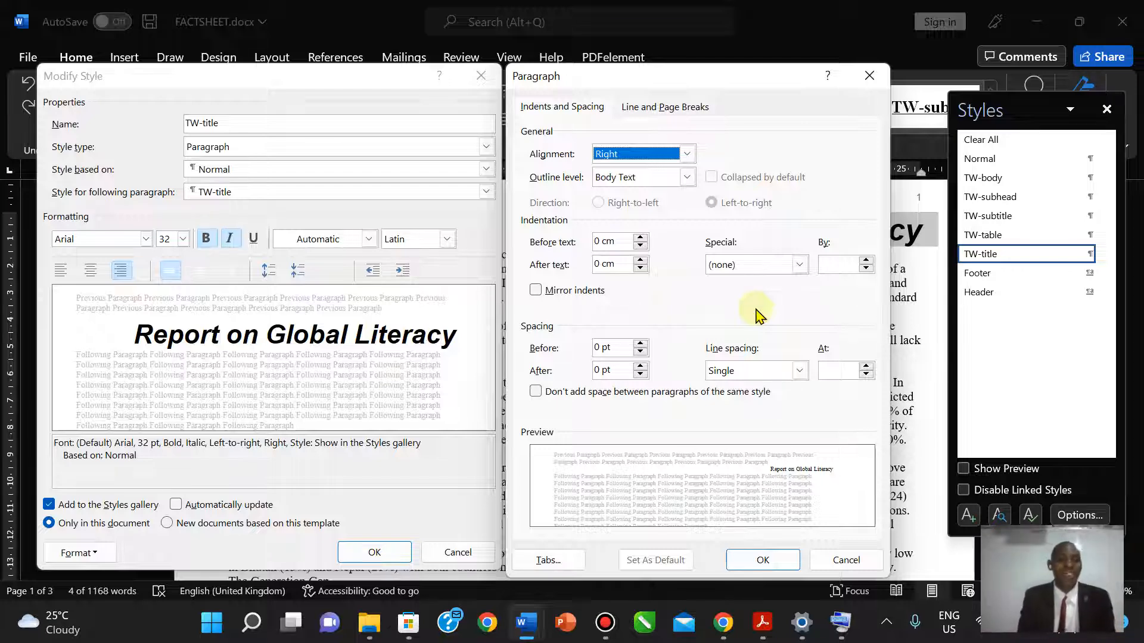
pyautogui.press('super+shift+s')
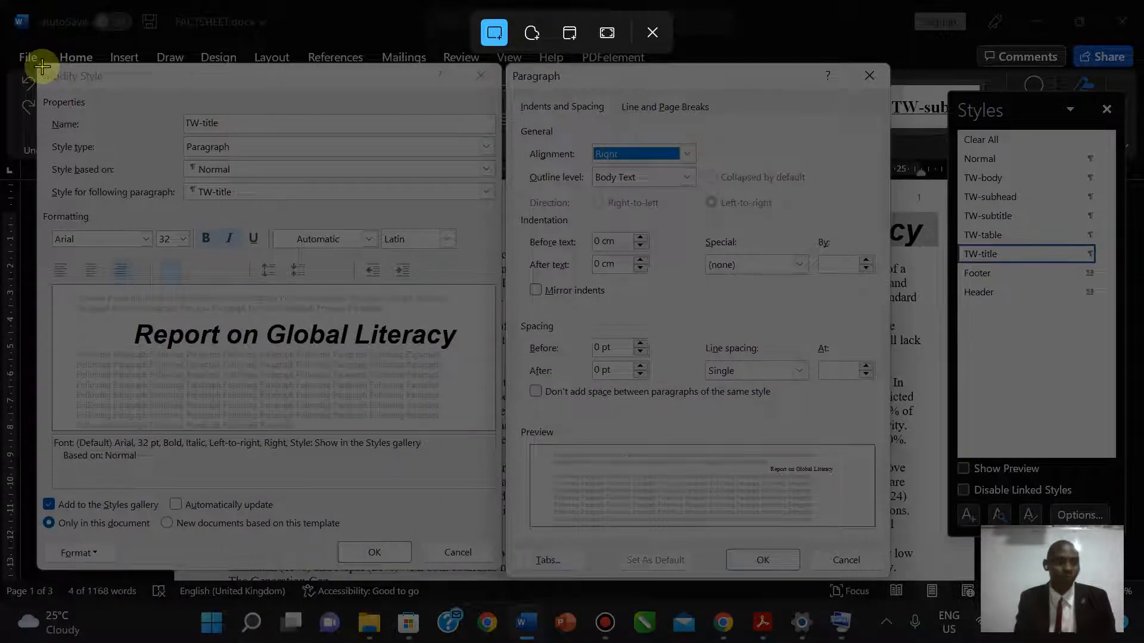
# - Snip both TW-title style dialogs and save the capture as Screenshot 2022-09-27 184556.png
pyautogui.moveTo(37, 65); pyautogui.dragTo(888, 573)
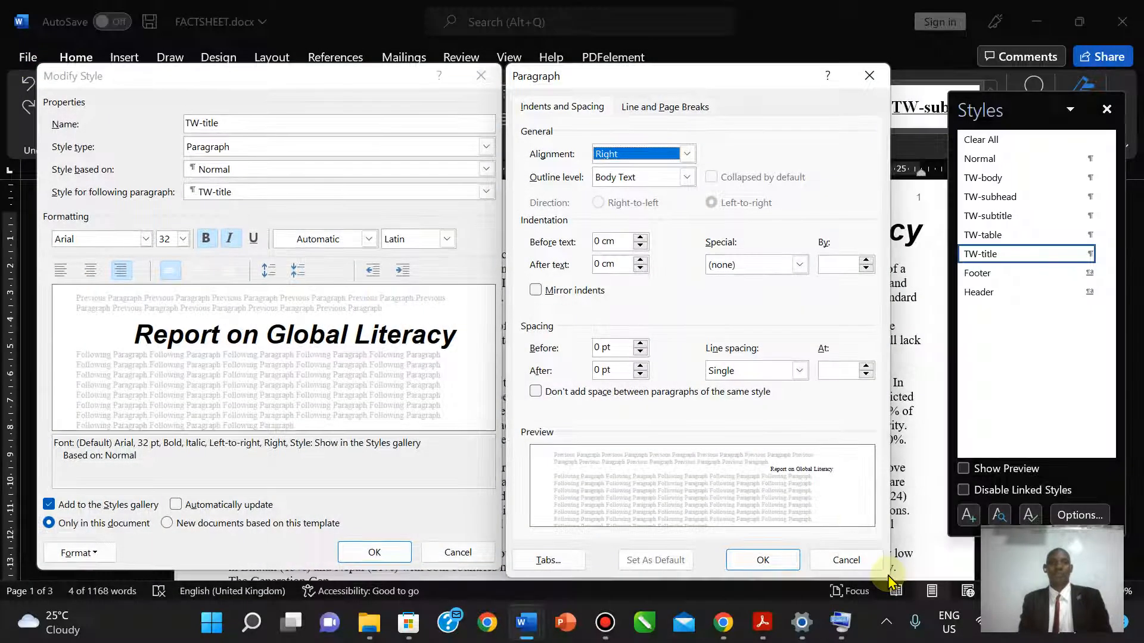
pyautogui.click(1040, 462)
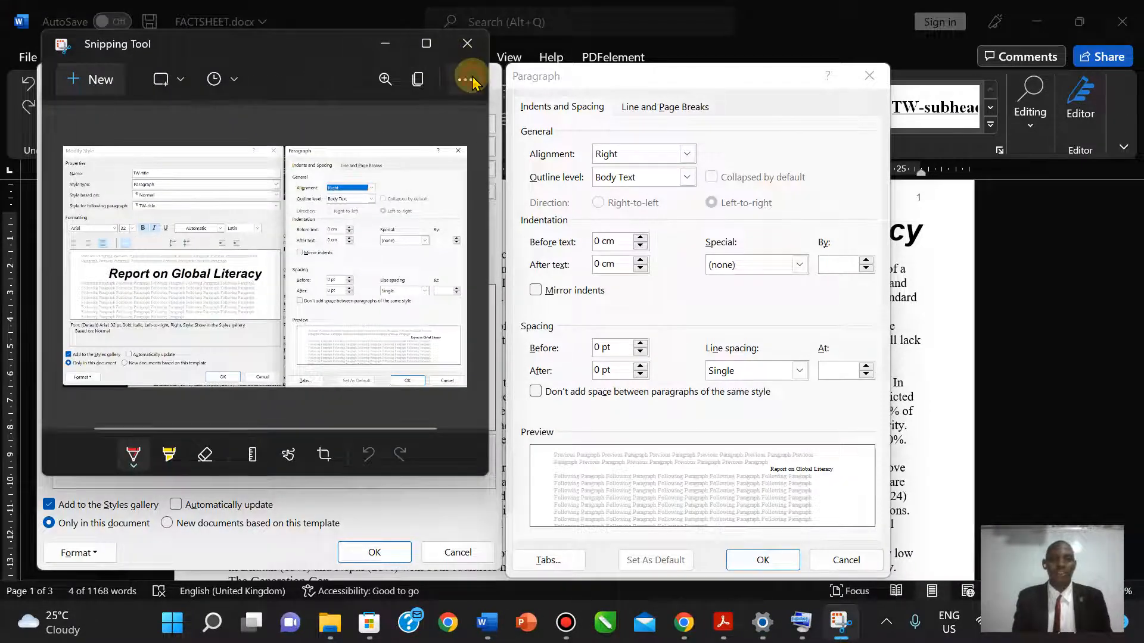
pyautogui.click(466, 79)
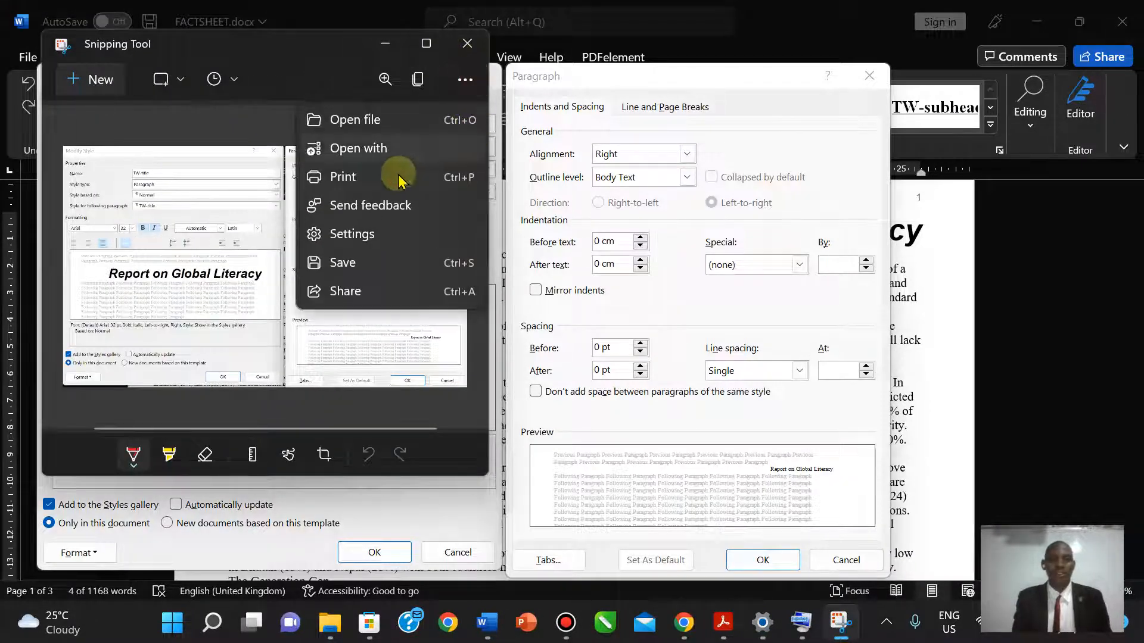
pyautogui.click(348, 262)
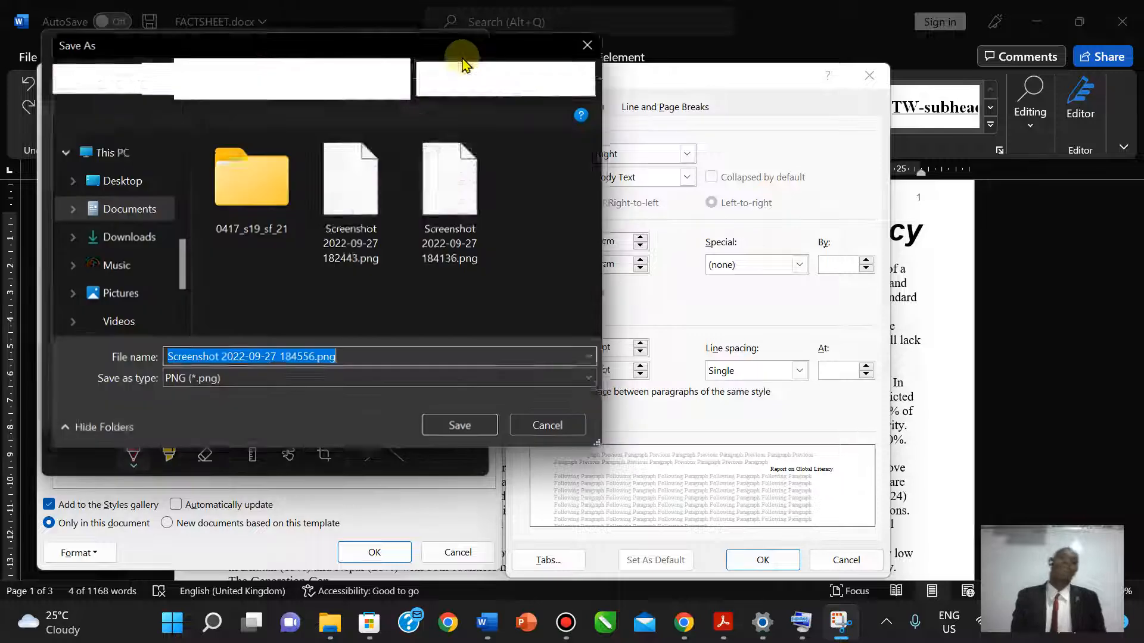
pyautogui.click(453, 432)
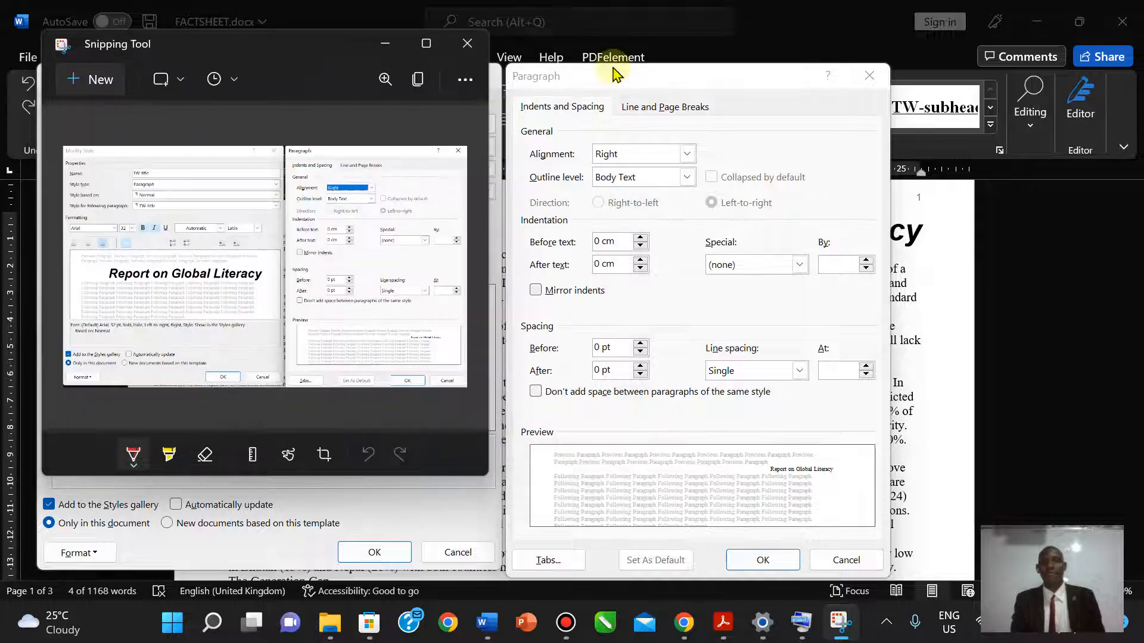
# - Close Snipping Tool, the Paragraph dialog and the Modify Style dialog
pyautogui.click(467, 44)
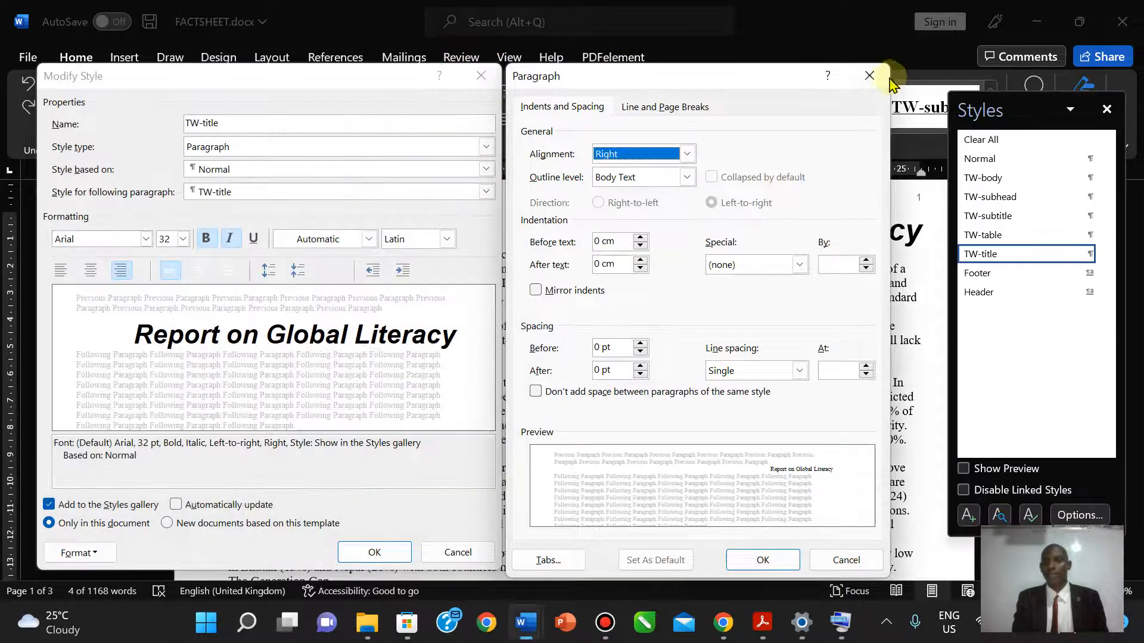
pyautogui.click(870, 75)
pyautogui.click(491, 77)
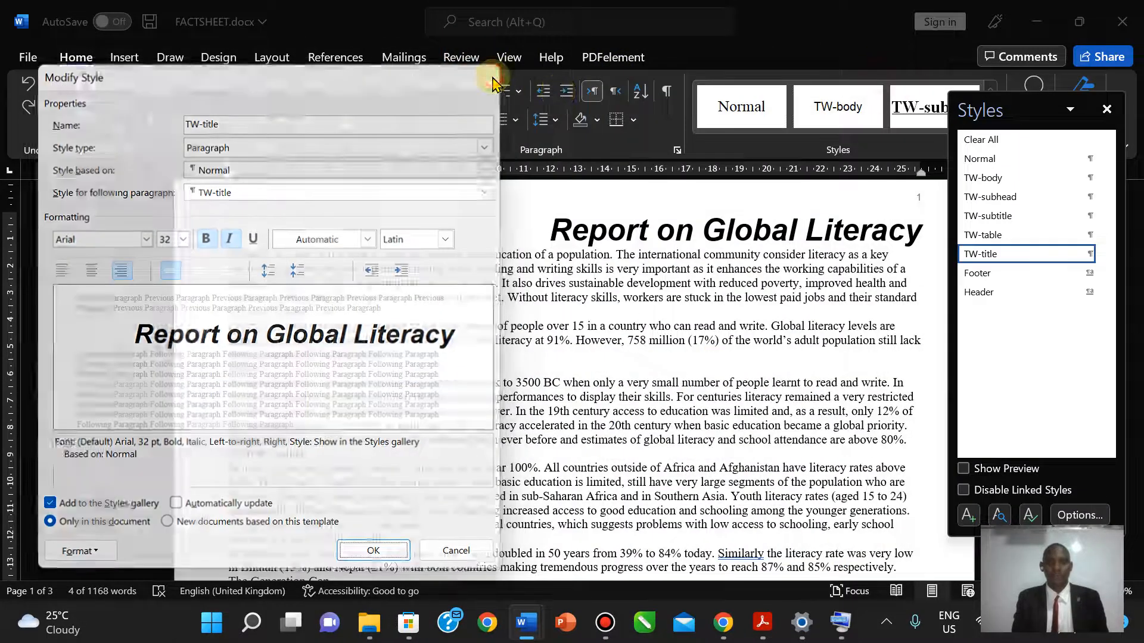
# - Insert Screenshot 2022-09-27 184556.png under Step 4 in the J219EVIDENCE1234 document
pyautogui.moveTo(527, 622)
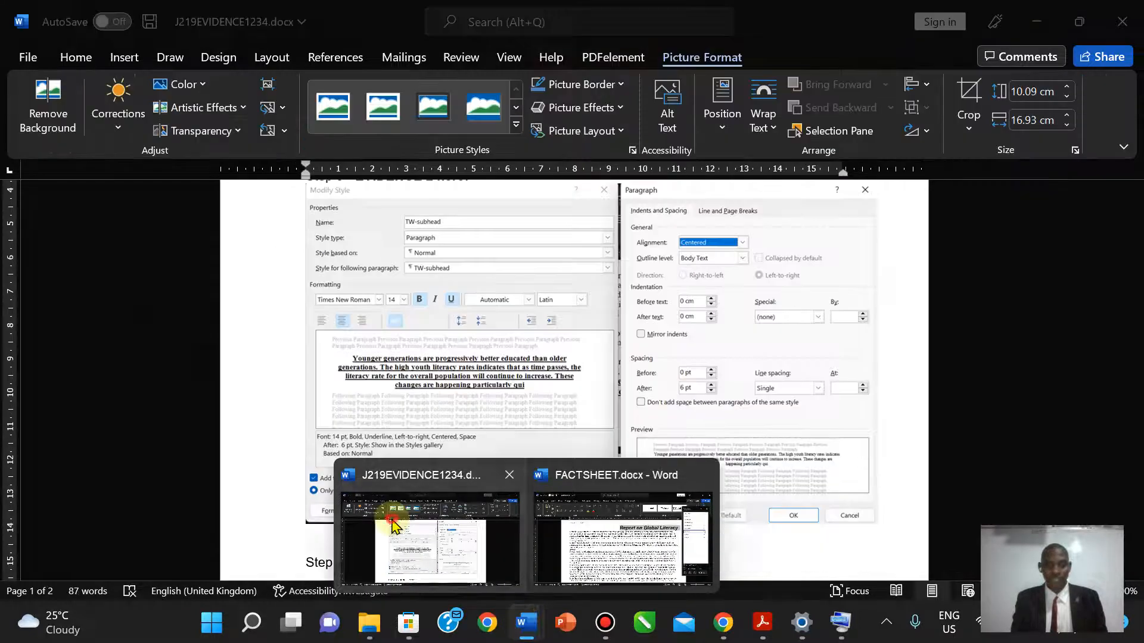
pyautogui.click(392, 526)
pyautogui.moveTo(1137, 268); pyautogui.dragTo(1136, 316)
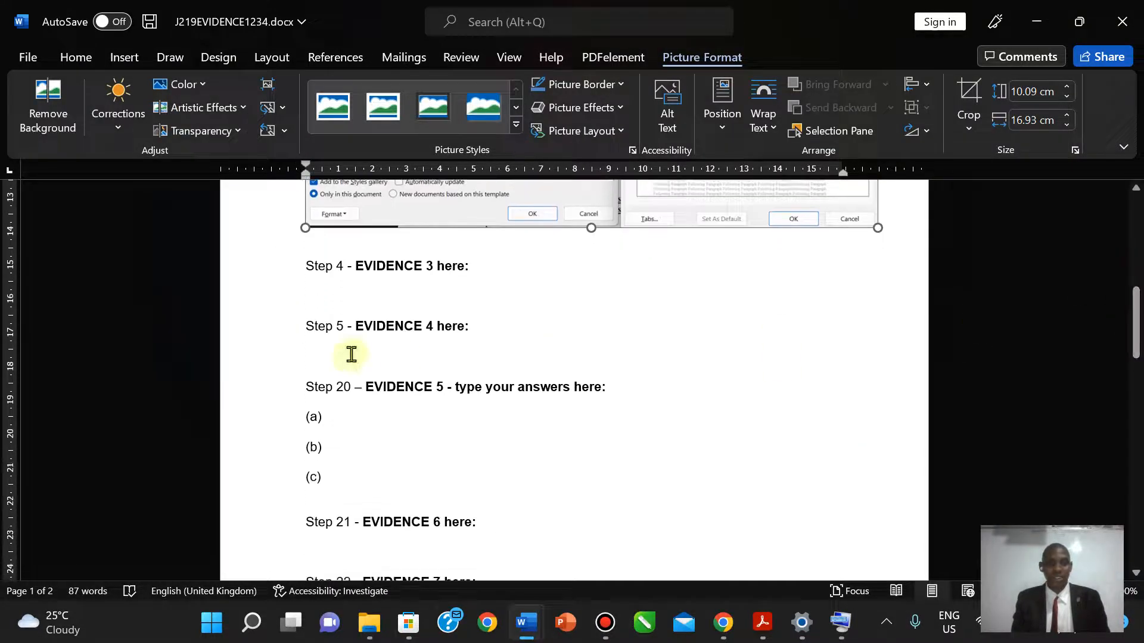
pyautogui.click(311, 299)
pyautogui.click(125, 57)
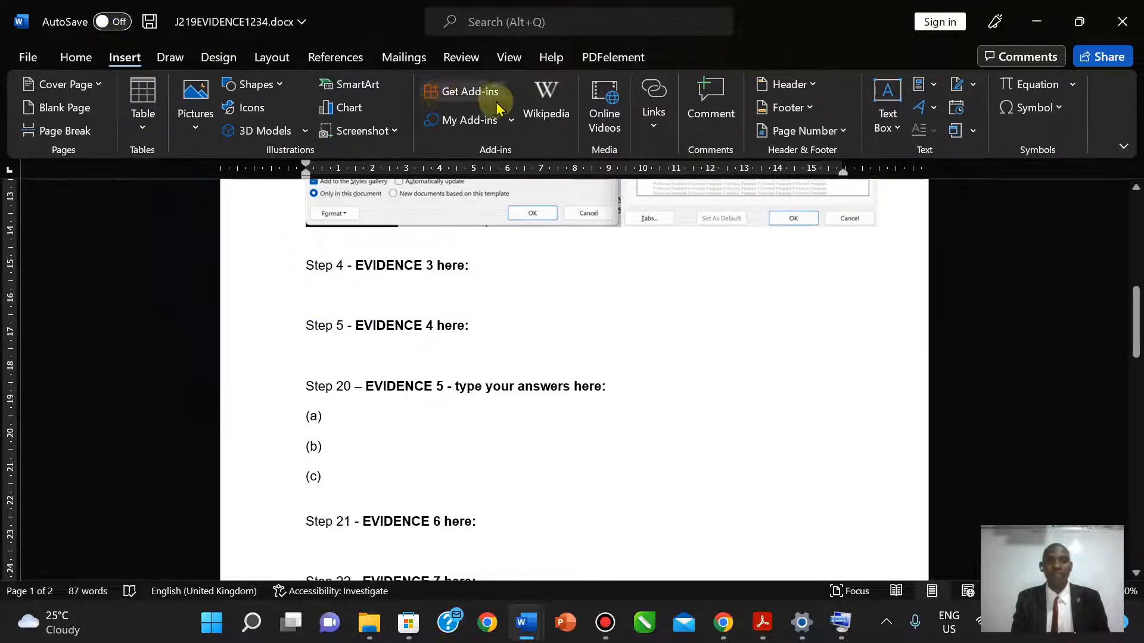
pyautogui.click(195, 122)
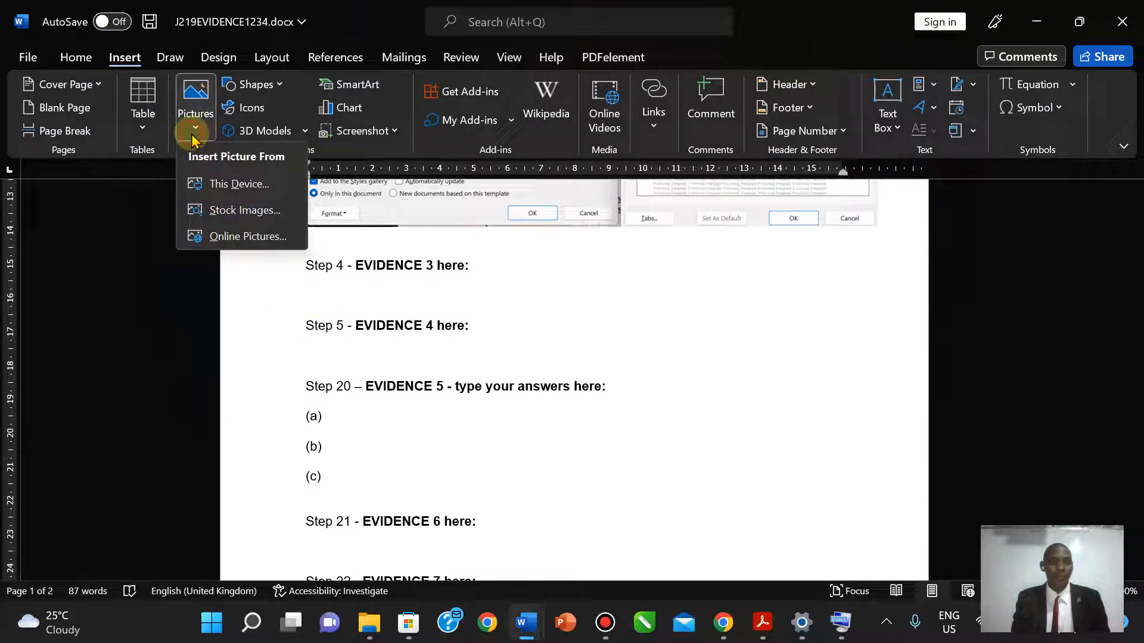
pyautogui.click(214, 184)
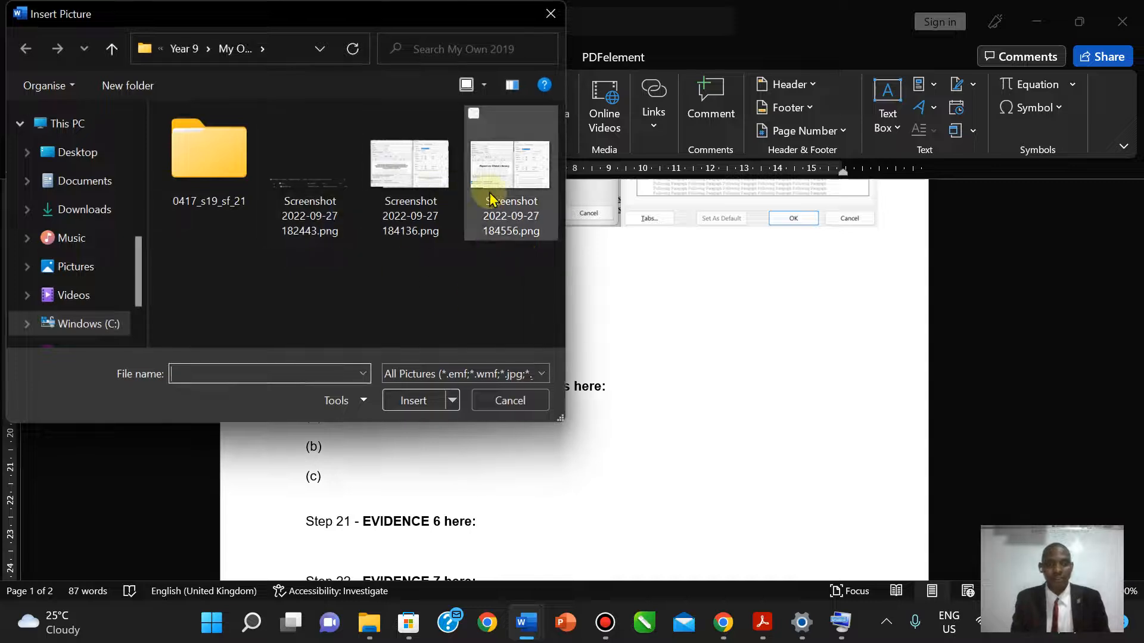
pyautogui.click(490, 202)
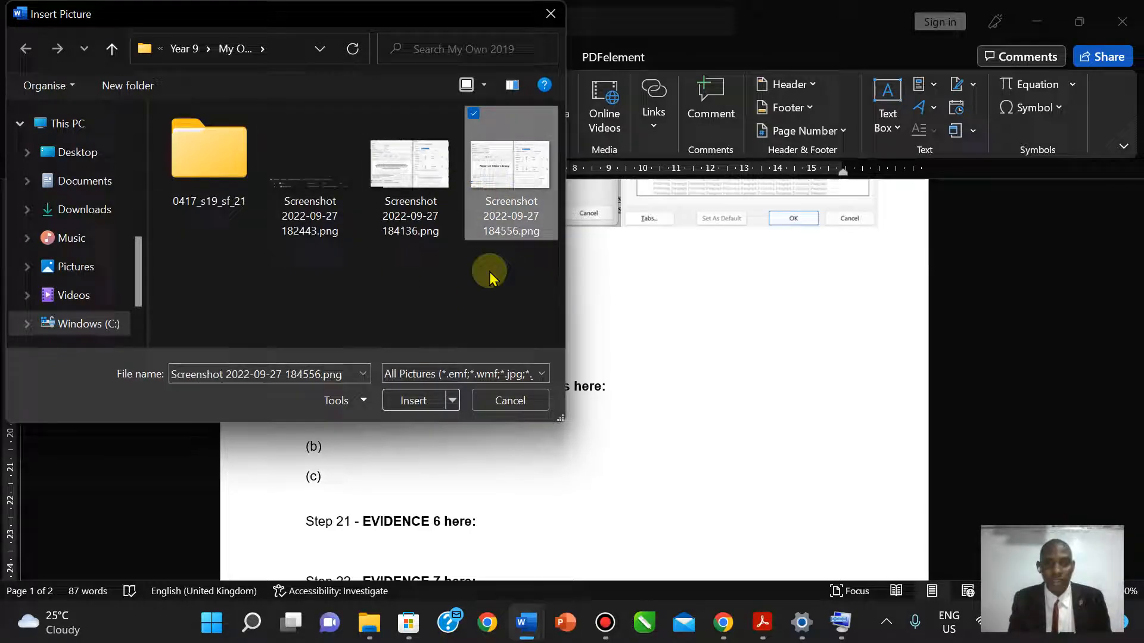
pyautogui.click(407, 401)
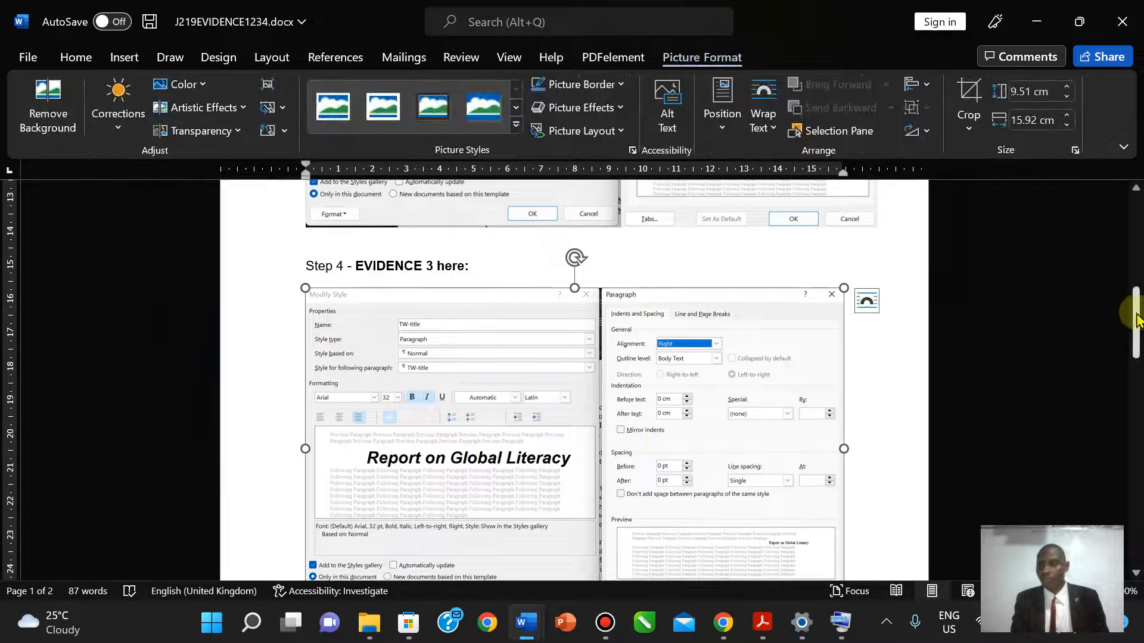
# - Resize the Step 4 screenshot to about 9.89 × 16.56 cm and slightly shrink the Step 3 screenshot
pyautogui.moveTo(1136, 316); pyautogui.dragTo(1137, 331)
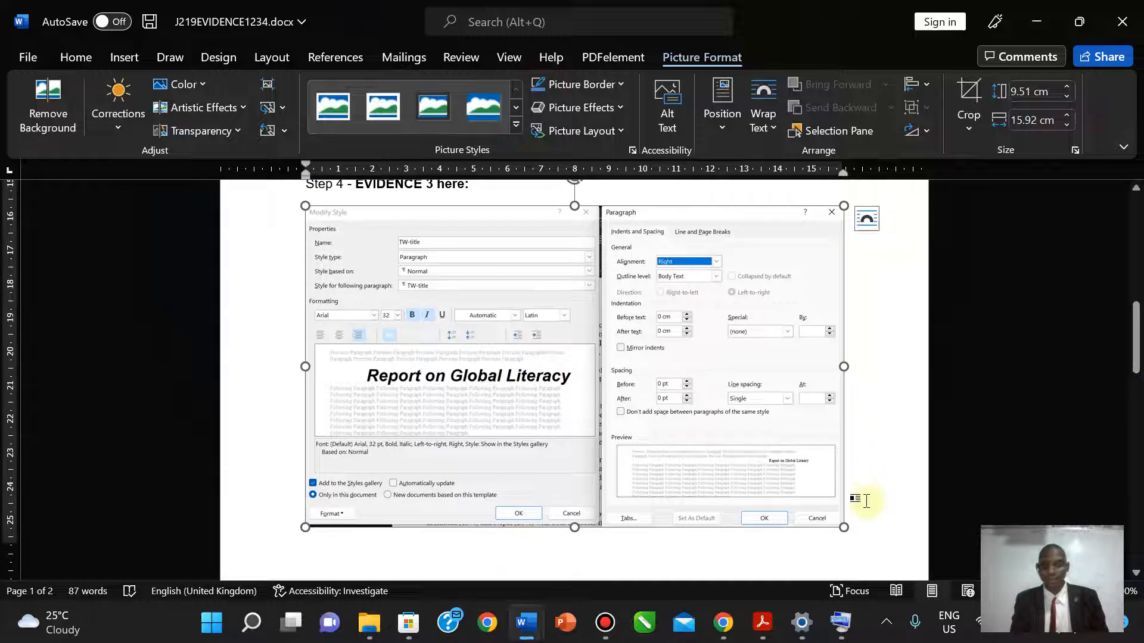
pyautogui.moveTo(846, 525); pyautogui.dragTo(870, 547)
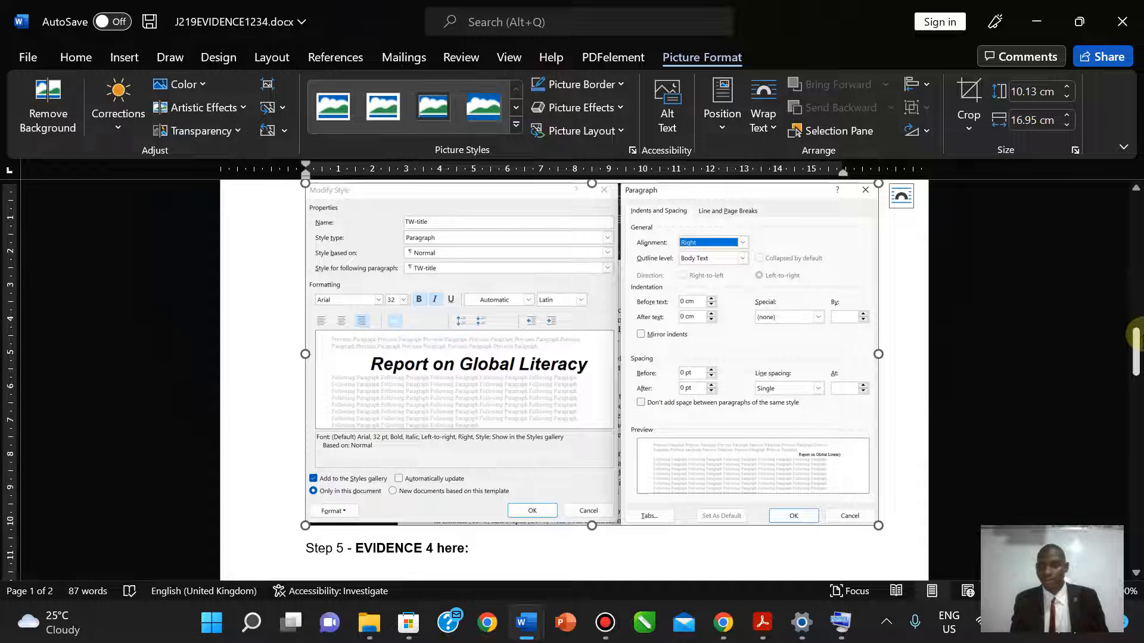
pyautogui.moveTo(1136, 350); pyautogui.dragTo(1095, 242)
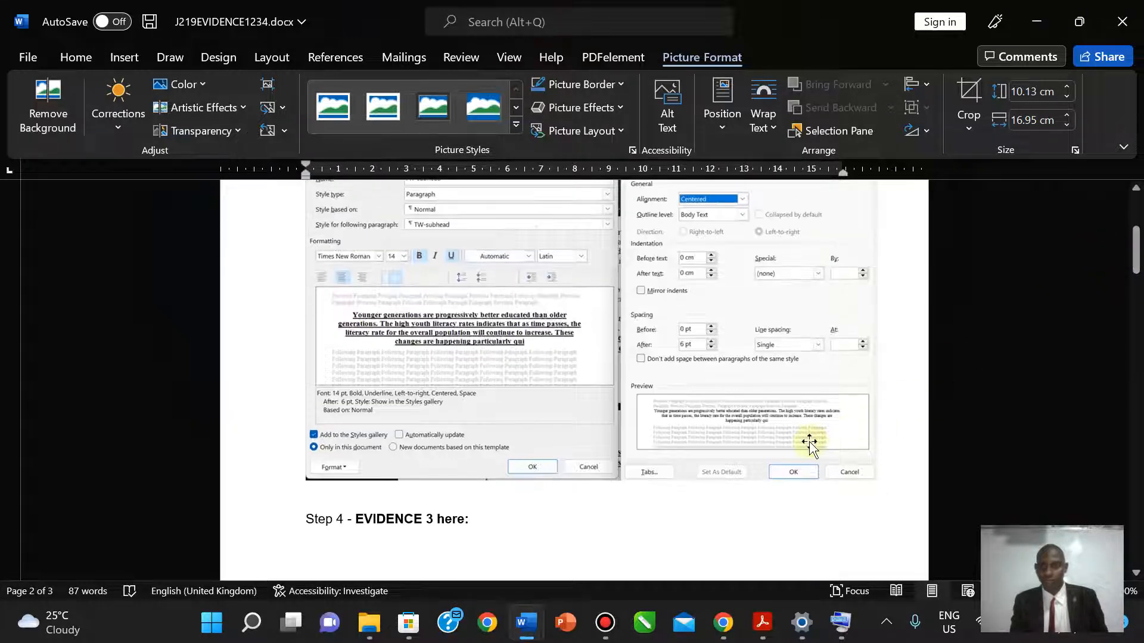
pyautogui.click(876, 477)
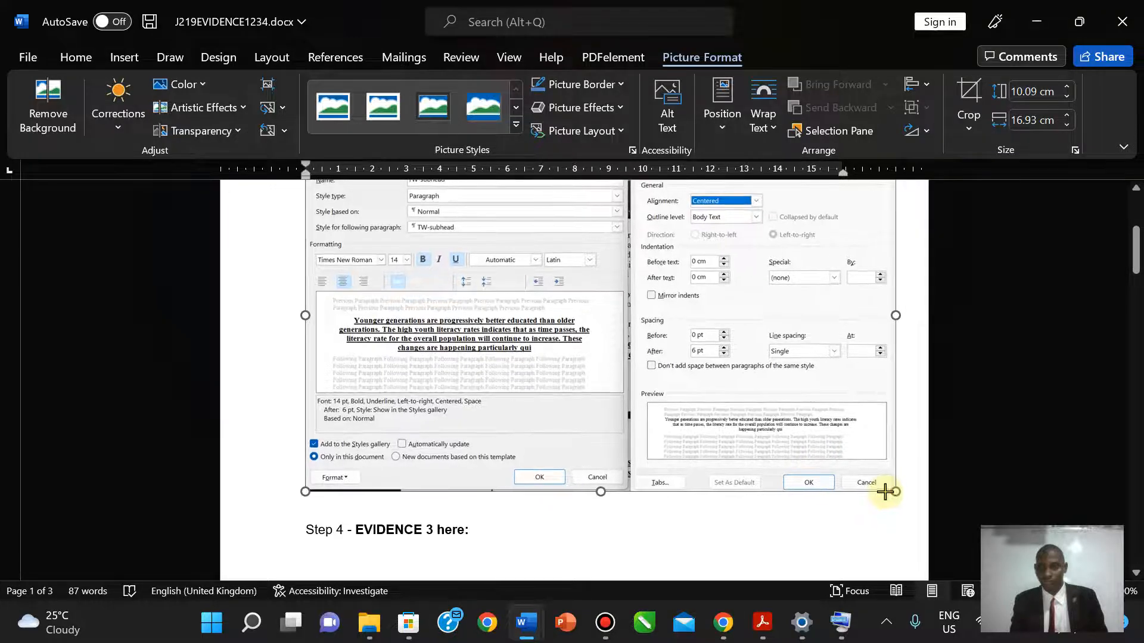
pyautogui.moveTo(869, 475); pyautogui.dragTo(862, 471)
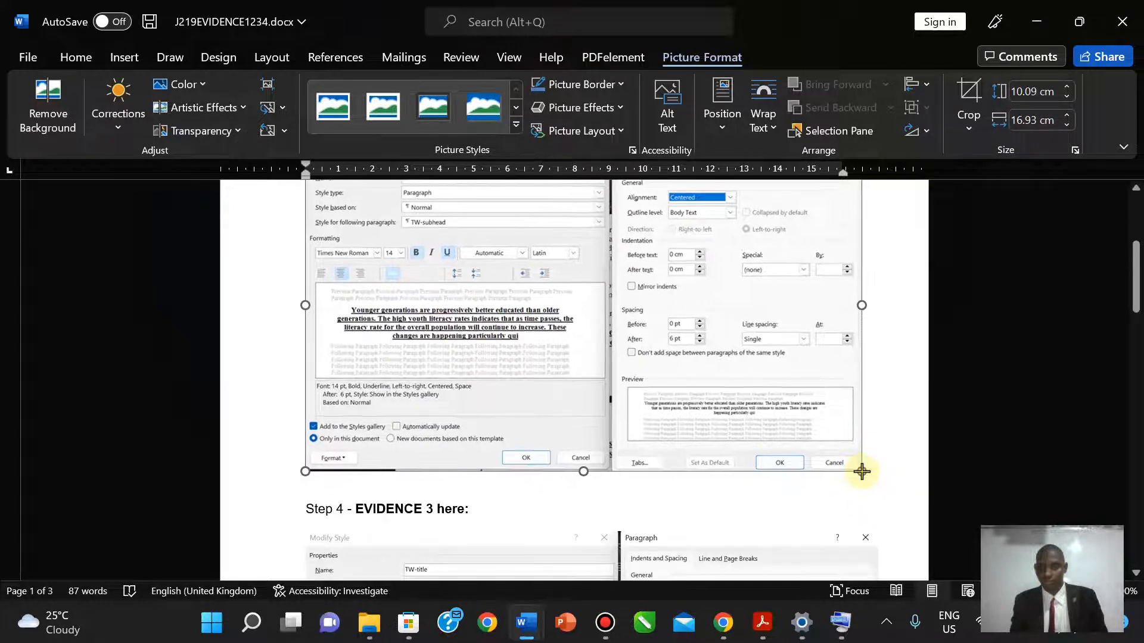
pyautogui.moveTo(1136, 268); pyautogui.dragTo(1136, 357)
pyautogui.click(864, 304)
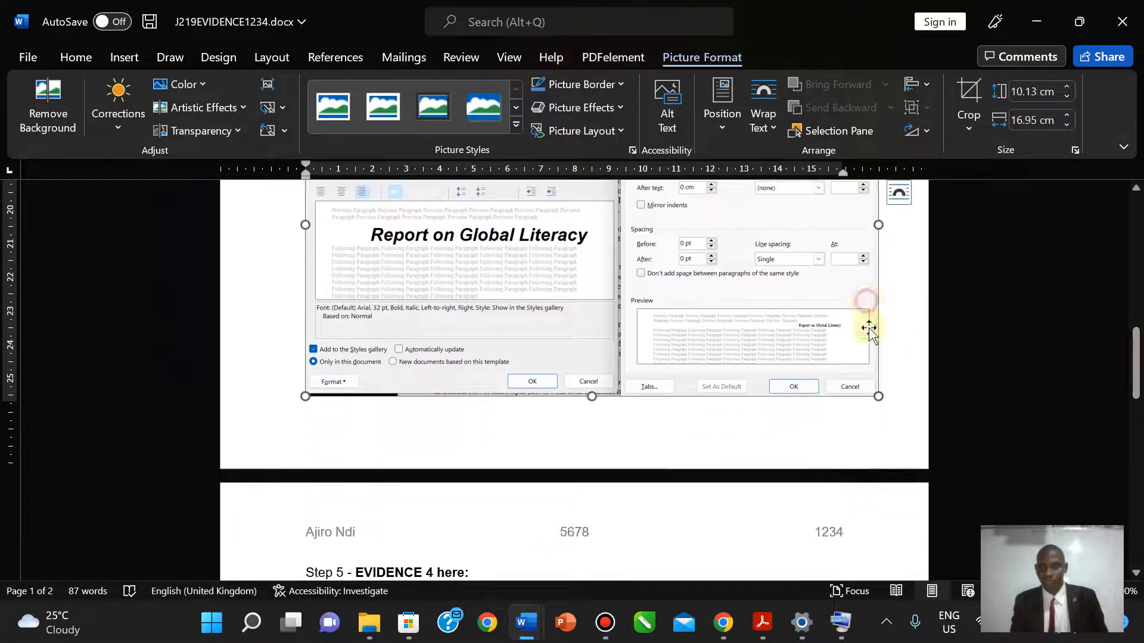
pyautogui.moveTo(878, 397); pyautogui.dragTo(866, 388)
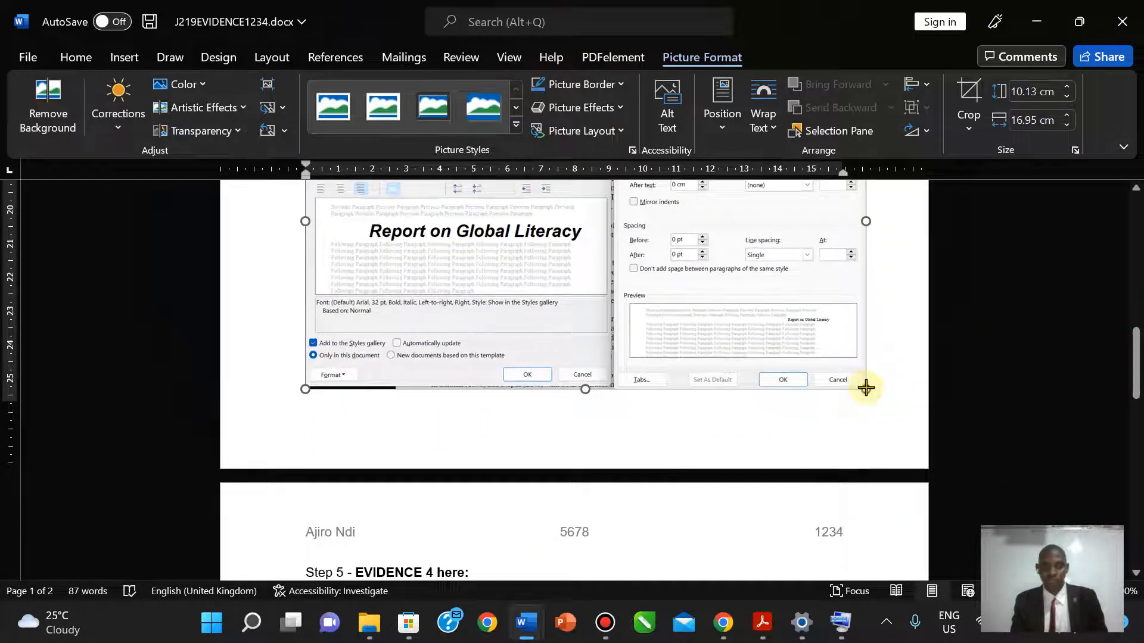
pyautogui.scroll(3, 866, 387)
pyautogui.moveTo(1137, 306); pyautogui.dragTo(1137, 340)
pyautogui.moveTo(762, 621)
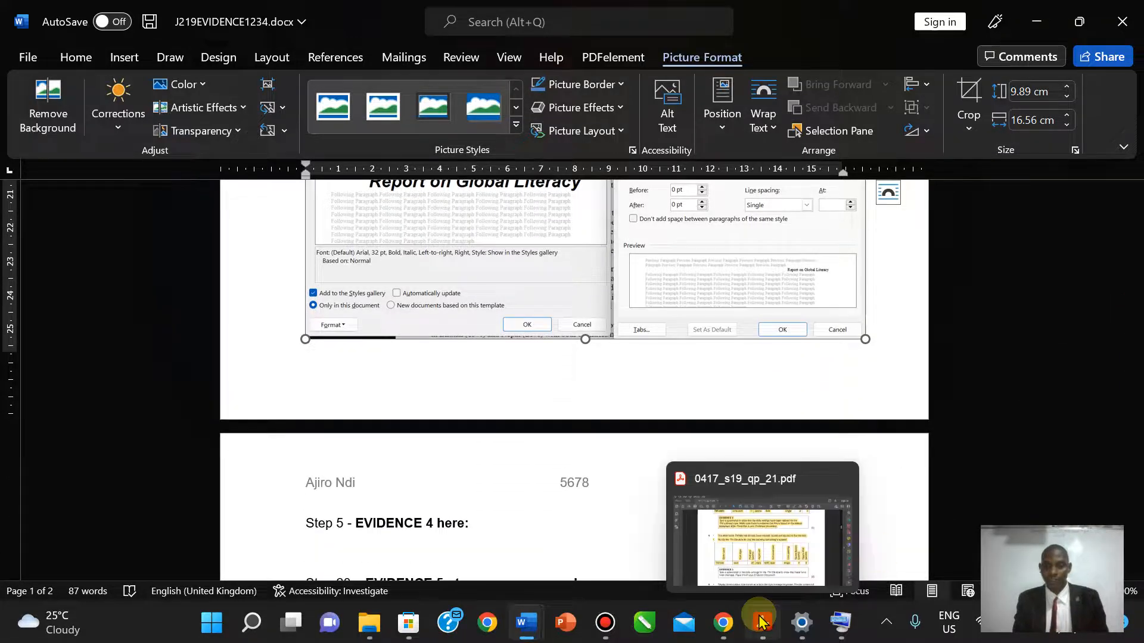
pyautogui.scroll(-2, 1138, 399)
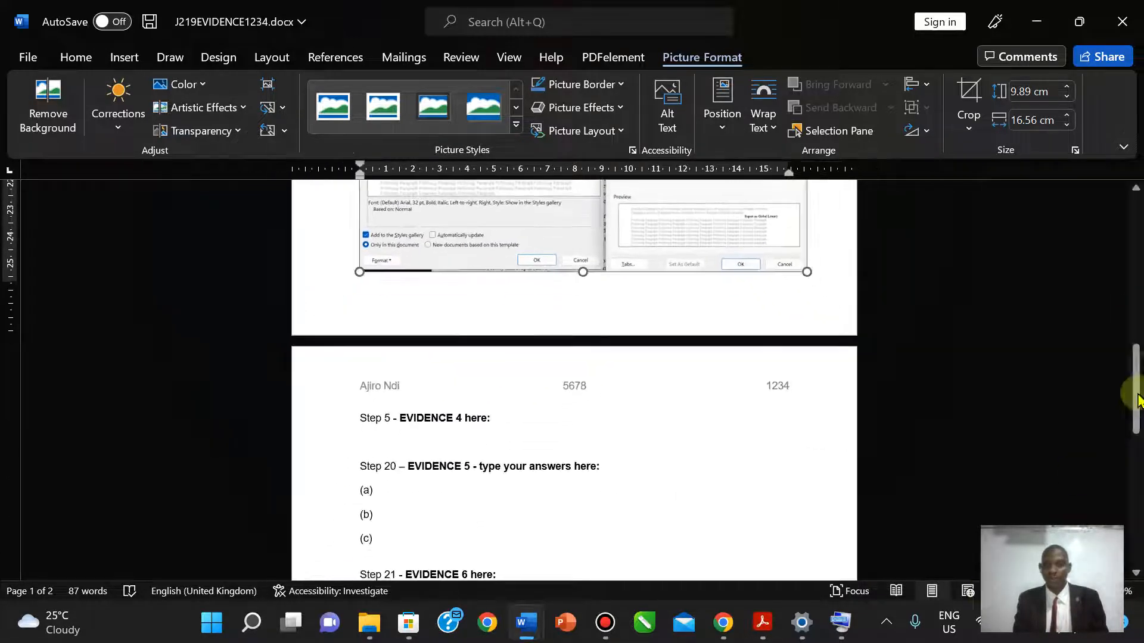
pyautogui.moveTo(1136, 396); pyautogui.dragTo(1128, 360)
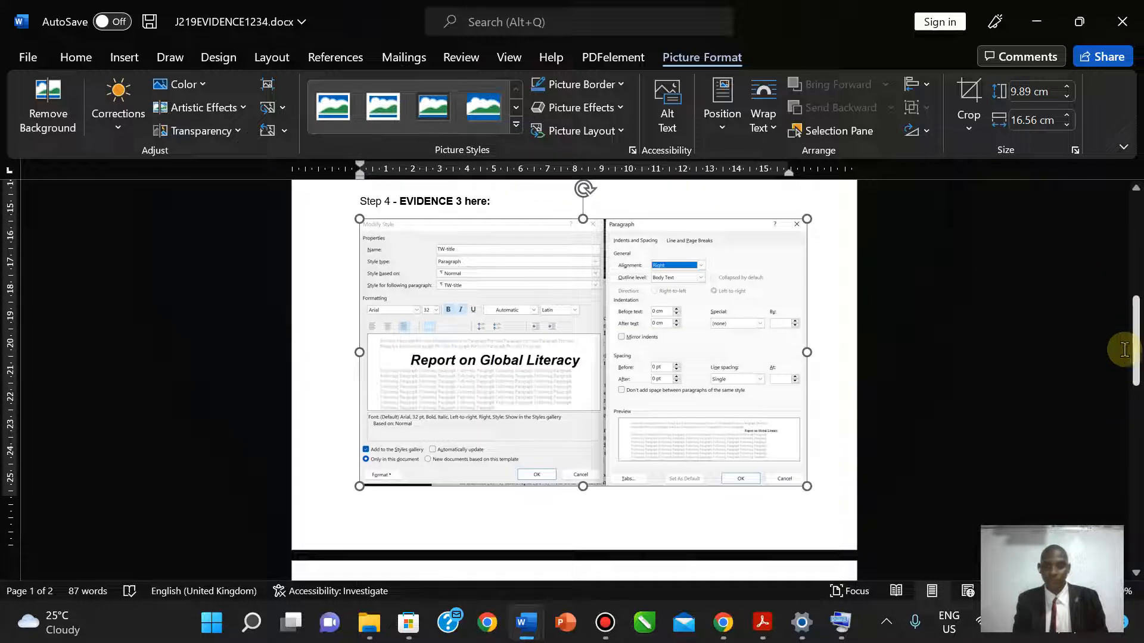
# - Highlight the EVIDENCE 3 instructions in yellow on the exam paper and scroll toward question 5
pyautogui.click(769, 628)
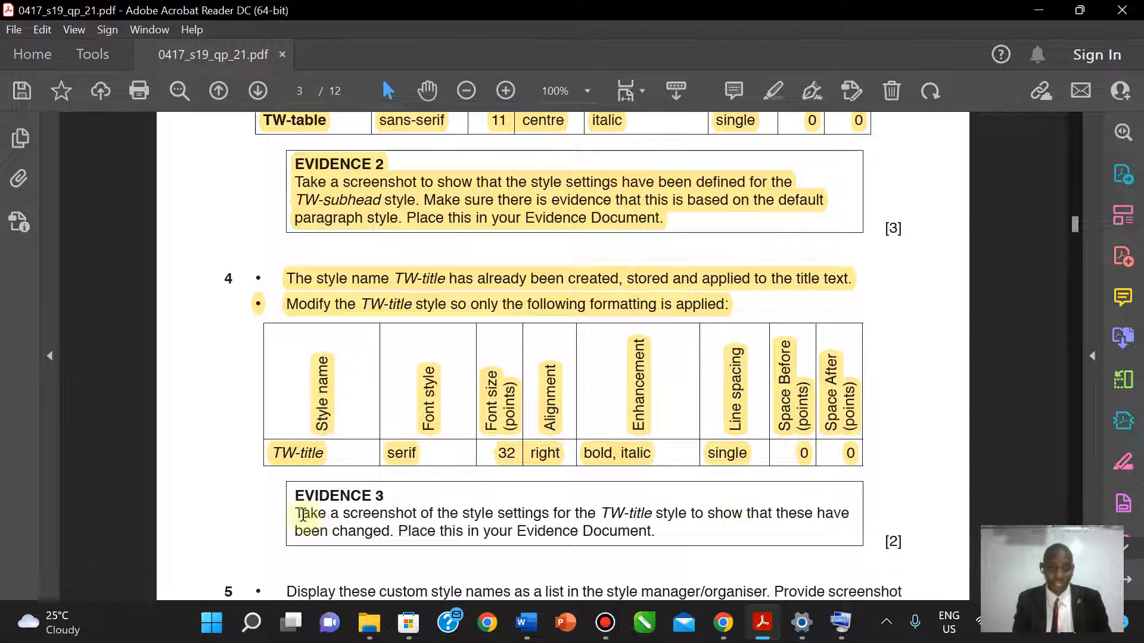
pyautogui.moveTo(298, 498); pyautogui.dragTo(662, 534)
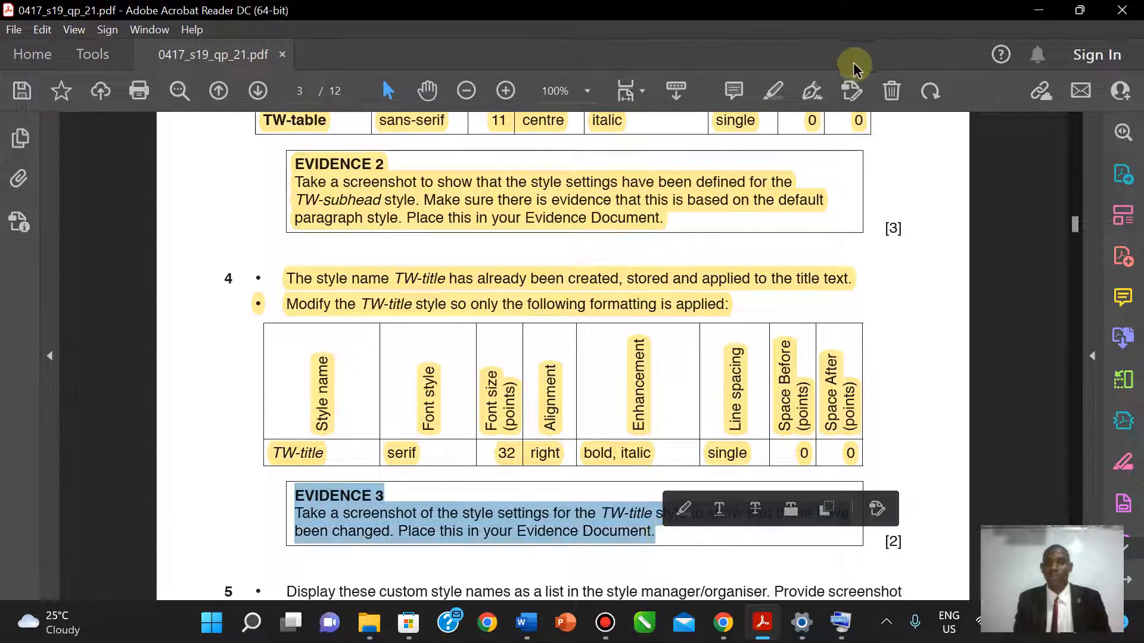
pyautogui.click(773, 91)
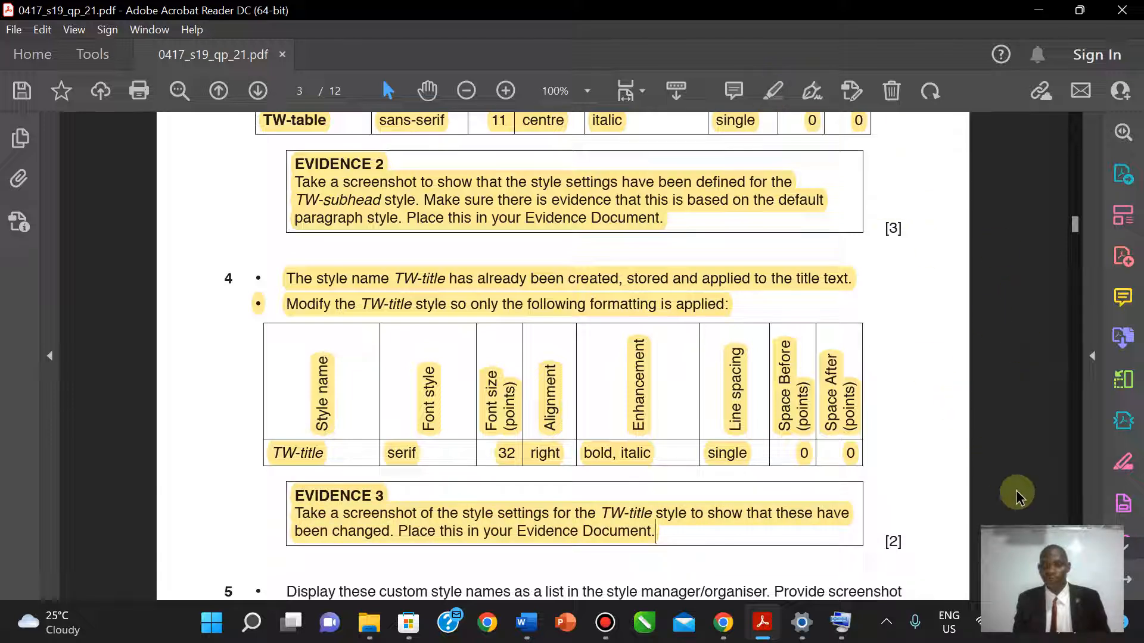
pyautogui.scroll(-4, 563, 356)
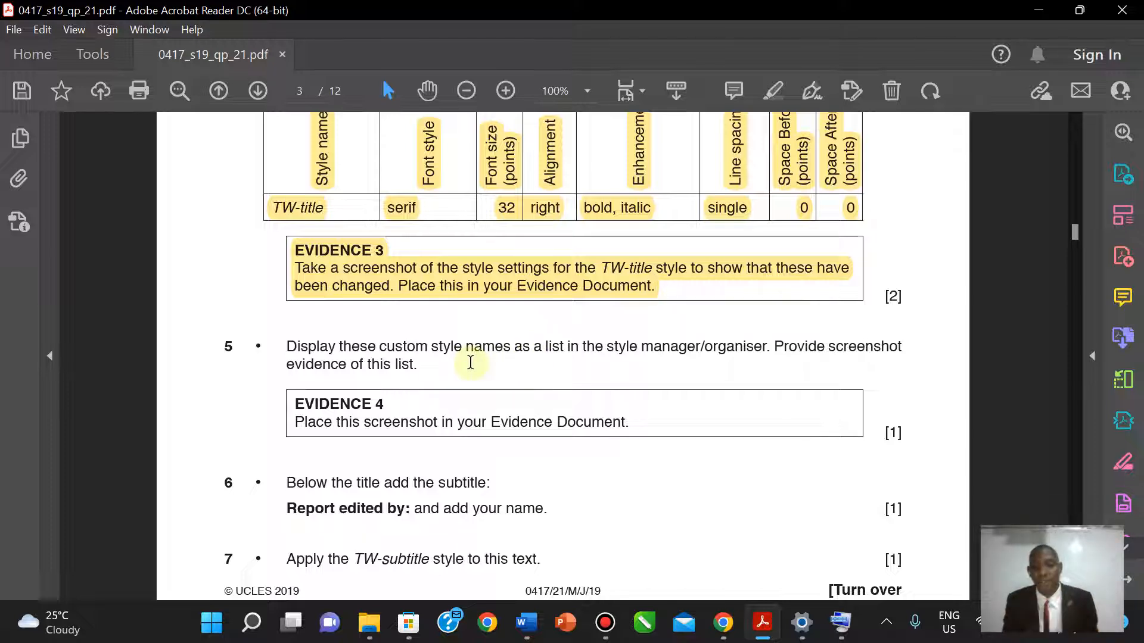
# - Bring FACTSHEET forward, reopen the full Styles pane showing the TW styles, and start a screen snip
pyautogui.moveTo(526, 623)
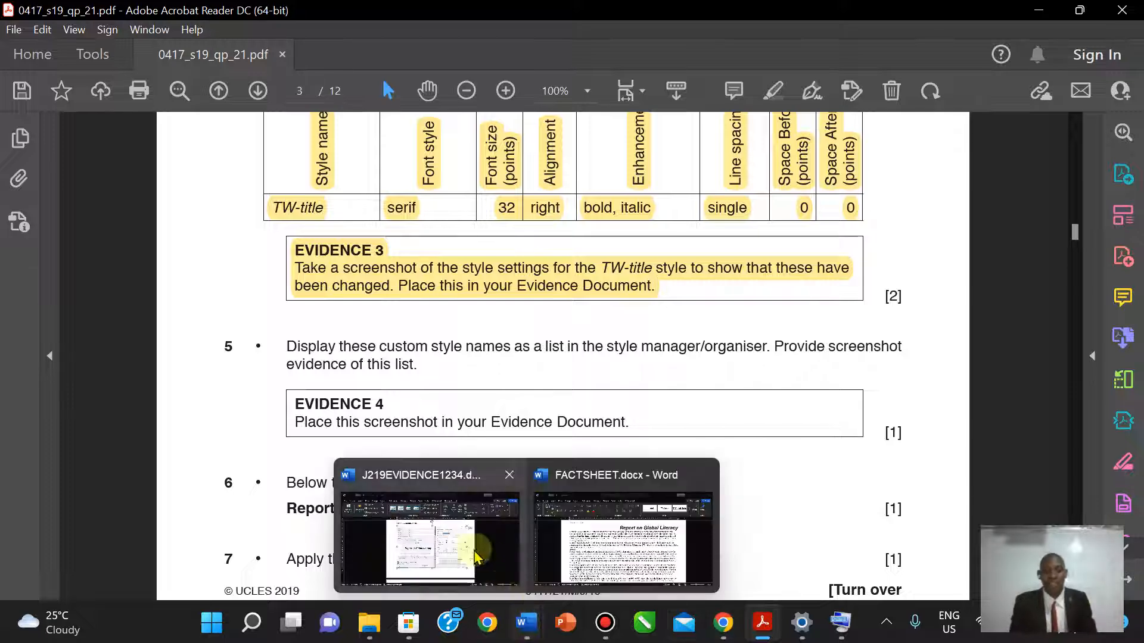
pyautogui.click(477, 557)
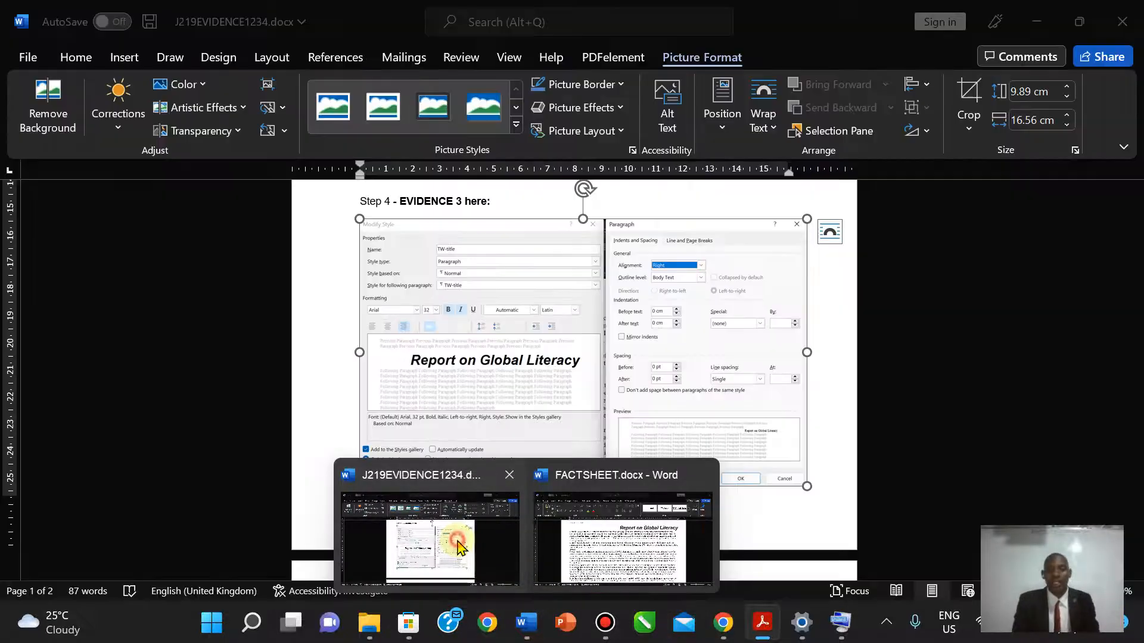
pyautogui.click(560, 590)
pyautogui.click(1125, 146)
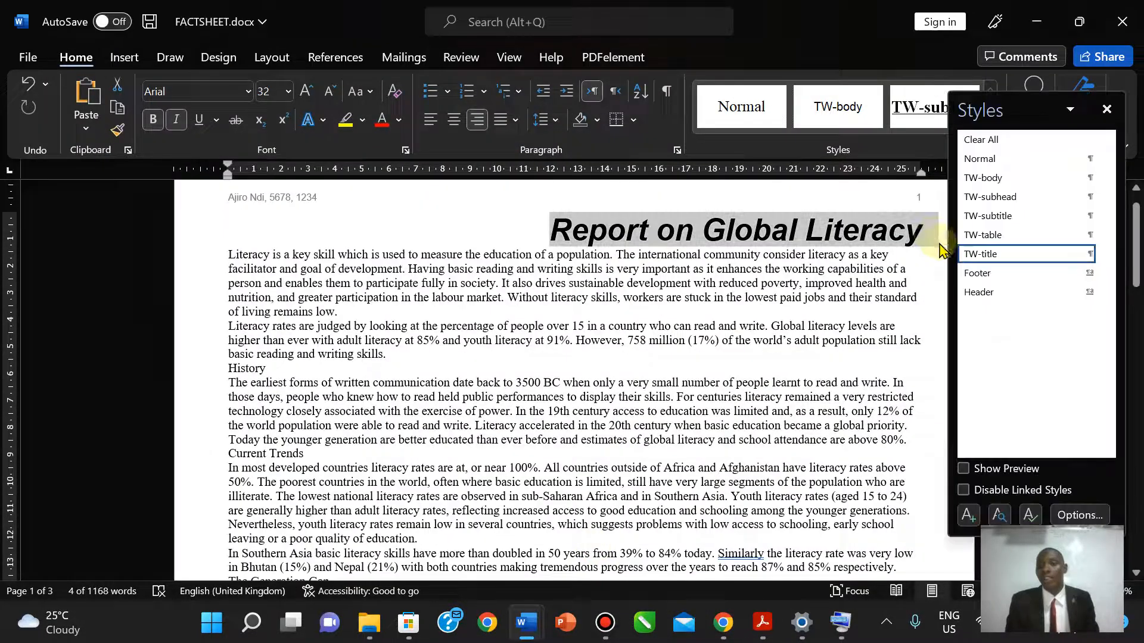
pyautogui.click(1106, 110)
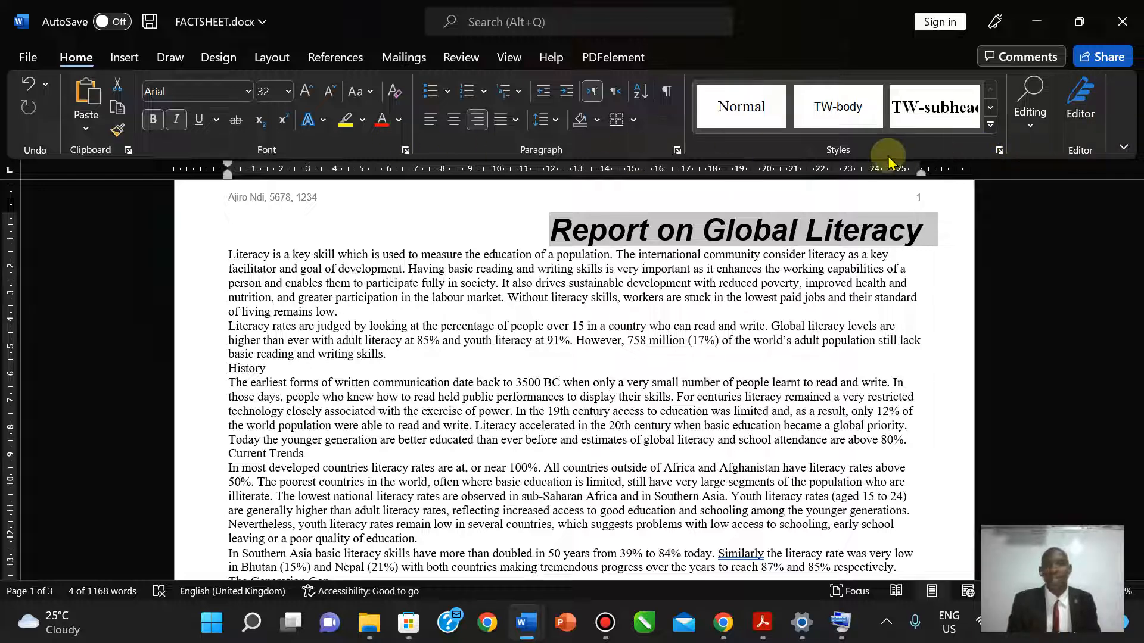
pyautogui.click(1000, 150)
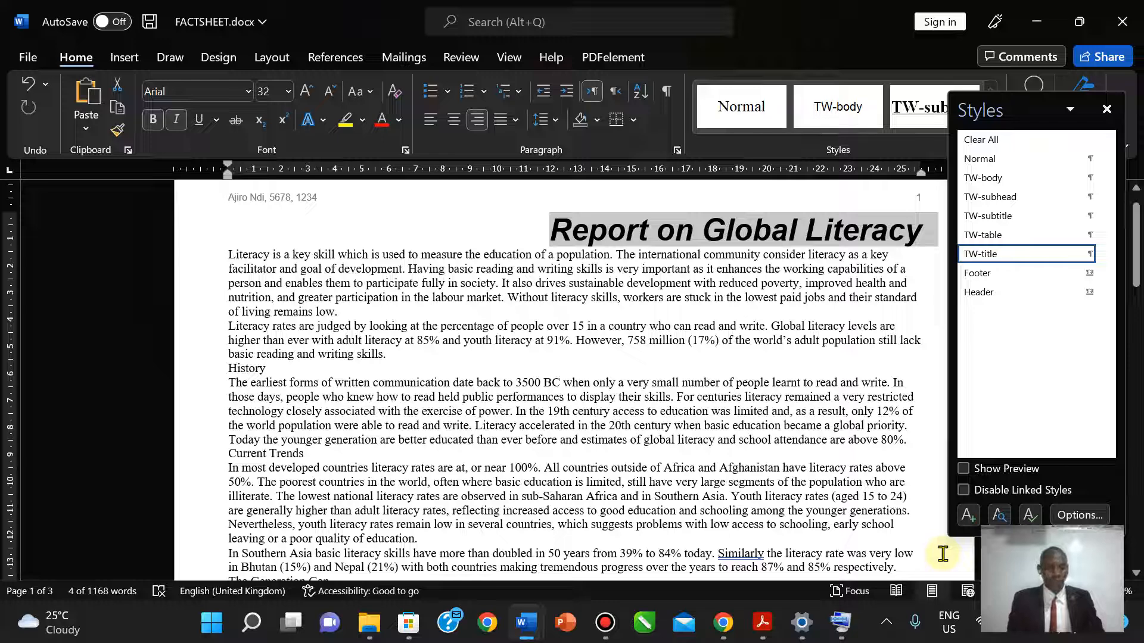
pyautogui.press('super+shift+s')
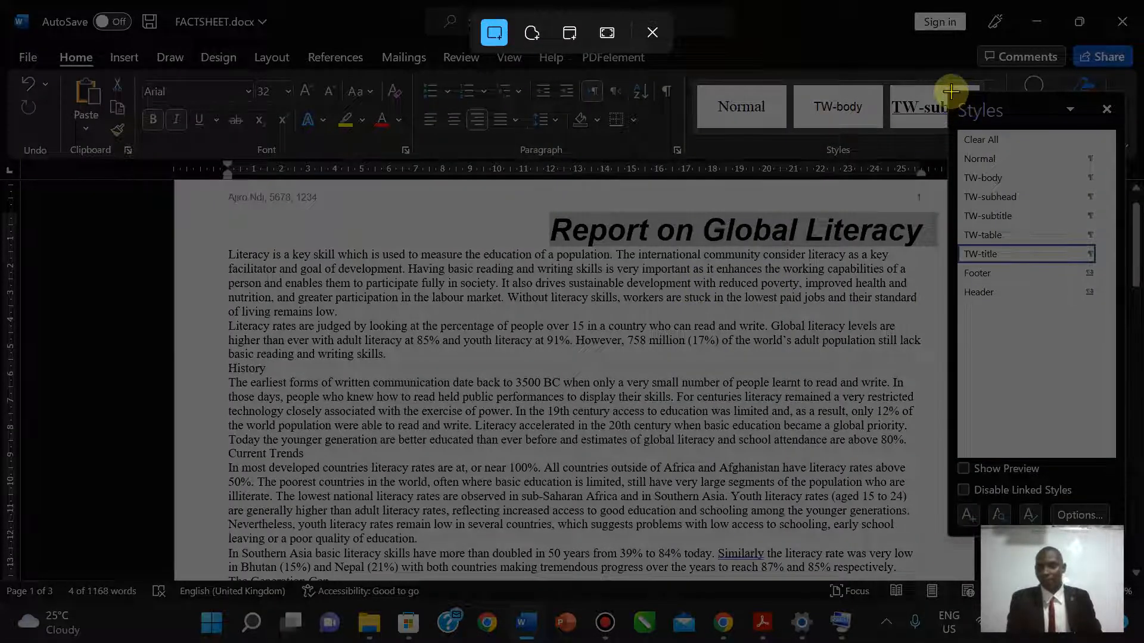
# - Snip the Styles pane, save it as Screenshot 2022-09-27 184813.png, and close Snipping Tool
pyautogui.moveTo(952, 90); pyautogui.dragTo(1118, 310)
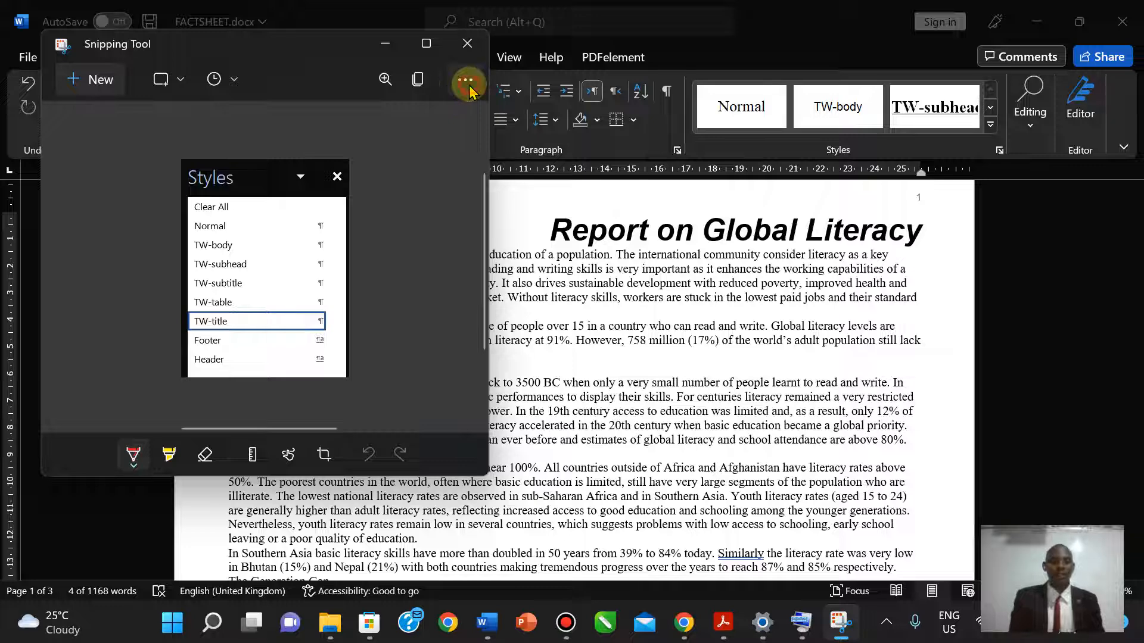
pyautogui.click(467, 86)
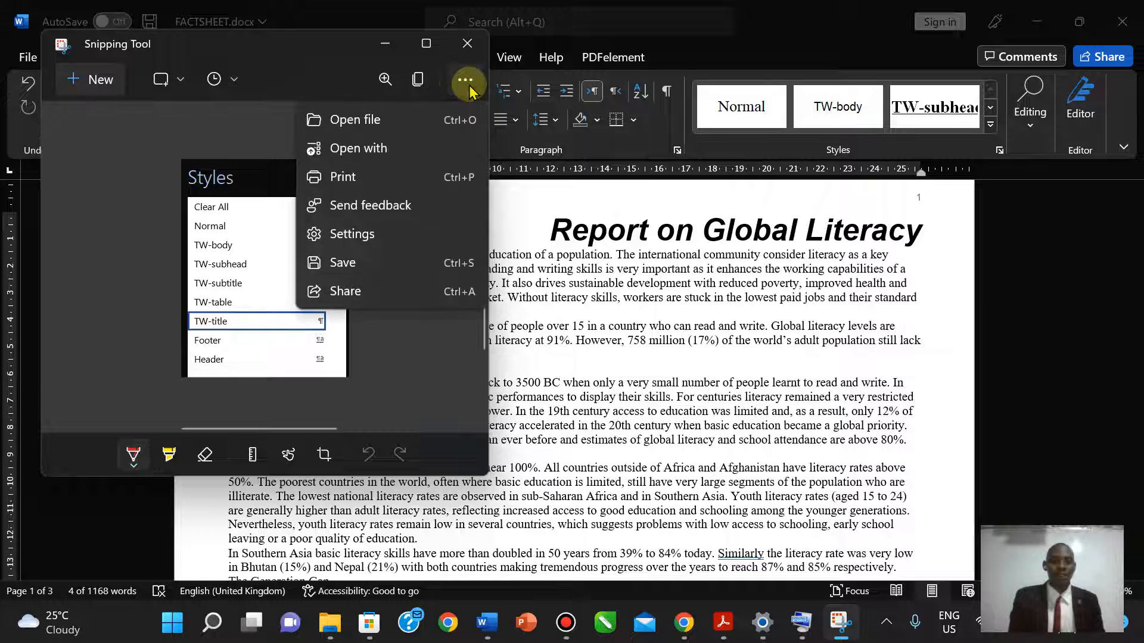
pyautogui.click(340, 263)
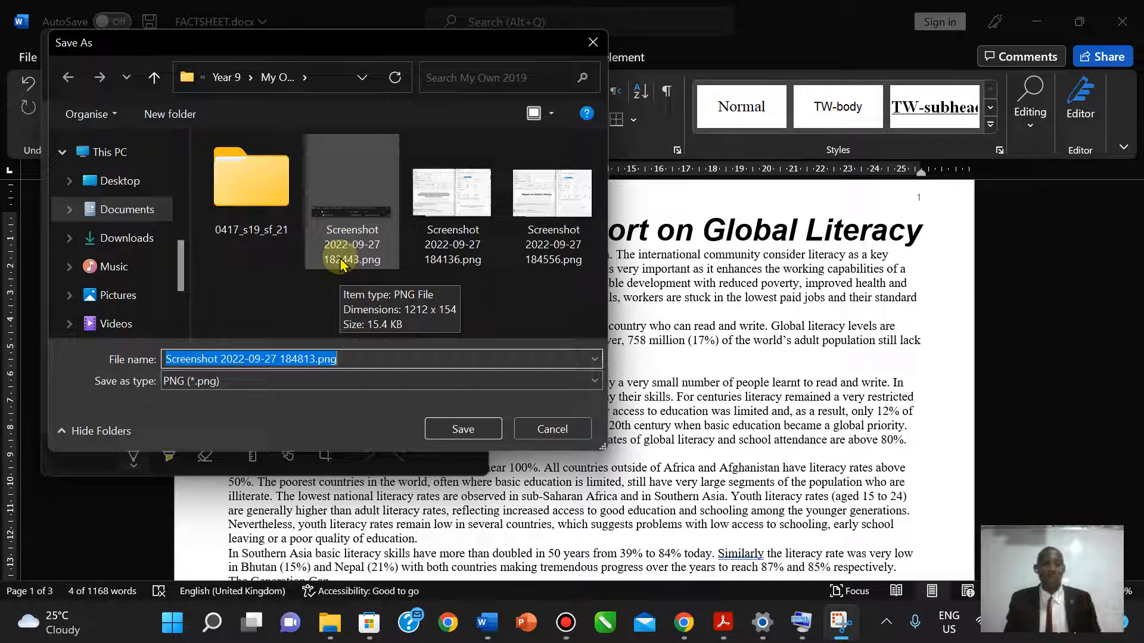
pyautogui.click(449, 429)
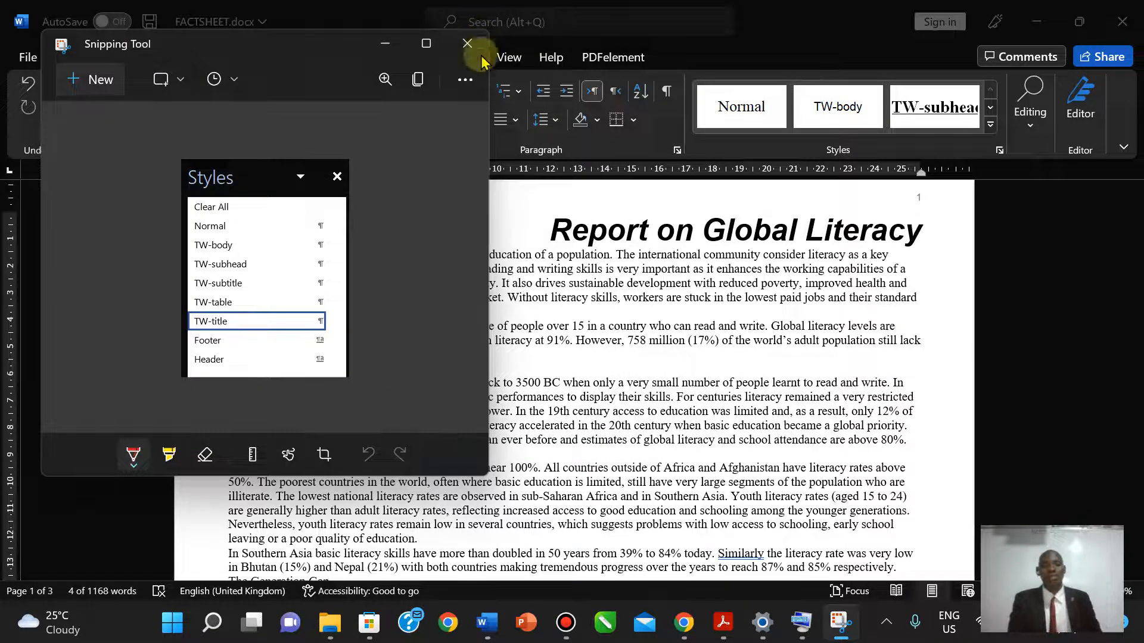
pyautogui.click(466, 83)
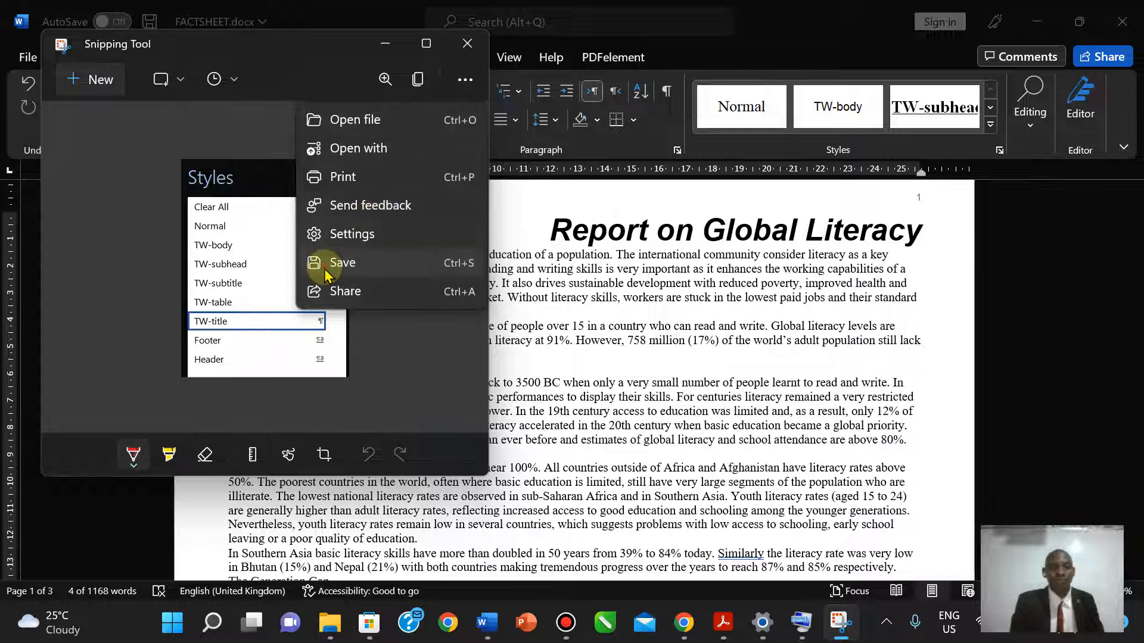
pyautogui.click(334, 255)
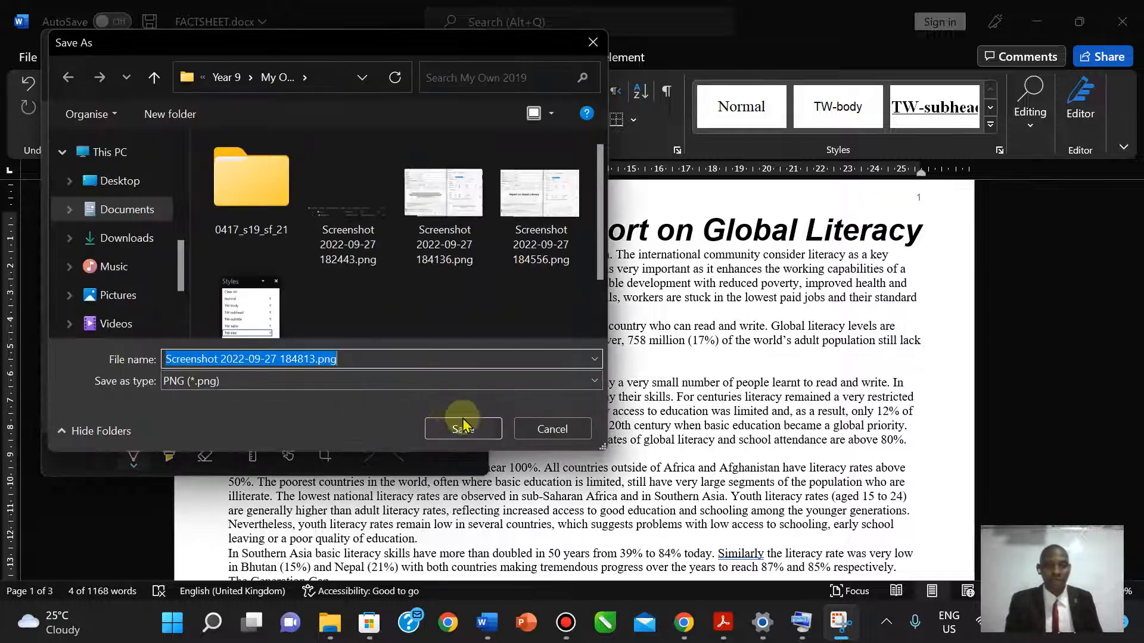
pyautogui.click(541, 428)
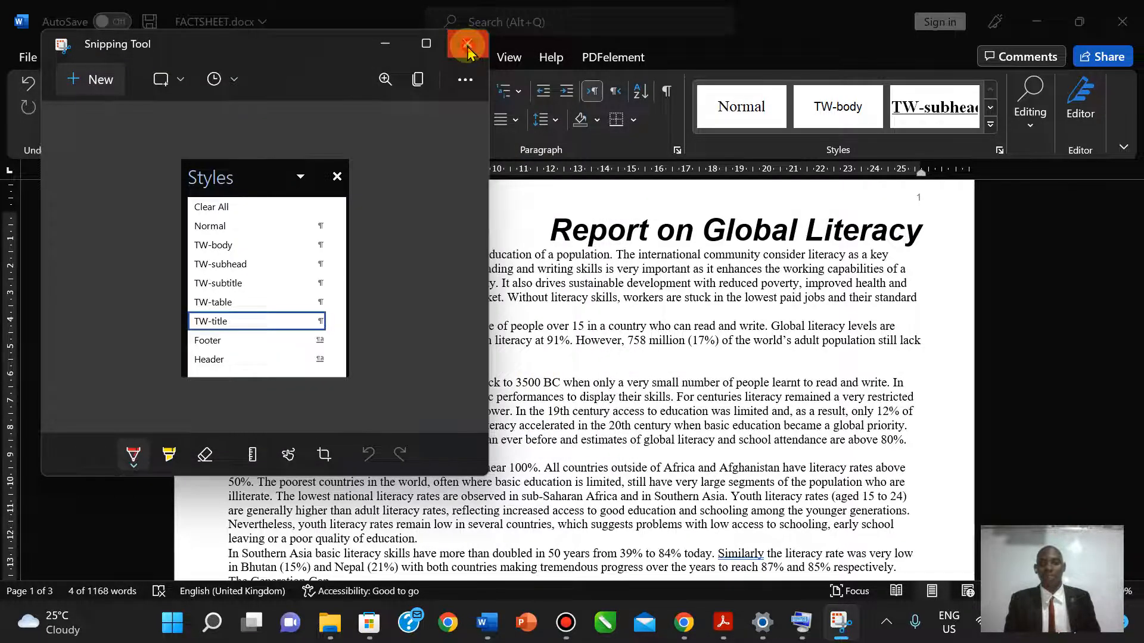
pyautogui.click(464, 41)
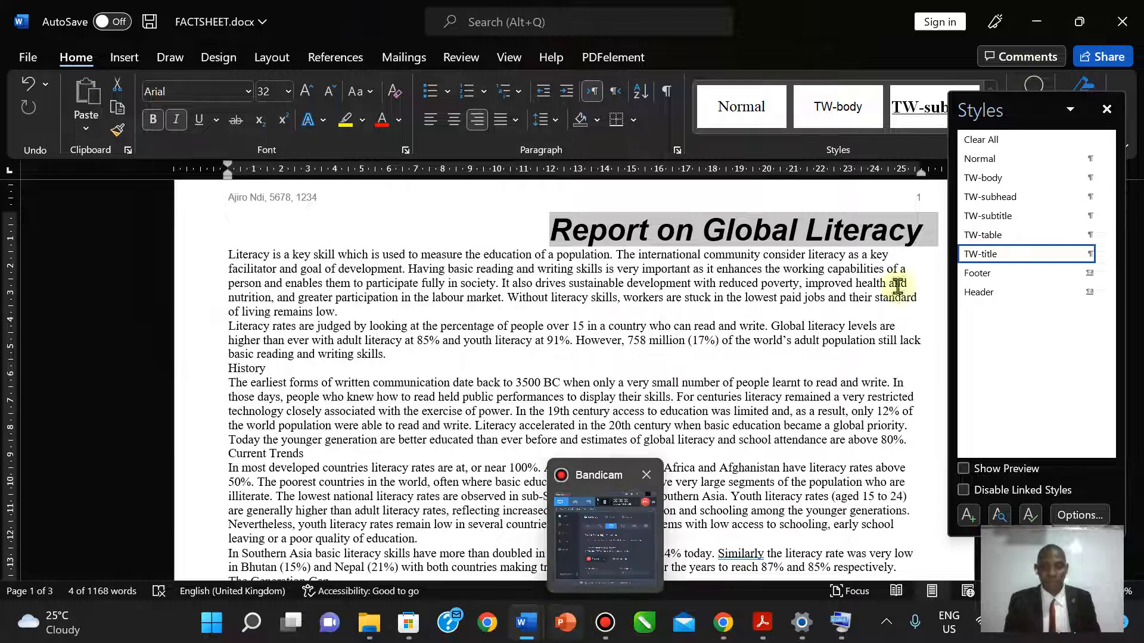
# - Insert the Styles screenshot under Step 5 - EVIDENCE 4 in the evidence document
pyautogui.moveTo(527, 623)
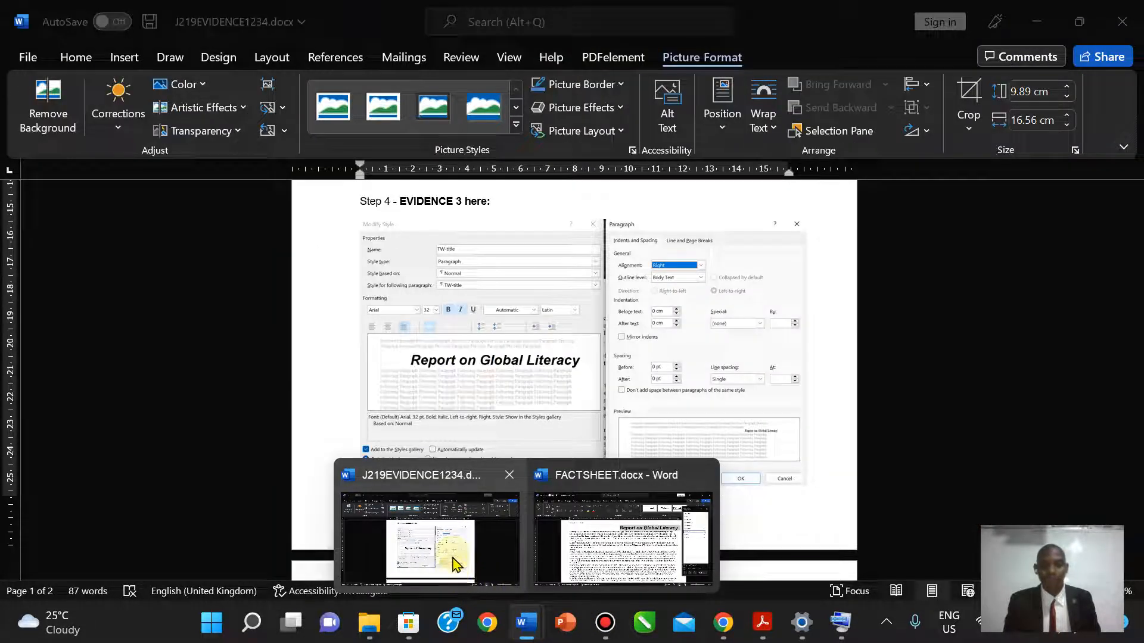
pyautogui.click(453, 560)
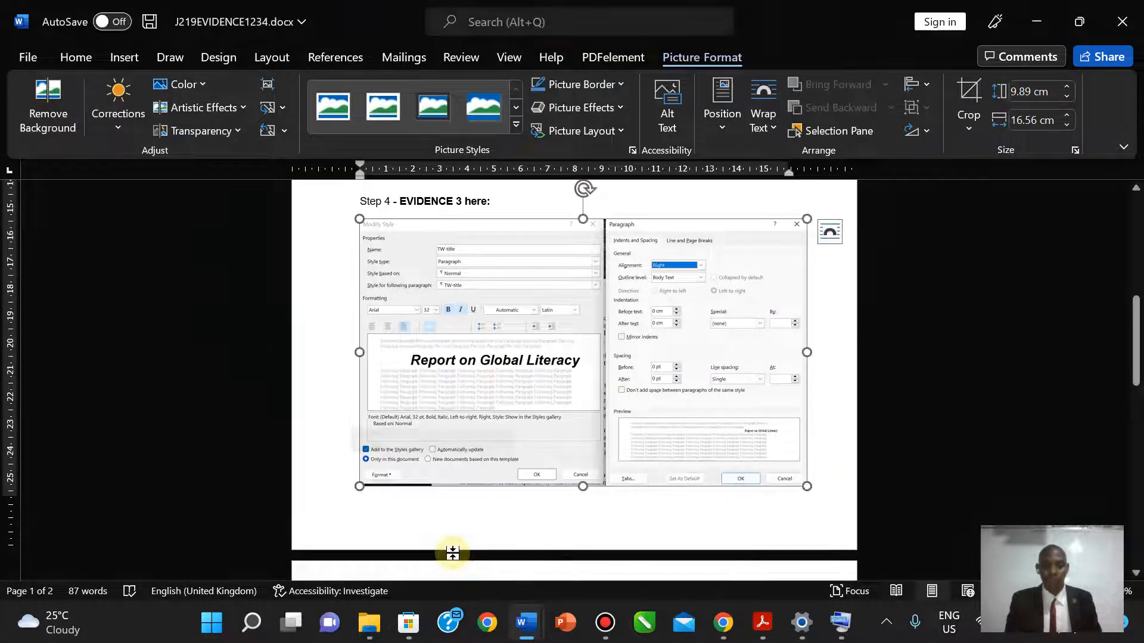
pyautogui.moveTo(1134, 366); pyautogui.dragTo(1135, 453)
pyautogui.click(363, 273)
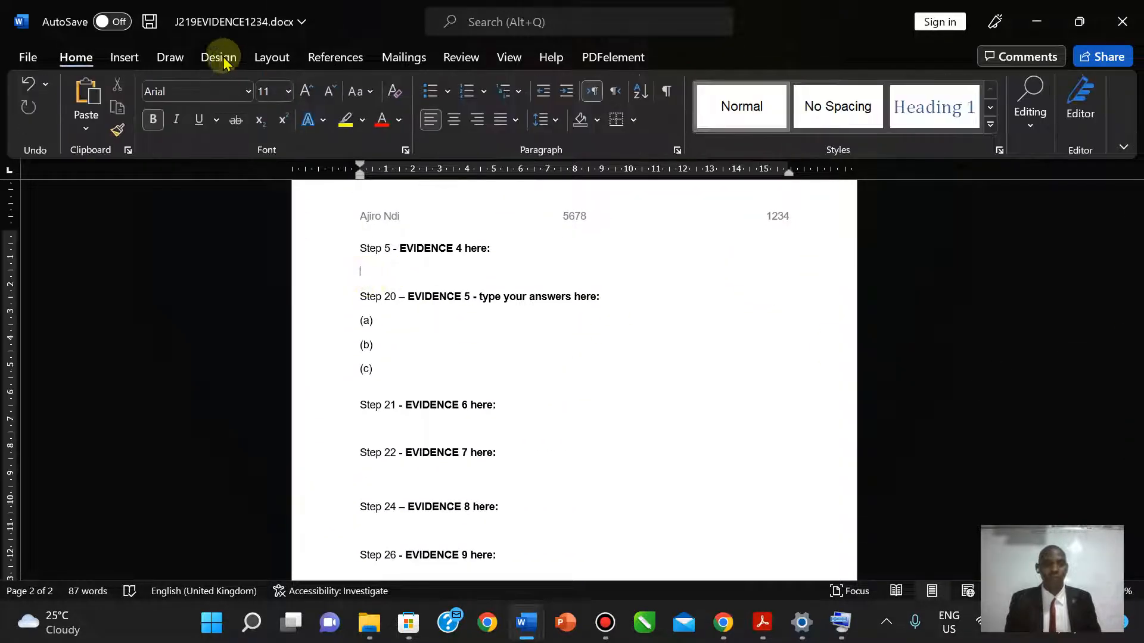
pyautogui.click(124, 57)
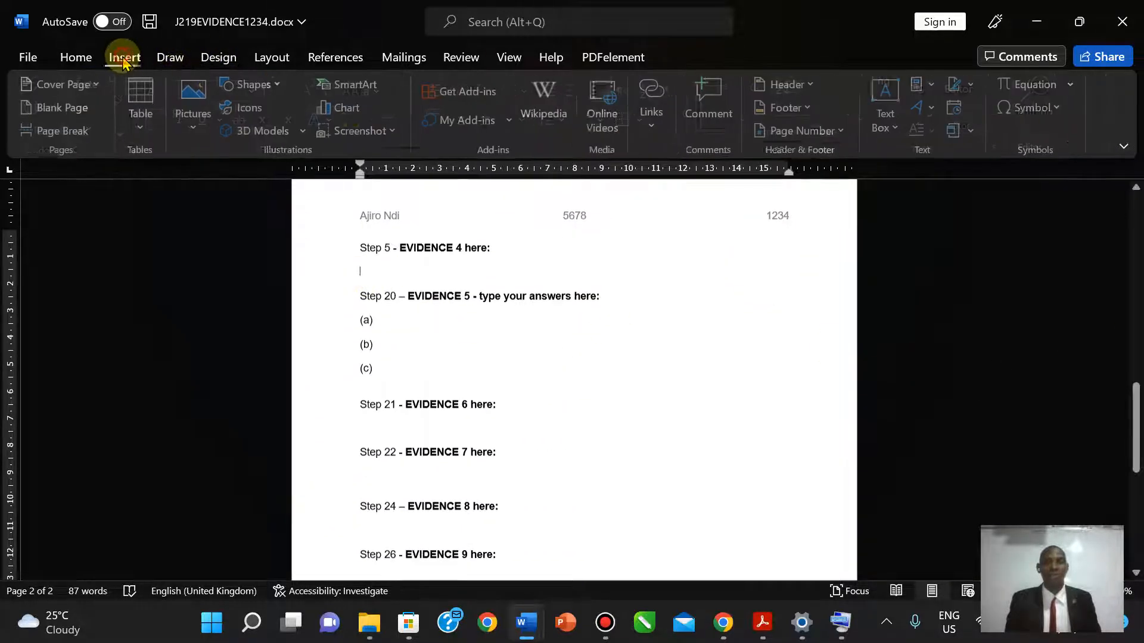
pyautogui.click(189, 125)
pyautogui.click(213, 186)
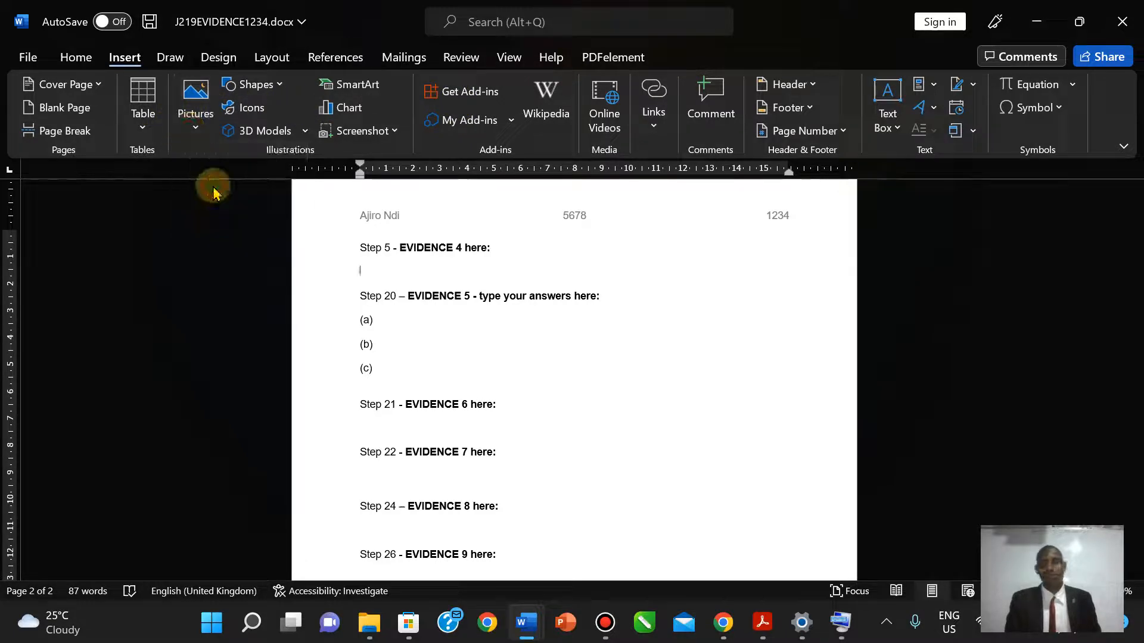
pyautogui.click(205, 275)
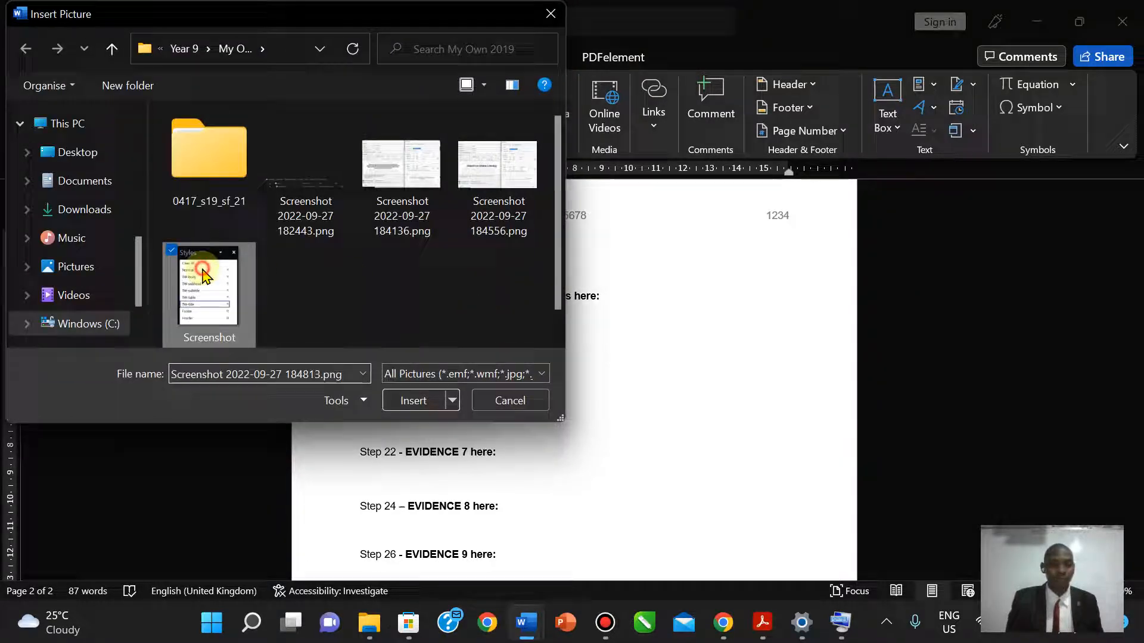
pyautogui.click(401, 402)
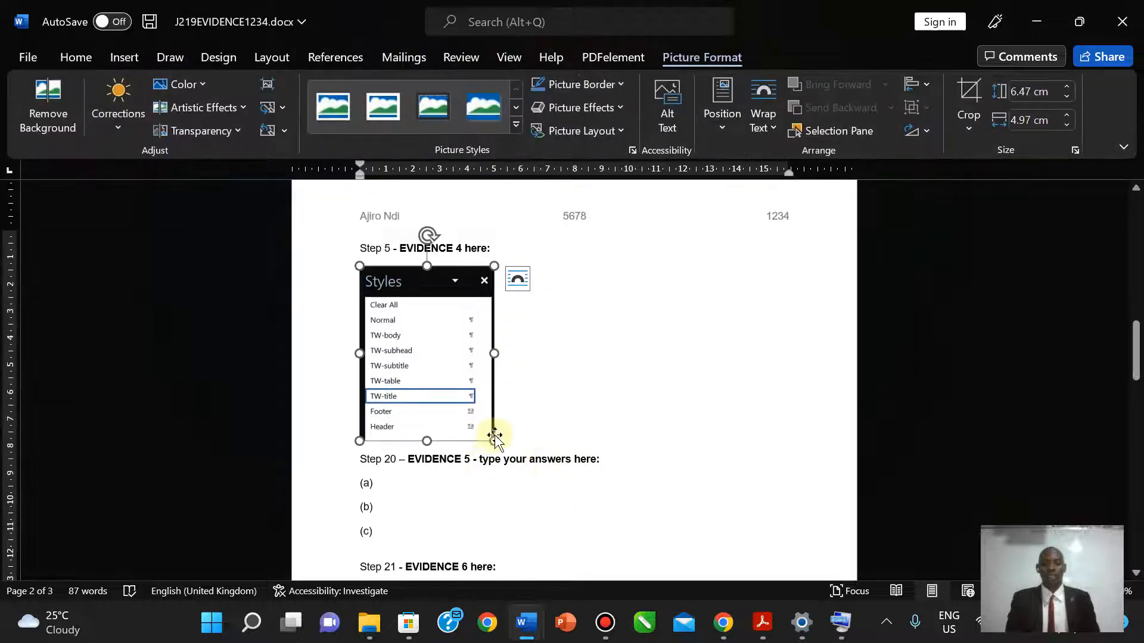
# - Enlarge the Styles picture to about 10.55 × 8.11 cm
pyautogui.moveTo(497, 442); pyautogui.dragTo(580, 520)
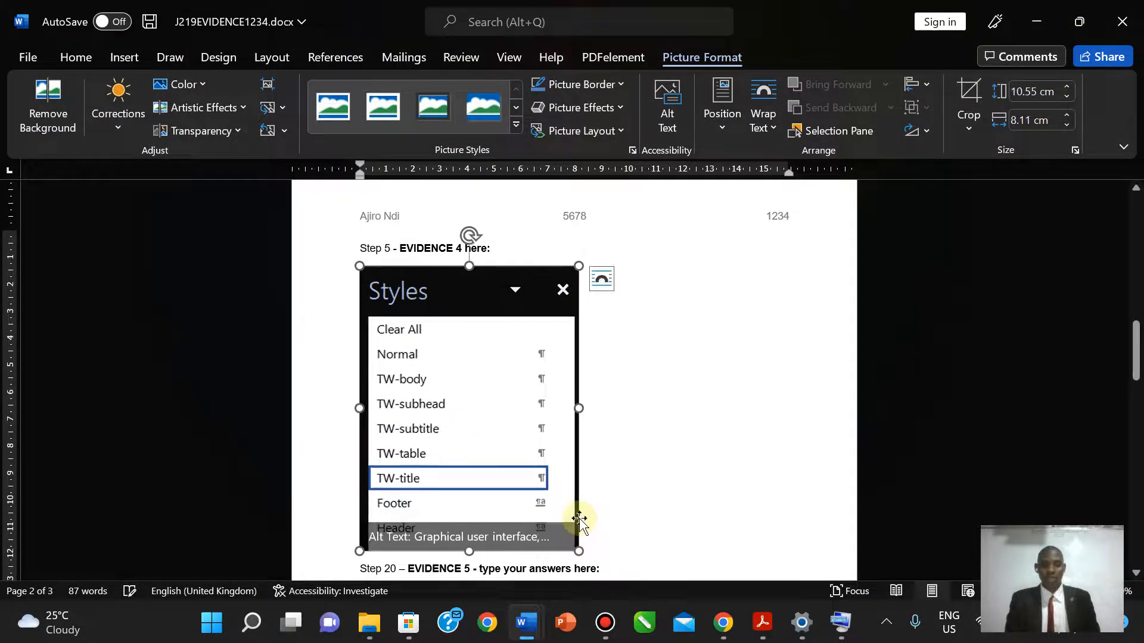
pyautogui.click(661, 450)
pyautogui.moveTo(1138, 356); pyautogui.dragTo(1138, 356)
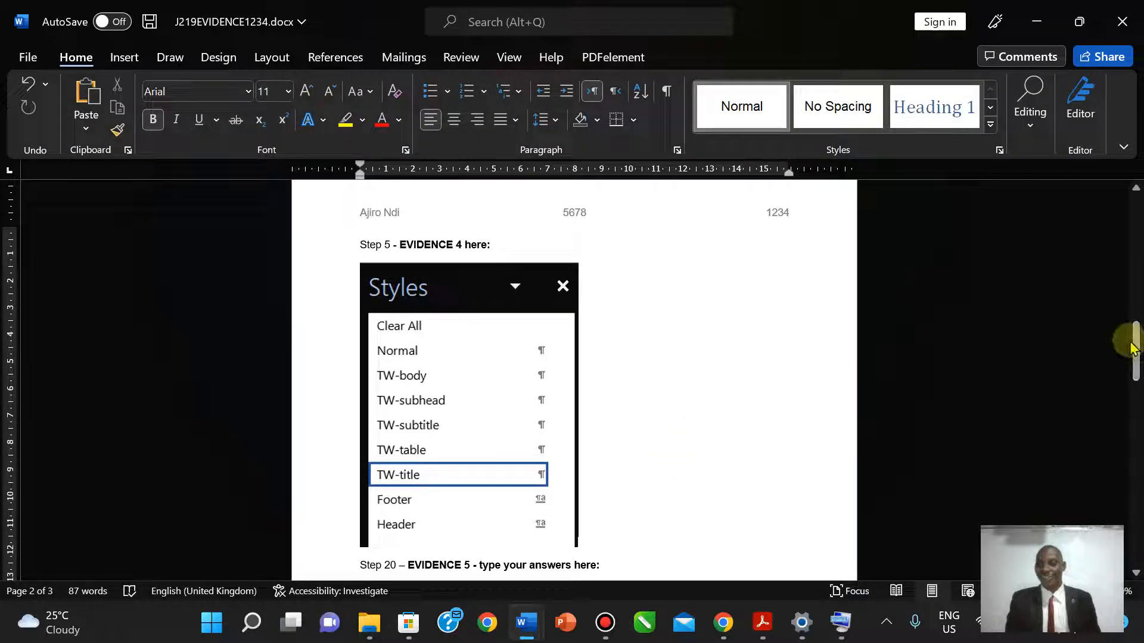
pyautogui.moveTo(1138, 356); pyautogui.dragTo(1137, 356)
# - Highlight the step 5 style-list instructions in yellow on the exam paper
pyautogui.click(763, 626)
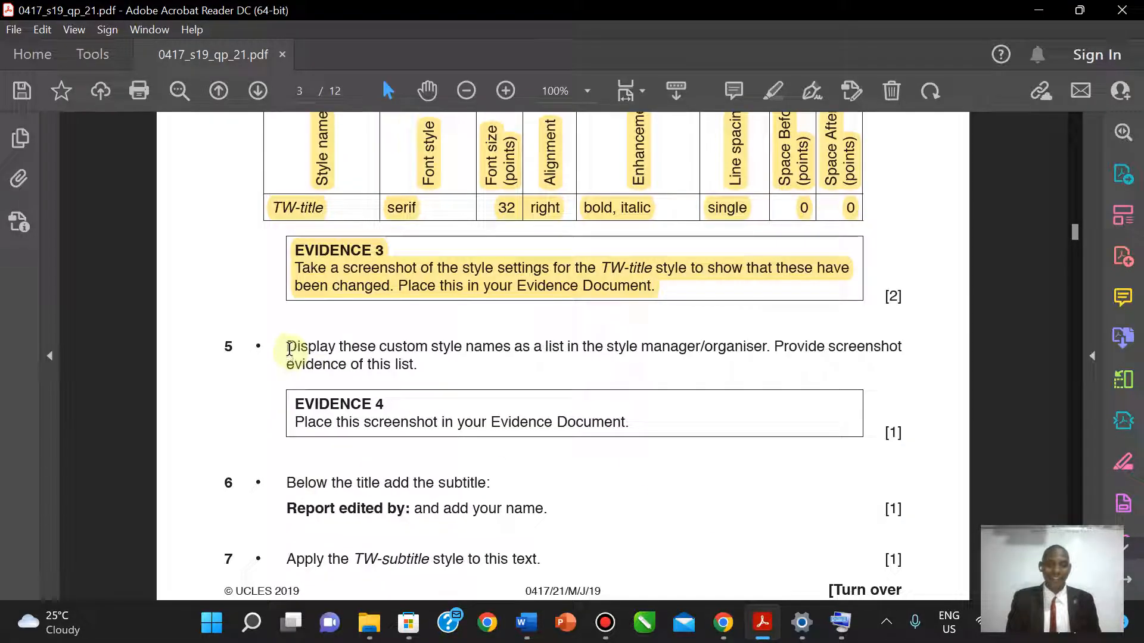
pyautogui.moveTo(289, 349); pyautogui.dragTo(675, 441)
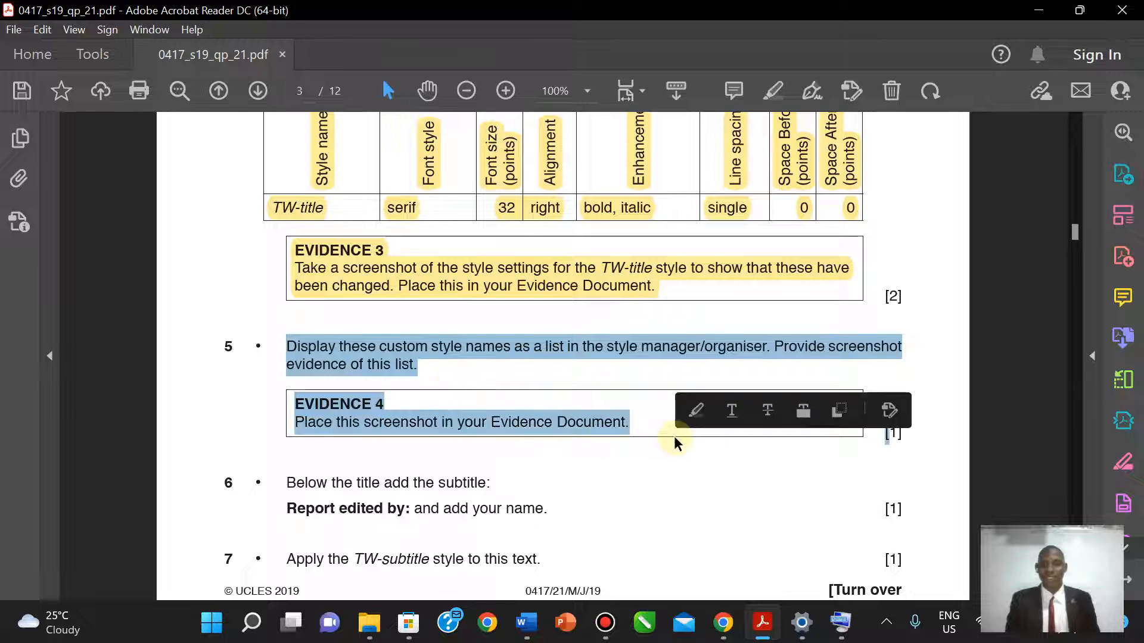
pyautogui.click(240, 309)
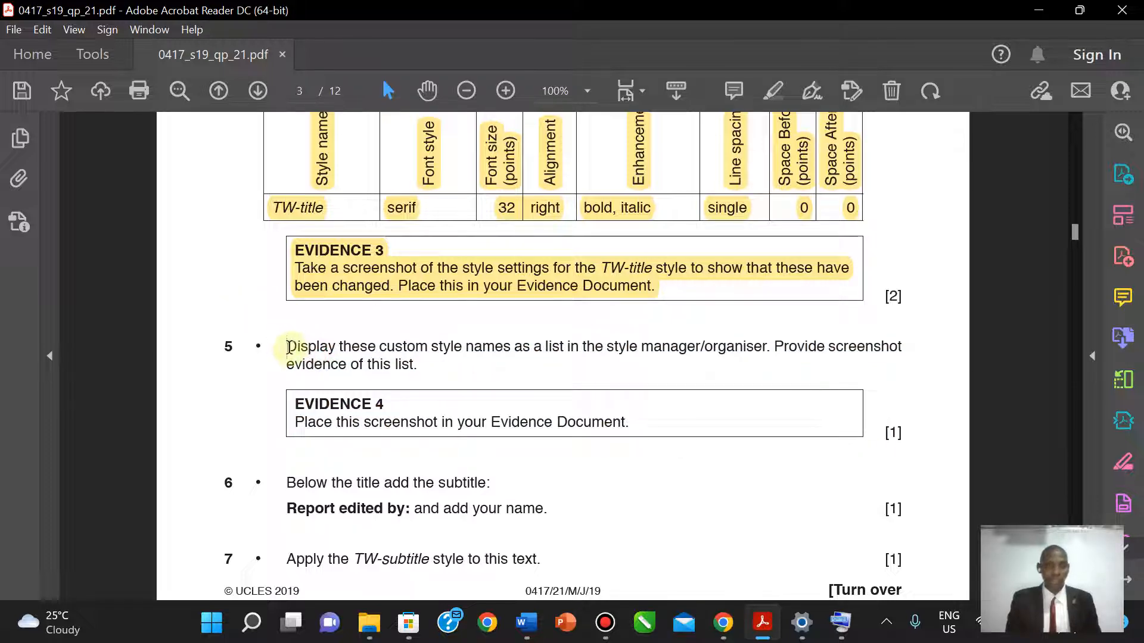
pyautogui.moveTo(287, 349); pyautogui.dragTo(636, 414)
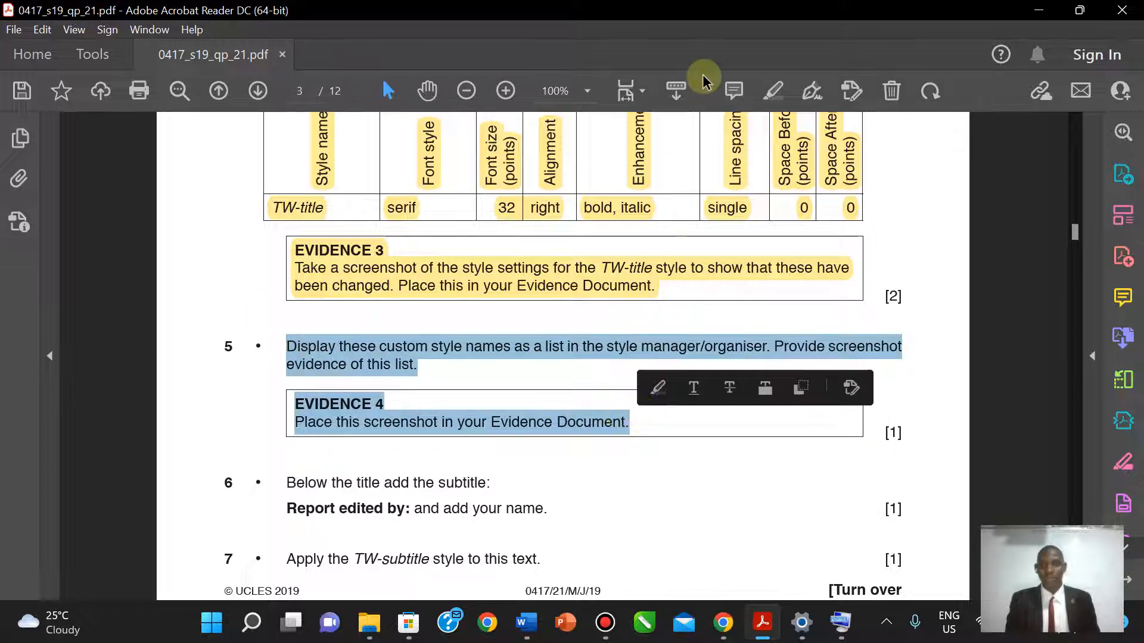
pyautogui.click(773, 91)
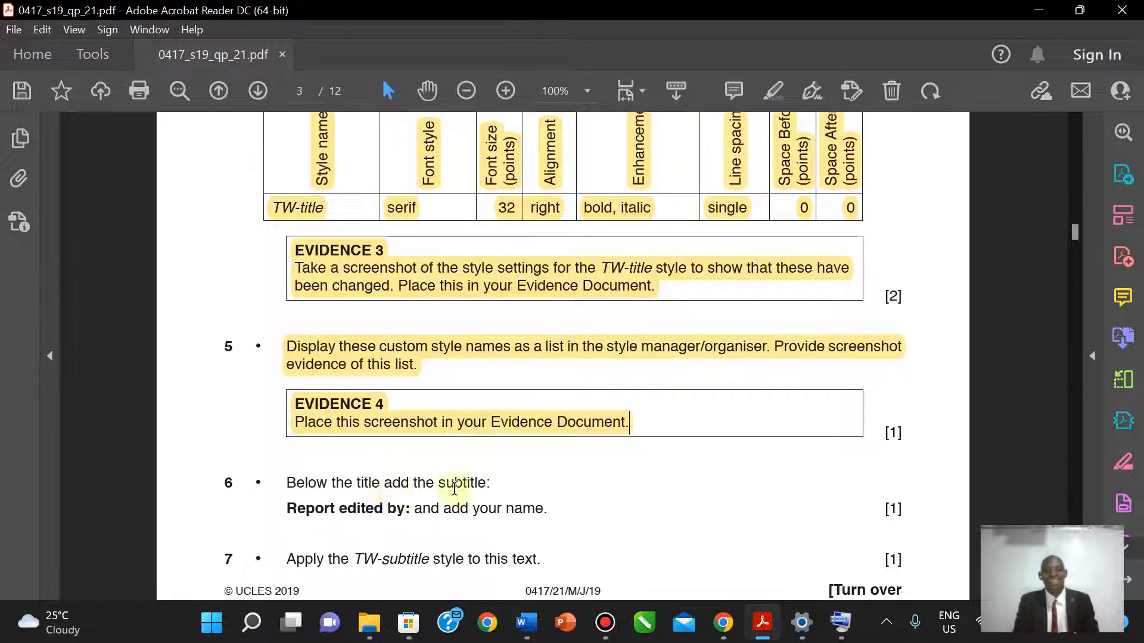
# - Select the words 'Report edited by:' in question 6
pyautogui.click(287, 508)
pyautogui.moveTo(287, 509); pyautogui.dragTo(404, 507)
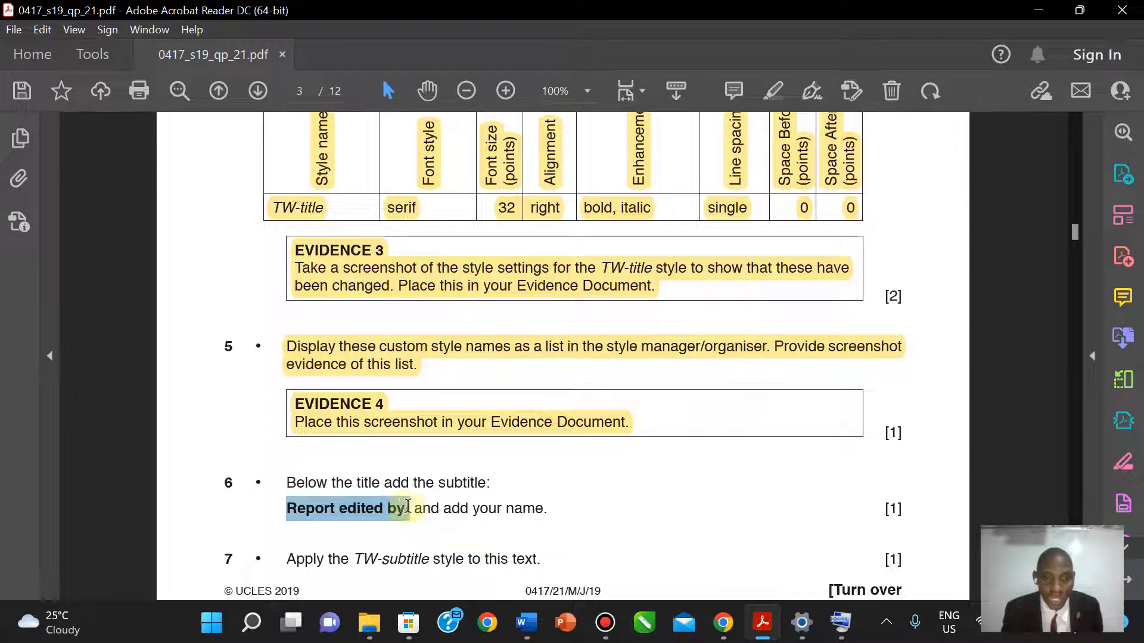
pyautogui.moveTo(407, 506); pyautogui.dragTo(411, 510)
pyautogui.hotkey('ctrl', 'c')
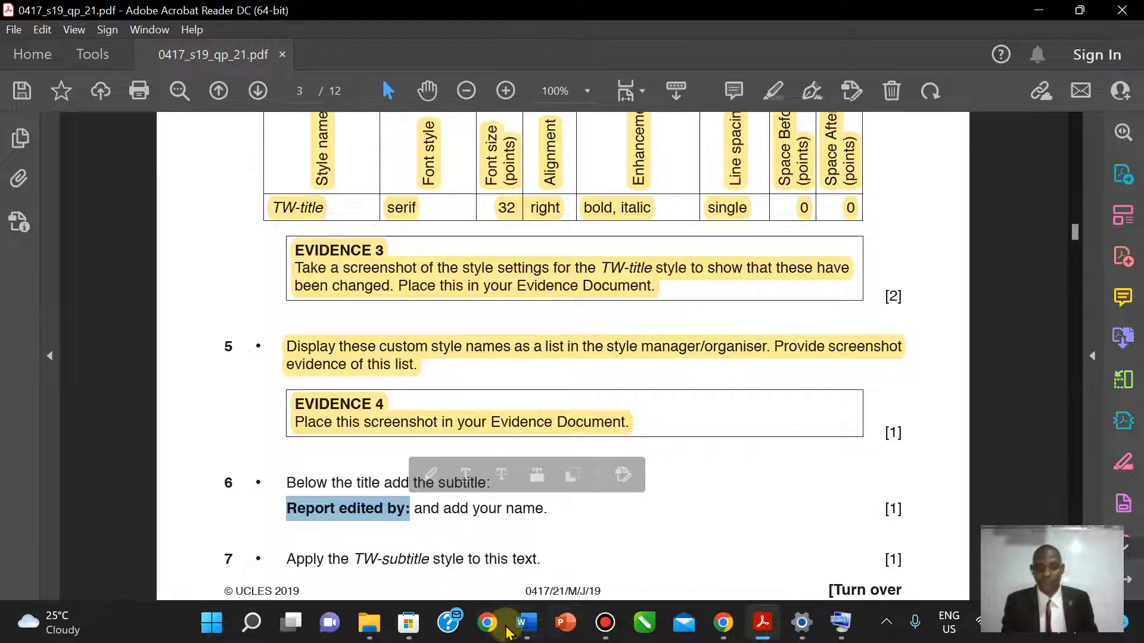
# - Add a new line above the first paragraph with 'Report edited by:' and the author's name
pyautogui.moveTo(522, 631)
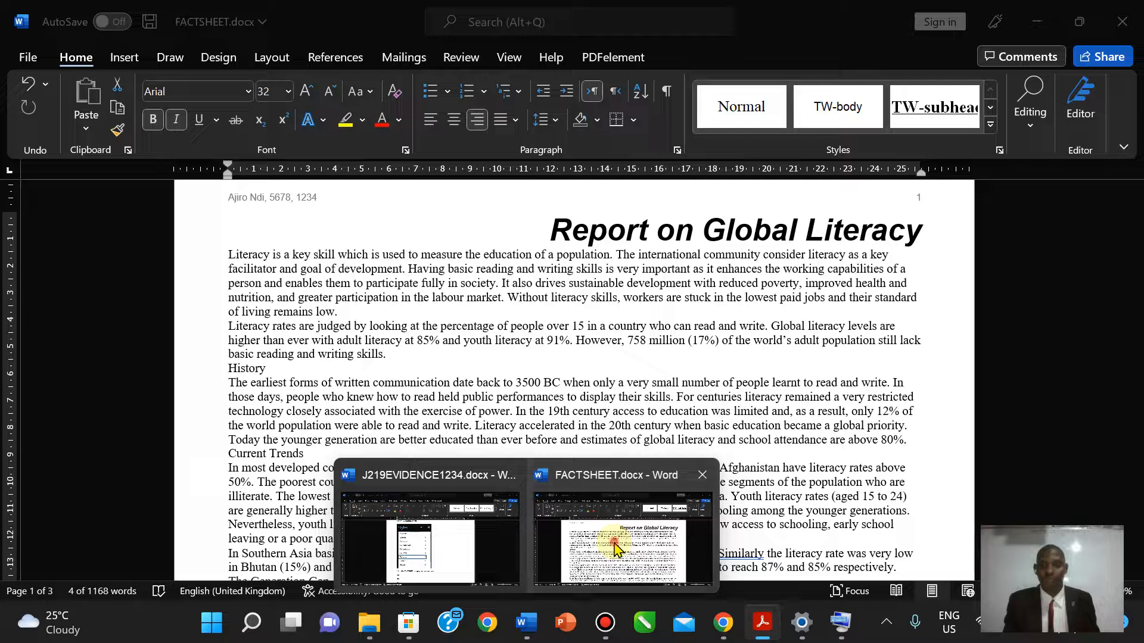
pyautogui.click(615, 547)
pyautogui.hotkey('ctrl', 'alt', 'shift', 's')
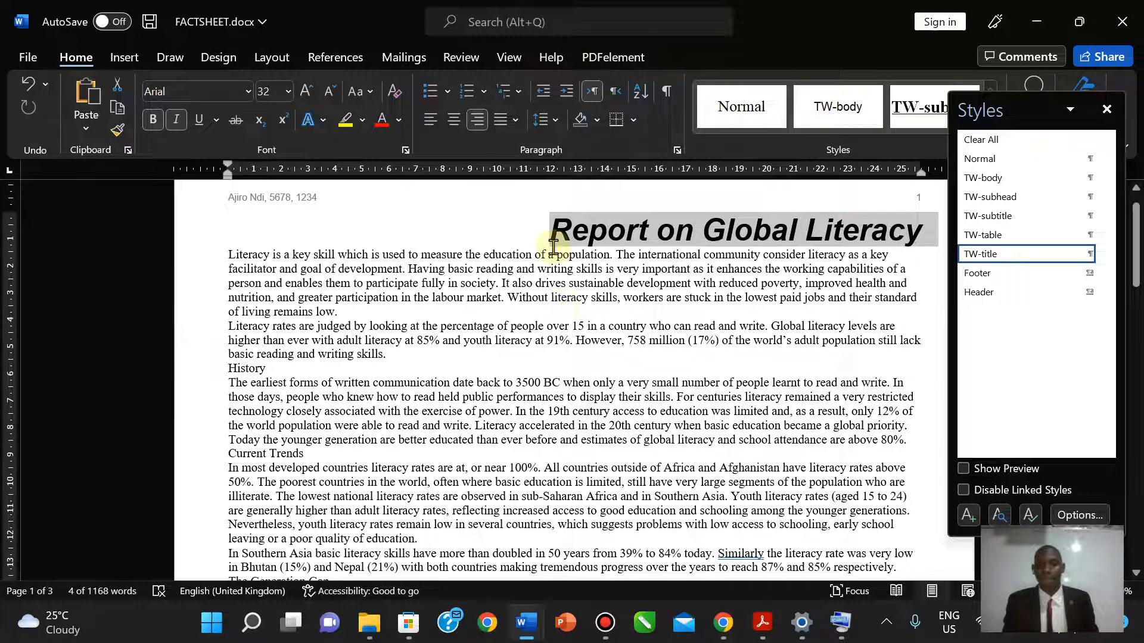
pyautogui.click(229, 254)
pyautogui.press('Return')
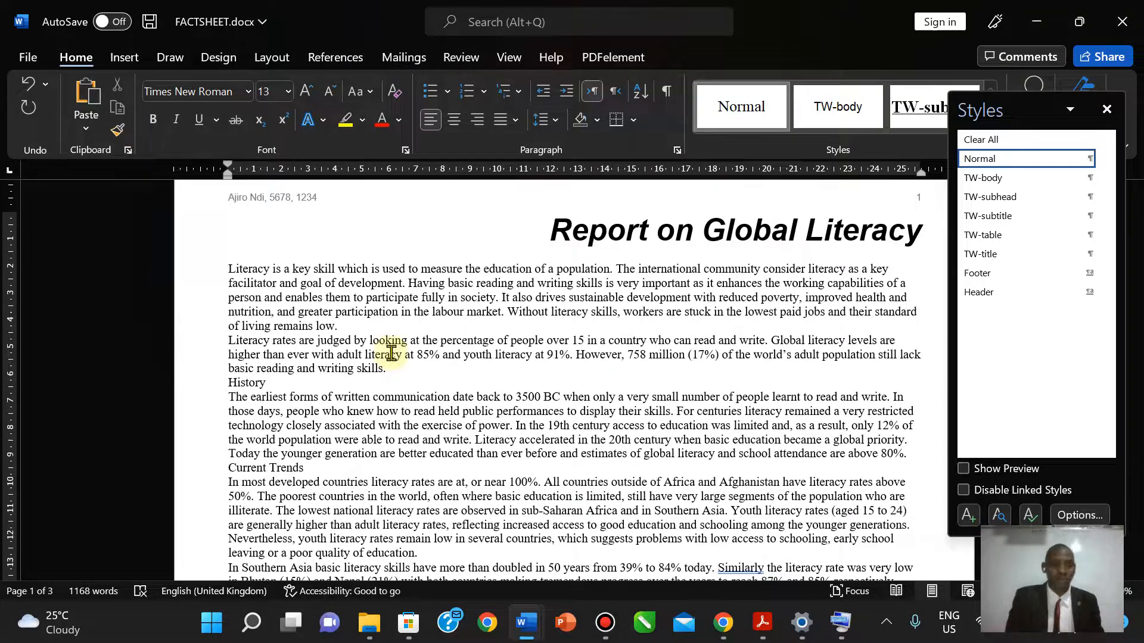
pyautogui.hotkey('ctrl', 'v')
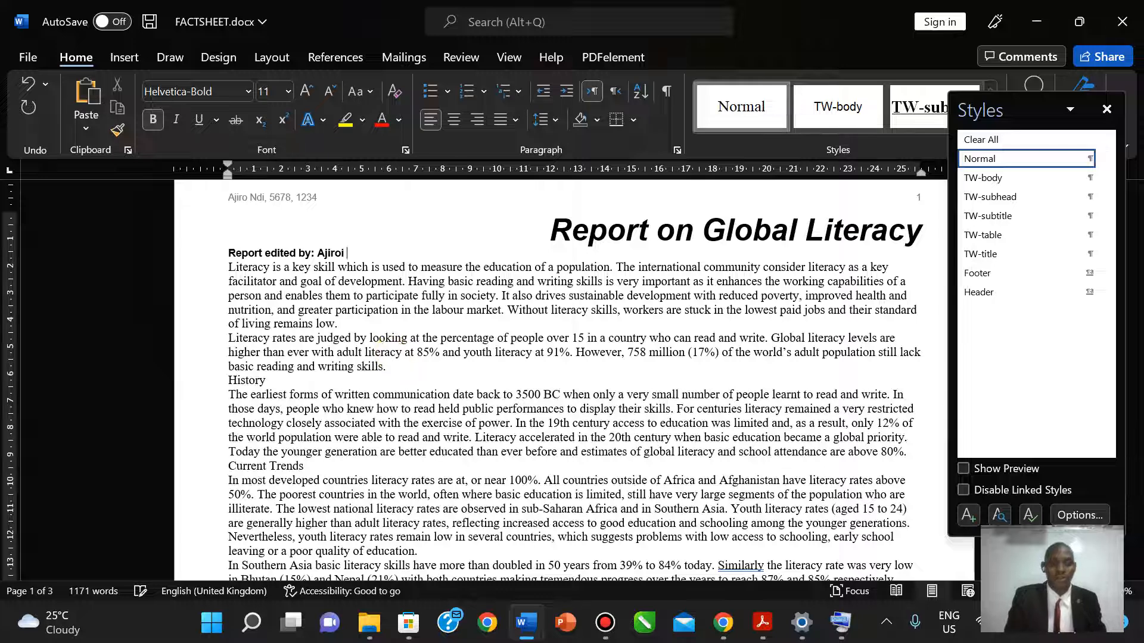
pyautogui.press('Return')
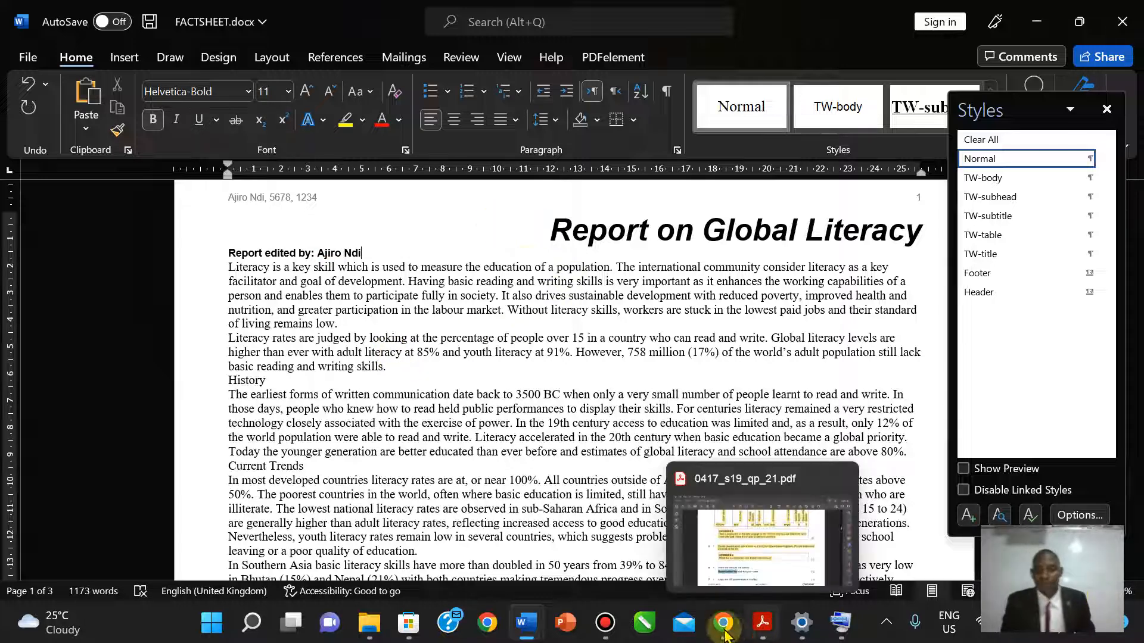
# - Highlight question 6's subtitle instruction in yellow on the exam paper
pyautogui.click(677, 572)
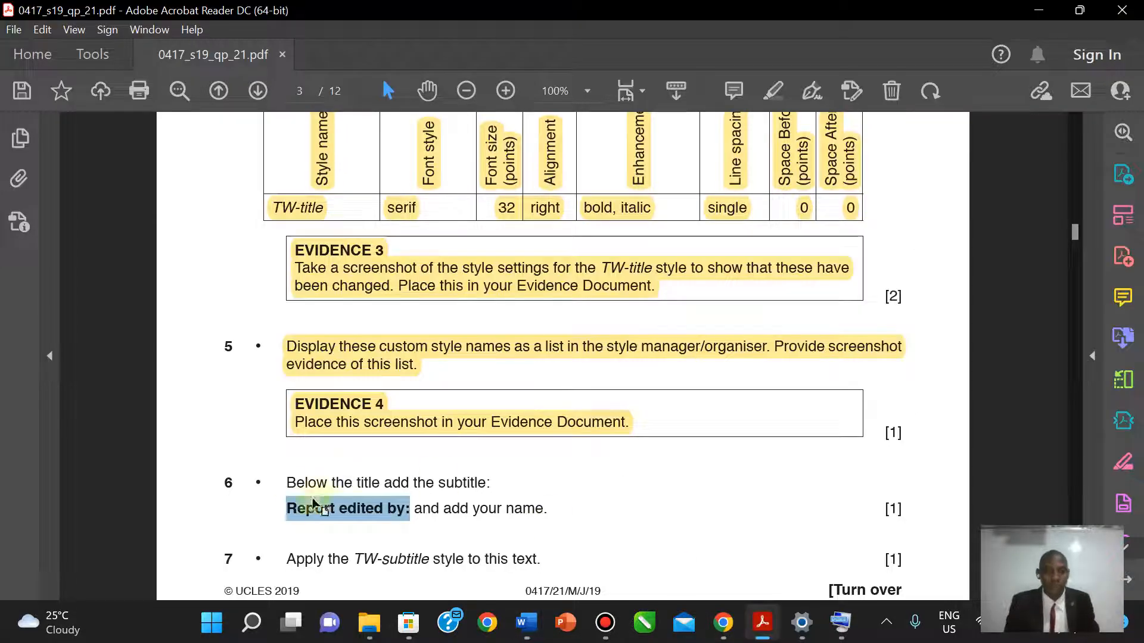
pyautogui.moveTo(287, 483); pyautogui.dragTo(548, 506)
pyautogui.click(765, 93)
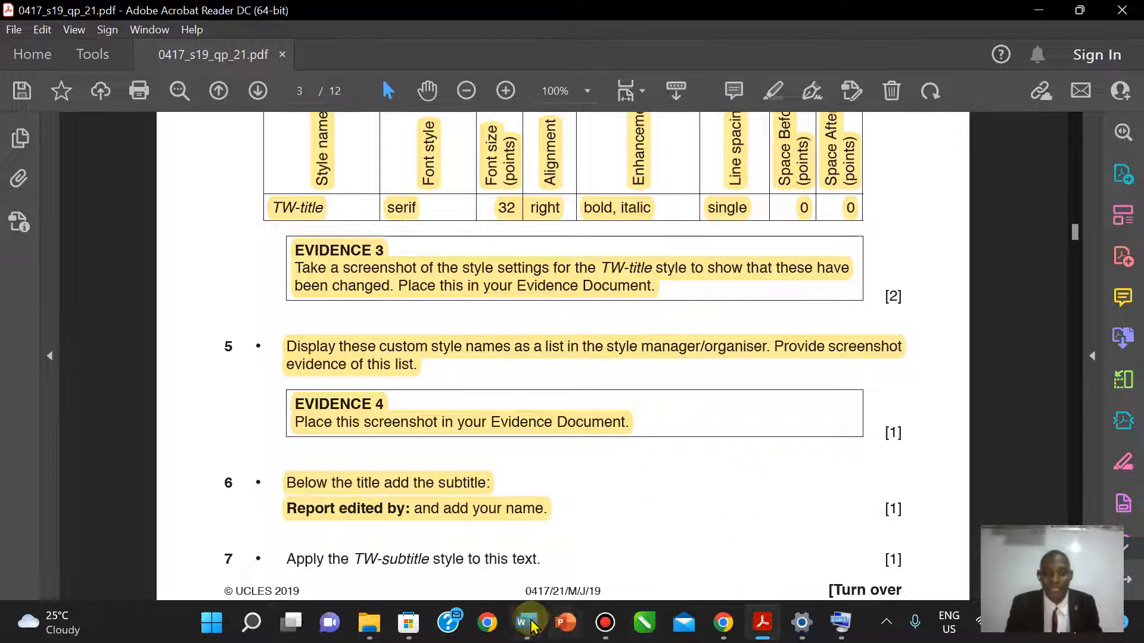
# - Apply the TW-subtitle style to the 'Report edited by:' line
pyautogui.moveTo(526, 623)
pyautogui.click(598, 572)
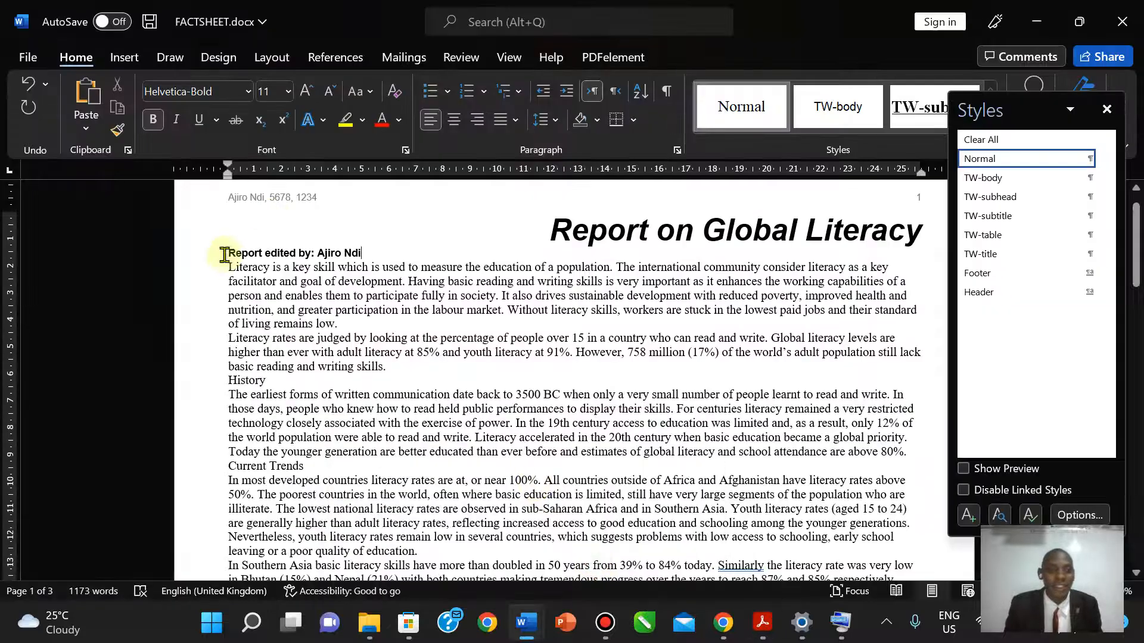
pyautogui.moveTo(227, 253); pyautogui.dragTo(369, 253)
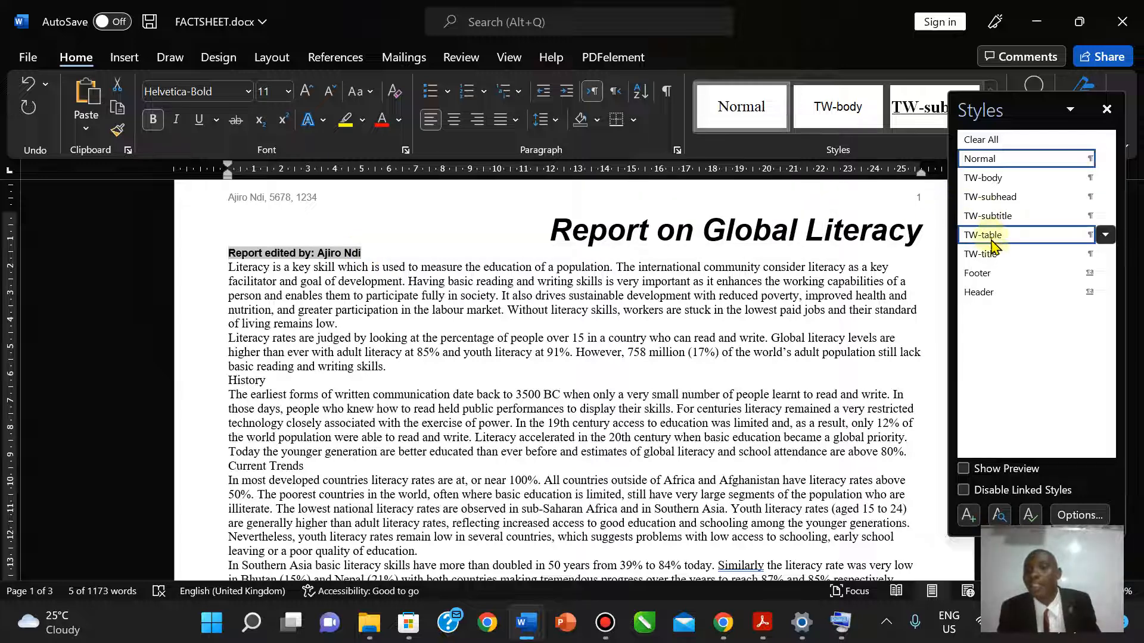
pyautogui.click(992, 217)
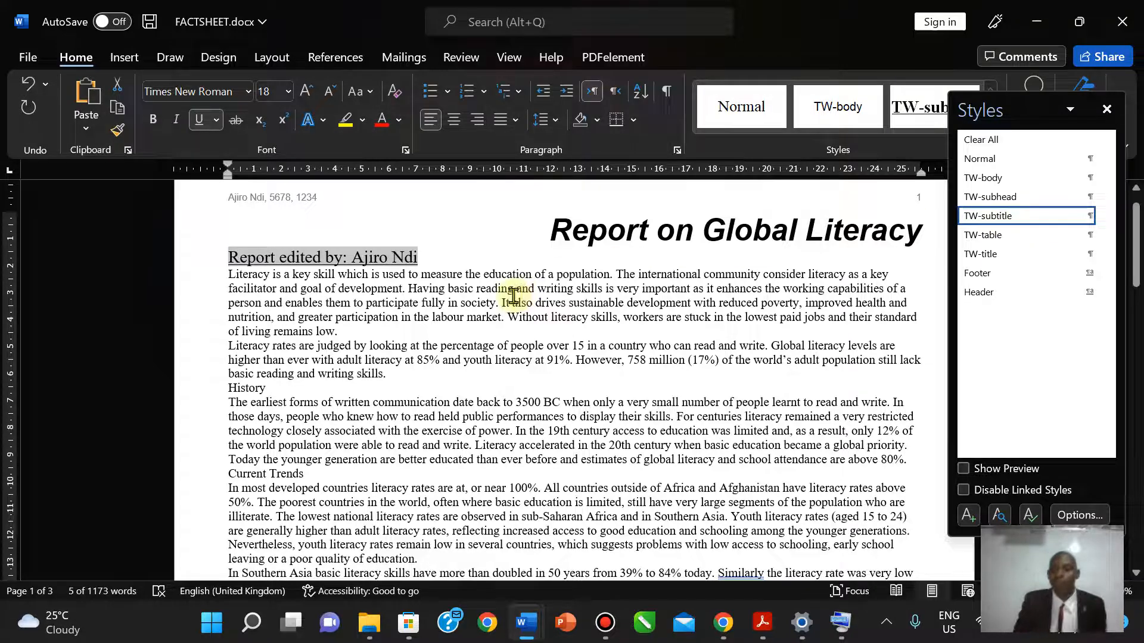
pyautogui.click(526, 422)
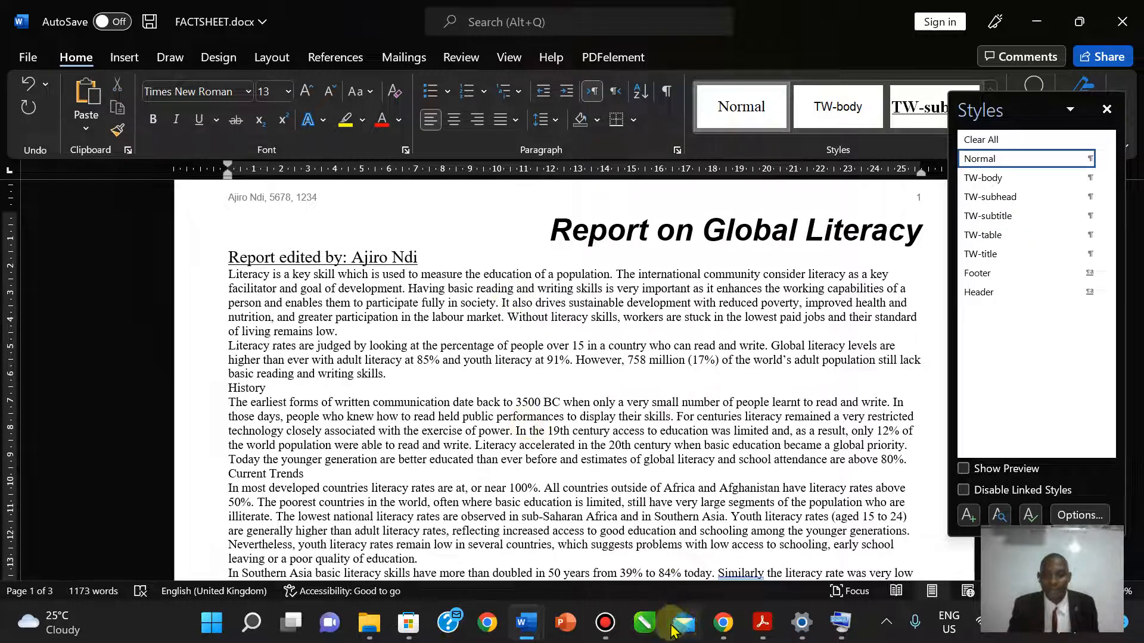
# - Highlight question 7's instruction in yellow and scroll down to page 4's questions
pyautogui.moveTo(524, 619)
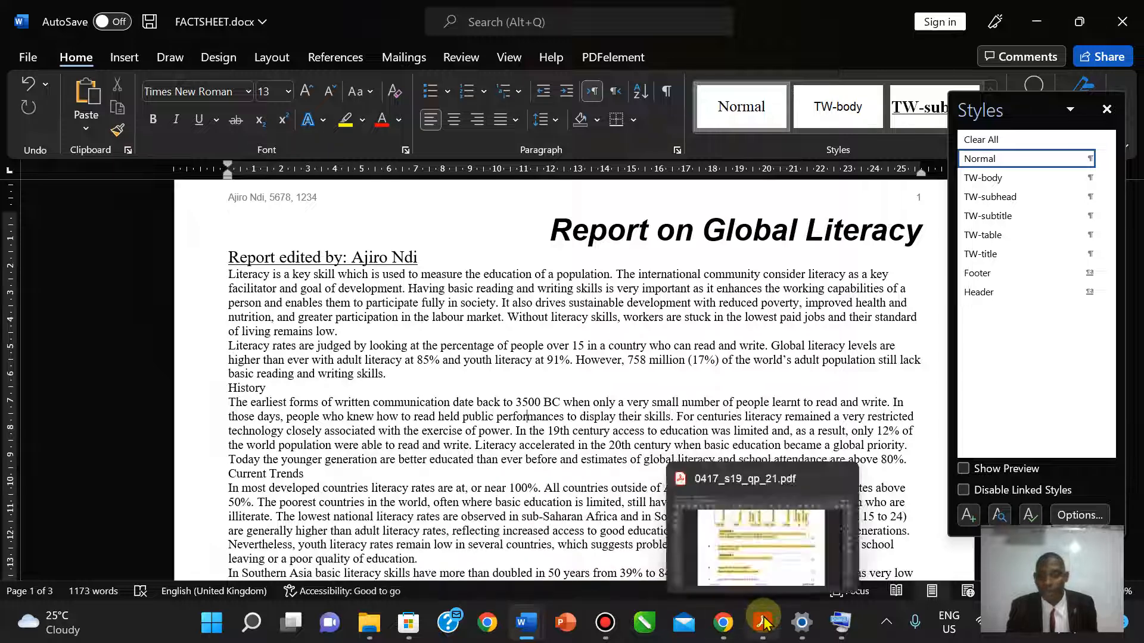
pyautogui.click(763, 622)
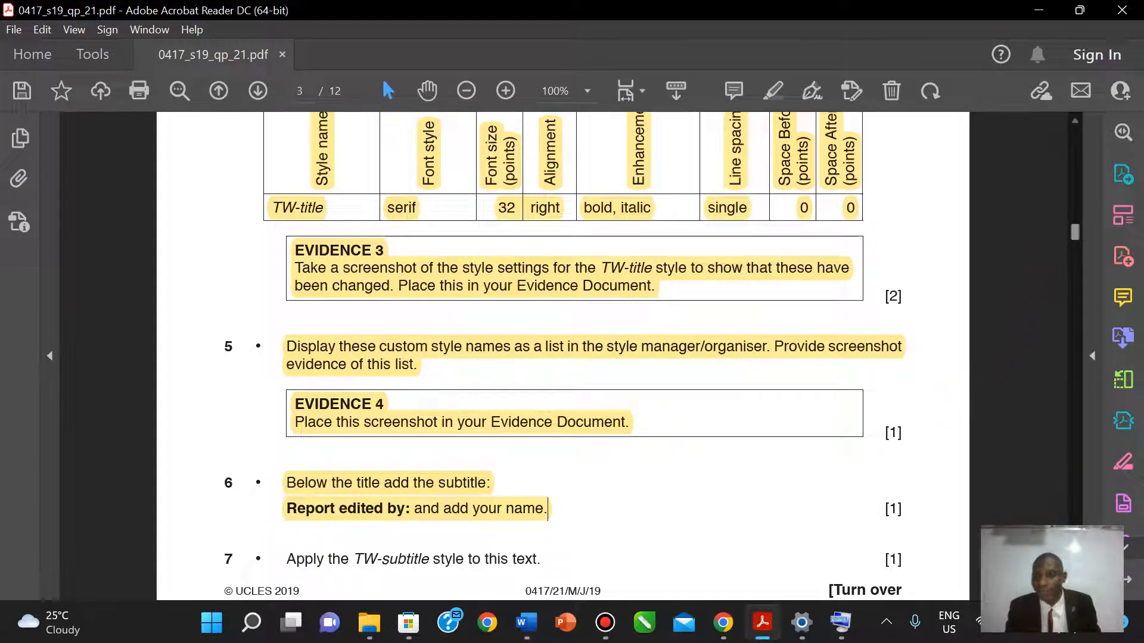
pyautogui.scroll(-3, 662, 354)
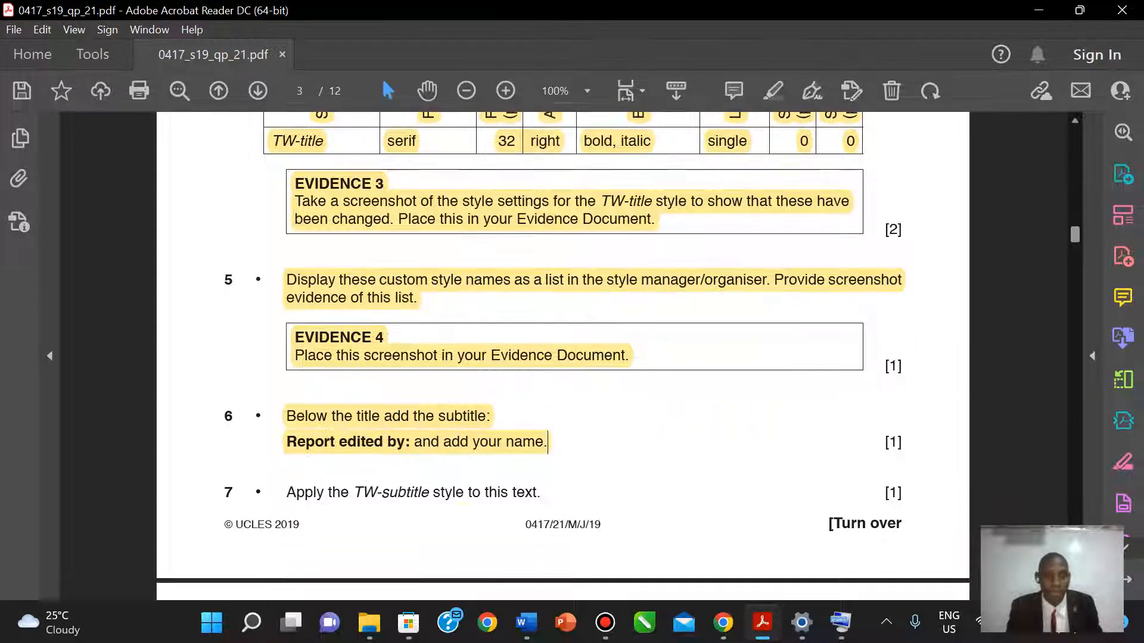
pyautogui.moveTo(286, 492)
pyautogui.mouseDown()
pyautogui.moveTo(610, 488)
pyautogui.moveTo(552, 478)
pyautogui.mouseUp()
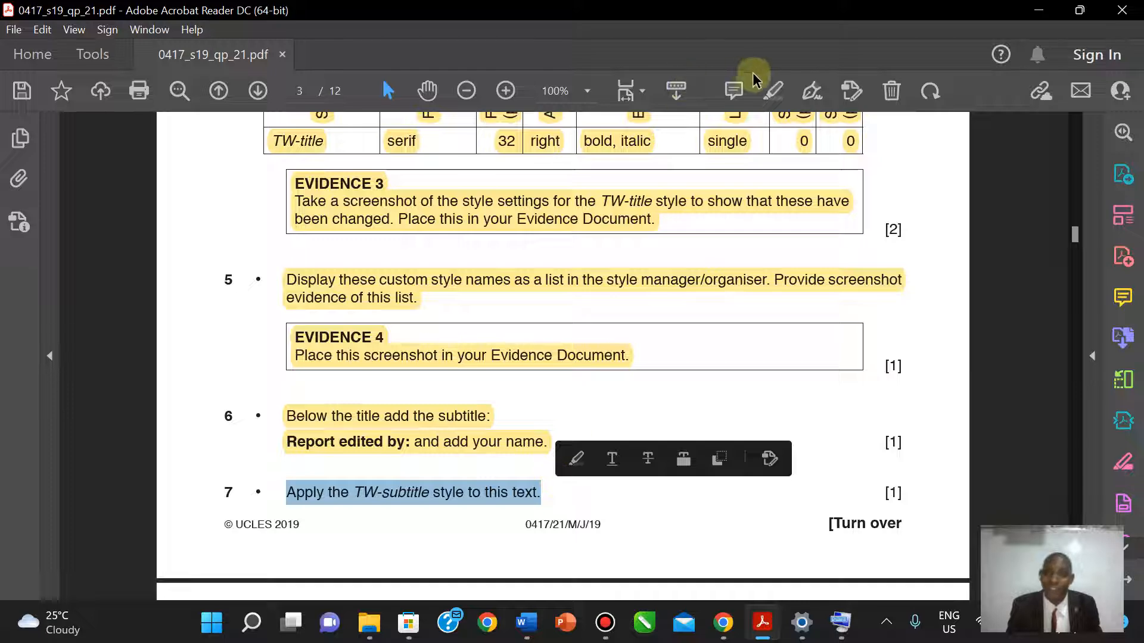
pyautogui.click(774, 93)
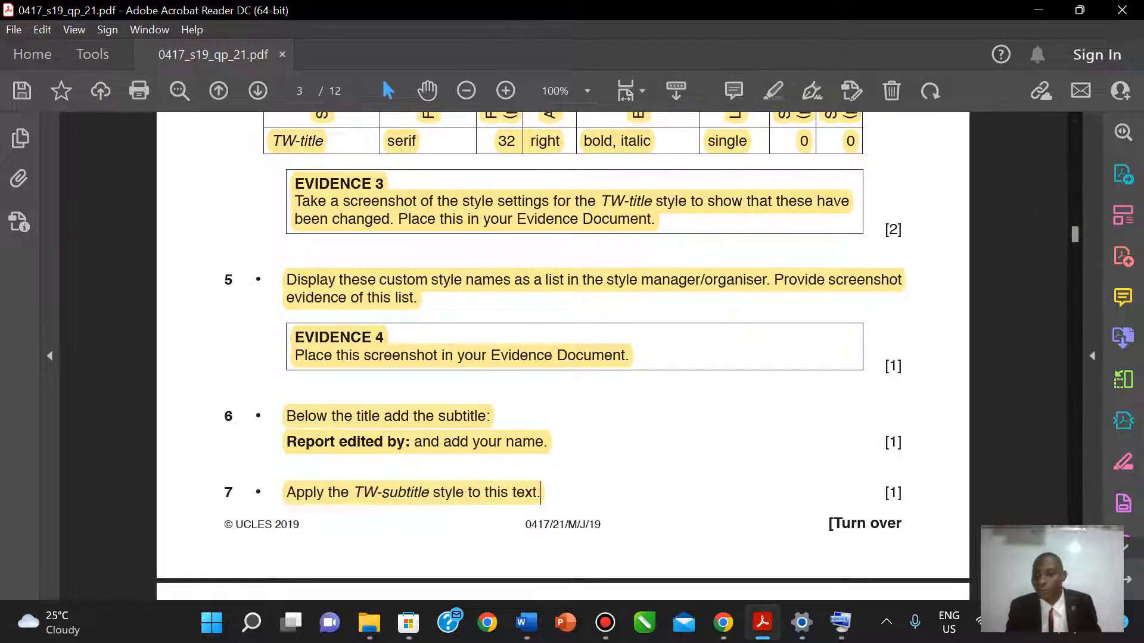
pyautogui.scroll(-10, 562, 355)
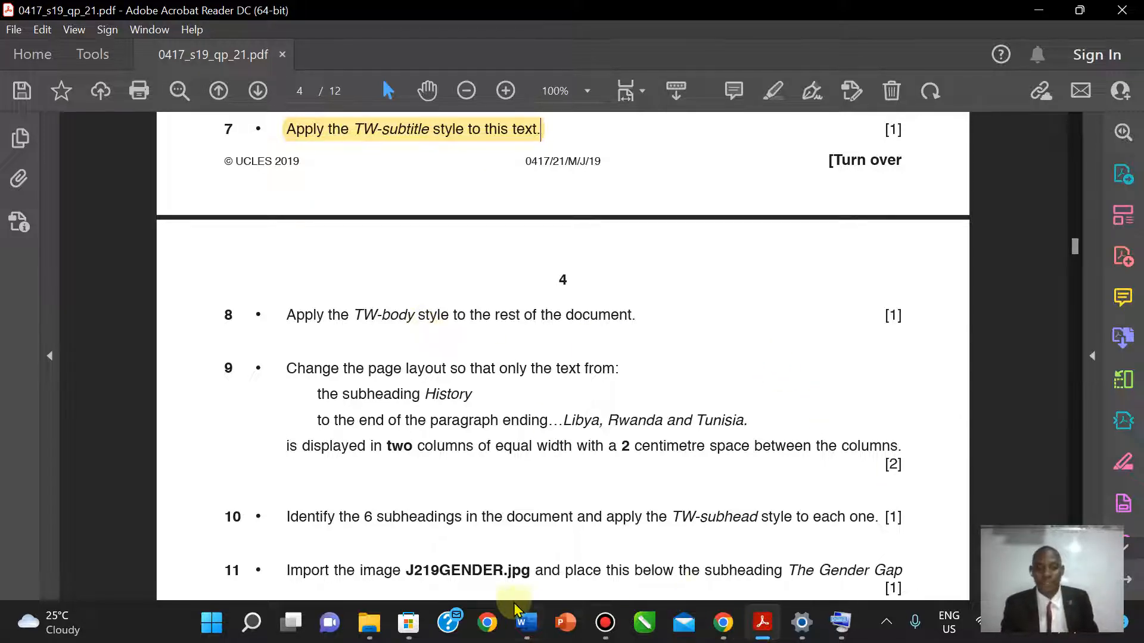
# - Select the text from 'Literacy is a key skill' to the document end and apply TW-body
pyautogui.moveTo(527, 623)
pyautogui.click(614, 536)
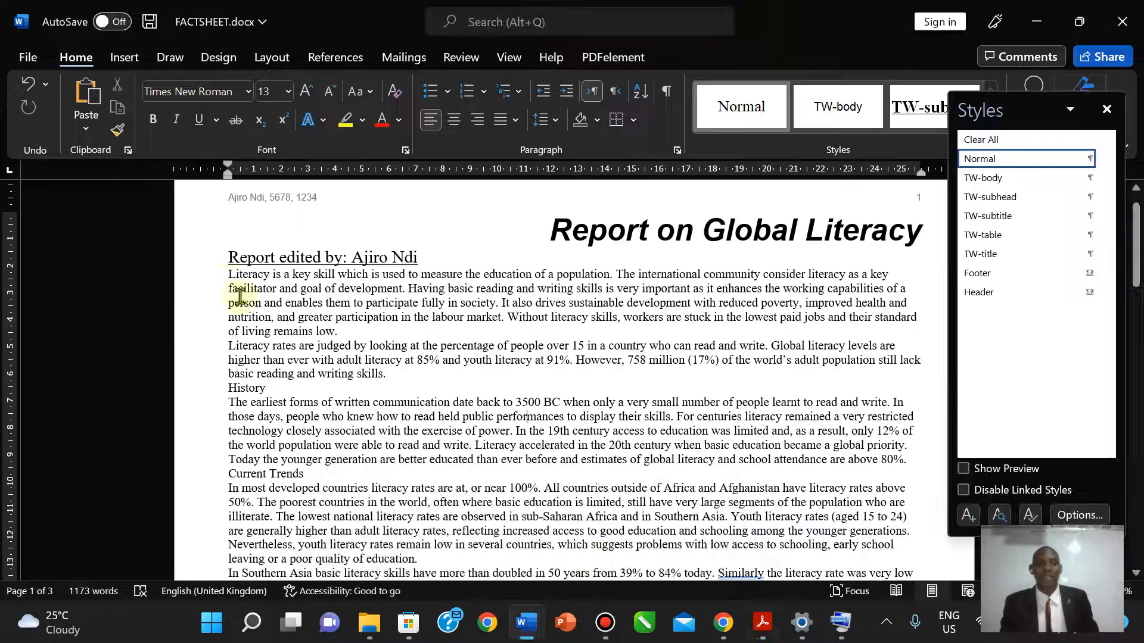
pyautogui.moveTo(226, 275); pyautogui.dragTo(553, 357)
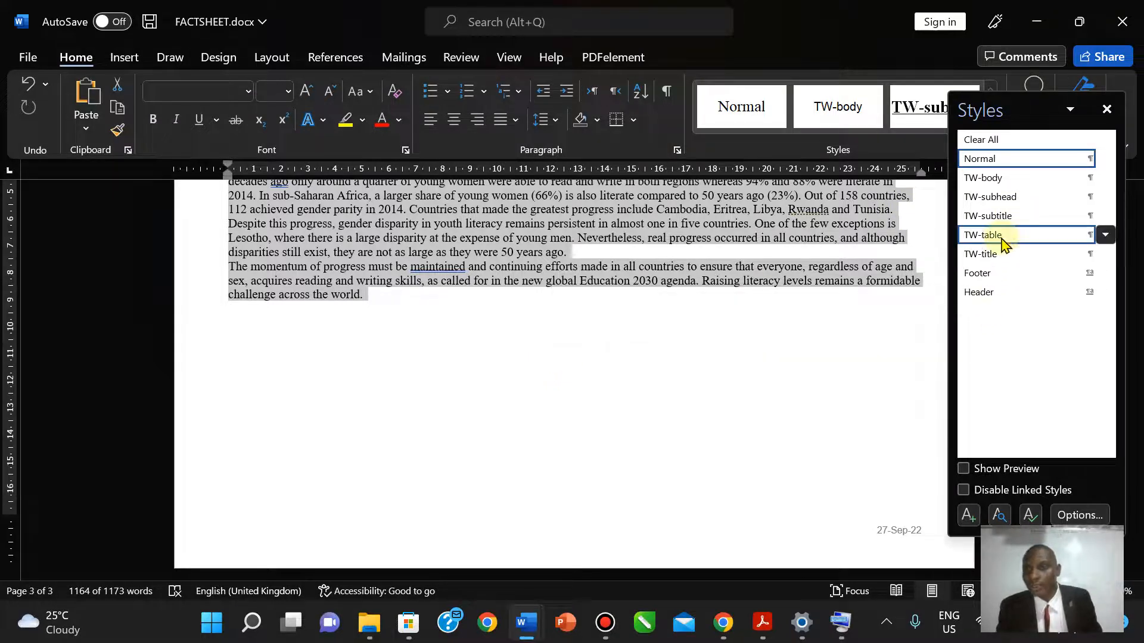
pyautogui.click(1000, 183)
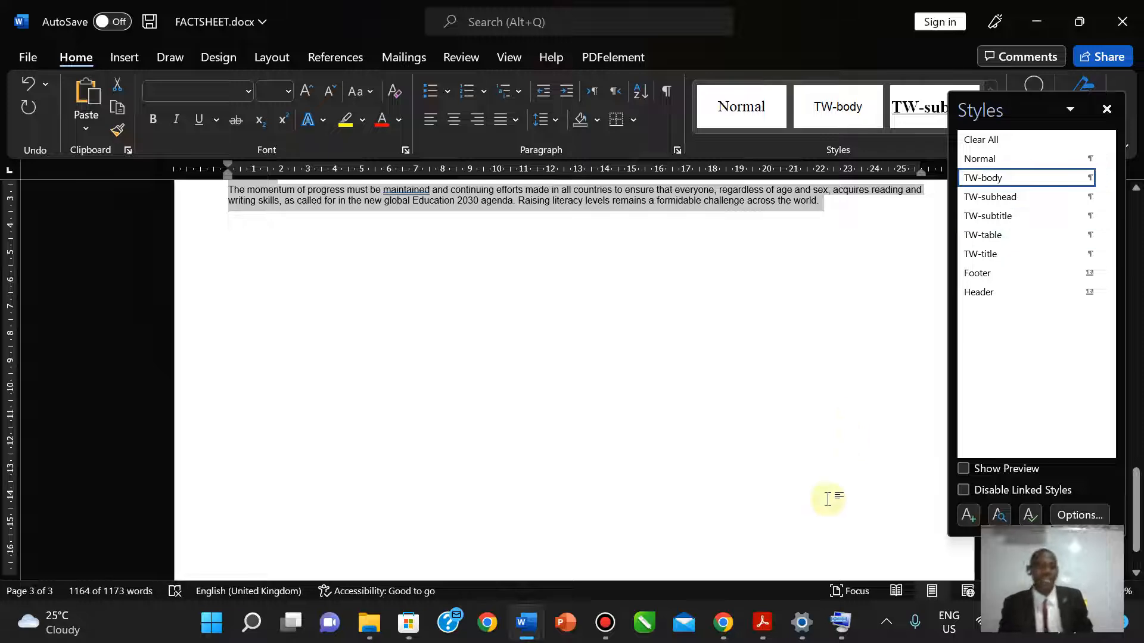
pyautogui.click(763, 622)
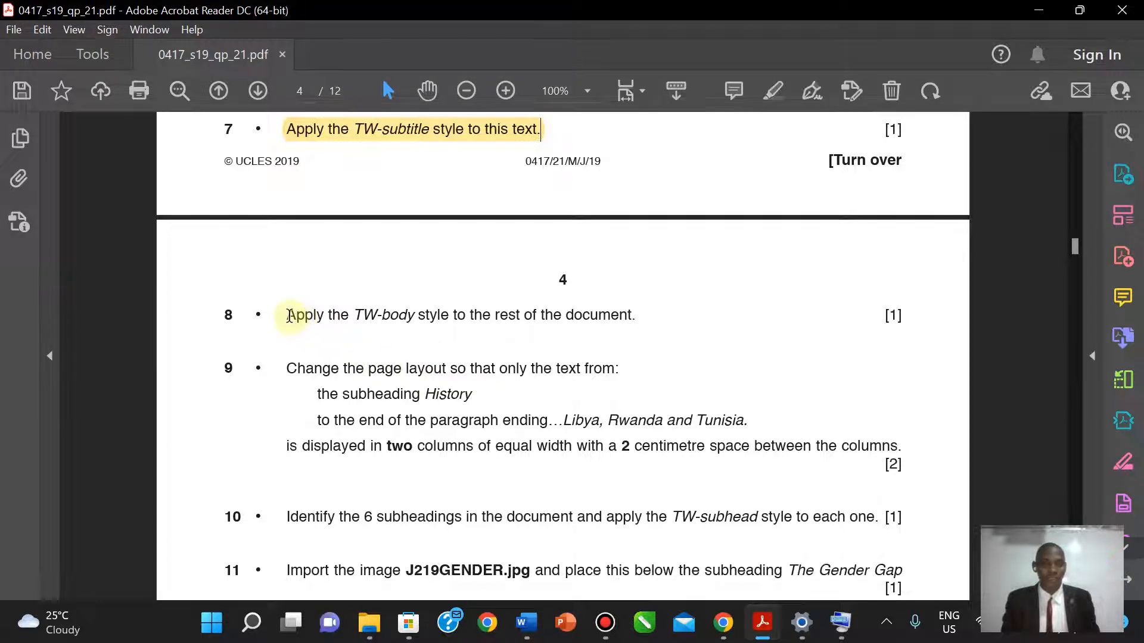
# - Highlight question 8's instruction in yellow, then select the word History in question 9
pyautogui.moveTo(287, 315); pyautogui.dragTo(642, 311)
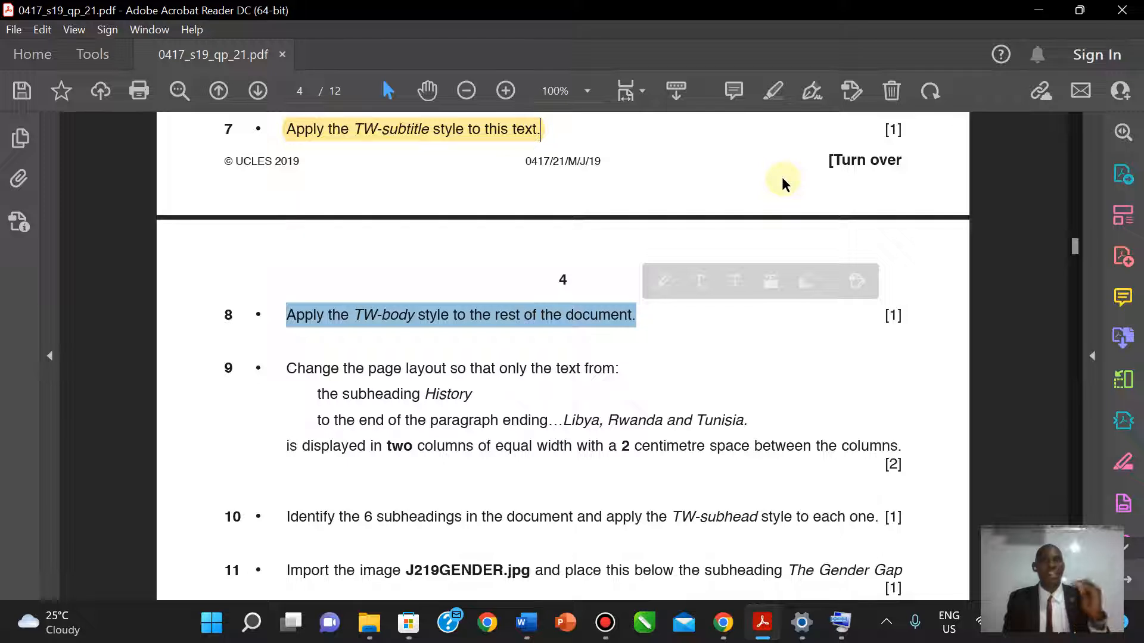
pyautogui.click(774, 91)
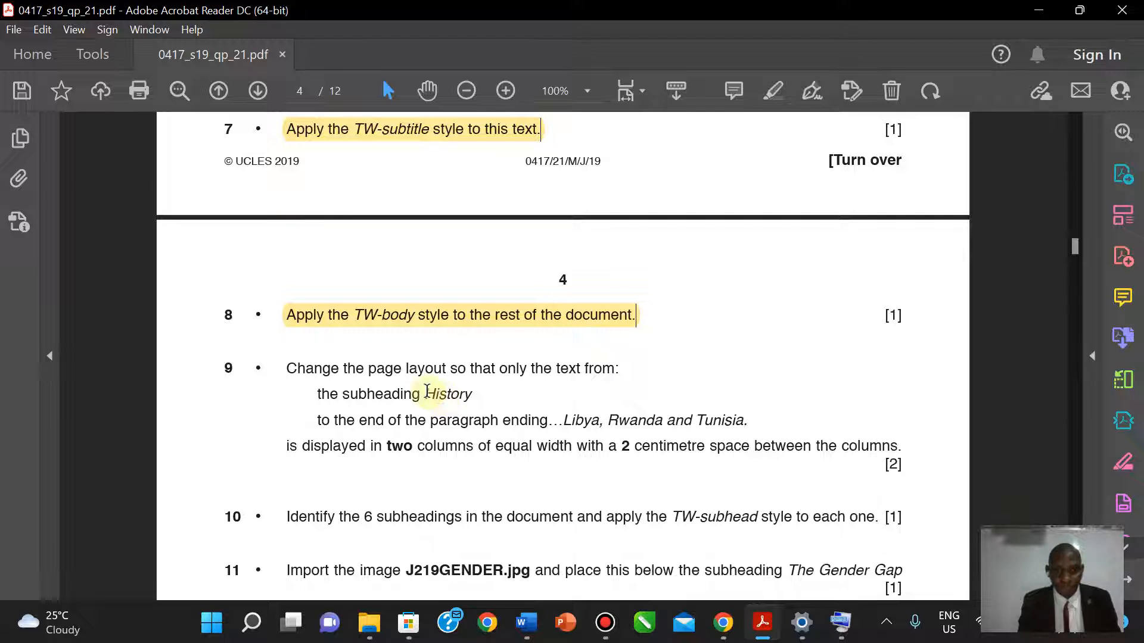
pyautogui.moveTo(427, 391); pyautogui.dragTo(479, 396)
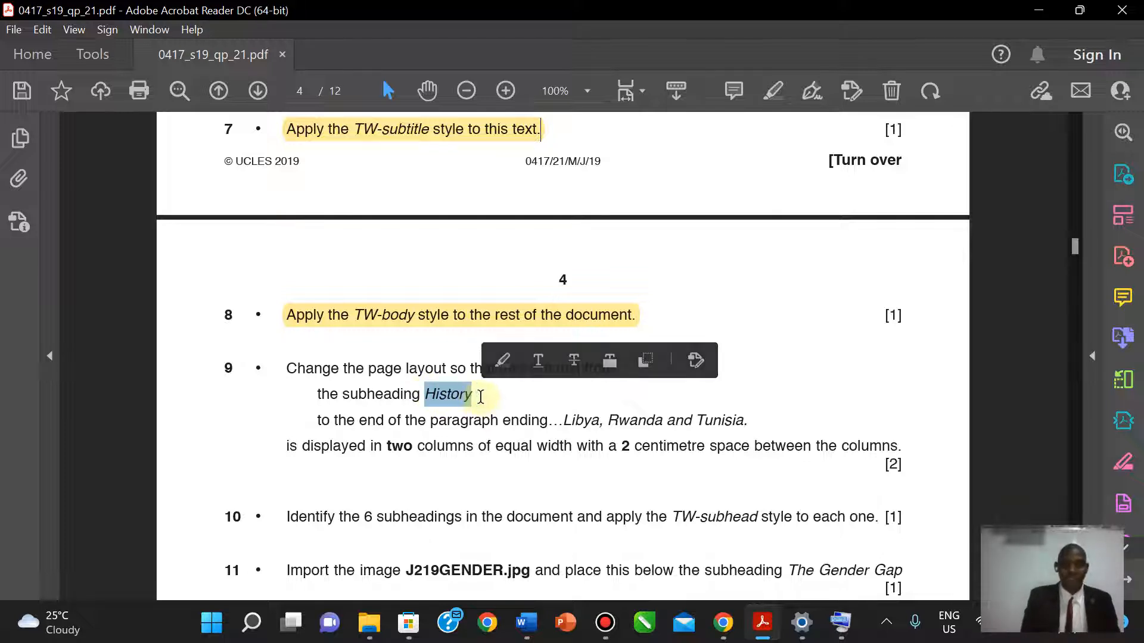
# - Back in FACTSHEET, hide the Styles pane and select the History subheading
pyautogui.moveTo(527, 623)
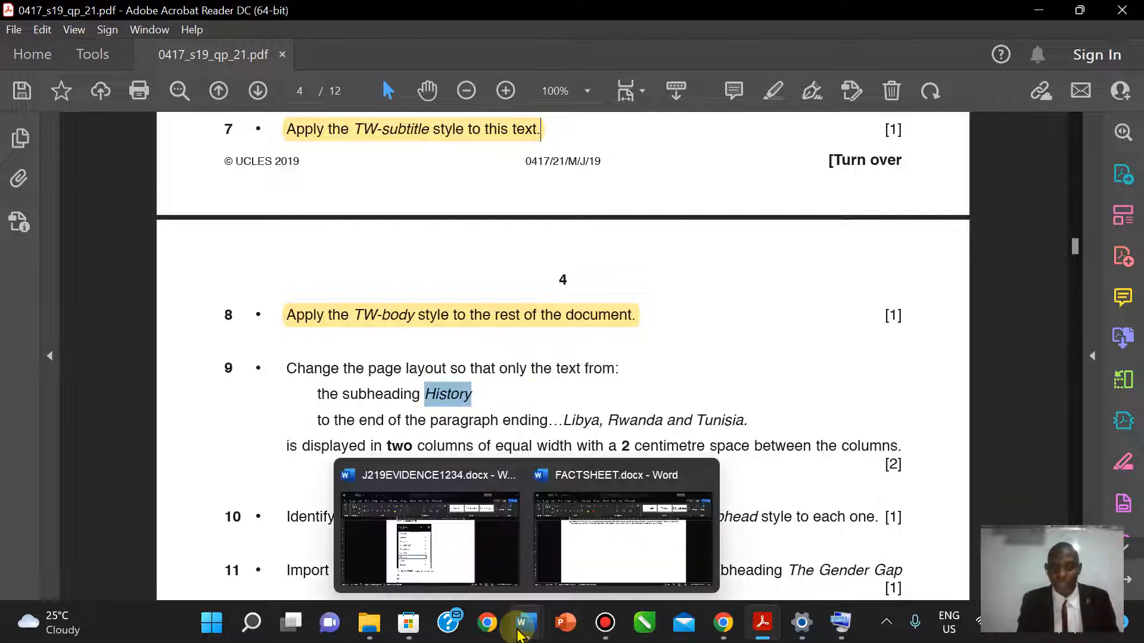
pyautogui.click(605, 557)
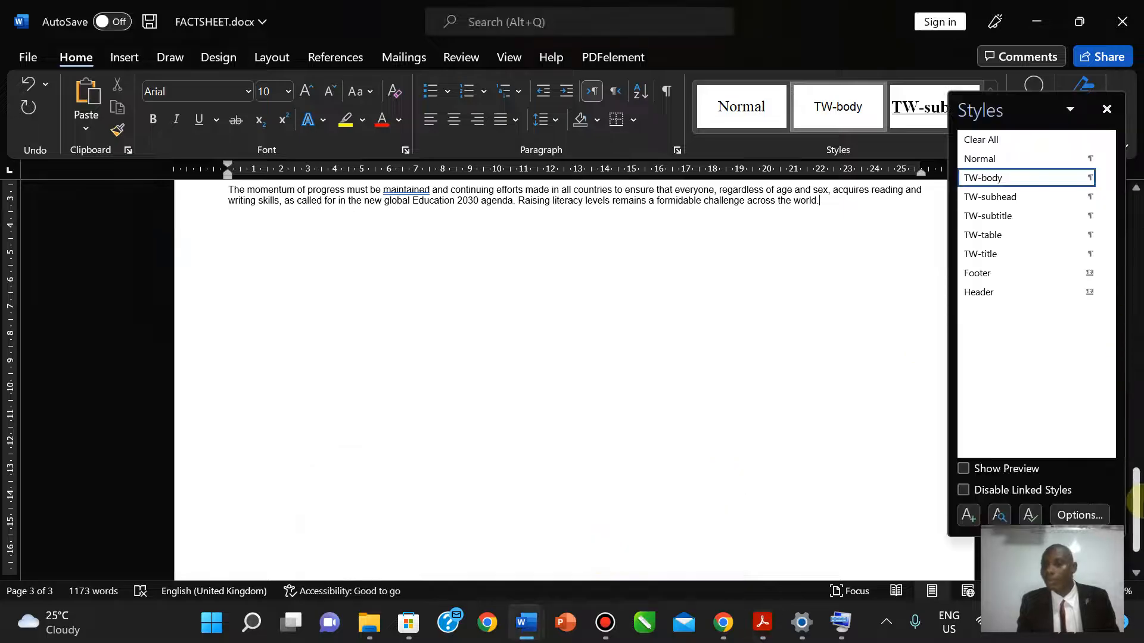
pyautogui.moveTo(1136, 495); pyautogui.dragTo(1120, 250)
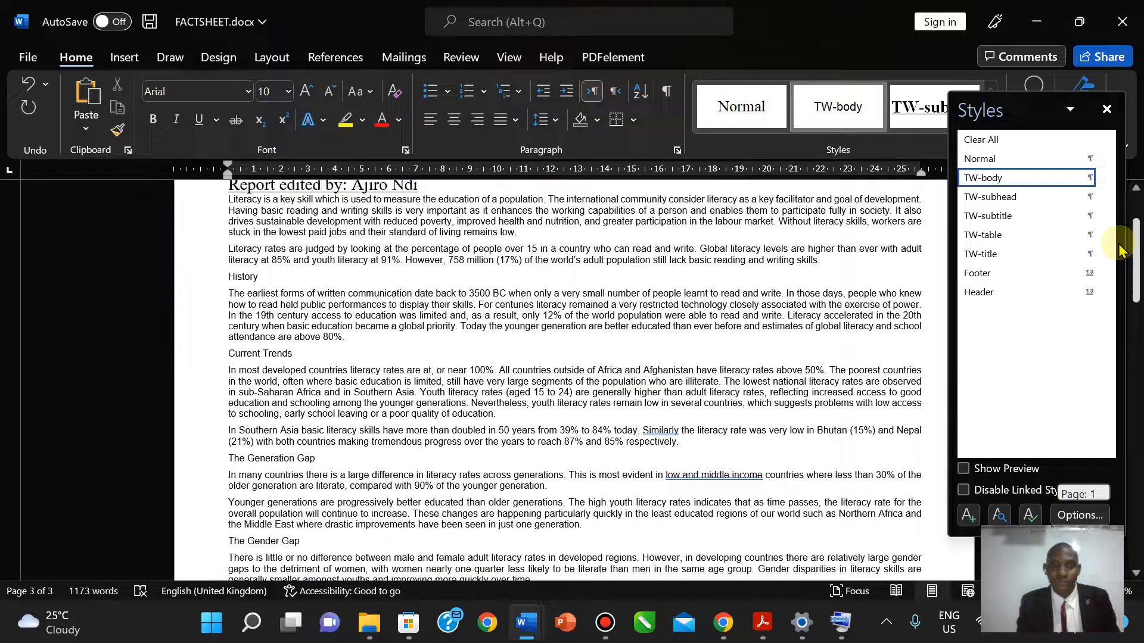
pyautogui.click(1107, 109)
pyautogui.moveTo(1135, 258); pyautogui.dragTo(1135, 248)
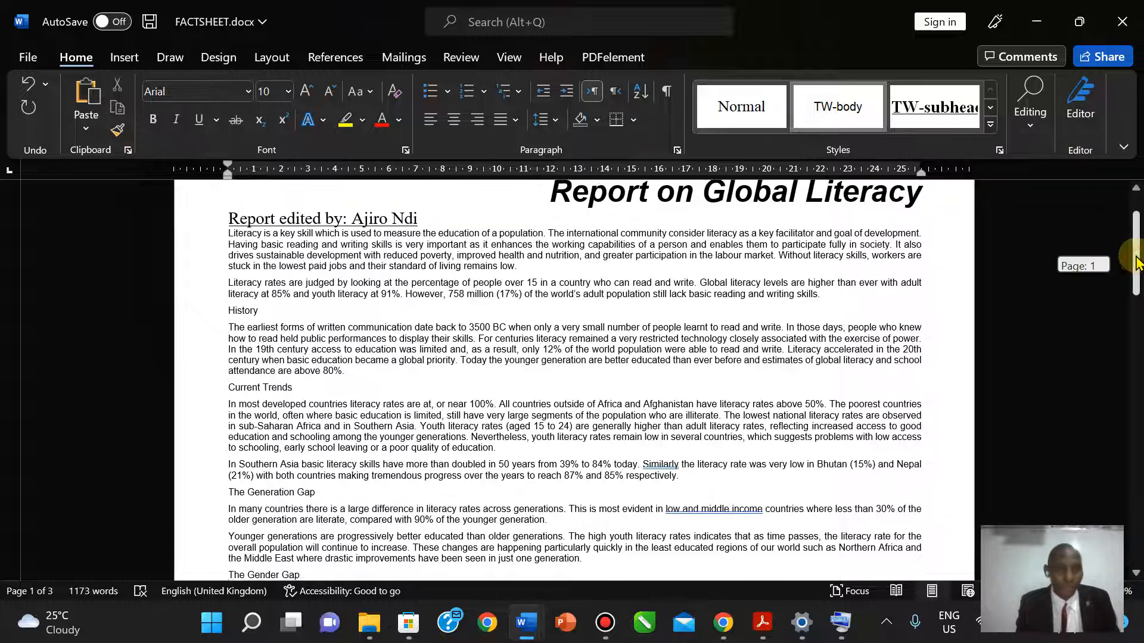
pyautogui.moveTo(230, 319); pyautogui.dragTo(260, 318)
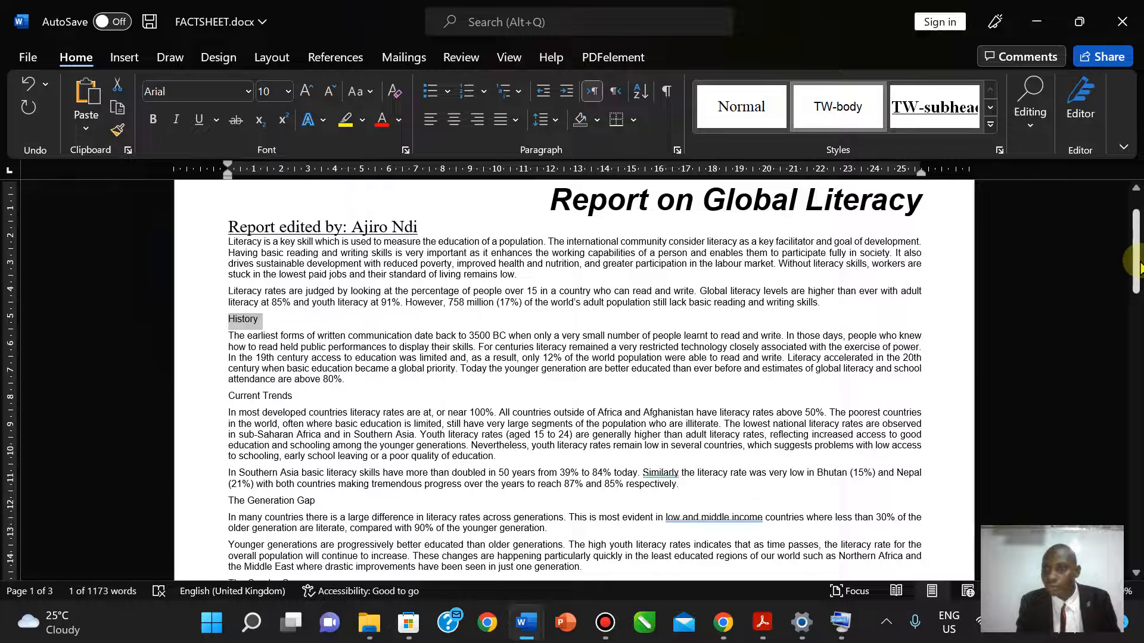
pyautogui.moveTo(1135, 262); pyautogui.dragTo(1137, 460)
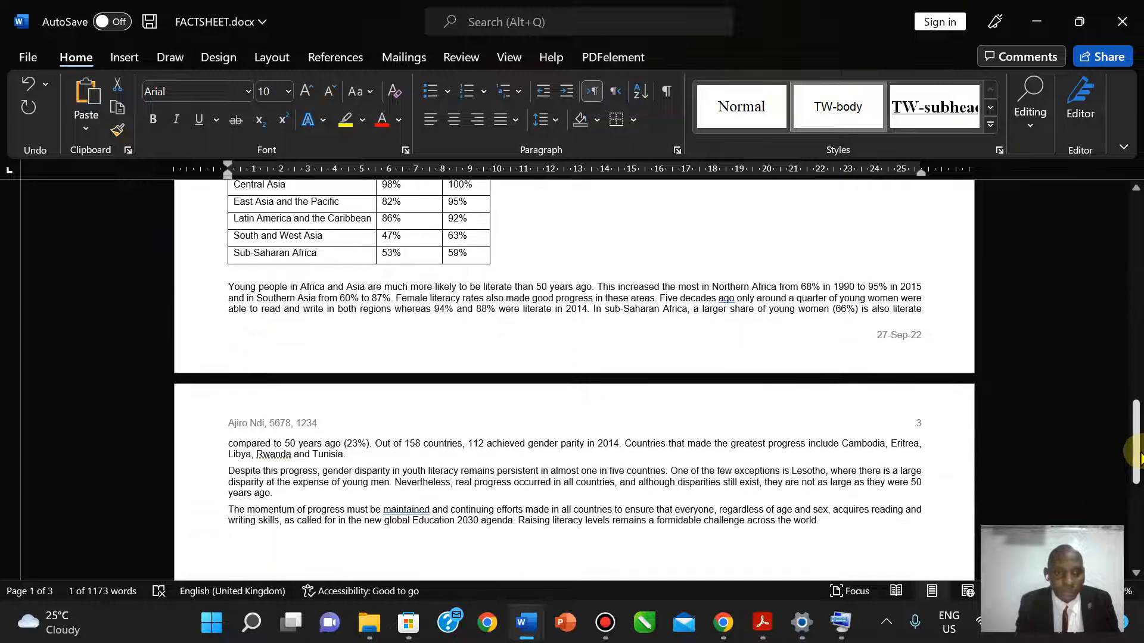
# - After rechecking the question paper, select from History through the paragraph ending 'Libya, Rwanda and Tunisia.'
pyautogui.click(763, 635)
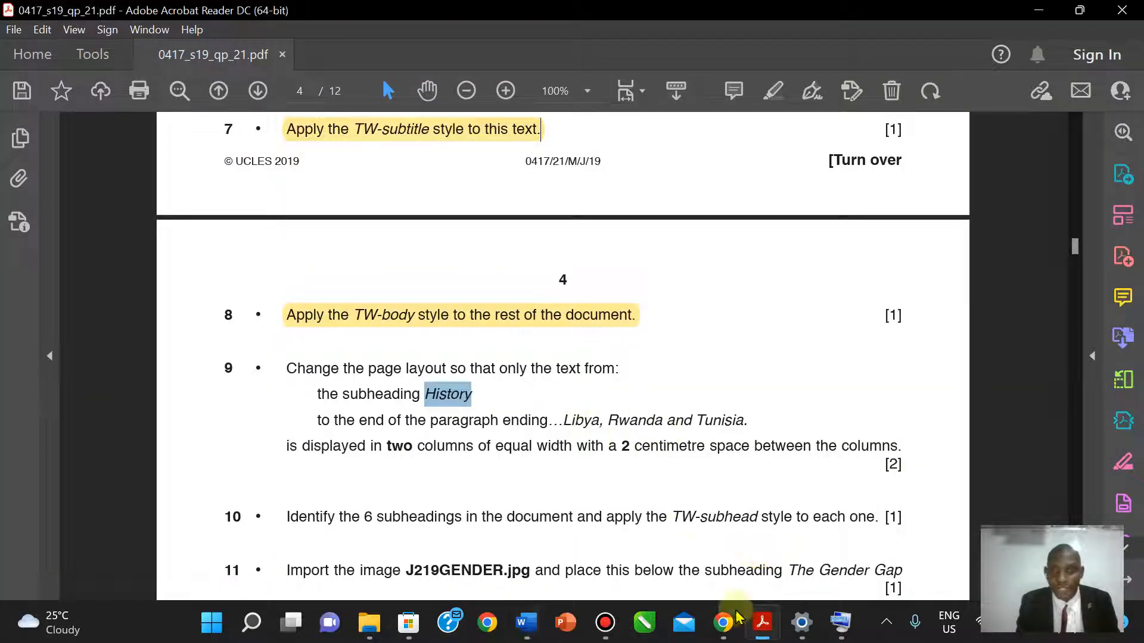
pyautogui.moveTo(763, 625)
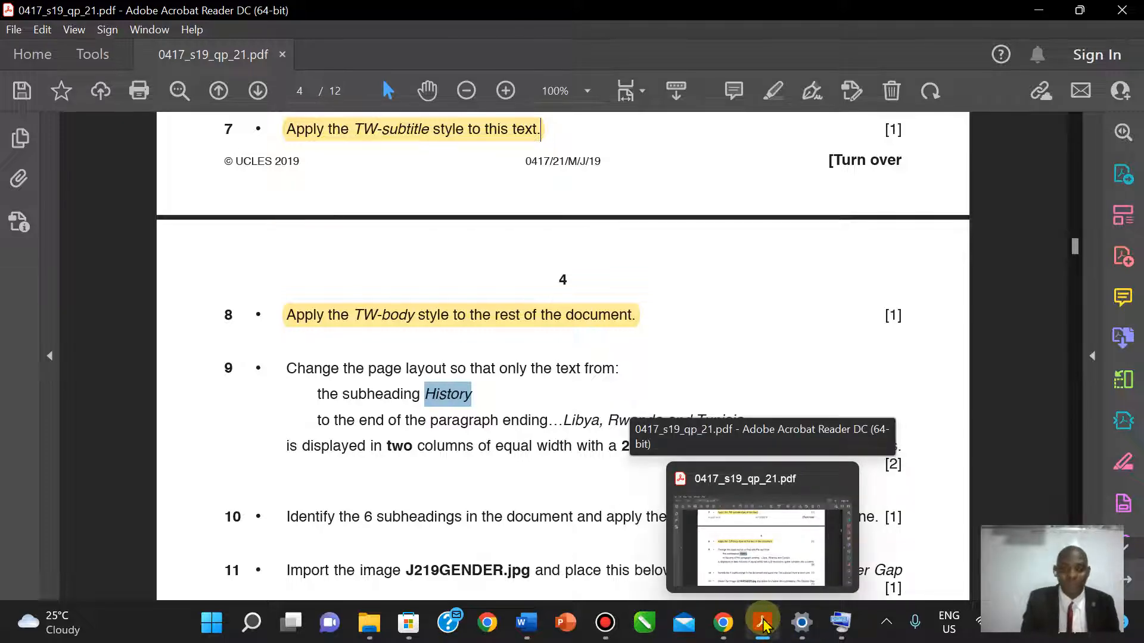
pyautogui.click(763, 625)
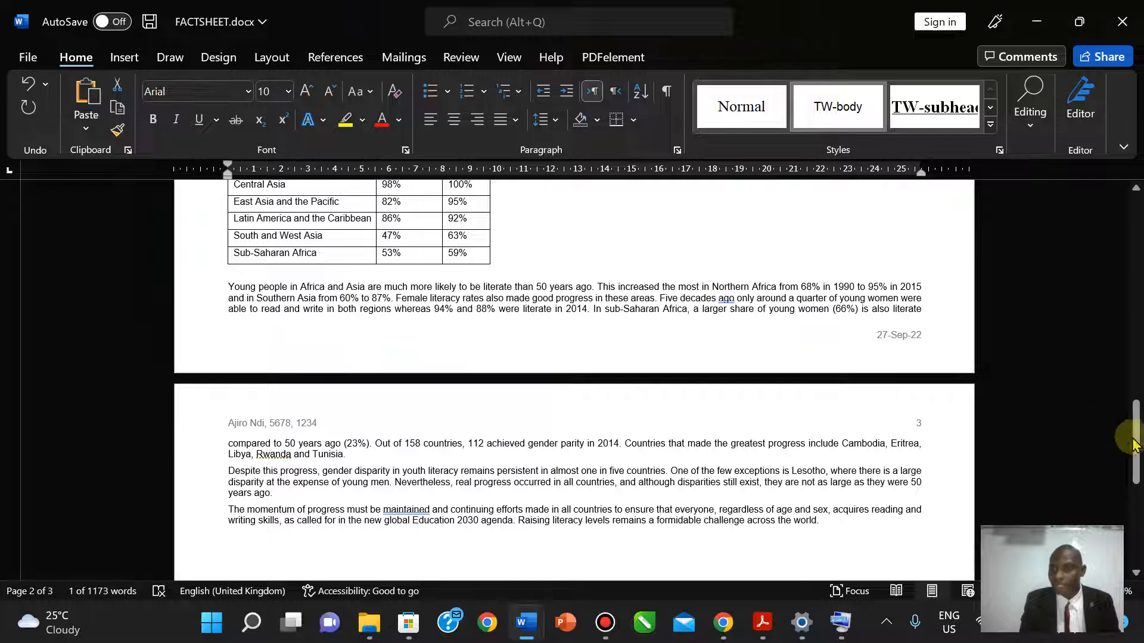
pyautogui.moveTo(1132, 444); pyautogui.dragTo(1112, 229)
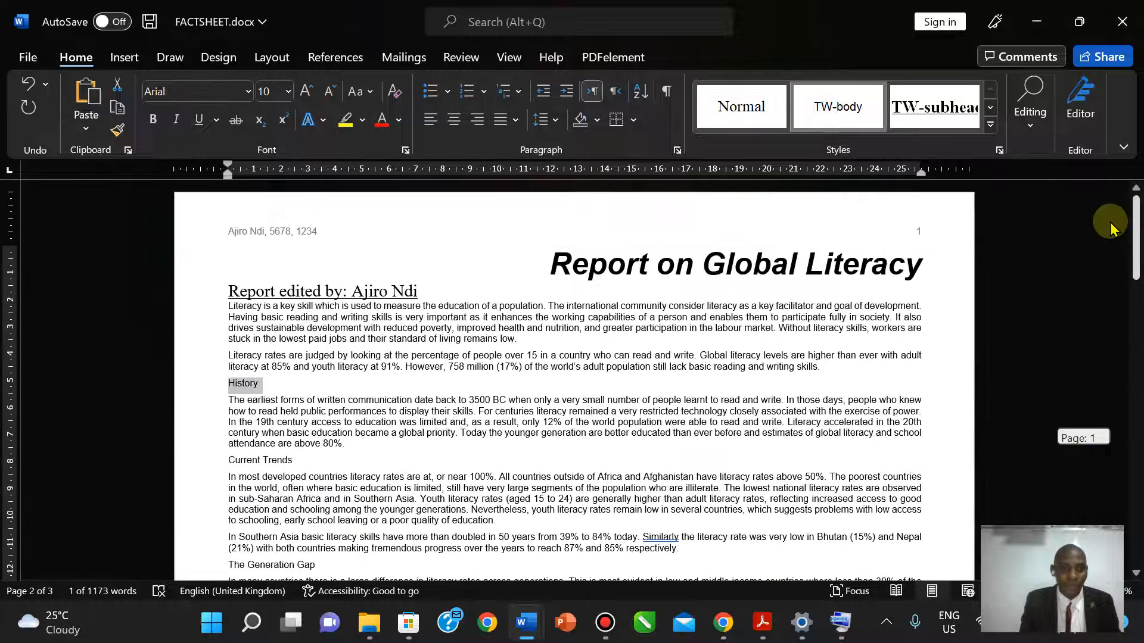
pyautogui.moveTo(229, 381); pyautogui.dragTo(350, 199)
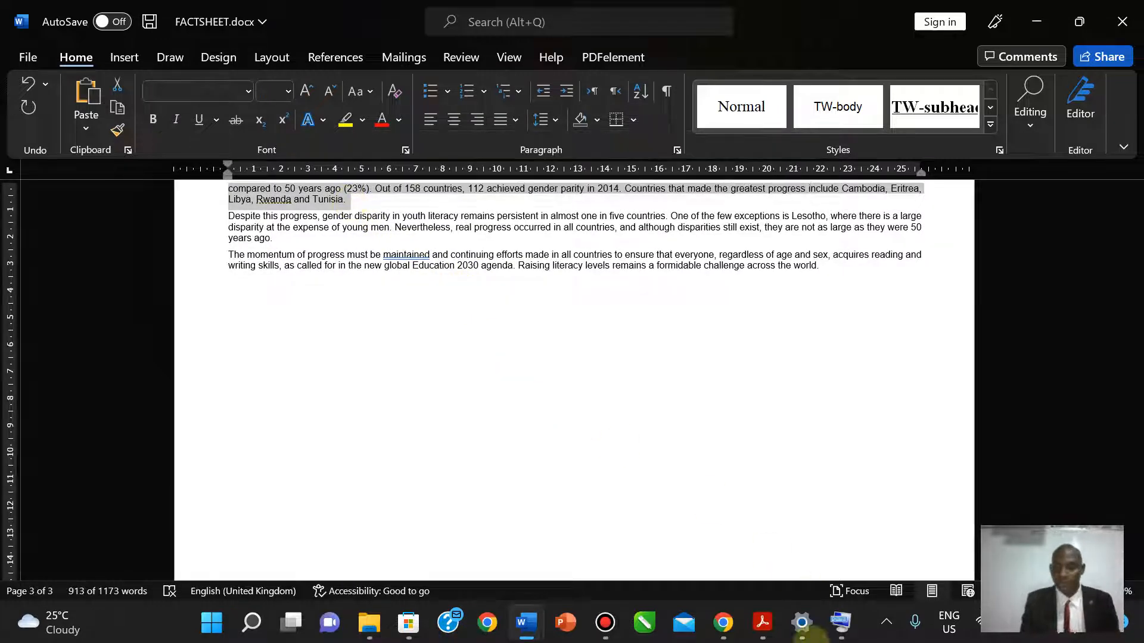
pyautogui.click(761, 622)
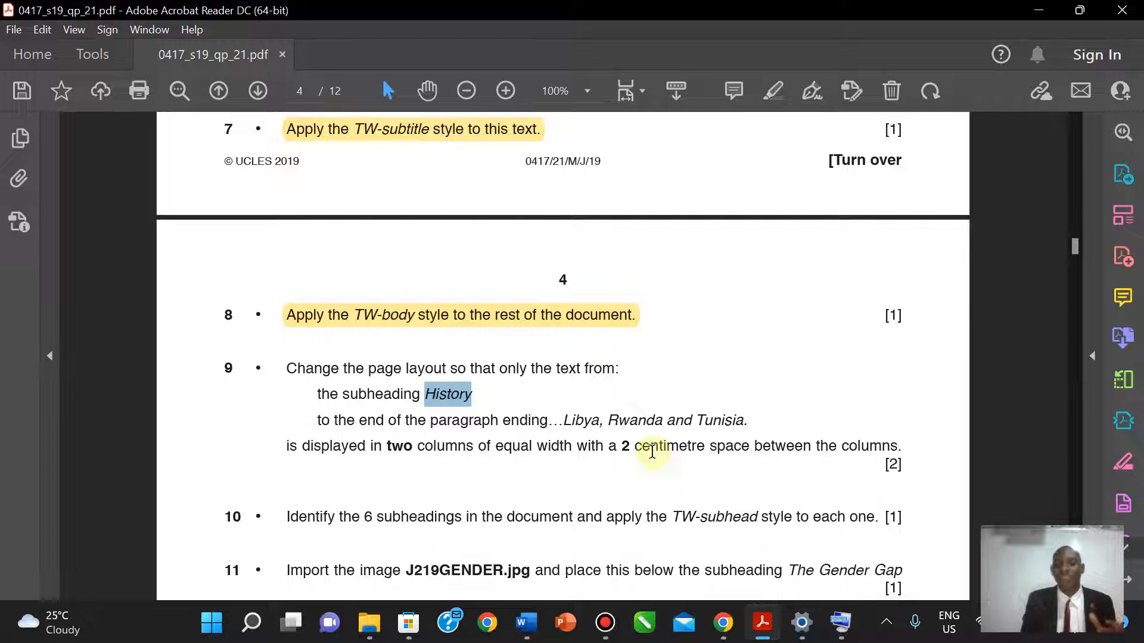
pyautogui.moveTo(525, 623)
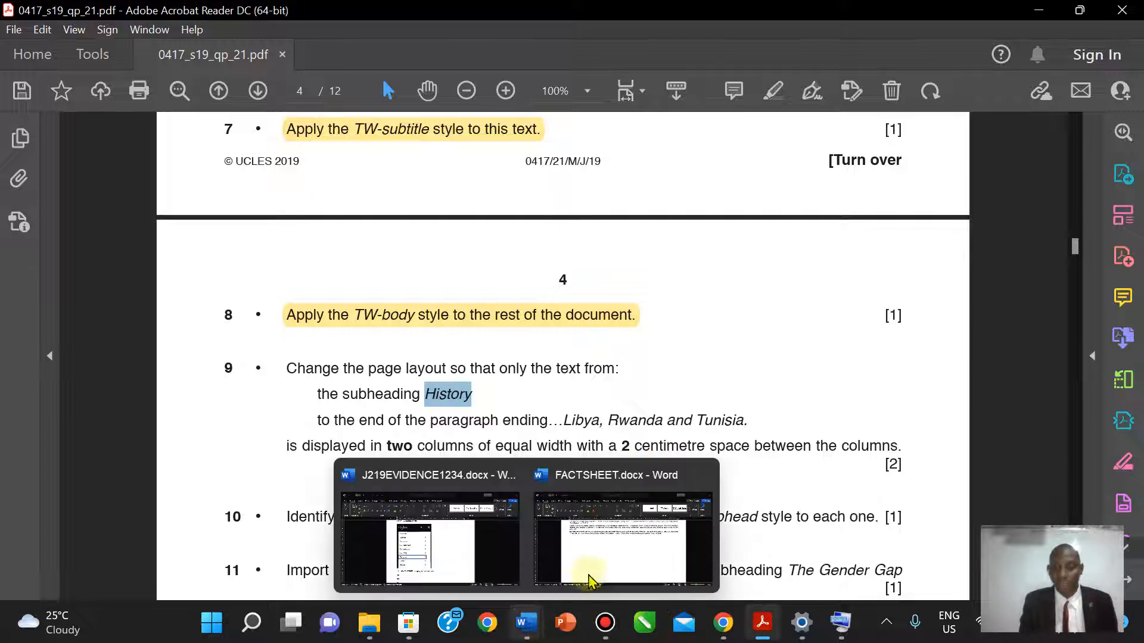
pyautogui.click(590, 577)
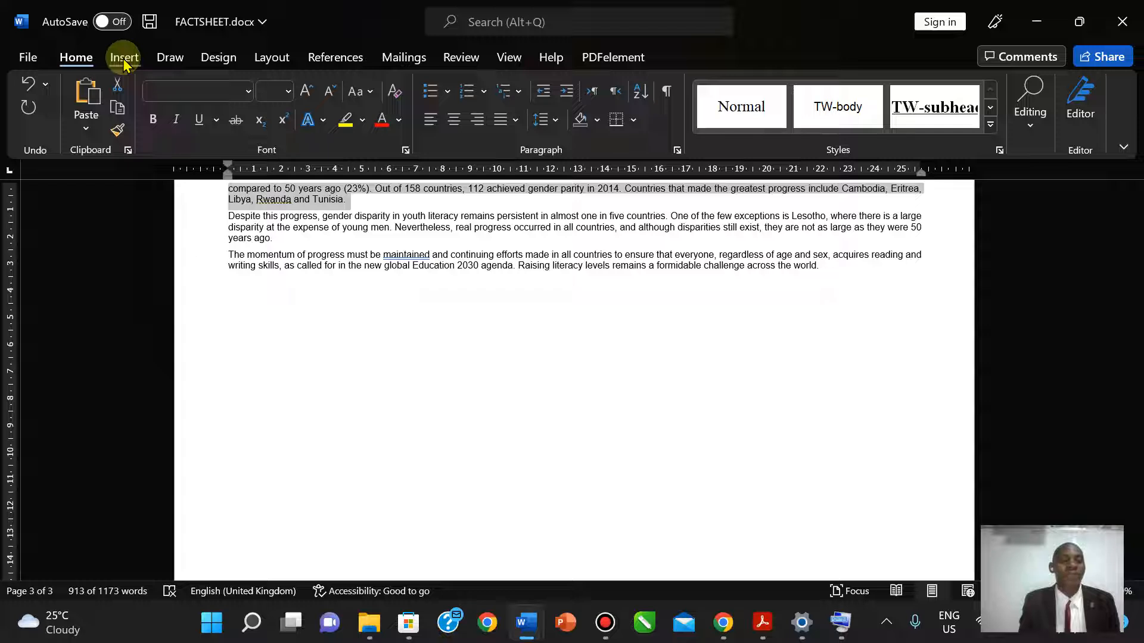
# - Through More Columns, set the History-to-Tunisia passage in Two equal columns with 2 cm spacing
pyautogui.click(258, 62)
pyautogui.click(179, 130)
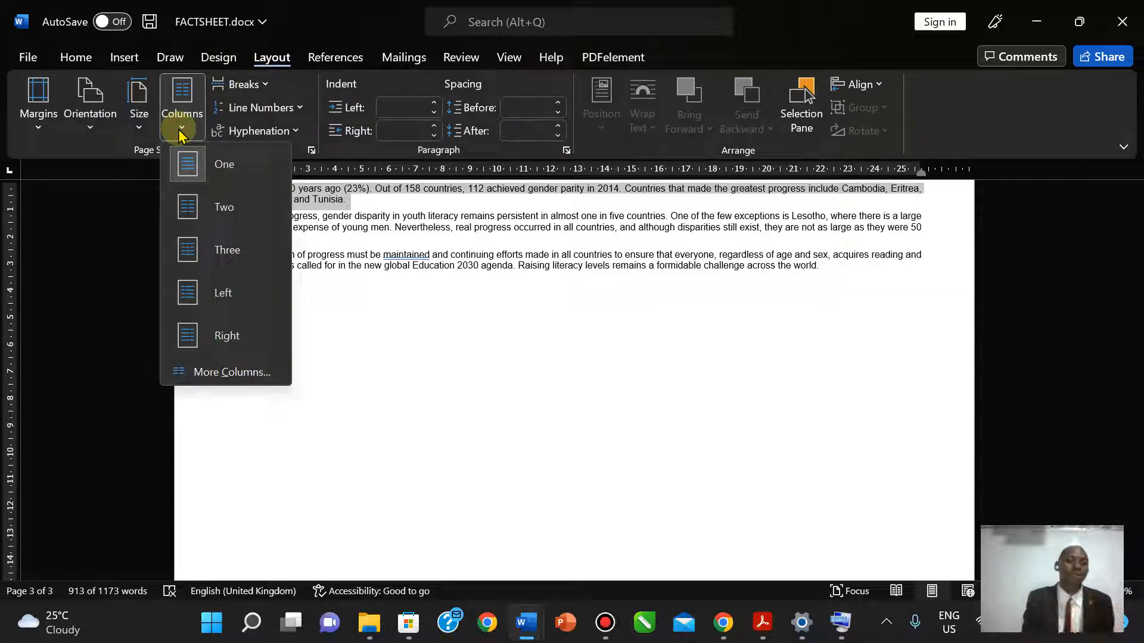
pyautogui.click(209, 374)
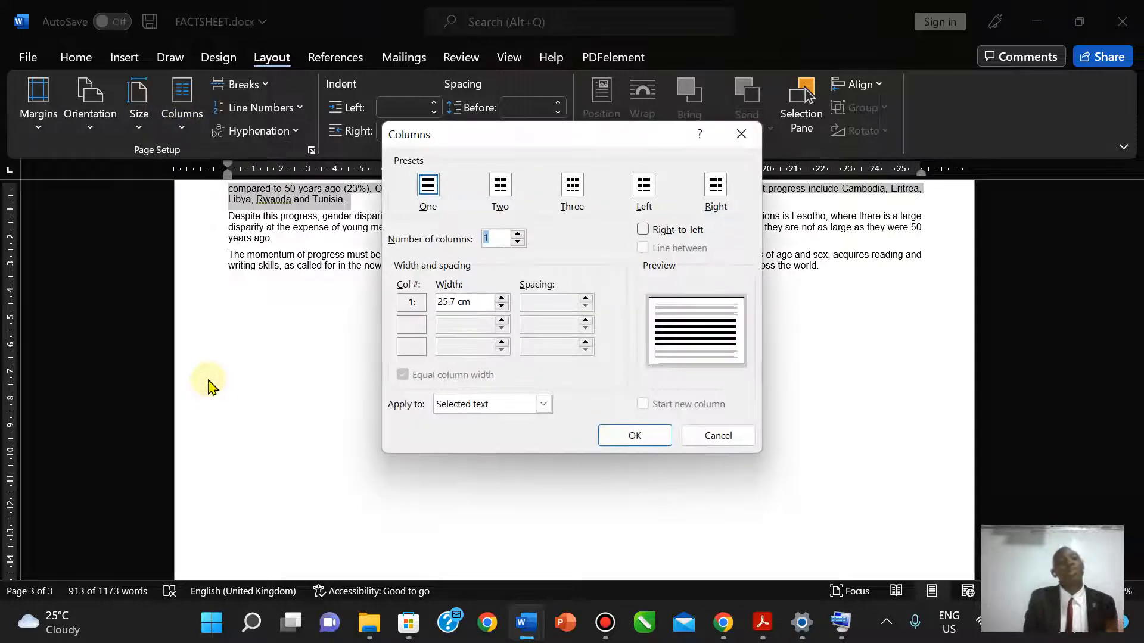
pyautogui.click(503, 185)
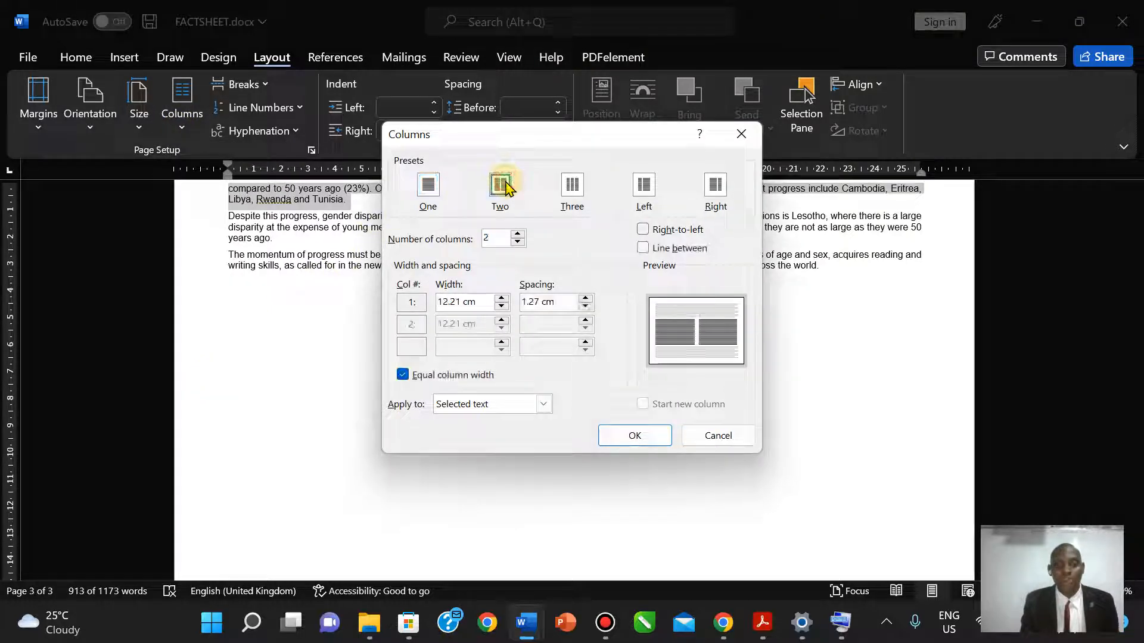
pyautogui.click(585, 298)
pyautogui.click(586, 298)
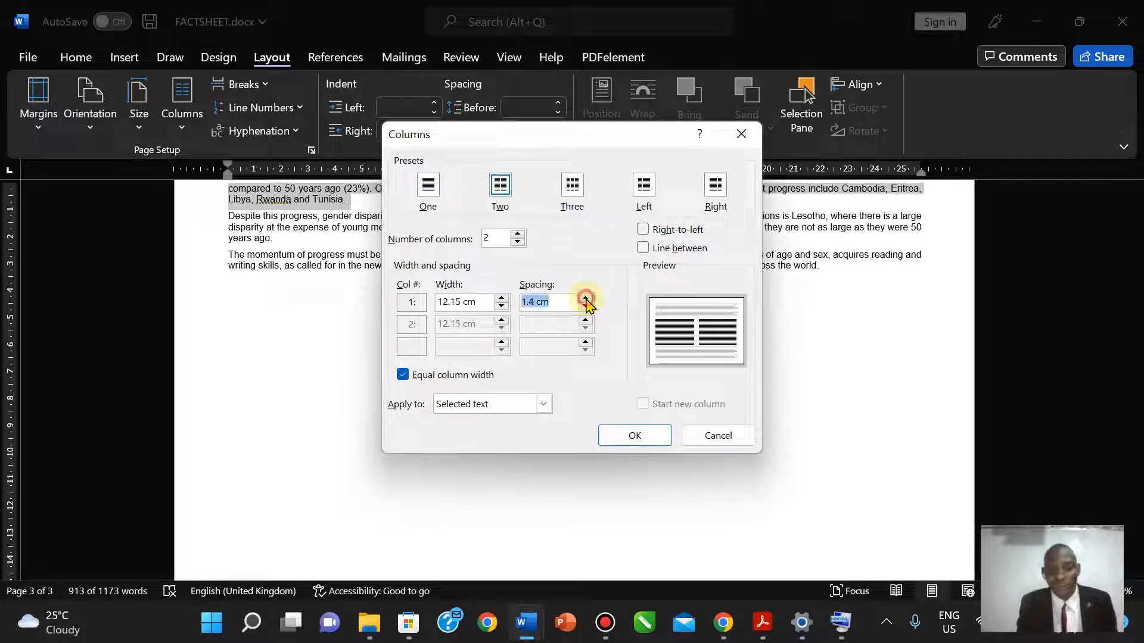
pyautogui.click(586, 298)
pyautogui.click(585, 298)
pyautogui.click(586, 298)
pyautogui.click(586, 298)
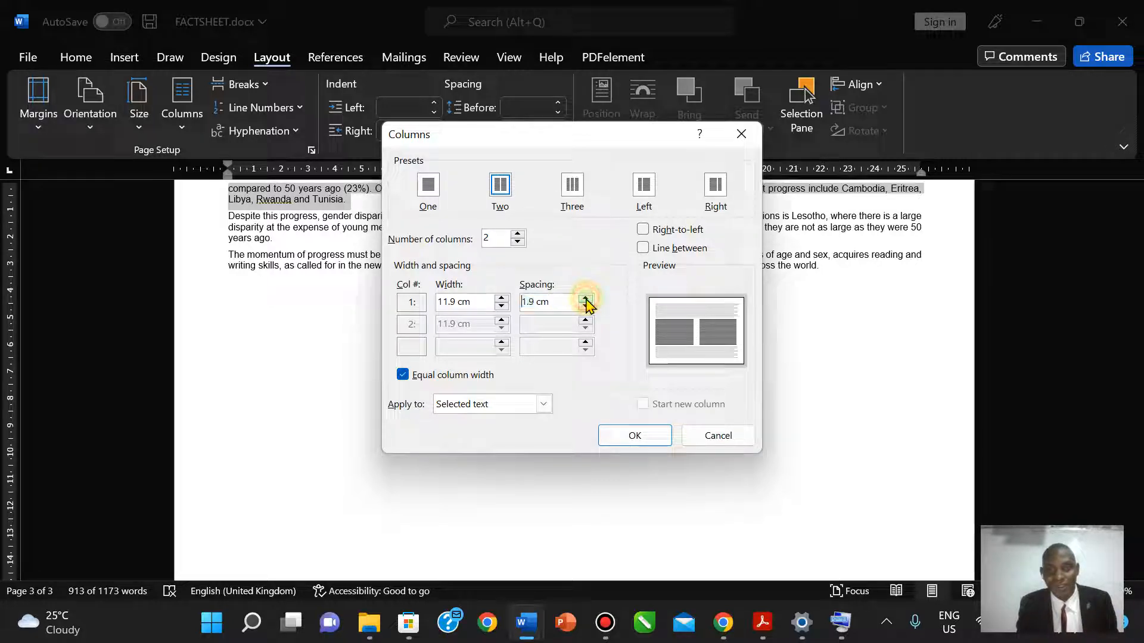
pyautogui.click(586, 298)
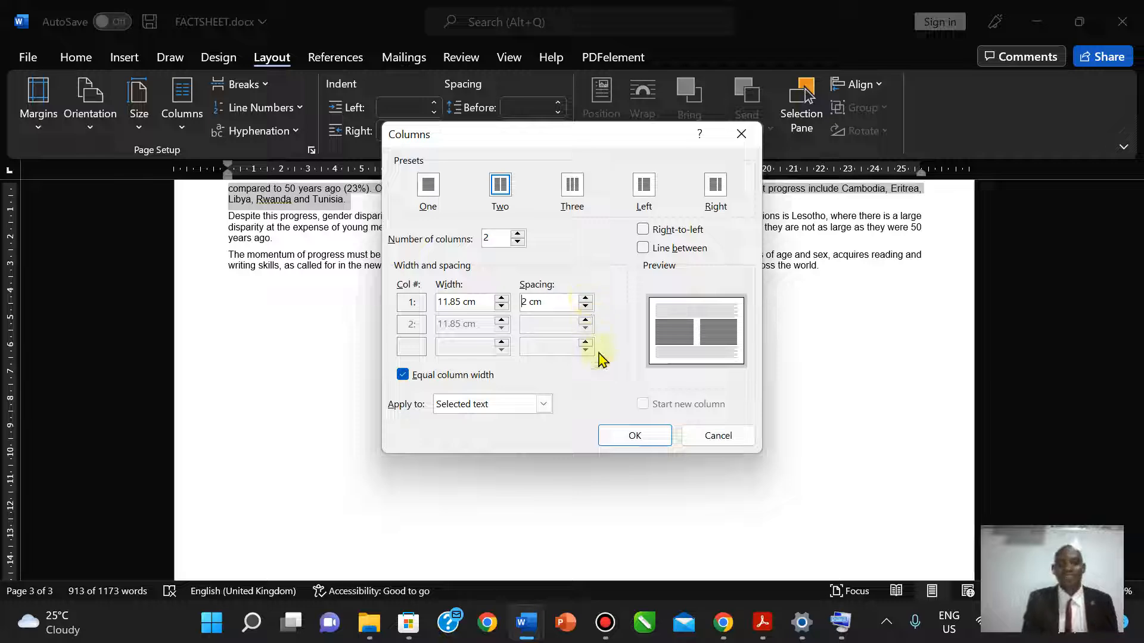
pyautogui.click(649, 441)
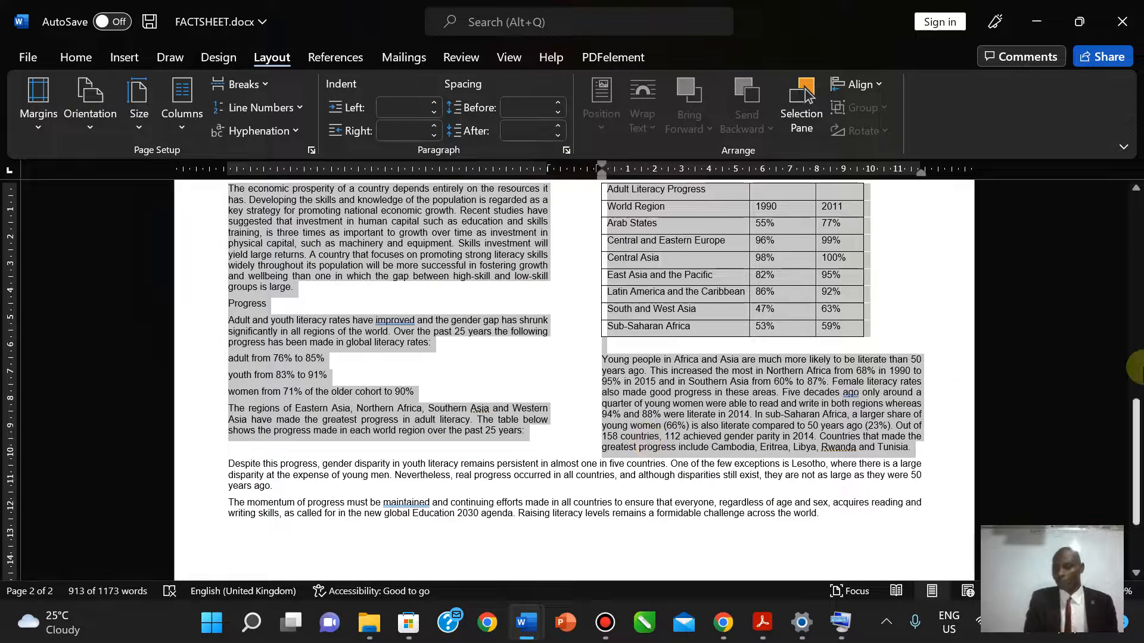
pyautogui.moveTo(1136, 434); pyautogui.dragTo(1120, 322)
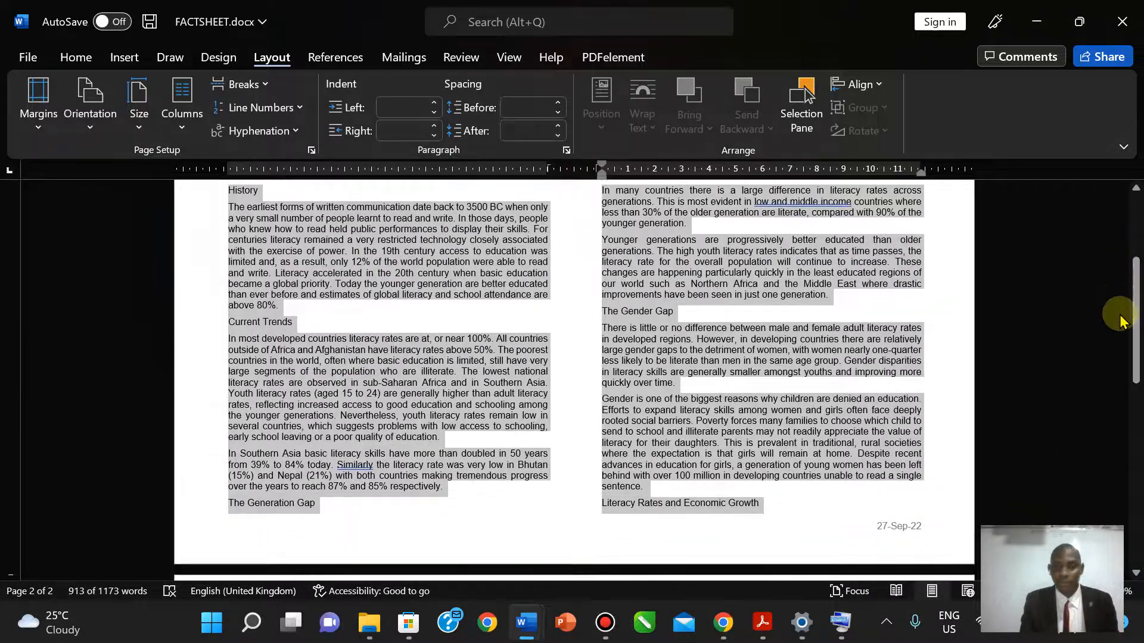
# - Highlight question 9's two-column instruction in yellow and switch back to FACTSHEET.docx
pyautogui.click(763, 623)
pyautogui.moveTo(285, 372); pyautogui.dragTo(899, 443)
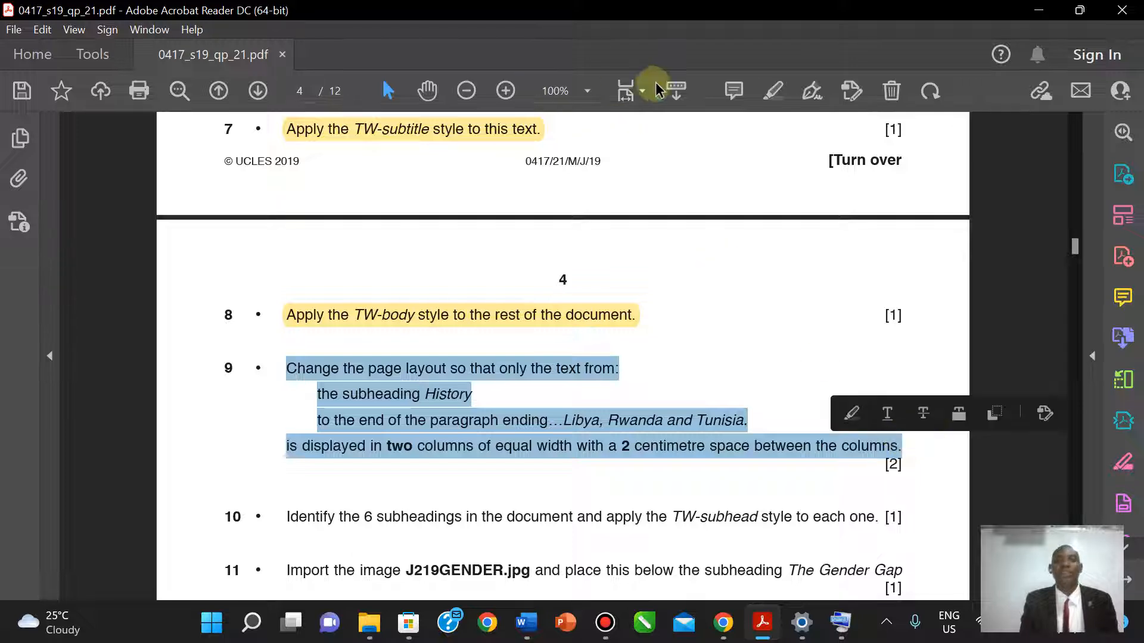
pyautogui.click(780, 93)
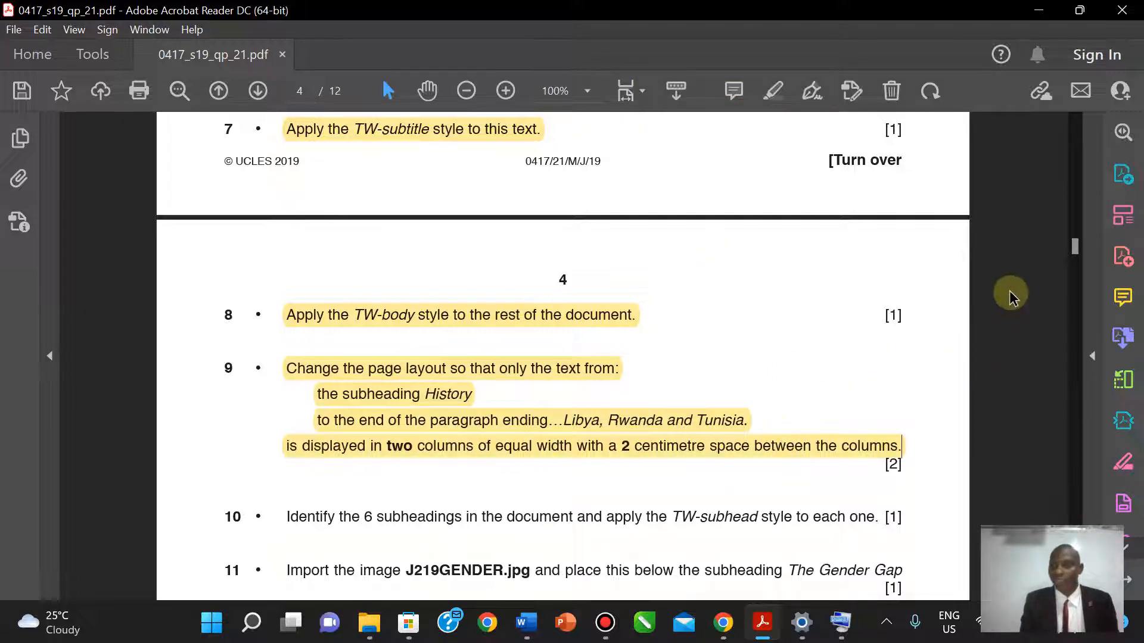
pyautogui.scroll(-3, 563, 353)
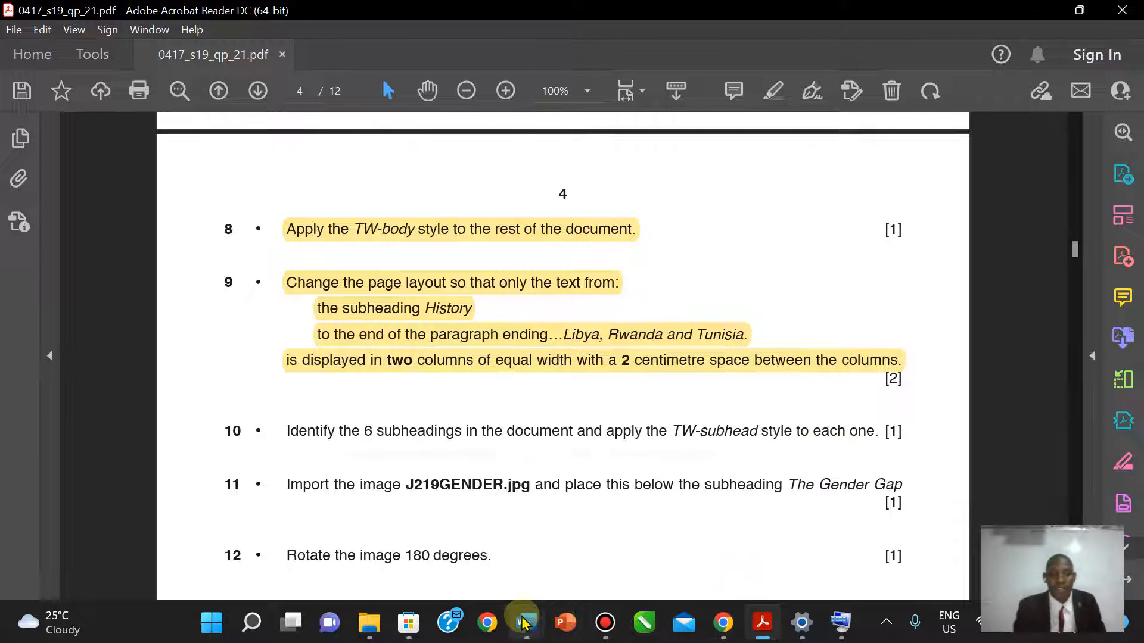
pyautogui.moveTo(524, 623)
pyautogui.click(620, 536)
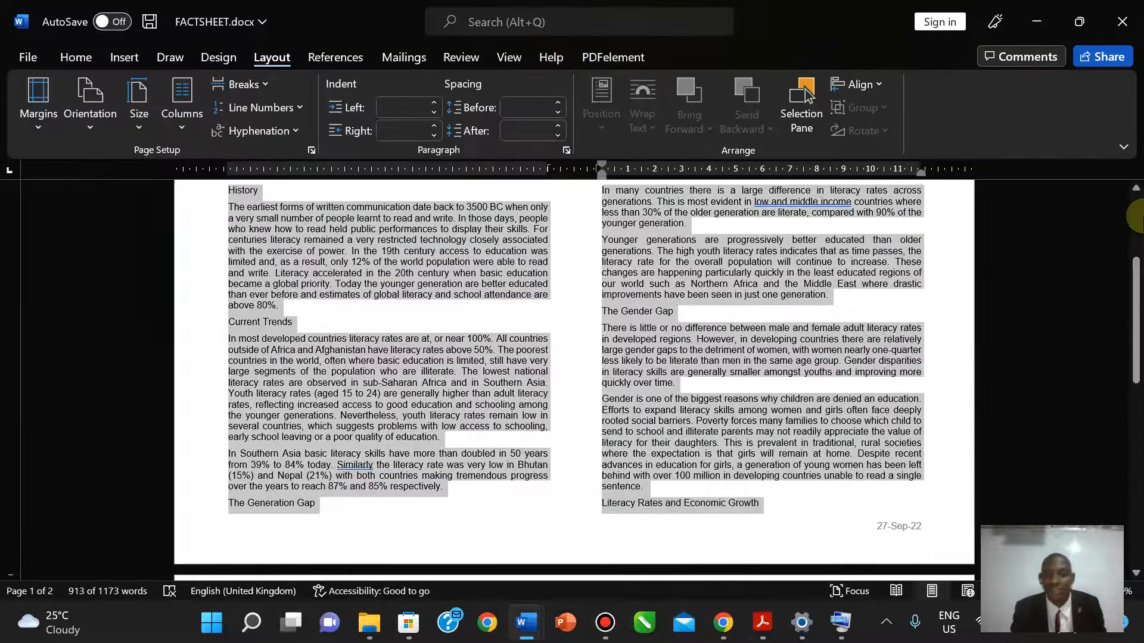
# - Select the History subheading and add Current Trends and The Gender Gap to the selection
pyautogui.moveTo(1135, 298); pyautogui.dragTo(1135, 283)
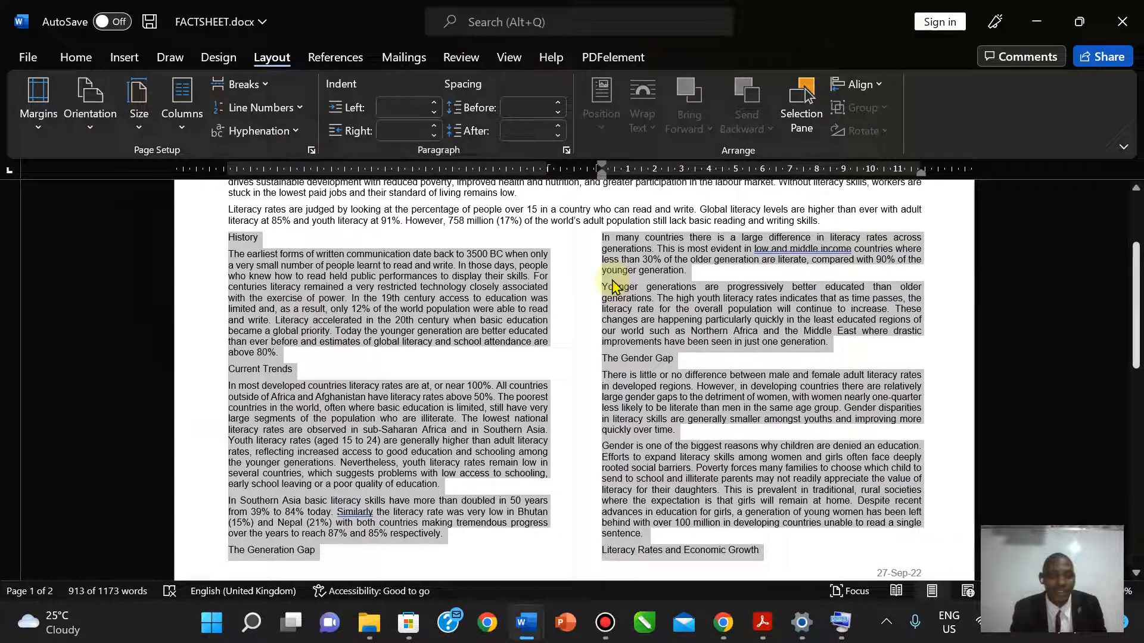
pyautogui.click(327, 276)
pyautogui.moveTo(230, 237); pyautogui.dragTo(261, 237)
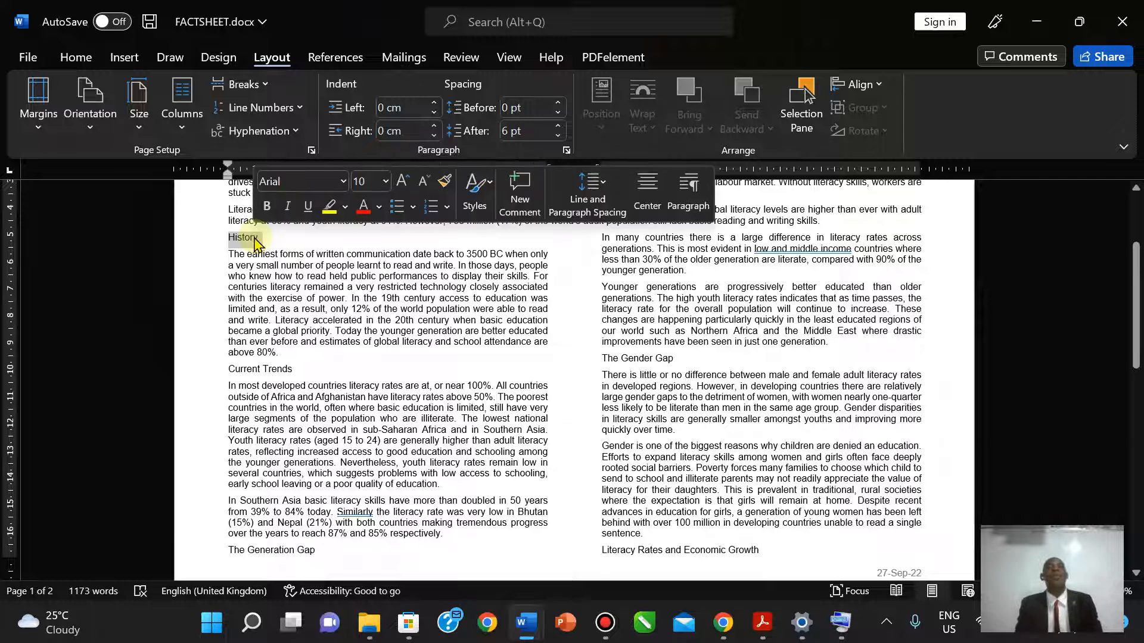
pyautogui.click(762, 623)
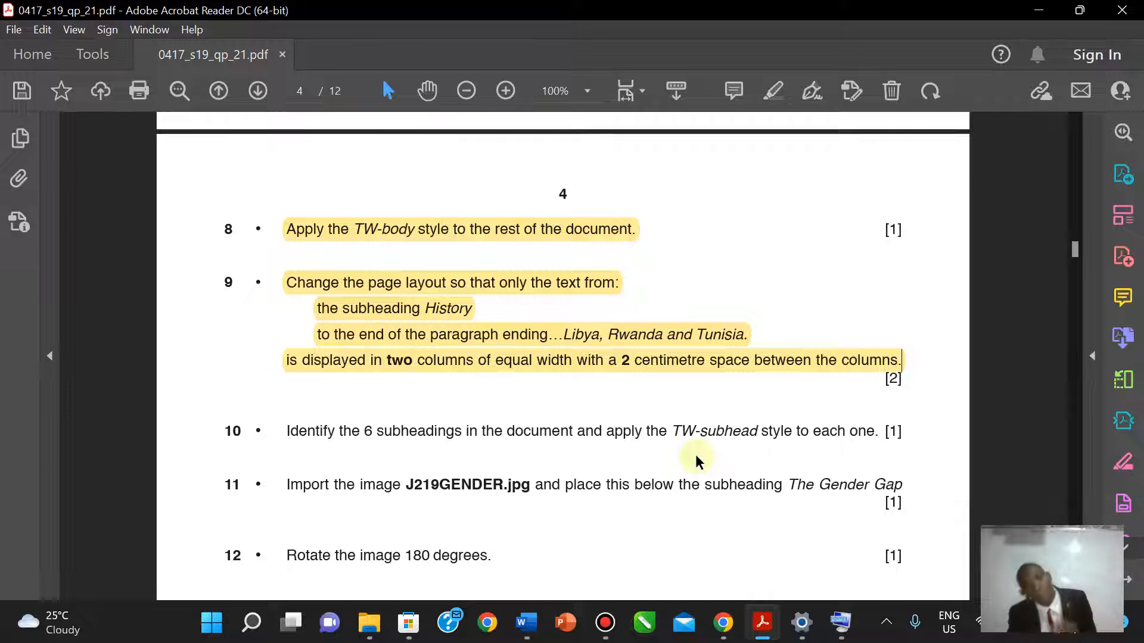
pyautogui.click(762, 623)
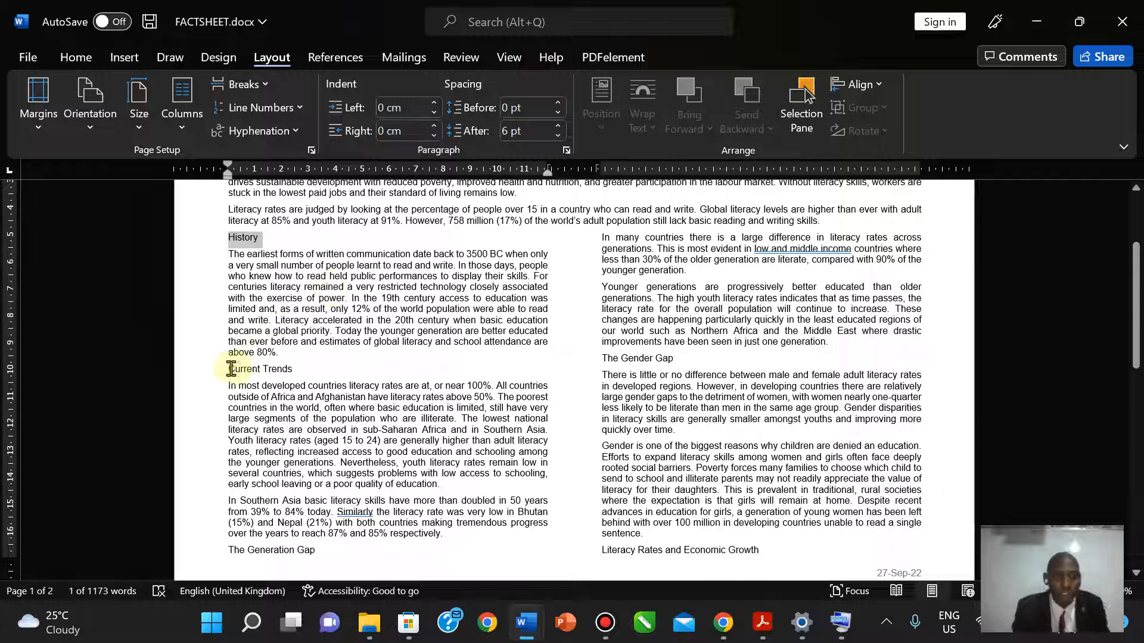
pyautogui.moveTo(235, 369); pyautogui.dragTo(284, 370)
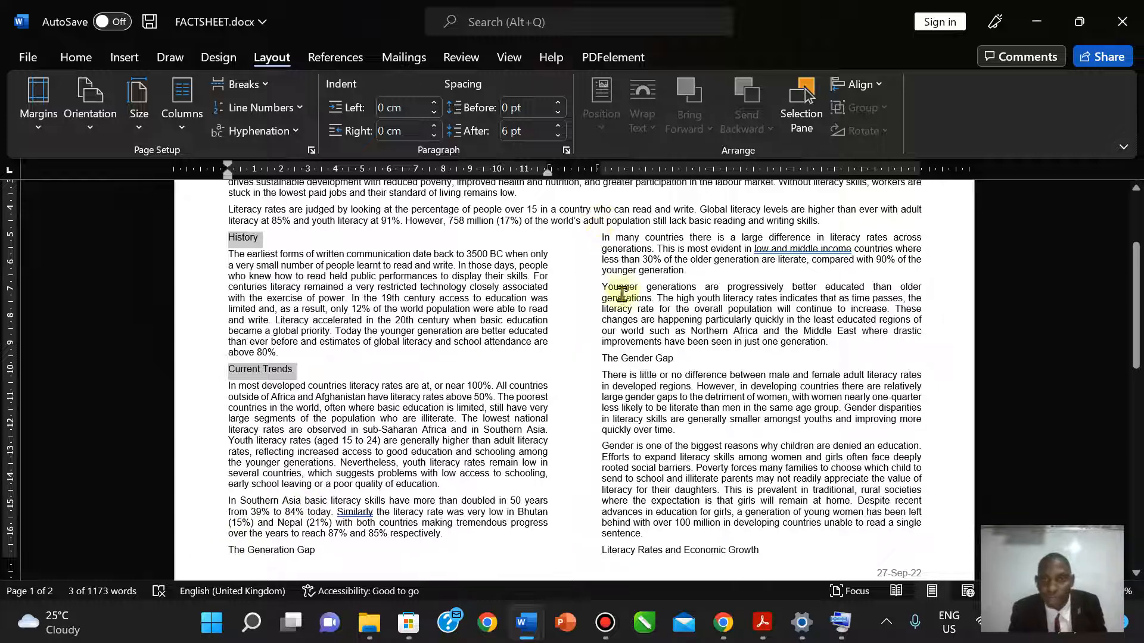
pyautogui.moveTo(604, 357); pyautogui.dragTo(676, 358)
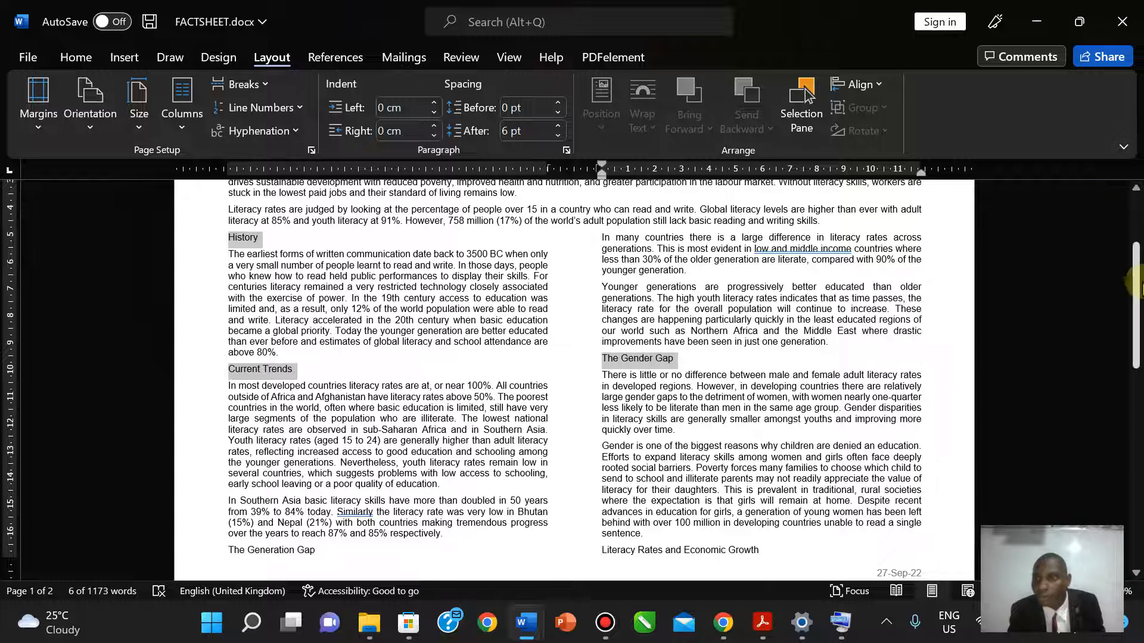
# - Add The Generation Gap, Progress and Literacy Rates and Economic Growth to the selection
pyautogui.moveTo(1136, 311); pyautogui.dragTo(1135, 369)
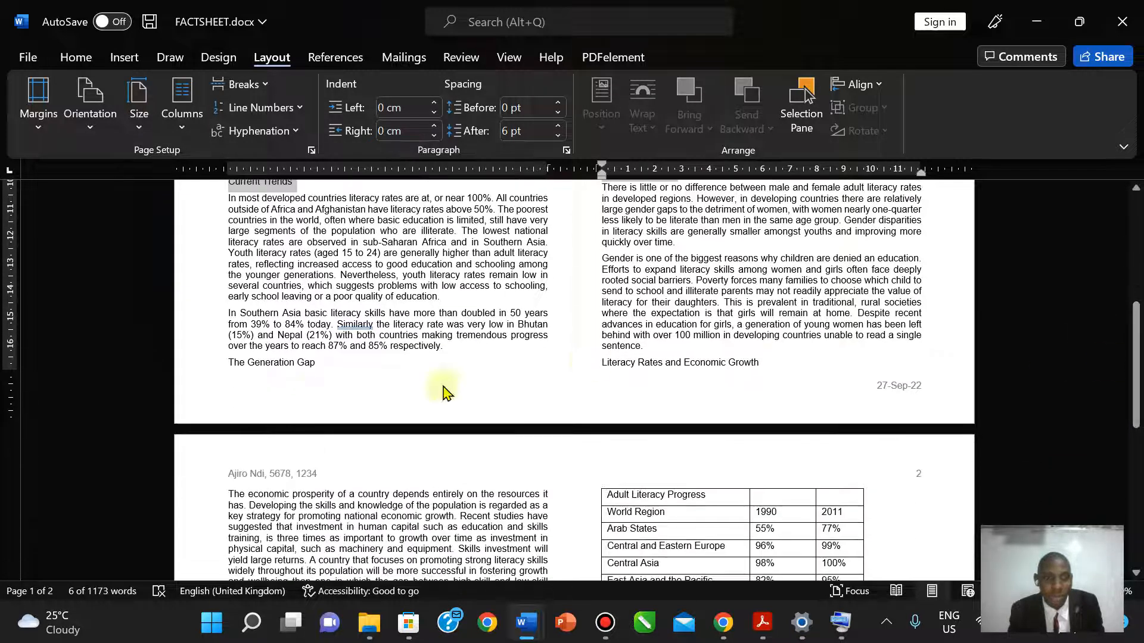
pyautogui.moveTo(233, 365); pyautogui.dragTo(319, 365)
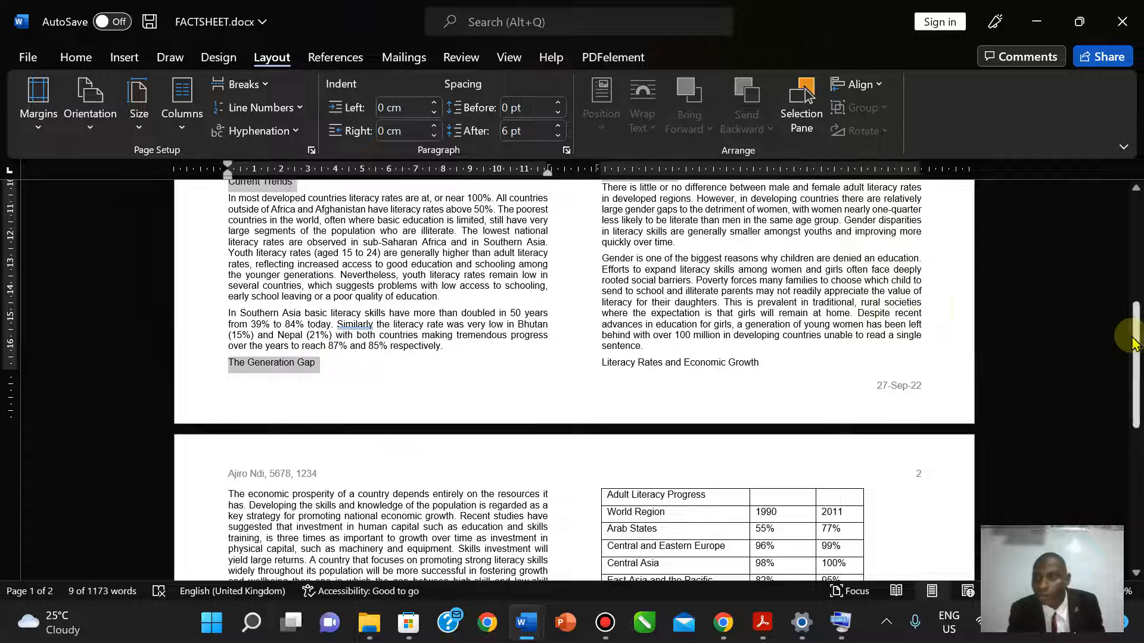
pyautogui.moveTo(1136, 340); pyautogui.dragTo(1136, 432)
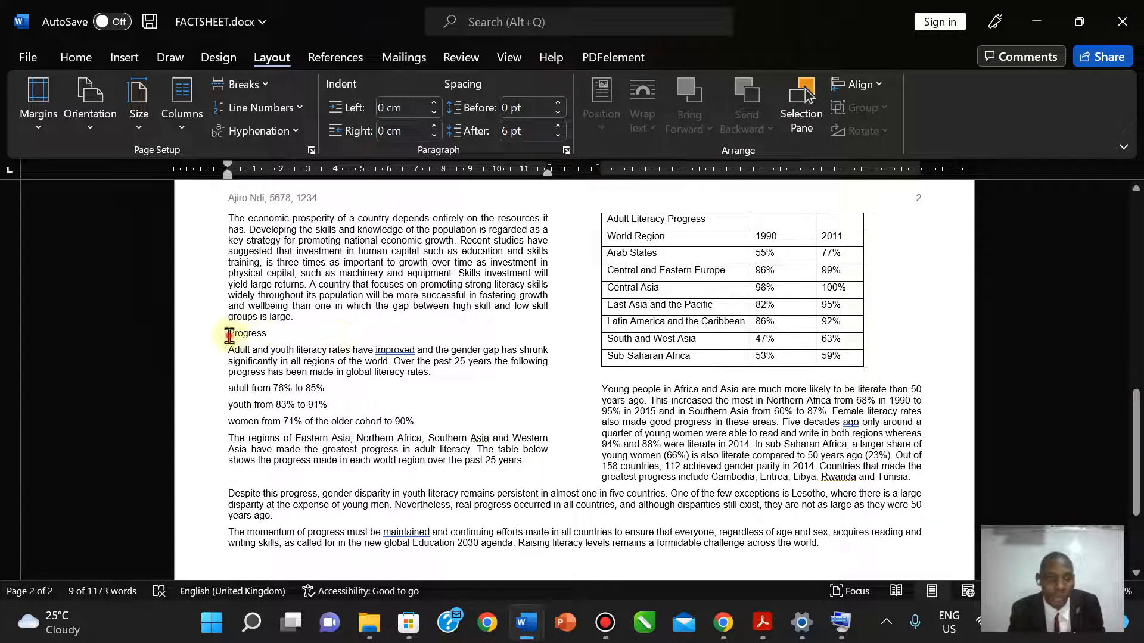
pyautogui.moveTo(229, 333); pyautogui.dragTo(294, 332)
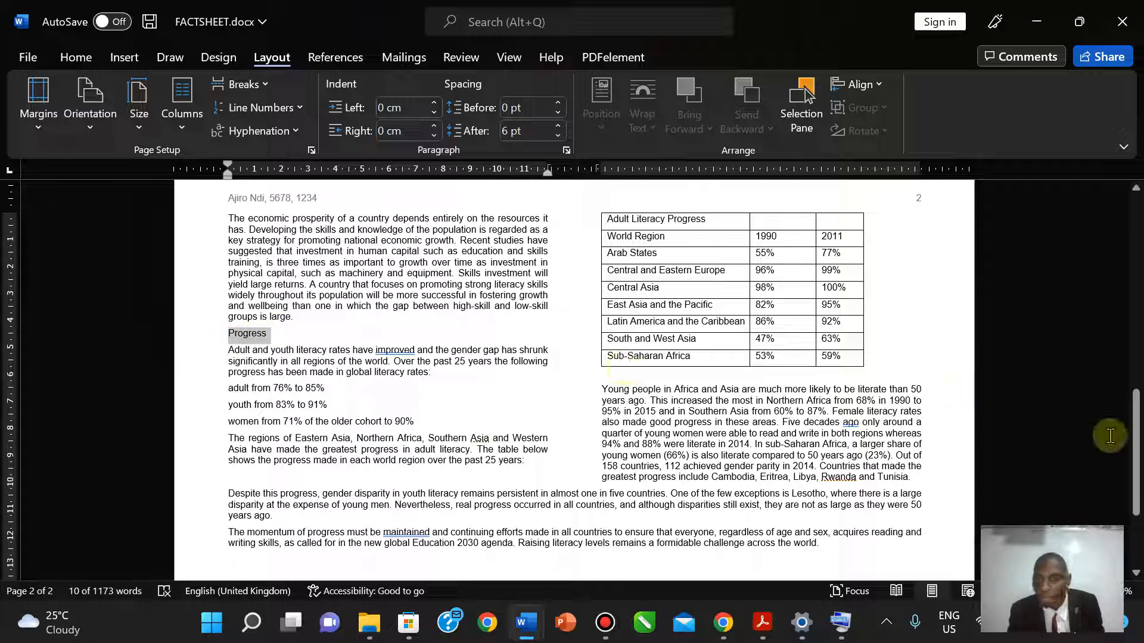
pyautogui.moveTo(1136, 443); pyautogui.dragTo(1139, 361)
pyautogui.moveTo(603, 335); pyautogui.dragTo(760, 335)
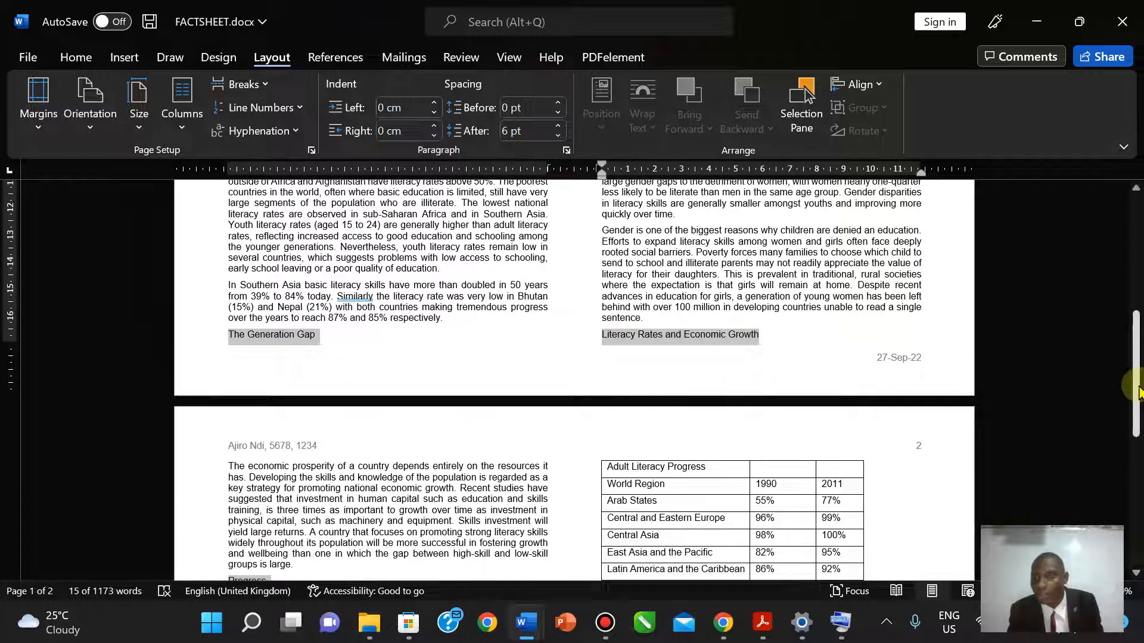
pyautogui.moveTo(1138, 352); pyautogui.dragTo(1135, 315)
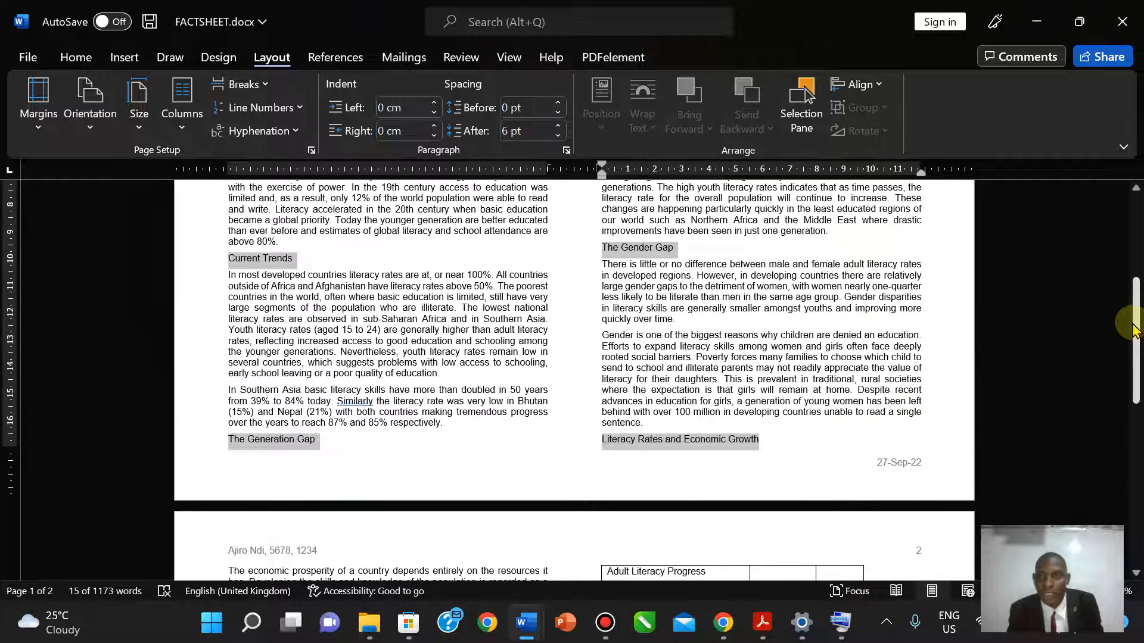
# - Apply the TW-subhead style from the Styles pane to the six subheadings, then switch to Acrobat
pyautogui.click(82, 61)
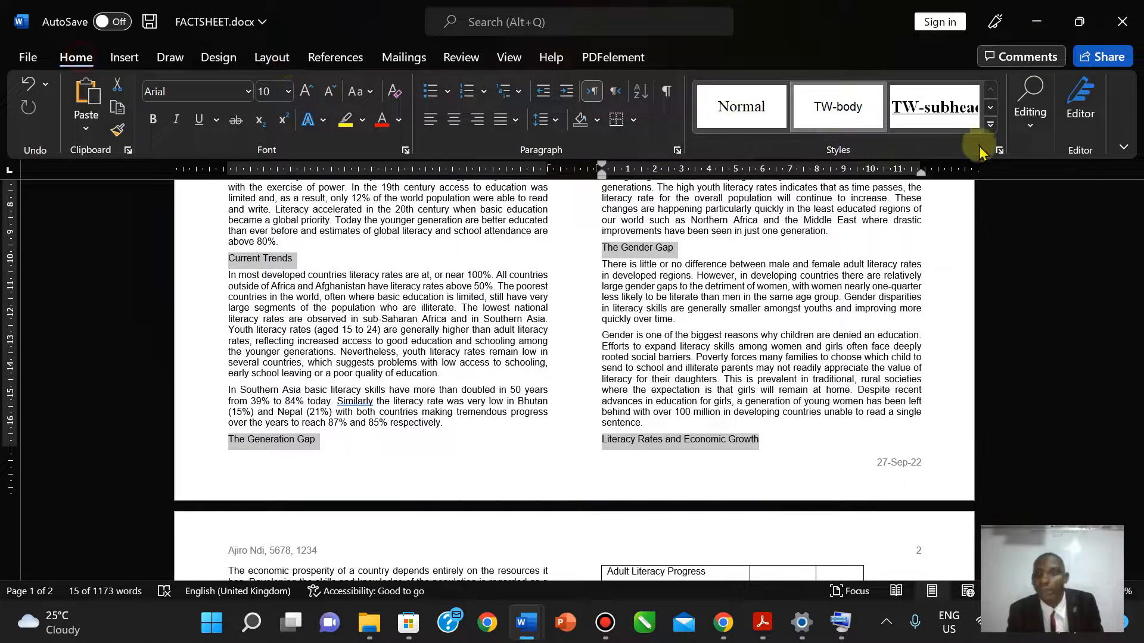
pyautogui.click(999, 150)
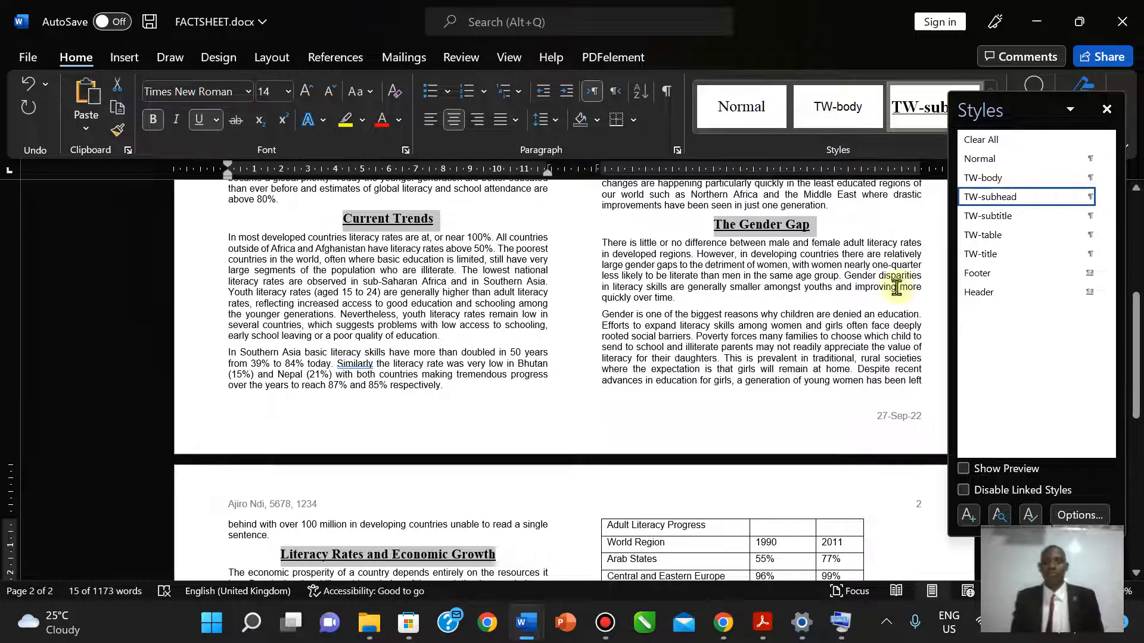
pyautogui.click(1107, 109)
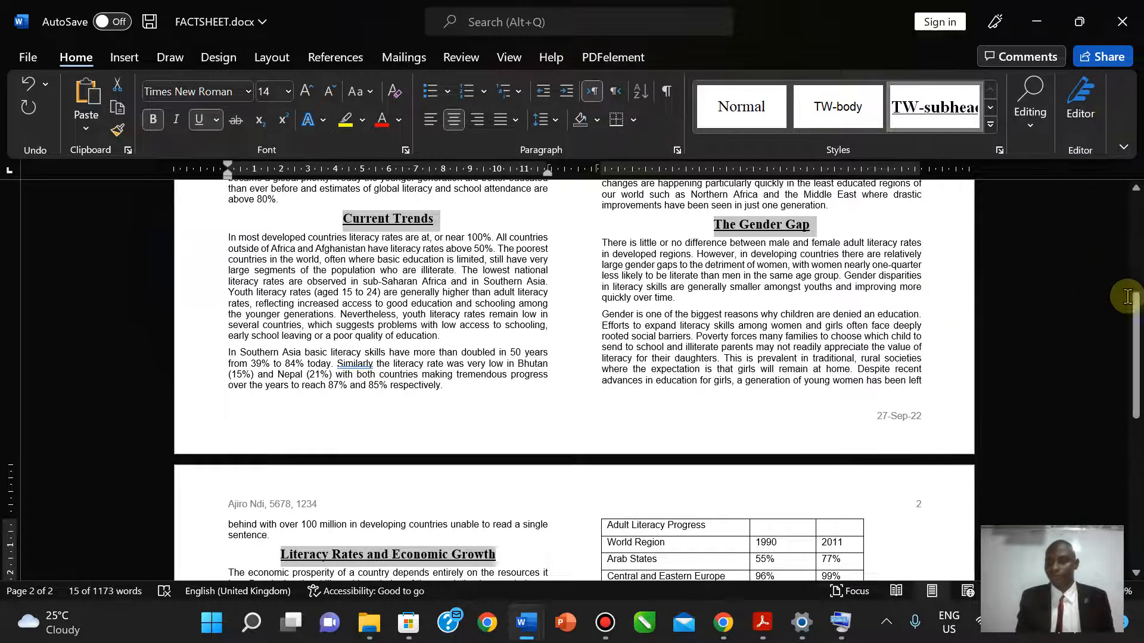
pyautogui.moveTo(1136, 304); pyautogui.dragTo(1134, 424)
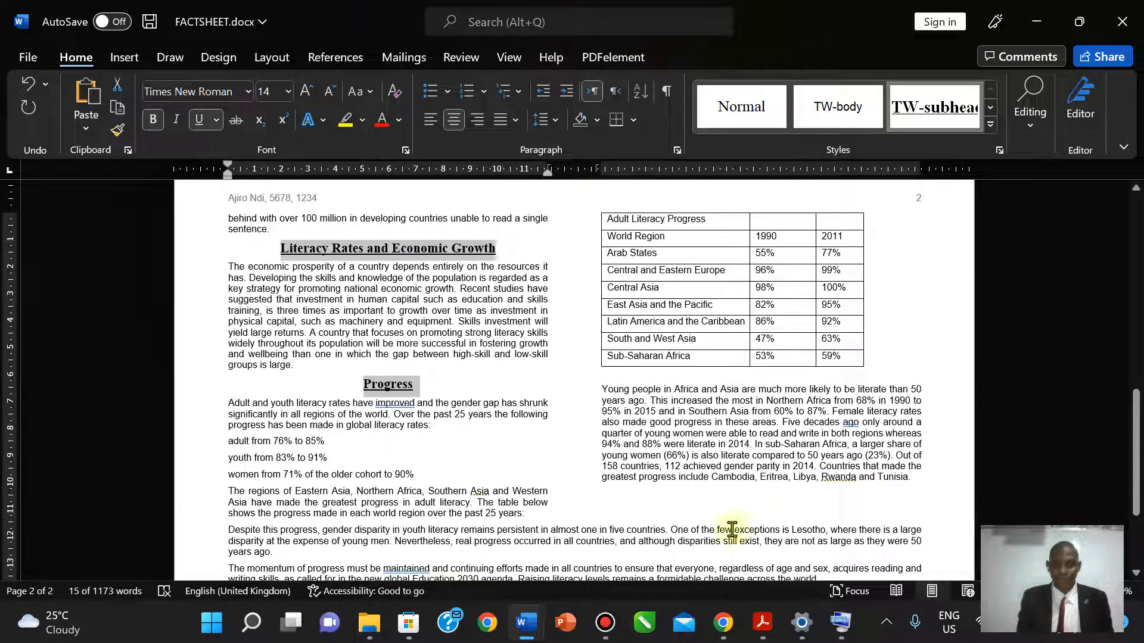
pyautogui.click(767, 636)
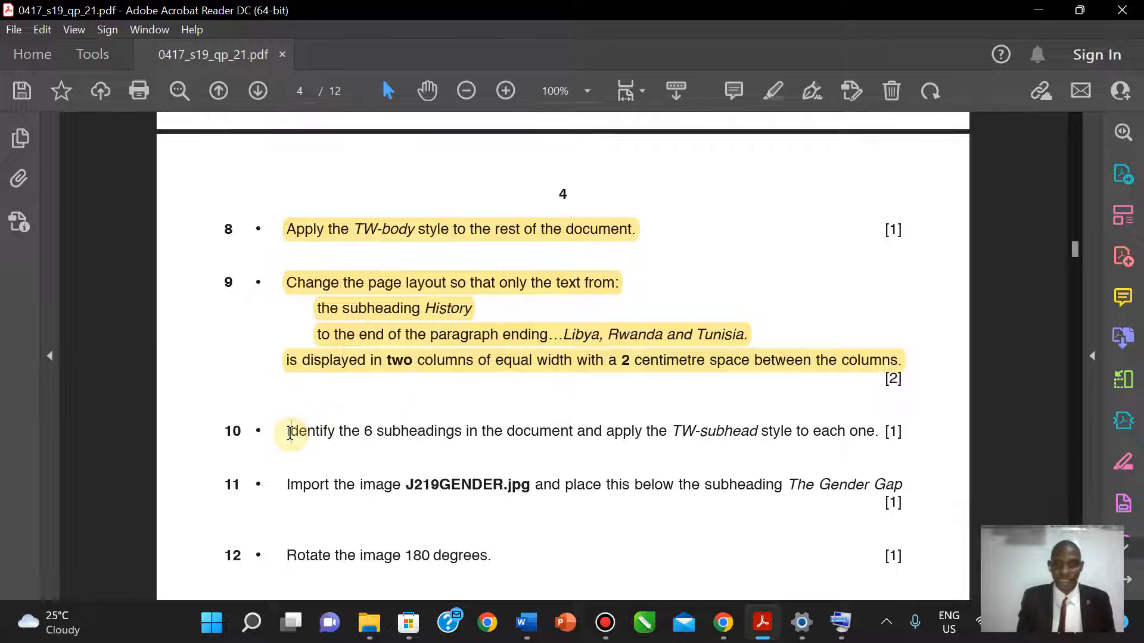
# - Highlight the question 10 TW-subhead instruction line in yellow
pyautogui.moveTo(288, 433); pyautogui.dragTo(881, 431)
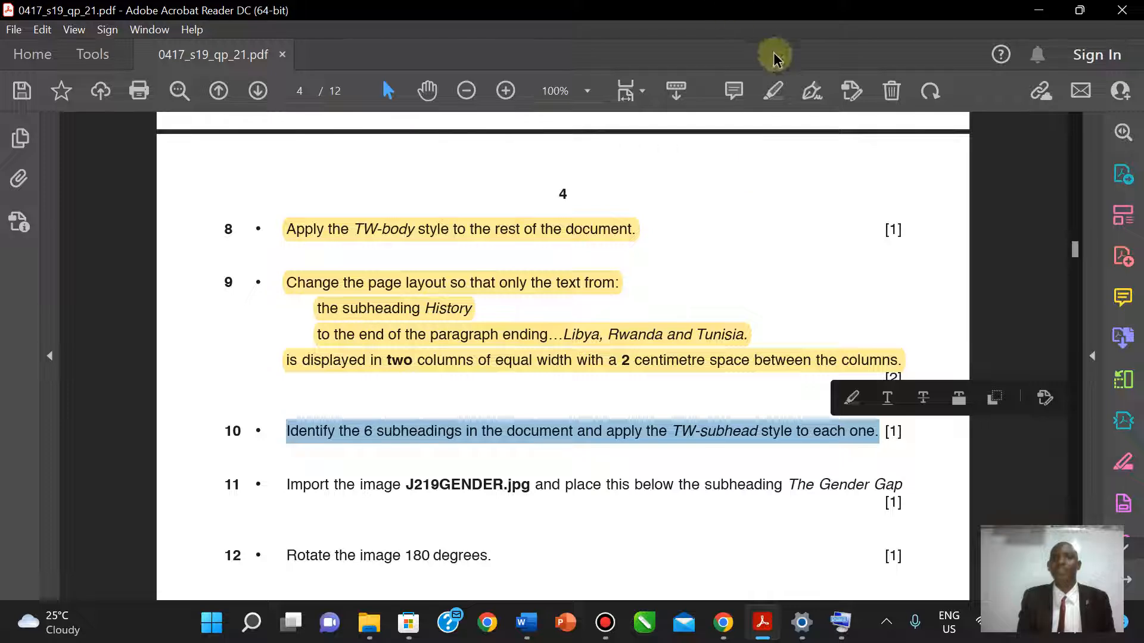
pyautogui.click(773, 92)
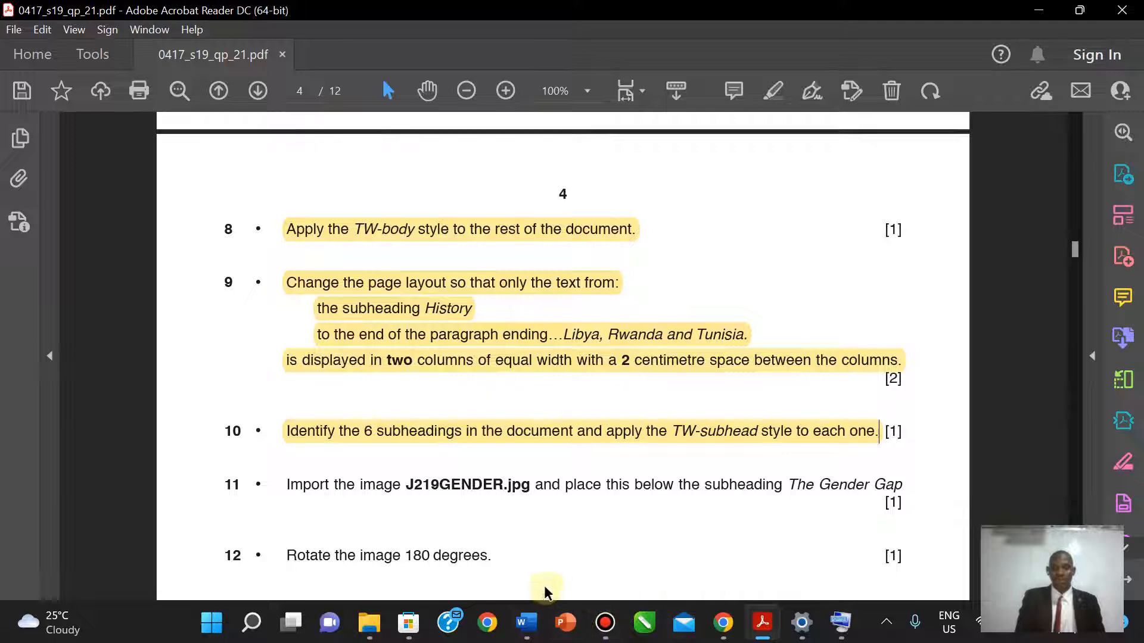
# - Insert a blank line below The Gender Gap subheading, before 'There is little…'
pyautogui.moveTo(522, 631)
pyautogui.click(626, 567)
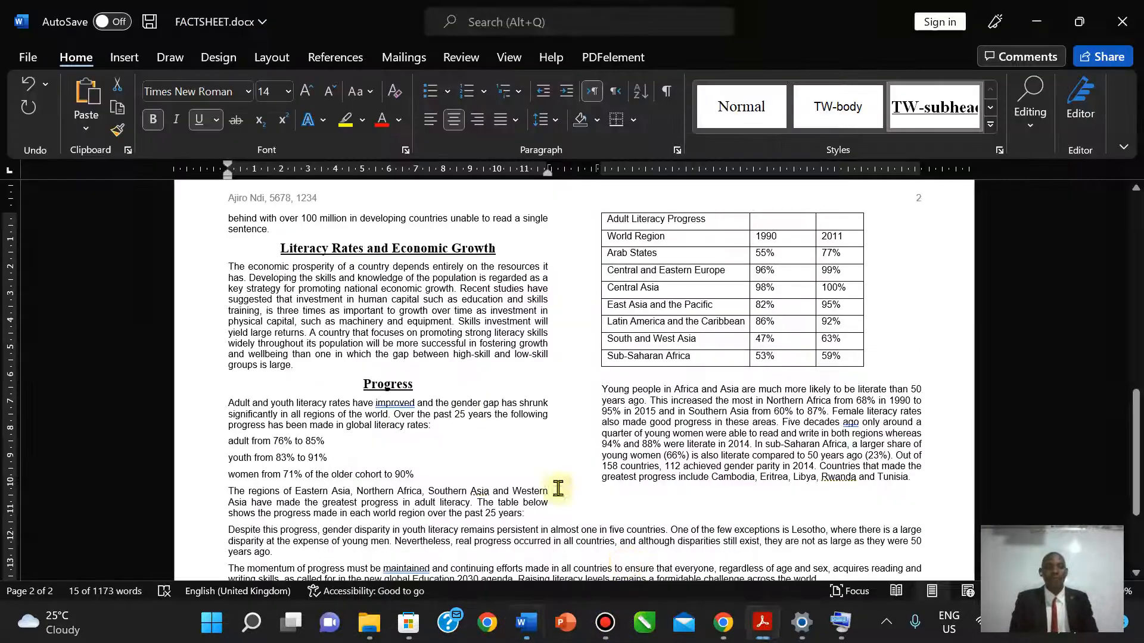
pyautogui.moveTo(1135, 447); pyautogui.dragTo(1134, 310)
pyautogui.click(601, 392)
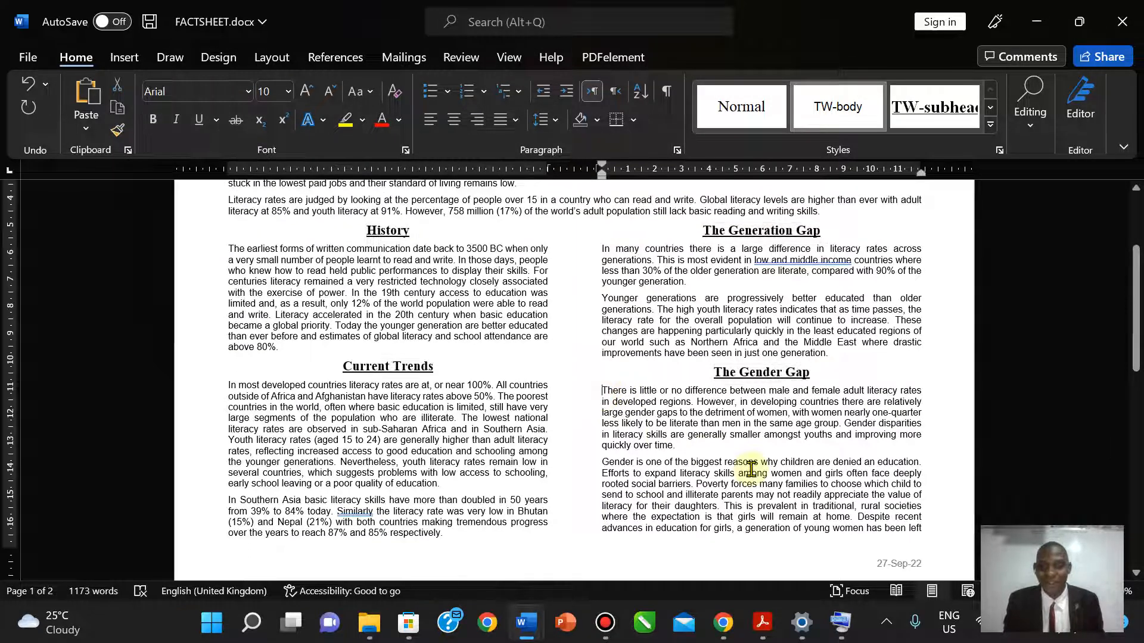
pyautogui.press('Return')
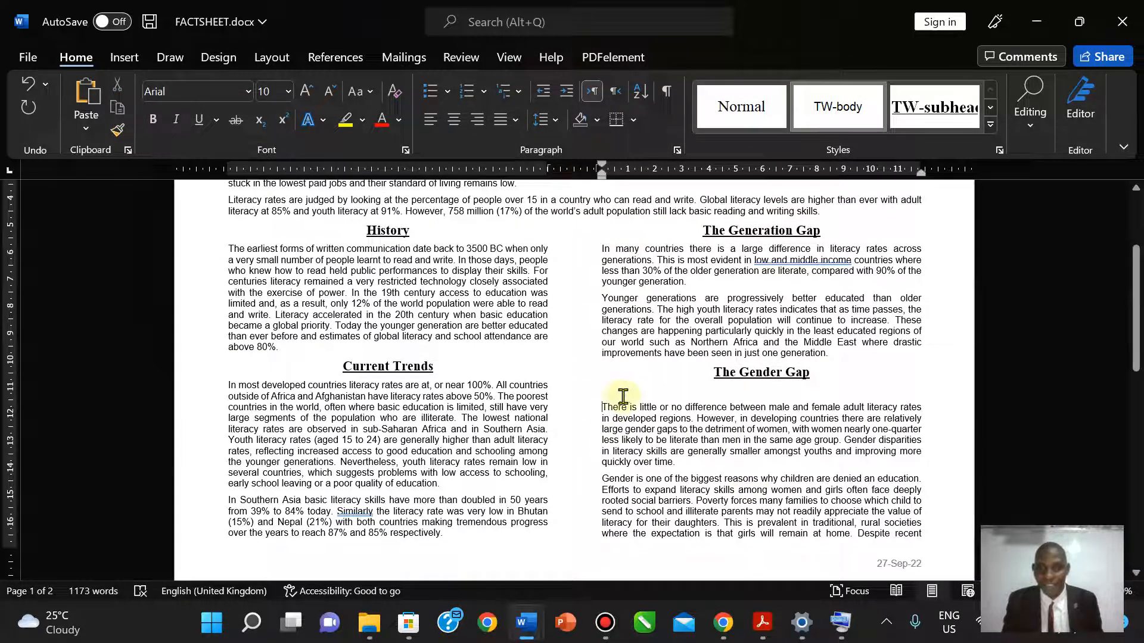
pyautogui.click(766, 625)
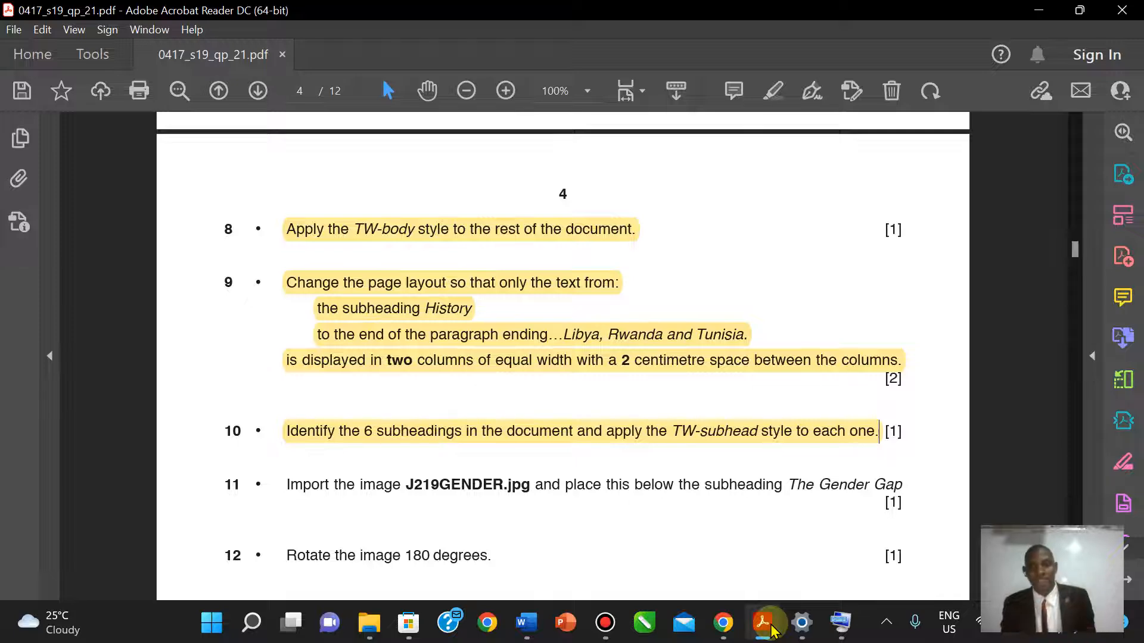
pyautogui.click(772, 630)
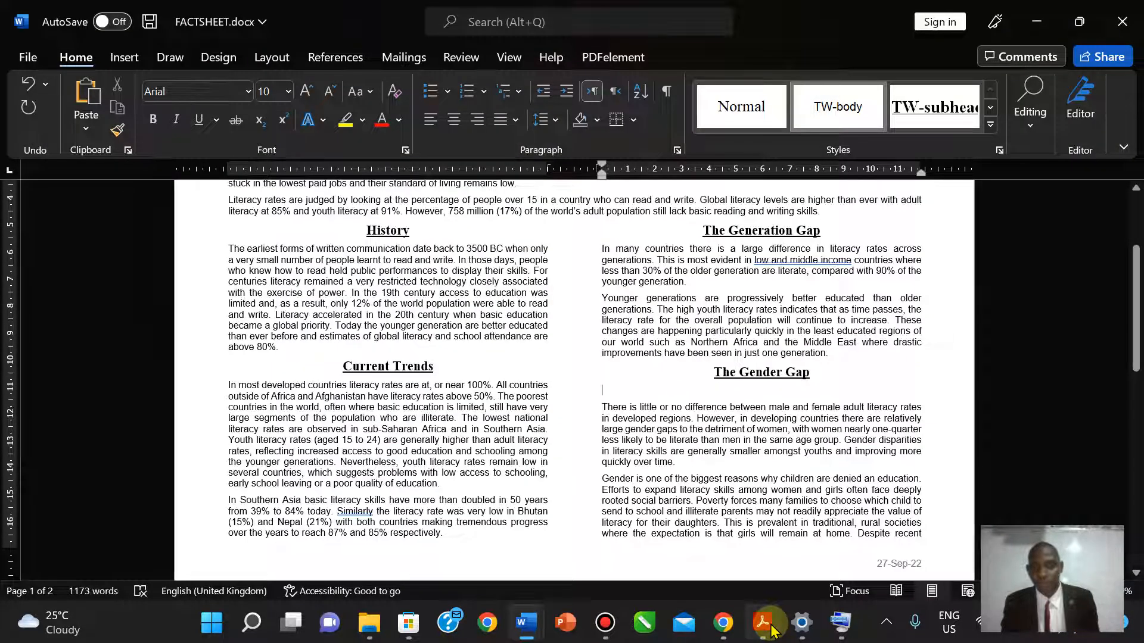
# - Insert J219GENDER.jpg from the 0417_s19_sf_21 folder as a picture from This Device
pyautogui.click(122, 60)
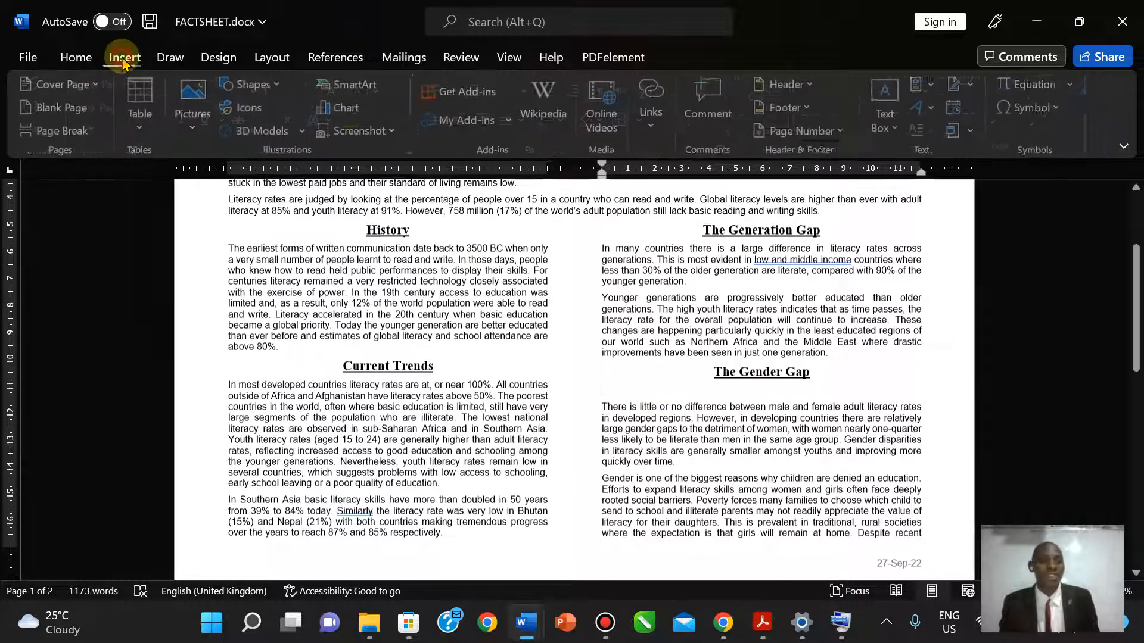
pyautogui.click(194, 114)
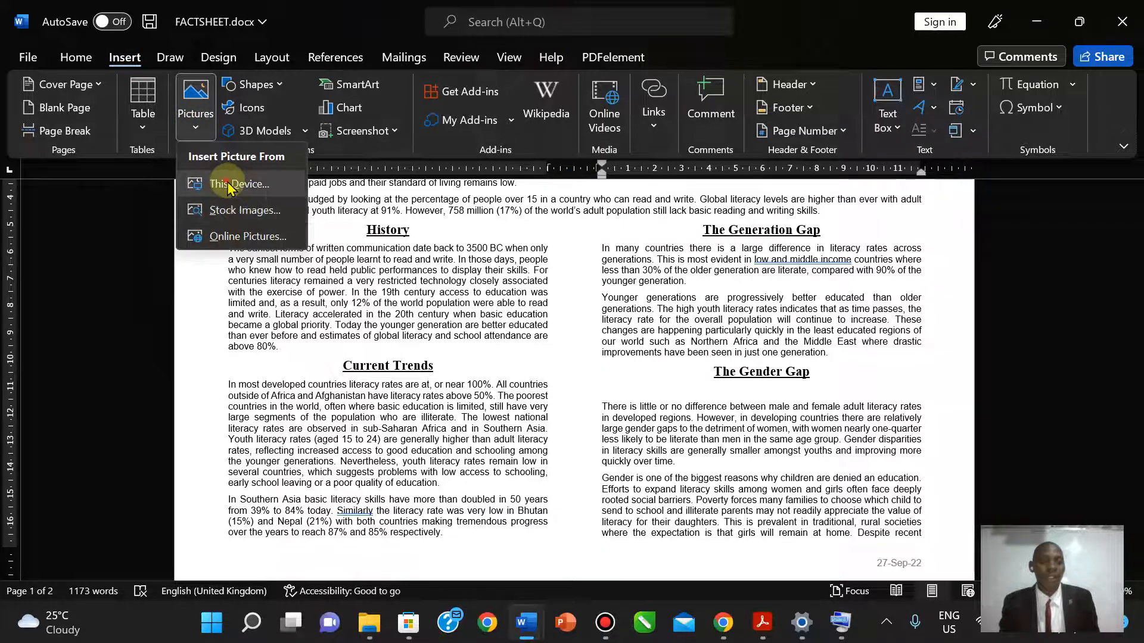
pyautogui.click(231, 186)
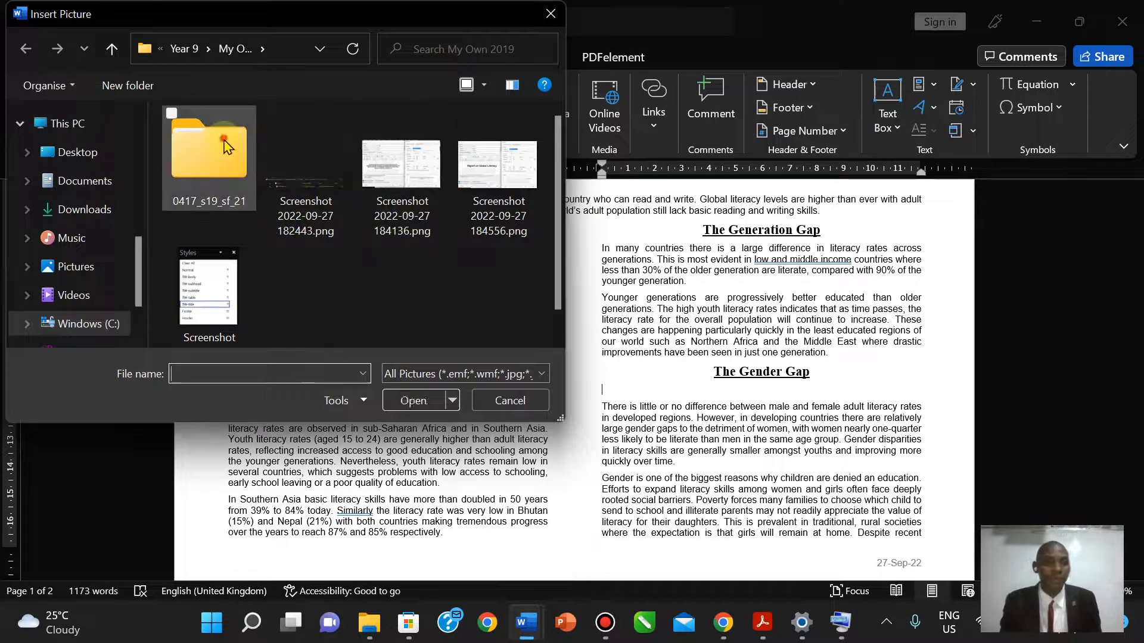
pyautogui.doubleClick(225, 145)
pyautogui.click(225, 145)
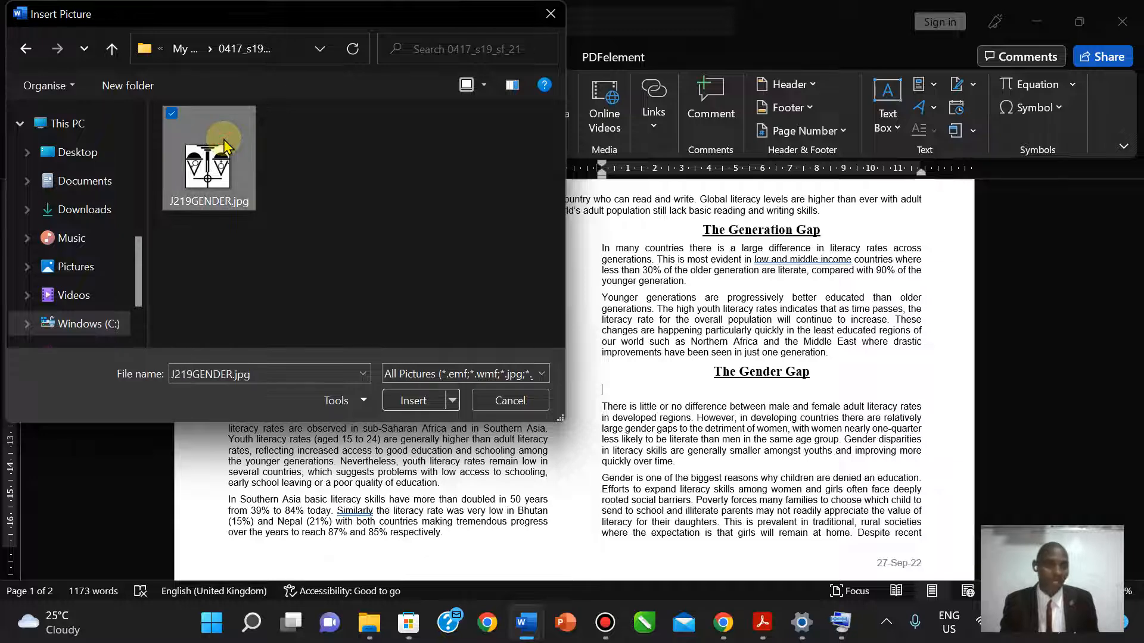
pyautogui.click(430, 400)
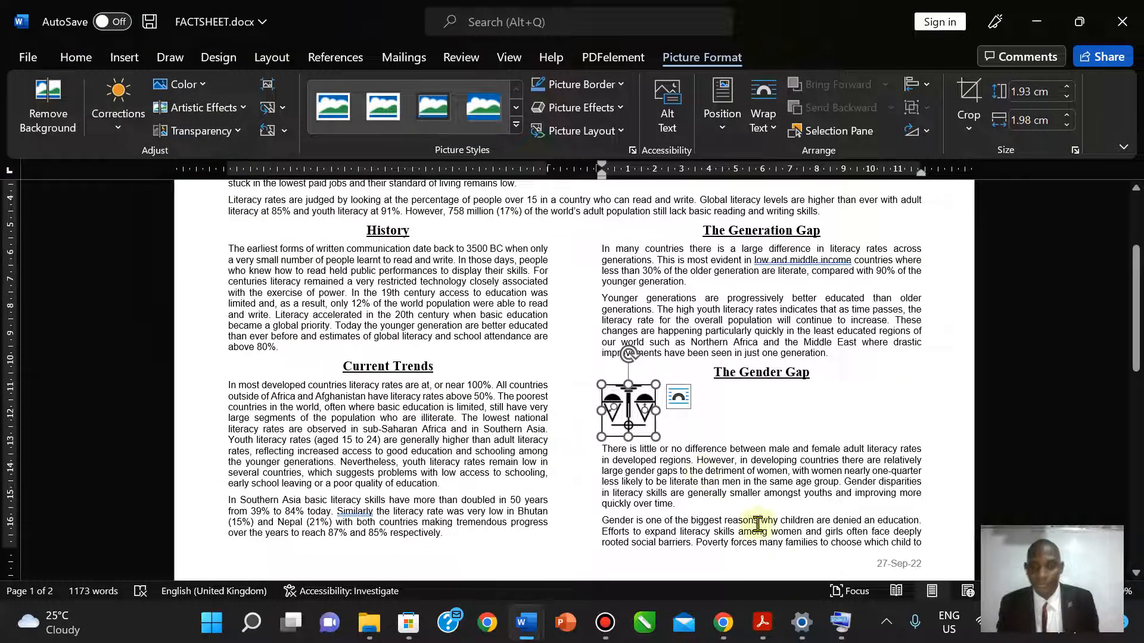
# - Highlight question 11's J219GENDER.jpg instruction in yellow and scroll down to questions 12 and 13
pyautogui.click(764, 626)
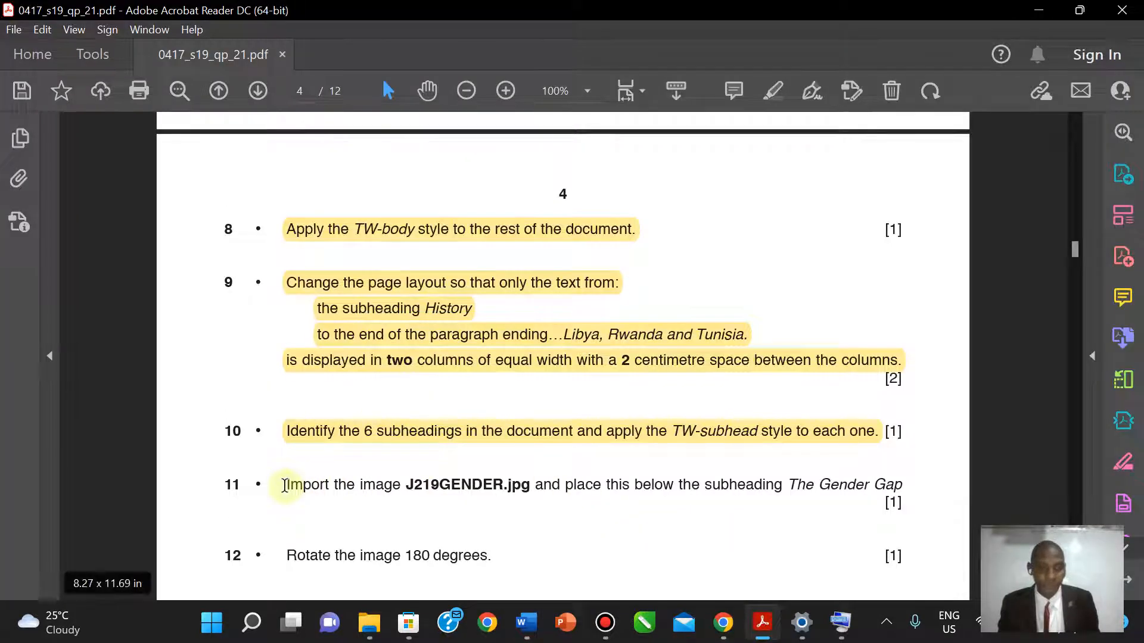
pyautogui.moveTo(285, 486); pyautogui.dragTo(902, 484)
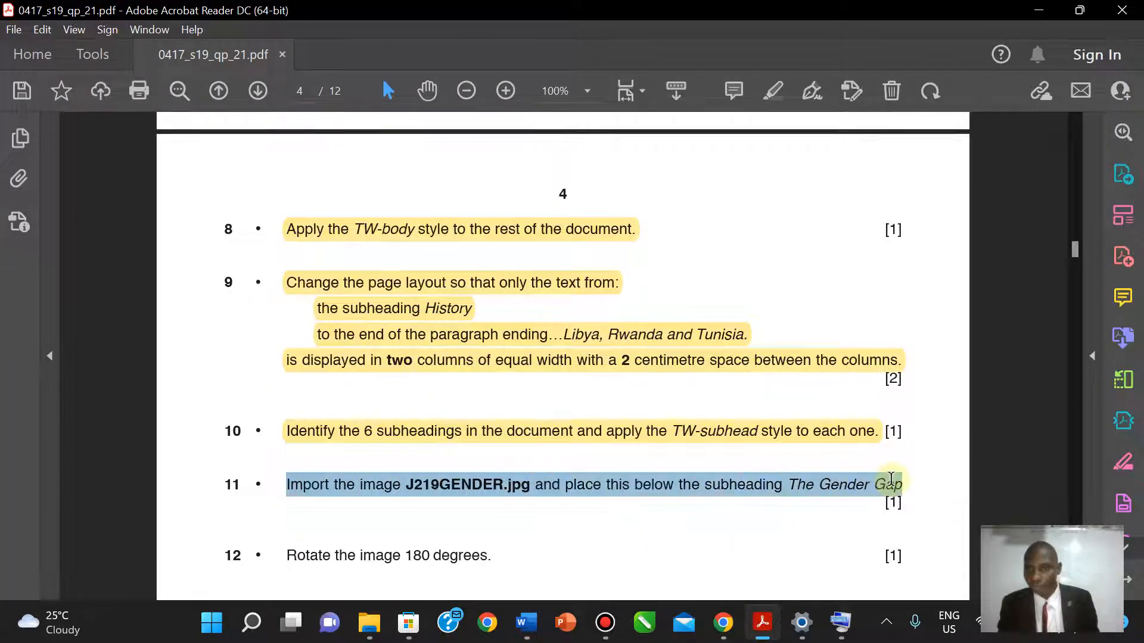
pyautogui.click(773, 90)
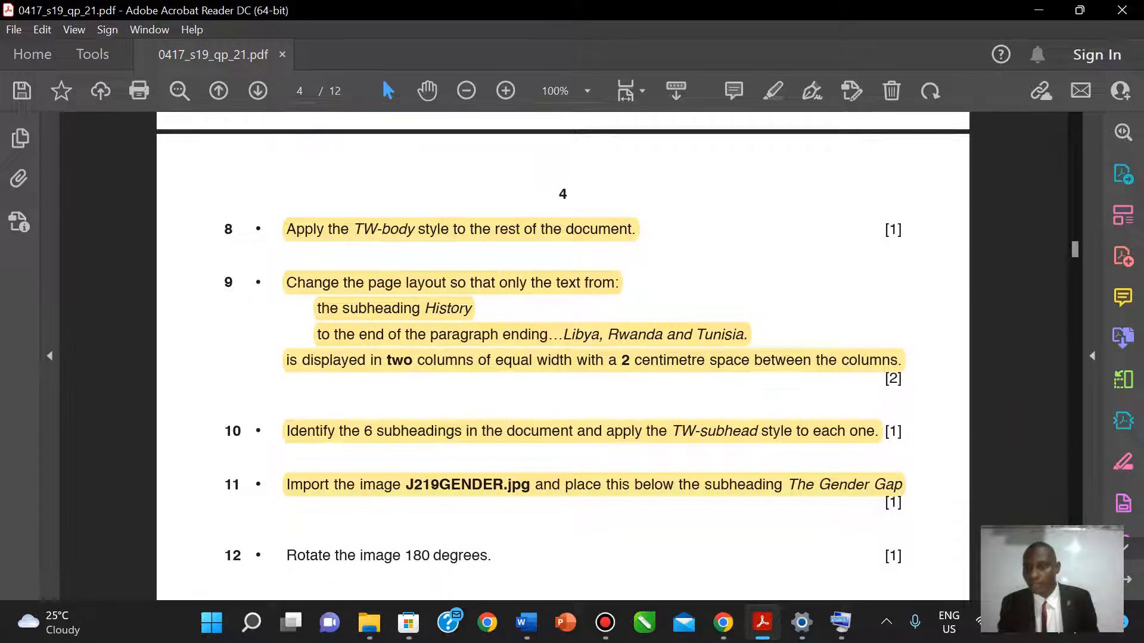
pyautogui.scroll(-3, 562, 357)
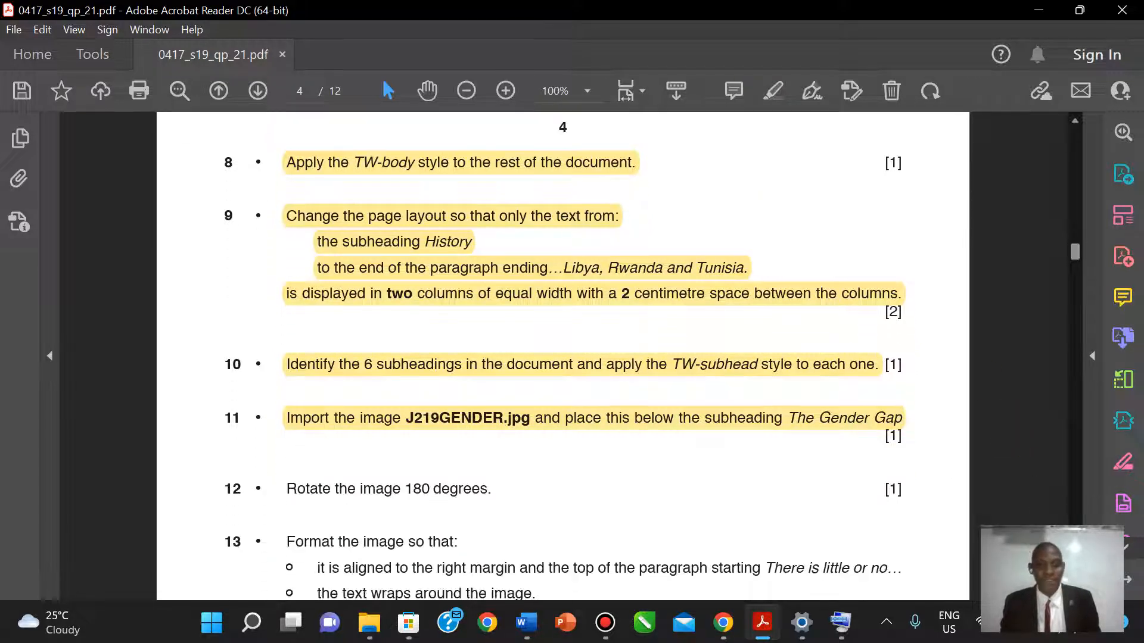
pyautogui.scroll(-1, 563, 357)
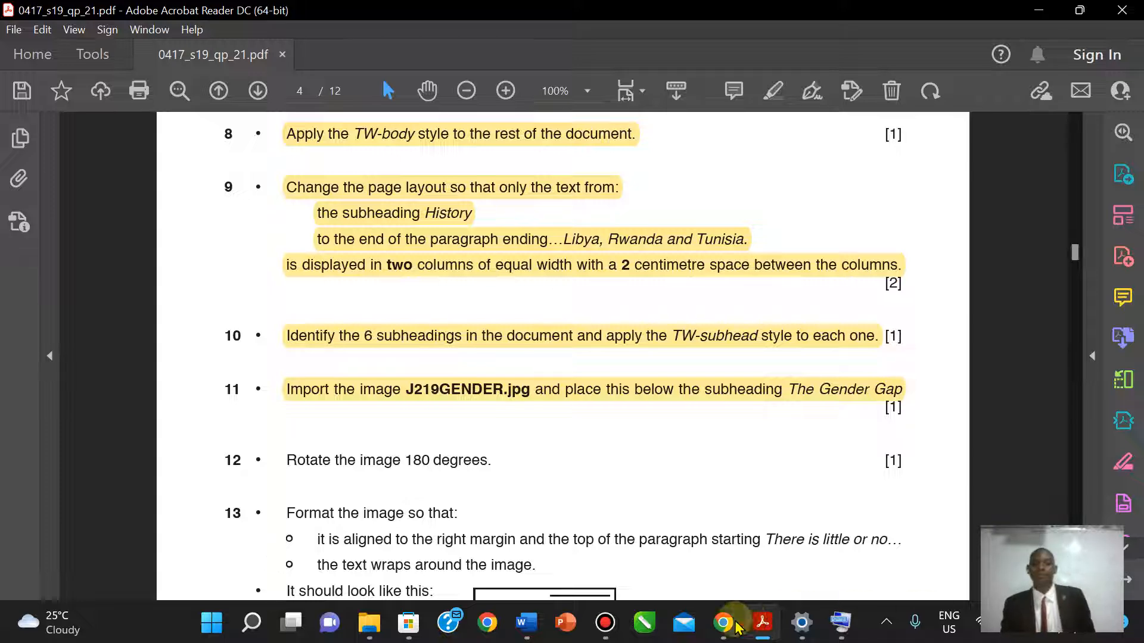
# - Rotate the J219GENDER picture Right 90° twice, turning it through 180 degrees
pyautogui.moveTo(521, 635)
pyautogui.click(641, 554)
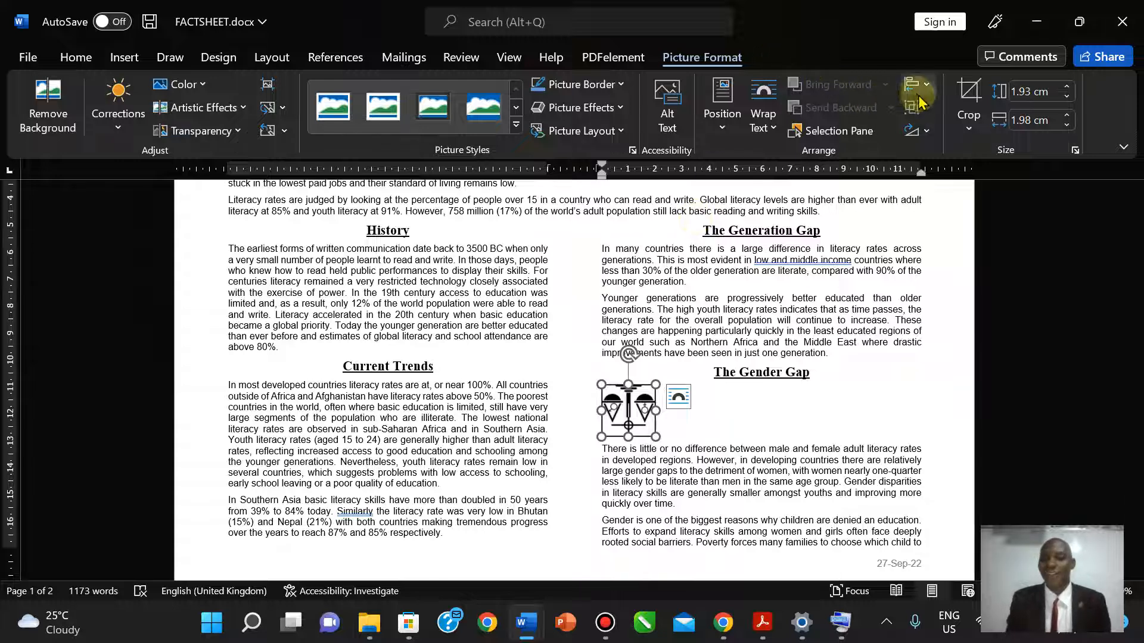
pyautogui.click(927, 133)
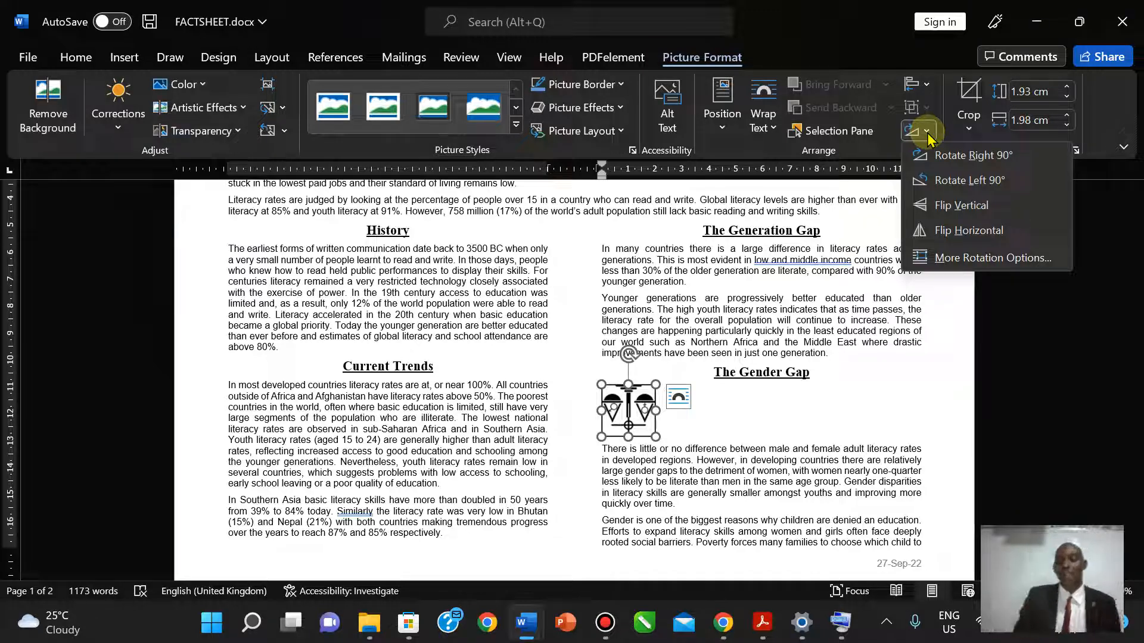
pyautogui.click(953, 155)
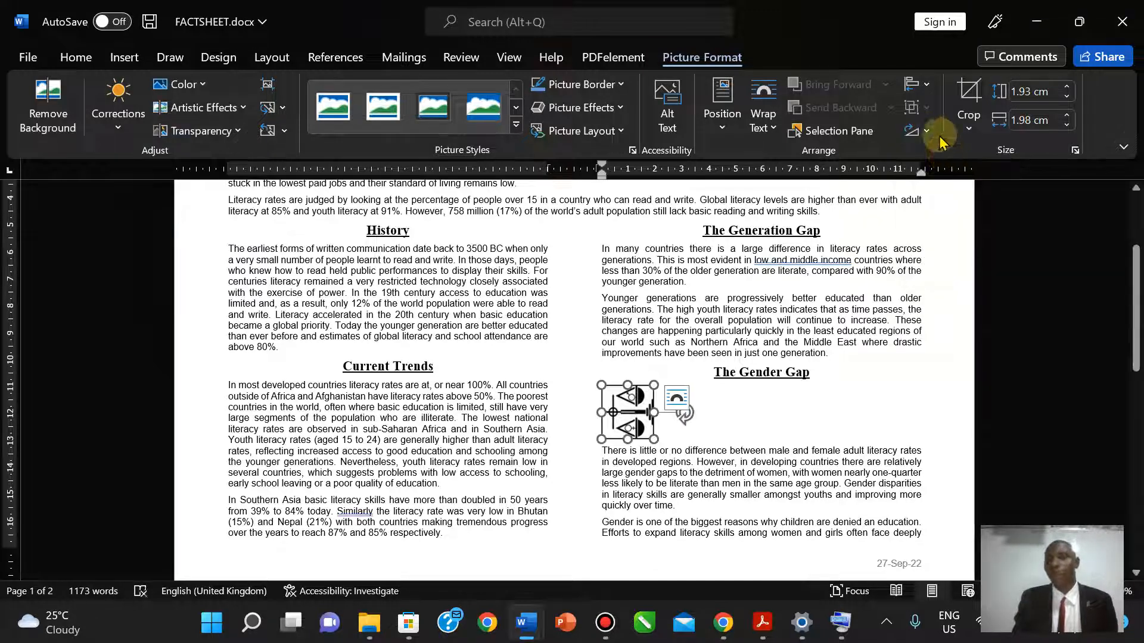
pyautogui.click(926, 130)
pyautogui.click(950, 158)
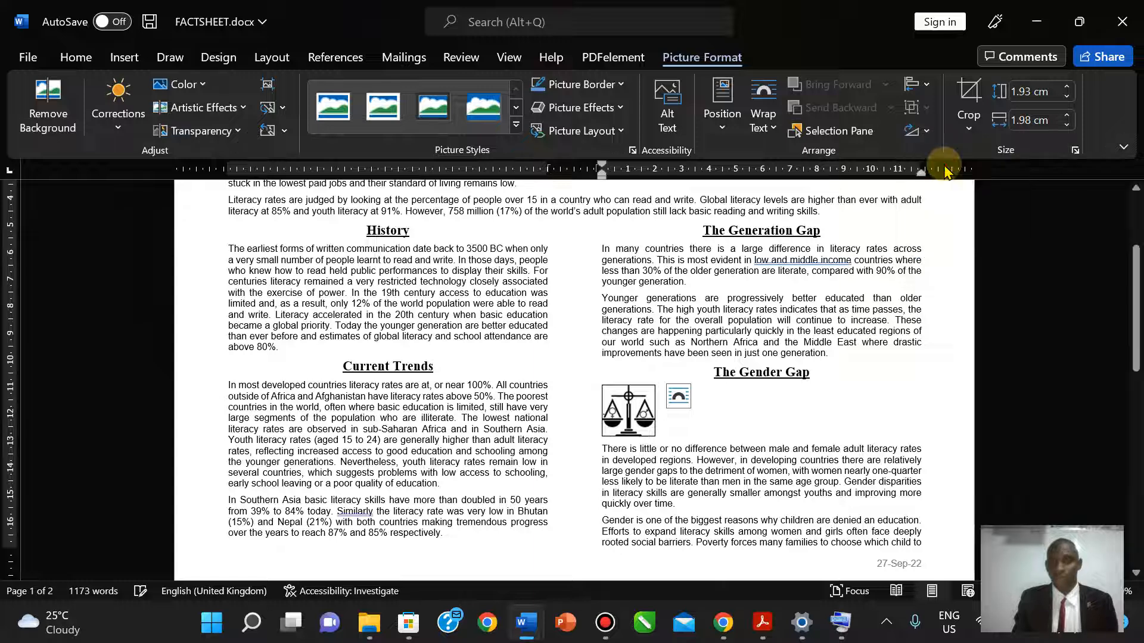
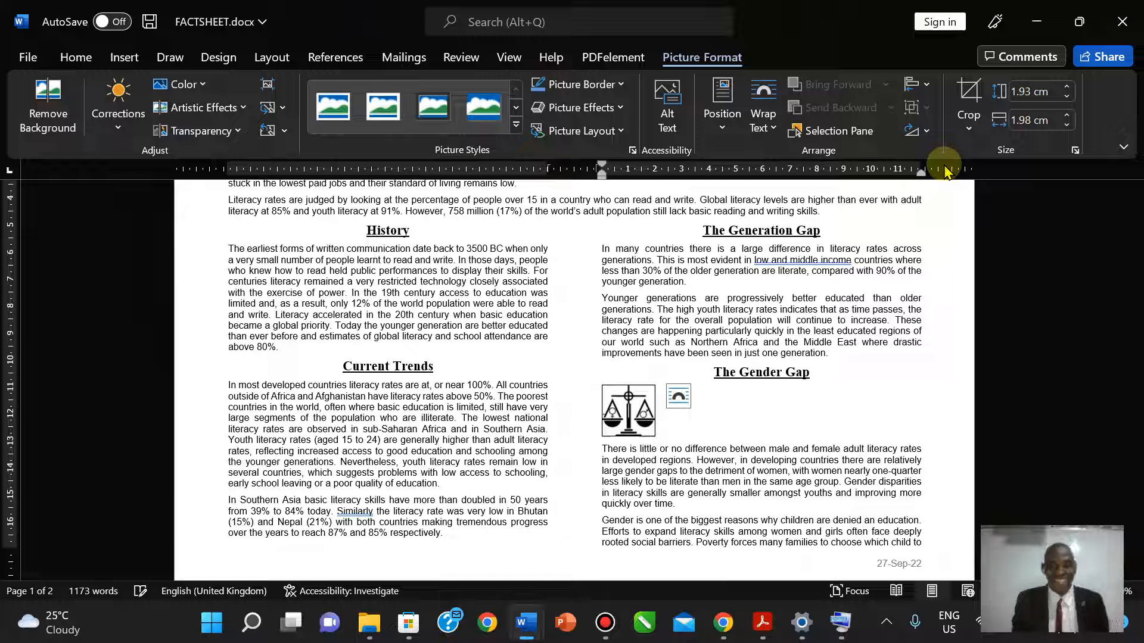
# - Highlight item 12, 'Rotate the image 180 degrees.', in yellow and scroll down to item 13
pyautogui.click(628, 411)
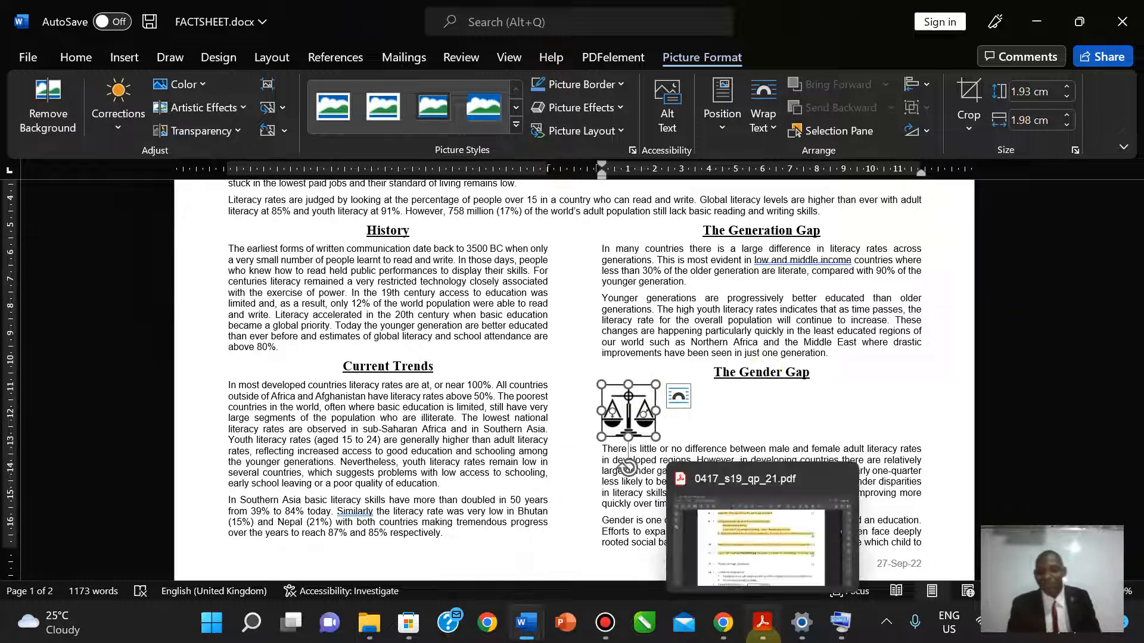
pyautogui.click(755, 636)
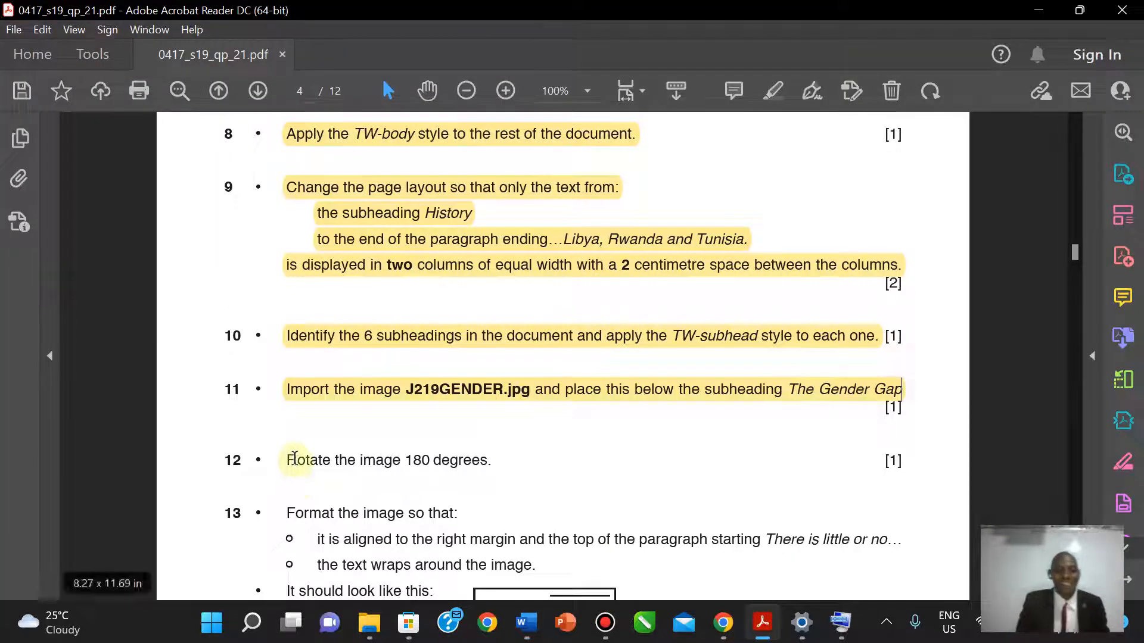
pyautogui.moveTo(288, 459); pyautogui.dragTo(486, 466)
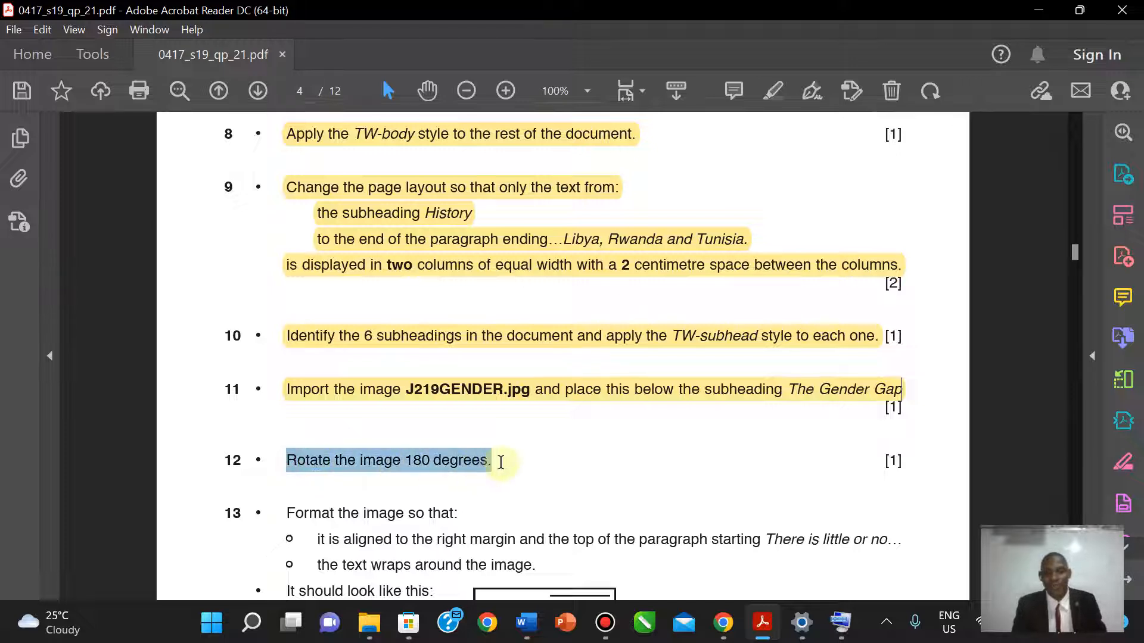
pyautogui.click(773, 91)
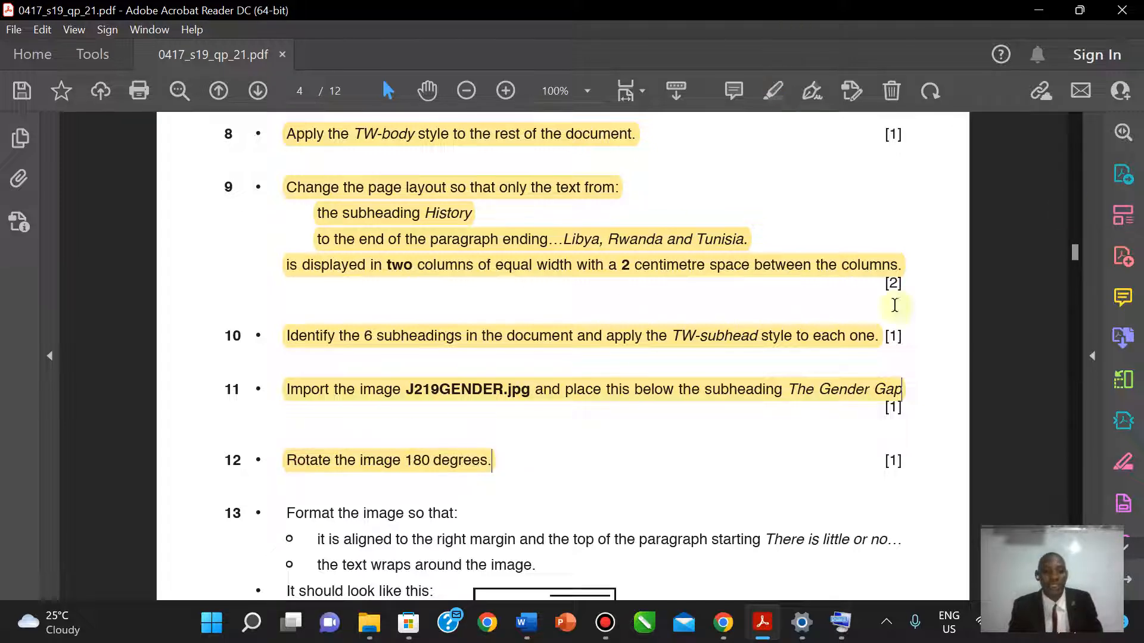
pyautogui.scroll(-1, 1079, 238)
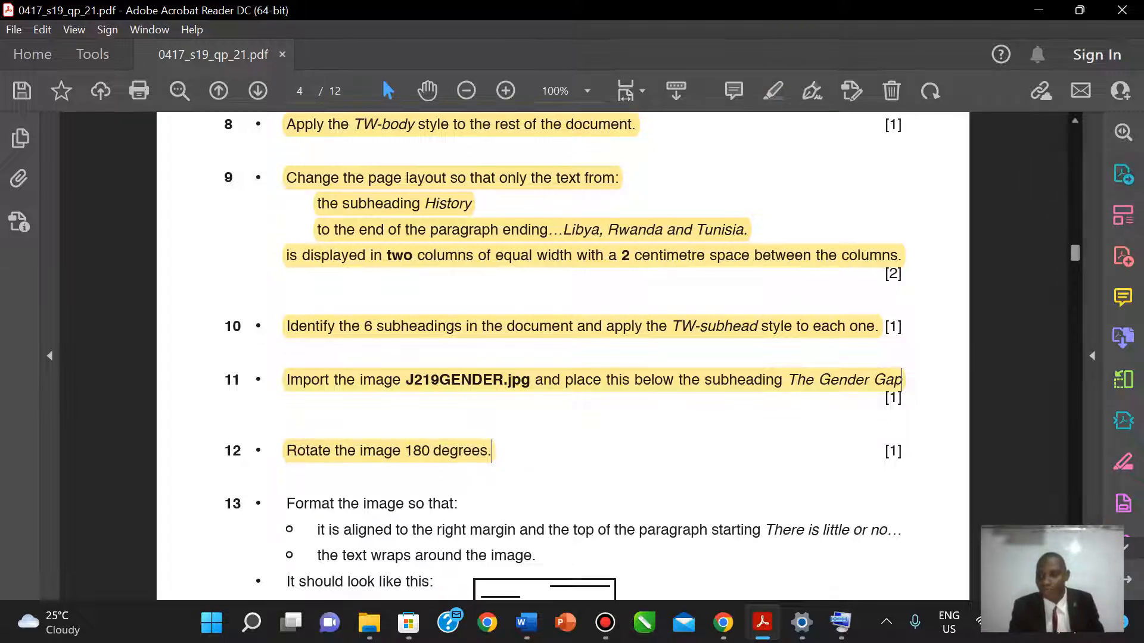
pyautogui.scroll(-3, 492, 451)
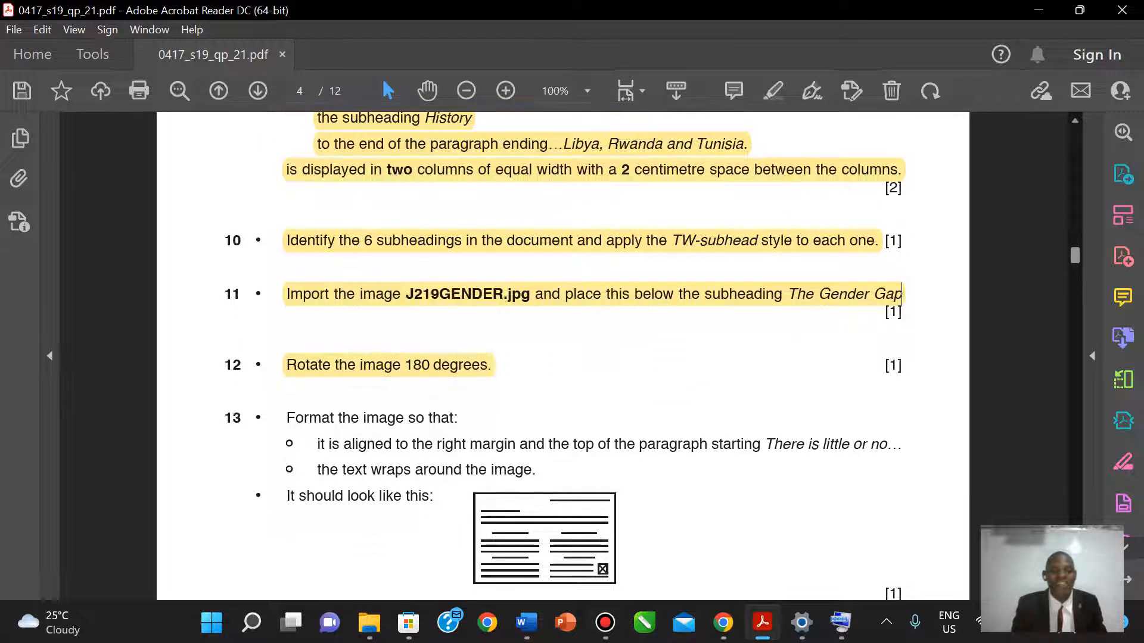
pyautogui.scroll(-1, 518, 408)
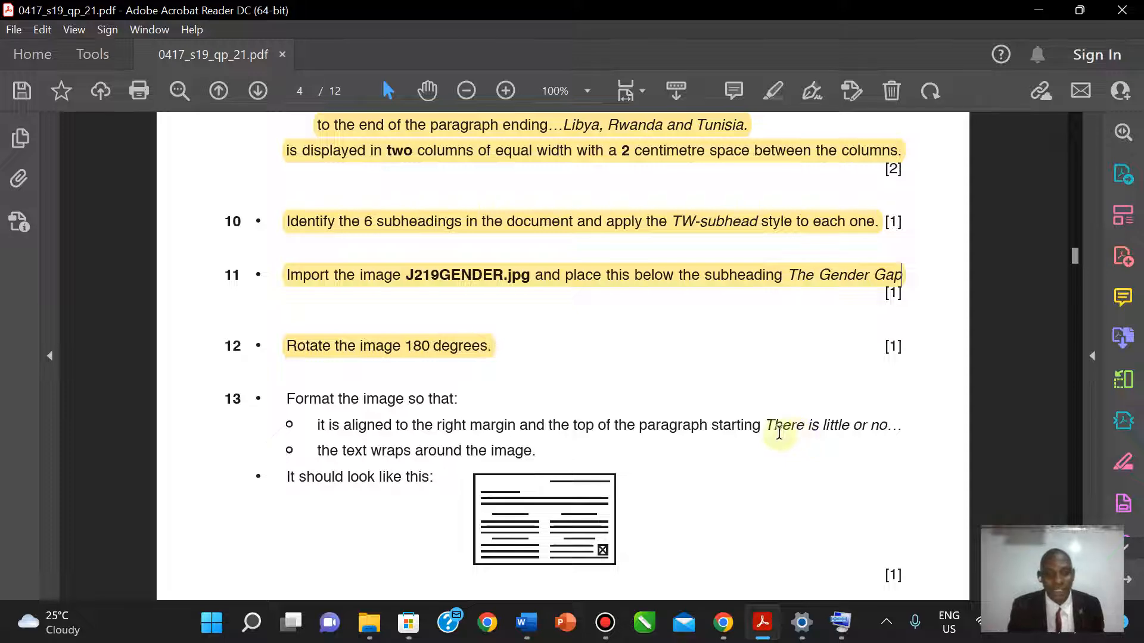
# - Give the scales image Tight text wrapping and nudge it against the right margin
pyautogui.moveTo(526, 623)
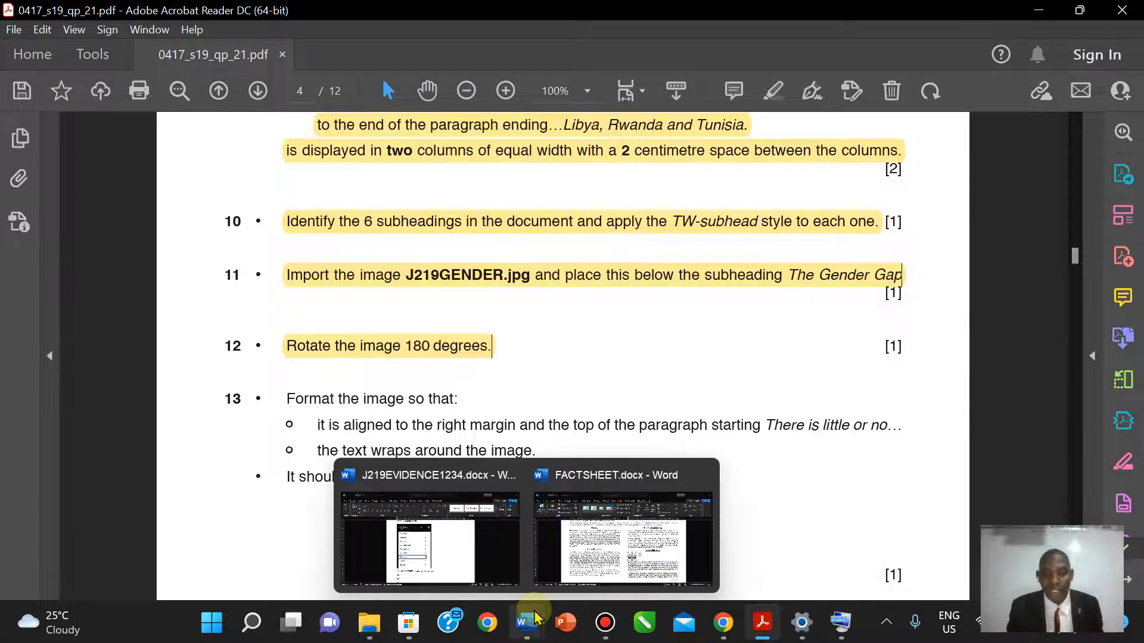
pyautogui.click(626, 530)
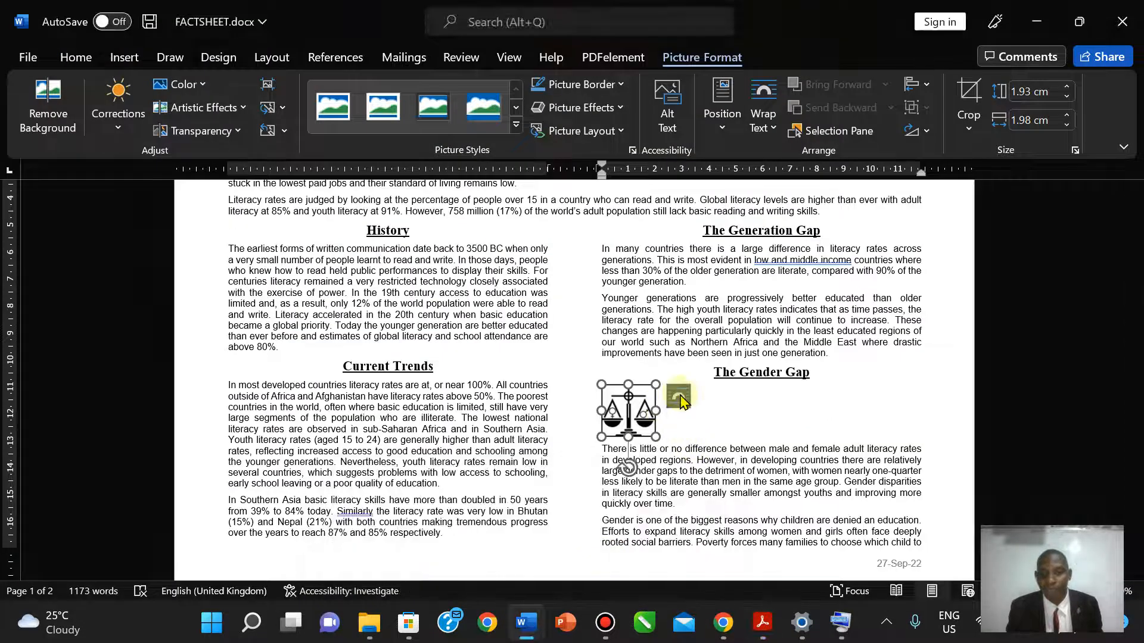
pyautogui.click(722, 132)
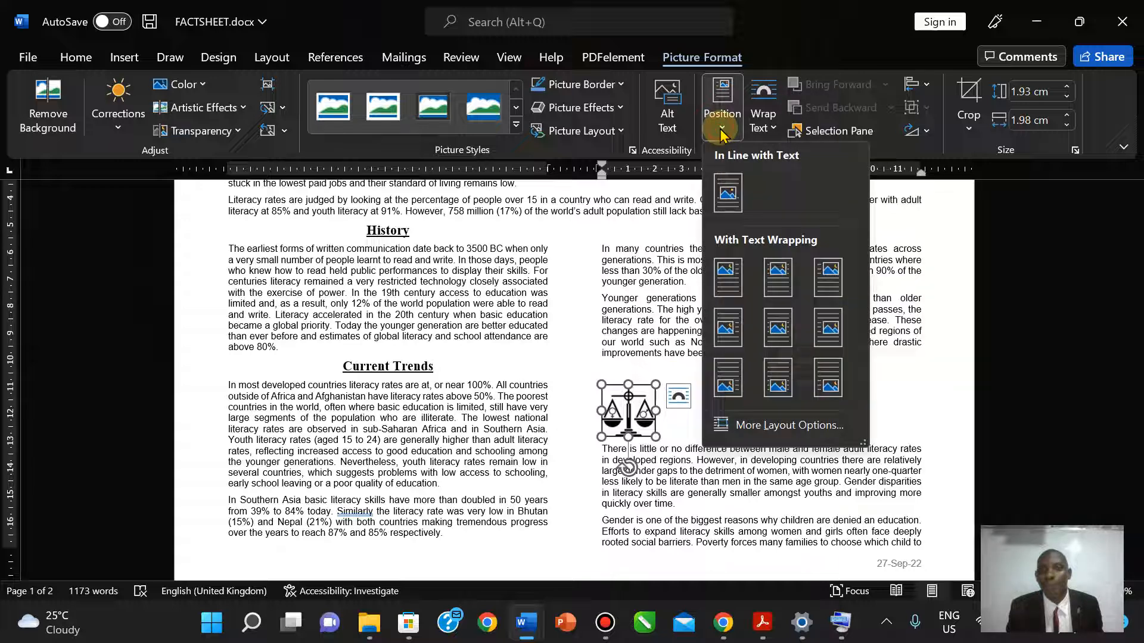
pyautogui.click(763, 122)
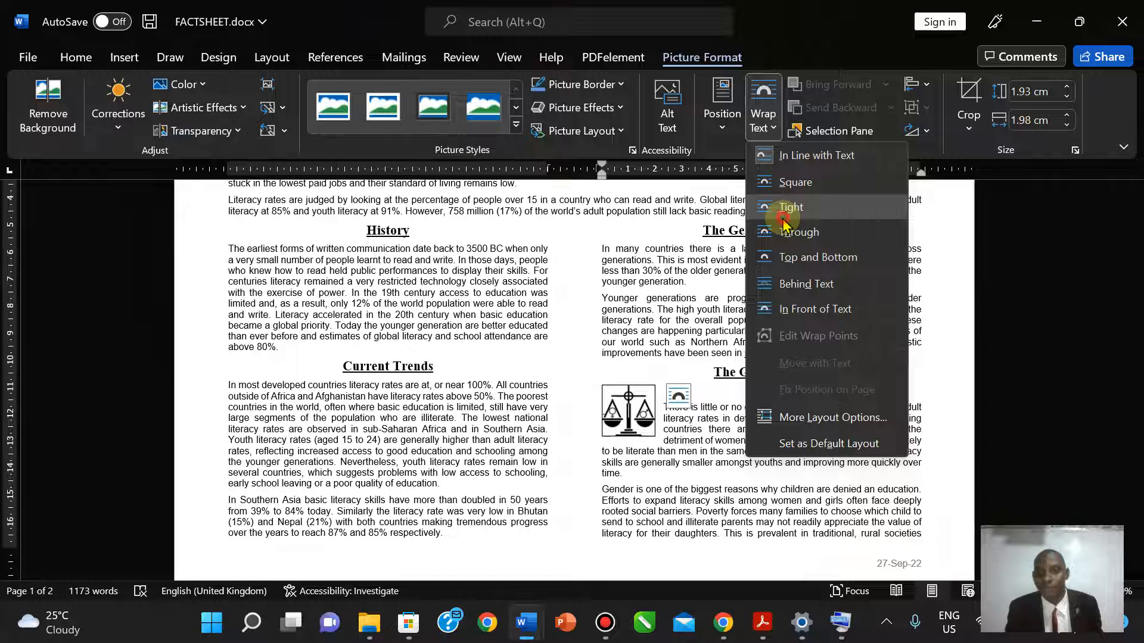
pyautogui.click(784, 220)
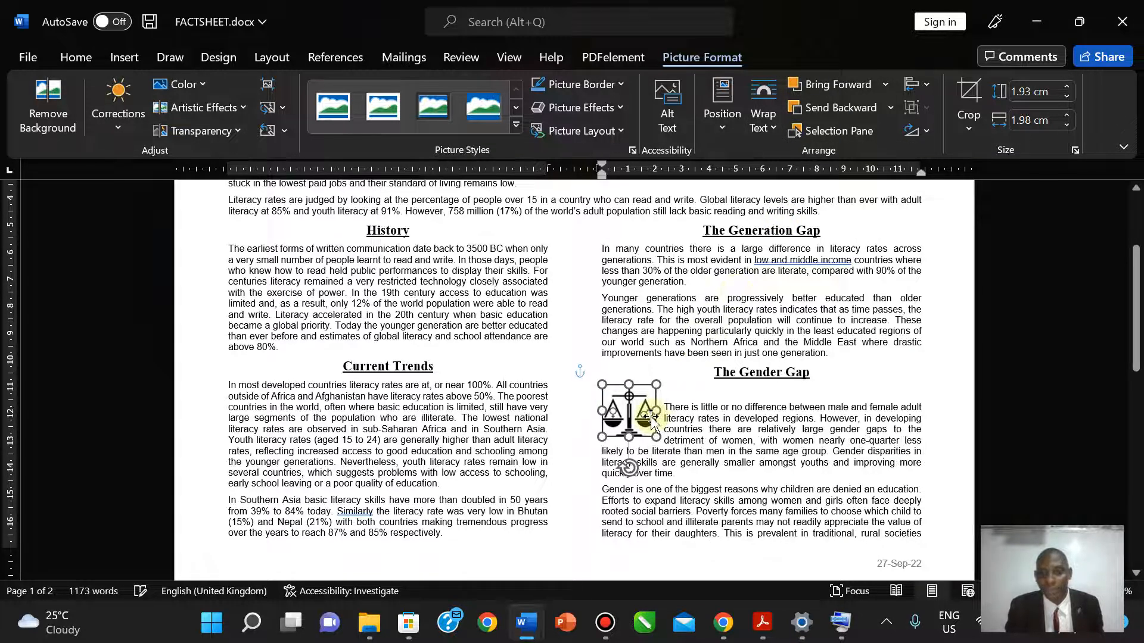
pyautogui.moveTo(651, 419)
pyautogui.mouseDown()
pyautogui.moveTo(731, 419)
pyautogui.moveTo(651, 417)
pyautogui.mouseUp()
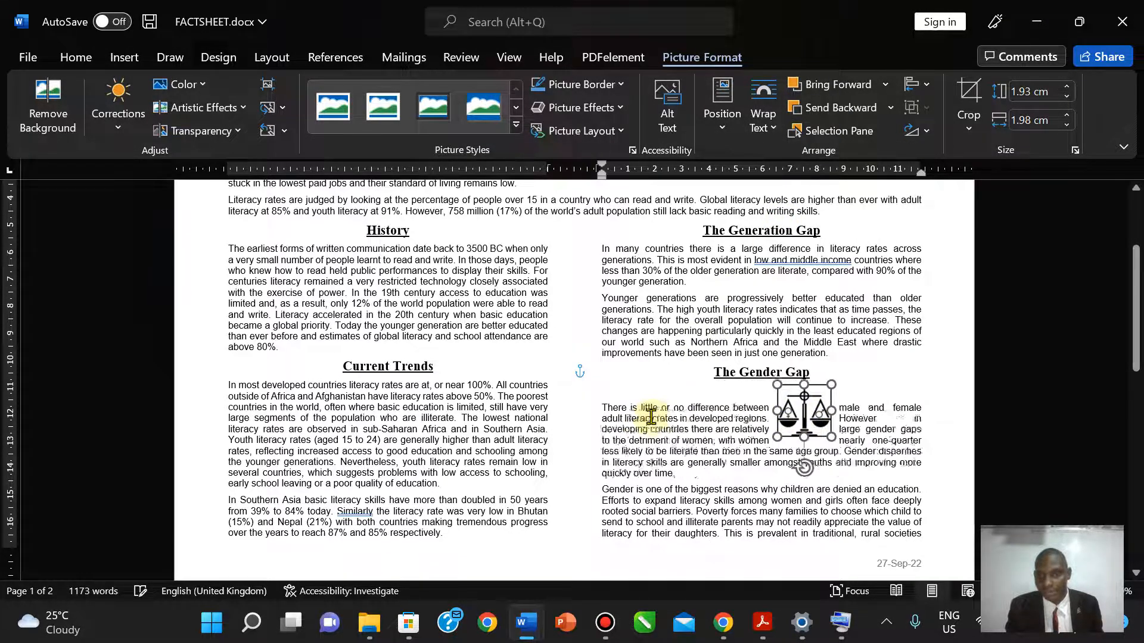
pyautogui.press('Right')
pyautogui.press('Right')
pyautogui.press('Right')
pyautogui.press('Right')
pyautogui.press('Right')
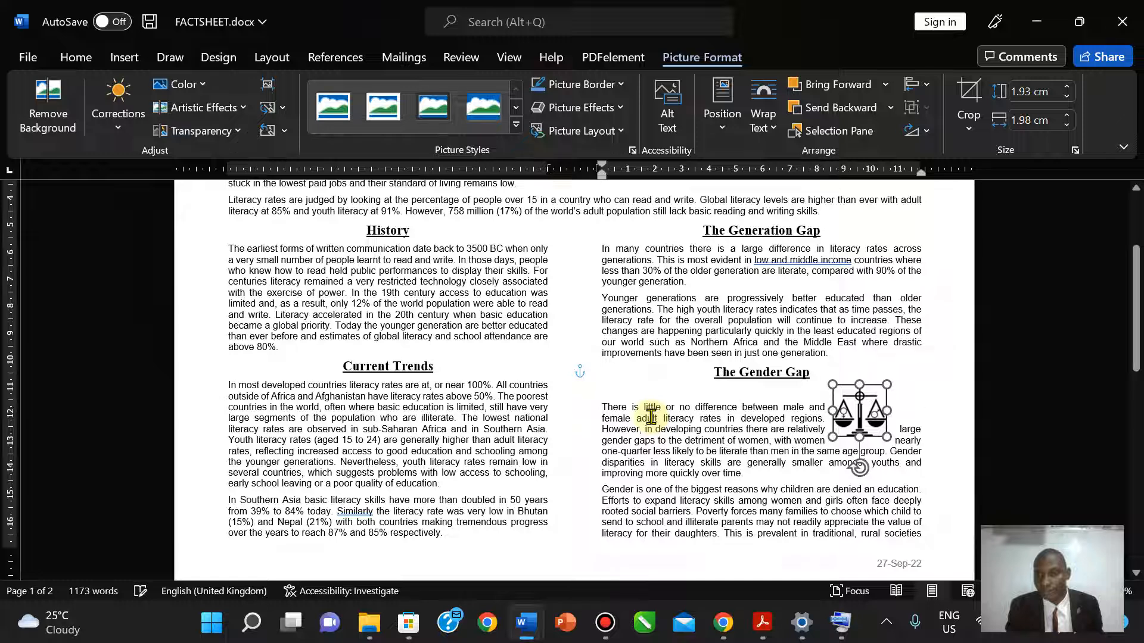
pyautogui.press('Right')
pyautogui.press('Right')
pyautogui.press('Right')
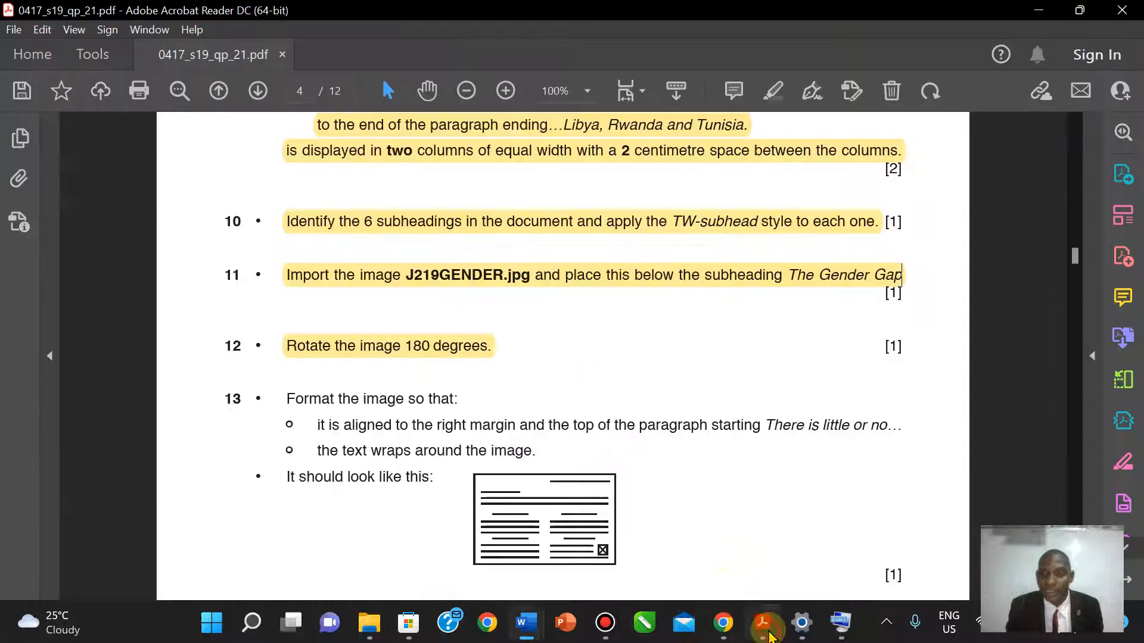
# - Check the question paper, then fine-tune the image's vertical position slightly downward
pyautogui.click(763, 623)
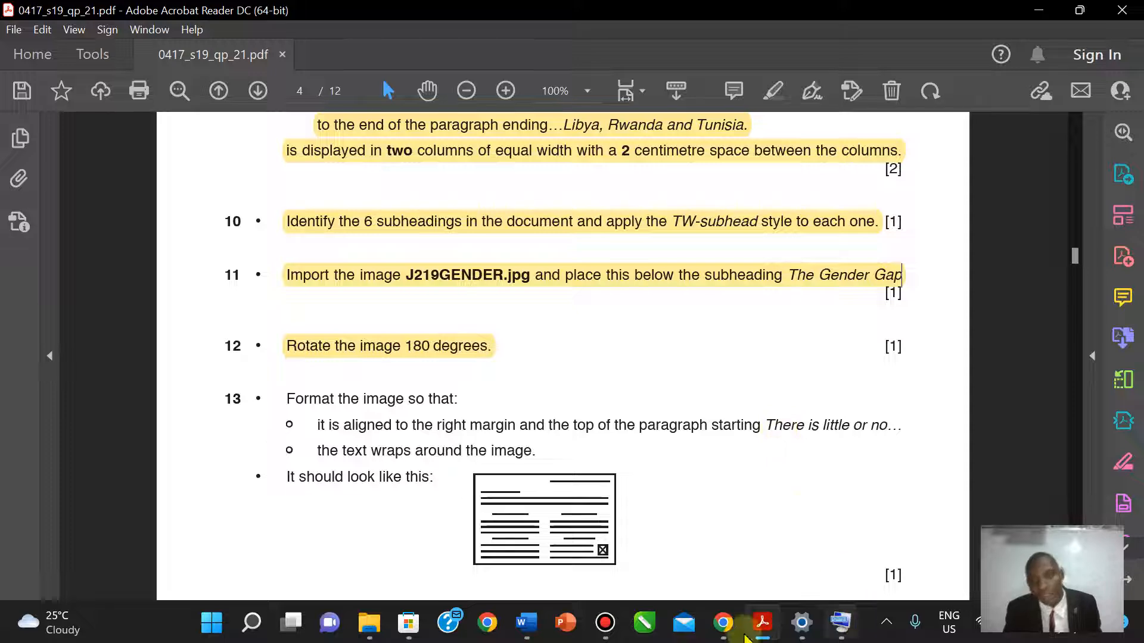
pyautogui.moveTo(518, 629)
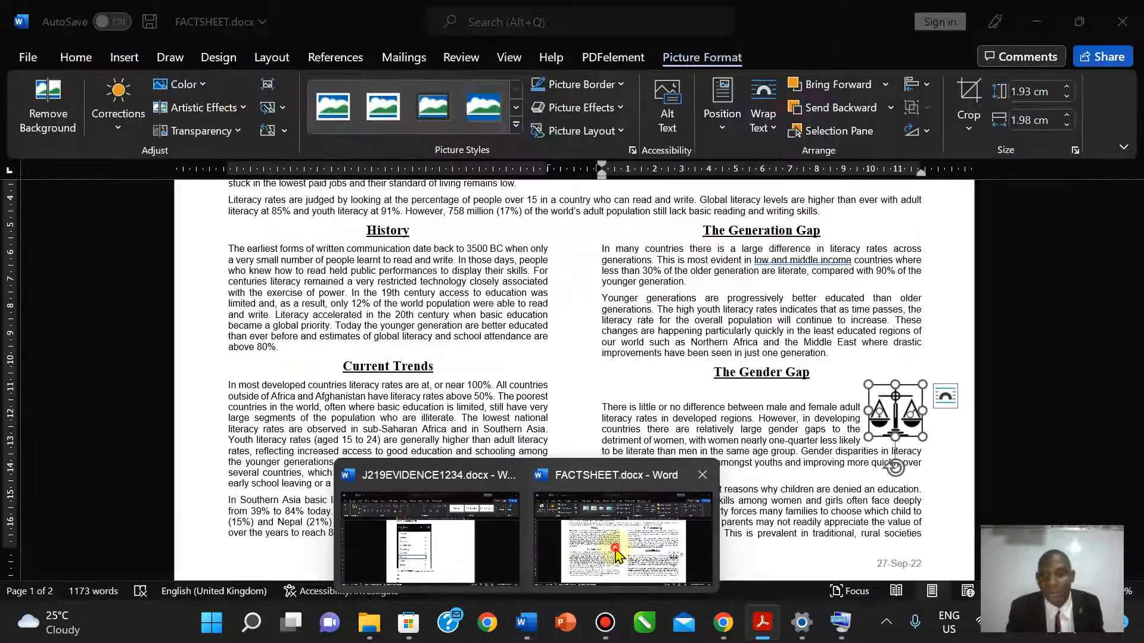
pyautogui.click(614, 519)
pyautogui.press('Down')
pyautogui.press('Down')
pyautogui.press('Down')
pyautogui.press('Down')
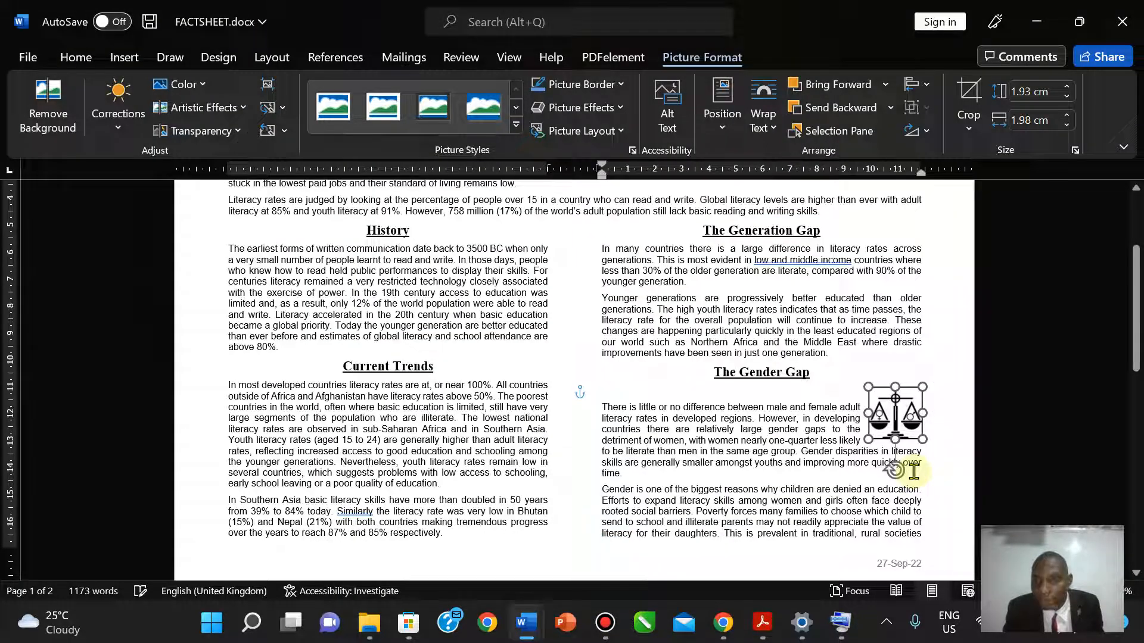
pyautogui.press('Down')
pyautogui.press('Down')
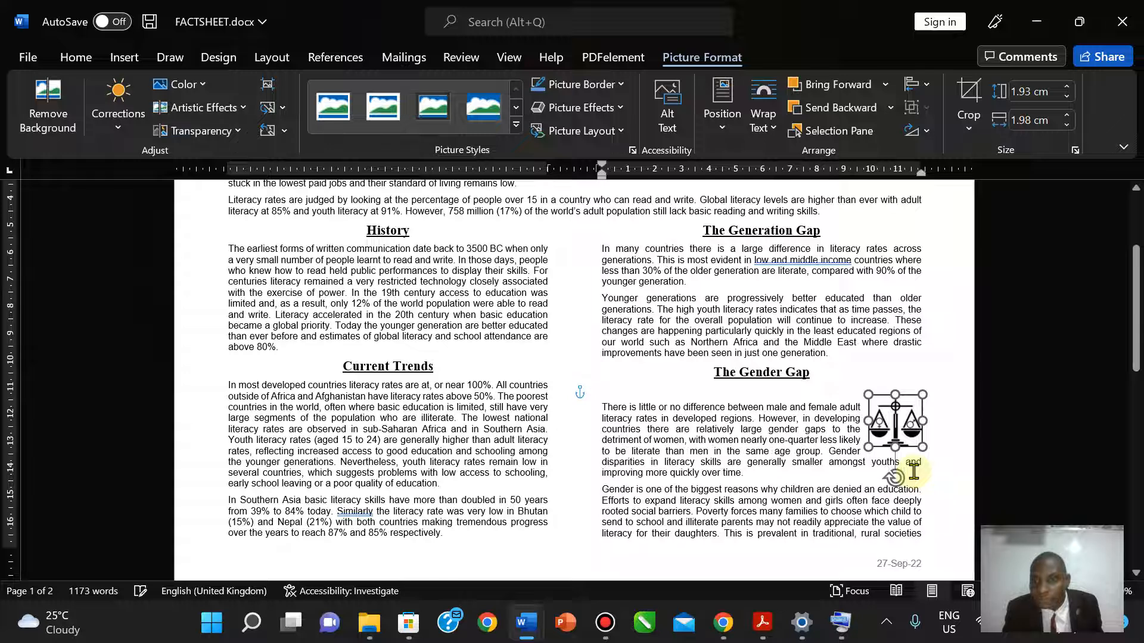
pyautogui.press('Down')
pyautogui.press('Up')
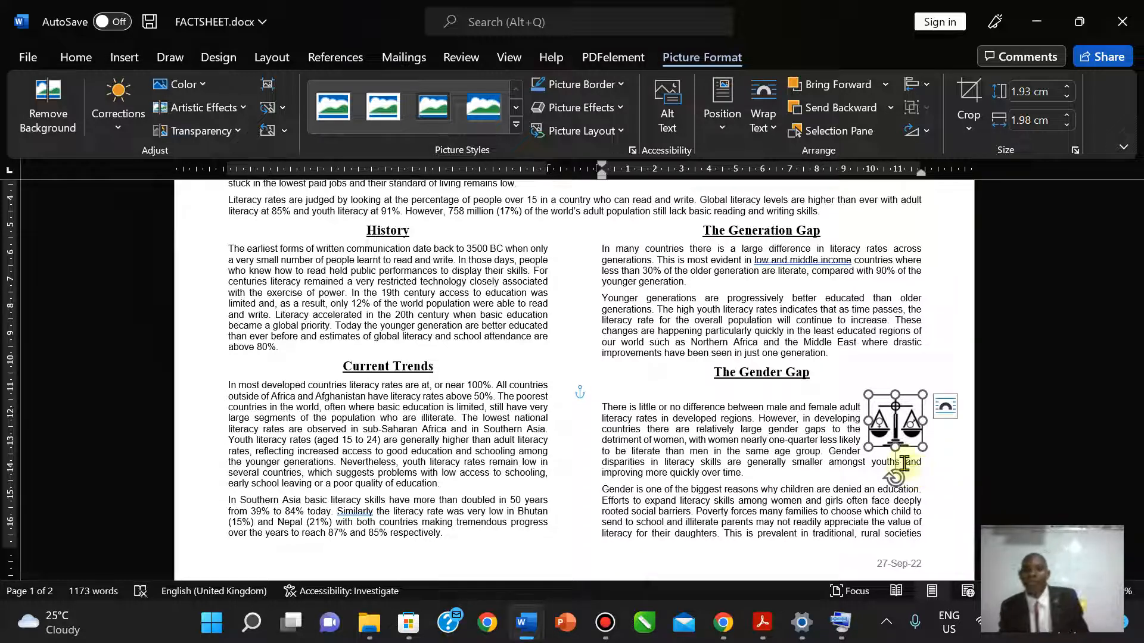
# - Align the scales image with the Gender Gap paragraph's top line and review the wrapping
pyautogui.click(781, 396)
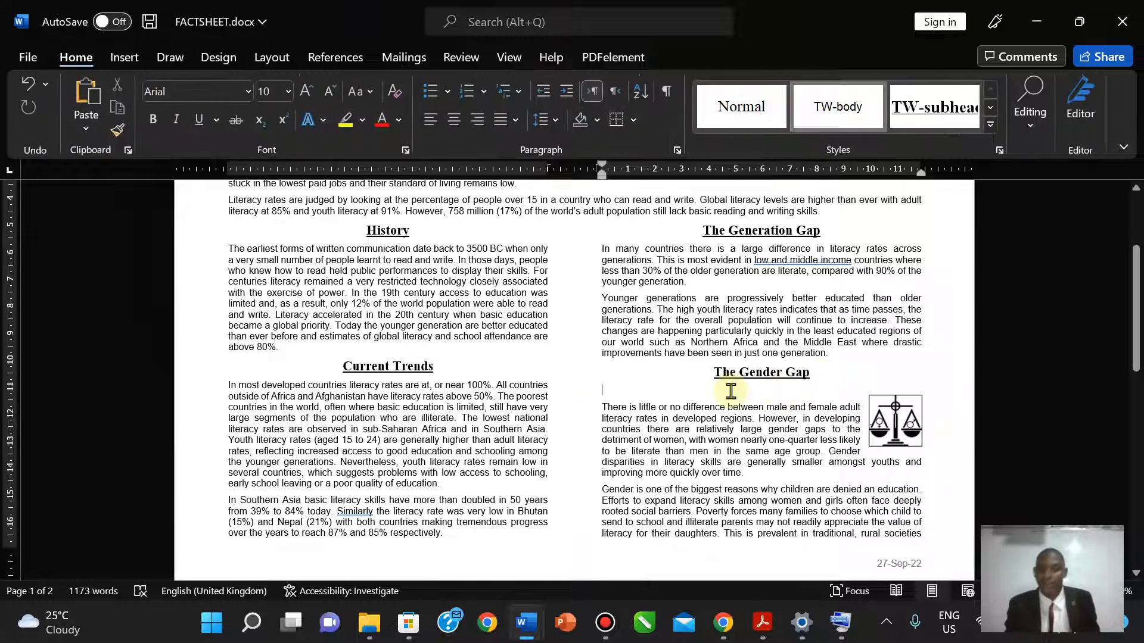
pyautogui.click(849, 425)
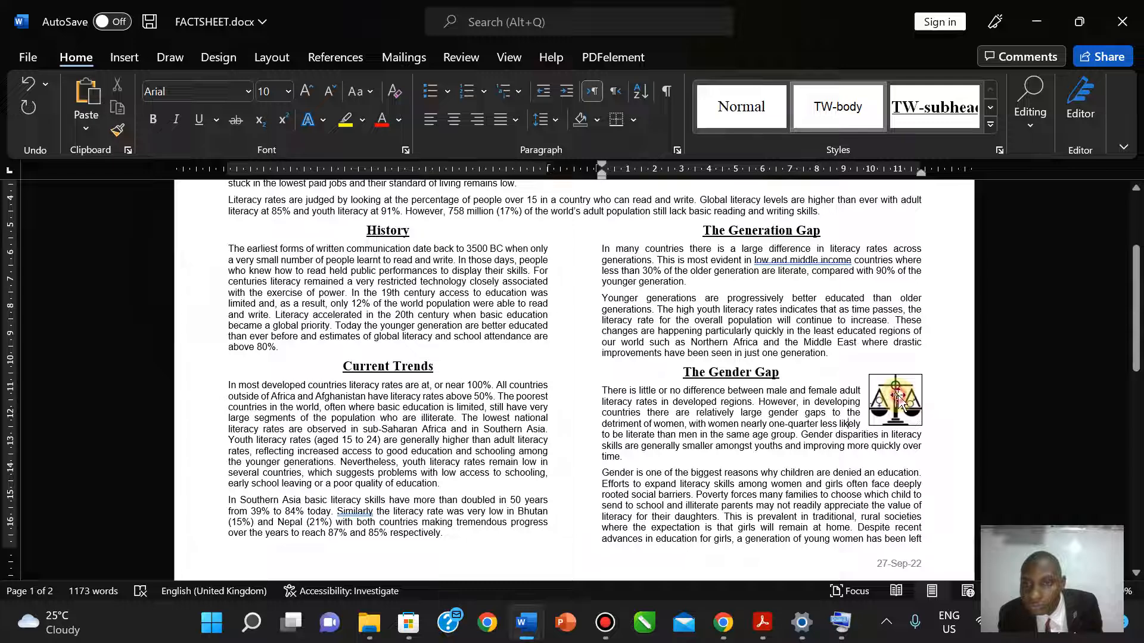
pyautogui.click(899, 400)
pyautogui.moveTo(899, 400); pyautogui.dragTo(899, 402)
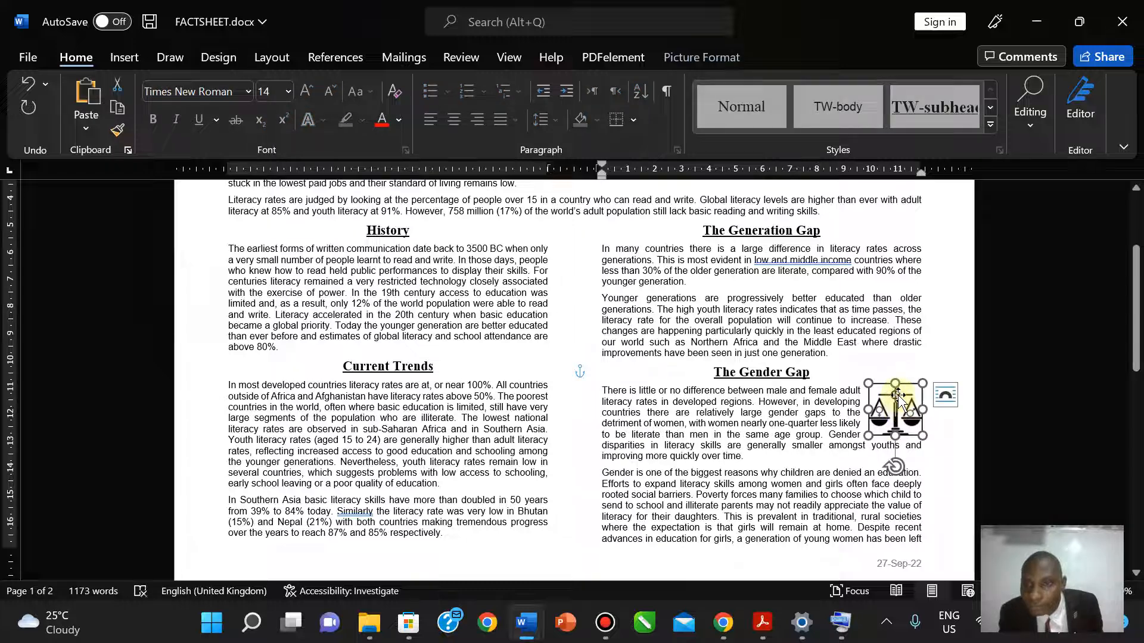
pyautogui.click(848, 358)
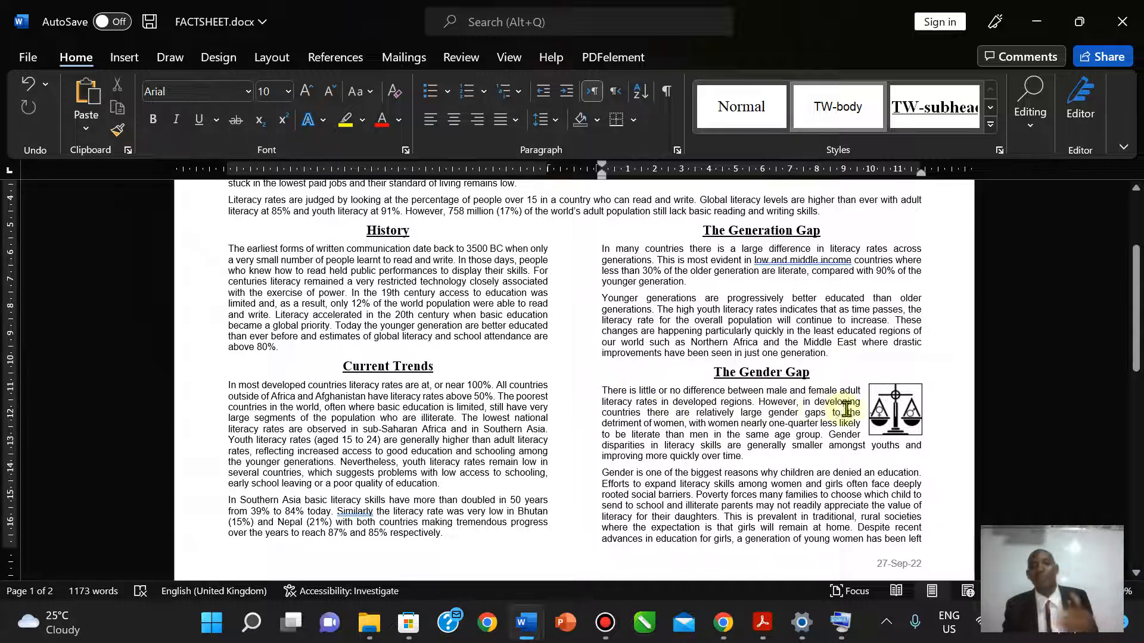
pyautogui.click(761, 627)
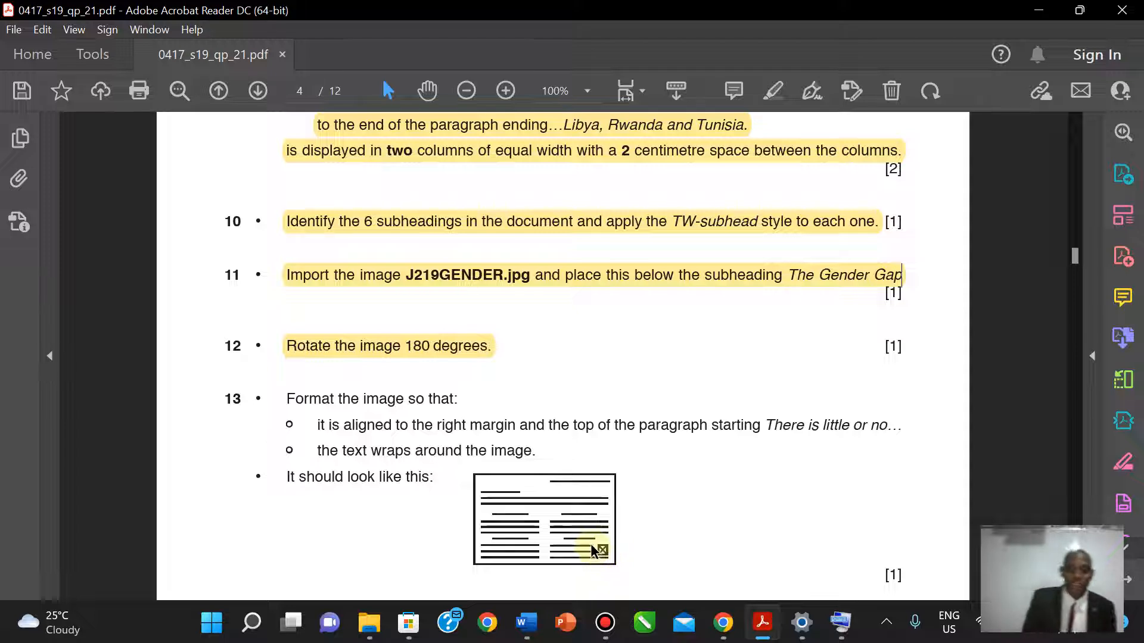
# - Highlight item 13 in yellow and scroll down to question 14
pyautogui.moveTo(348, 425); pyautogui.dragTo(445, 476)
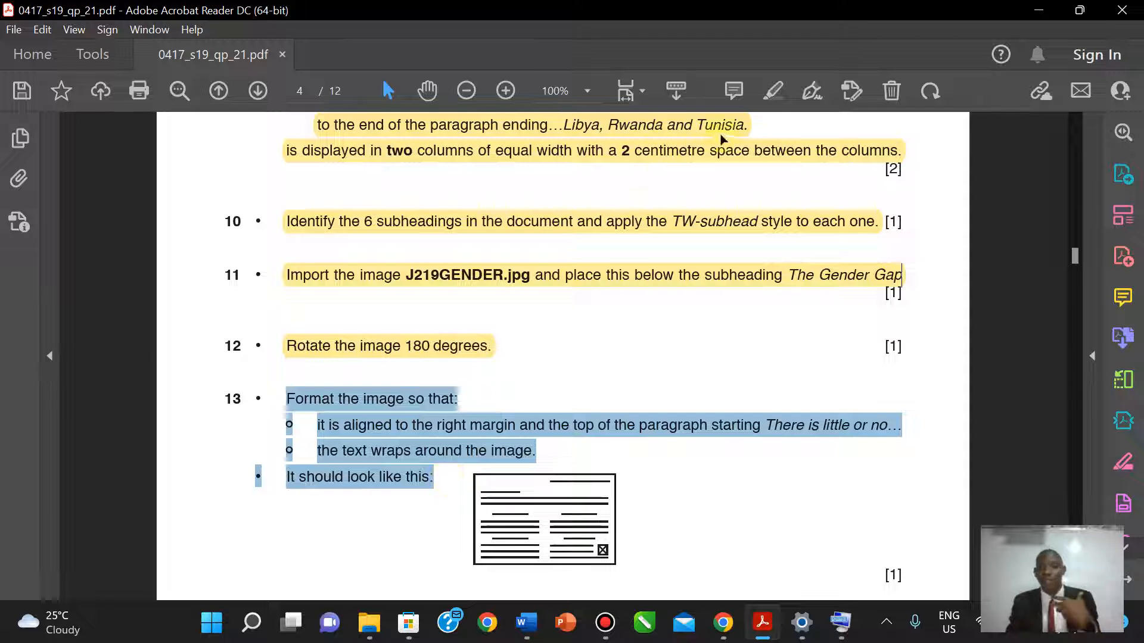
pyautogui.click(771, 95)
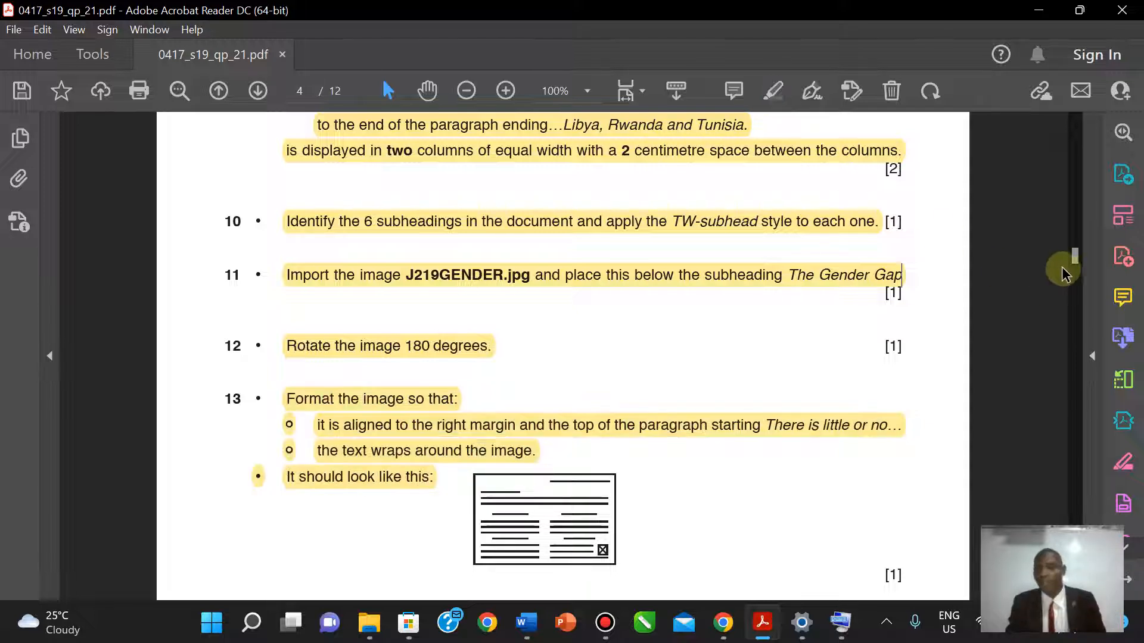
pyautogui.scroll(-3, 653, 347)
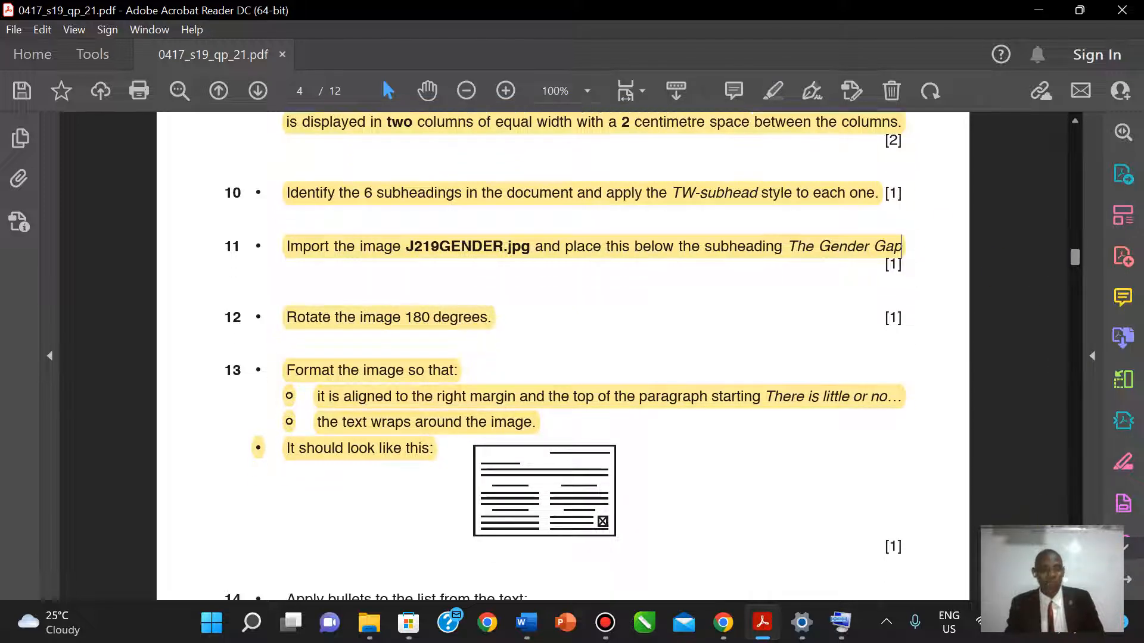
pyautogui.scroll(-3, 653, 347)
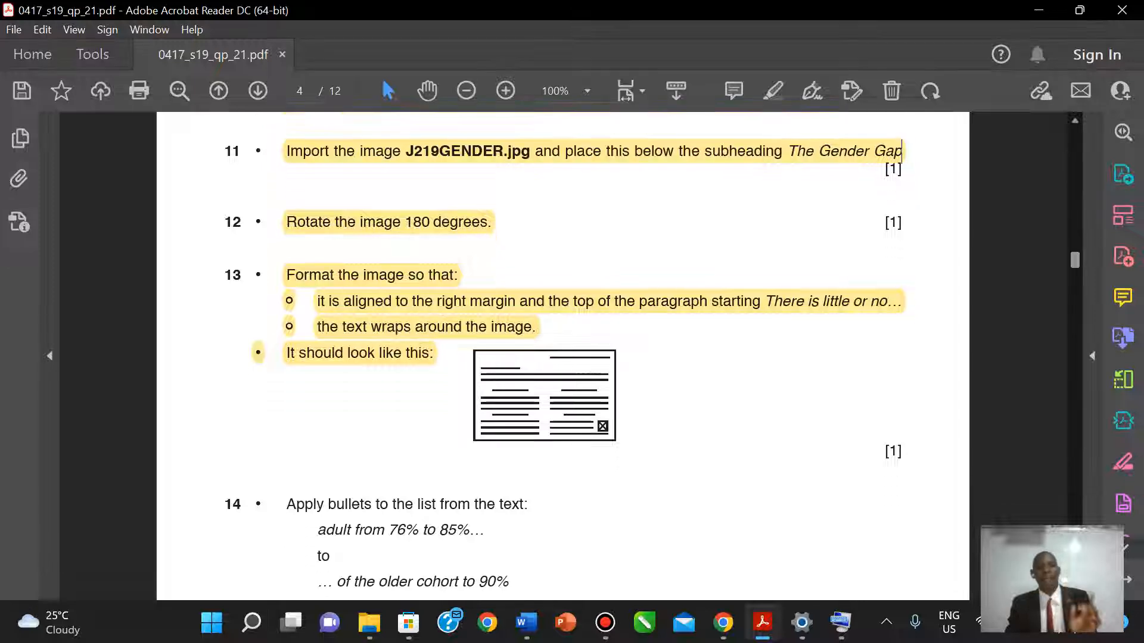
pyautogui.scroll(-4, 653, 347)
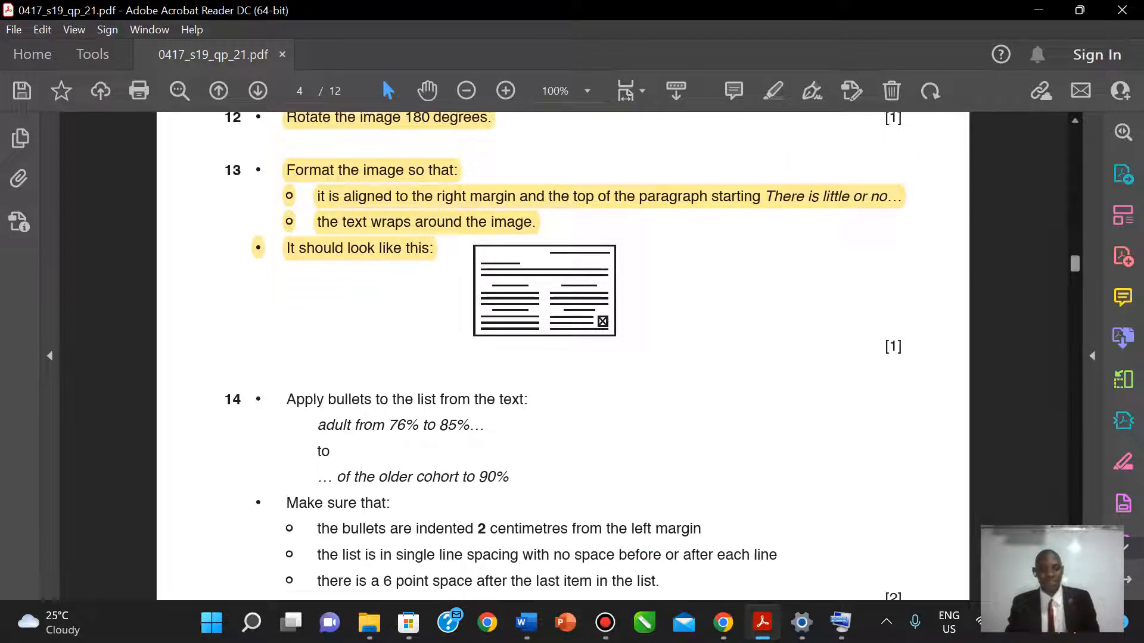
pyautogui.scroll(-3, 653, 347)
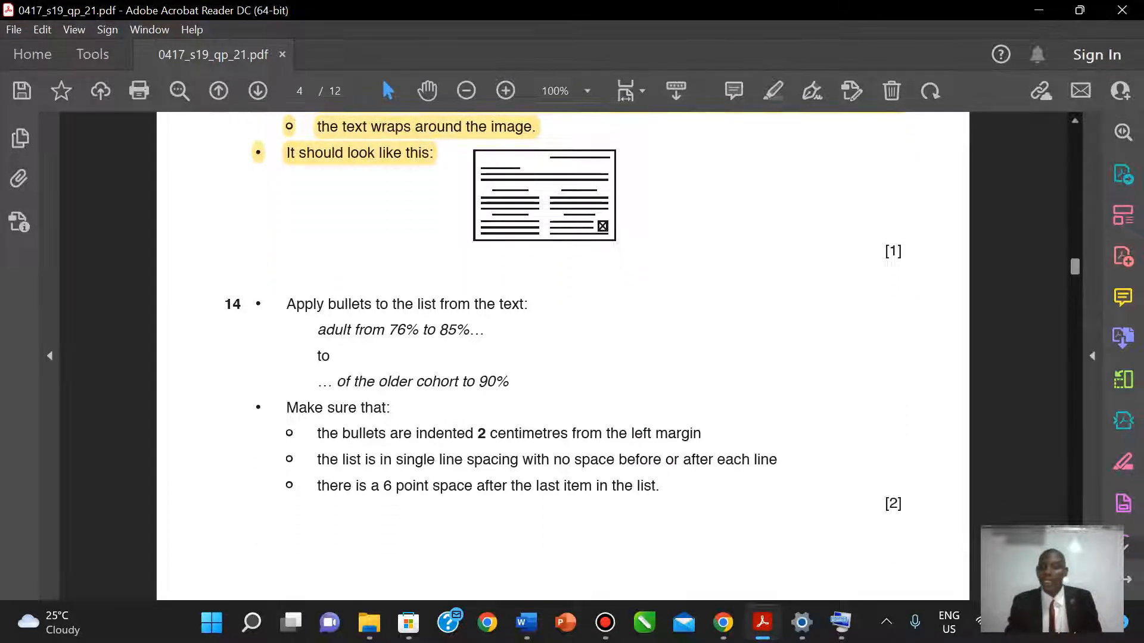
pyautogui.scroll(-1, 577, 377)
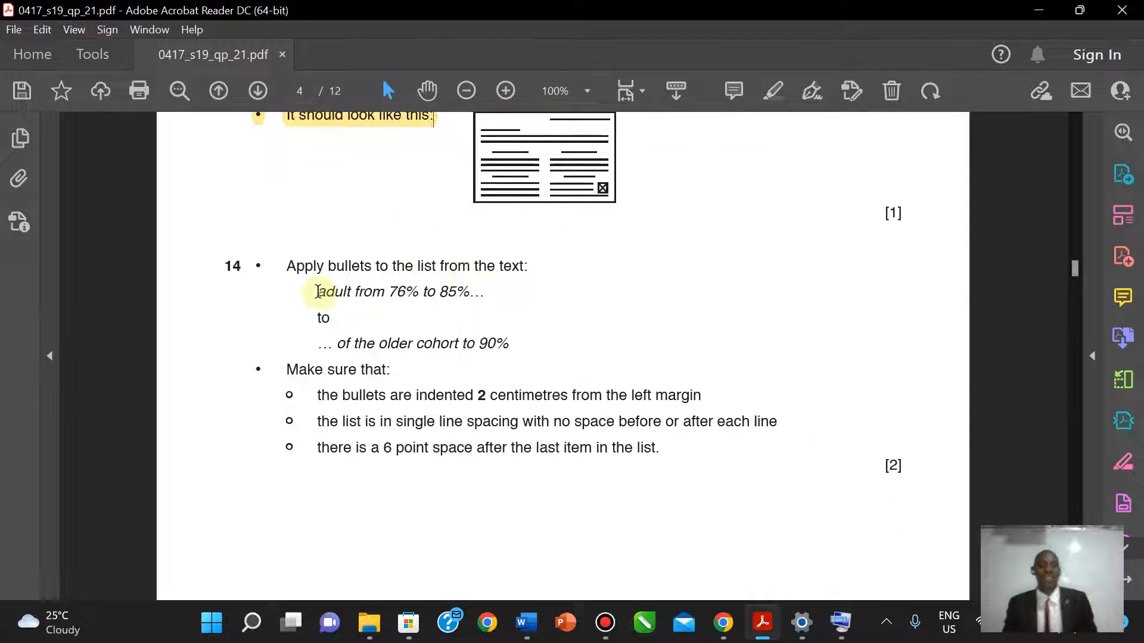
# - Select the phrase 'adult from 76% to 85%' in question 14's list
pyautogui.moveTo(329, 293); pyautogui.dragTo(419, 293)
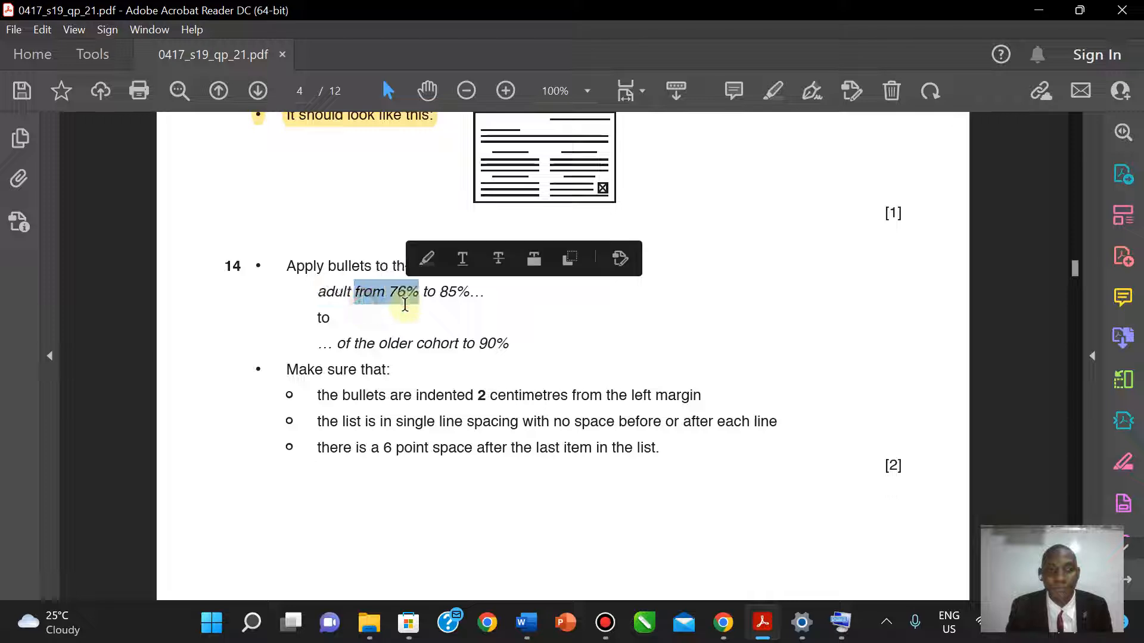
pyautogui.click(319, 294)
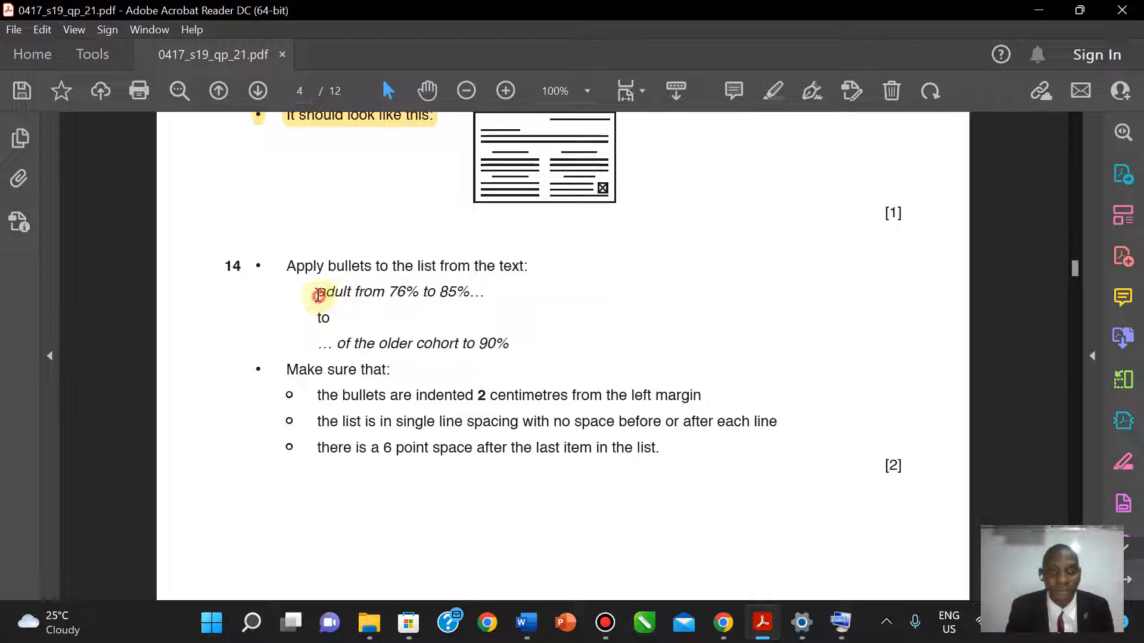
pyautogui.moveTo(319, 294); pyautogui.dragTo(469, 295)
pyautogui.hotkey('ctrl', 'c')
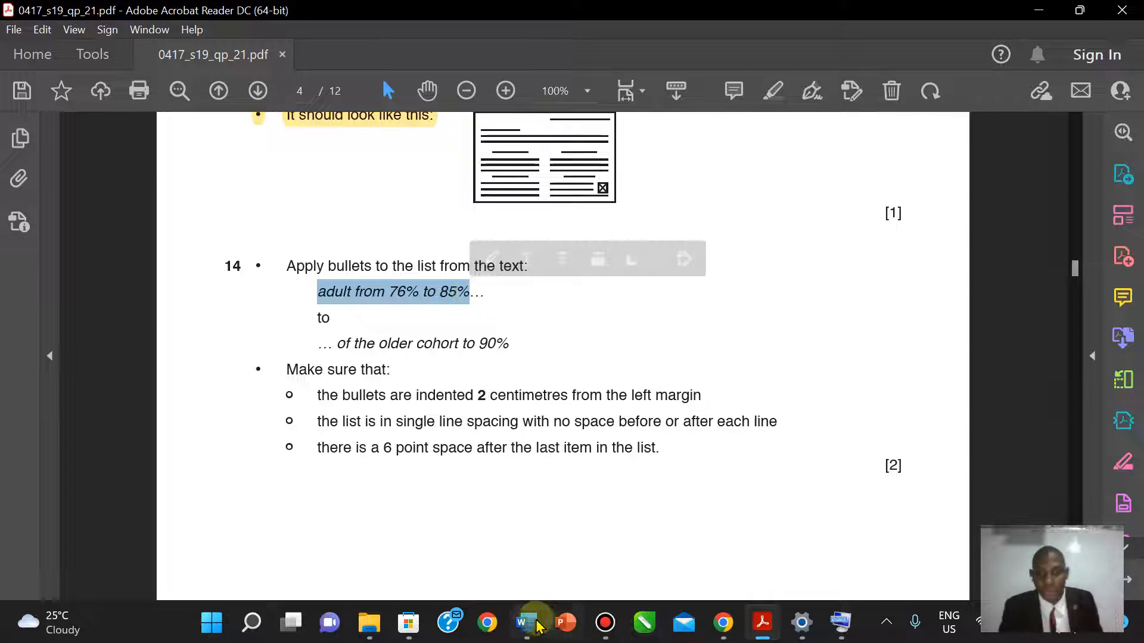
pyautogui.moveTo(537, 624)
pyautogui.click(625, 556)
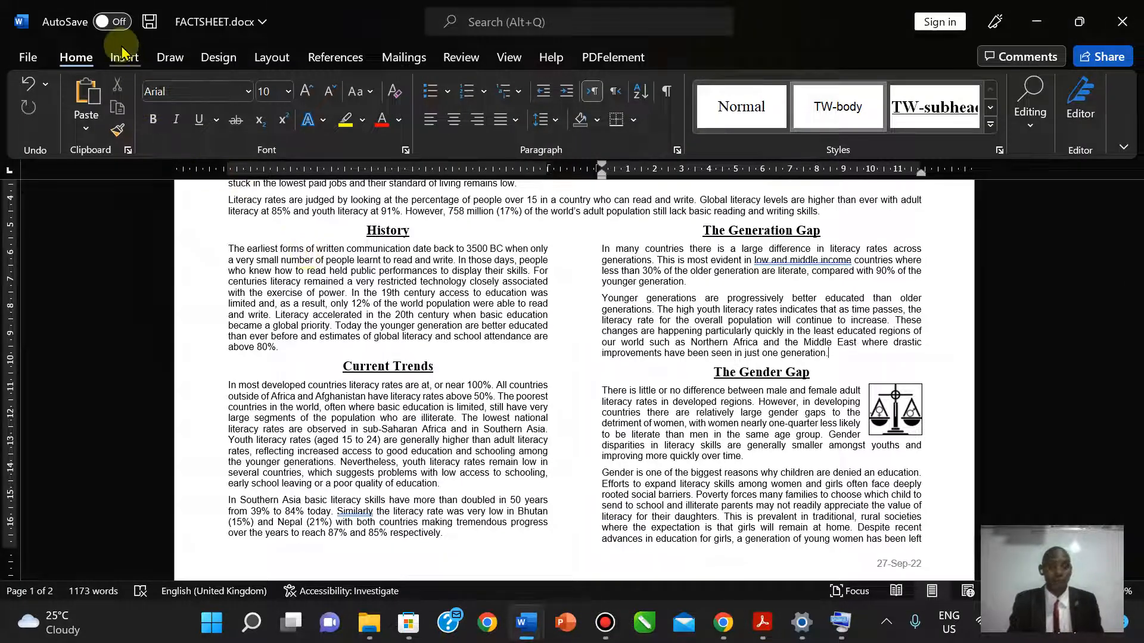
# - Search FACTSHEET for 'adult from 76% to 85%' and select the three list lines down to 90%
pyautogui.click(1031, 128)
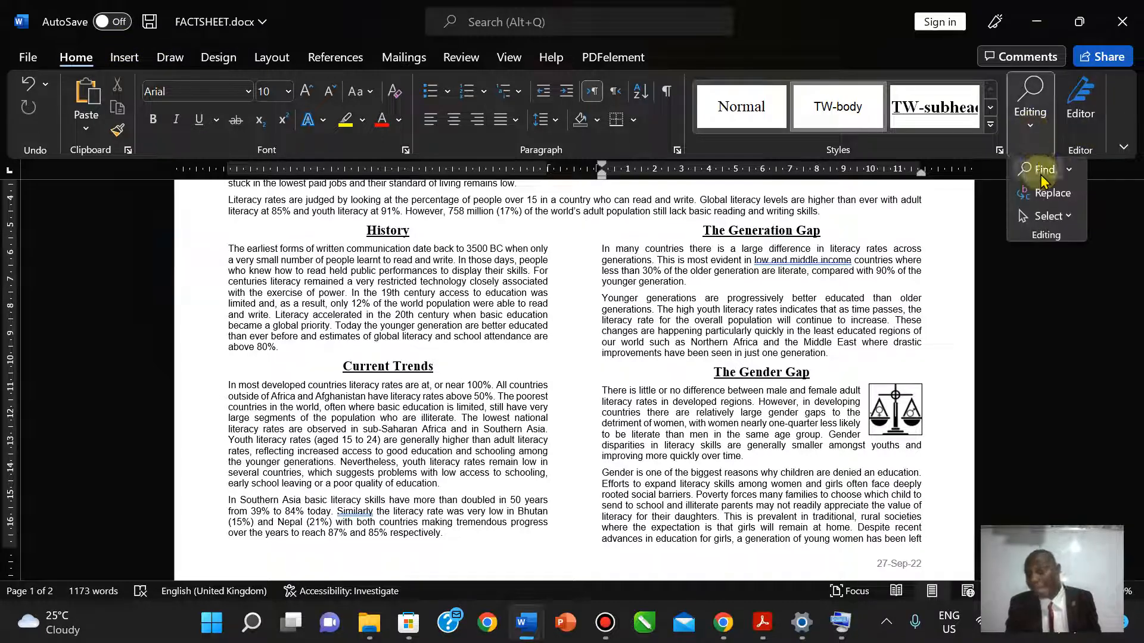
pyautogui.click(1043, 179)
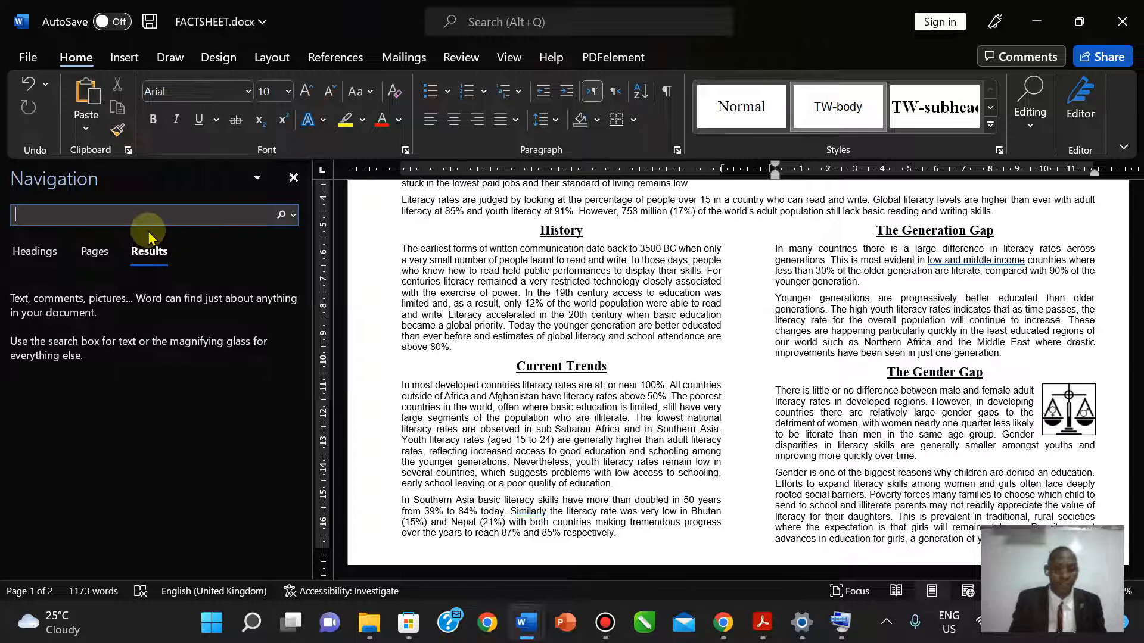
pyautogui.hotkey('ctrl', 'v')
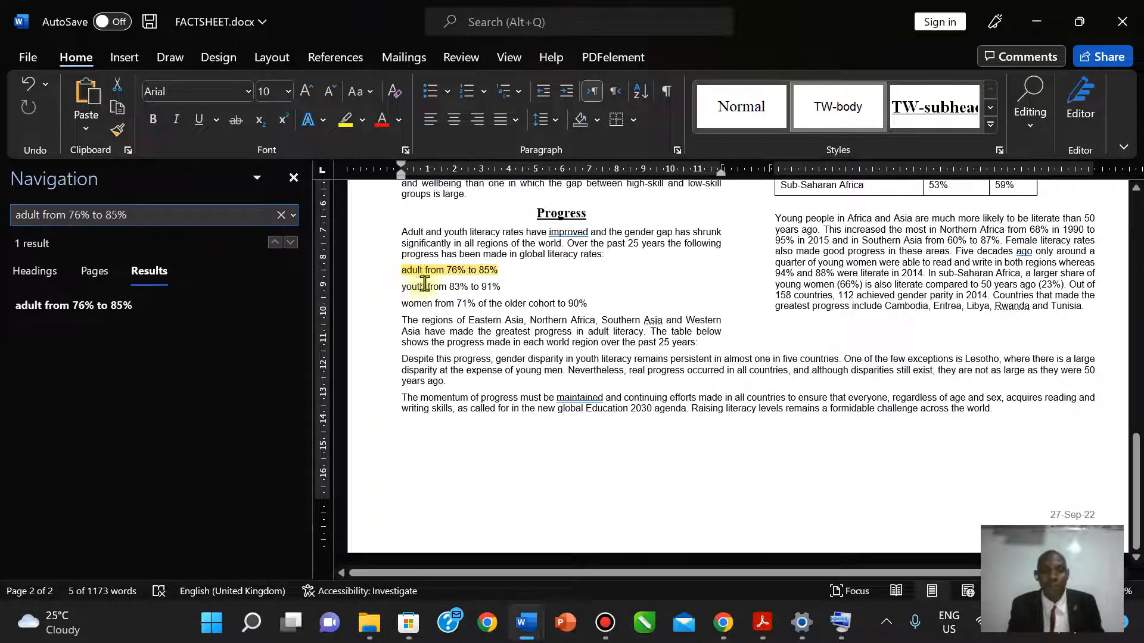
pyautogui.click(763, 623)
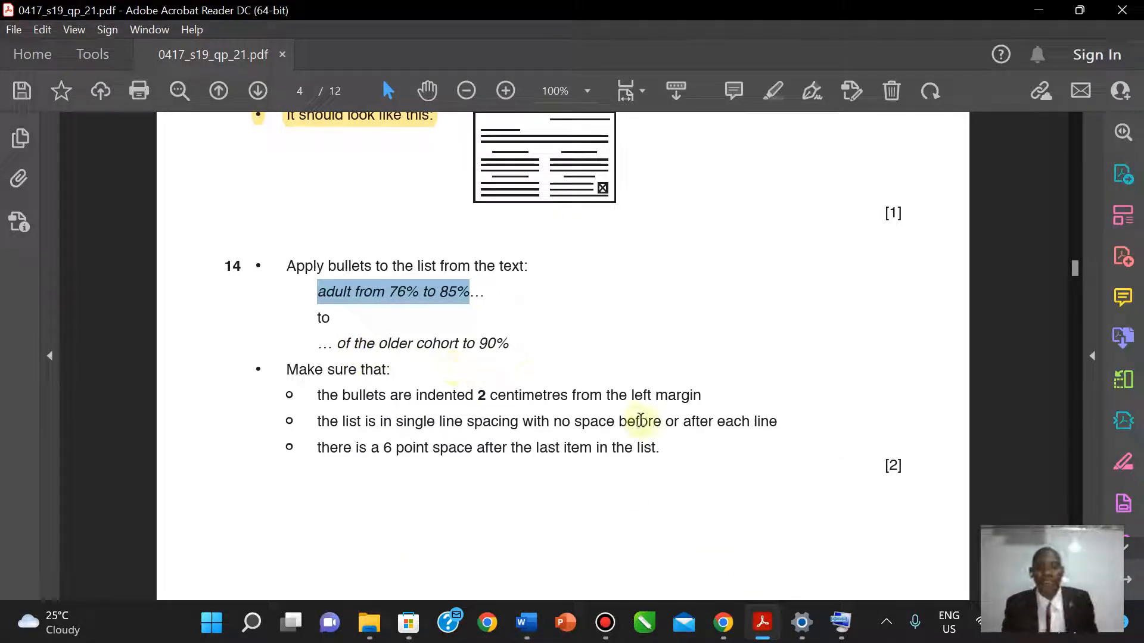
pyautogui.click(764, 633)
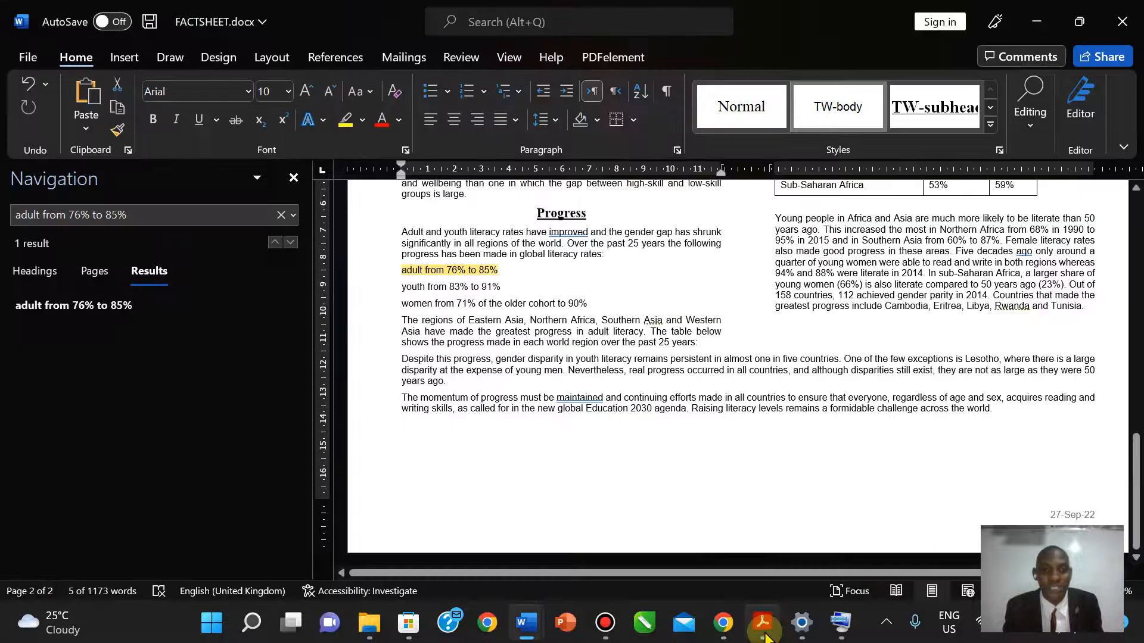
pyautogui.click(402, 271)
pyautogui.moveTo(402, 270); pyautogui.dragTo(592, 304)
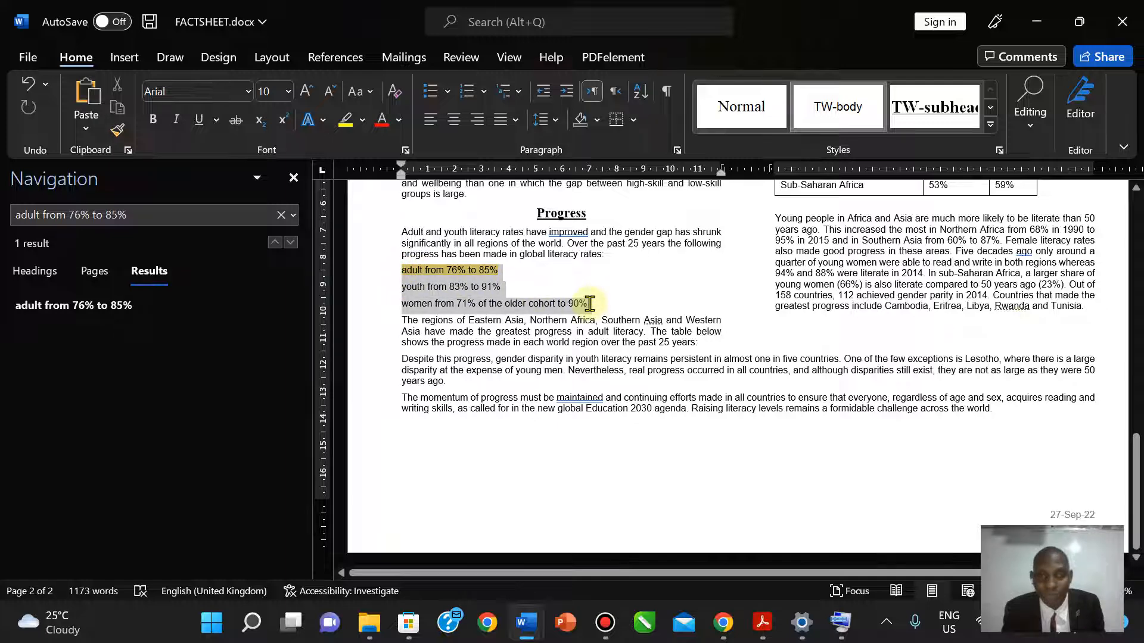
pyautogui.click(762, 623)
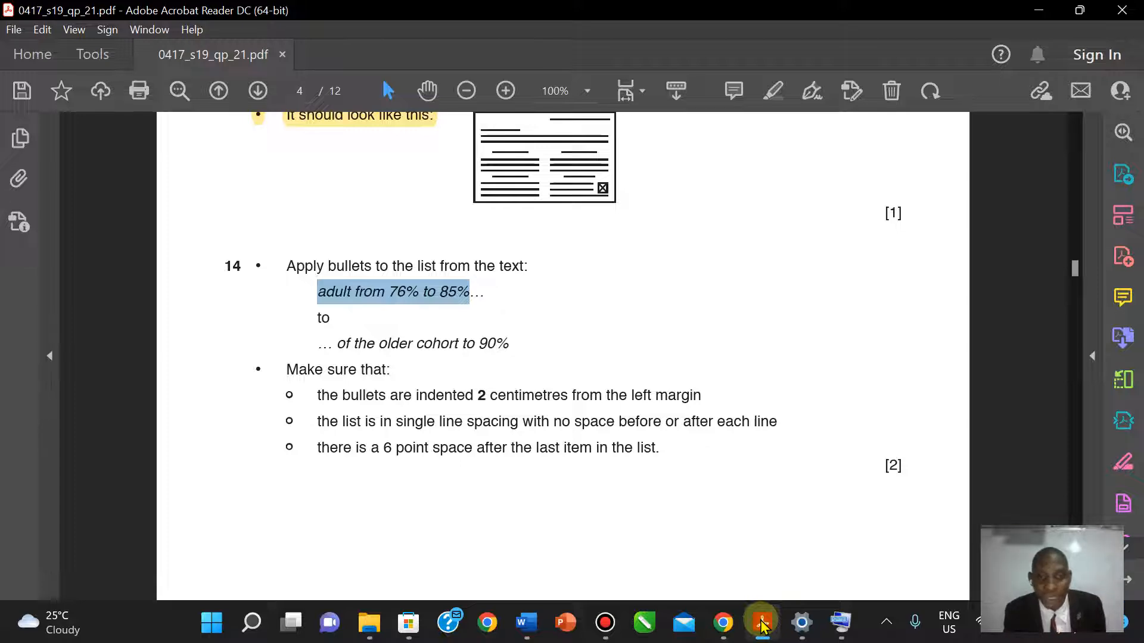
# - Apply square bullets to the three literacy-rate lines under Progress
pyautogui.click(761, 624)
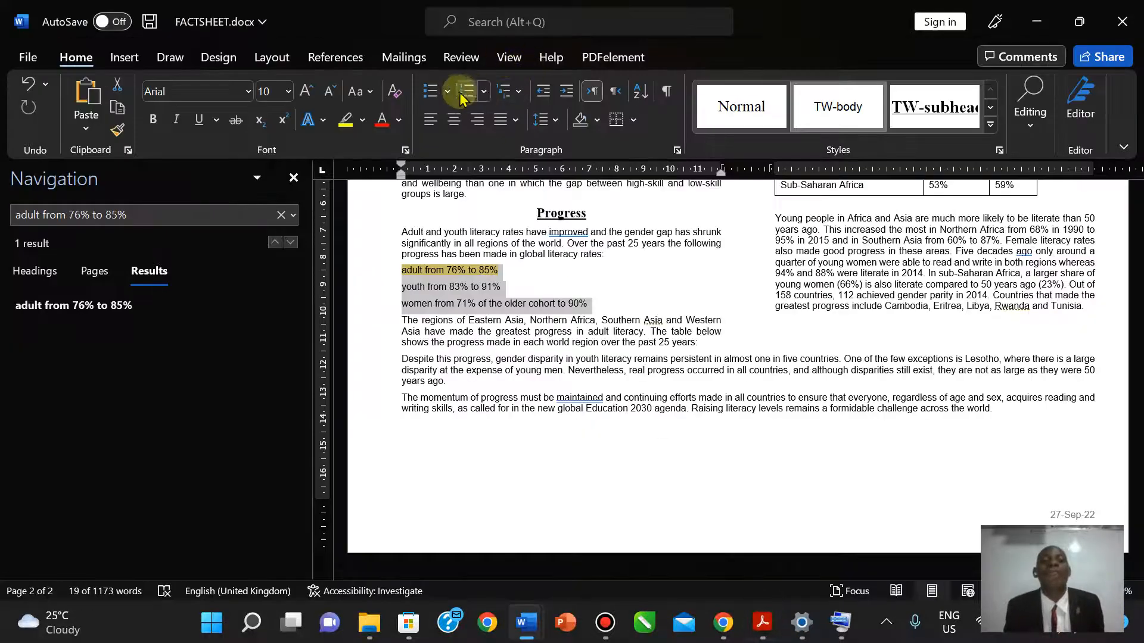
pyautogui.click(448, 92)
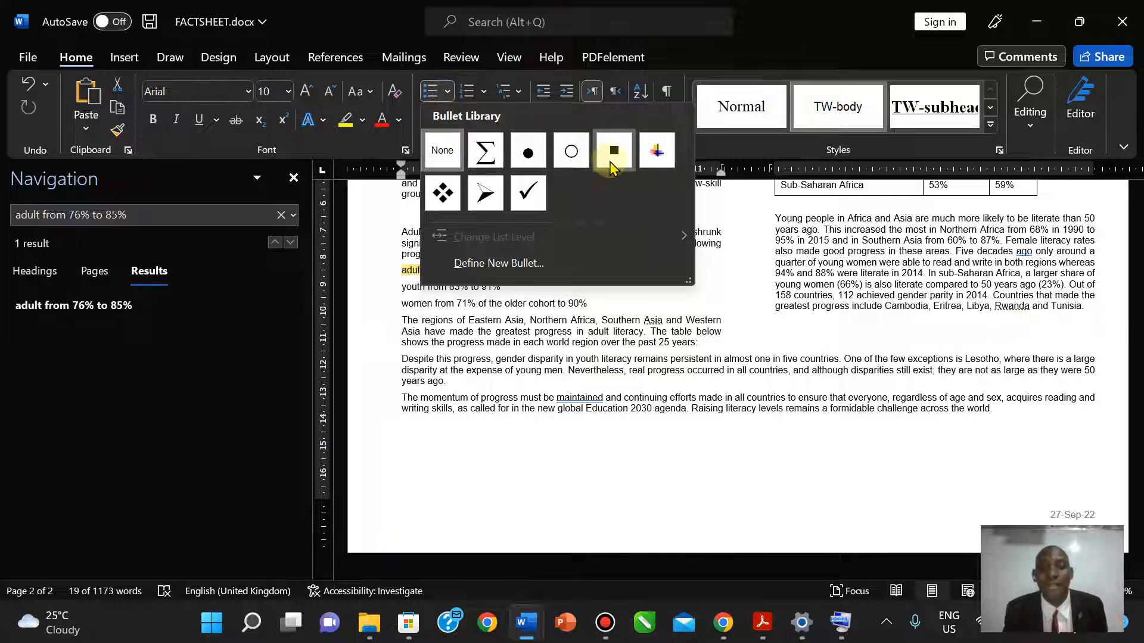
pyautogui.press('Escape')
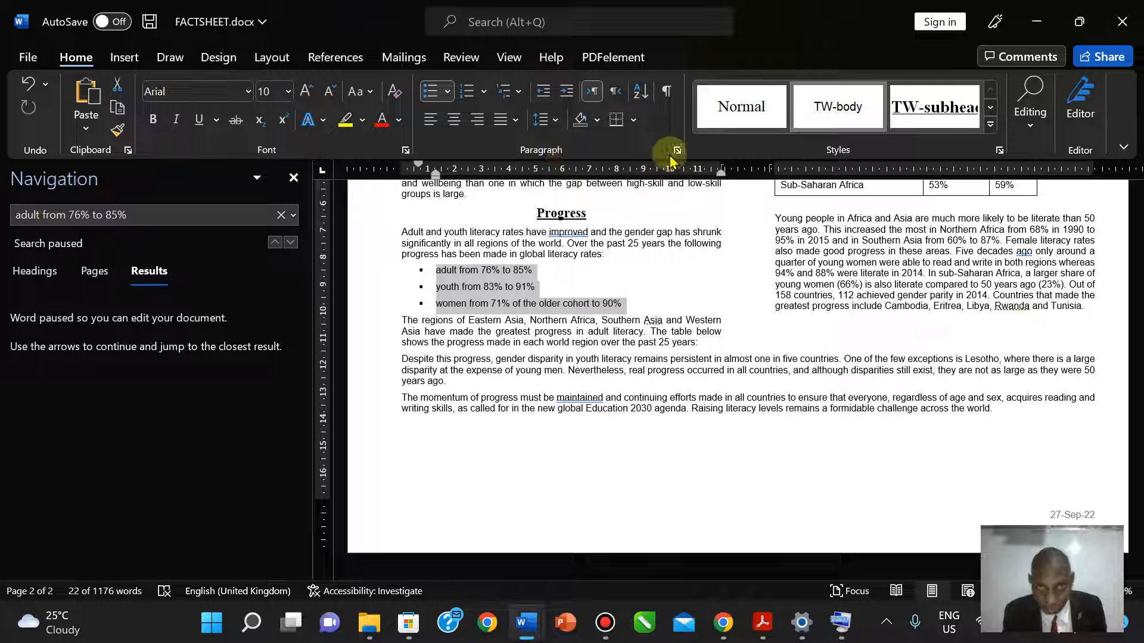
pyautogui.click(756, 622)
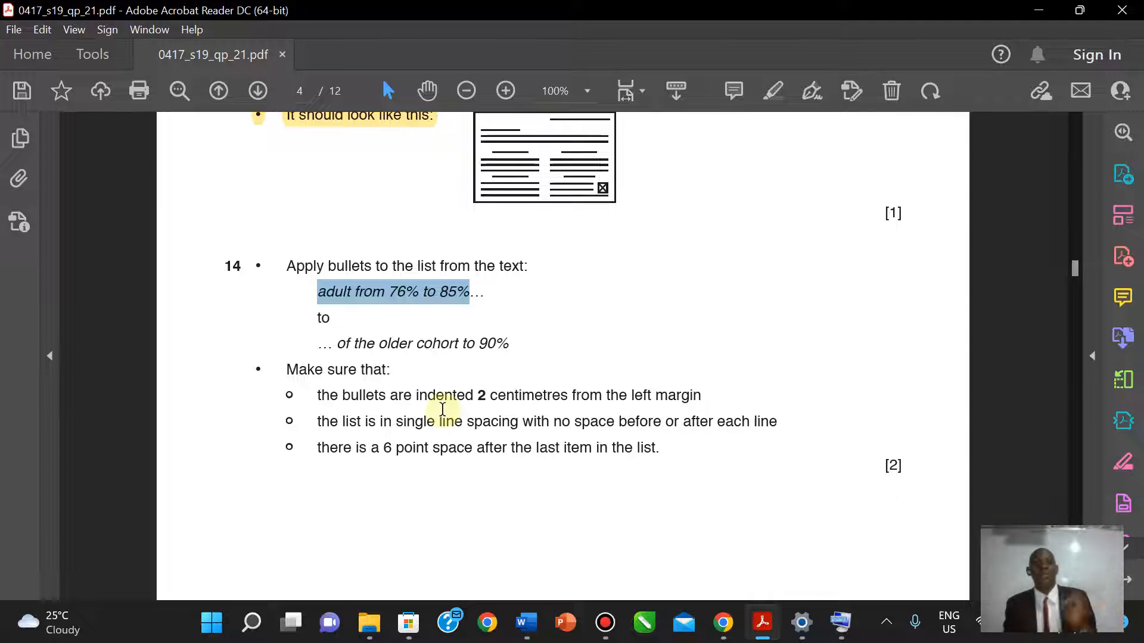
# - Raise the bullet list's Before text indent to 2 cm in the Paragraph dialog
pyautogui.click(756, 626)
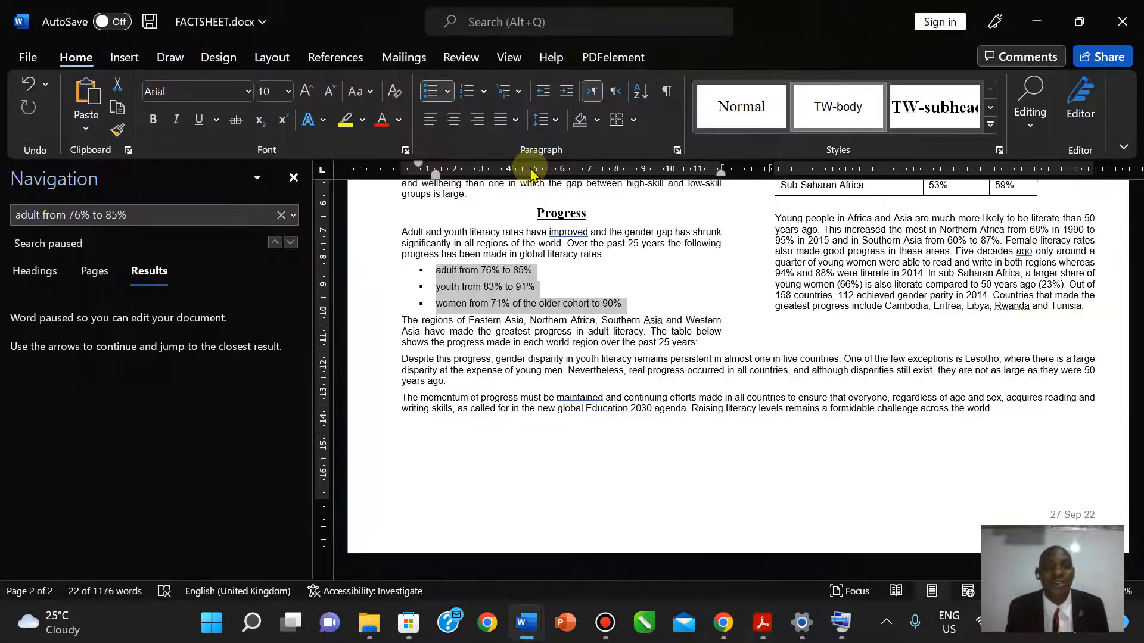
pyautogui.click(676, 150)
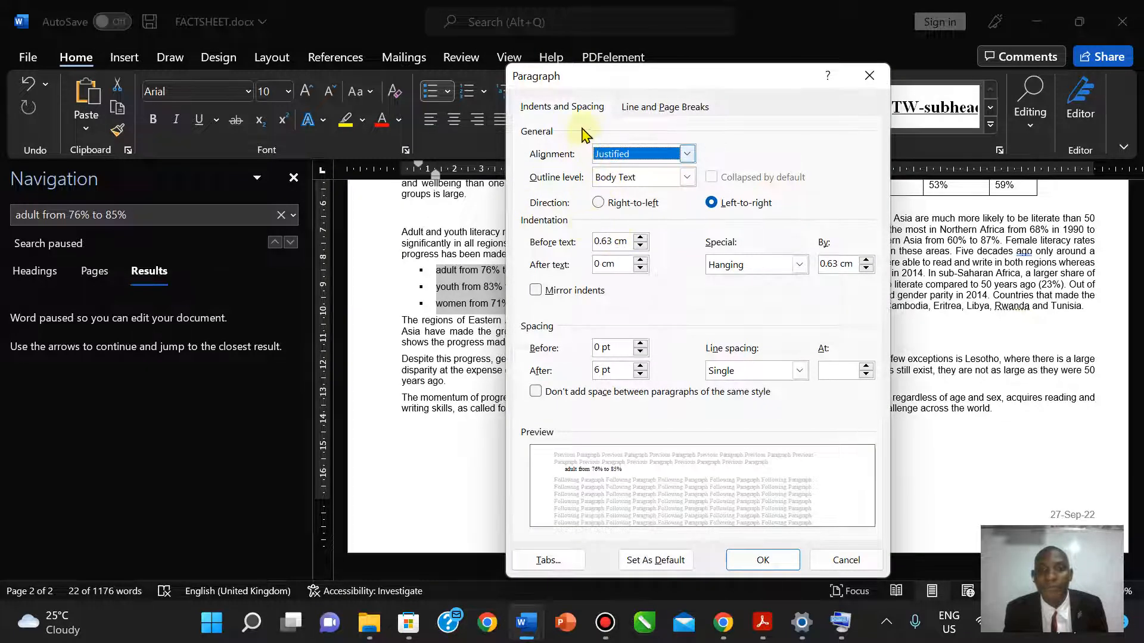
pyautogui.click(868, 78)
pyautogui.click(448, 92)
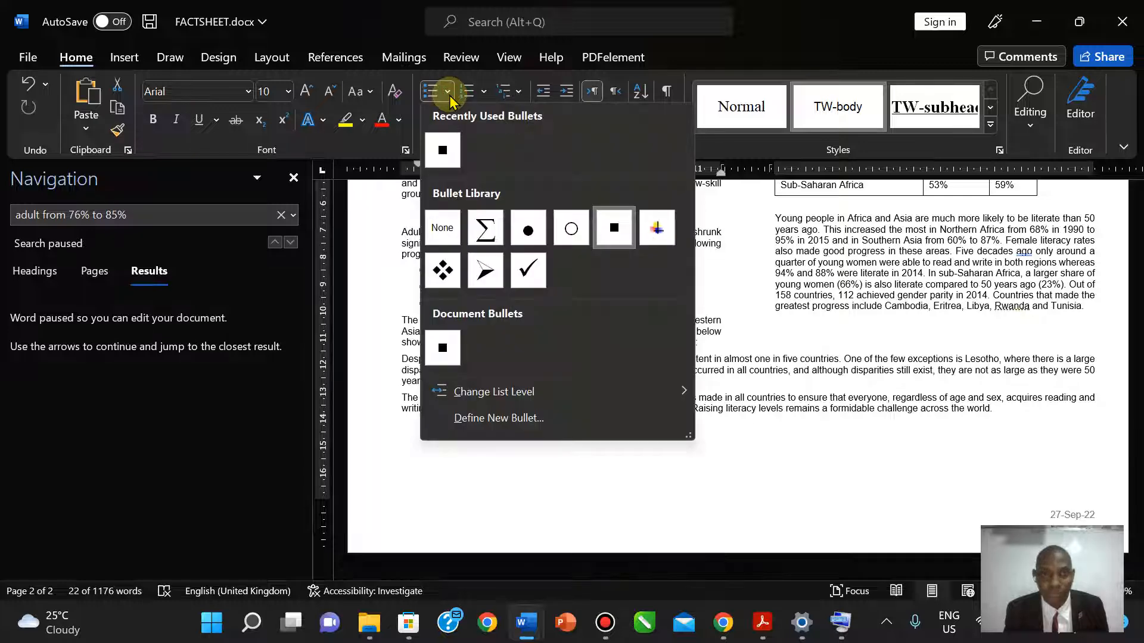
pyautogui.click(740, 295)
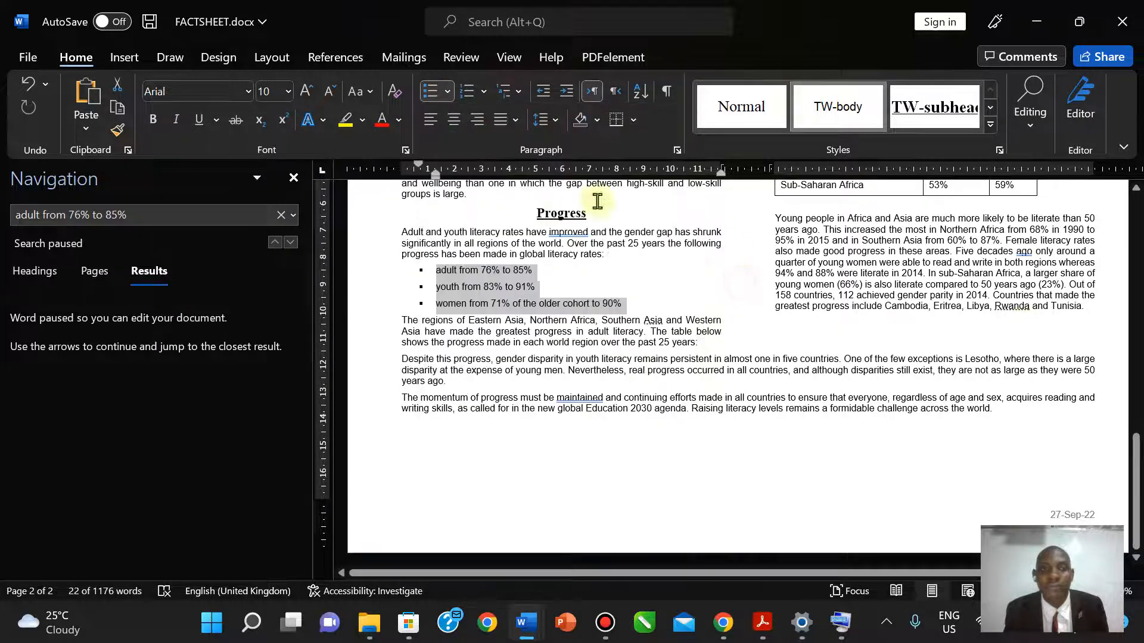
pyautogui.click(676, 150)
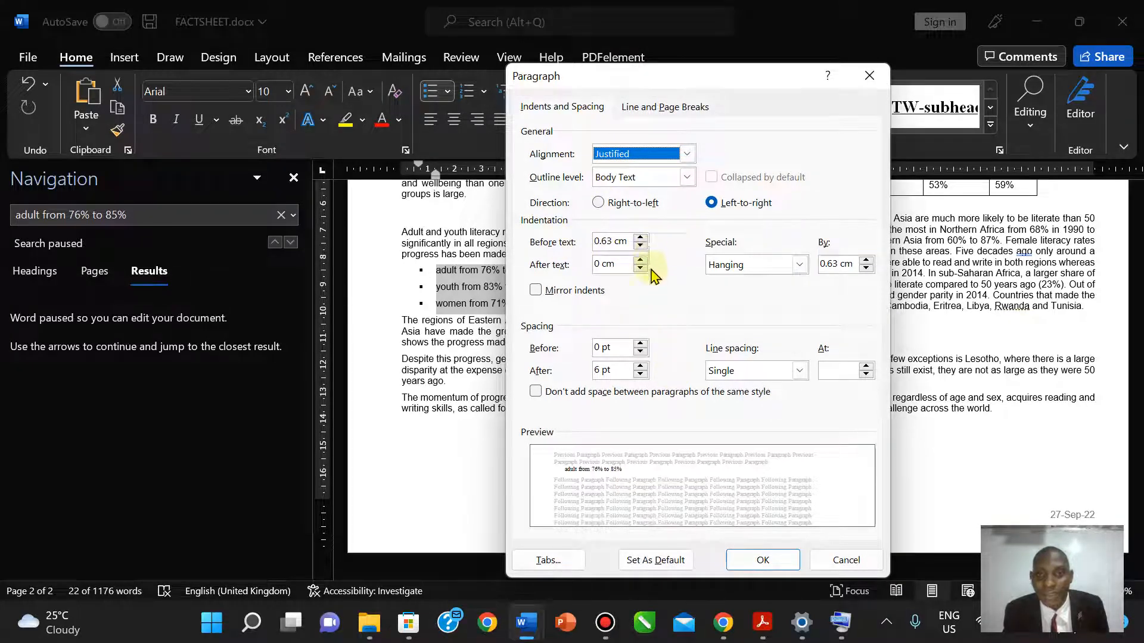
pyautogui.click(763, 623)
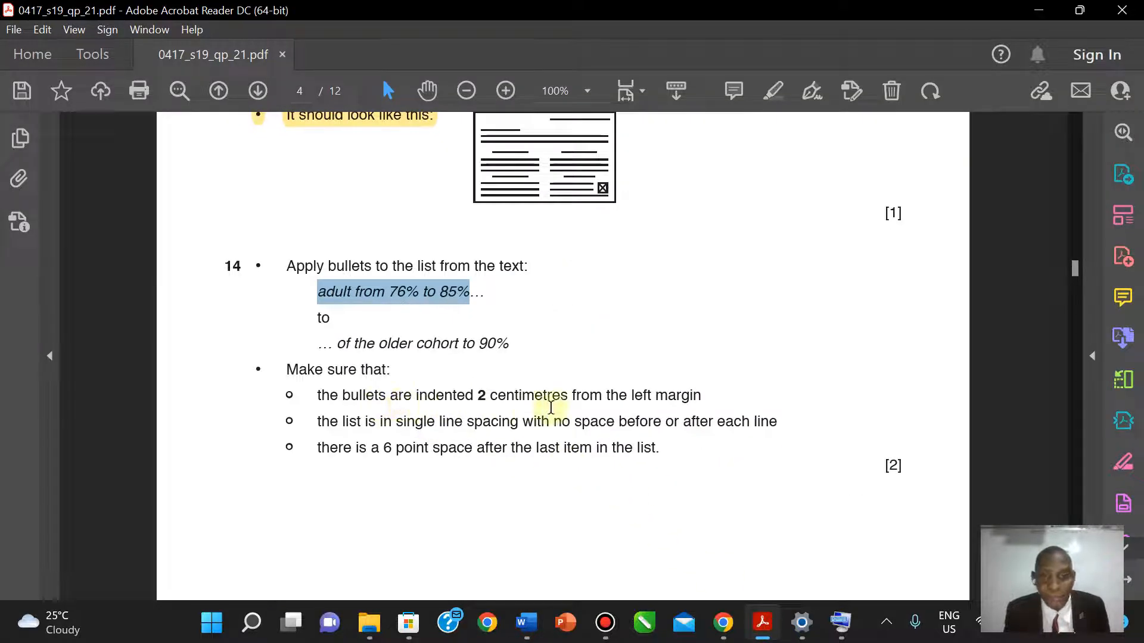
pyautogui.click(762, 623)
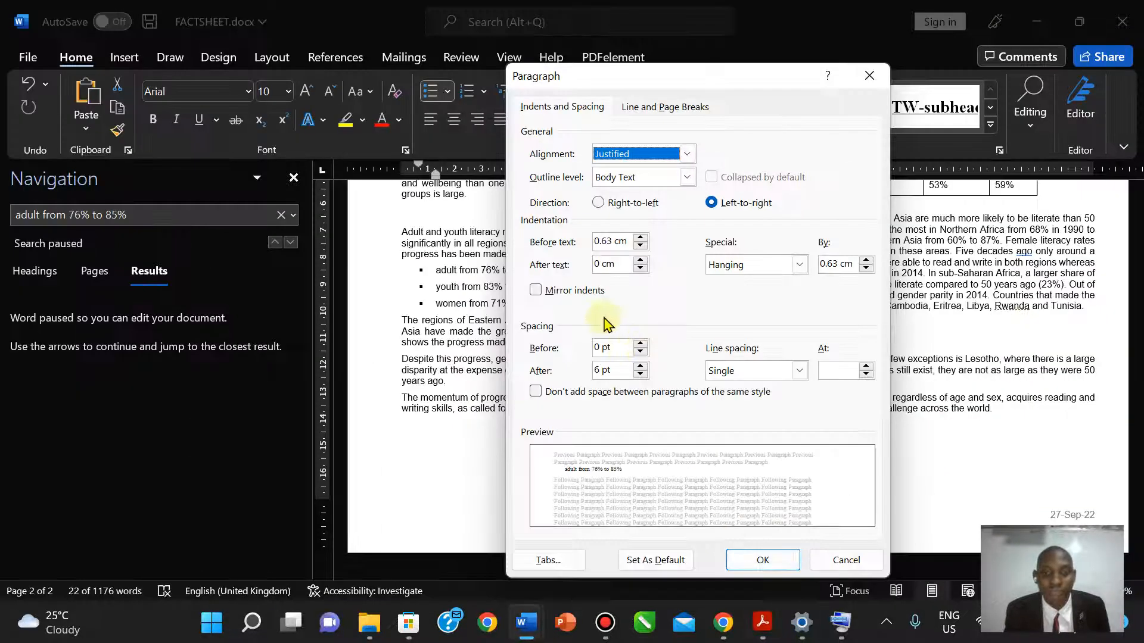
pyautogui.click(642, 239)
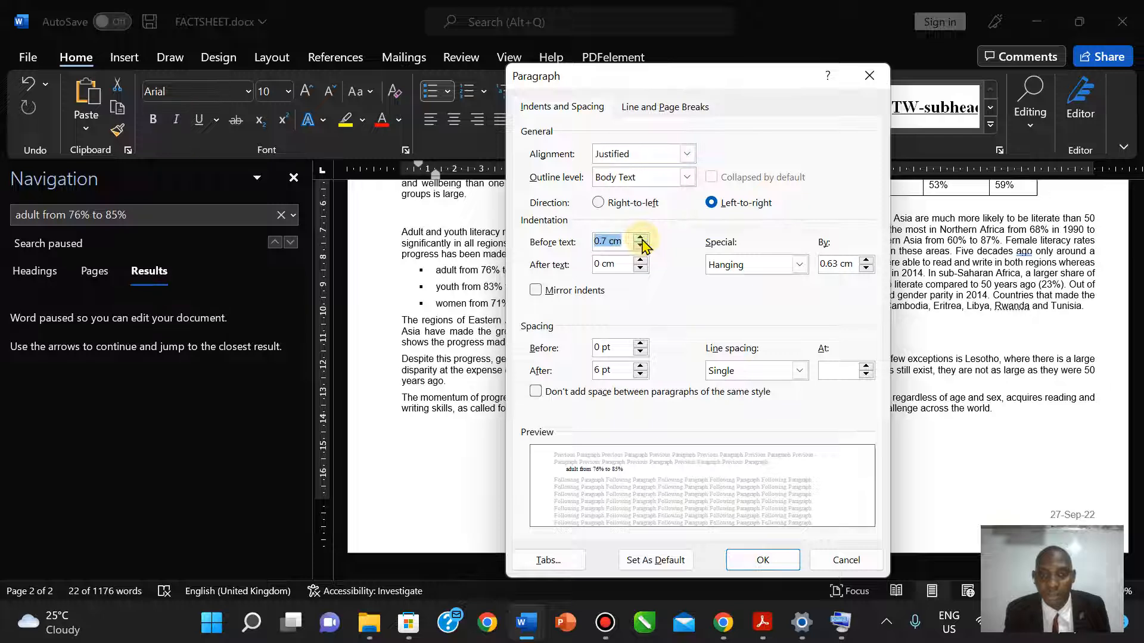
pyautogui.click(641, 238)
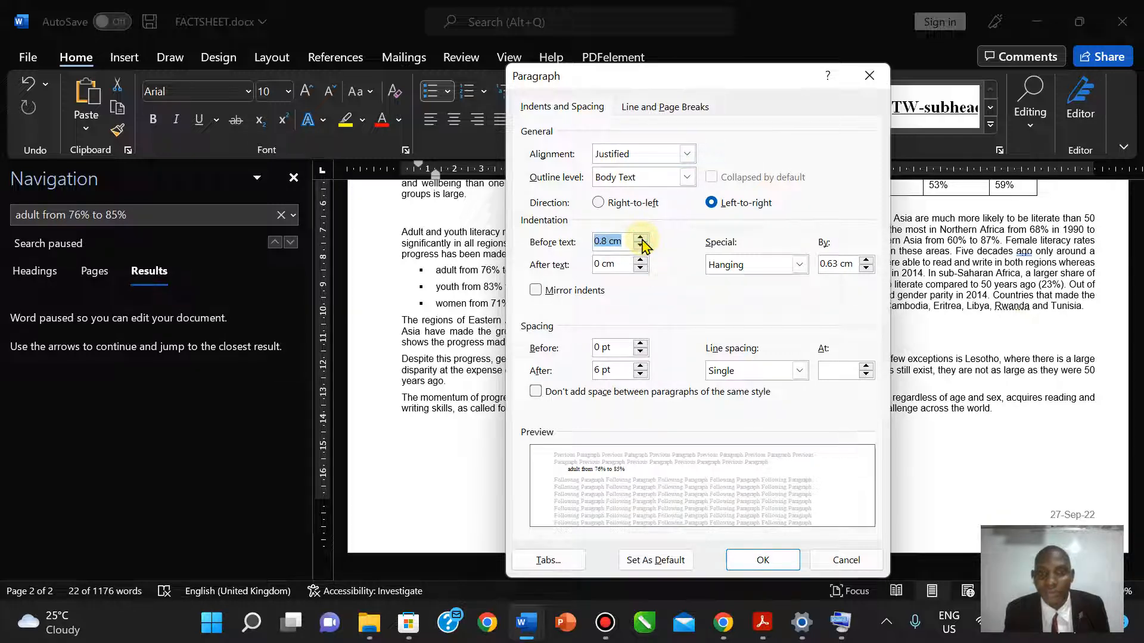
pyautogui.doubleClick(641, 238)
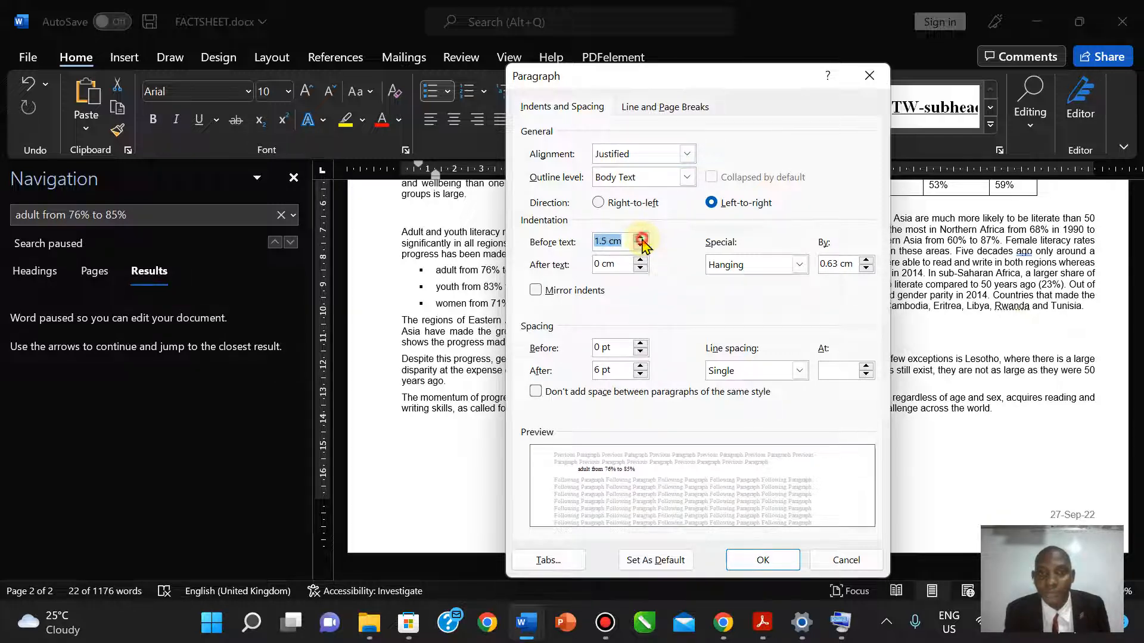
pyautogui.doubleClick(641, 239)
pyautogui.click(641, 238)
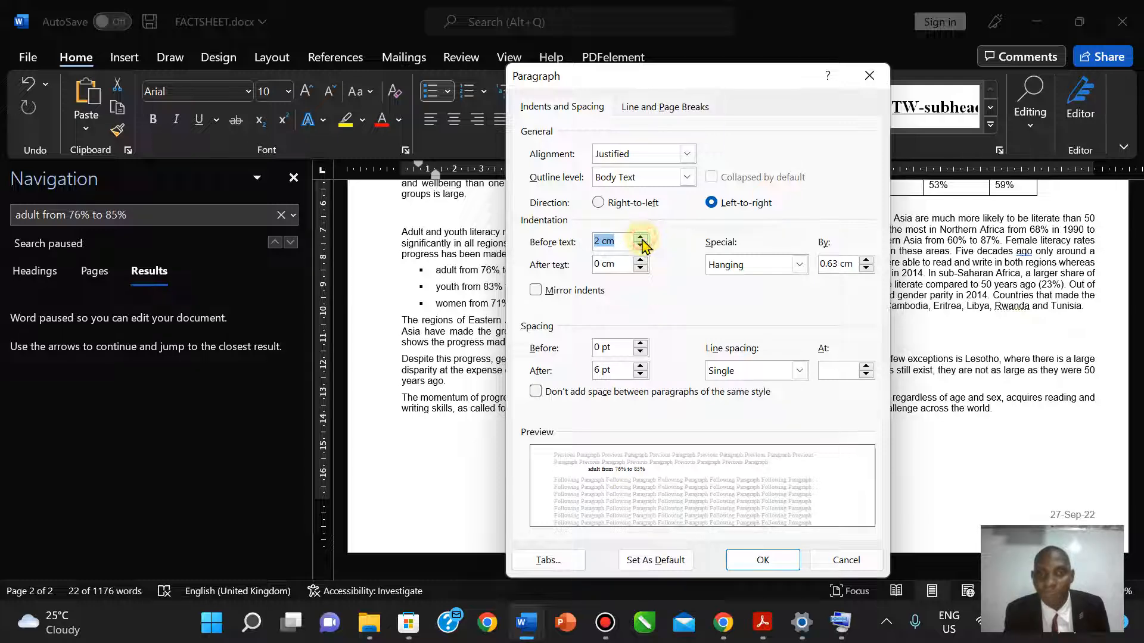
# - Set 0 pt spacing after the list items and confirm the paragraph settings
pyautogui.click(763, 623)
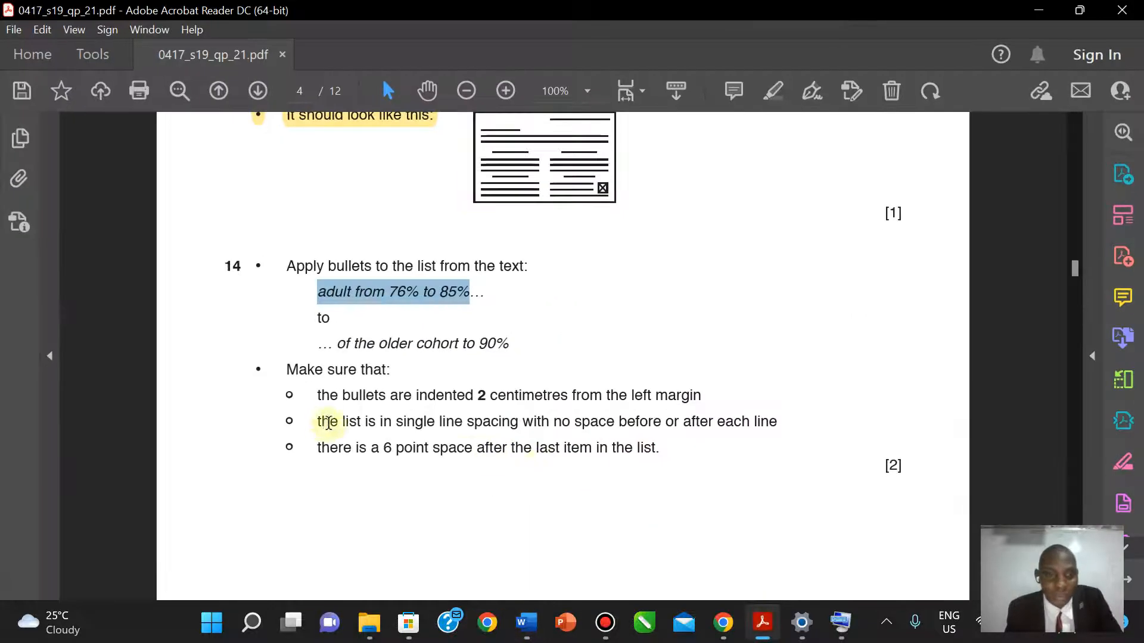
pyautogui.click(763, 622)
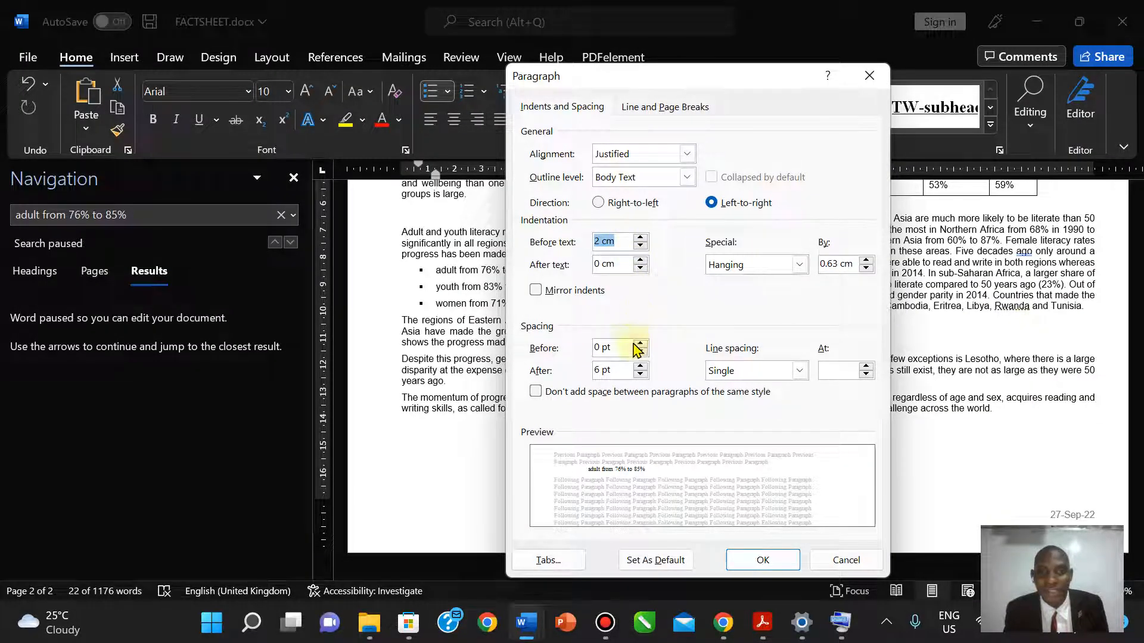
pyautogui.click(763, 624)
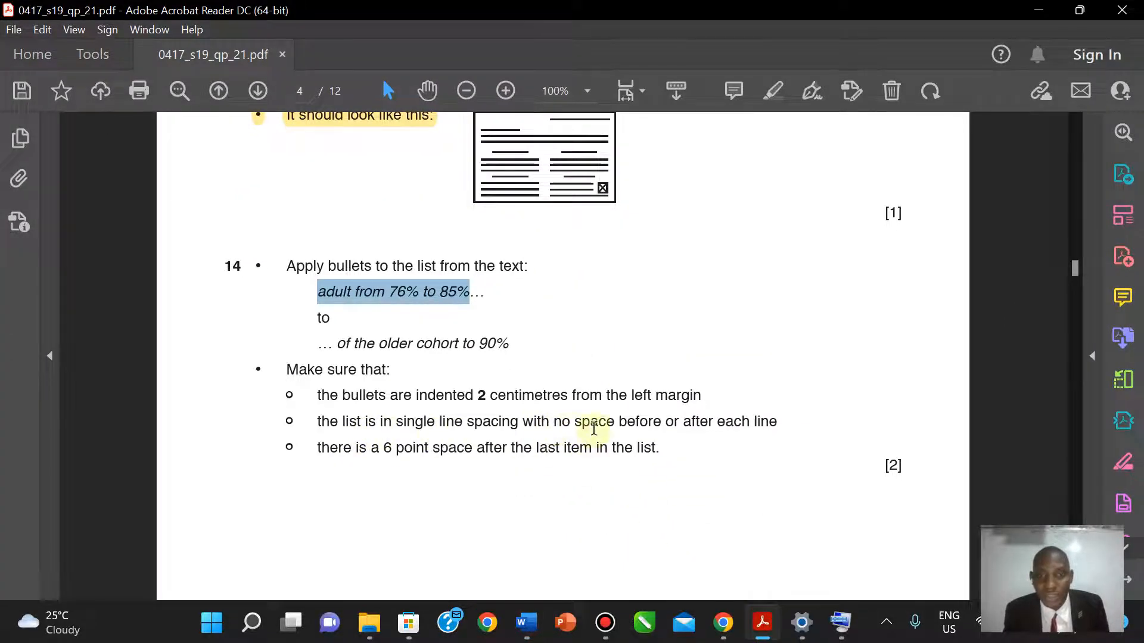
pyautogui.click(762, 630)
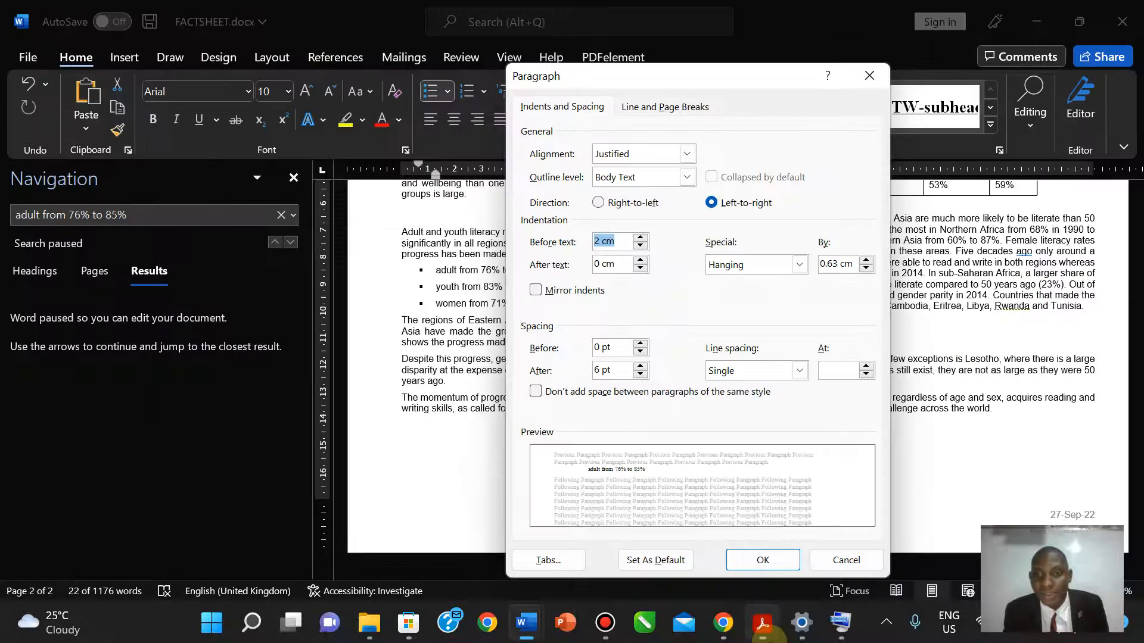
pyautogui.click(640, 374)
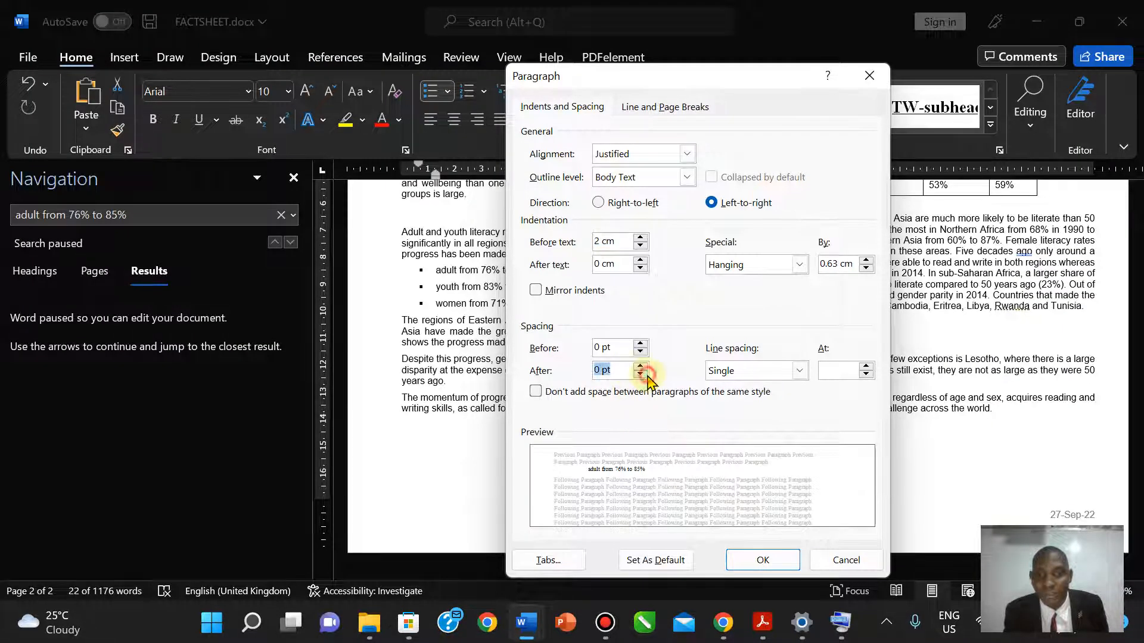
pyautogui.click(767, 636)
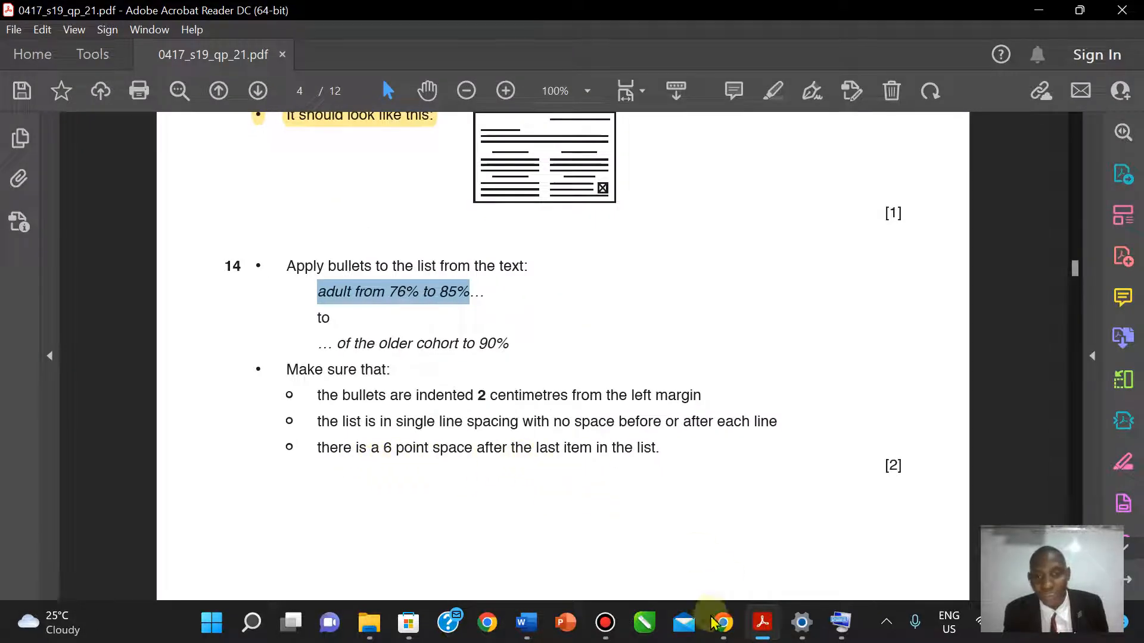
pyautogui.click(761, 633)
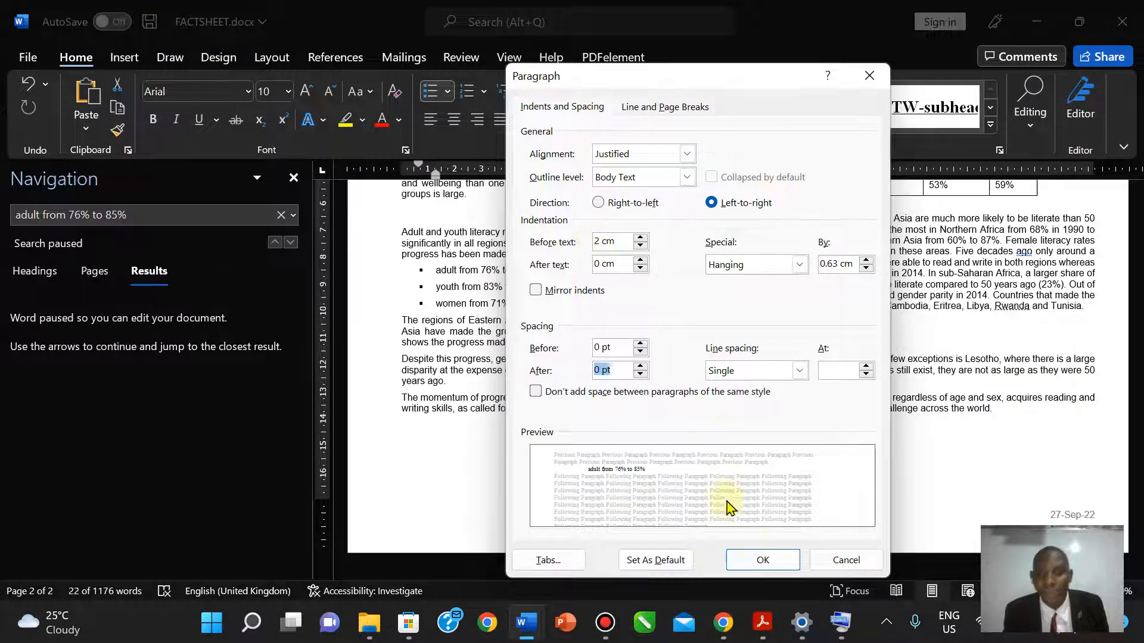
pyautogui.click(756, 559)
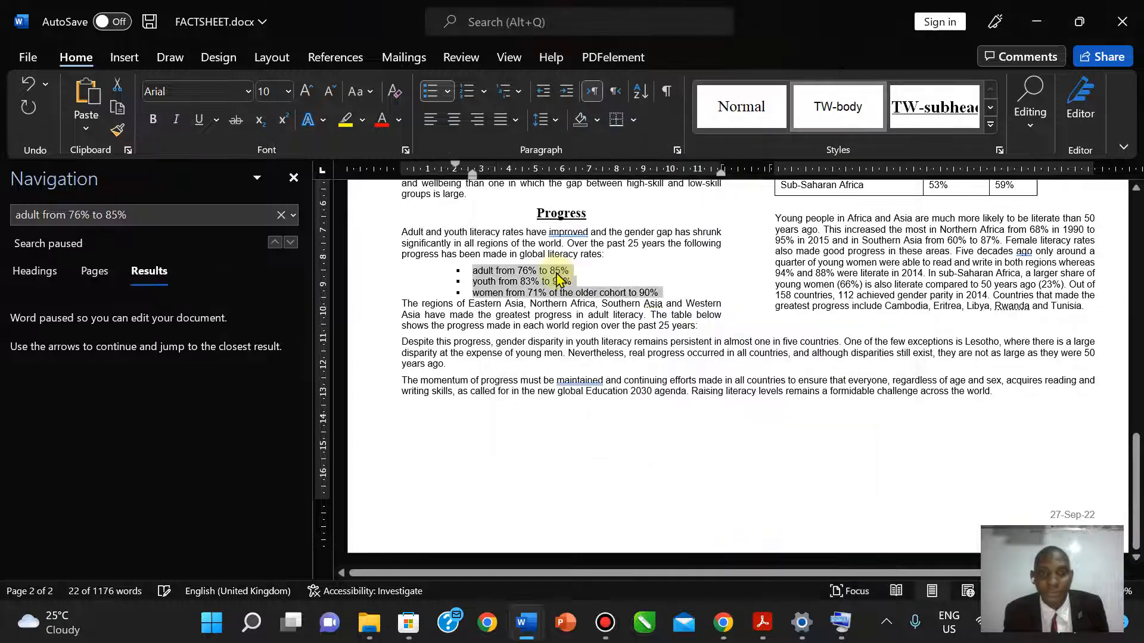
# - Give the last bullet line, about women, 6 pt spacing after it
pyautogui.click(476, 293)
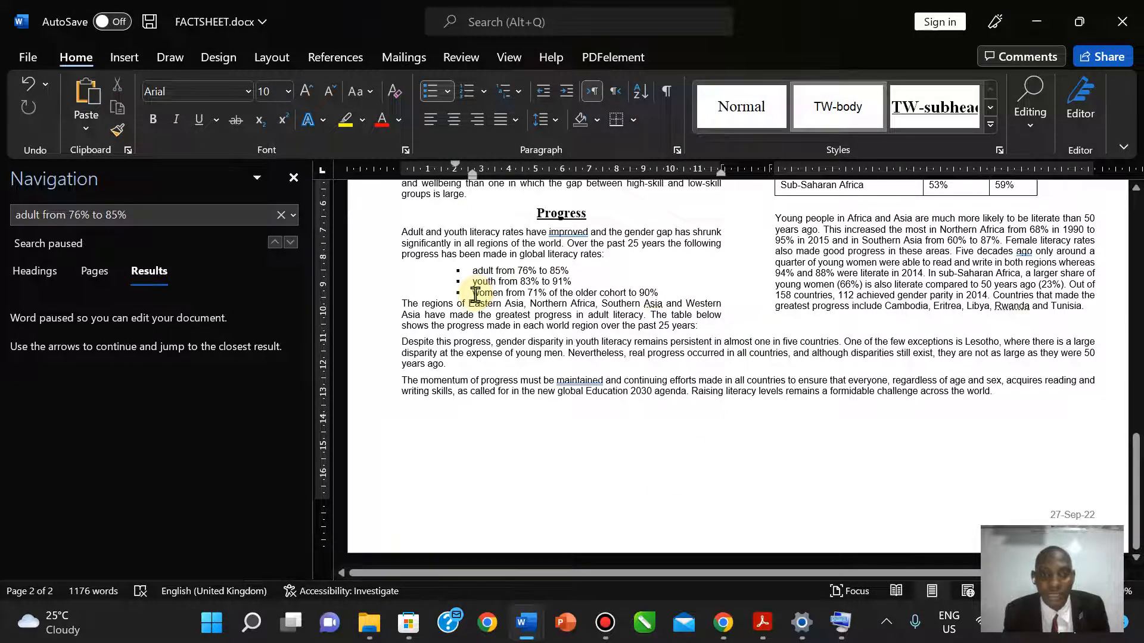
pyautogui.moveTo(475, 293); pyautogui.dragTo(659, 290)
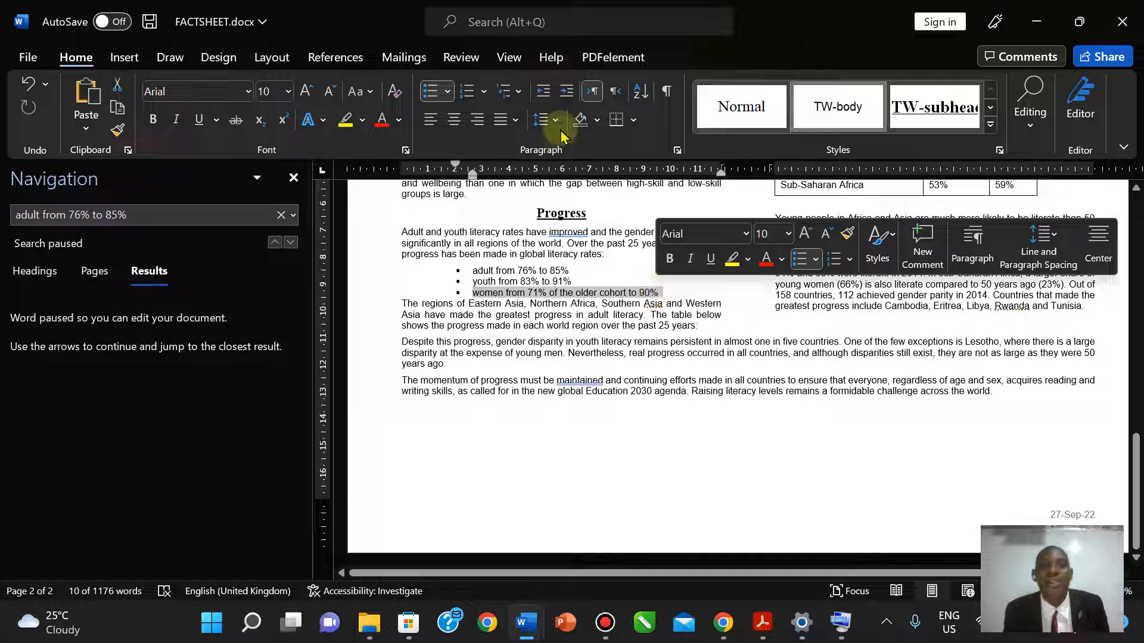
pyautogui.click(678, 151)
pyautogui.click(642, 376)
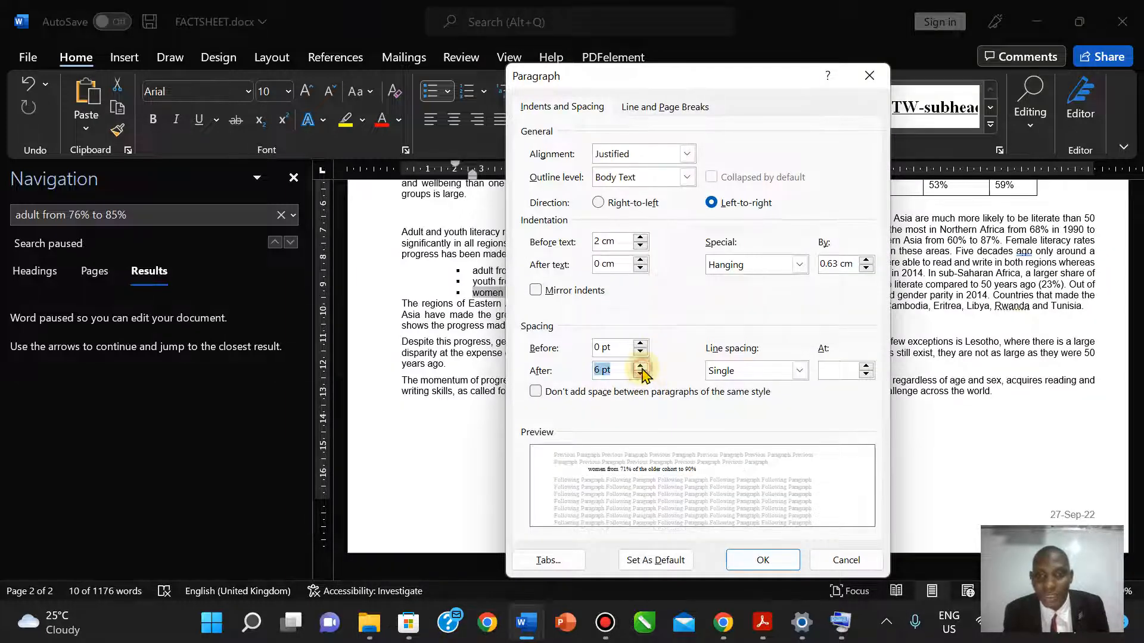
pyautogui.click(757, 559)
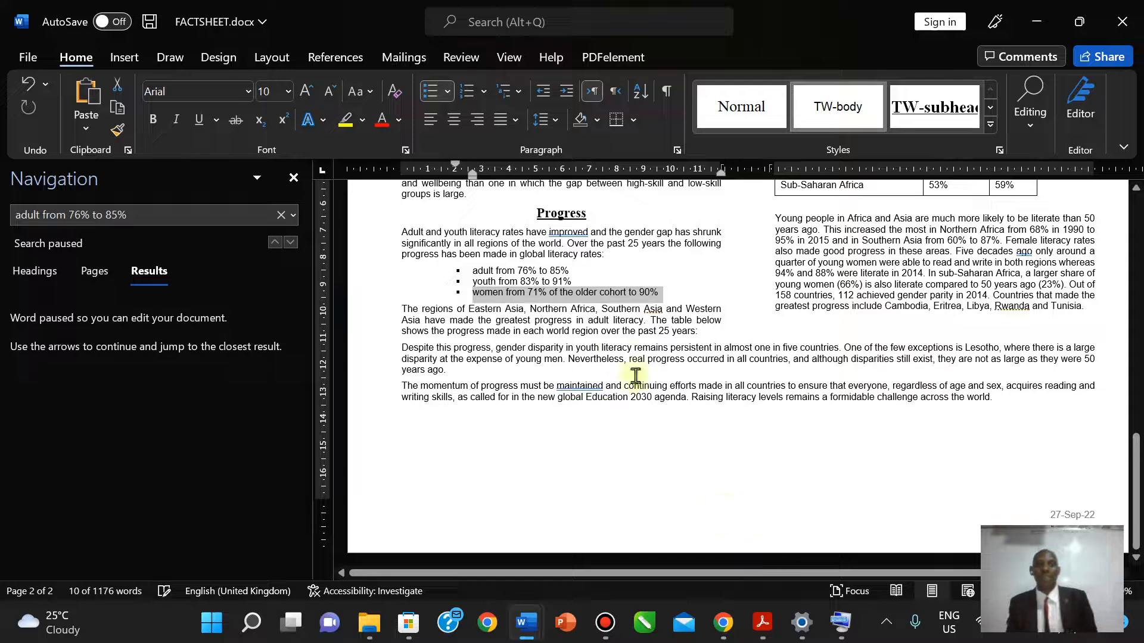
pyautogui.click(602, 332)
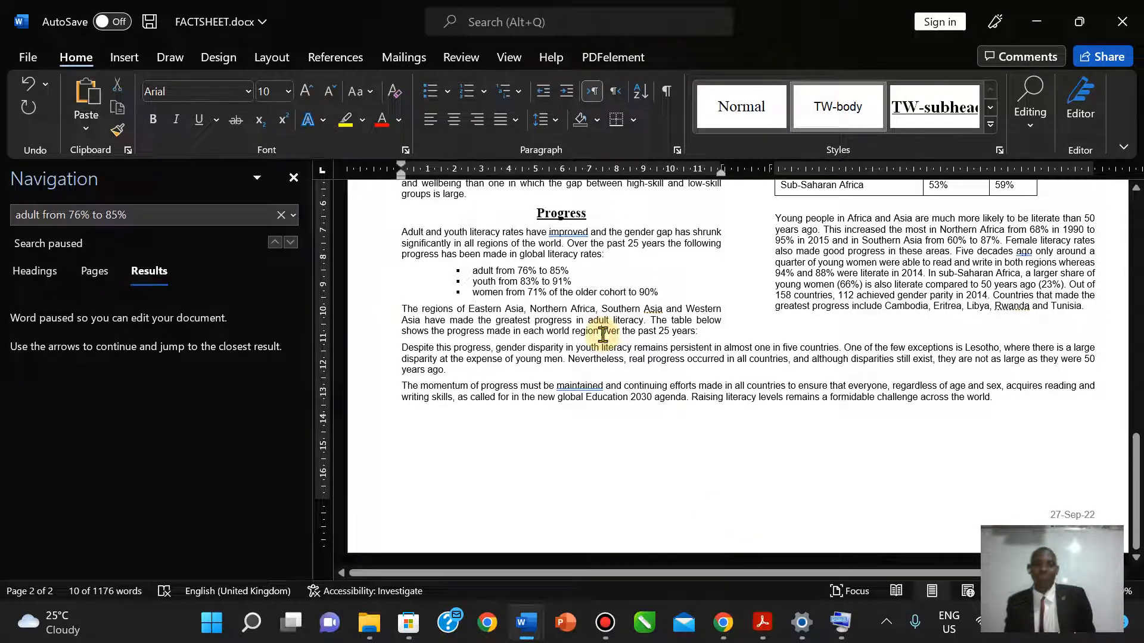
pyautogui.click(764, 621)
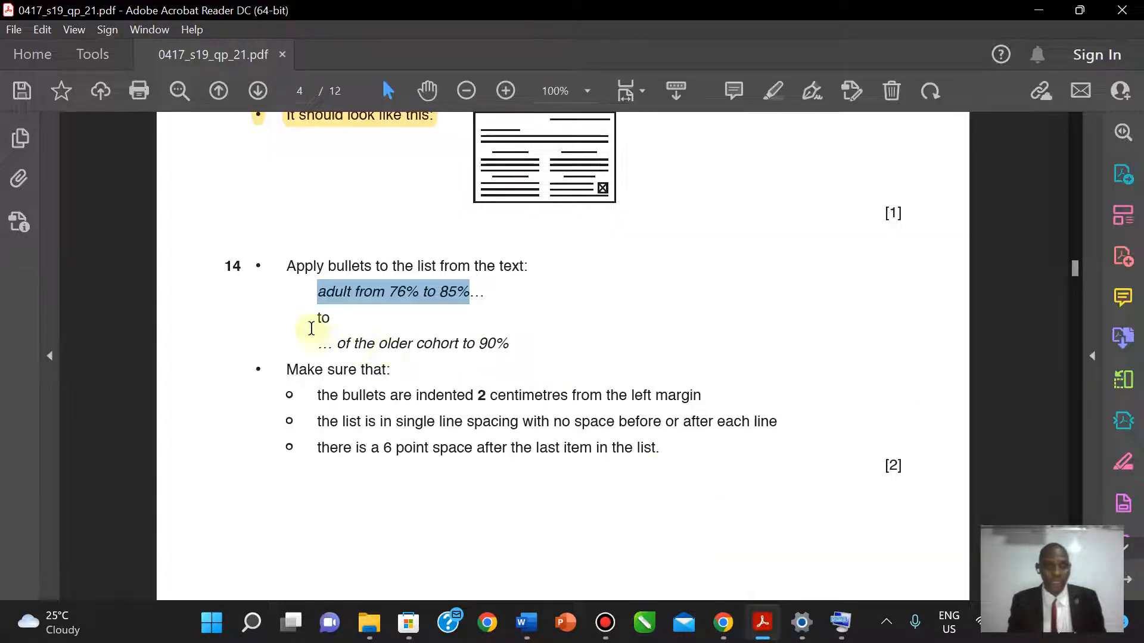
# - Mark question 14 done with a yellow highlight and scroll to question 15's literacy table
pyautogui.moveTo(290, 262); pyautogui.dragTo(666, 448)
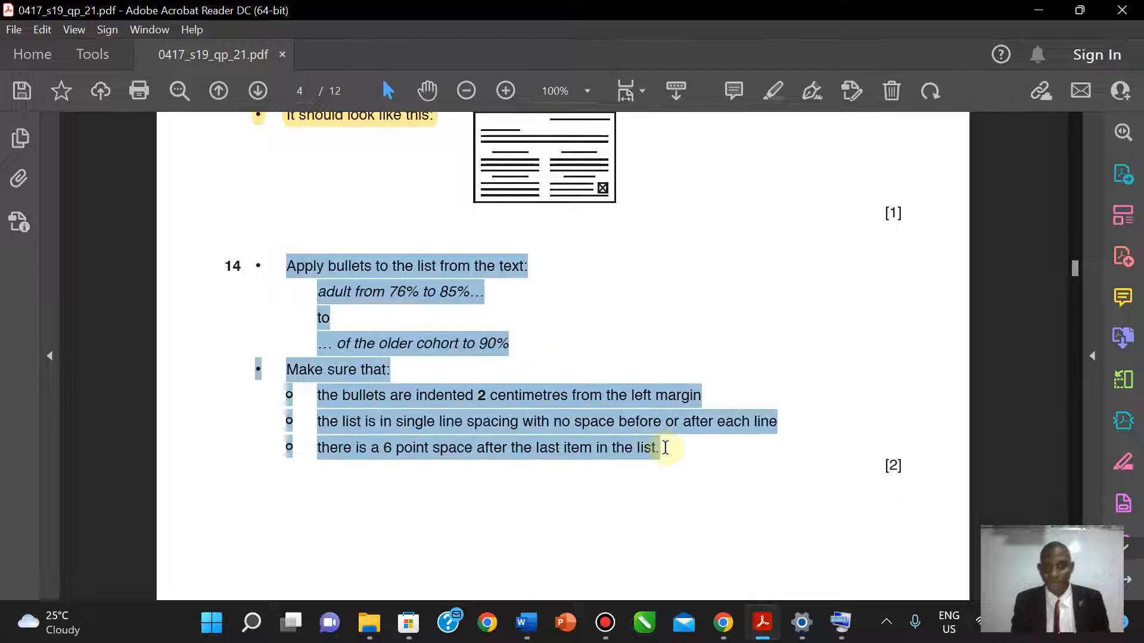
pyautogui.click(770, 90)
pyautogui.scroll(-1, 1076, 494)
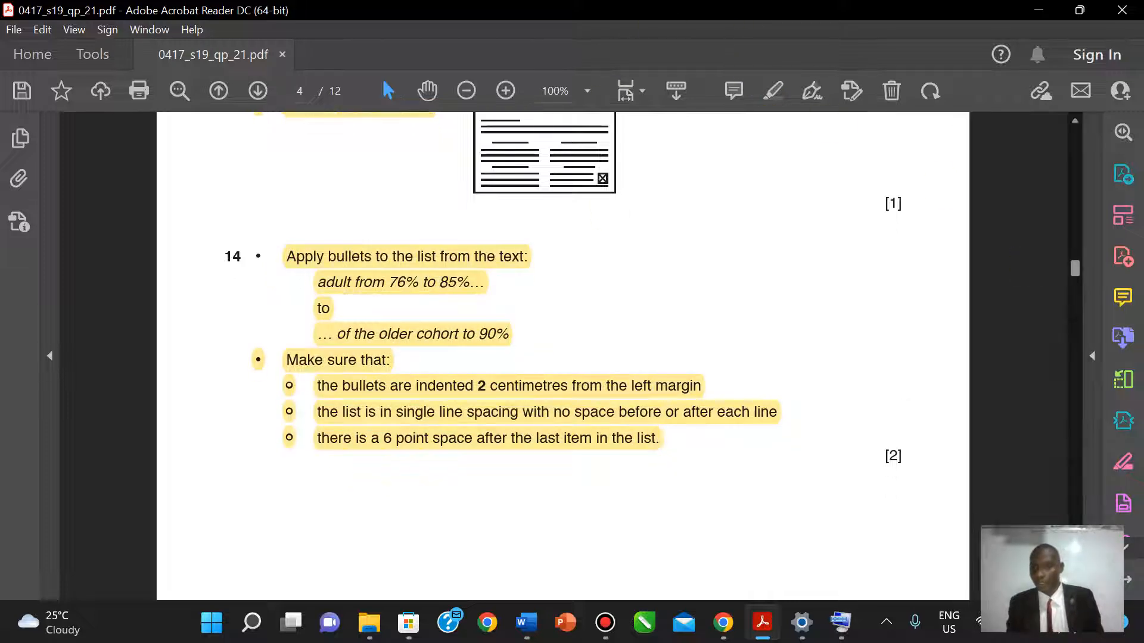
pyautogui.scroll(-10, 660, 429)
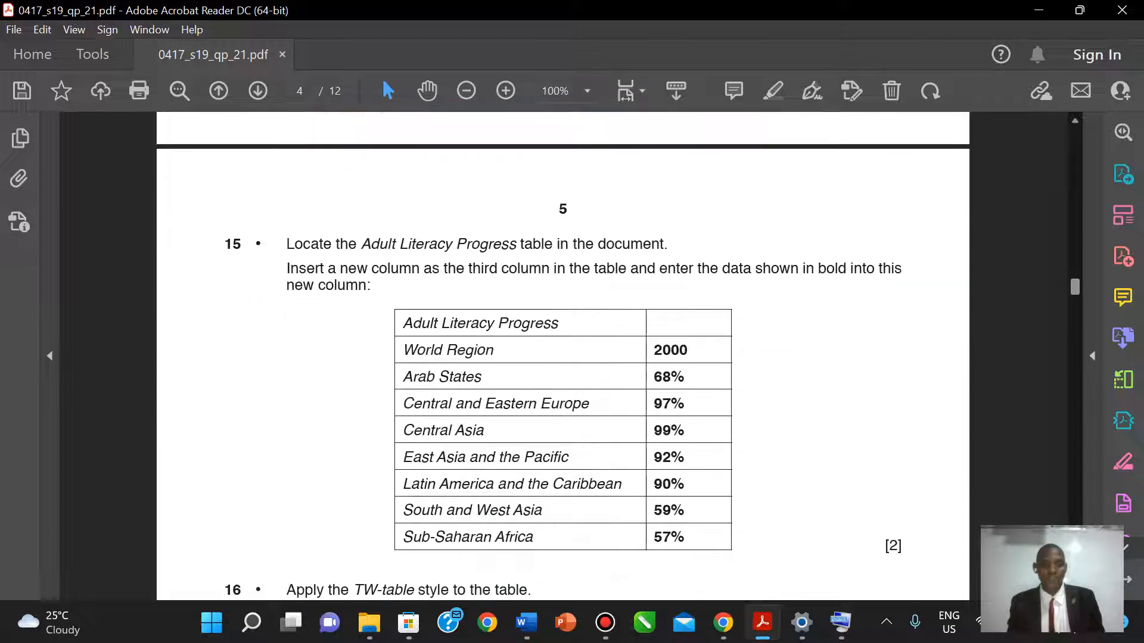
pyautogui.scroll(-1, 563, 355)
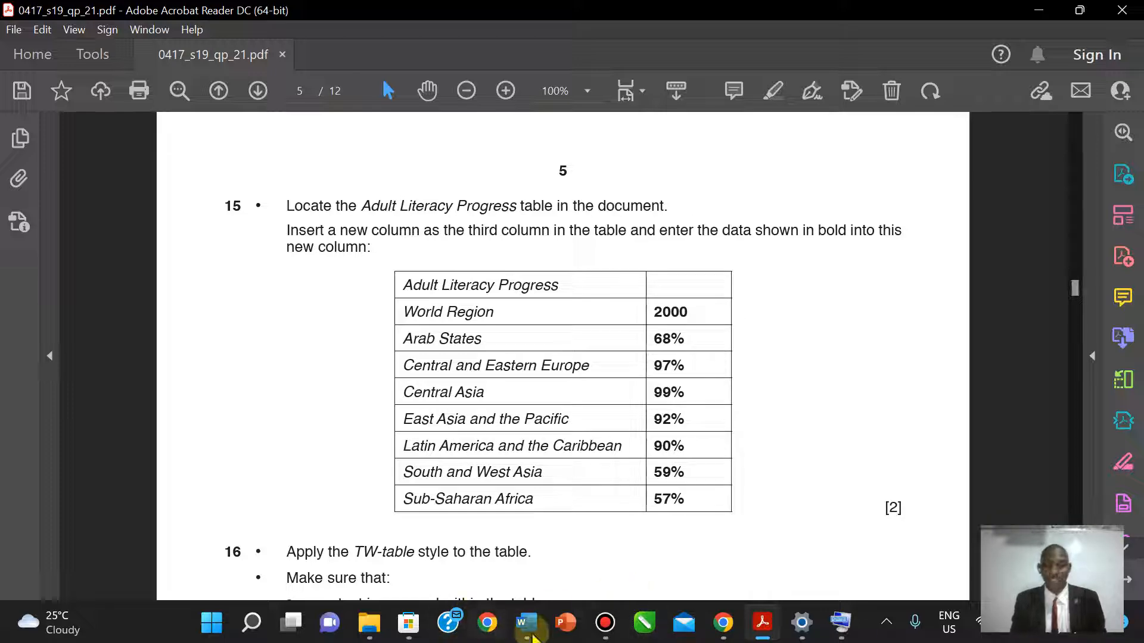
# - Close the search results pane and review the Adult Literacy Progress table against question 15
pyautogui.moveTo(526, 622)
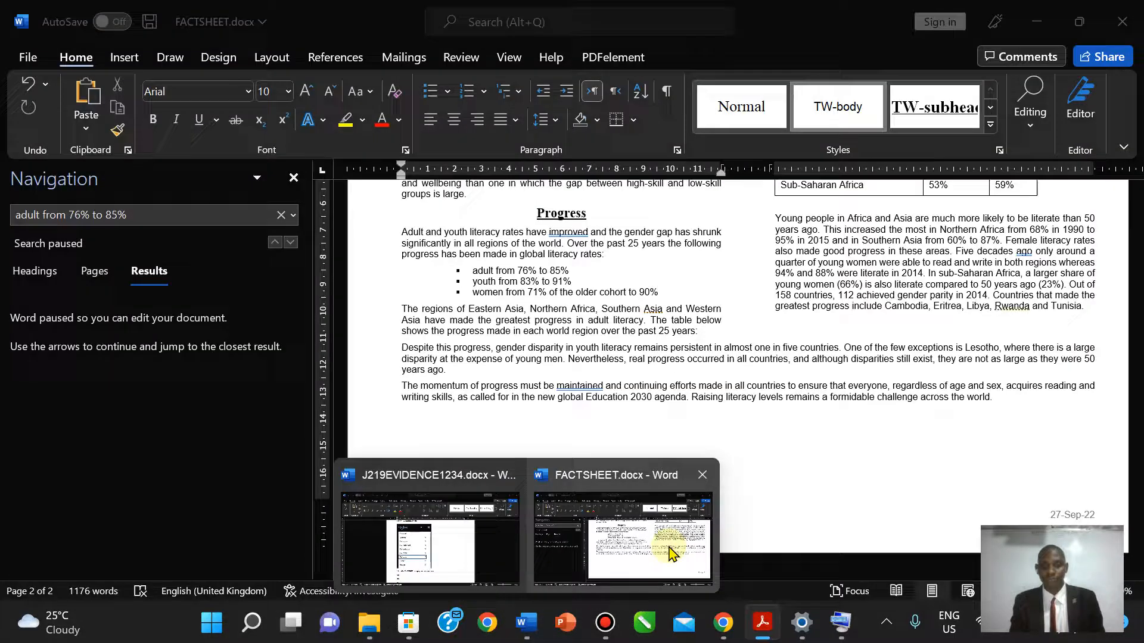
pyautogui.click(567, 557)
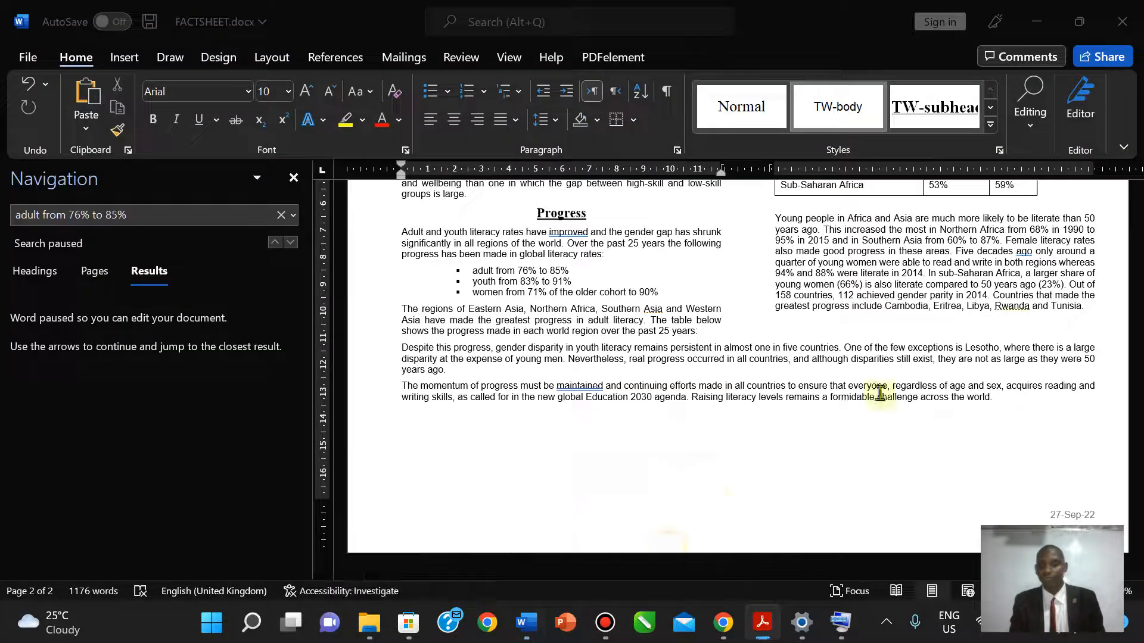
pyautogui.click(293, 177)
pyautogui.moveTo(1136, 500); pyautogui.dragTo(1138, 459)
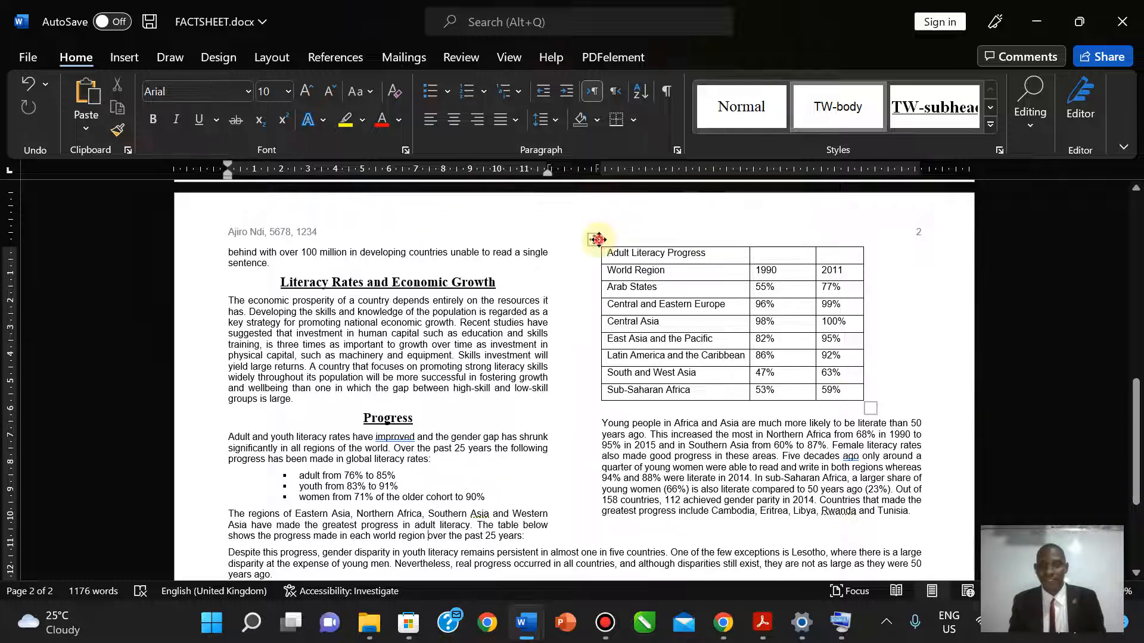
pyautogui.click(598, 239)
pyautogui.click(765, 627)
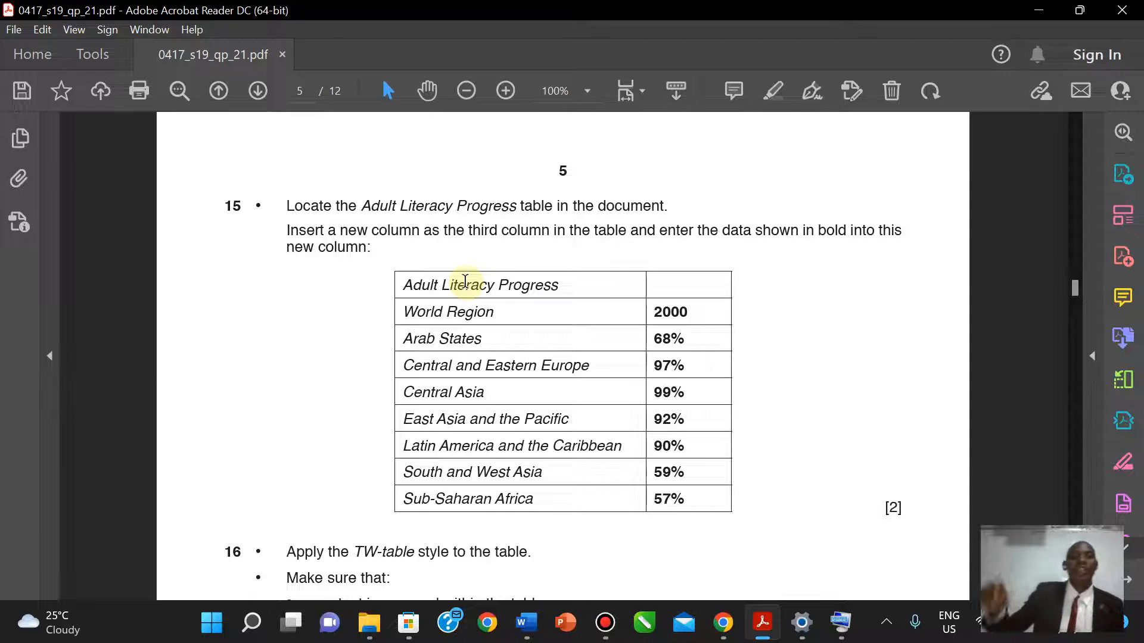
pyautogui.click(763, 623)
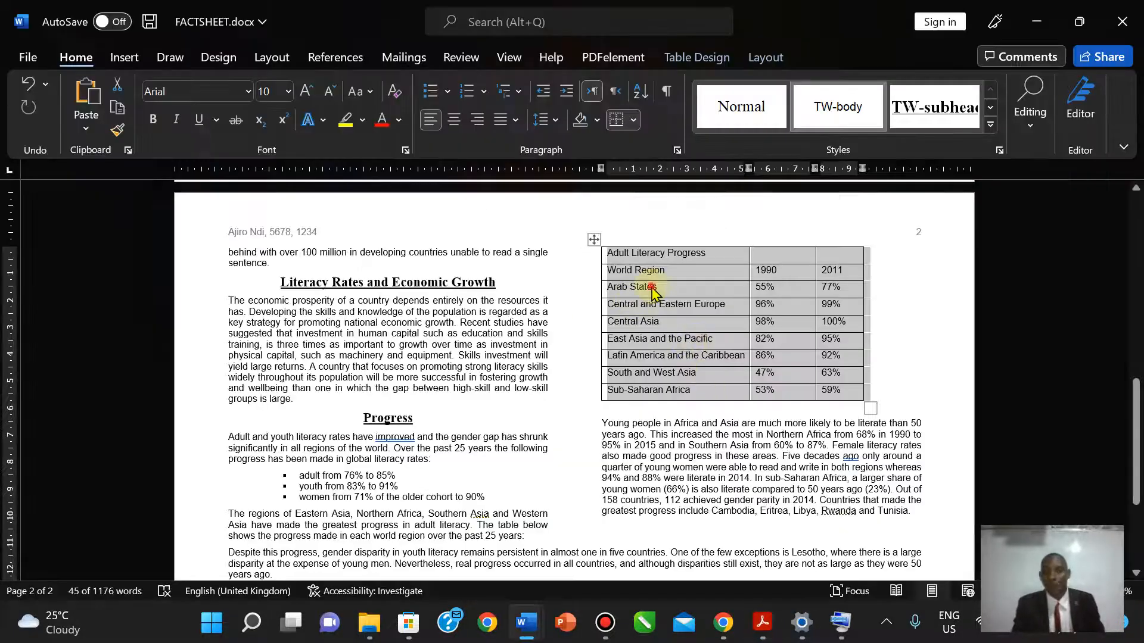
pyautogui.click(650, 286)
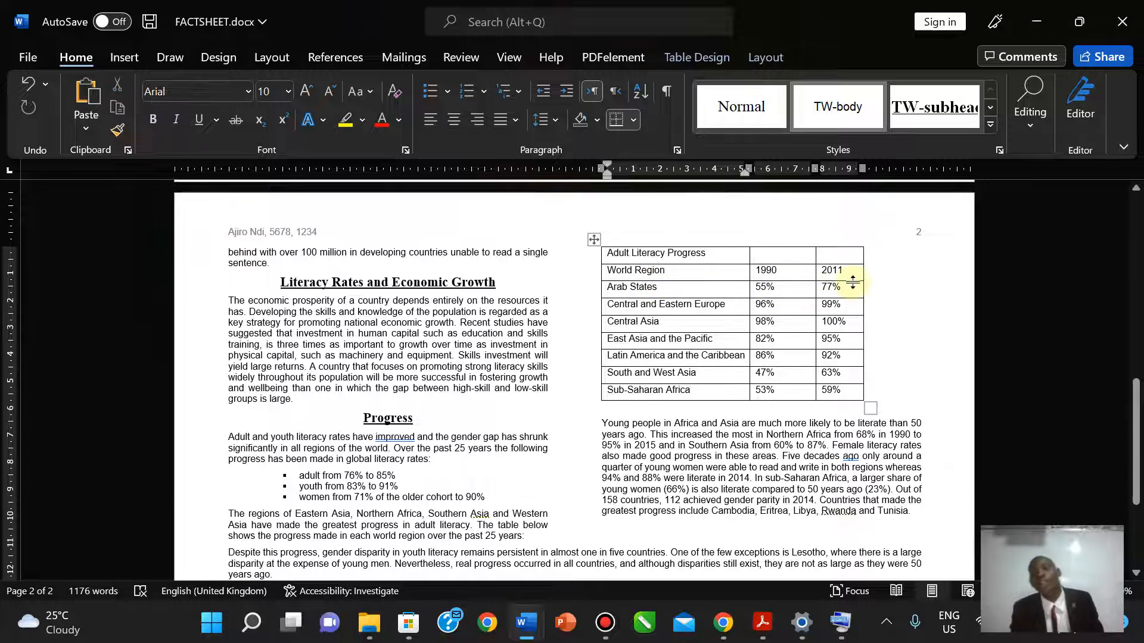
# - Insert an empty column to the right of the 1990 column
pyautogui.click(782, 257)
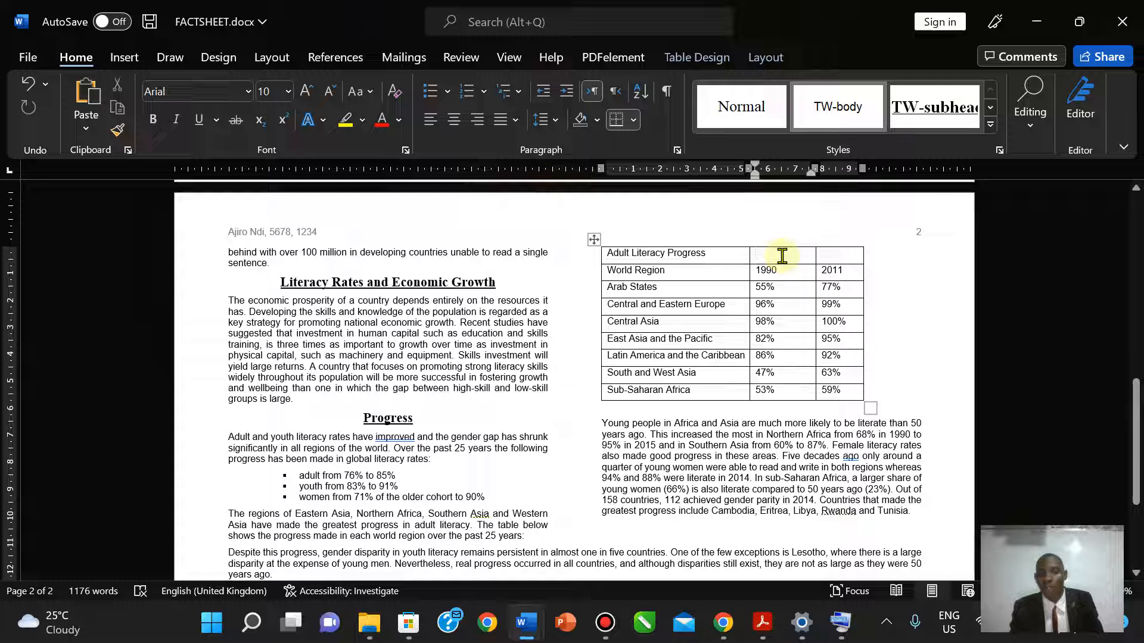
pyautogui.rightClick(782, 256)
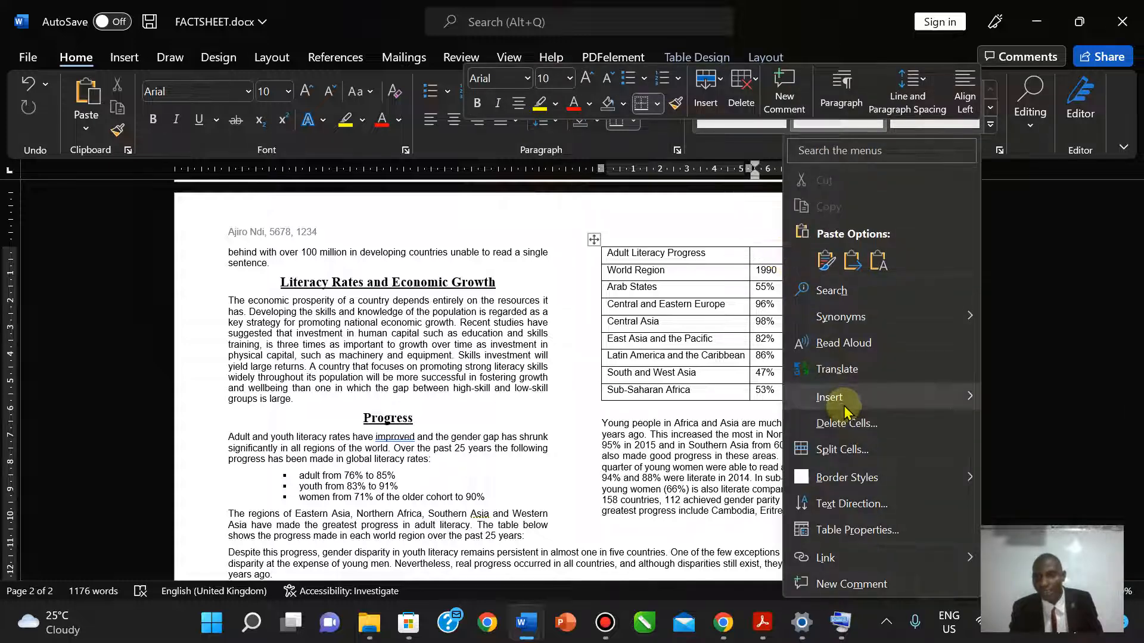
pyautogui.moveTo(834, 400)
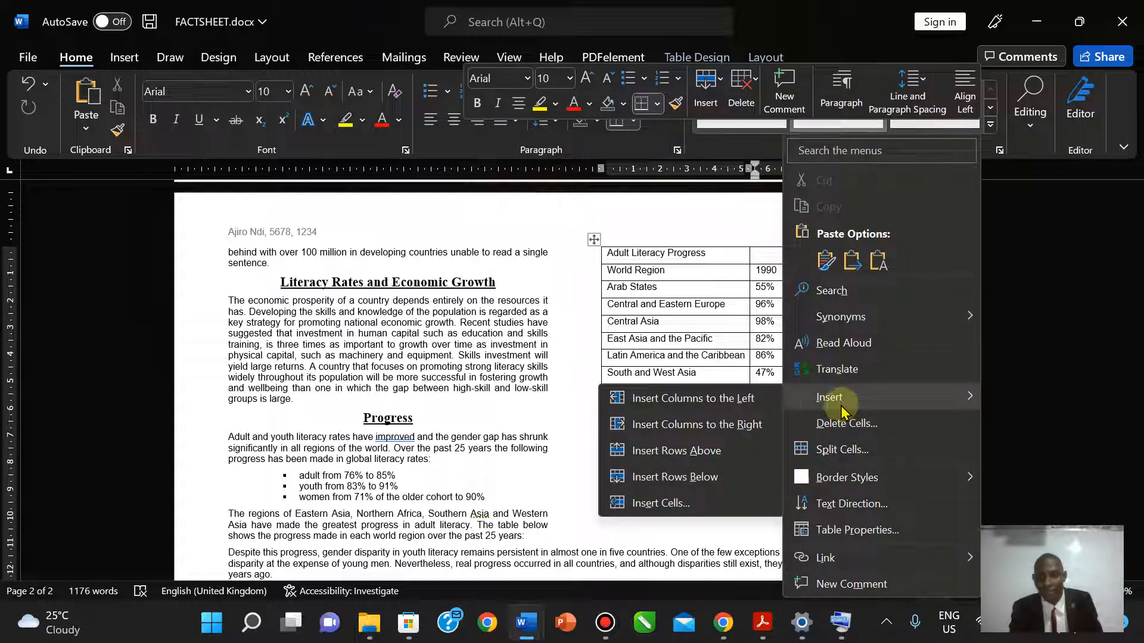
pyautogui.click(701, 426)
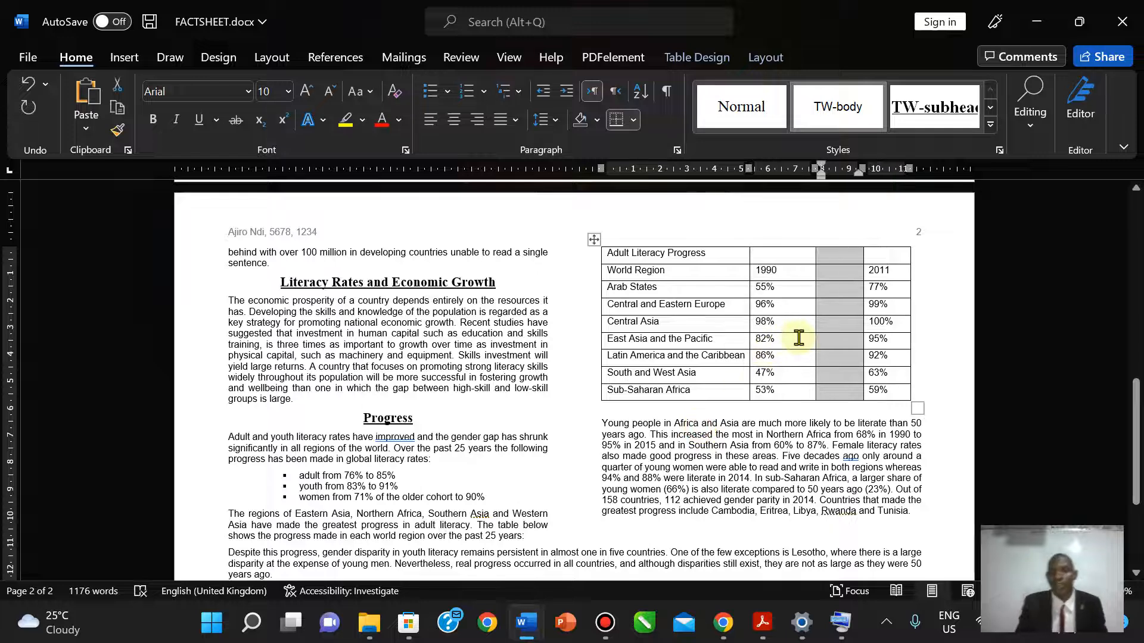
pyautogui.click(846, 285)
pyautogui.click(760, 623)
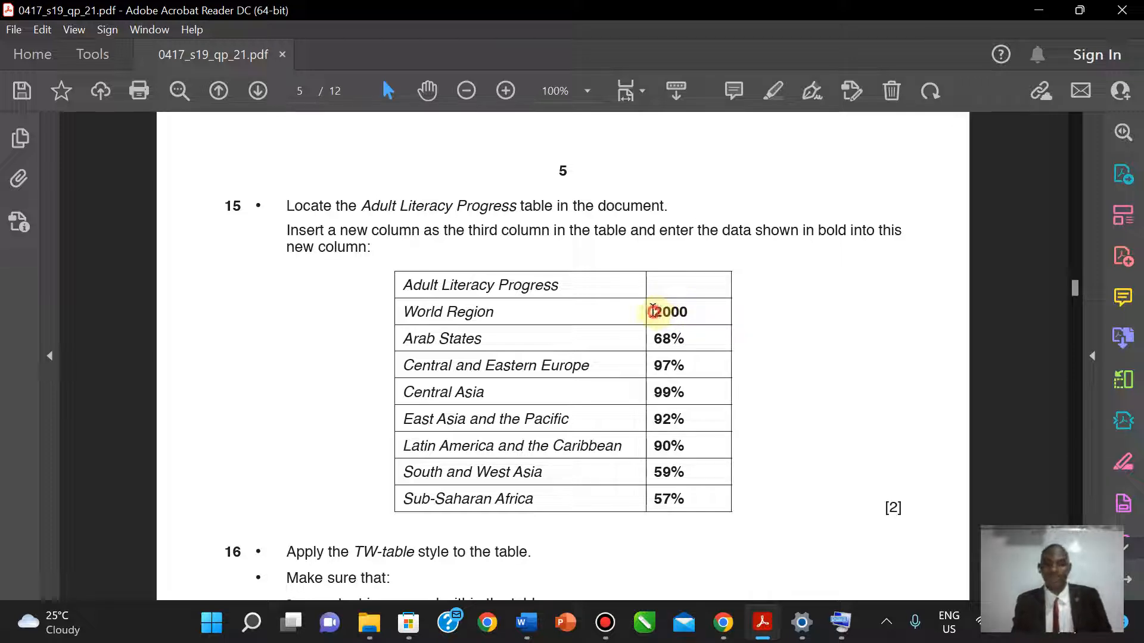
# - Paste 2000 into the new column heading and 68% for Arab States as plain text
pyautogui.moveTo(653, 310); pyautogui.dragTo(690, 310)
pyautogui.press('super+c')
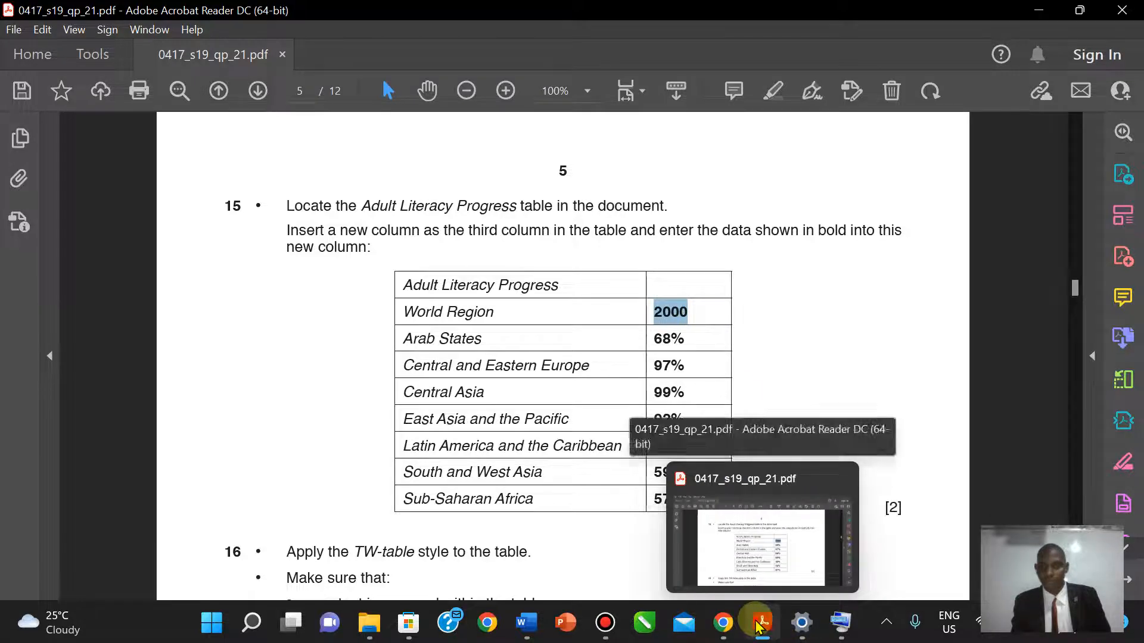
pyautogui.click(756, 537)
pyautogui.hotkey('alt', 'Tab')
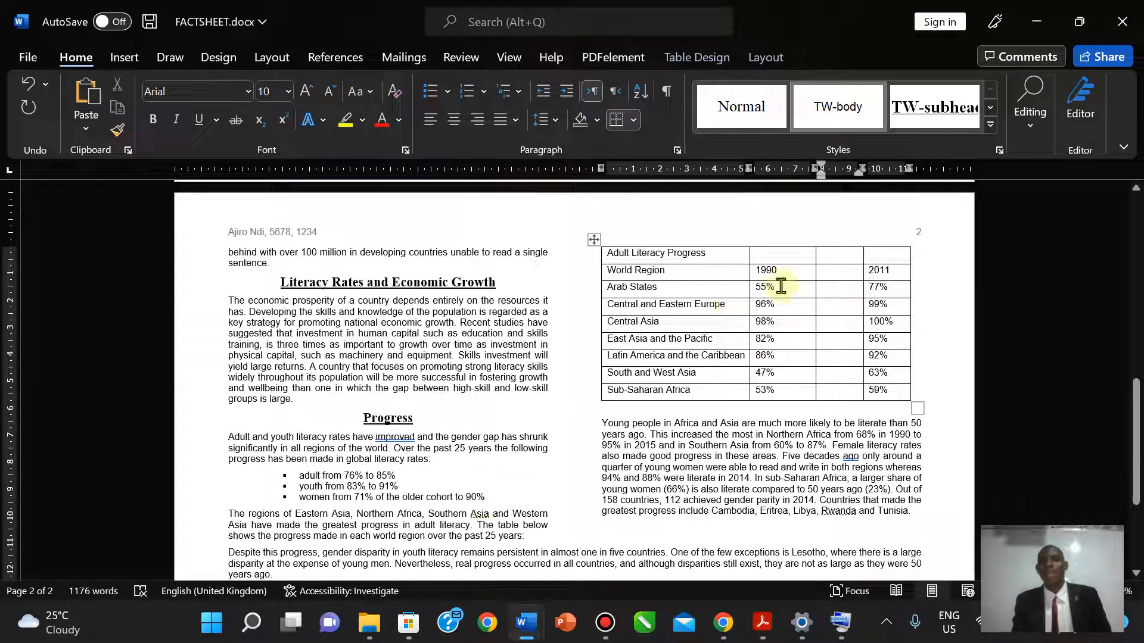
pyautogui.rightClick(828, 277)
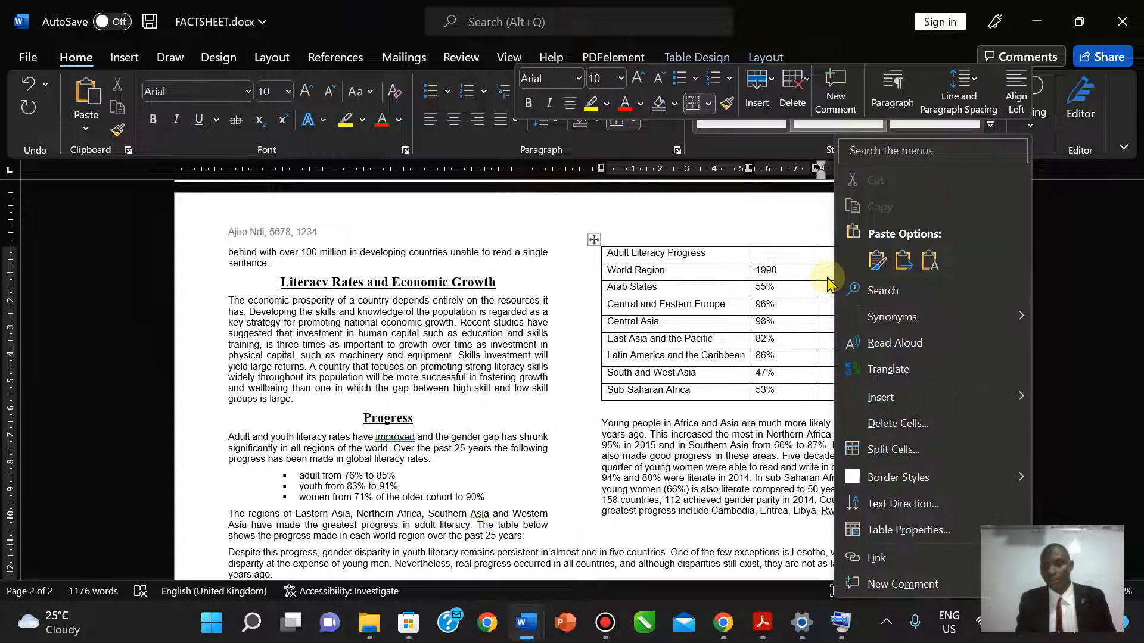
pyautogui.click(930, 261)
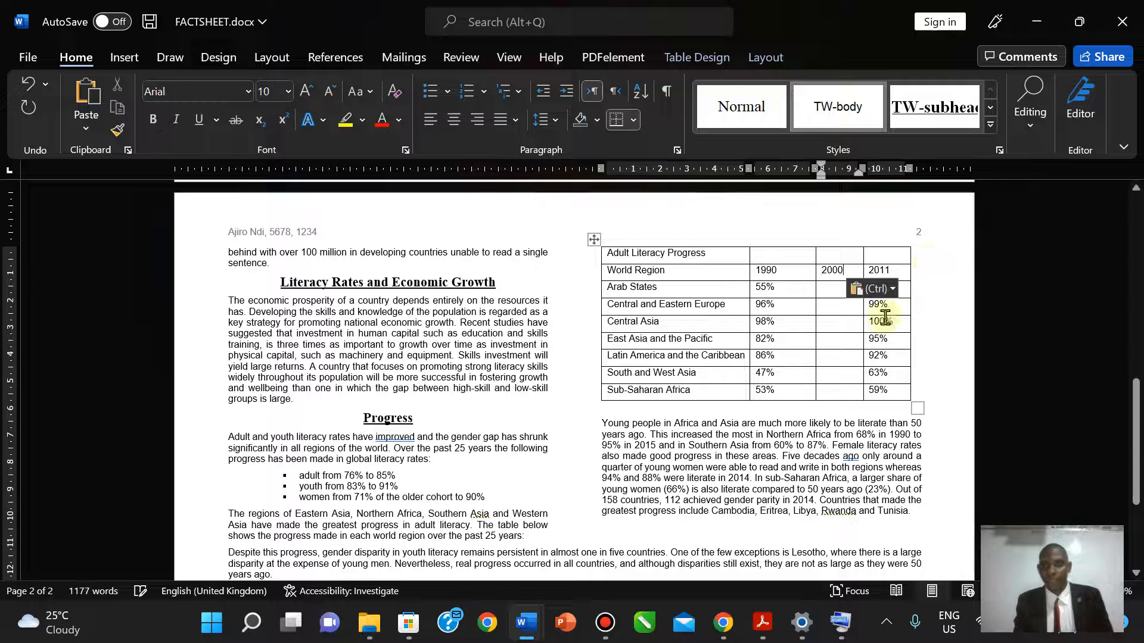
pyautogui.click(763, 636)
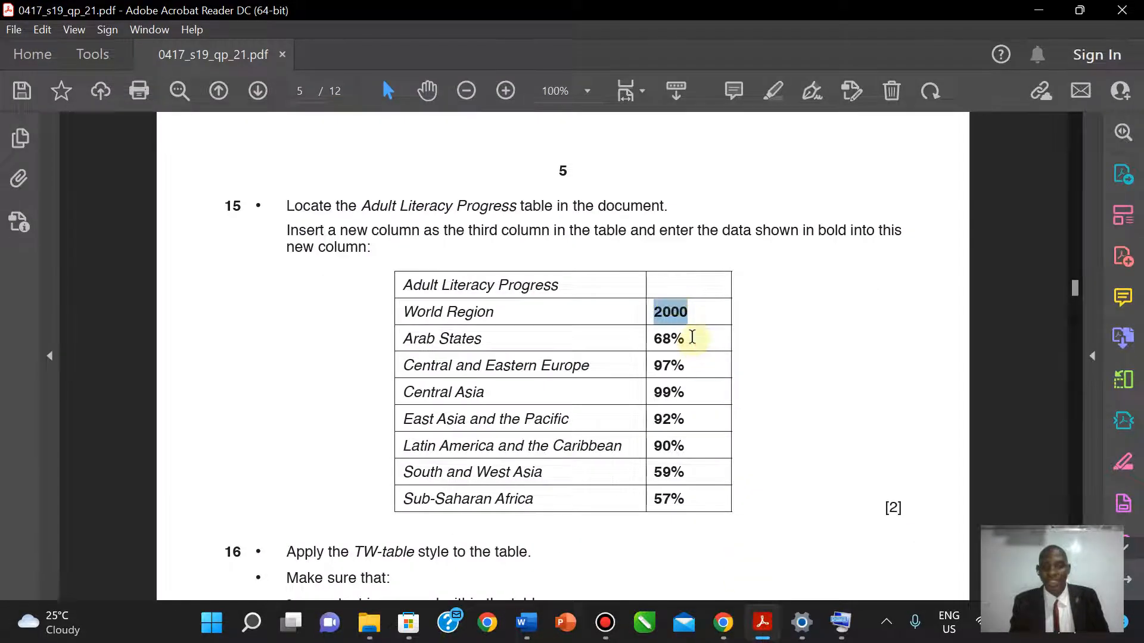
pyautogui.moveTo(692, 337); pyautogui.dragTo(640, 336)
pyautogui.press('super+c')
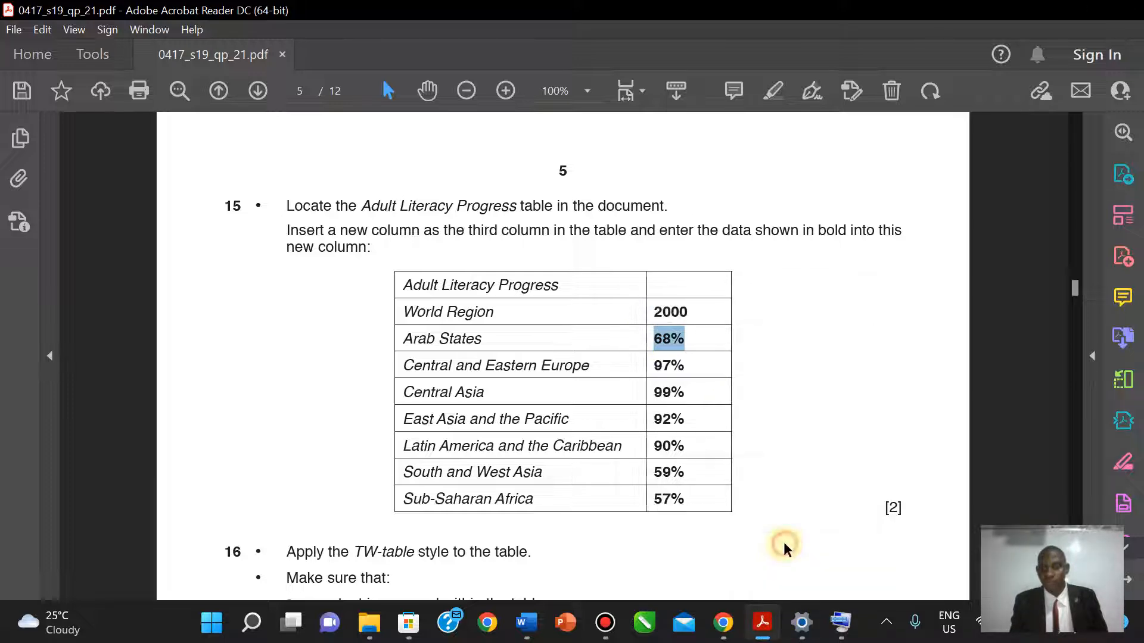
pyautogui.click(526, 623)
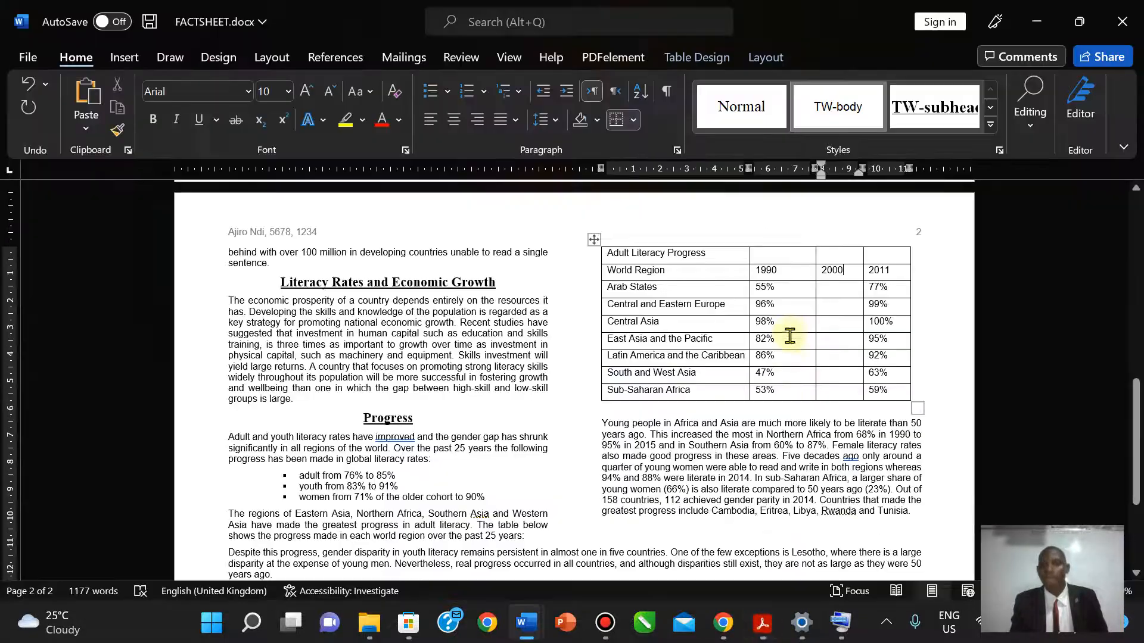
pyautogui.rightClick(836, 290)
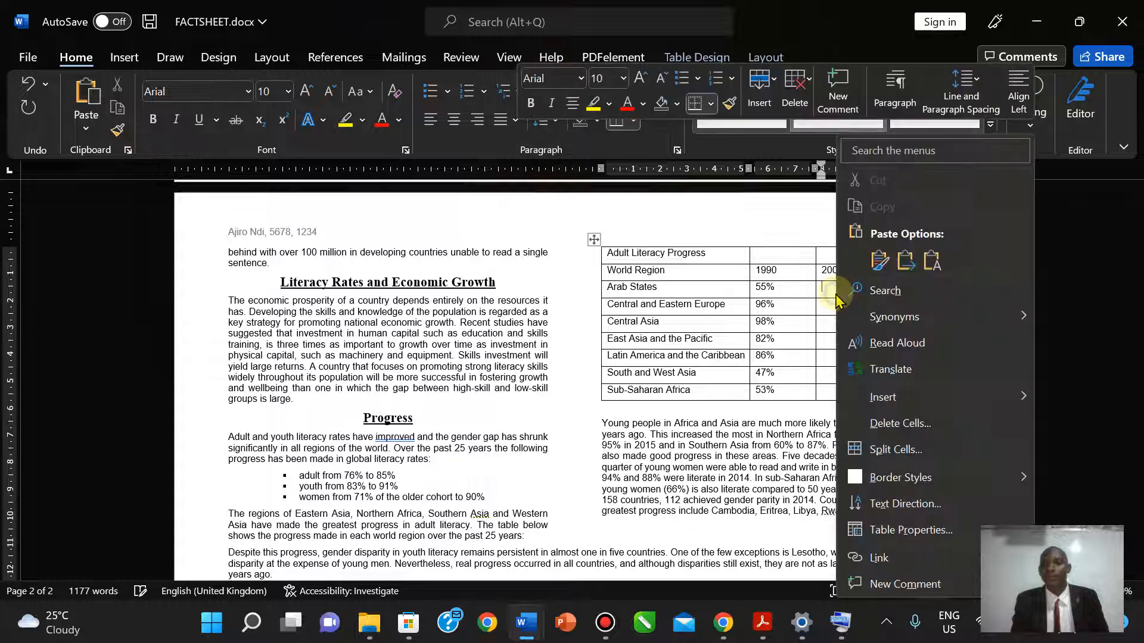
pyautogui.click(930, 262)
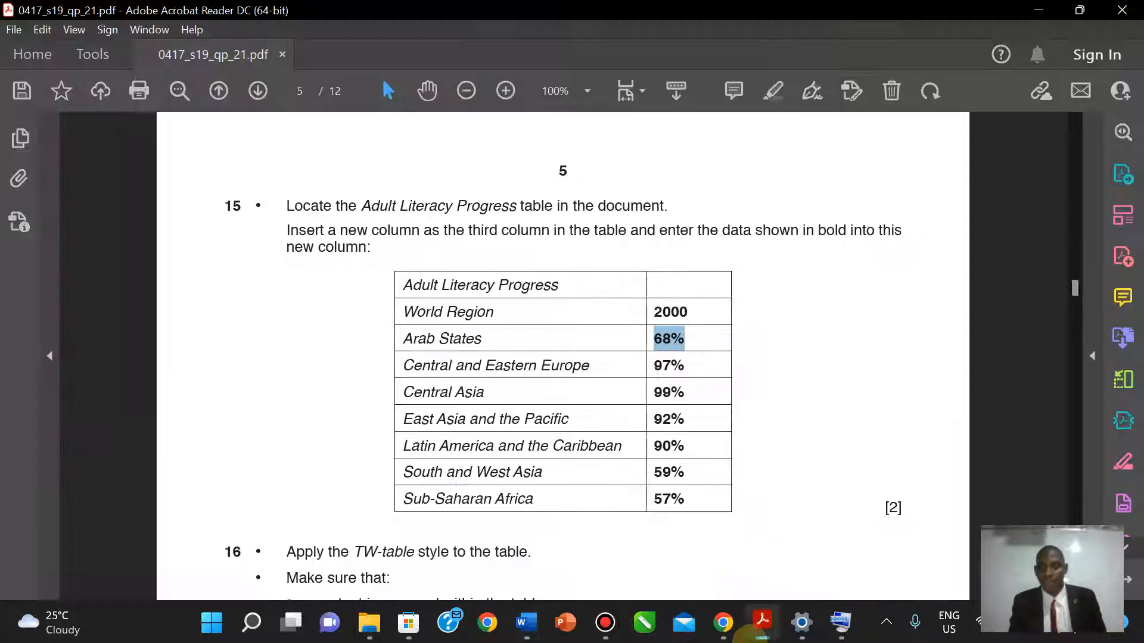
# - Paste 97% for Central and Eastern Europe, then select the next value, 99%, in the PDF
pyautogui.hotkey('alt', 'Tab')
pyautogui.click(686, 364)
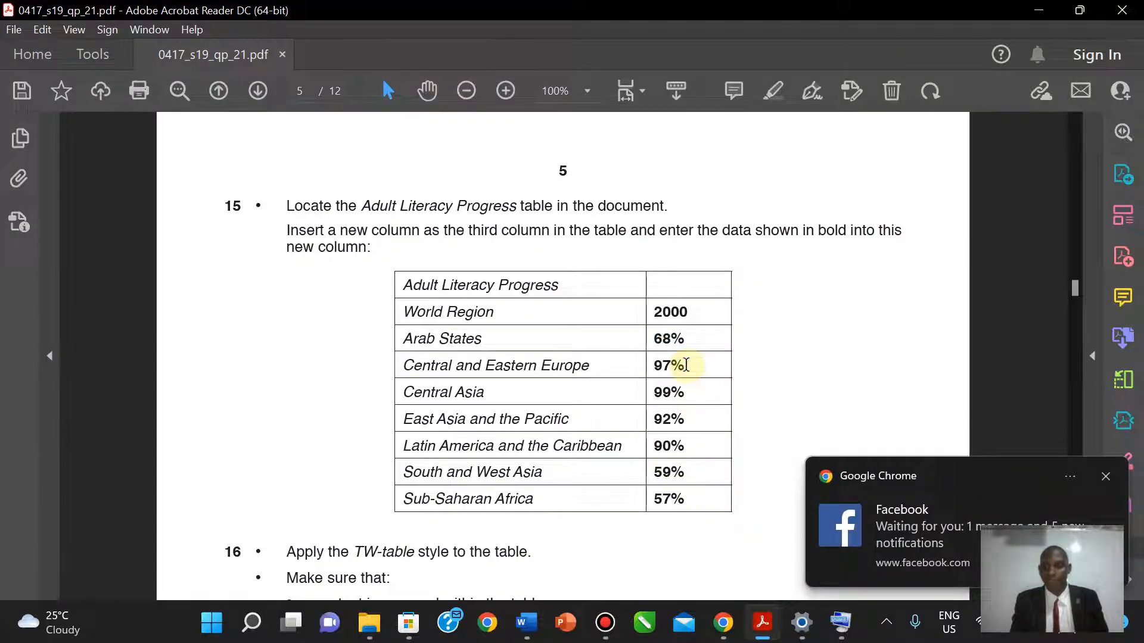
pyautogui.moveTo(685, 364); pyautogui.dragTo(653, 365)
pyautogui.press('super+c')
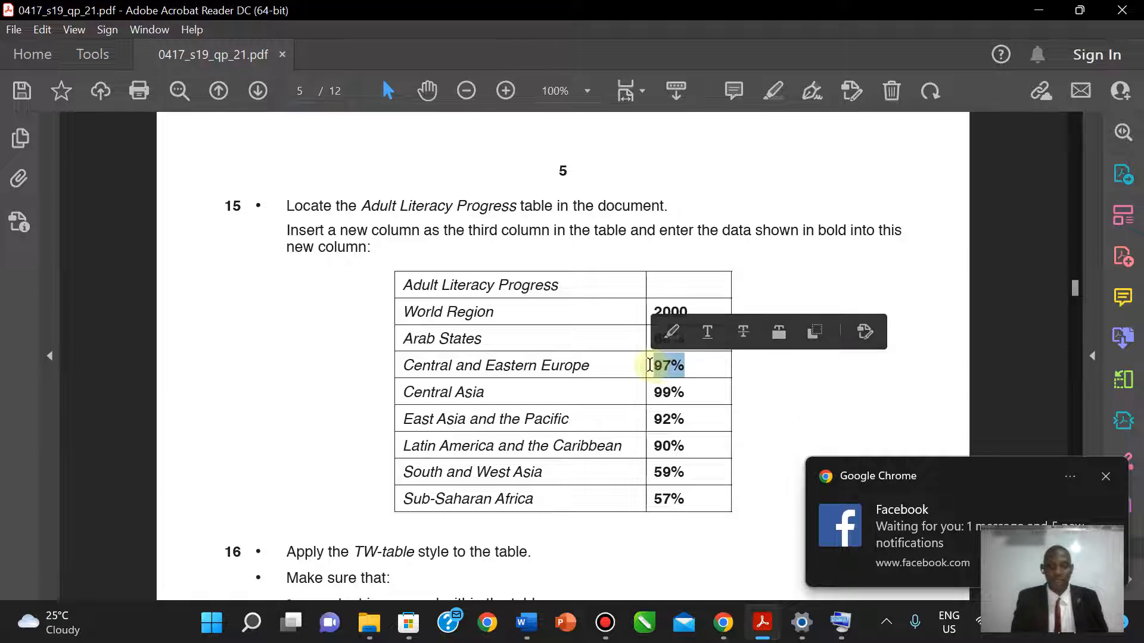
pyautogui.click(763, 620)
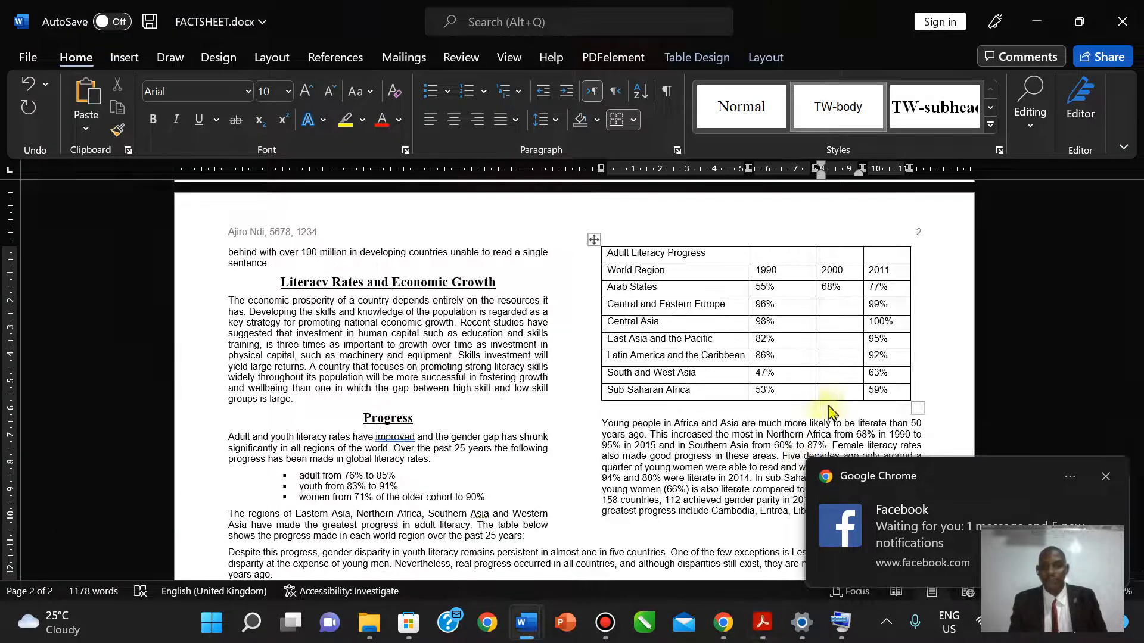
pyautogui.rightClick(828, 308)
pyautogui.click(924, 262)
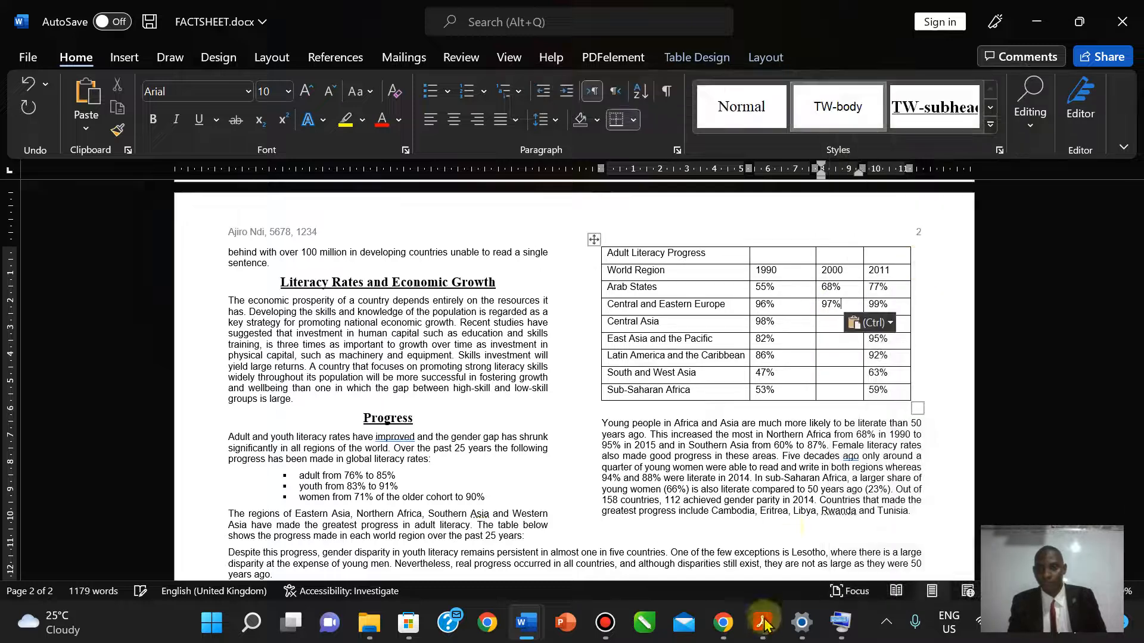
pyautogui.click(764, 630)
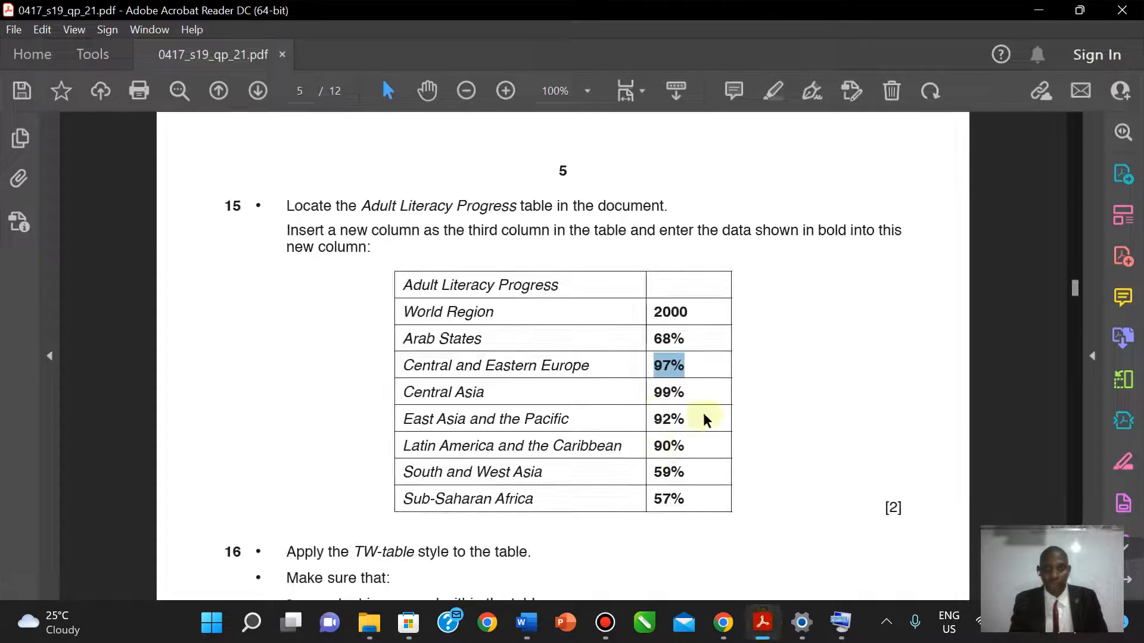
pyautogui.moveTo(689, 395); pyautogui.dragTo(656, 396)
pyautogui.press('super+c')
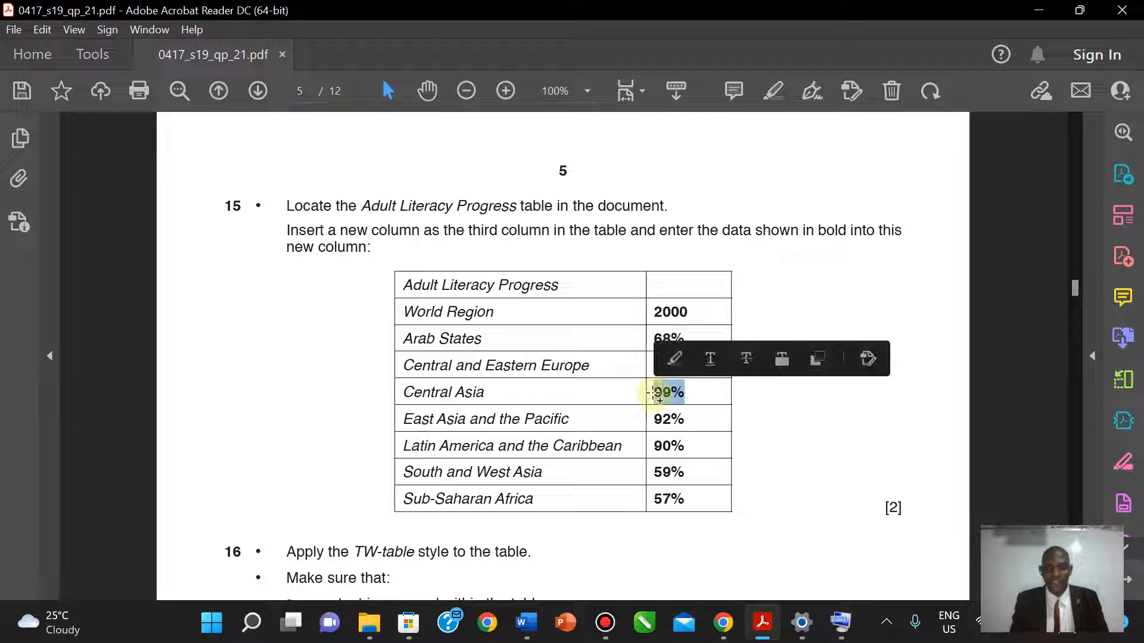
# - Paste 99% and 92% as plain text into the Central Asia and East Asia 2000 cells
pyautogui.click(763, 623)
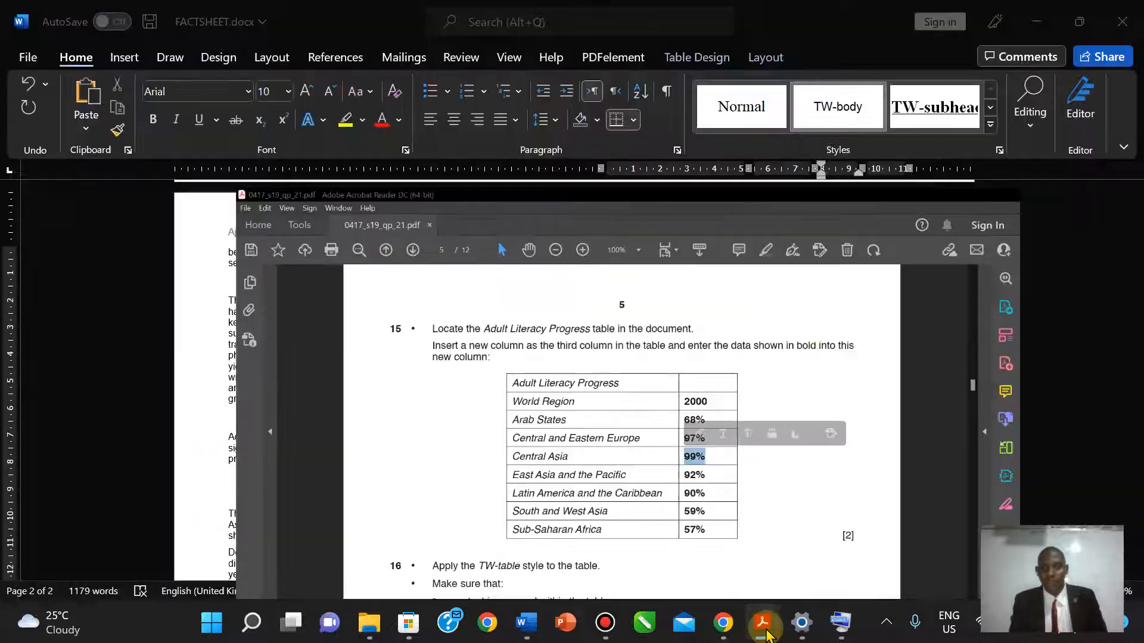
pyautogui.rightClick(831, 325)
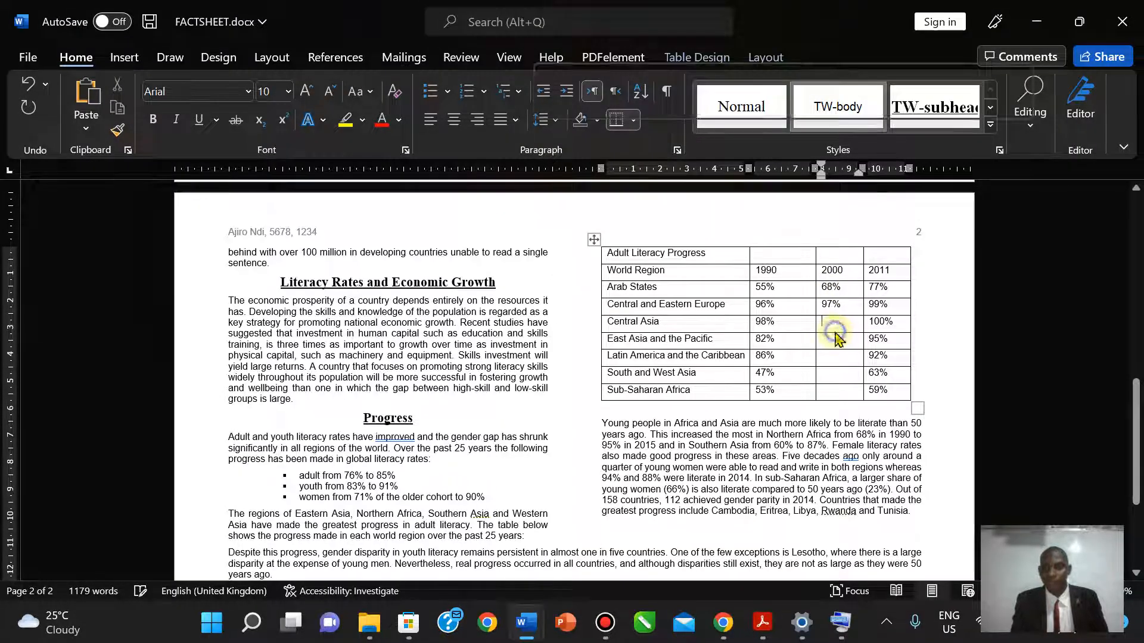
pyautogui.click(932, 261)
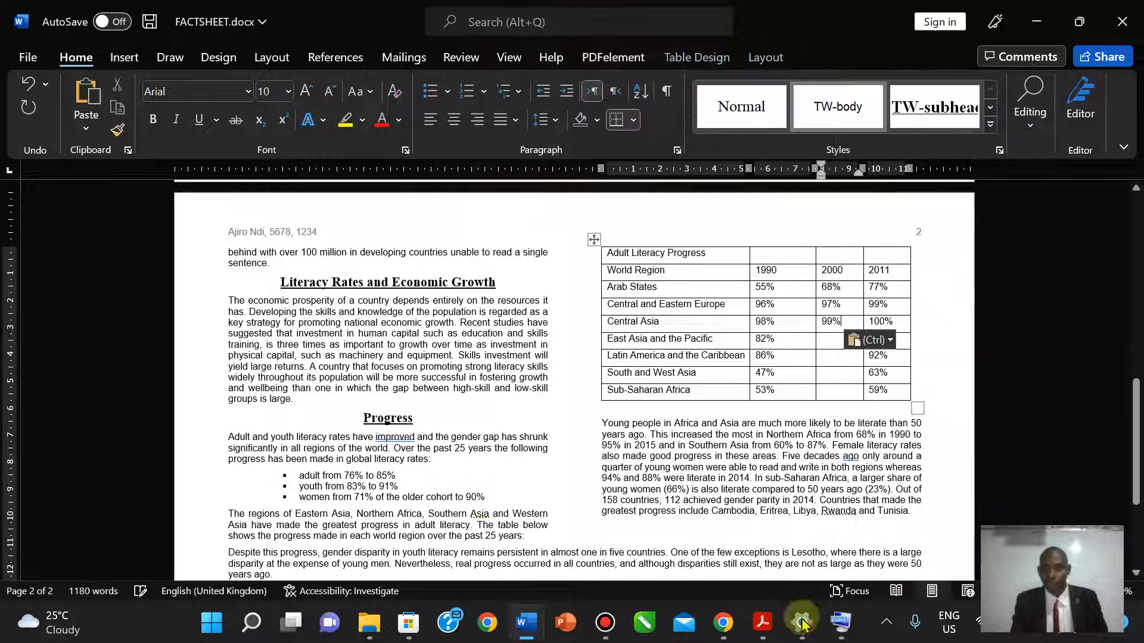
pyautogui.click(763, 636)
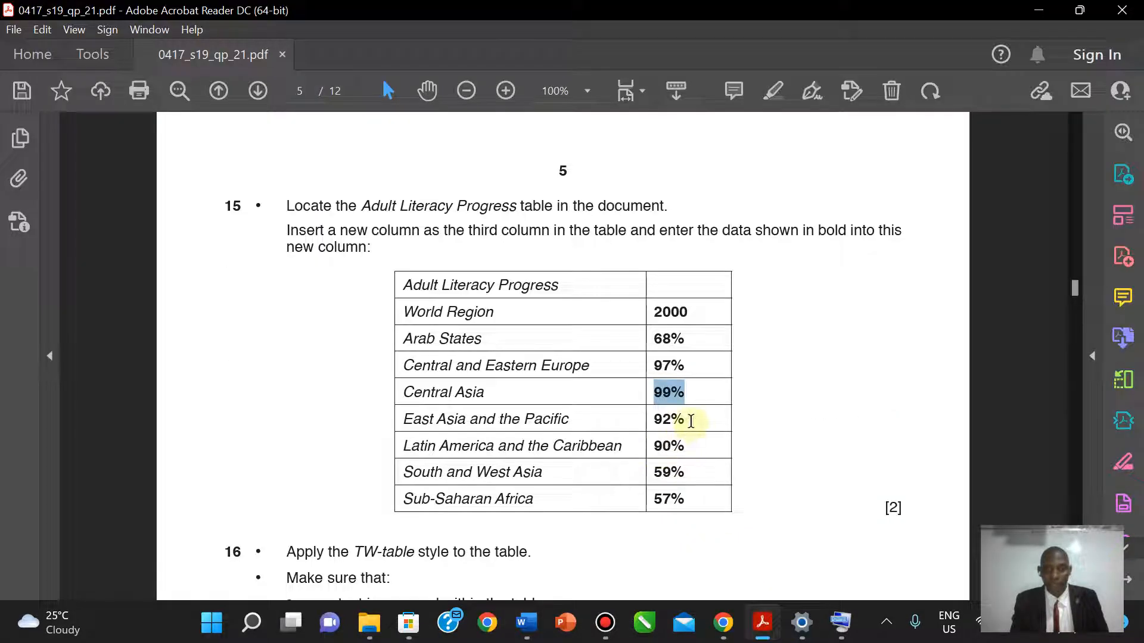
pyautogui.moveTo(683, 423); pyautogui.dragTo(652, 421)
pyautogui.press('super+c')
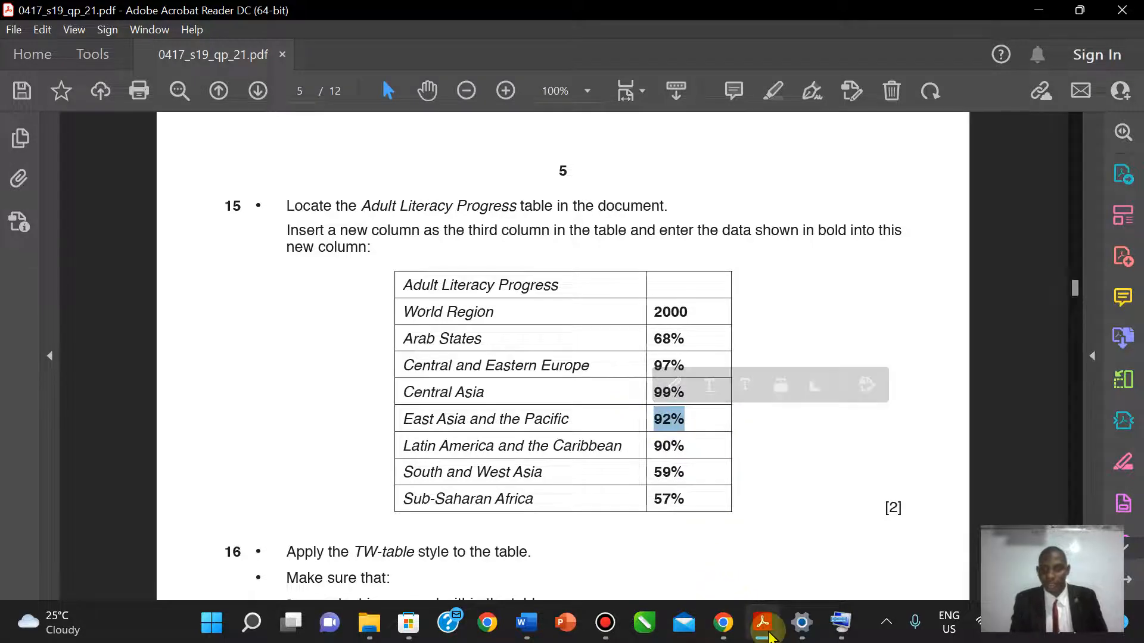
pyautogui.click(767, 635)
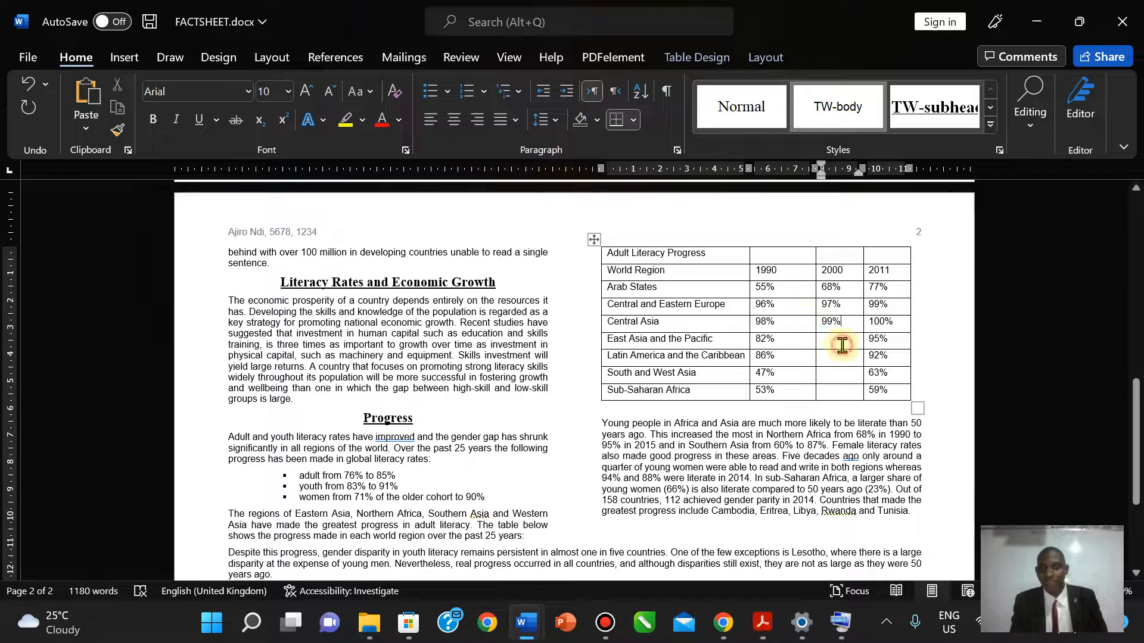
pyautogui.rightClick(842, 346)
pyautogui.click(935, 223)
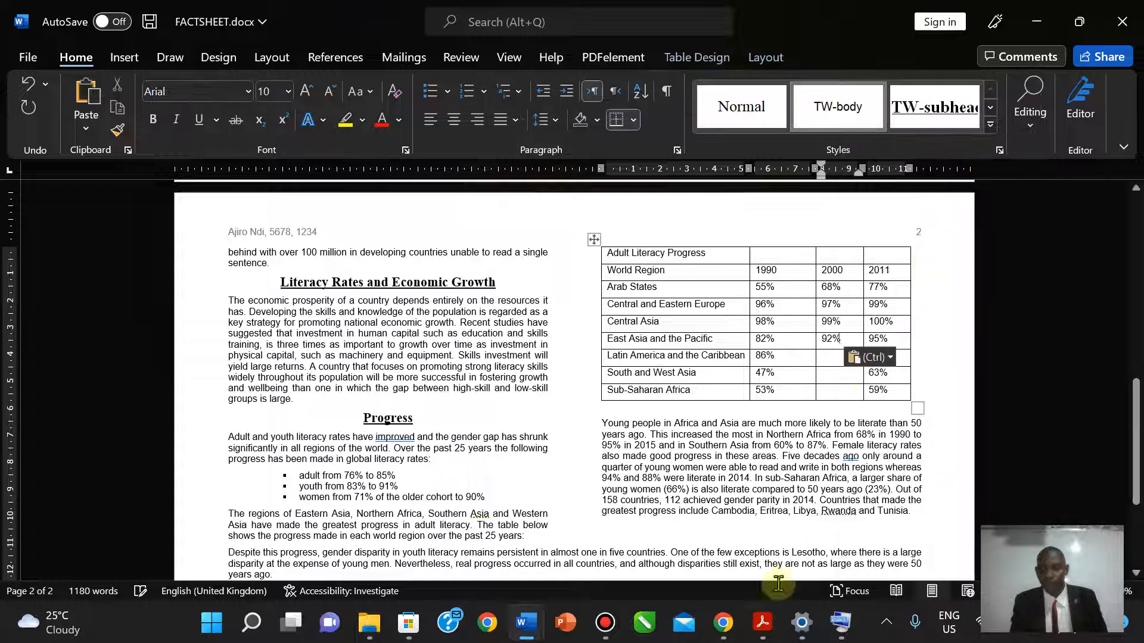
# - Copy 90% from the PDF into Latin America's 2000 cell as plain text
pyautogui.click(762, 623)
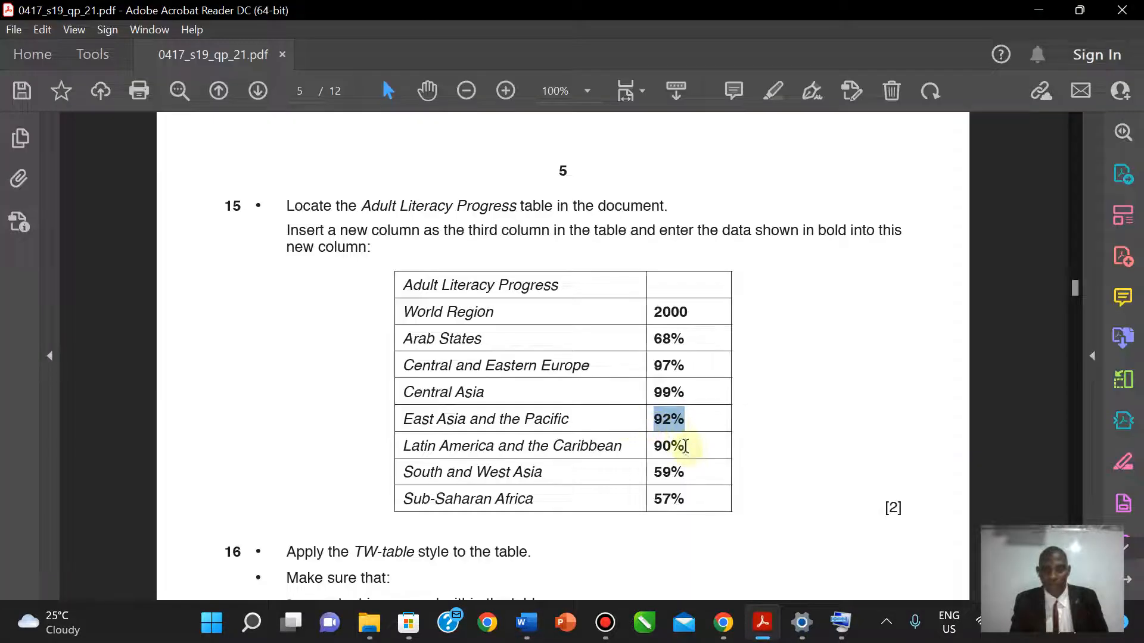
pyautogui.moveTo(692, 451); pyautogui.dragTo(650, 451)
pyautogui.press('super+c')
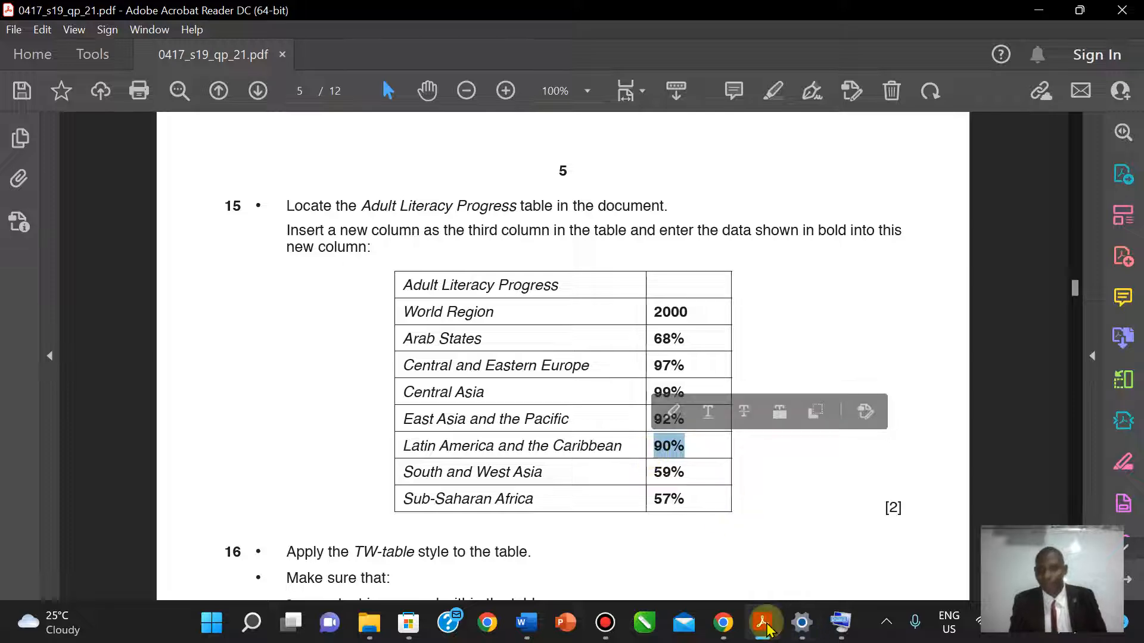
pyautogui.hotkey('alt', 'Tab')
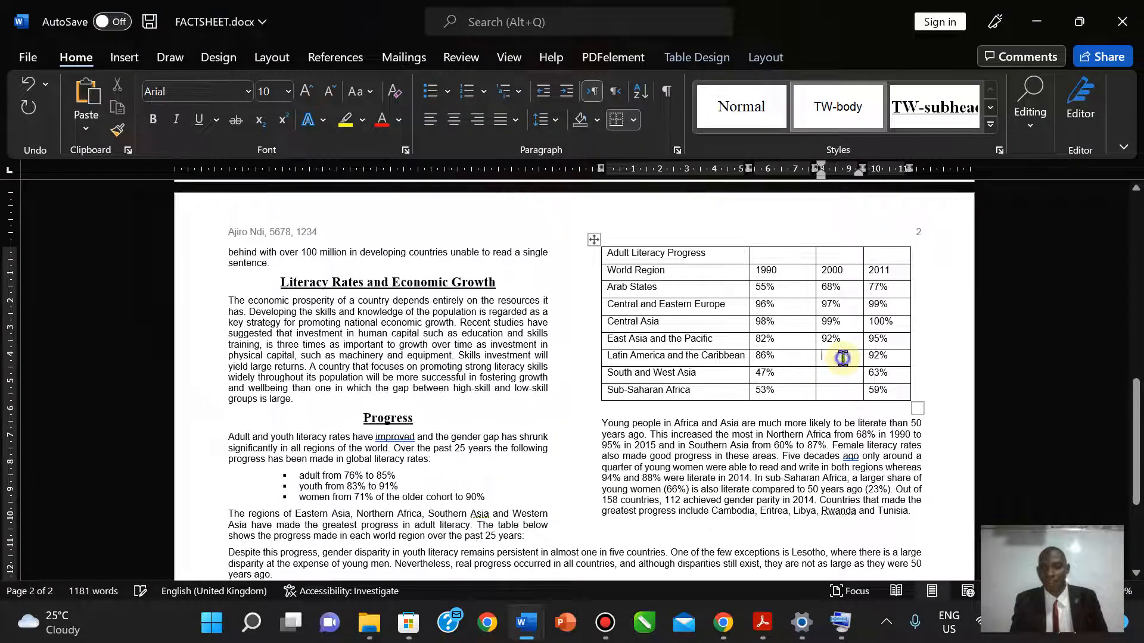
pyautogui.rightClick(841, 361)
pyautogui.click(938, 261)
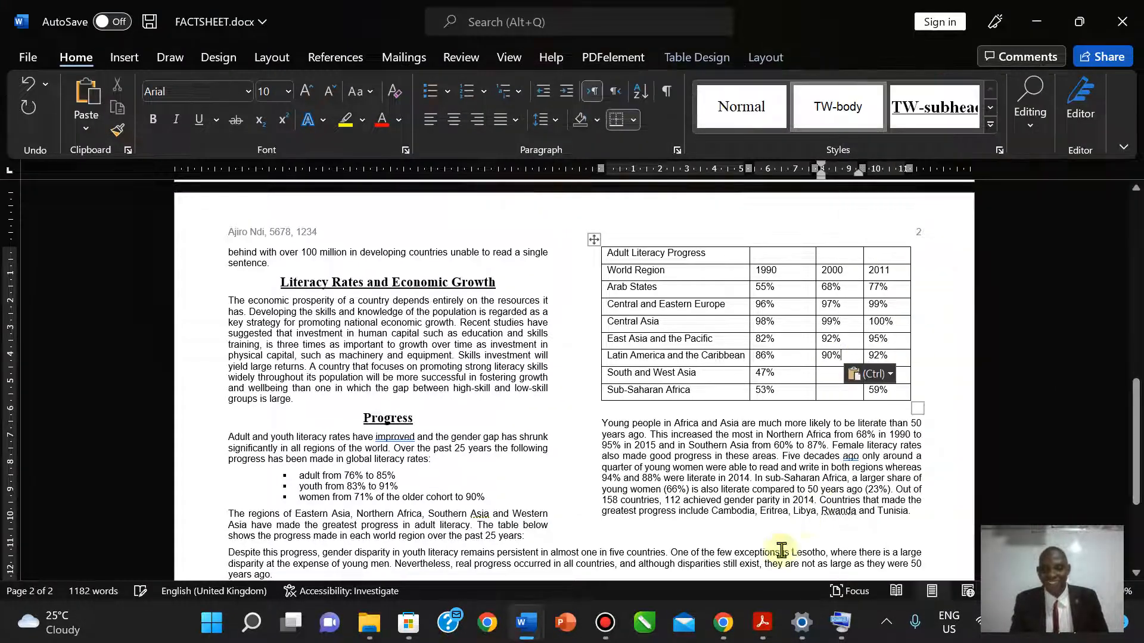
# - Paste 59% and 57% as plain text for South and West Asia and Sub-Saharan Africa
pyautogui.click(762, 624)
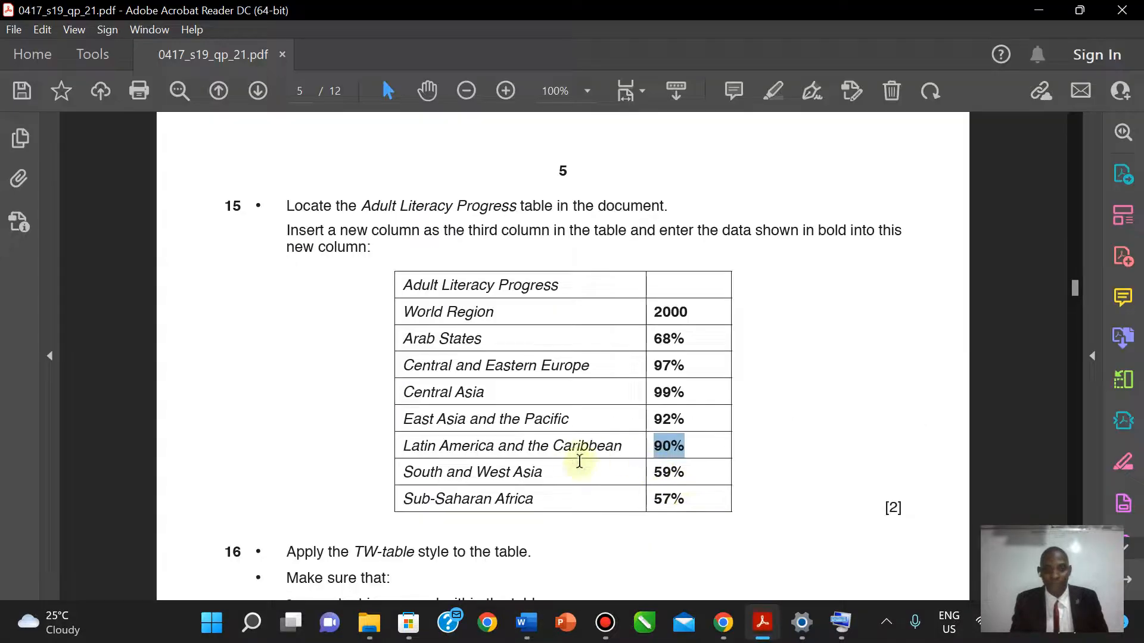
pyautogui.click(702, 475)
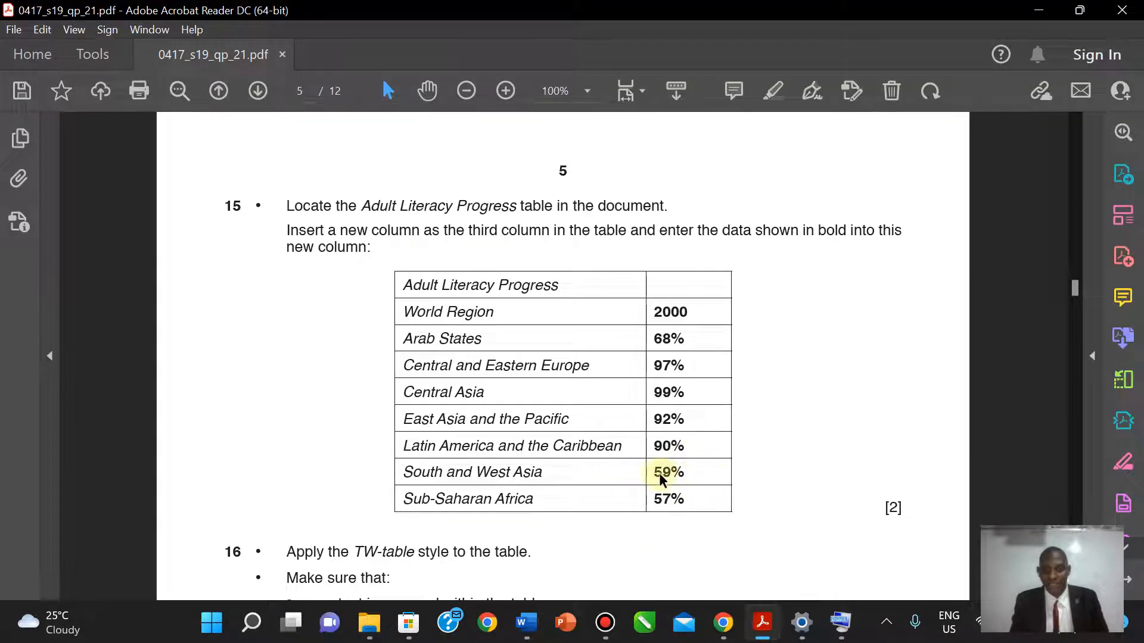
pyautogui.moveTo(693, 475); pyautogui.dragTo(656, 478)
pyautogui.press('super+c')
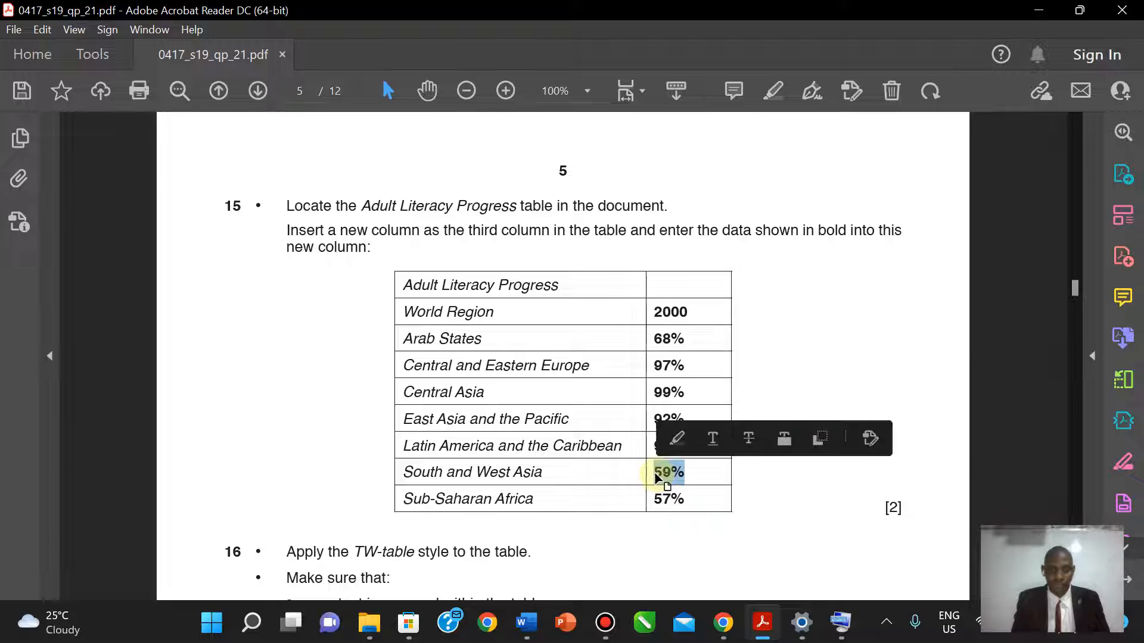
pyautogui.hotkey('alt', 'Tab')
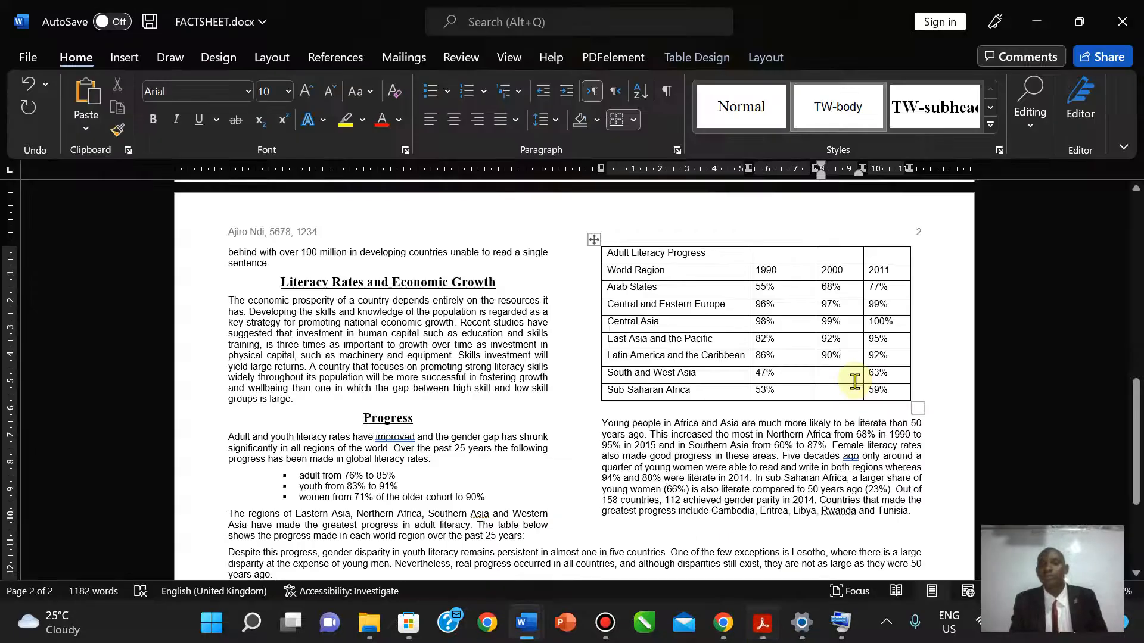
pyautogui.rightClick(835, 380)
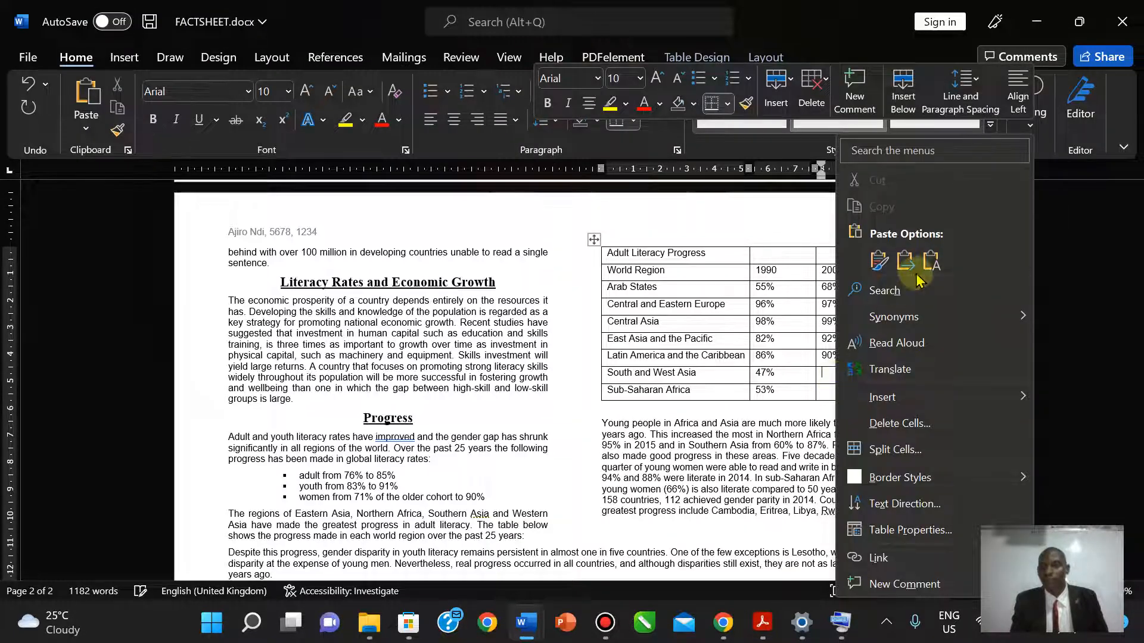
pyautogui.click(925, 262)
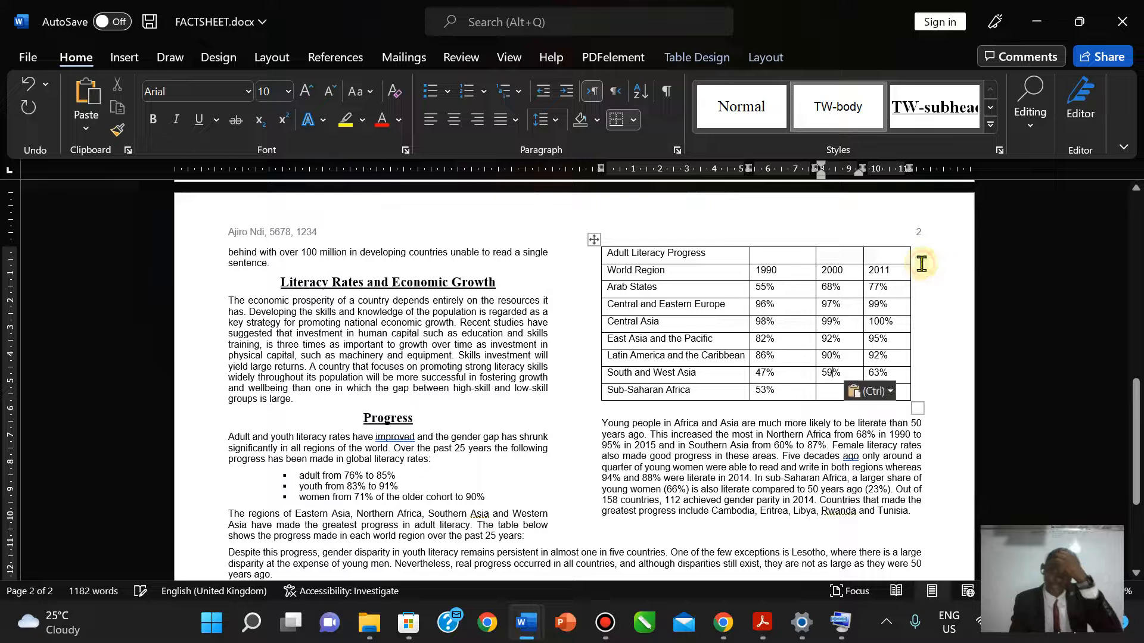
pyautogui.click(761, 623)
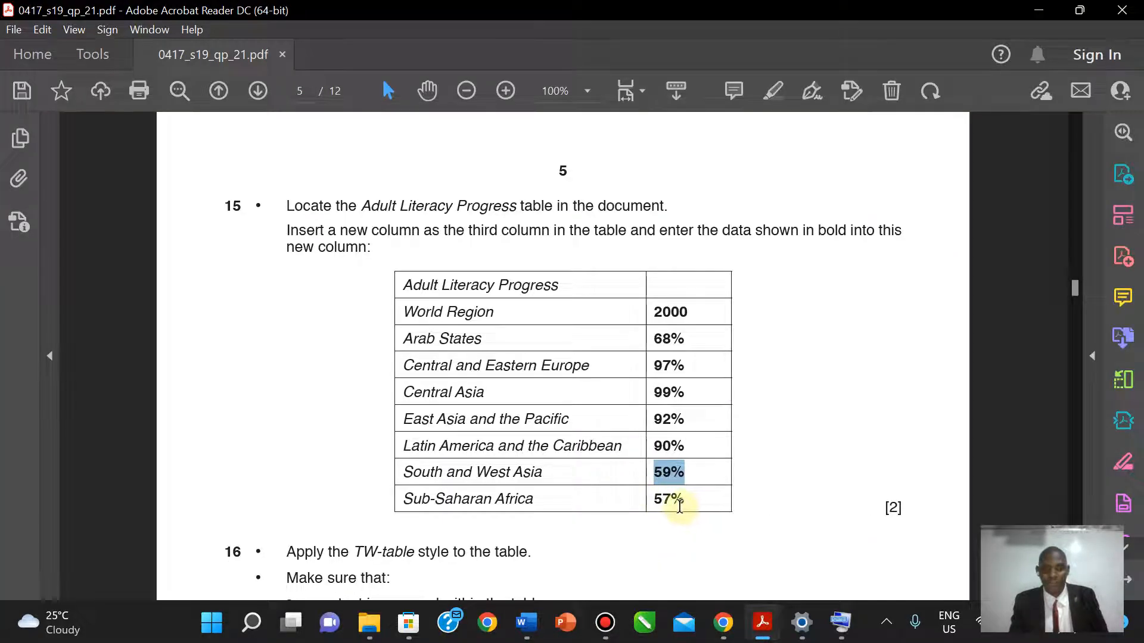
pyautogui.moveTo(693, 499); pyautogui.dragTo(652, 499)
pyautogui.press('super+c')
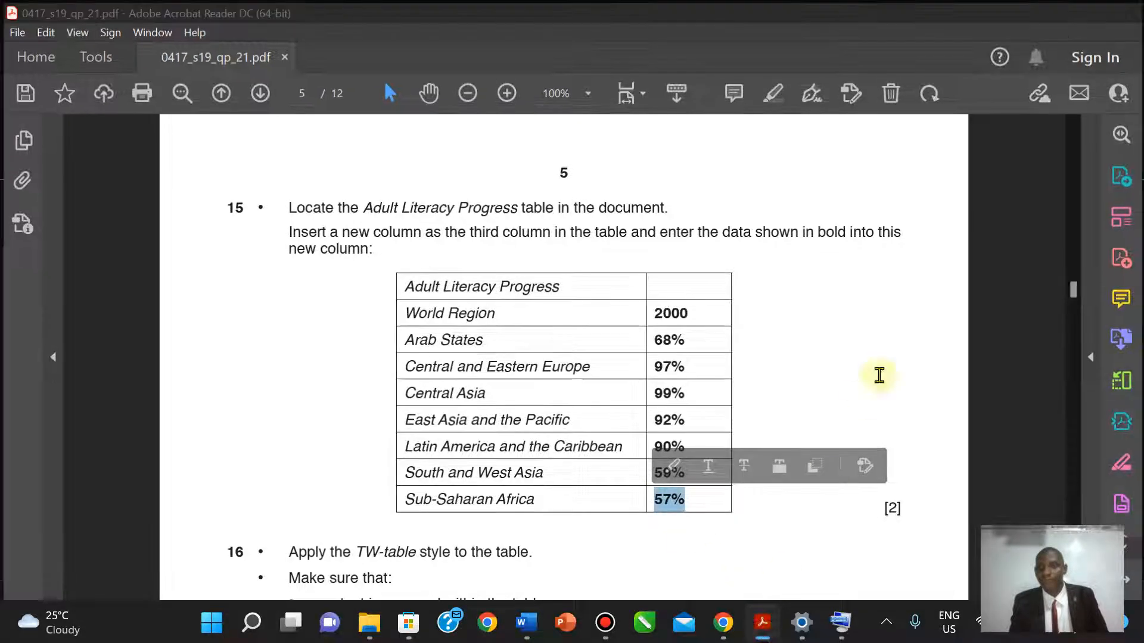
pyautogui.hotkey('alt', 'Tab')
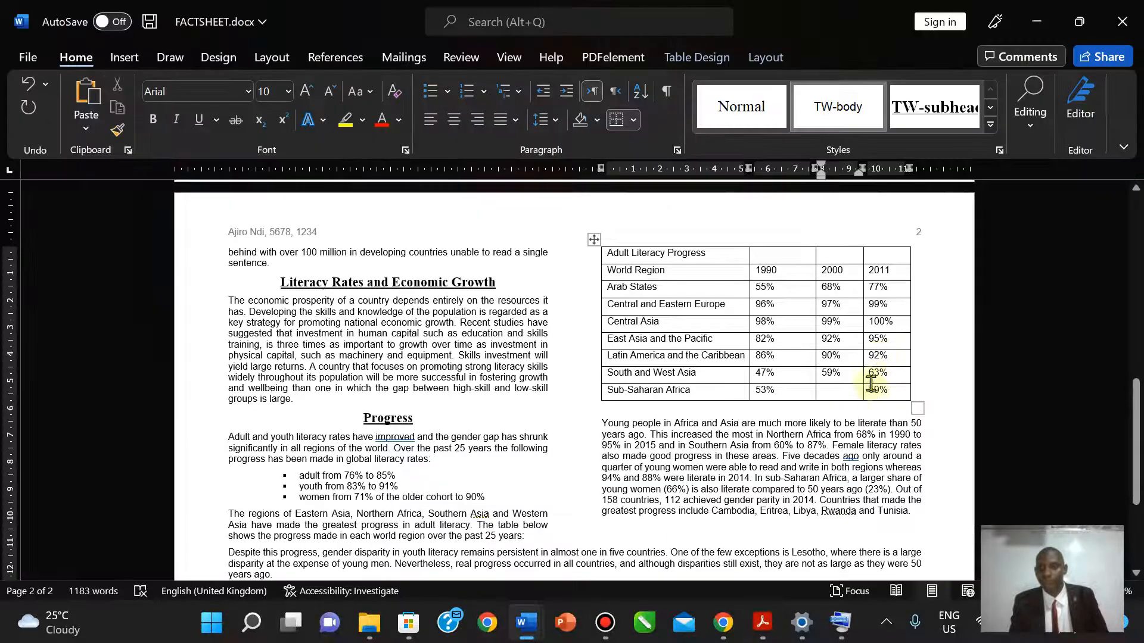
pyautogui.rightClick(826, 392)
pyautogui.click(933, 256)
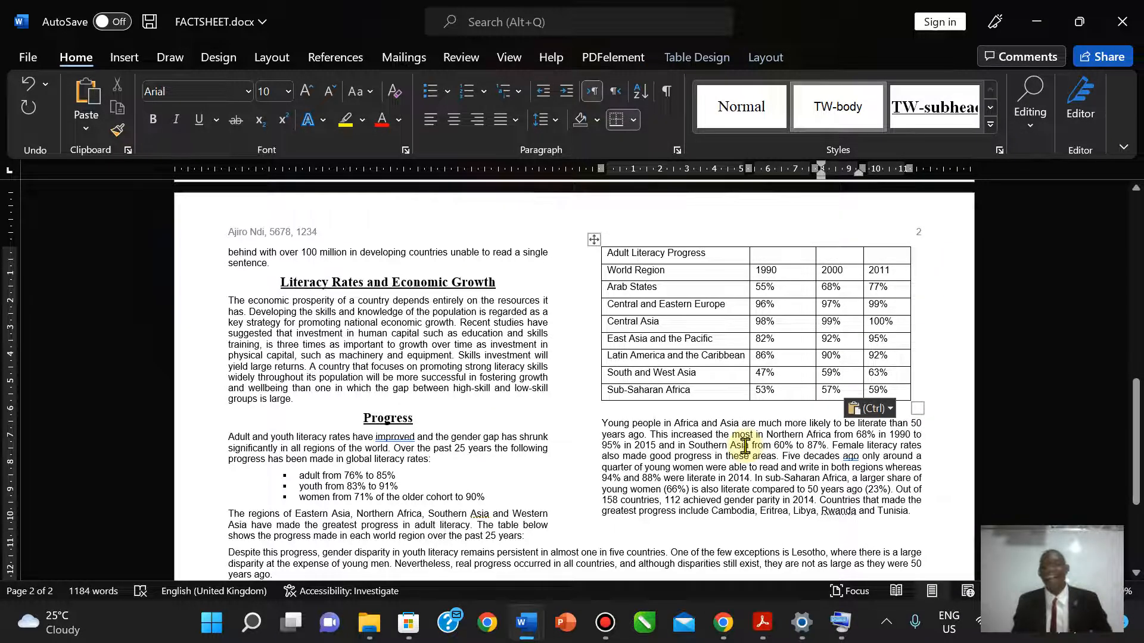
pyautogui.moveTo(764, 623)
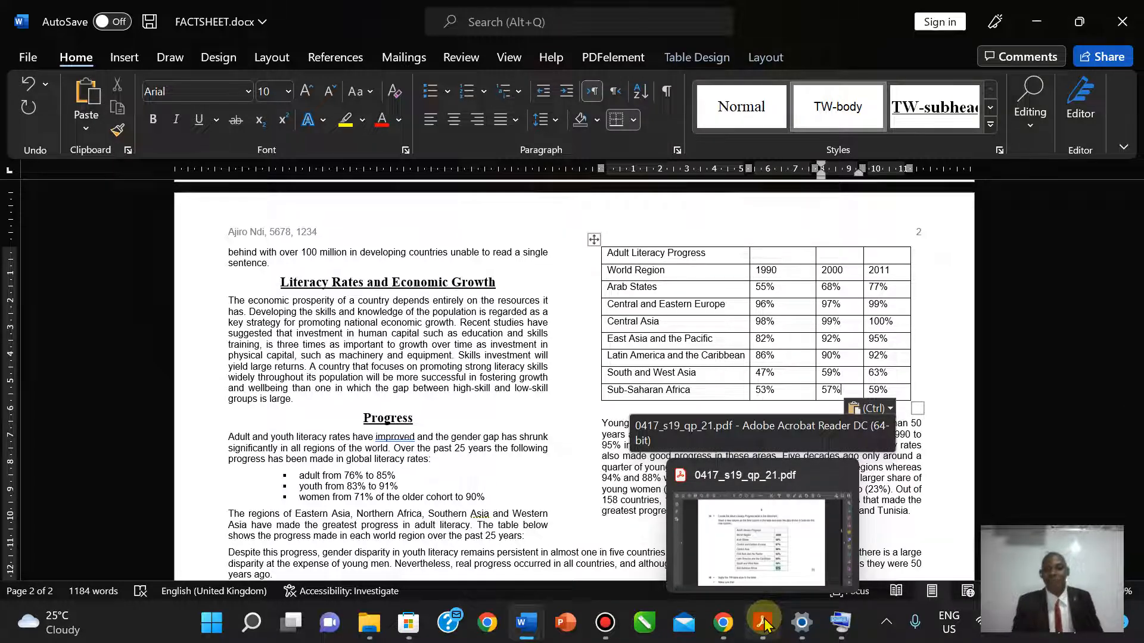
# - Highlight question 15's instructions and table yellow on page 5 of the question paper
pyautogui.click(762, 628)
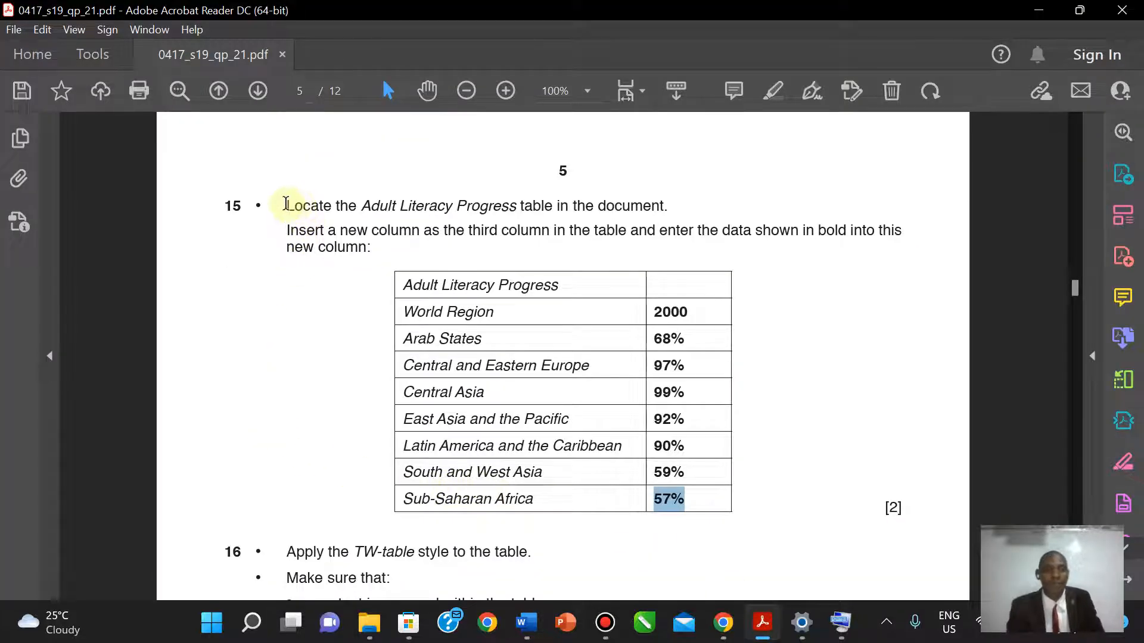
pyautogui.moveTo(285, 204); pyautogui.dragTo(723, 497)
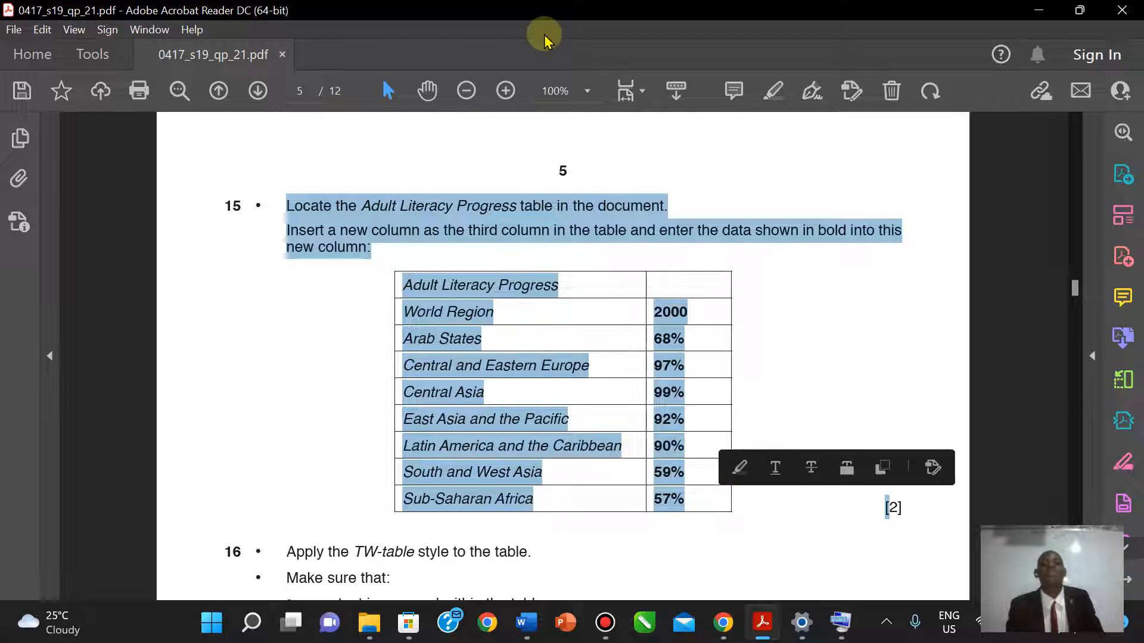
pyautogui.click(307, 174)
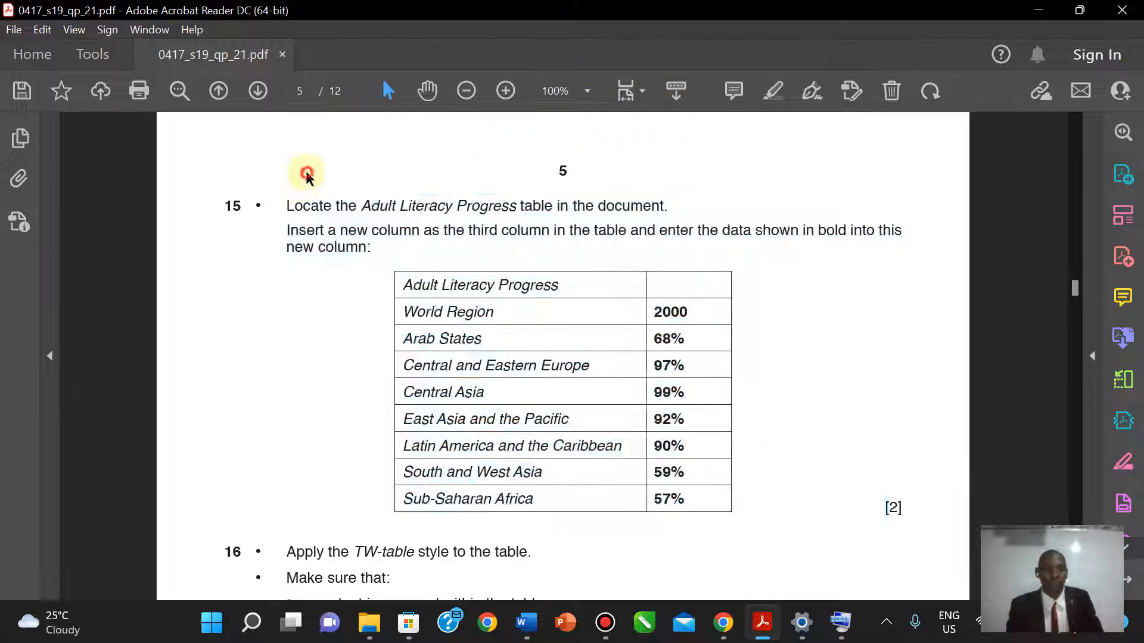
pyautogui.moveTo(285, 205); pyautogui.dragTo(685, 501)
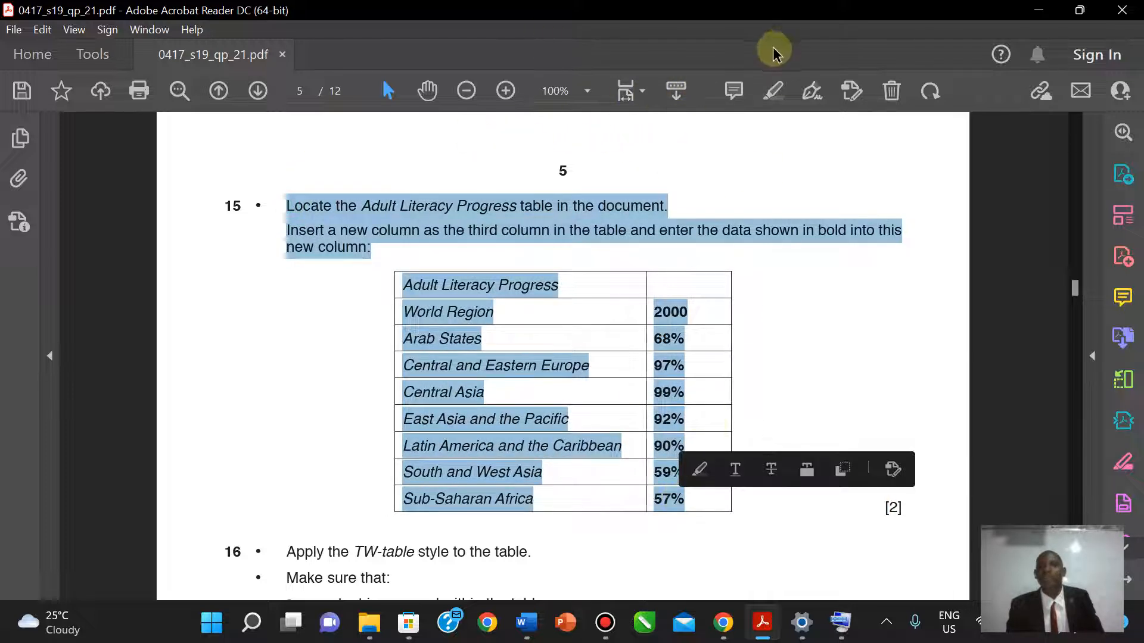
pyautogui.click(773, 91)
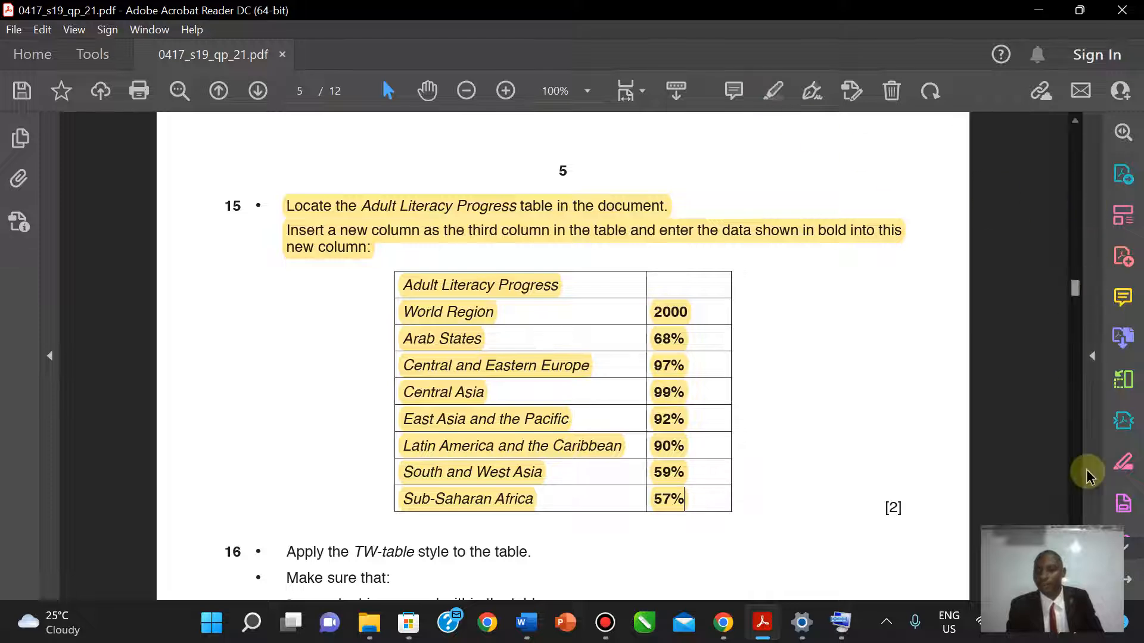
pyautogui.scroll(-3, 562, 357)
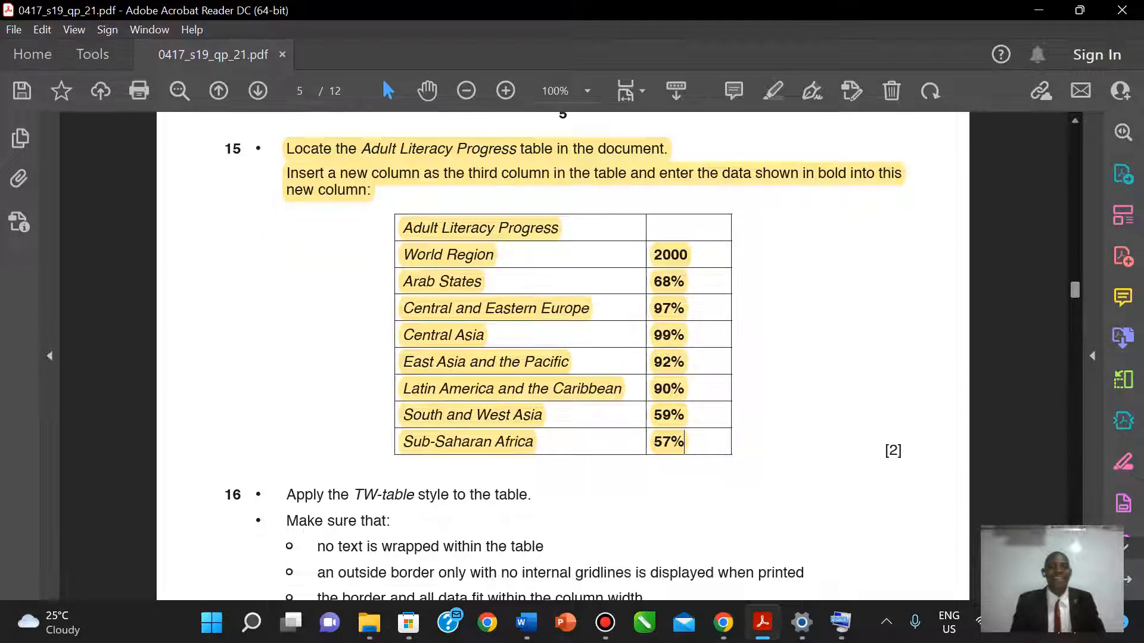
pyautogui.scroll(-1, 684, 441)
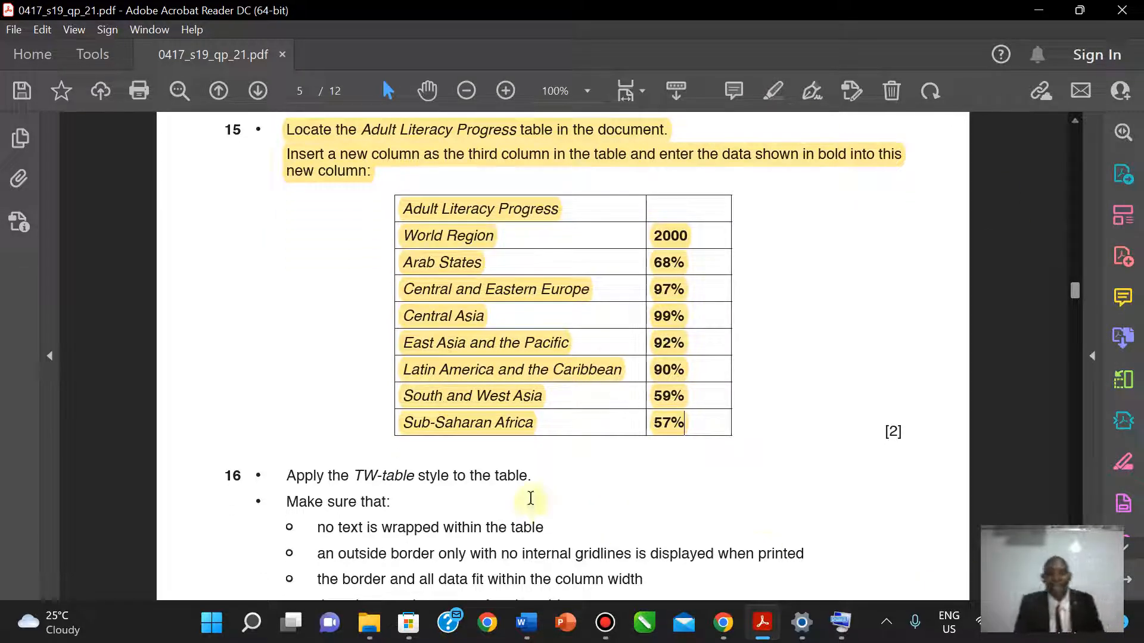
# - Apply the TW-table style to the Adult Literacy Progress table, then return to the question paper
pyautogui.moveTo(518, 631)
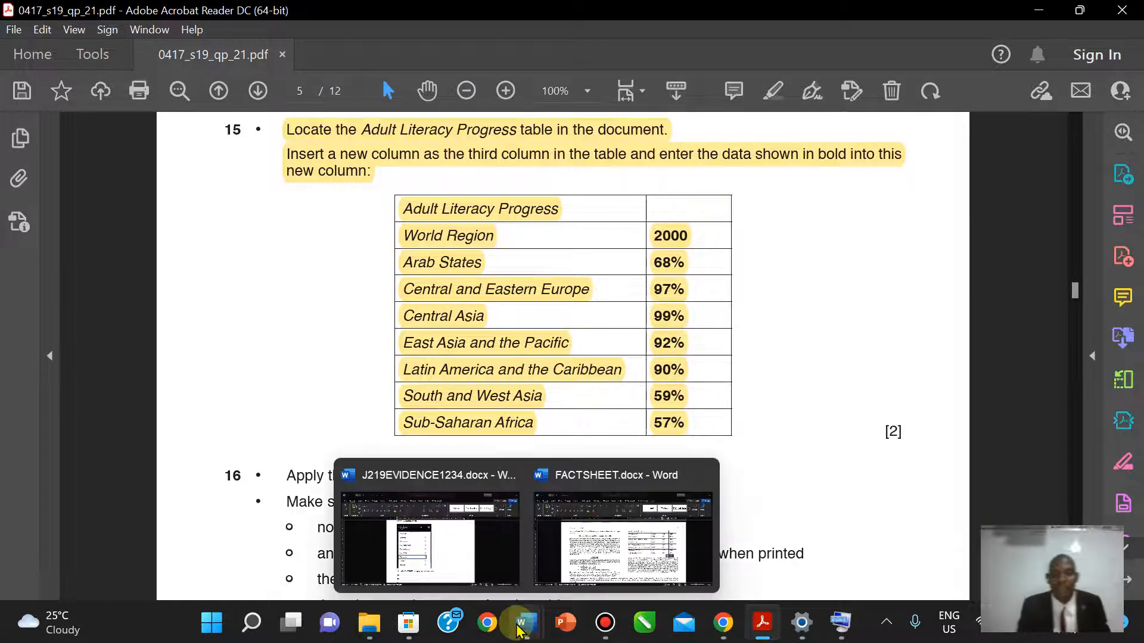
pyautogui.click(626, 566)
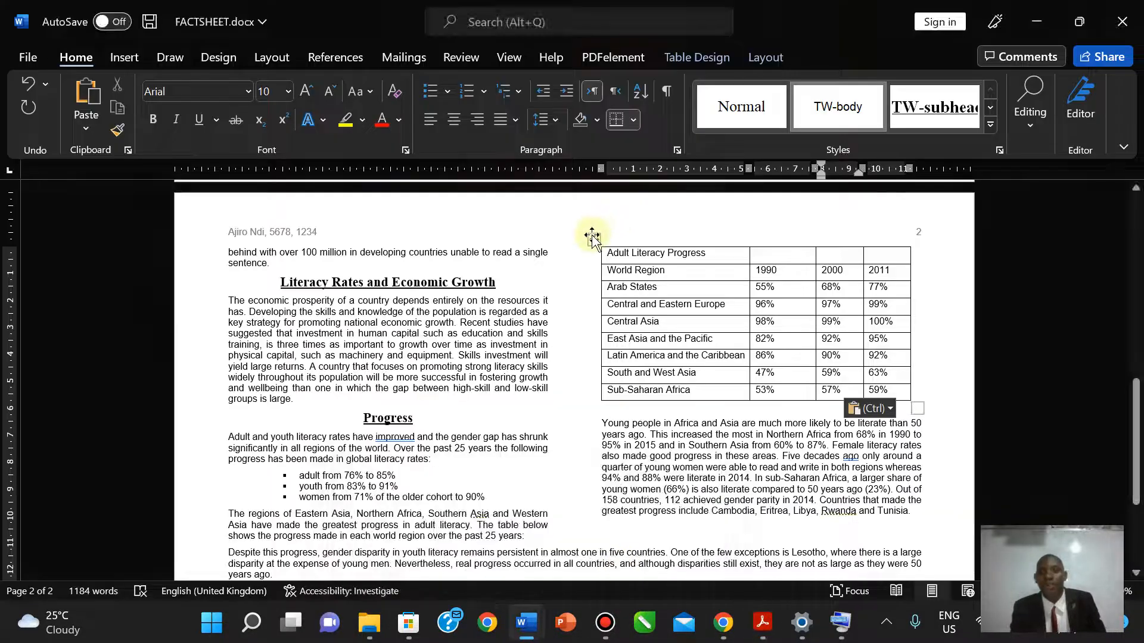
pyautogui.click(594, 239)
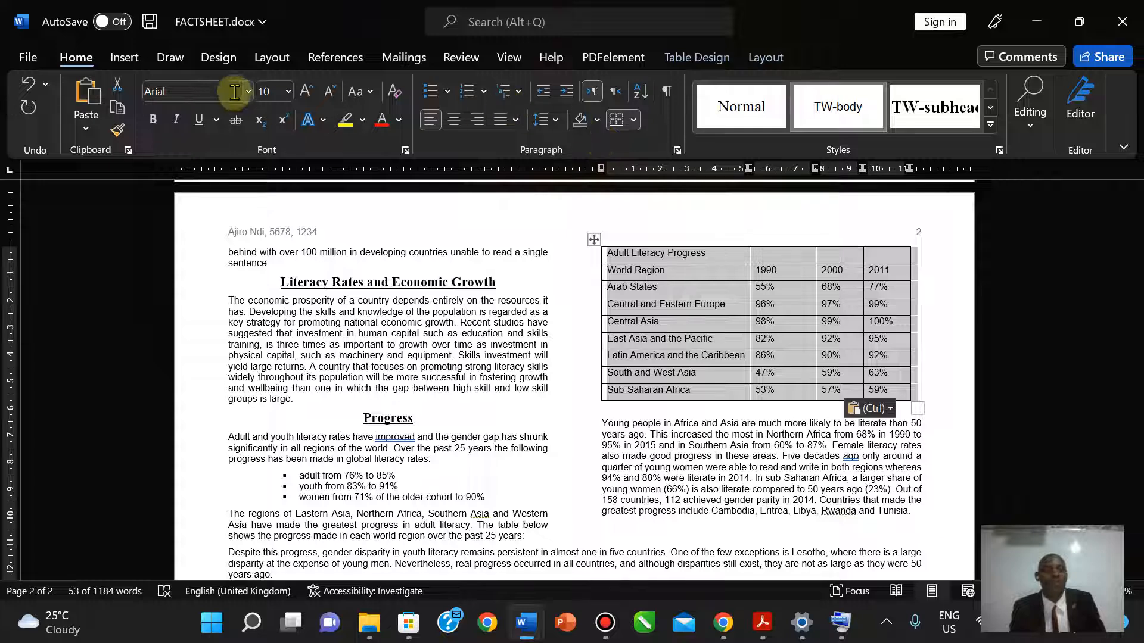
pyautogui.click(997, 151)
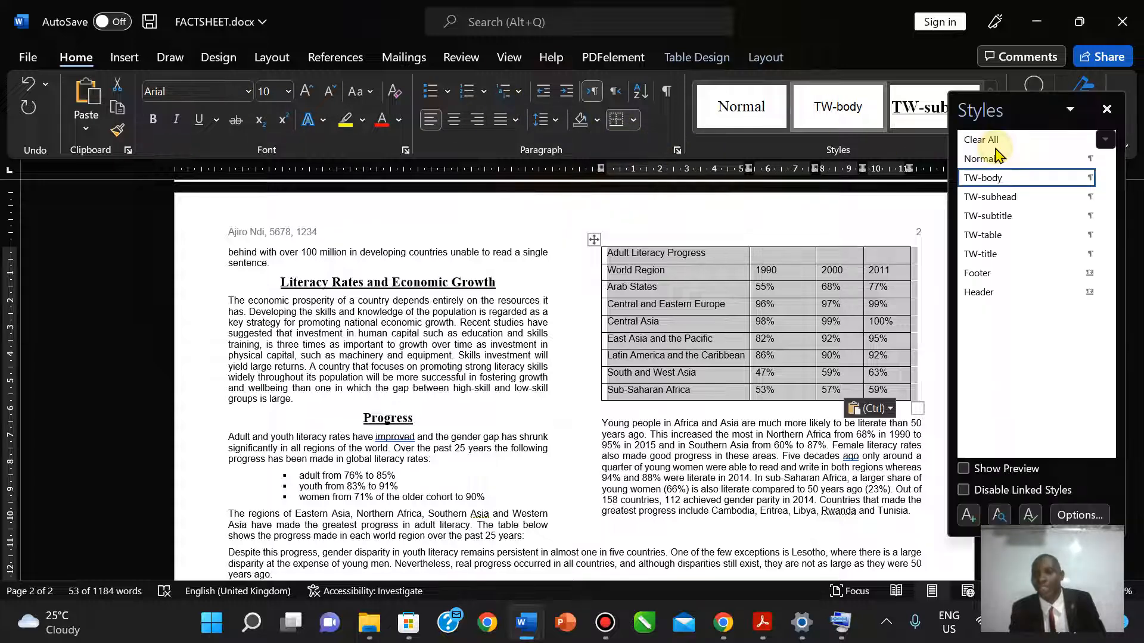
pyautogui.click(988, 236)
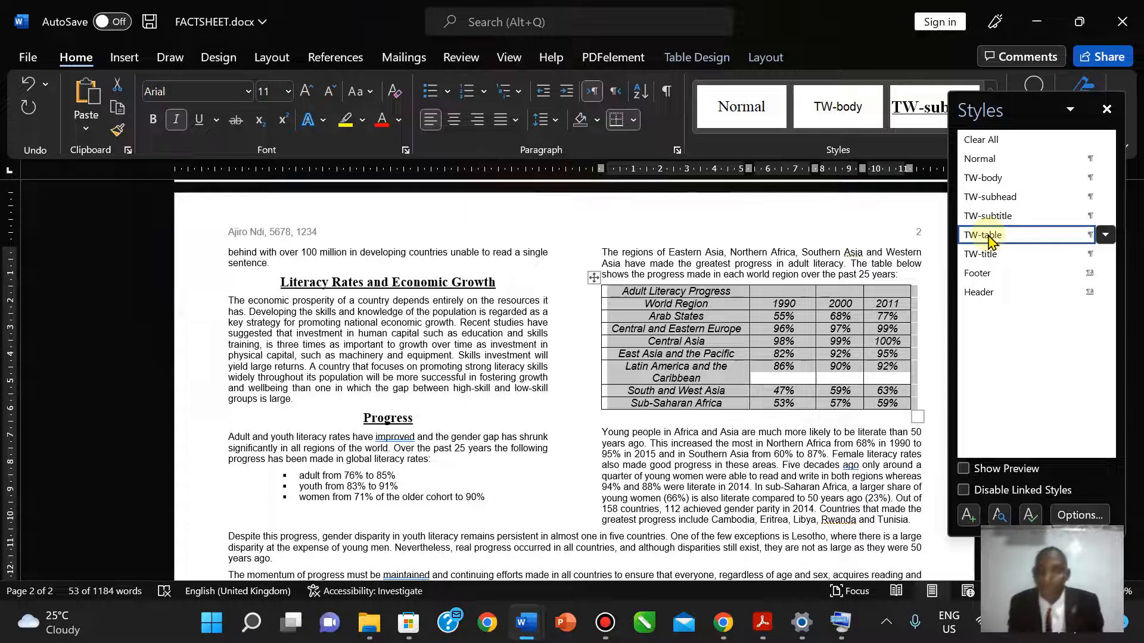
pyautogui.click(715, 377)
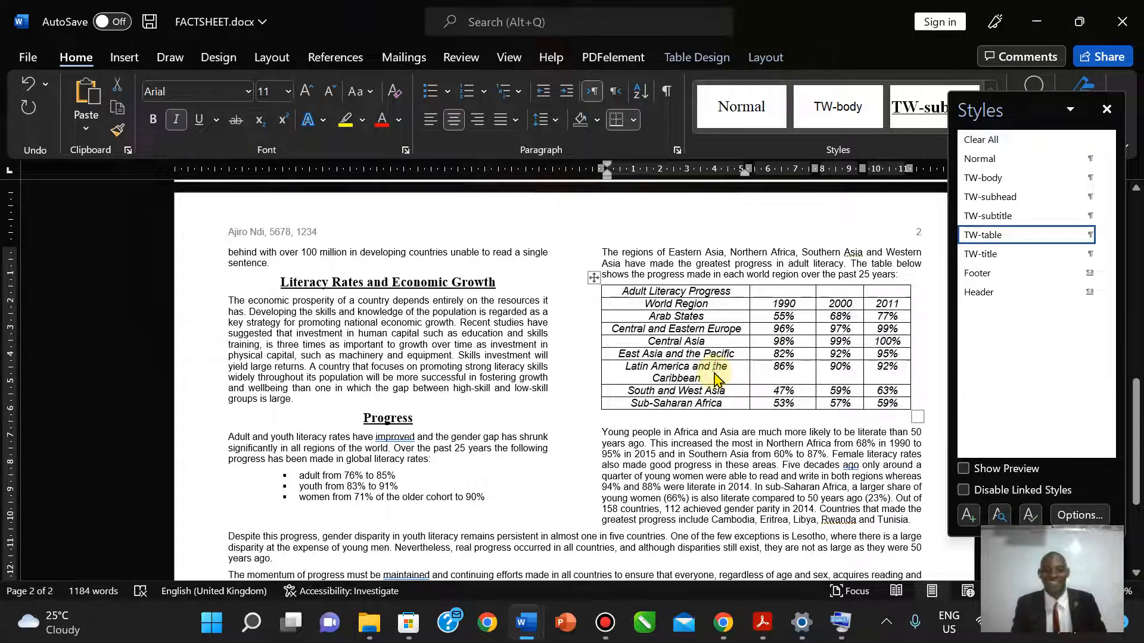
pyautogui.click(763, 623)
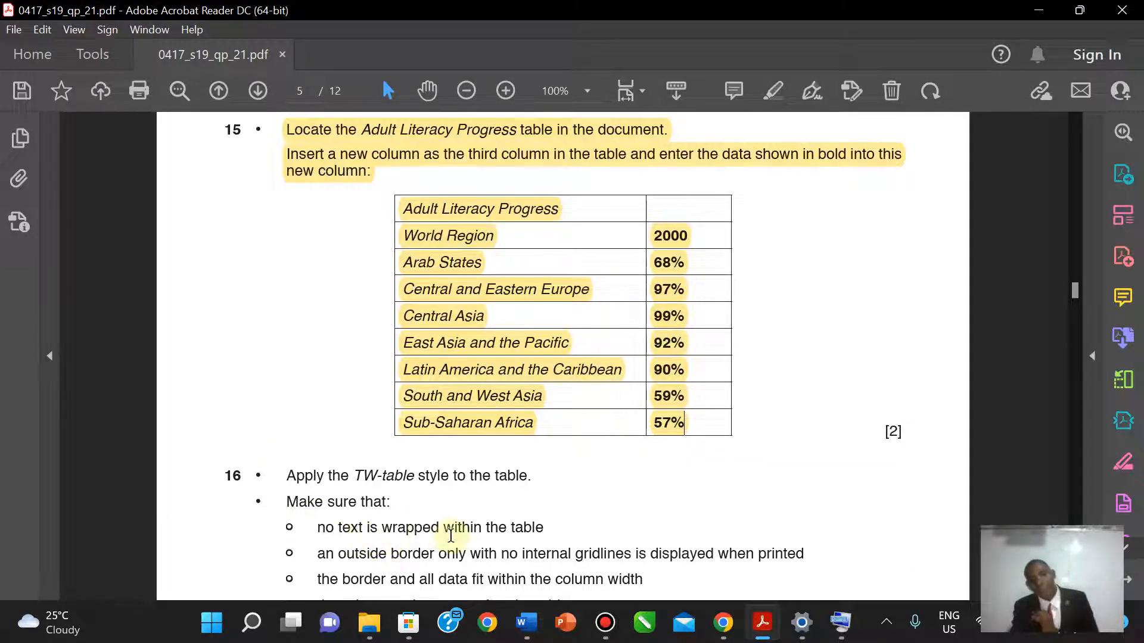
# - Widen the region, 1990, 2000 and 2011 columns so 'Latin America and the Caribbean' fits on one line
pyautogui.click(757, 622)
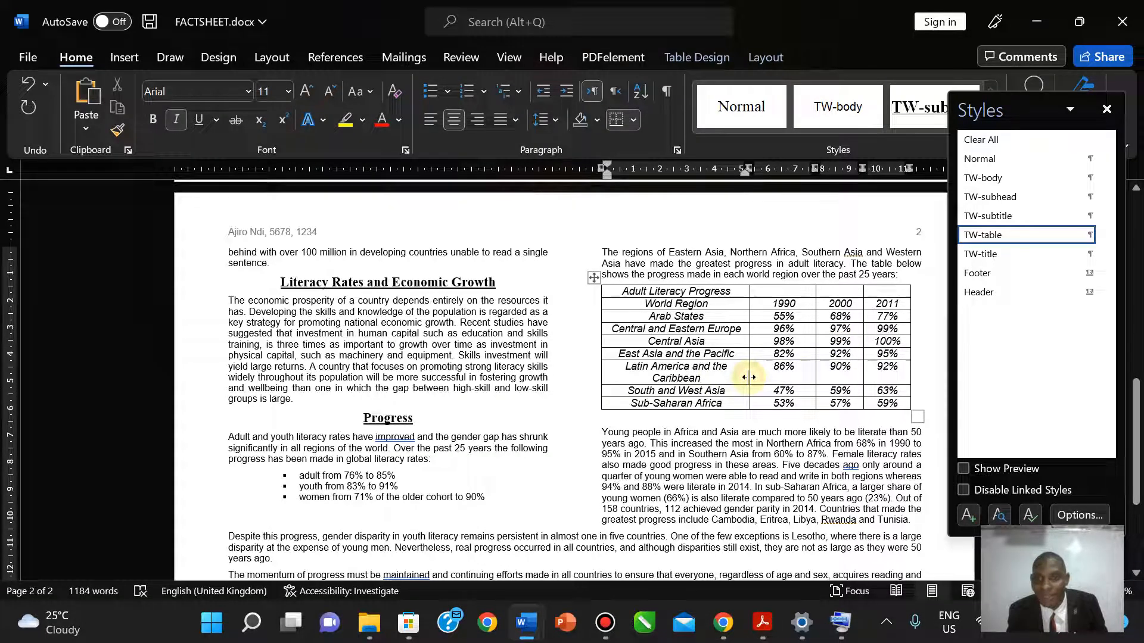
pyautogui.moveTo(749, 377); pyautogui.dragTo(756, 378)
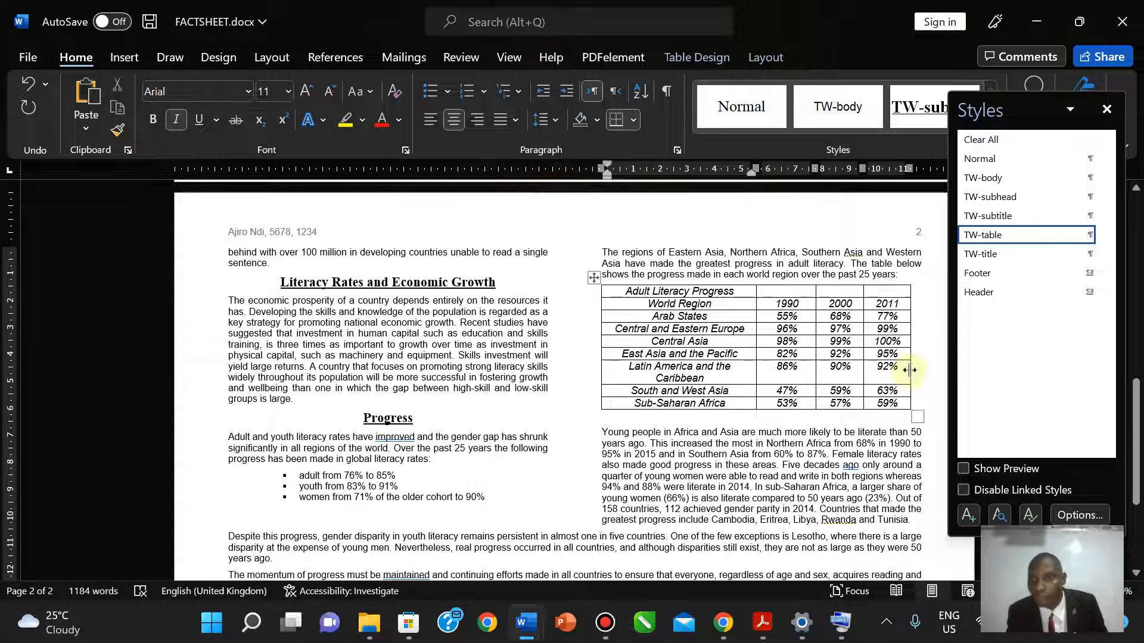
pyautogui.moveTo(910, 369); pyautogui.dragTo(917, 369)
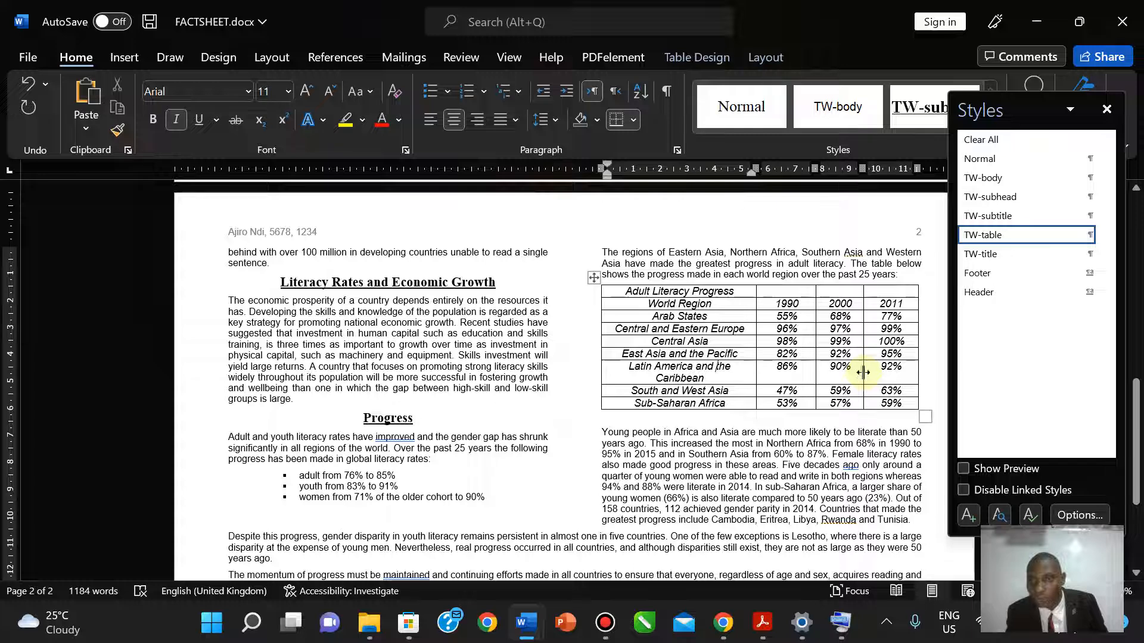
pyautogui.moveTo(863, 372); pyautogui.dragTo(878, 370)
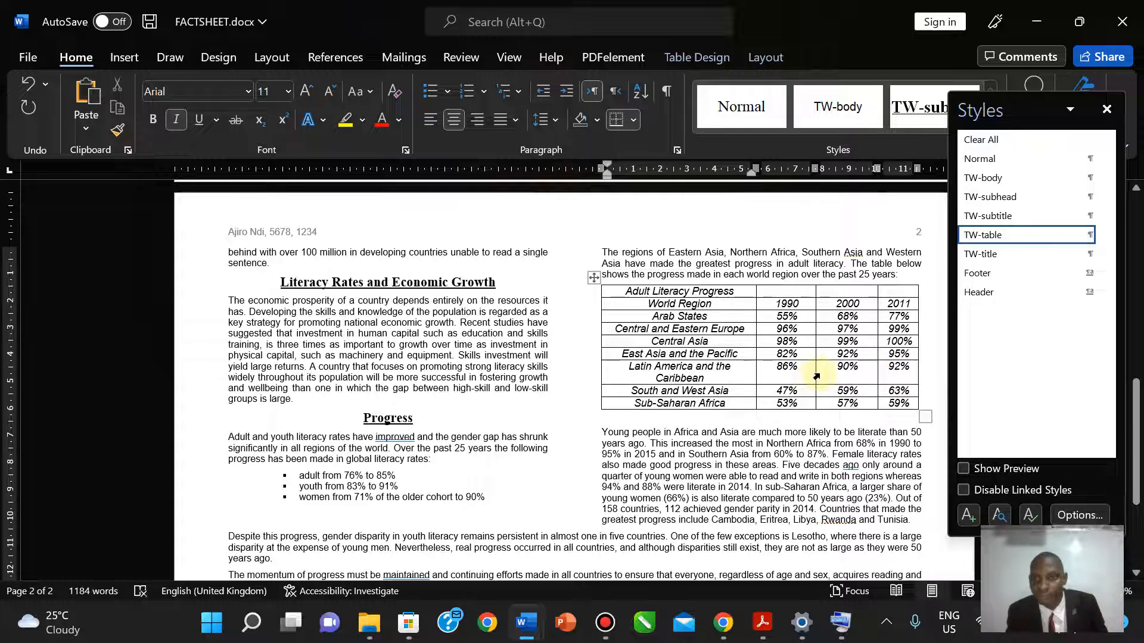
pyautogui.moveTo(815, 374); pyautogui.dragTo(831, 374)
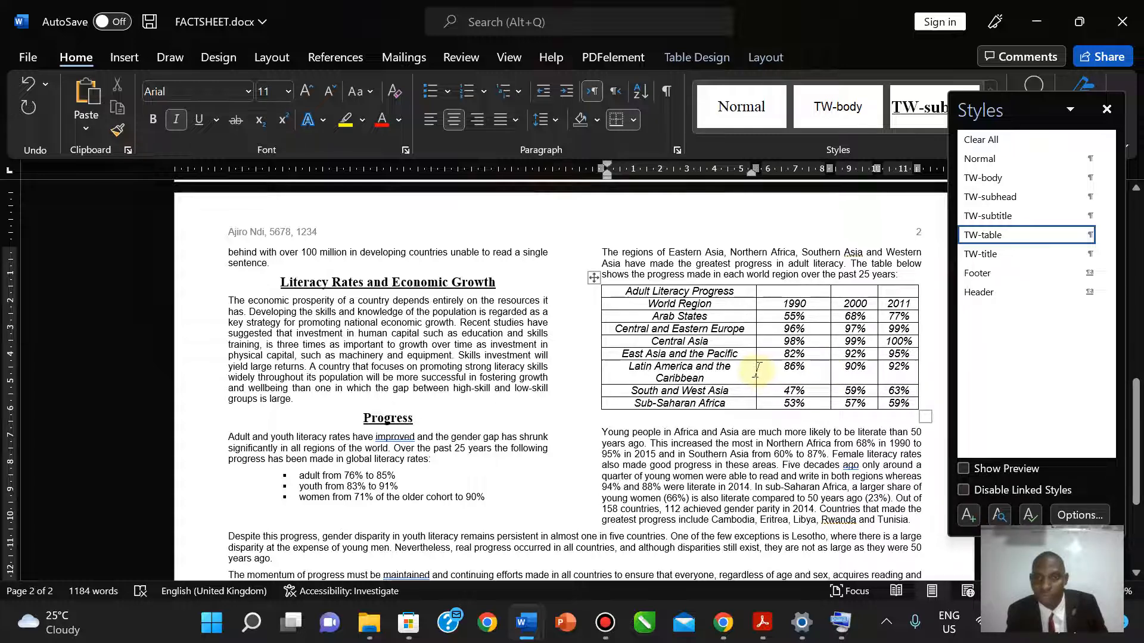
pyautogui.moveTo(756, 370); pyautogui.dragTo(770, 373)
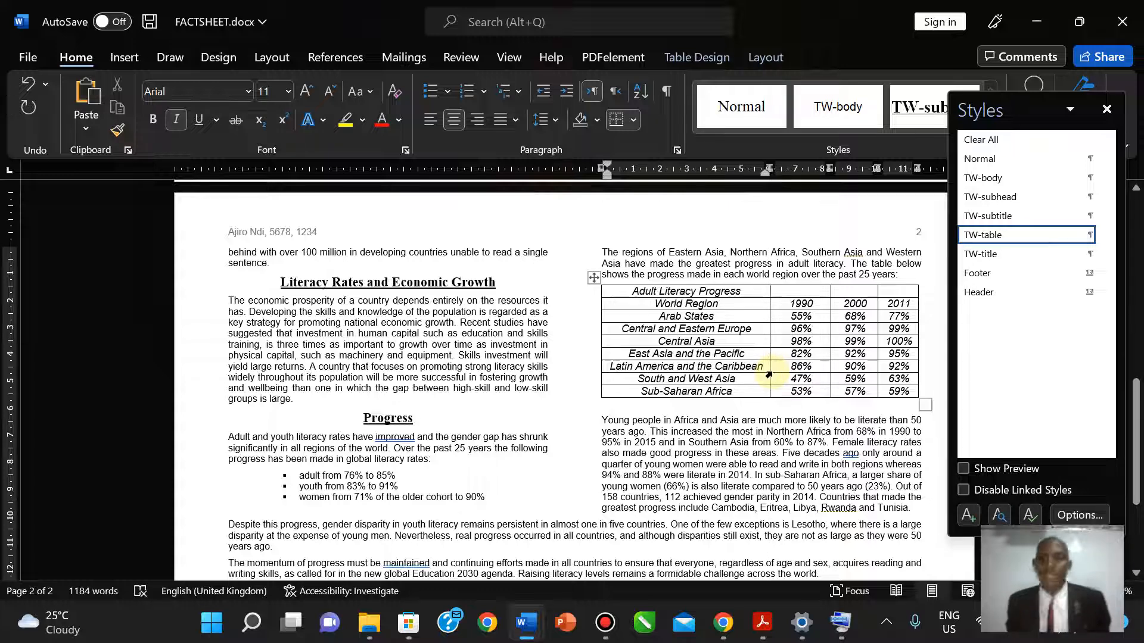
# - Bring the question paper forward to read task 16: no wrapping, outside border only
pyautogui.click(764, 623)
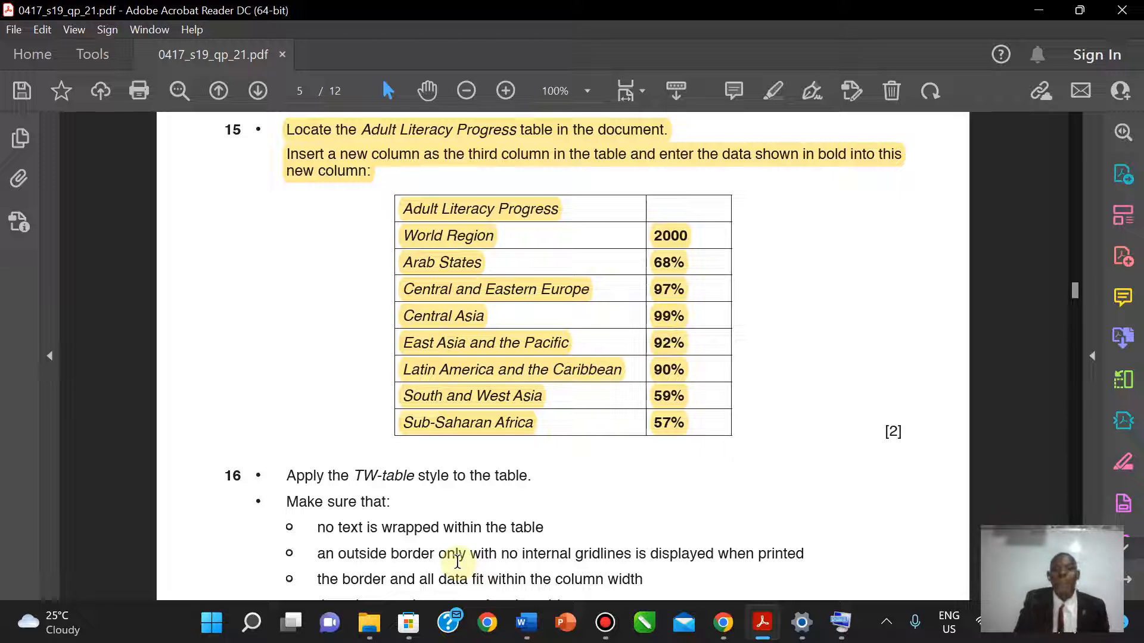
# - Select the literacy table in FACTSHEET, close the Styles pane and view its AutoFit choices
pyautogui.click(763, 623)
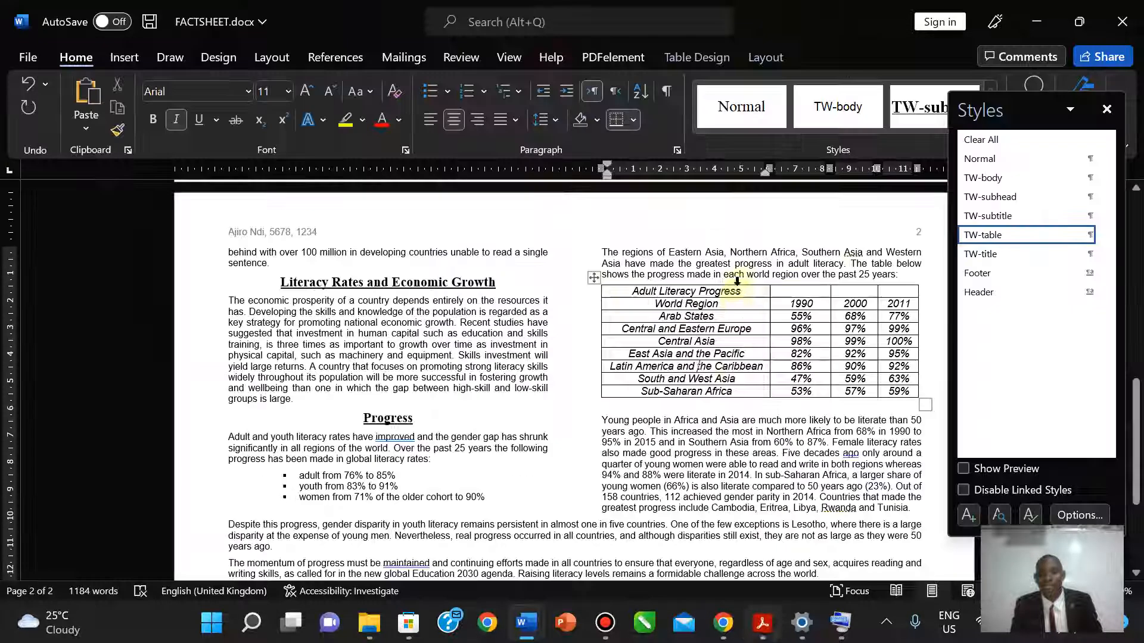
pyautogui.click(594, 279)
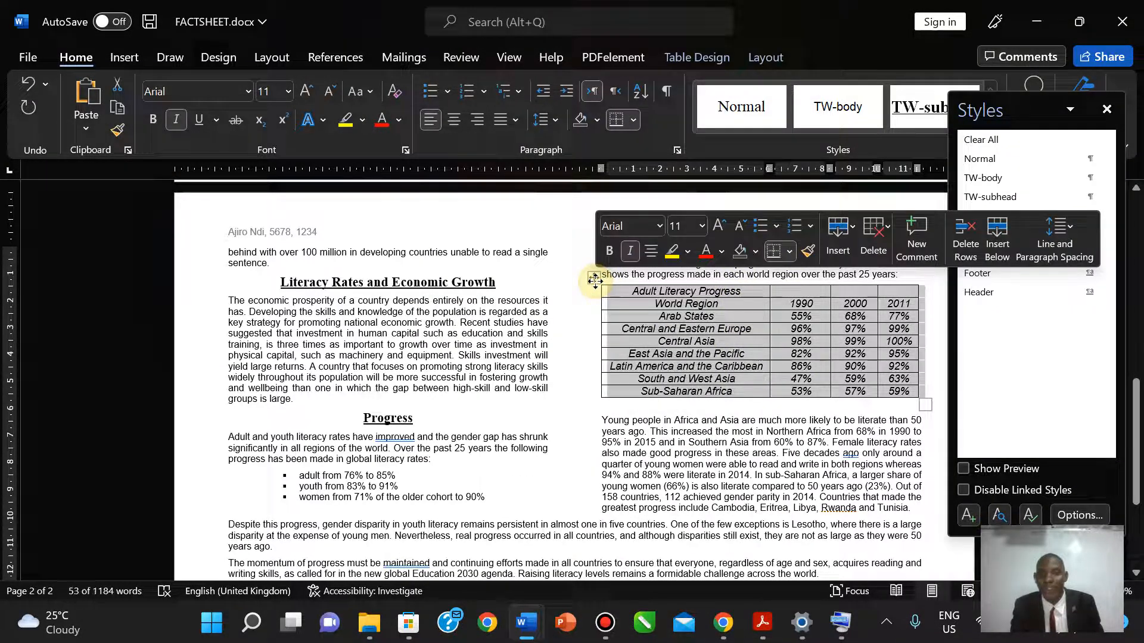
pyautogui.click(685, 57)
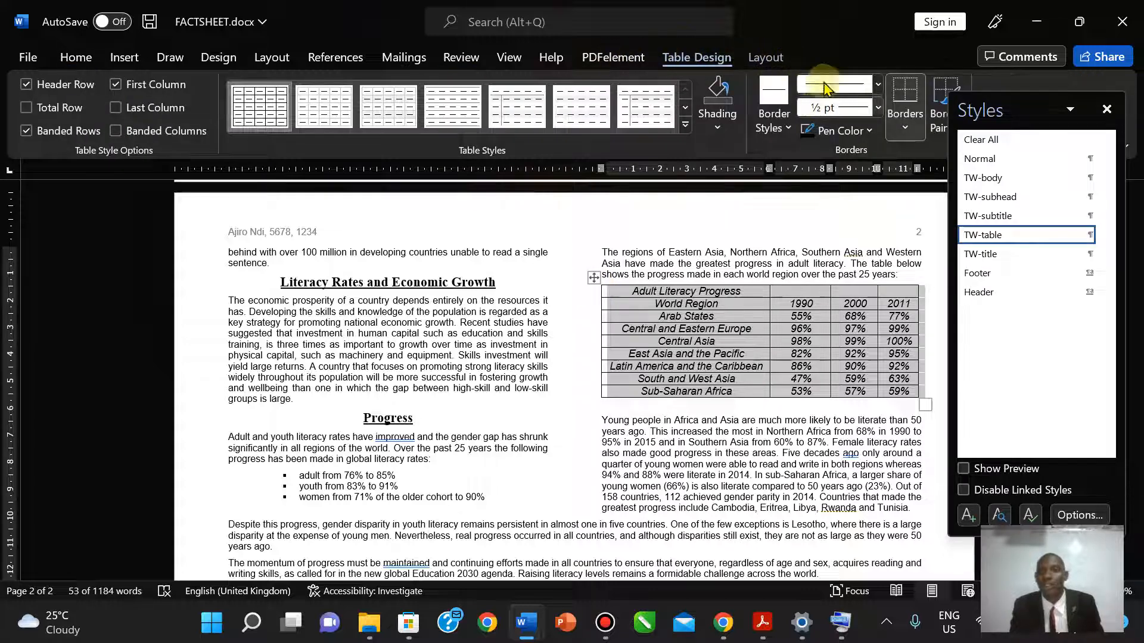
pyautogui.click(767, 57)
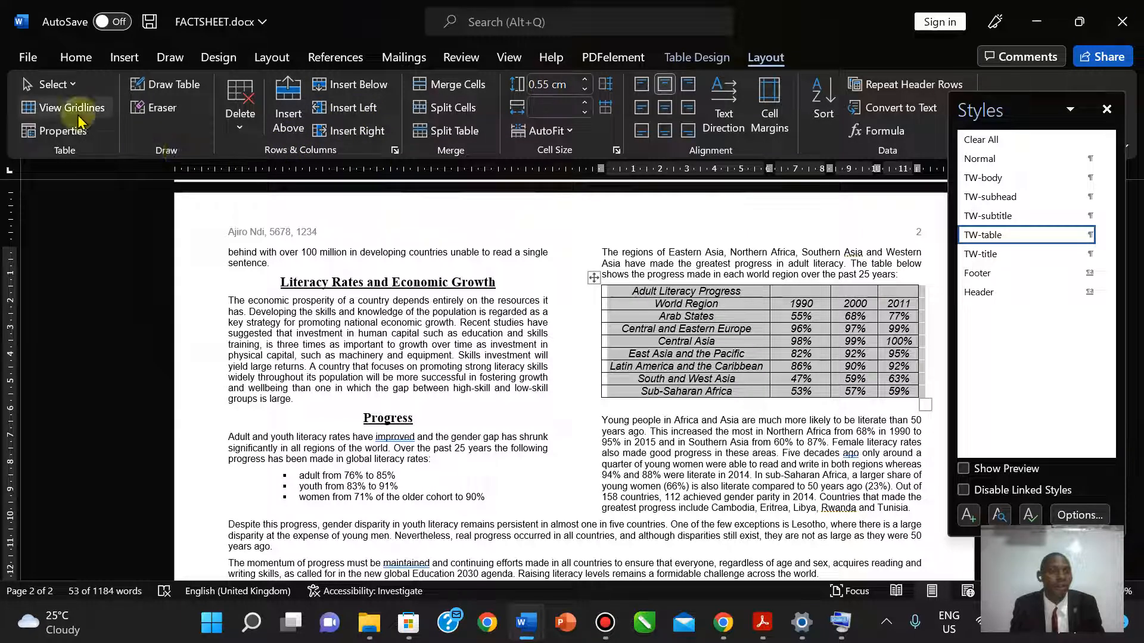
pyautogui.click(1106, 109)
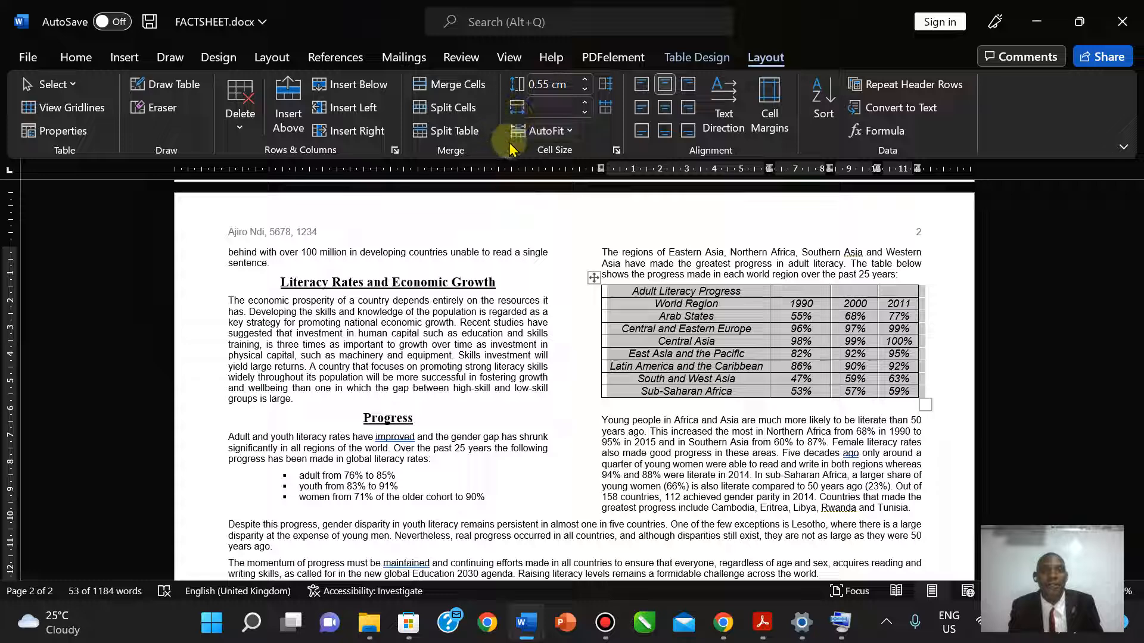
pyautogui.click(567, 132)
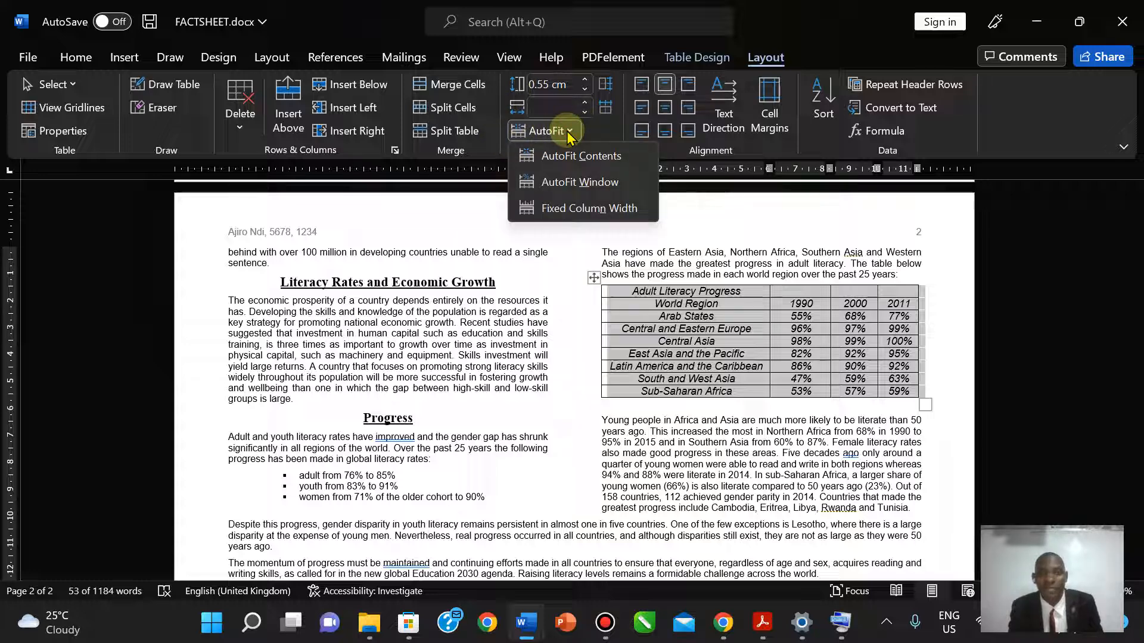
# - Check the question paper, then return to FACTSHEET and reselect the whole literacy table
pyautogui.click(762, 620)
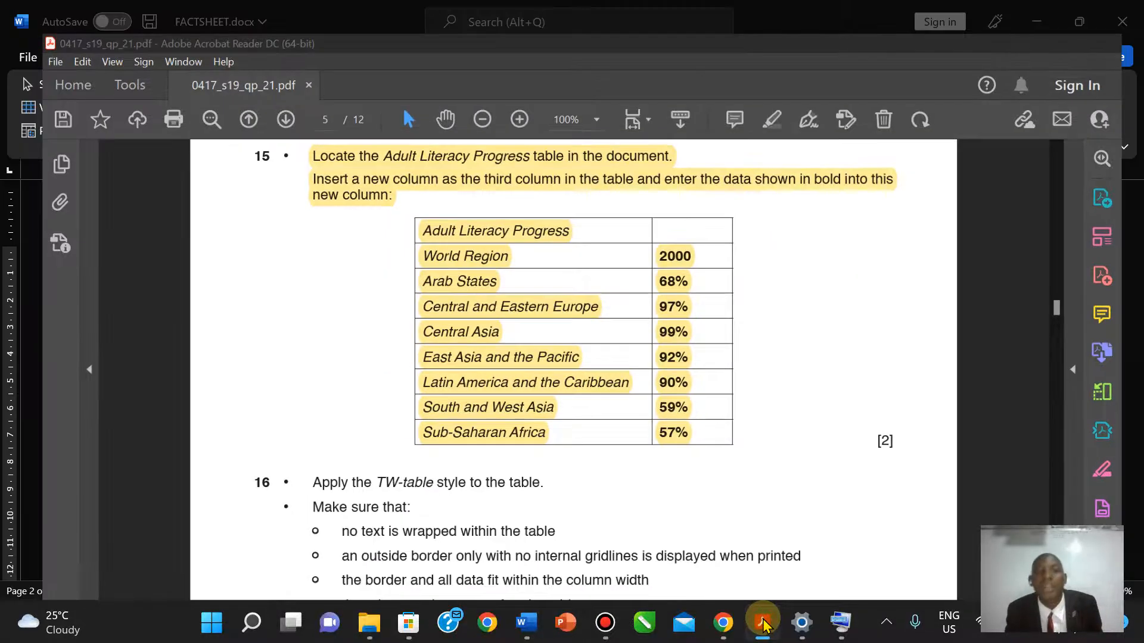
pyautogui.click(763, 623)
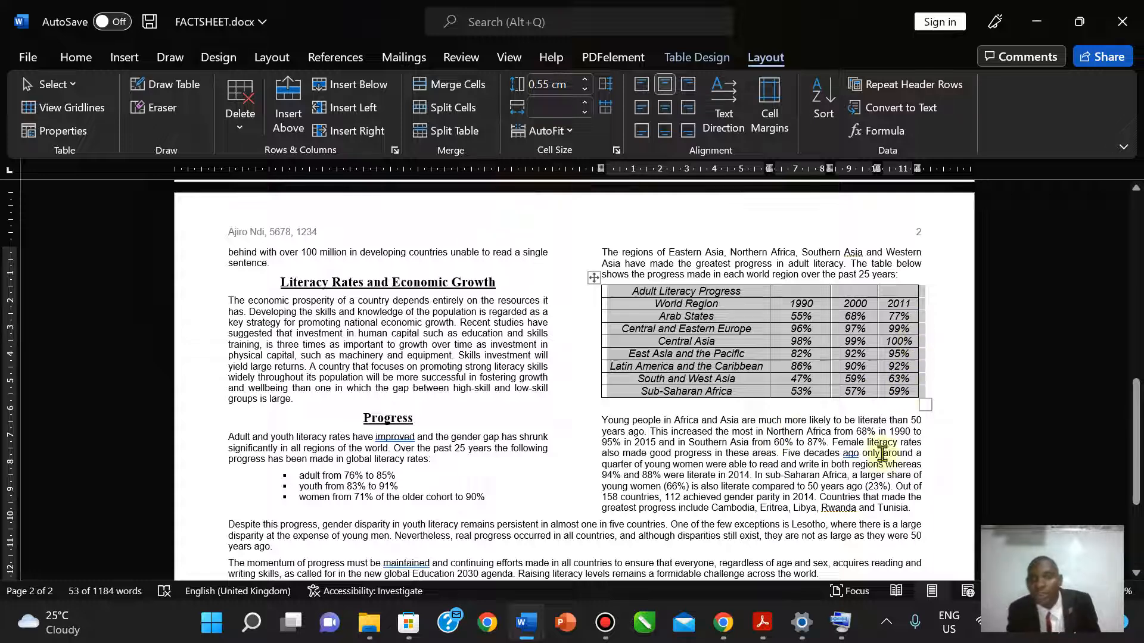
pyautogui.moveTo(752, 623)
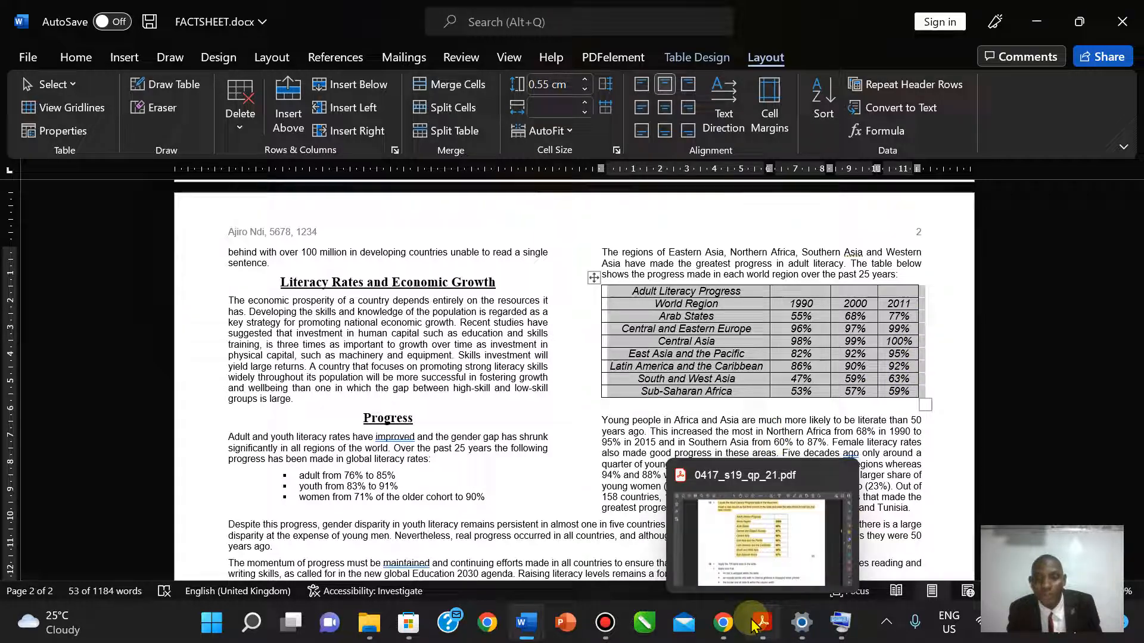
pyautogui.click(746, 540)
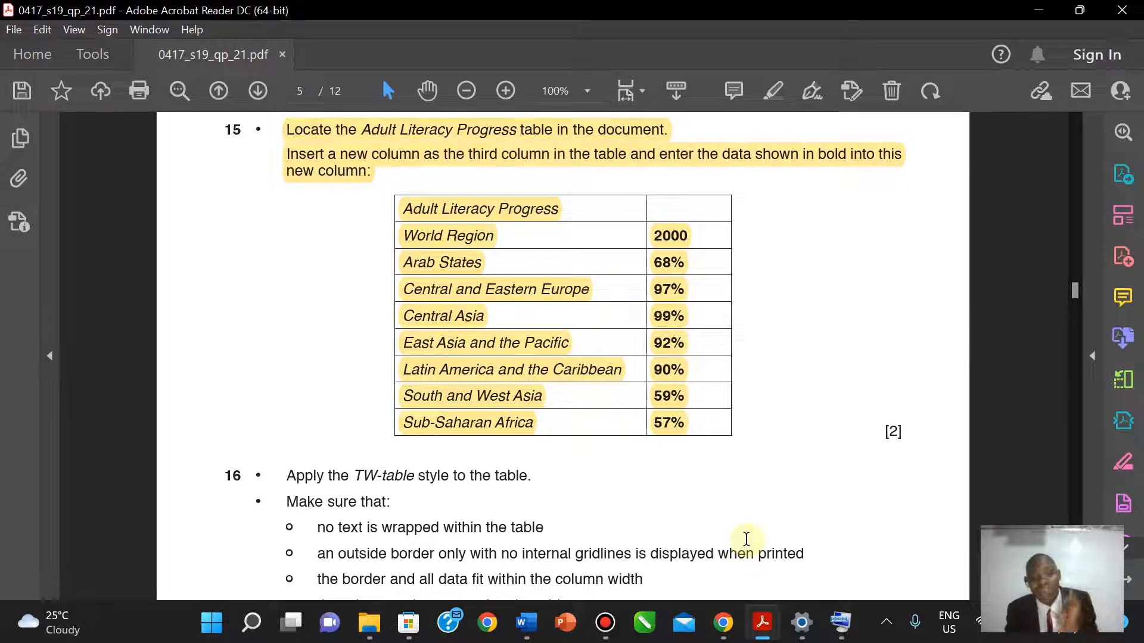
pyautogui.click(763, 623)
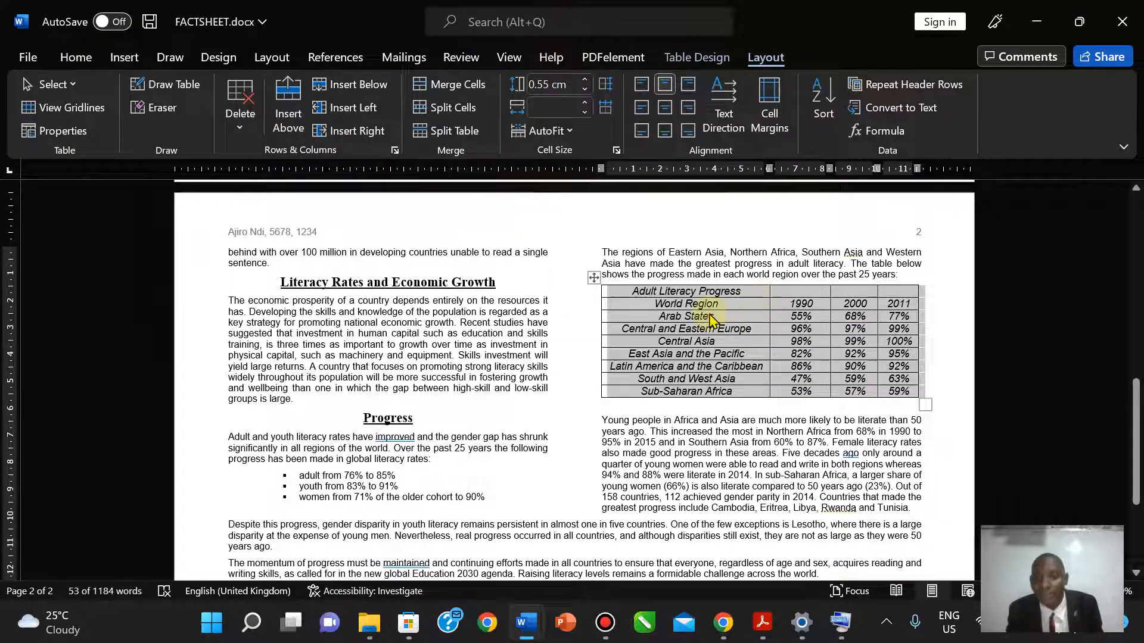
pyautogui.click(710, 319)
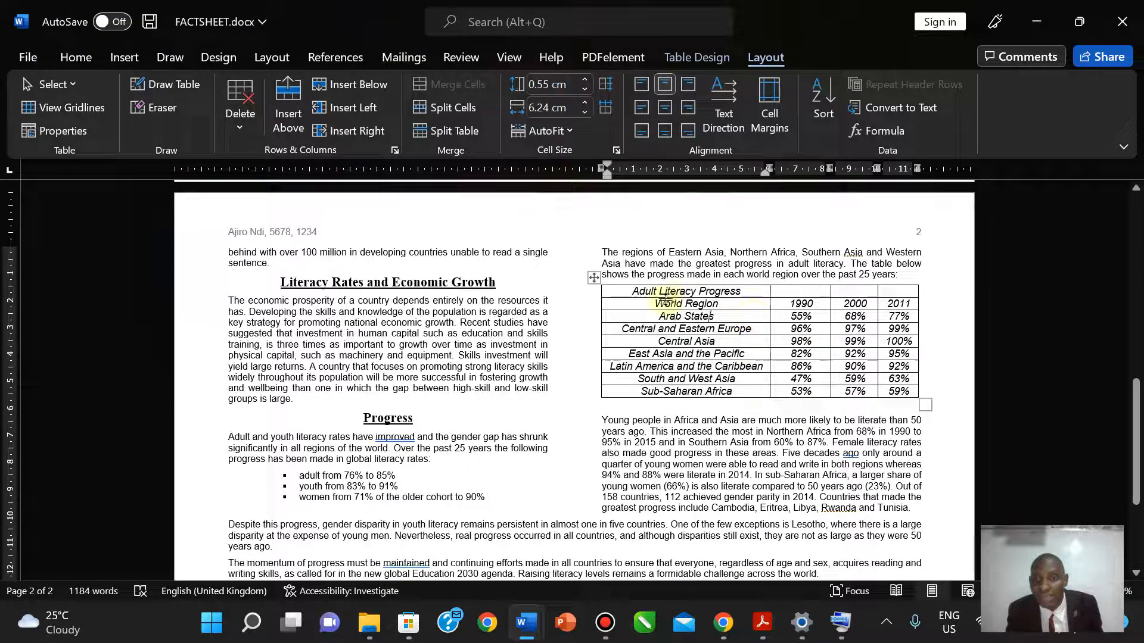
pyautogui.click(593, 276)
# - Remove all borders from the literacy table, then apply Outside Borders from the Home tab
pyautogui.click(75, 58)
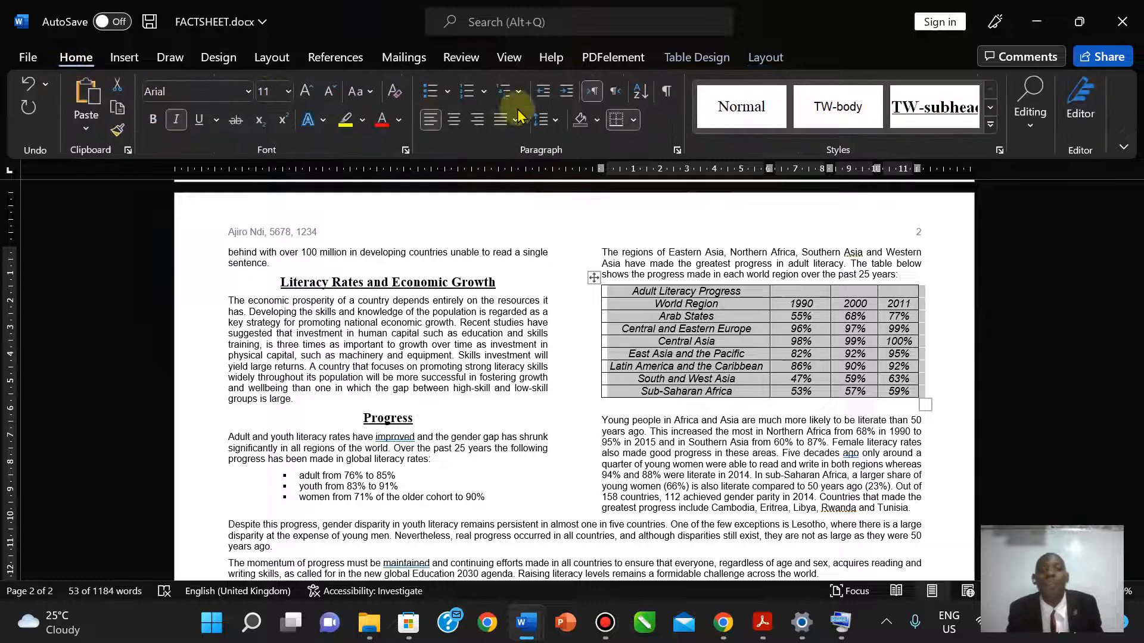
pyautogui.click(634, 121)
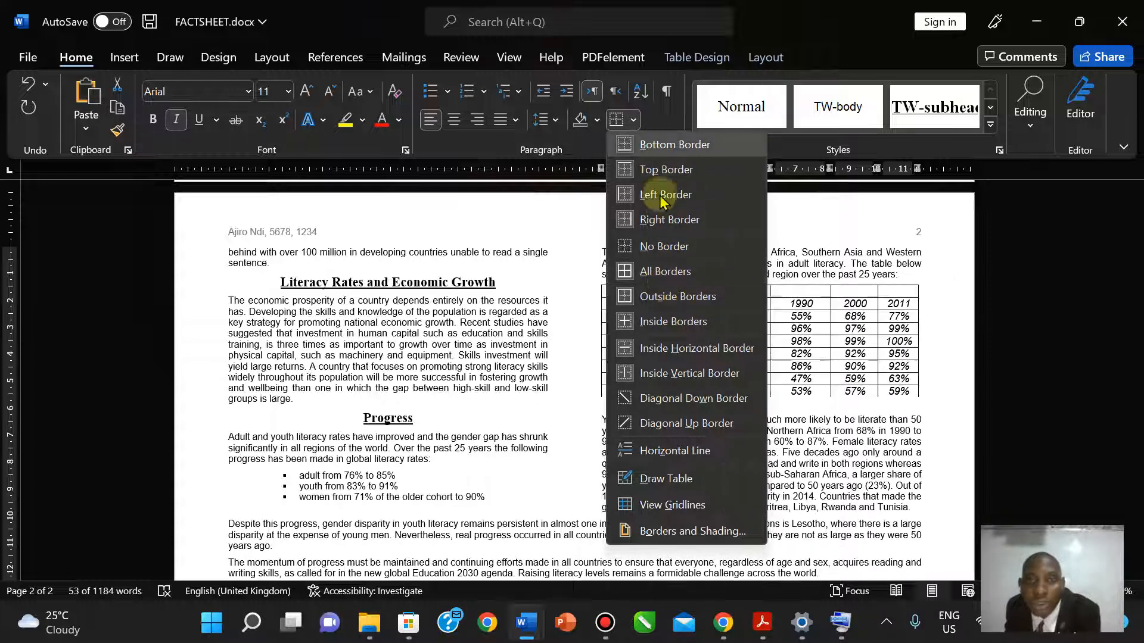
pyautogui.click(655, 246)
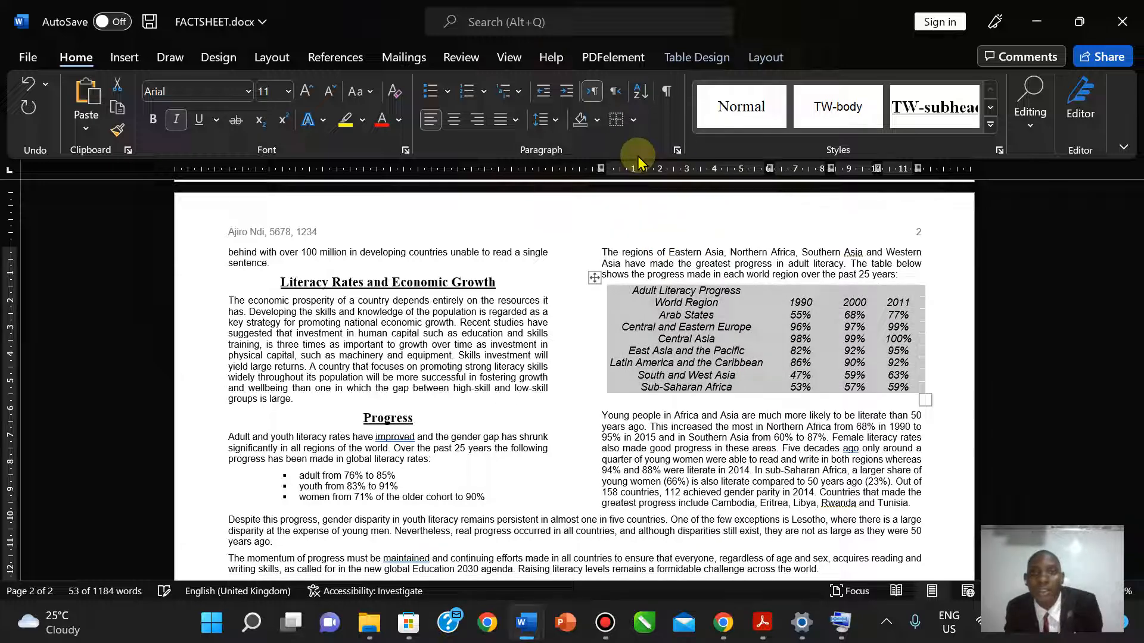
pyautogui.click(634, 120)
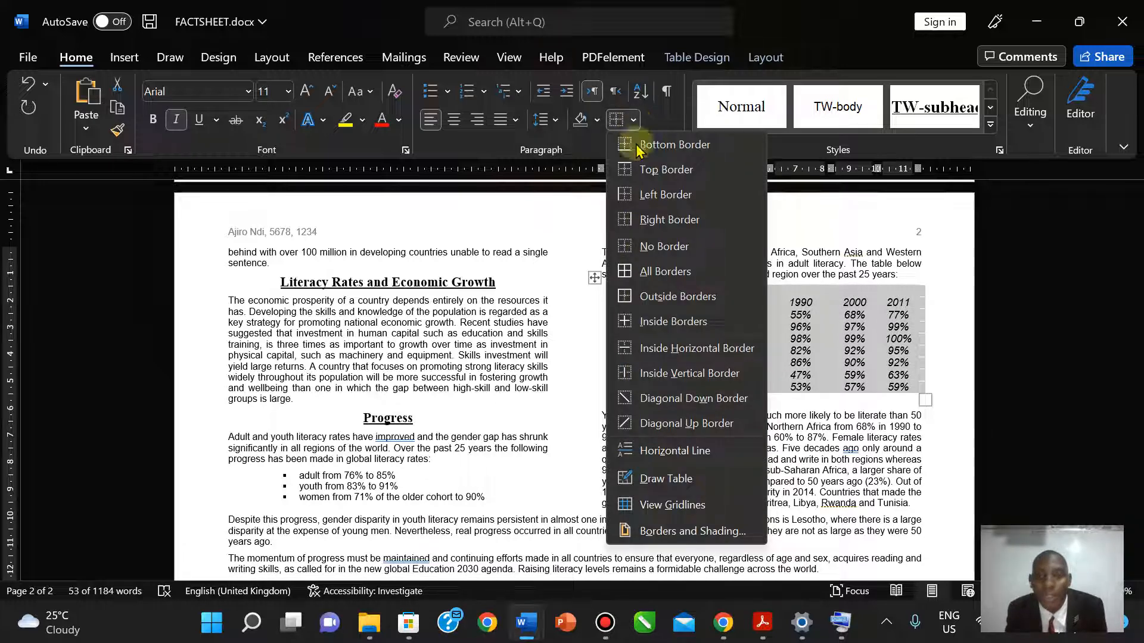
pyautogui.click(655, 297)
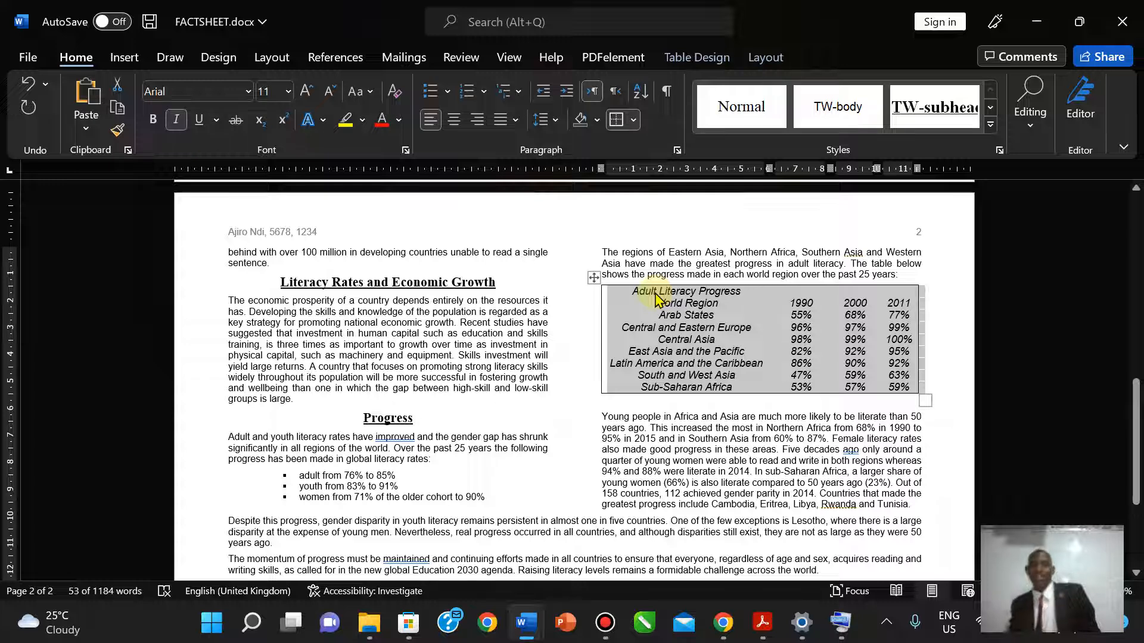
pyautogui.click(762, 623)
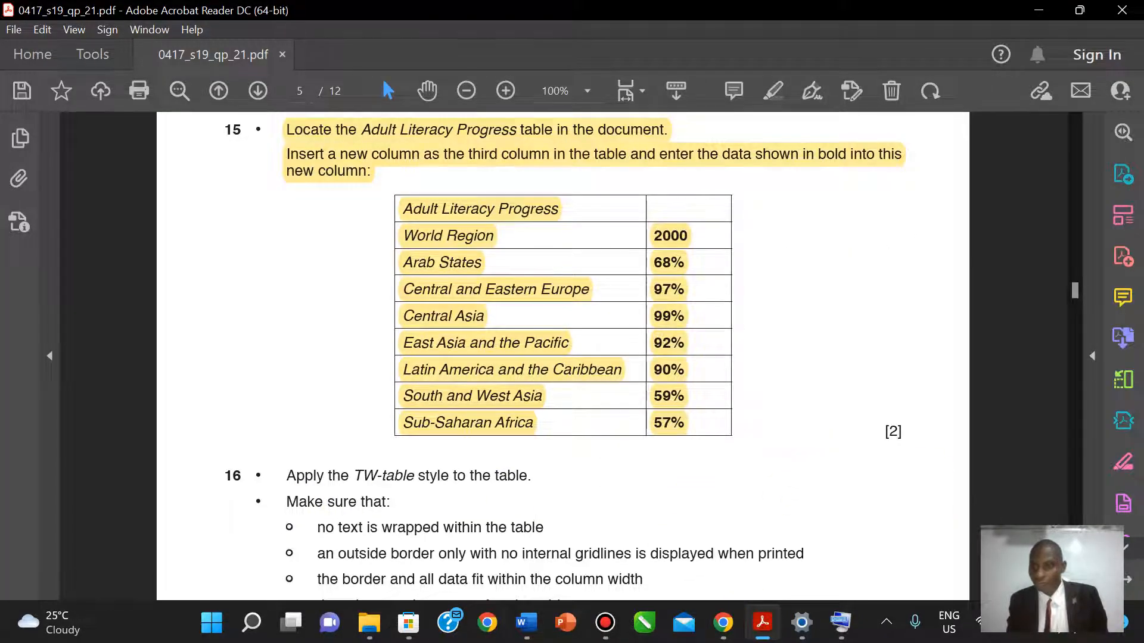
pyautogui.scroll(-3, 563, 358)
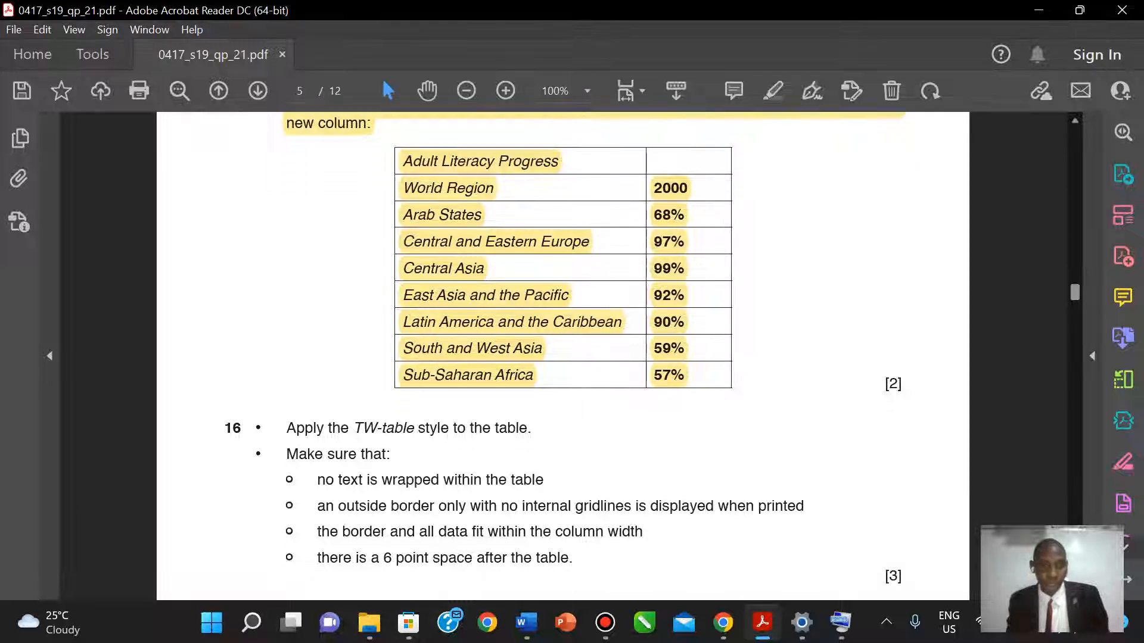
pyautogui.scroll(-1, 563, 357)
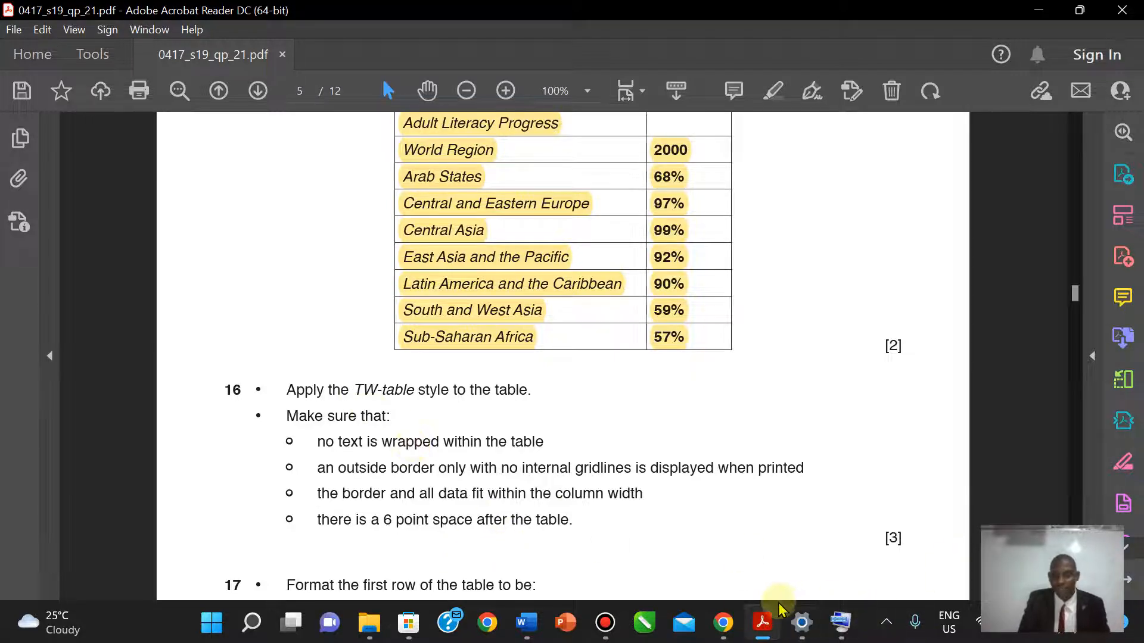
pyautogui.click(763, 625)
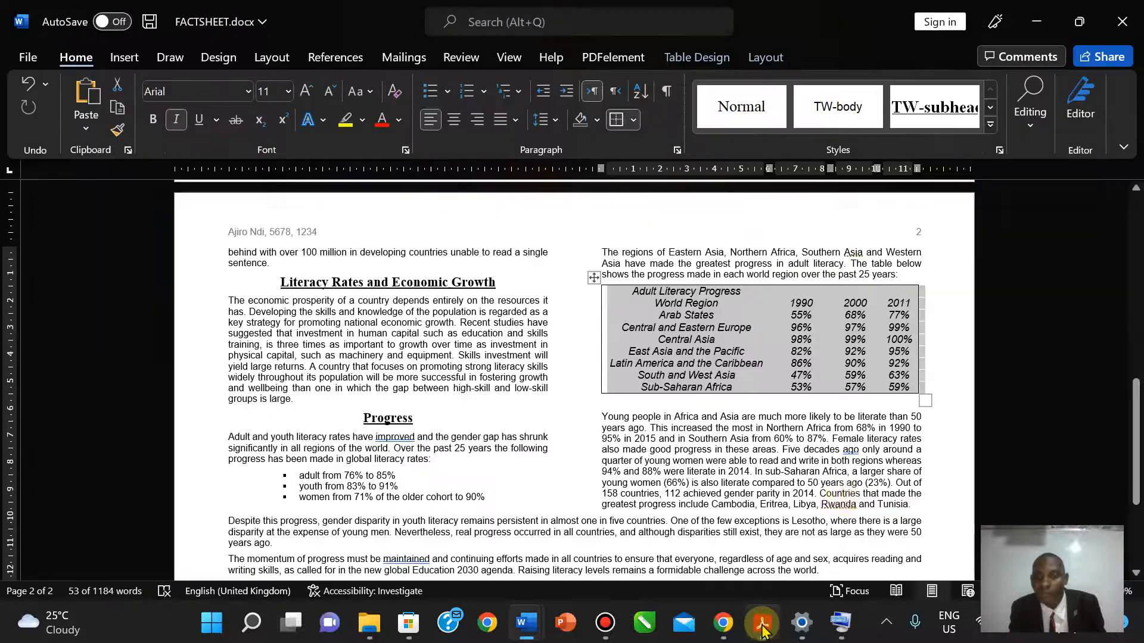
# - Reduce the empty paragraph below the table to 6 pt with Shrink Font, then return to the question paper
pyautogui.click(656, 405)
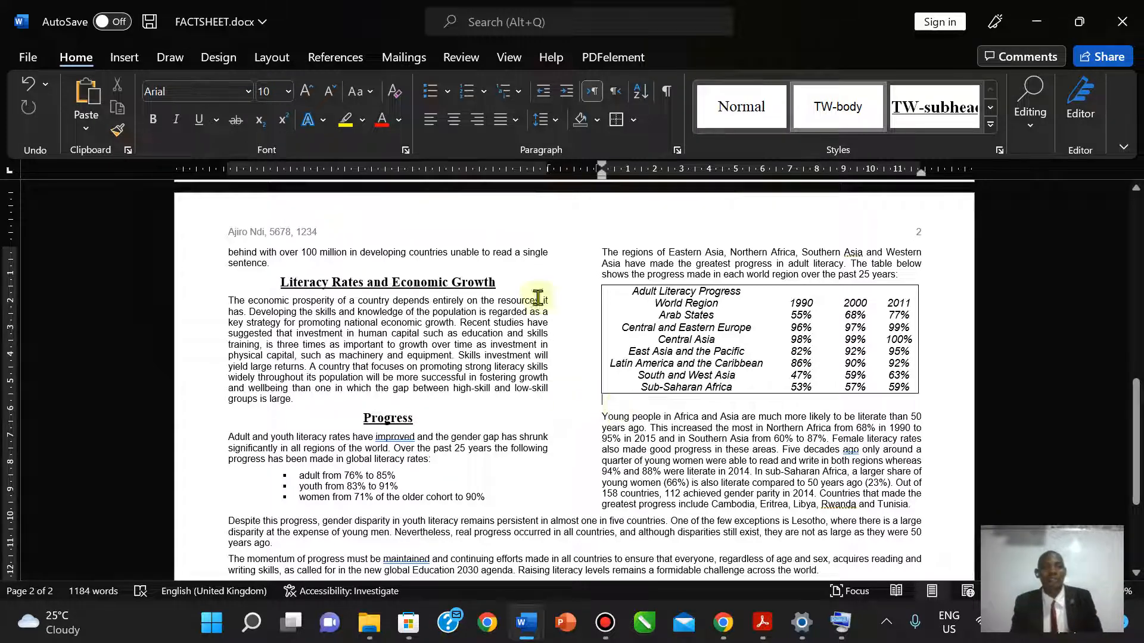
pyautogui.click(328, 91)
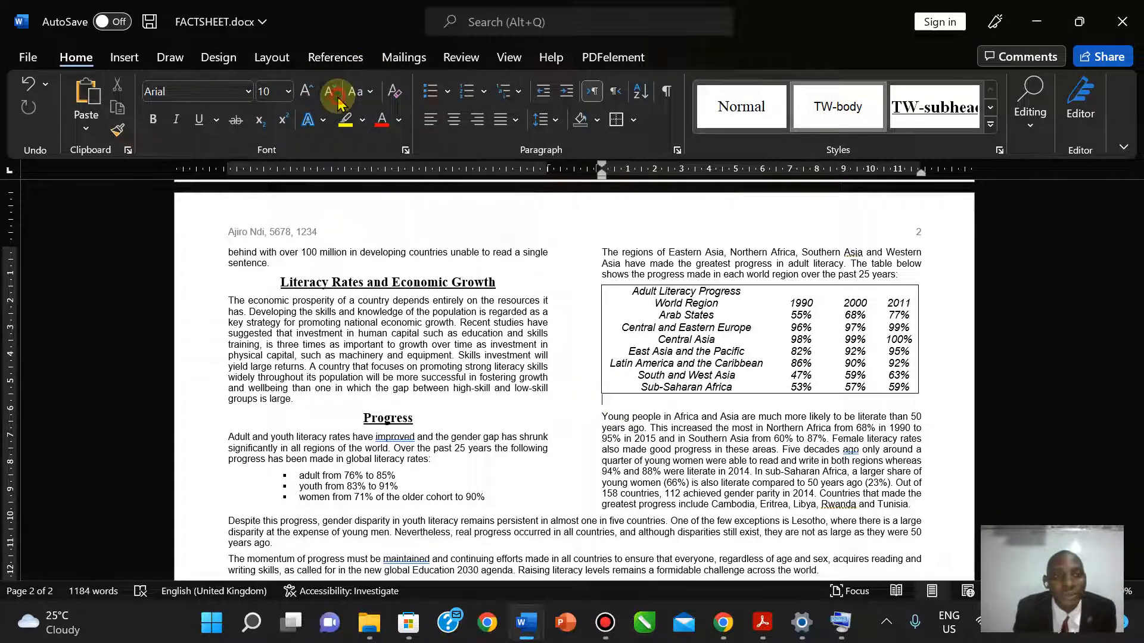
pyautogui.click(328, 91)
pyautogui.click(328, 92)
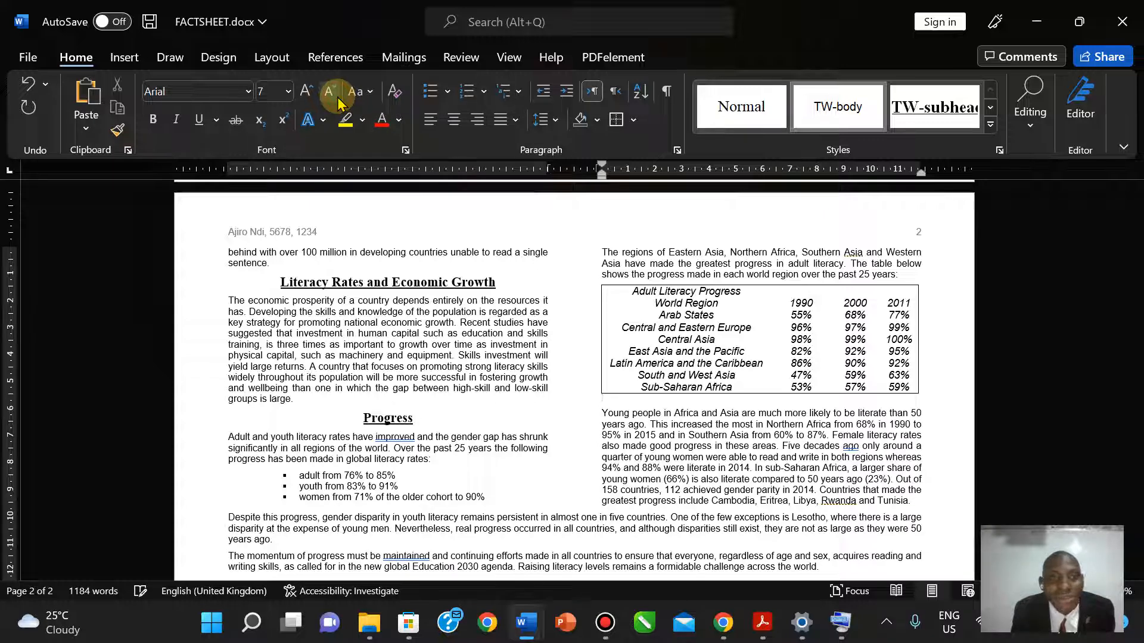
pyautogui.click(329, 91)
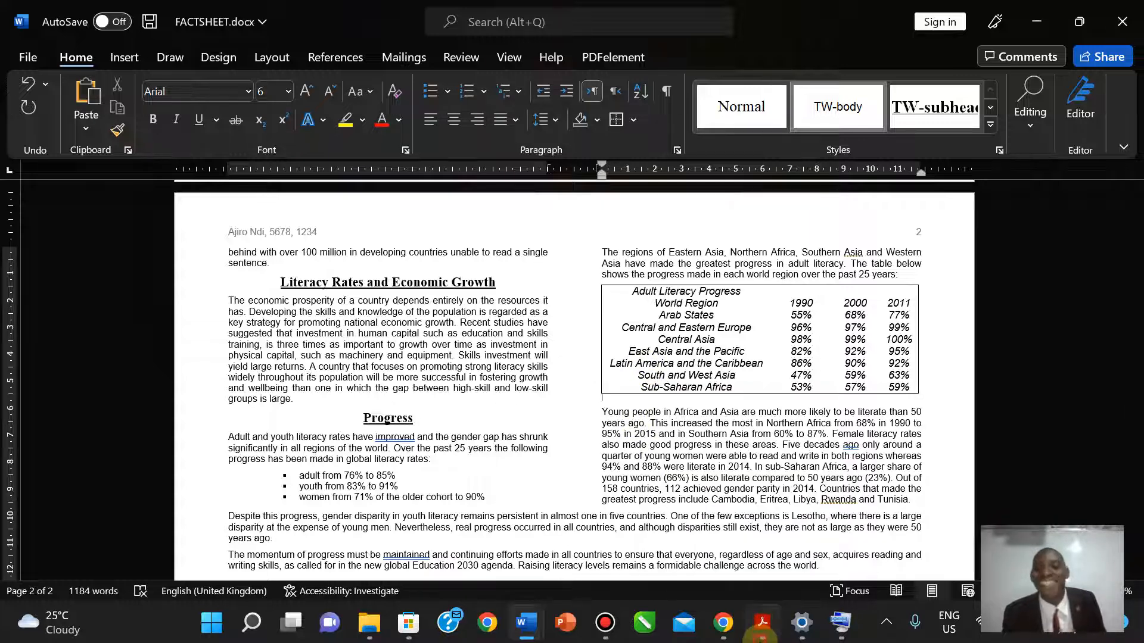
pyautogui.click(762, 623)
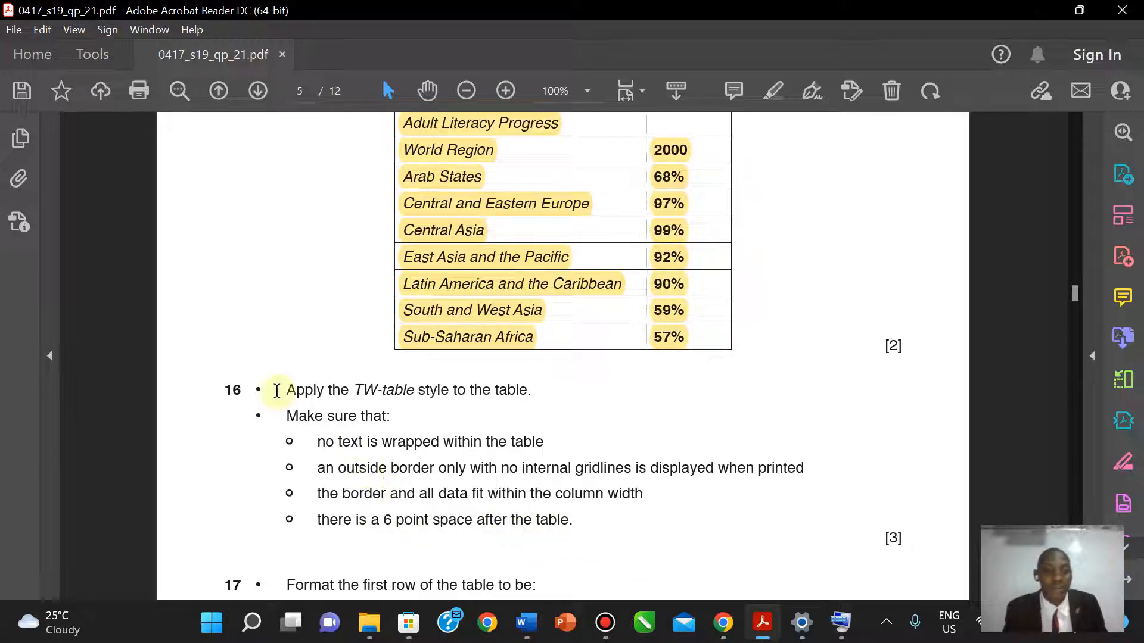
# - Highlight task 16's table-styling instructions in yellow, then scroll down to task 17
pyautogui.moveTo(288, 390); pyautogui.dragTo(573, 521)
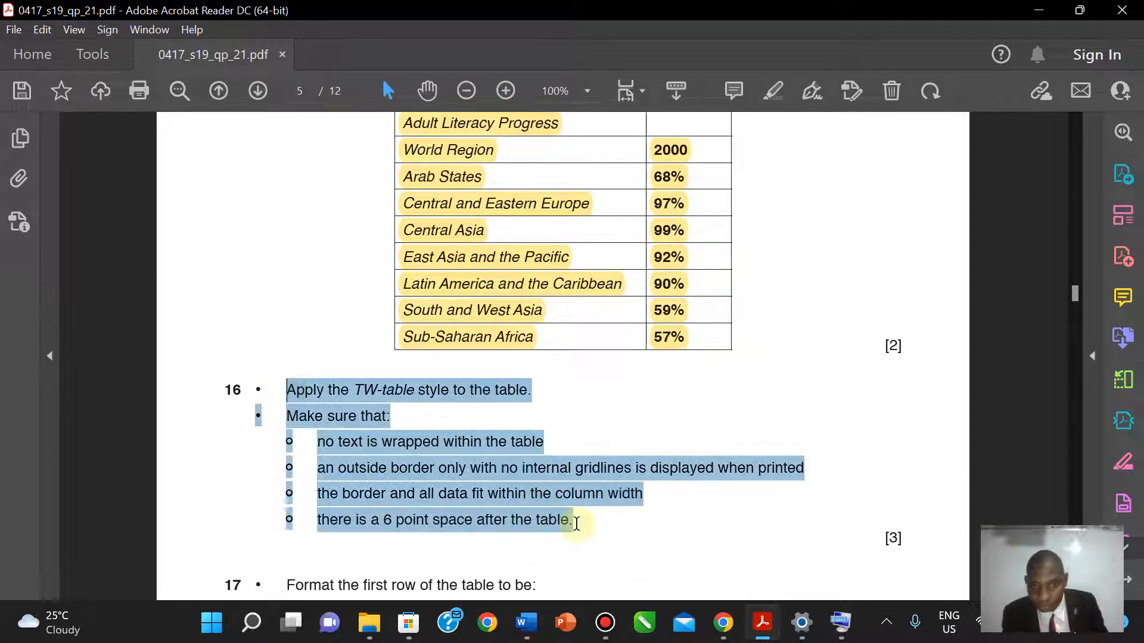
pyautogui.click(773, 86)
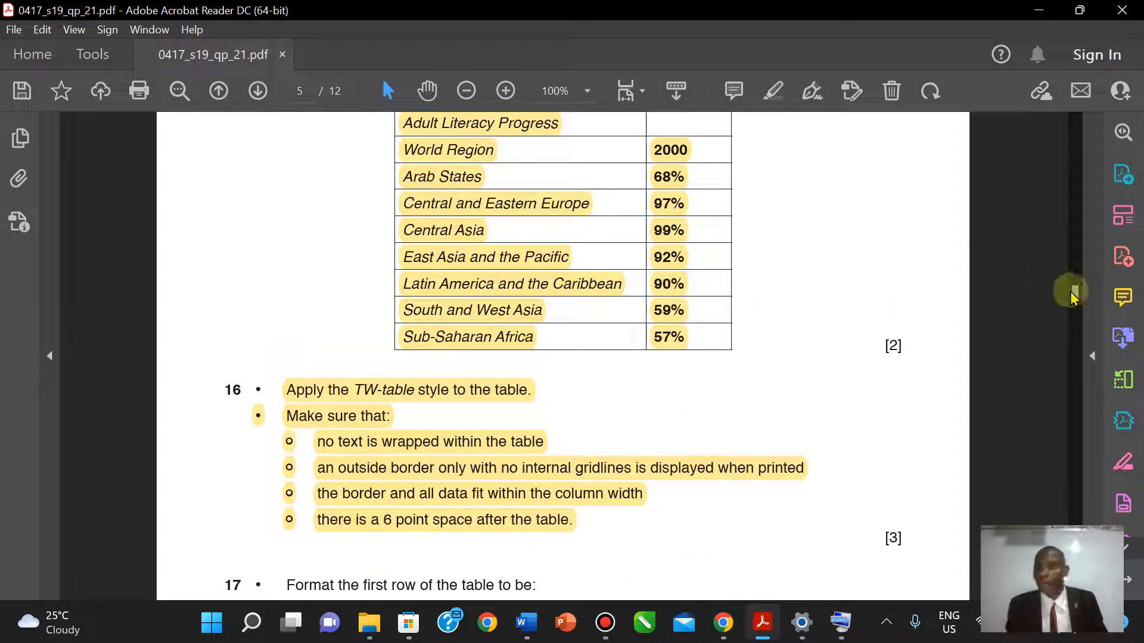
pyautogui.scroll(-3, 563, 356)
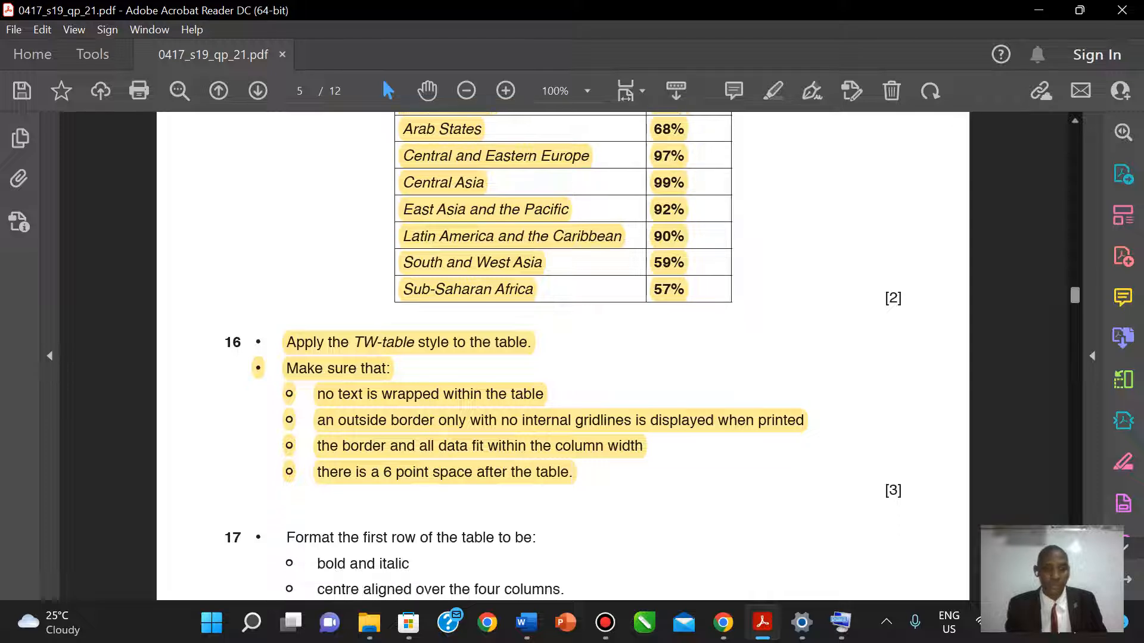
pyautogui.scroll(-2, 572, 367)
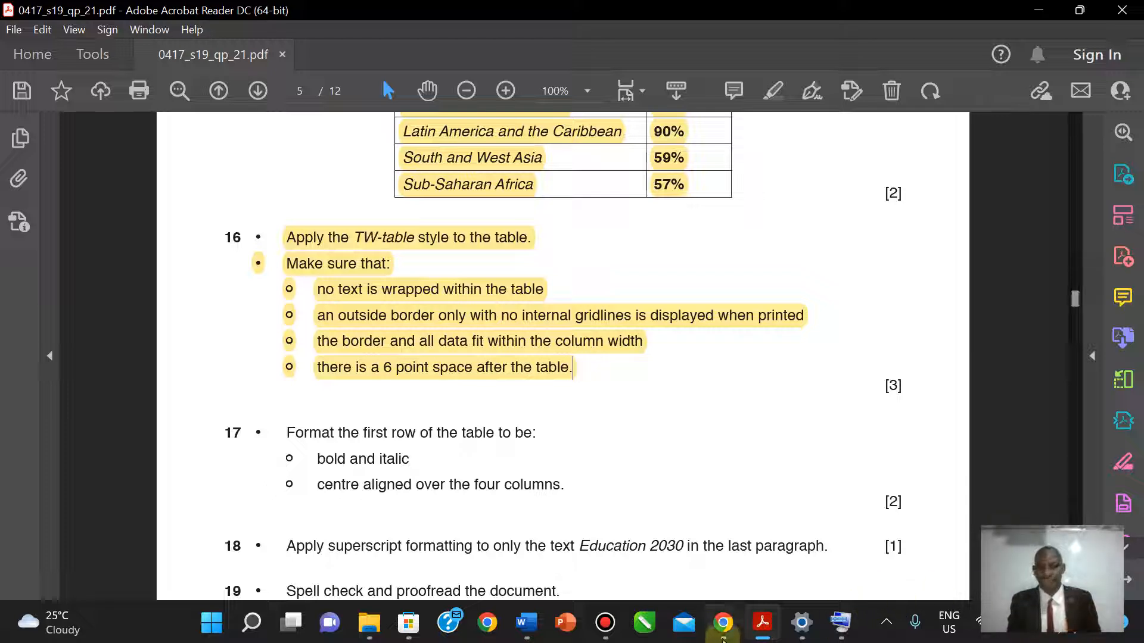
# - Make the 'Adult Literacy Progress' table title bold
pyautogui.click(762, 630)
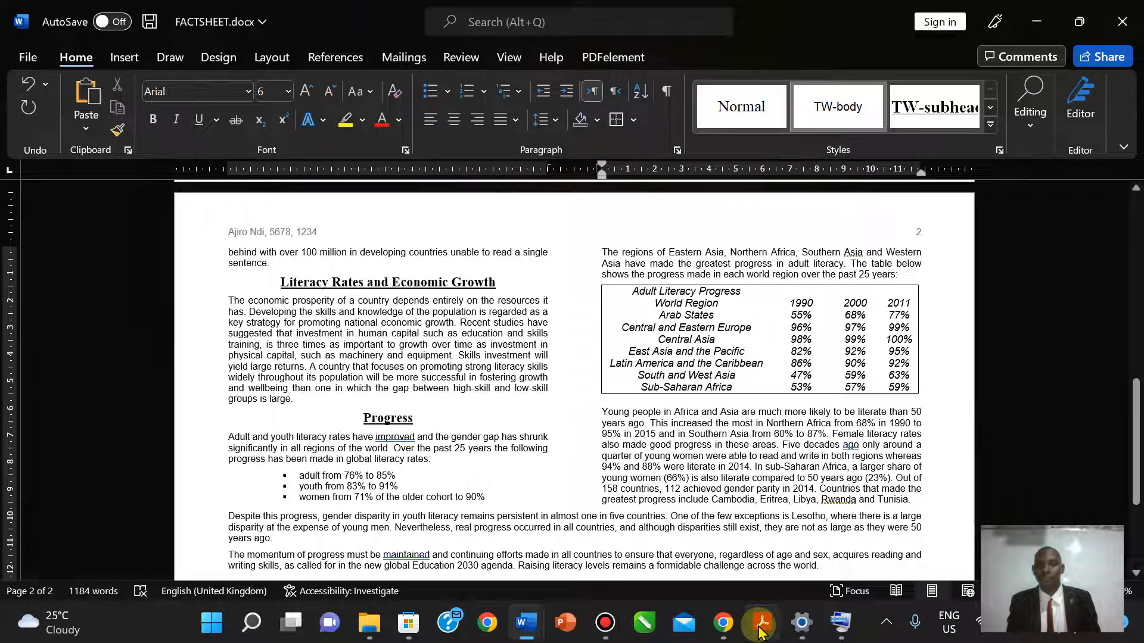
pyautogui.click(629, 291)
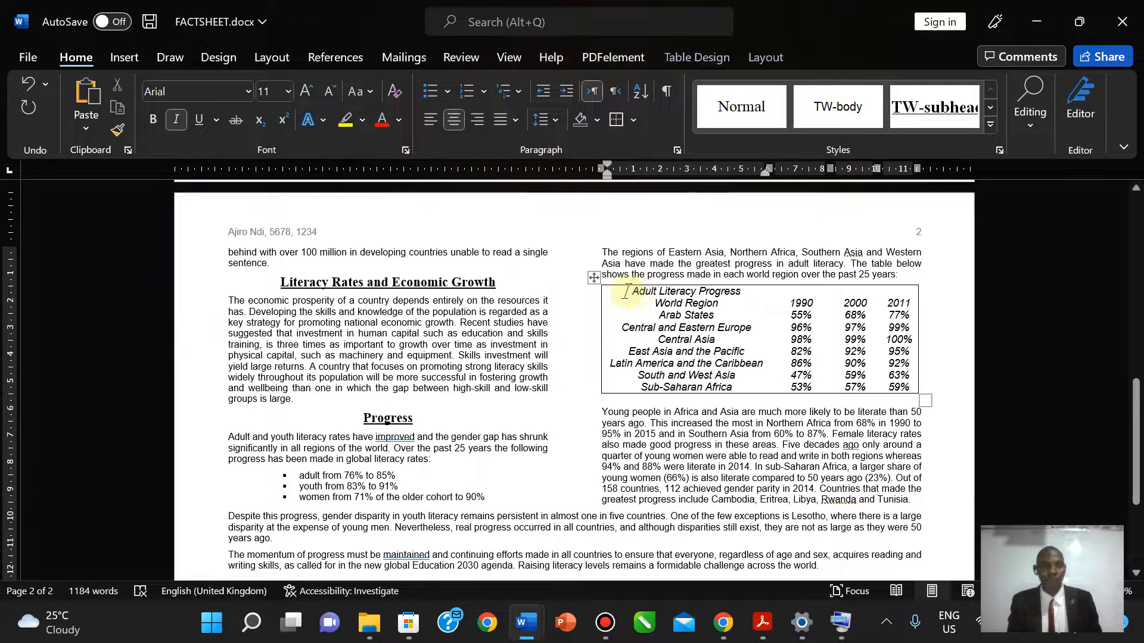
pyautogui.moveTo(627, 291); pyautogui.dragTo(744, 291)
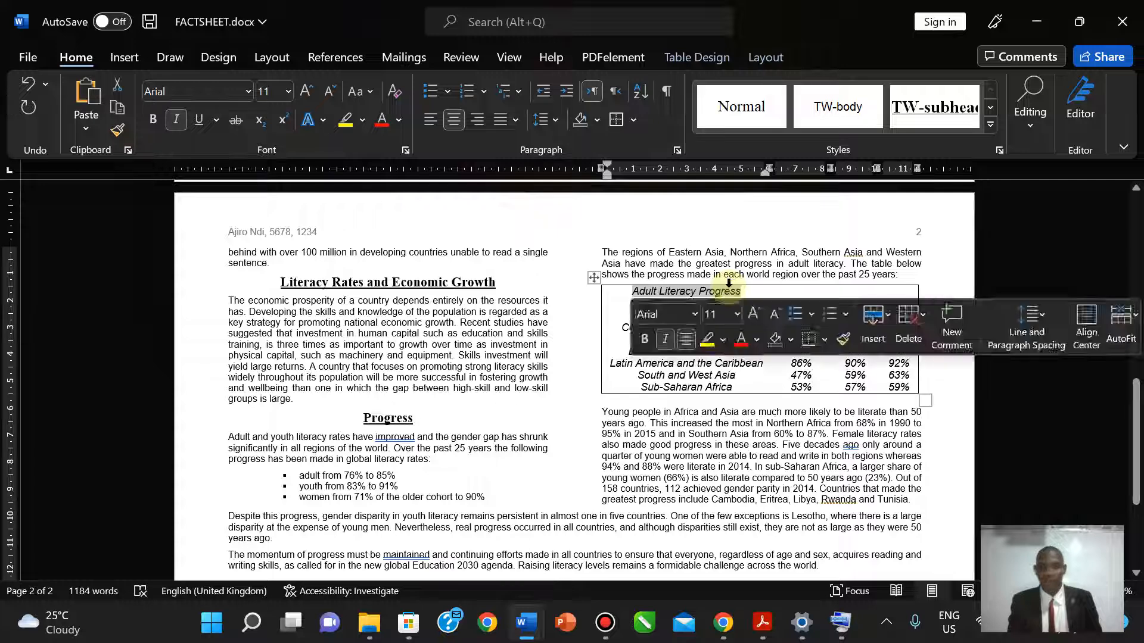
pyautogui.hotkey('ctrl', 'b')
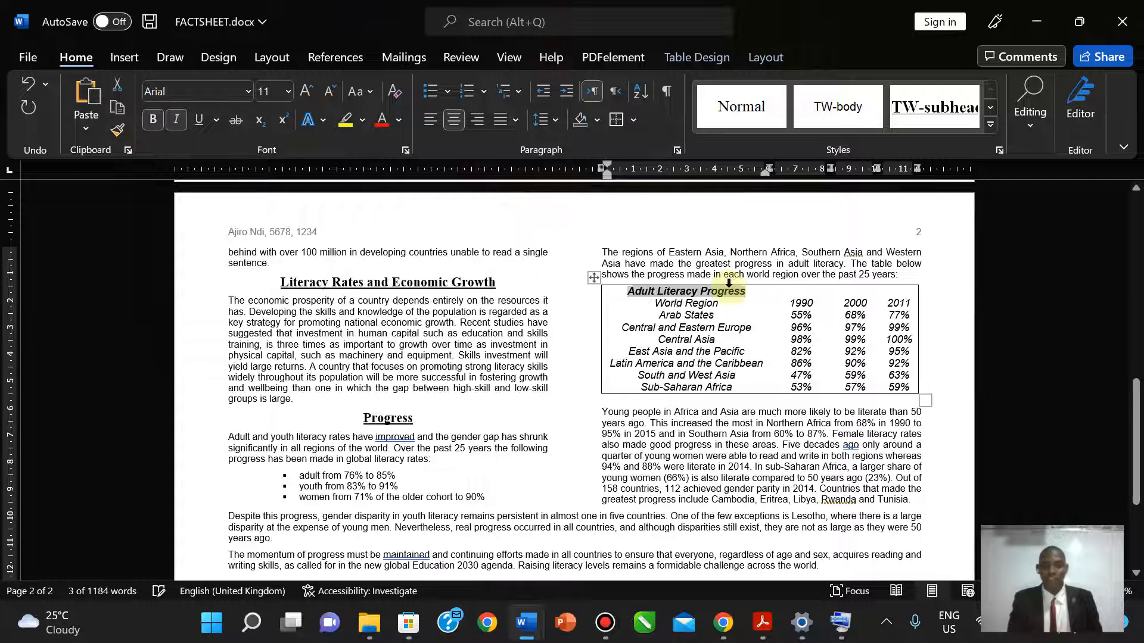
pyautogui.click(763, 623)
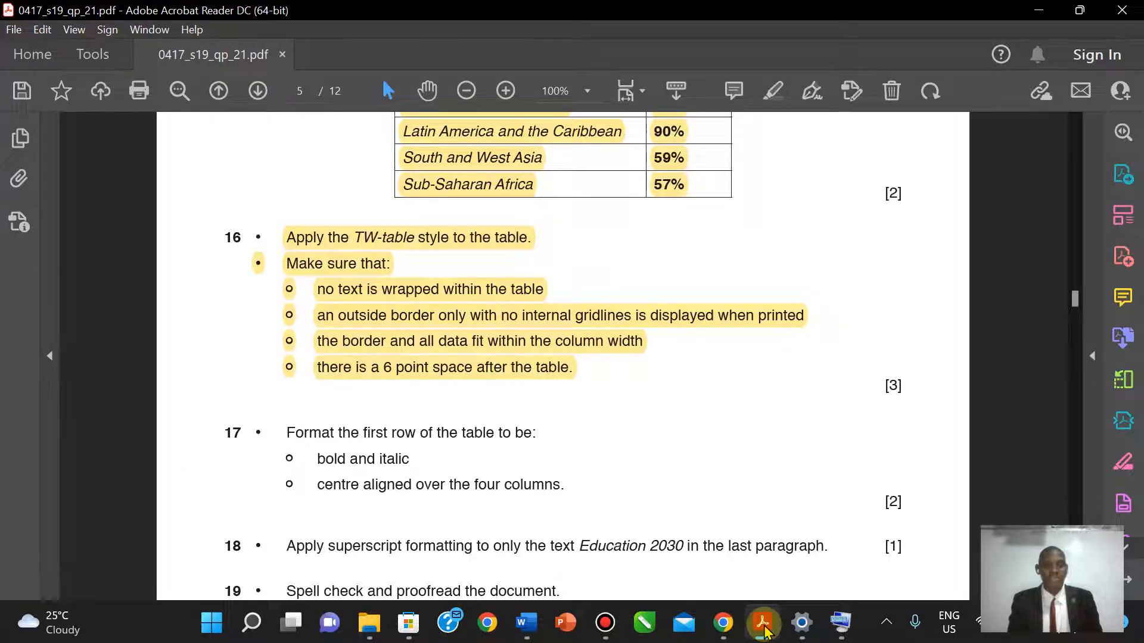
# - Merge the table's first row into one cell spanning all four columns
pyautogui.click(763, 623)
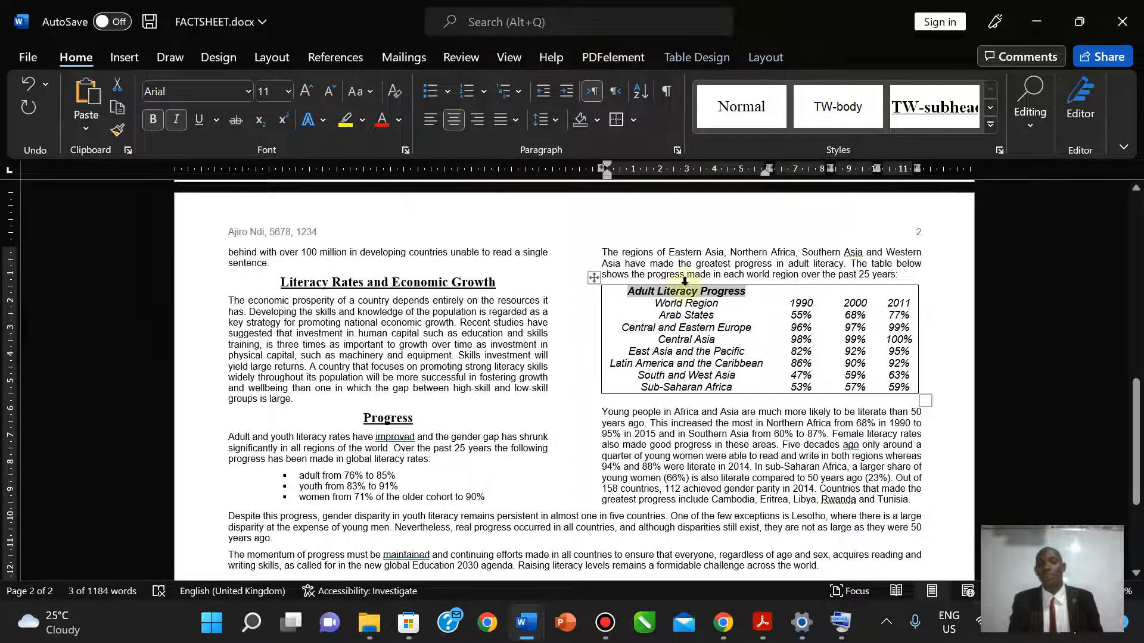
pyautogui.click(625, 292)
pyautogui.moveTo(626, 292); pyautogui.dragTo(887, 290)
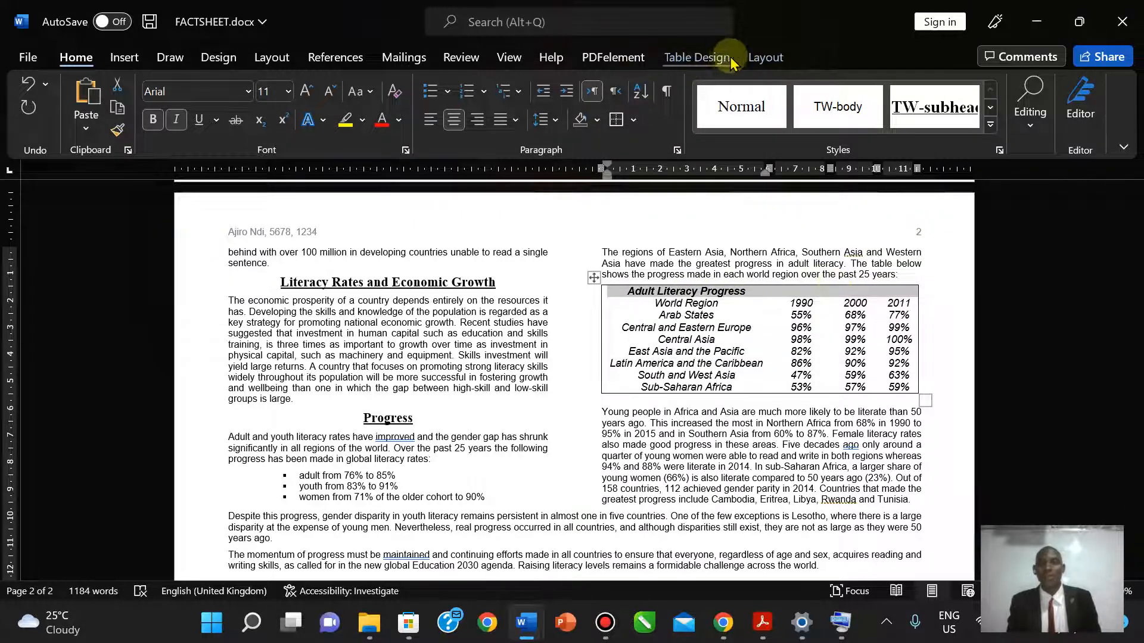
pyautogui.click(759, 62)
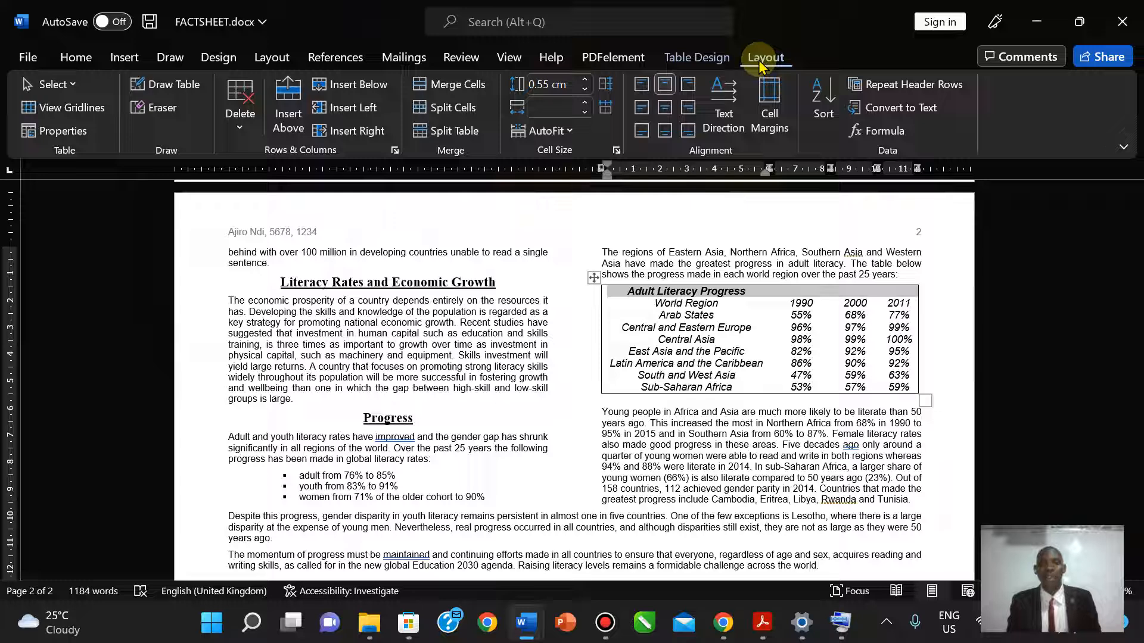
pyautogui.click(474, 88)
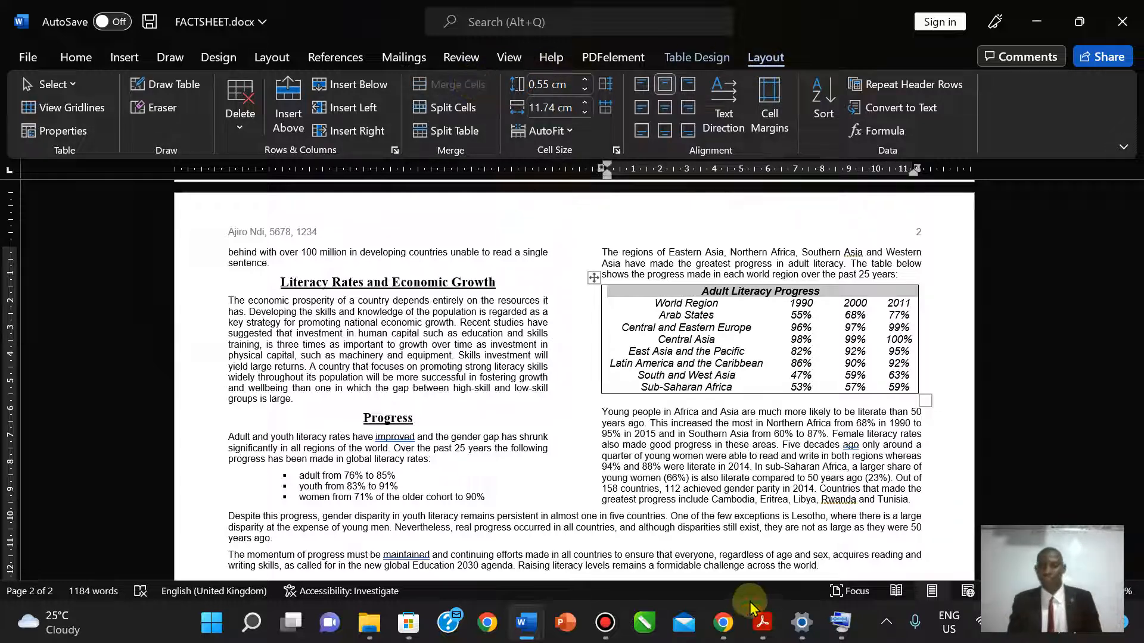
pyautogui.click(763, 621)
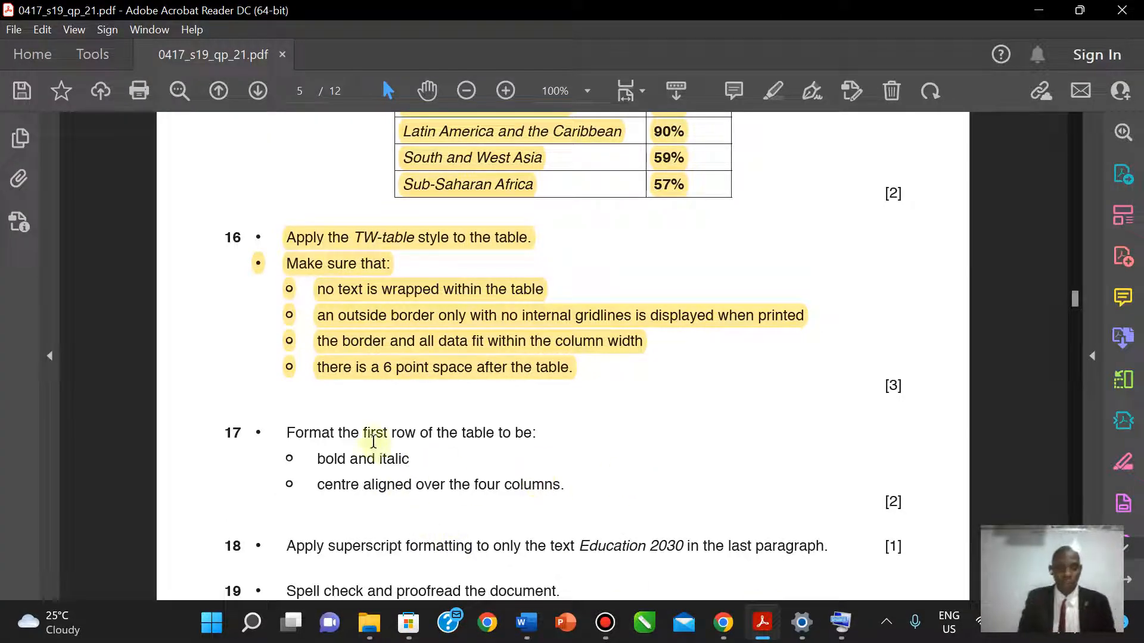
# - Highlight item 17's first-row formatting instructions in yellow, then select 'Education 2030' in item 18
pyautogui.moveTo(287, 430); pyautogui.dragTo(566, 483)
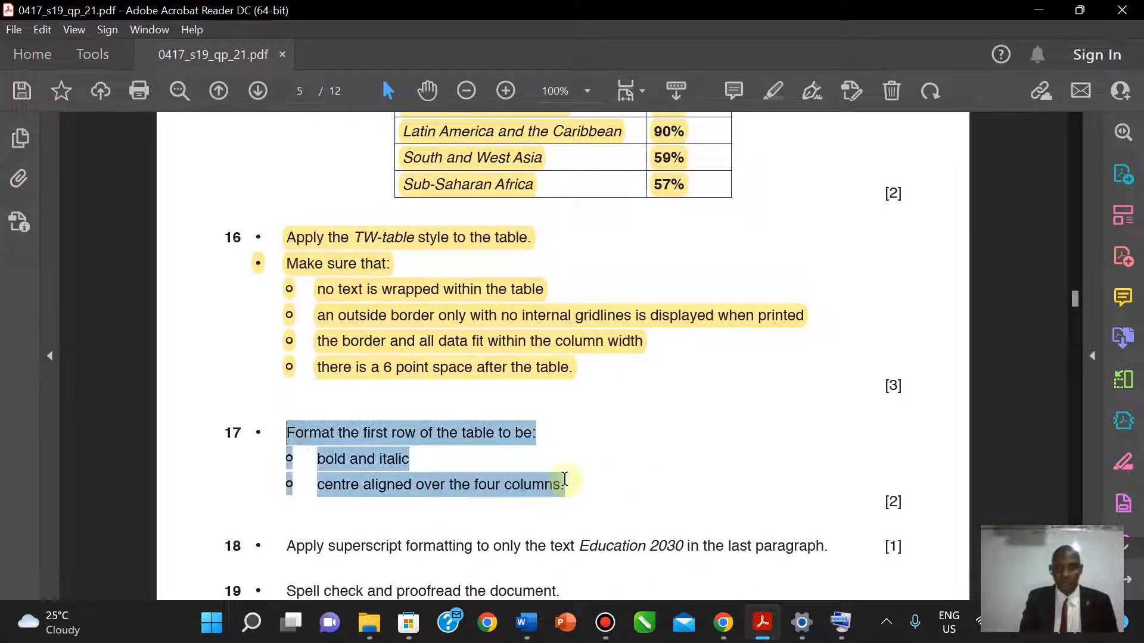
pyautogui.click(772, 93)
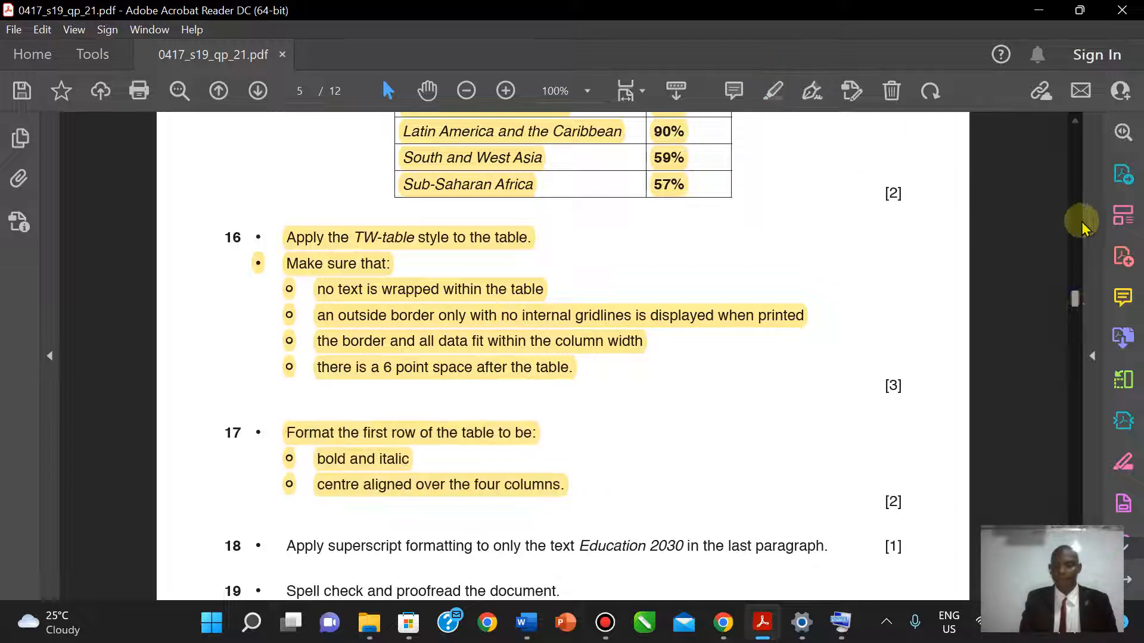
pyautogui.scroll(-3, 563, 356)
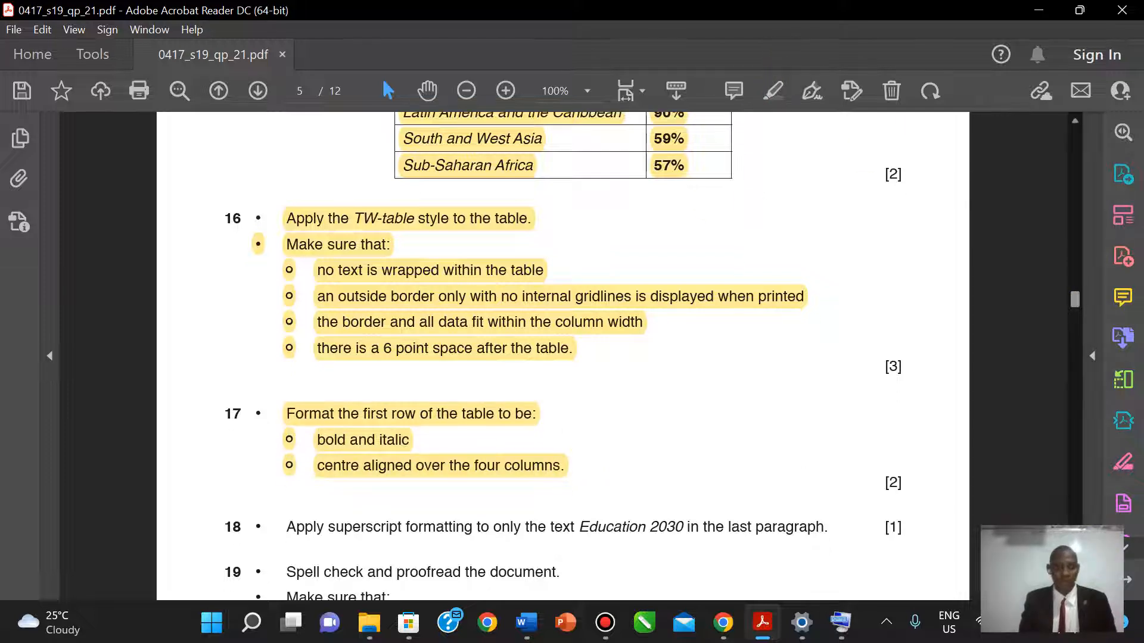
pyautogui.scroll(-8, 563, 356)
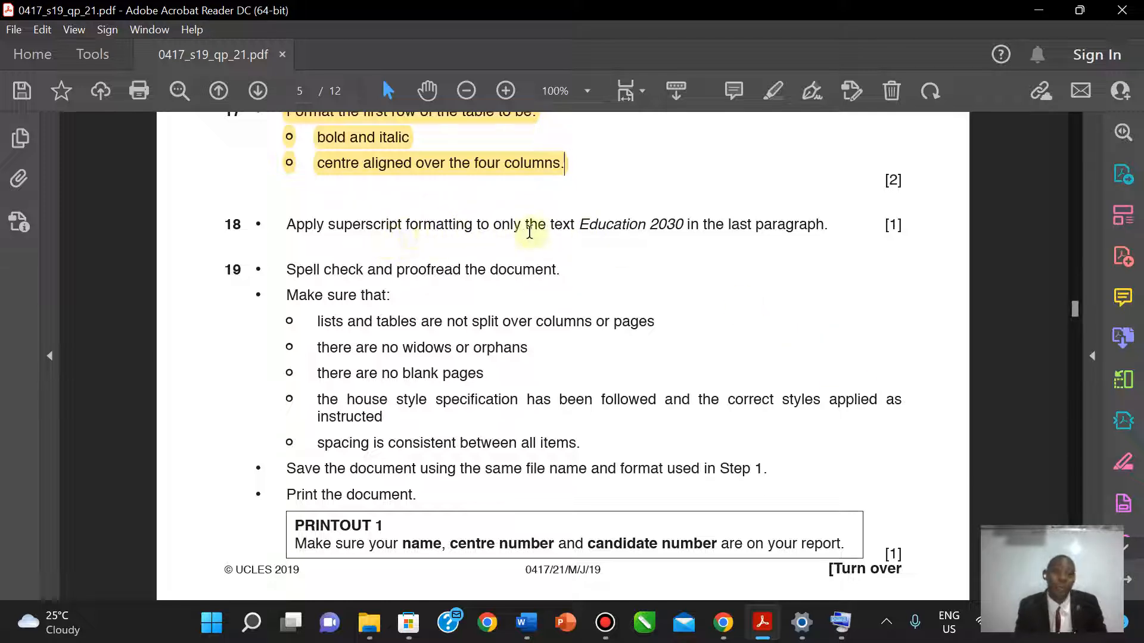
pyautogui.moveTo(580, 224); pyautogui.dragTo(684, 235)
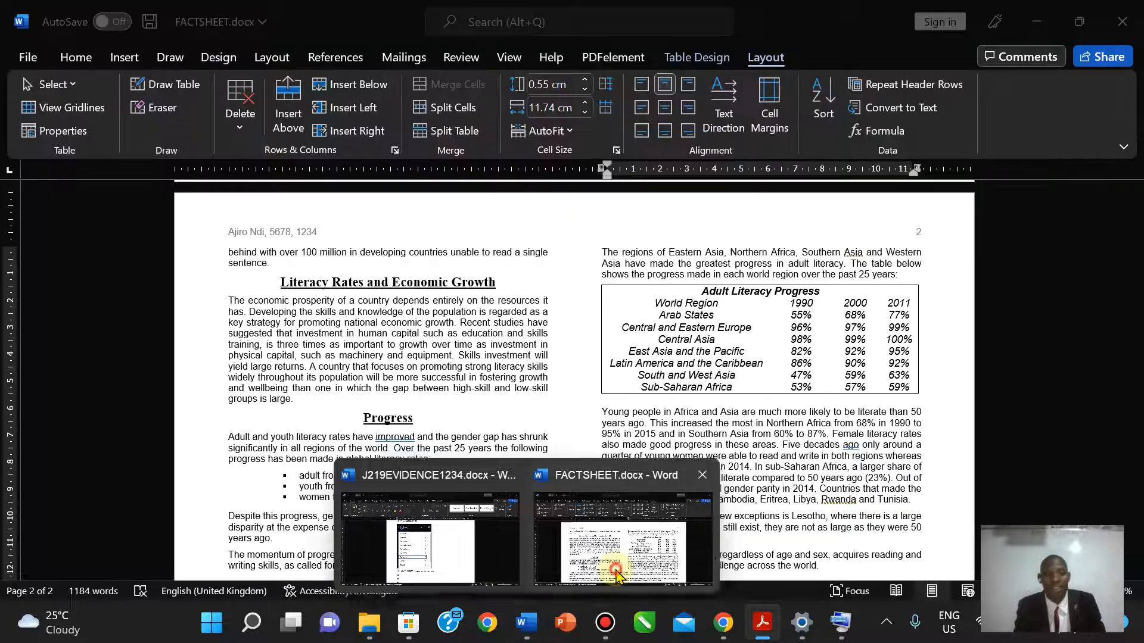
# - Back in FACTSHEET, search the document for 'Education 2030' in the Navigation pane
pyautogui.click(625, 549)
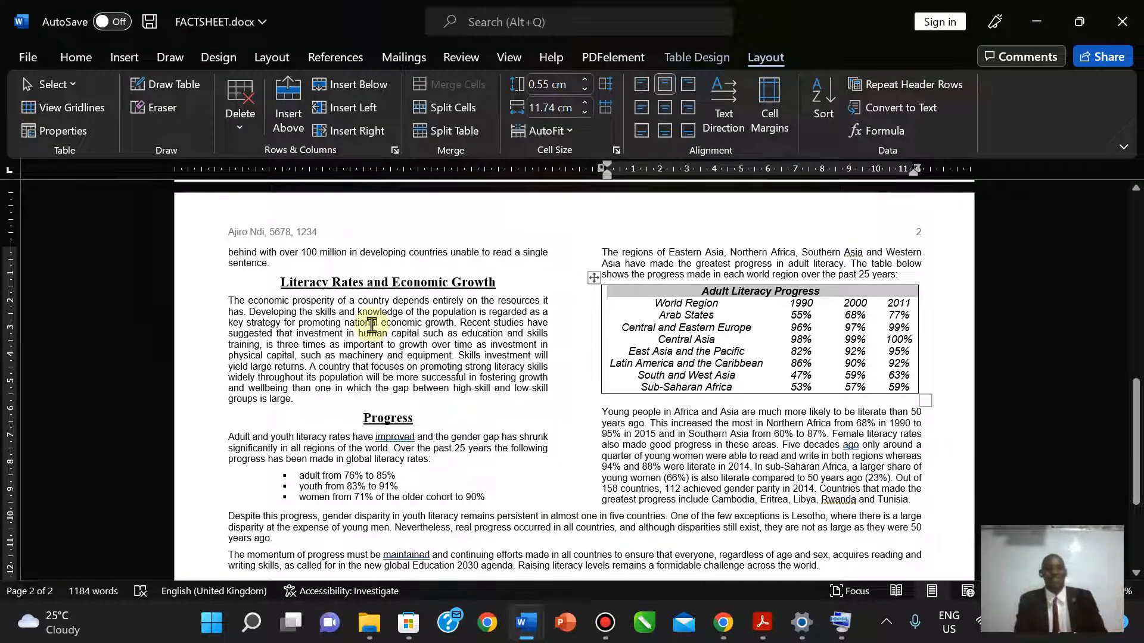
pyautogui.click(74, 57)
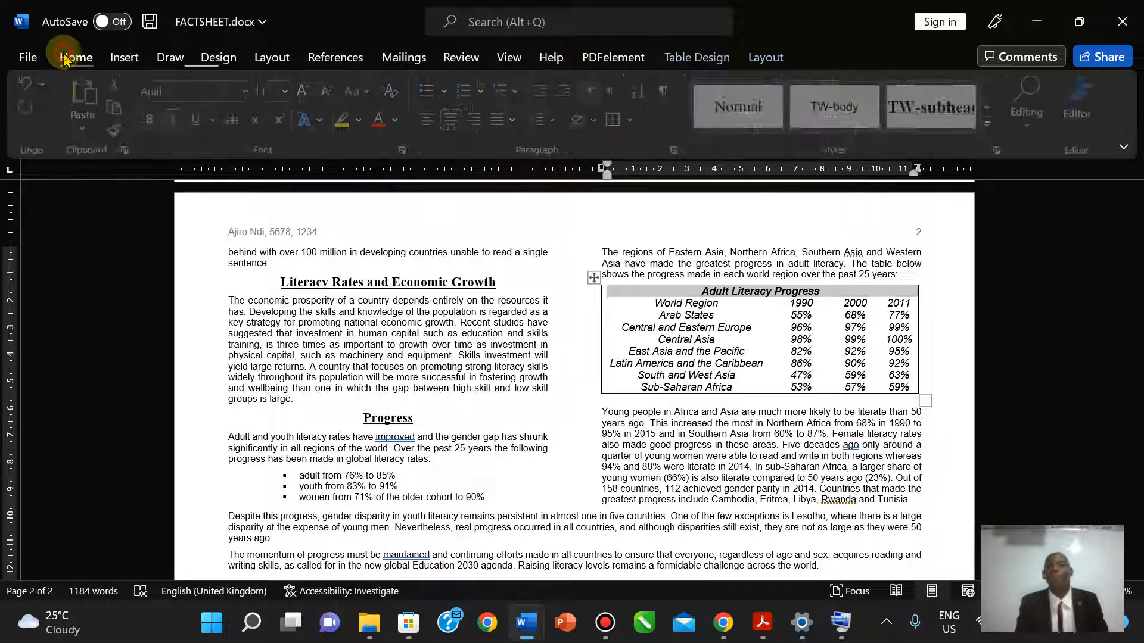
pyautogui.click(1030, 110)
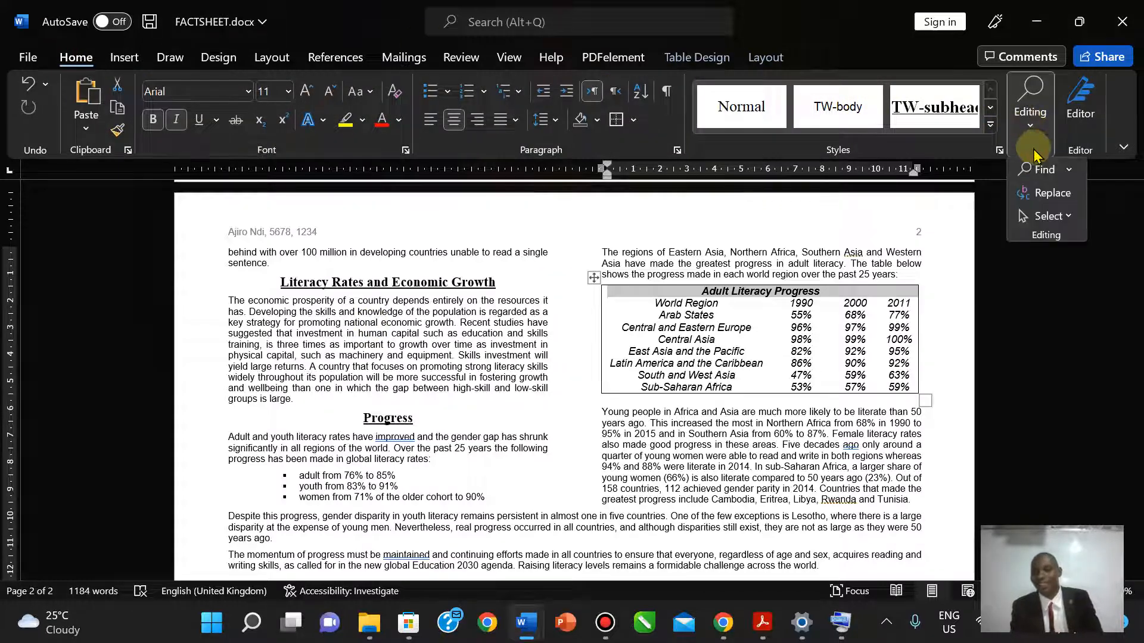
pyautogui.click(1037, 175)
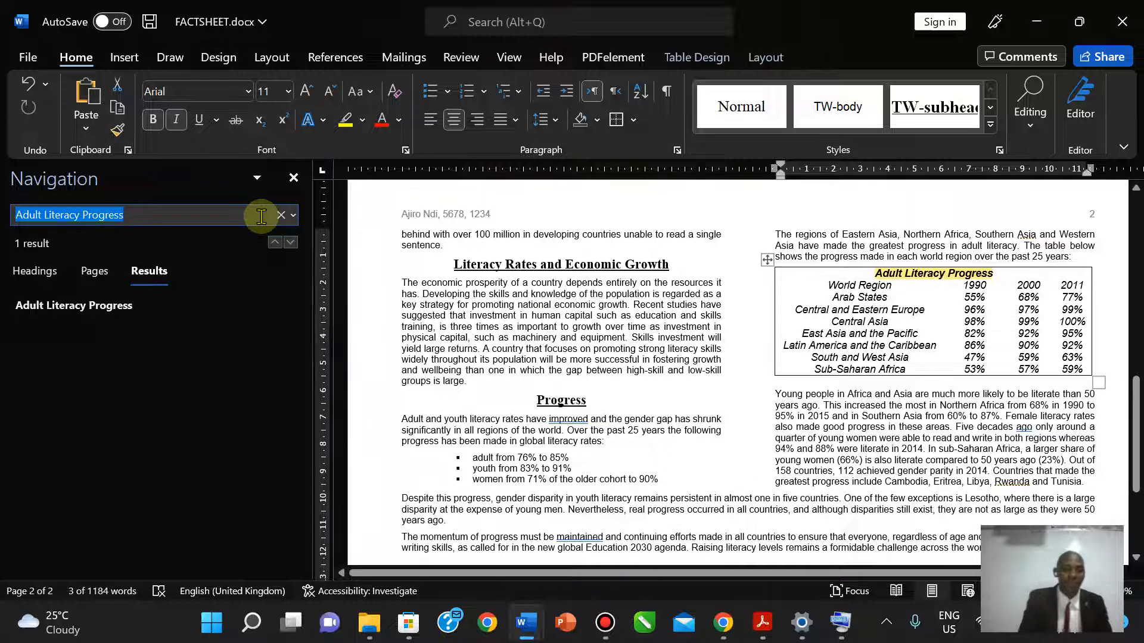
pyautogui.write('Education 2030')
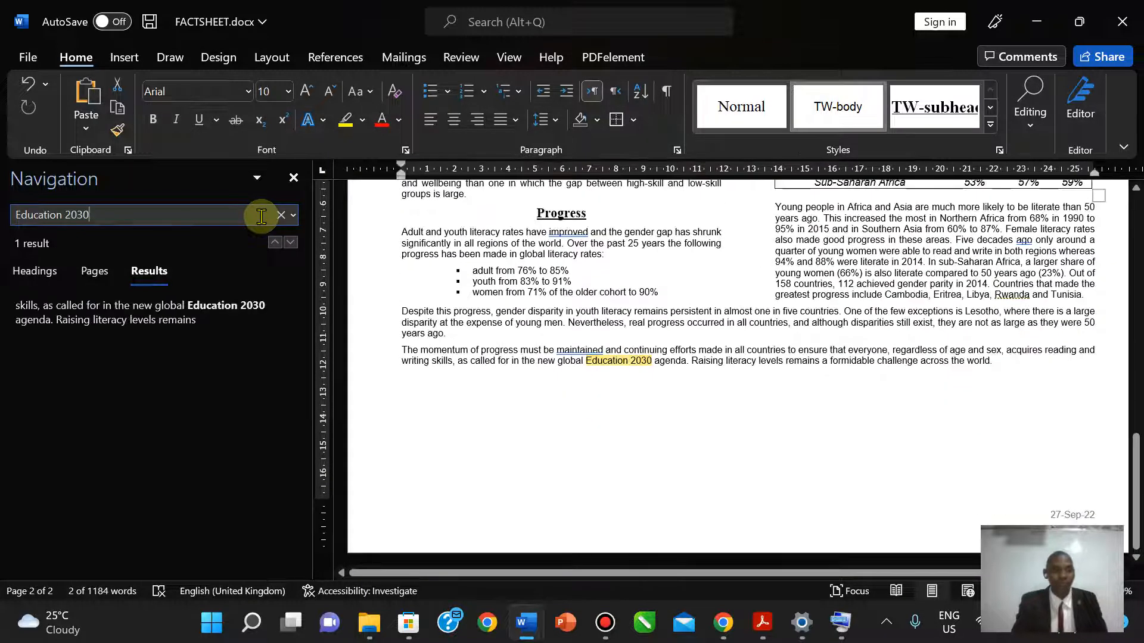
# - Select 'Education 2030' in the last paragraph, make it superscript, and close the Navigation pane
pyautogui.click(657, 357)
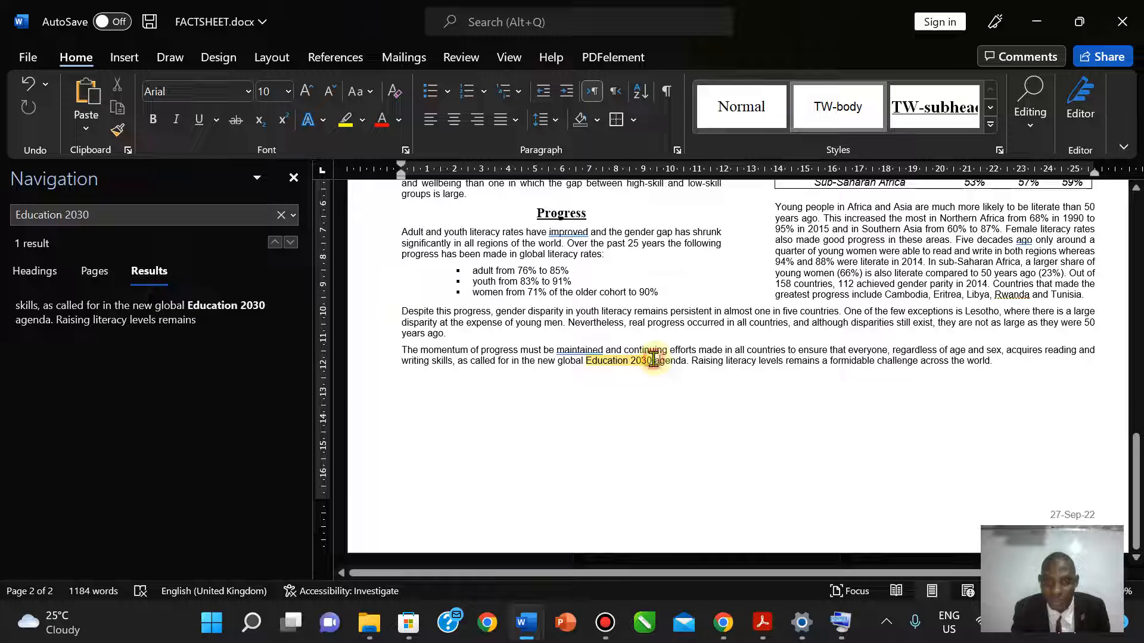
pyautogui.doubleClick(604, 361)
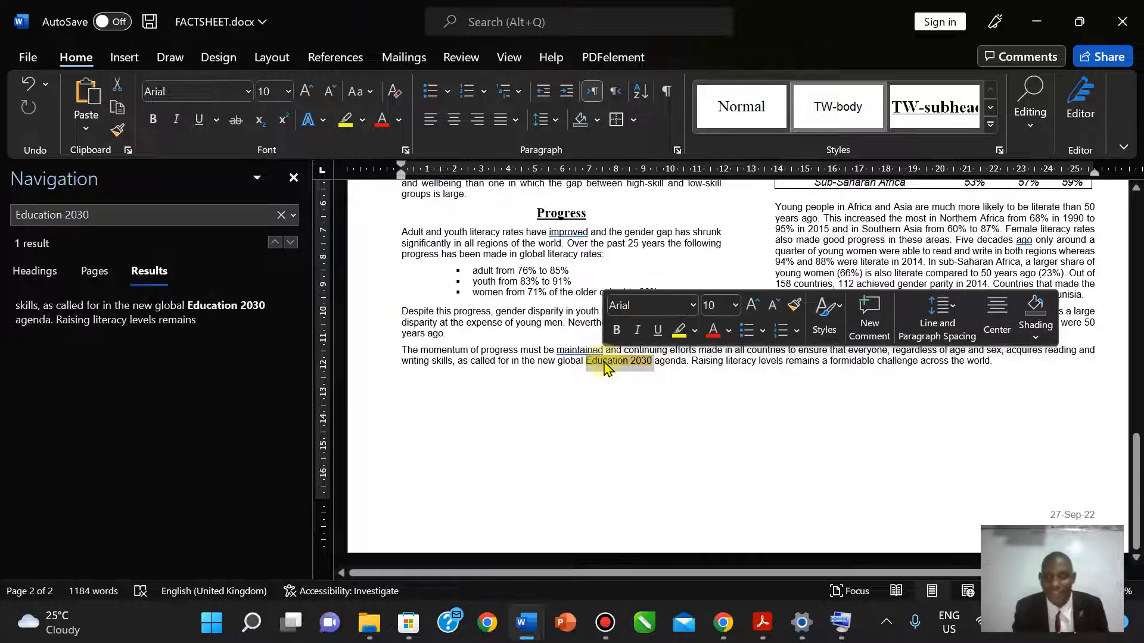
pyautogui.click(613, 361)
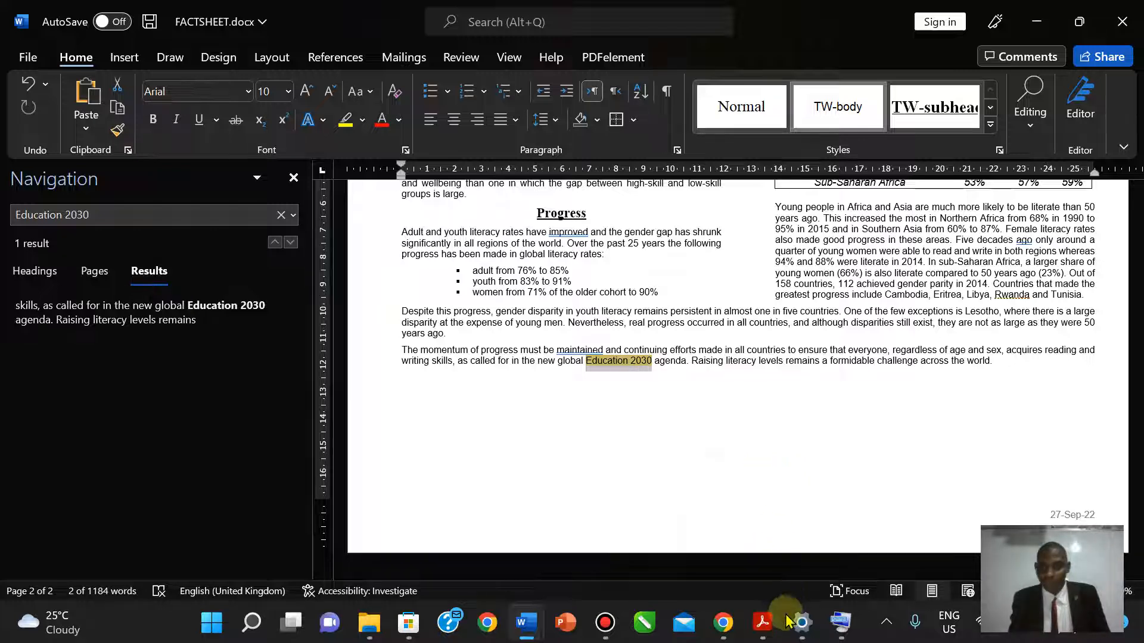
pyautogui.moveTo(770, 627)
pyautogui.moveTo(767, 583)
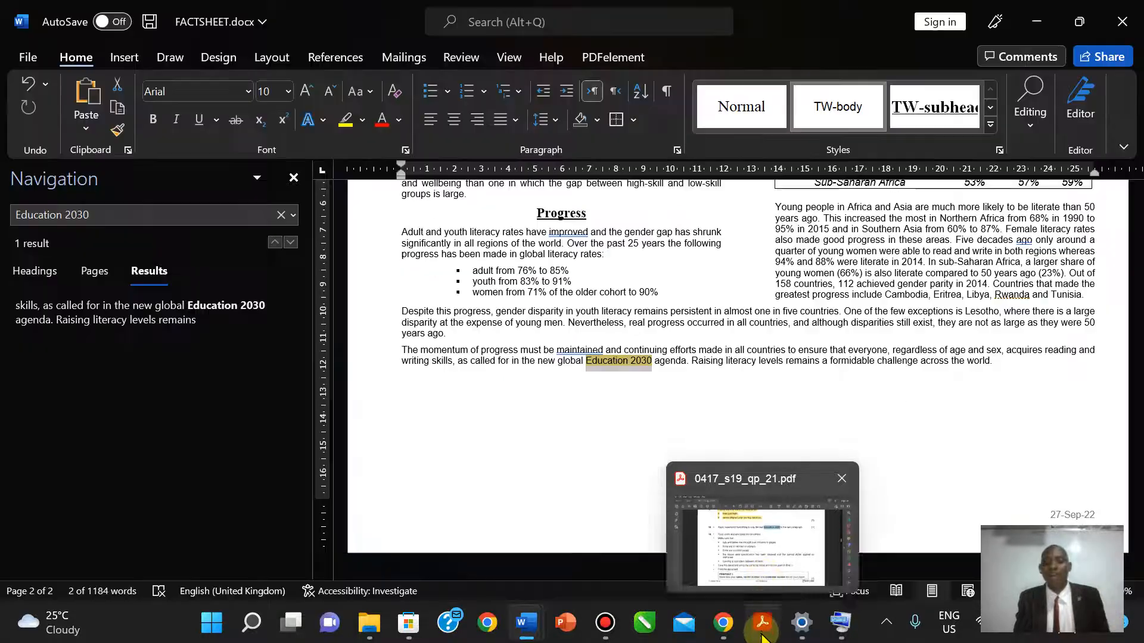
pyautogui.click(762, 635)
pyautogui.click(762, 635)
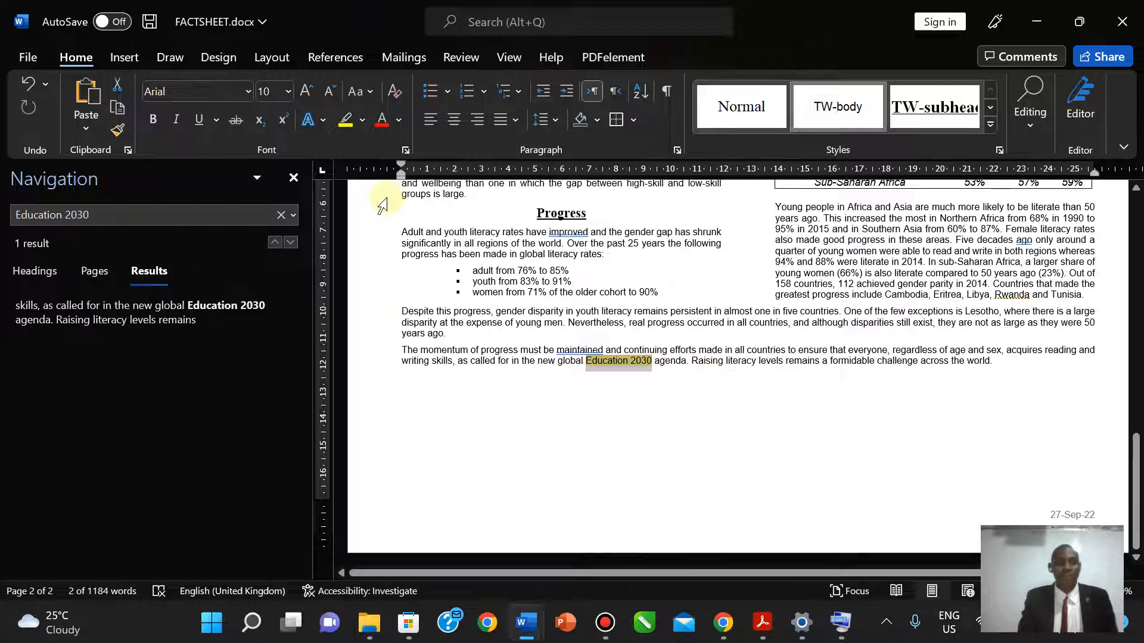
pyautogui.click(281, 122)
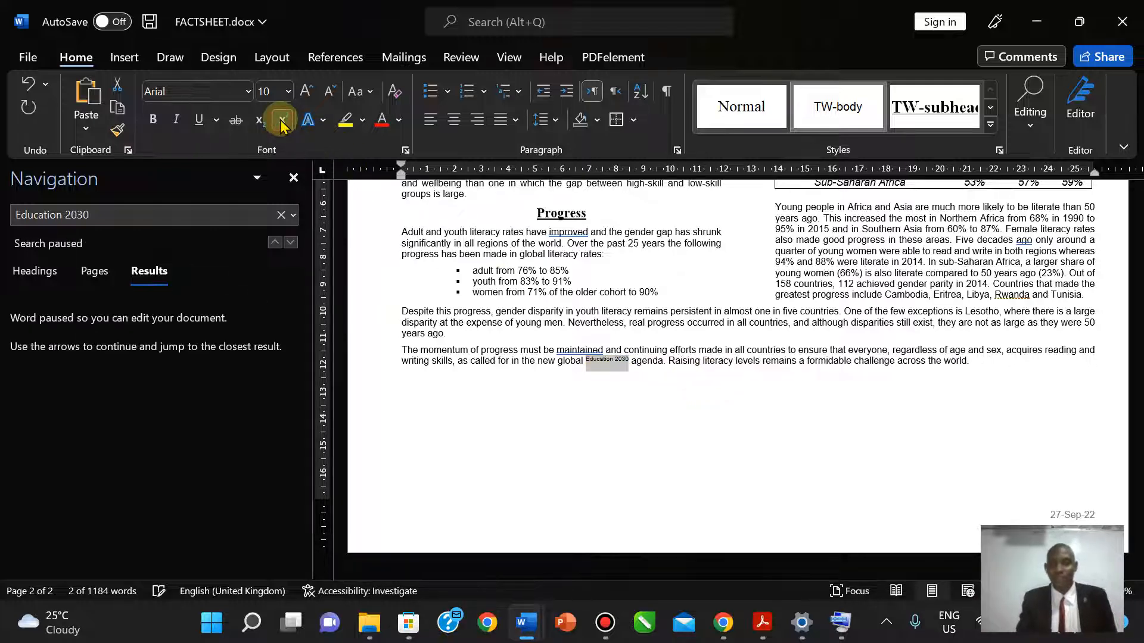
pyautogui.click(295, 177)
pyautogui.moveTo(736, 636)
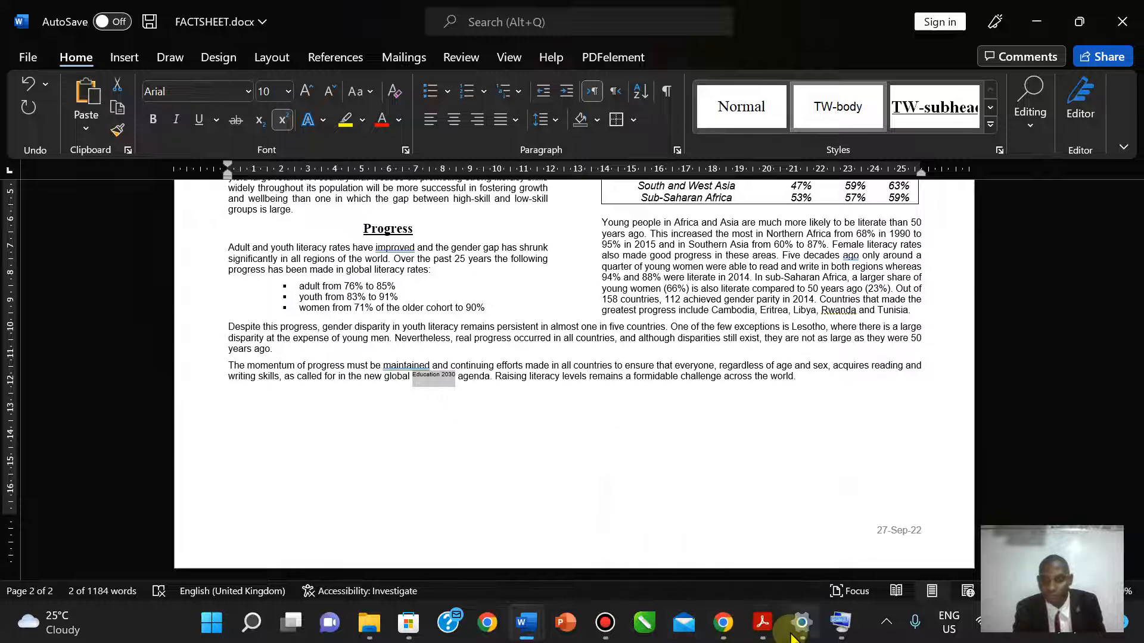
# - Highlight item 18's 'superscript Education 2030' instruction in yellow on the exam paper
pyautogui.click(763, 623)
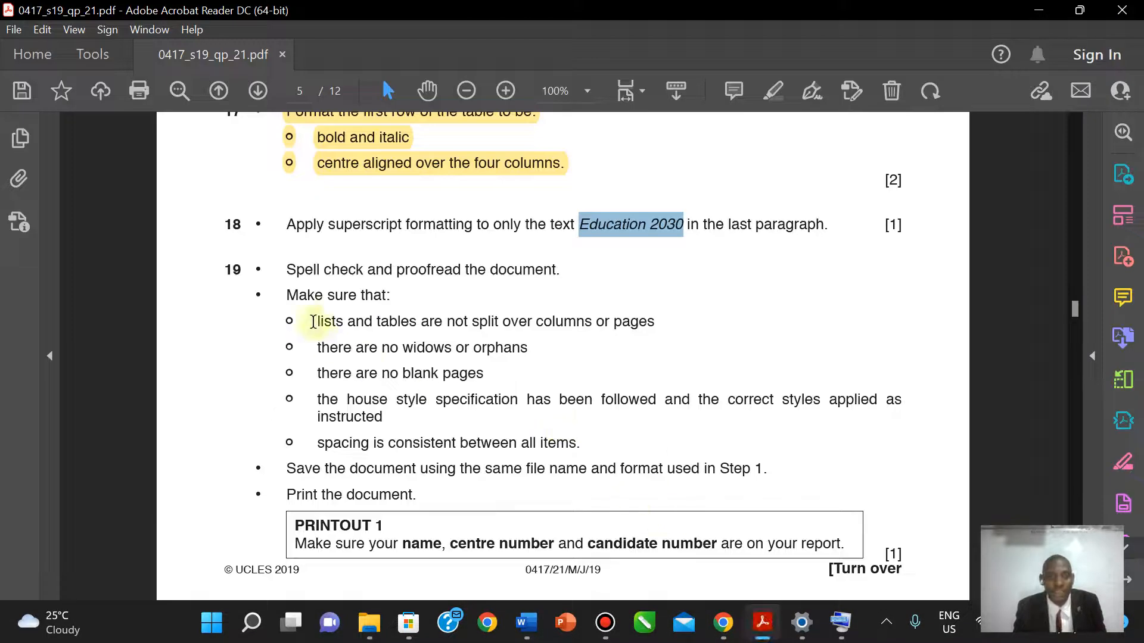
pyautogui.moveTo(287, 224)
pyautogui.mouseDown()
pyautogui.moveTo(635, 235)
pyautogui.moveTo(828, 226)
pyautogui.mouseUp()
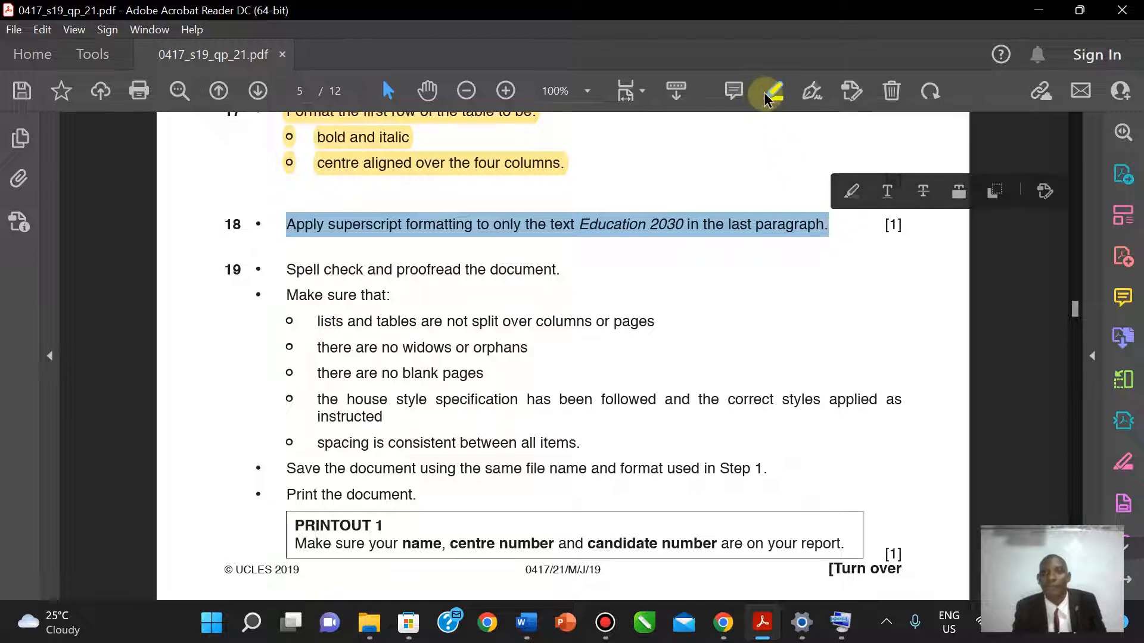
pyautogui.click(765, 95)
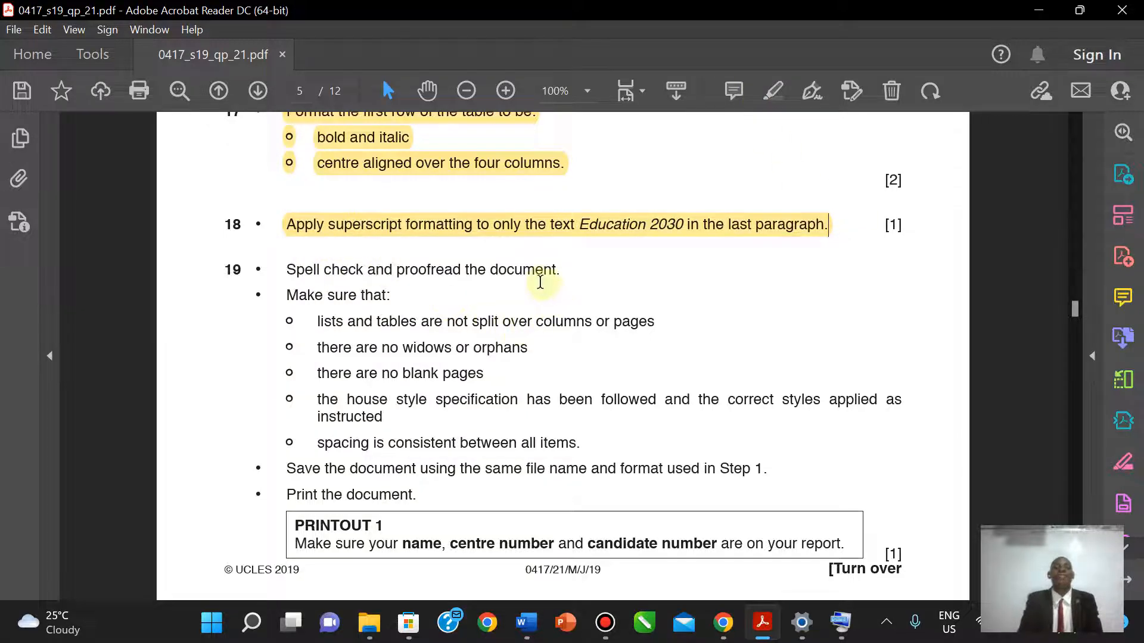
# - Return to FACTSHEET and browse the Review tab's Accessibility and Language options
pyautogui.click(745, 626)
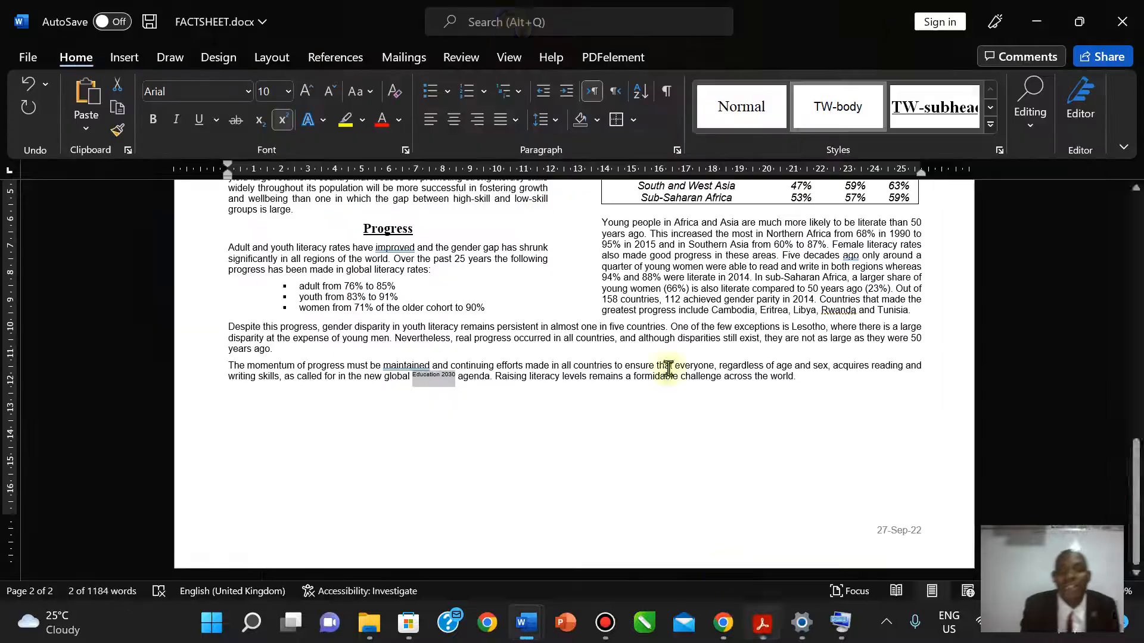
pyautogui.click(461, 57)
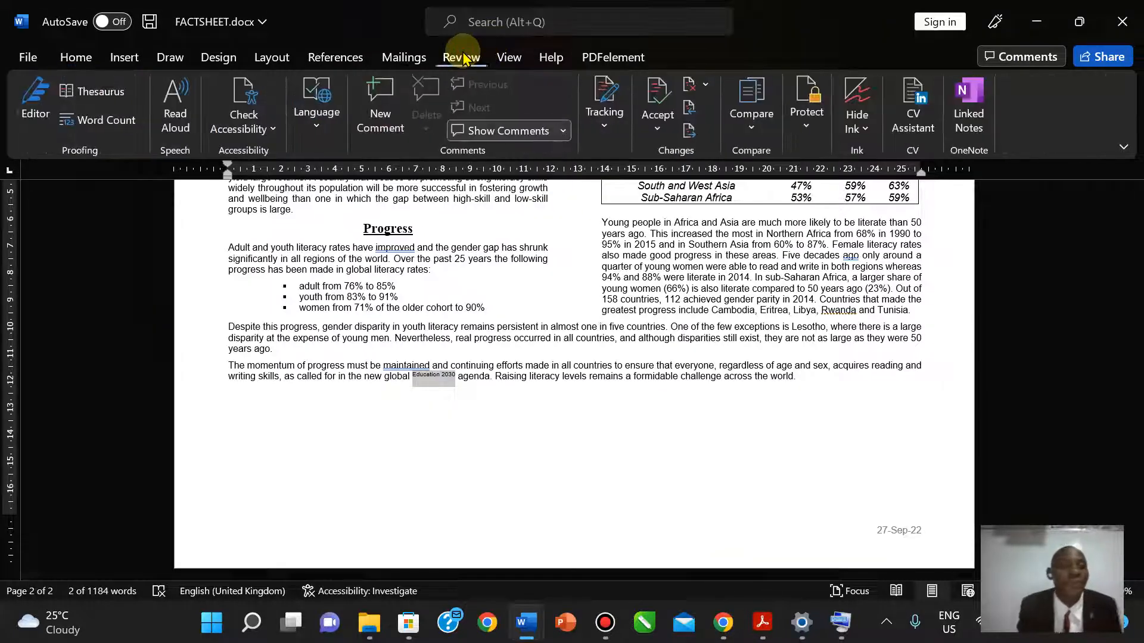
pyautogui.click(510, 58)
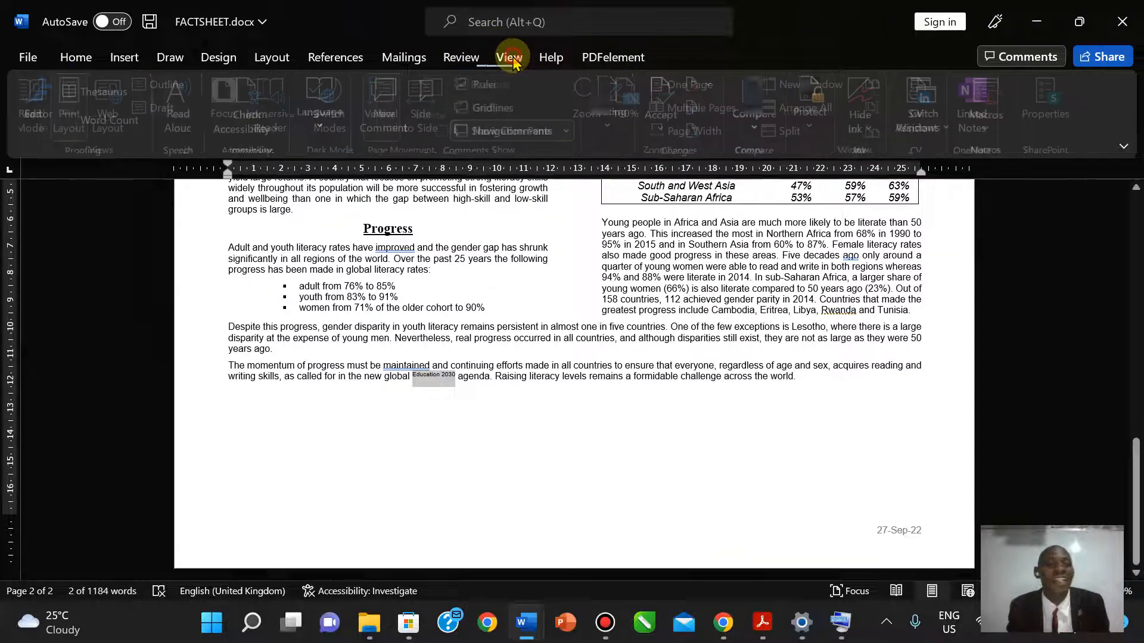
pyautogui.click(468, 60)
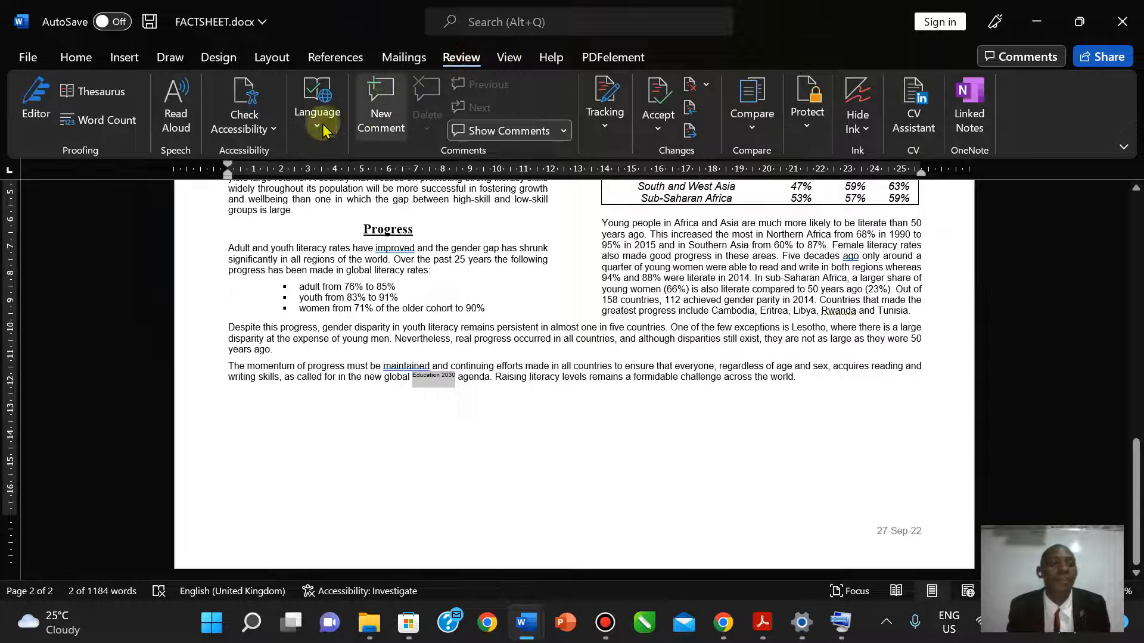
pyautogui.click(273, 129)
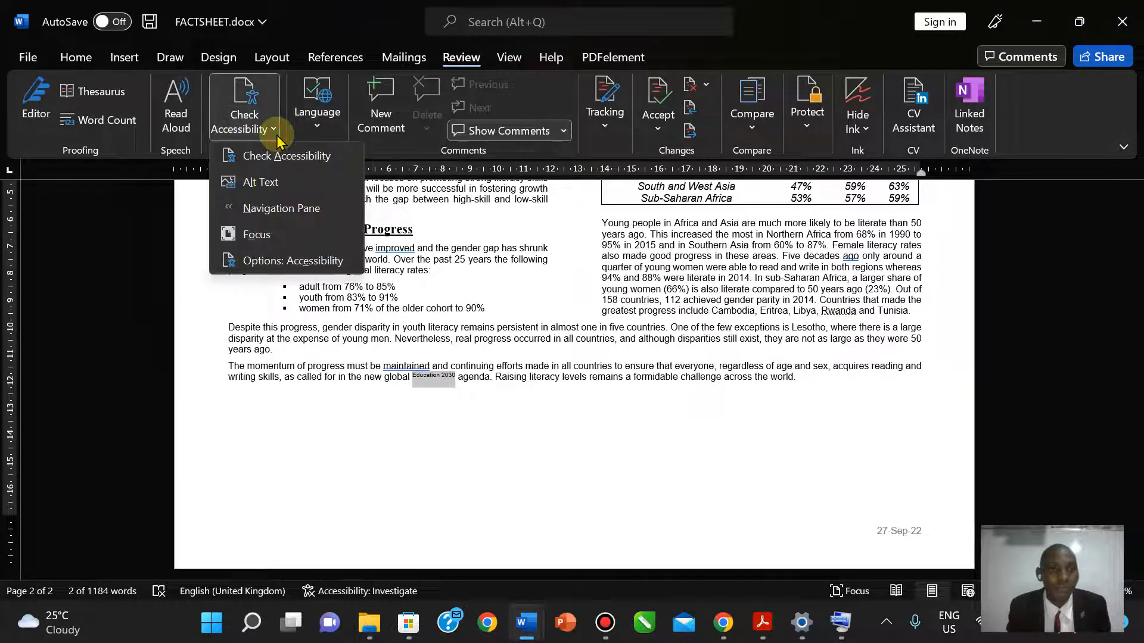
pyautogui.click(326, 133)
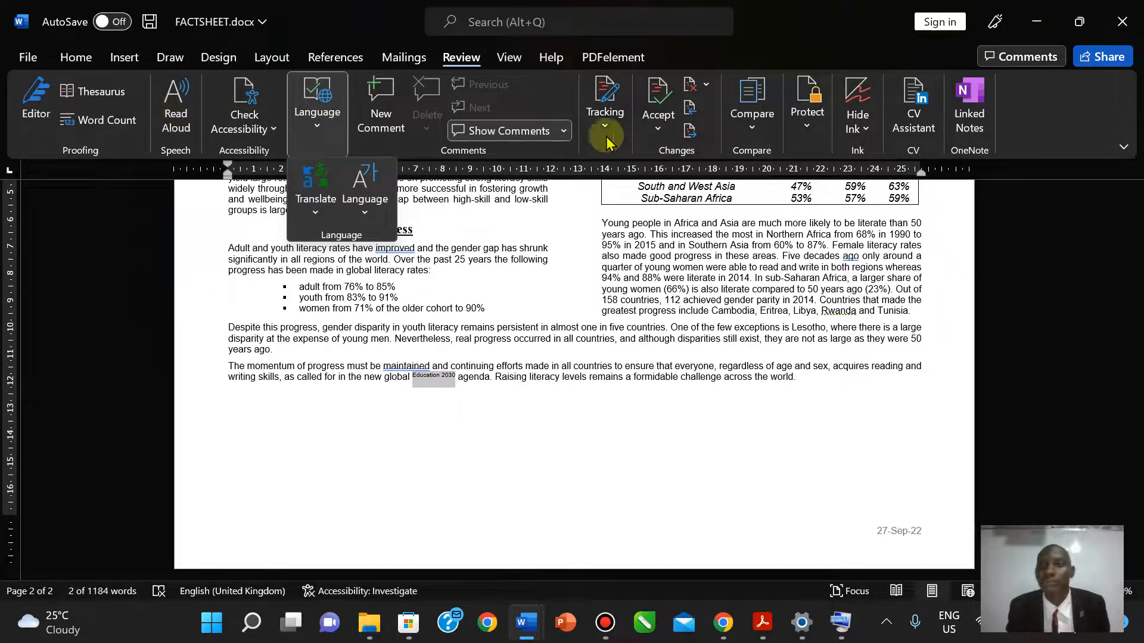
# - Look through the View and References tabs, then search Word's features for 'spel'
pyautogui.click(509, 52)
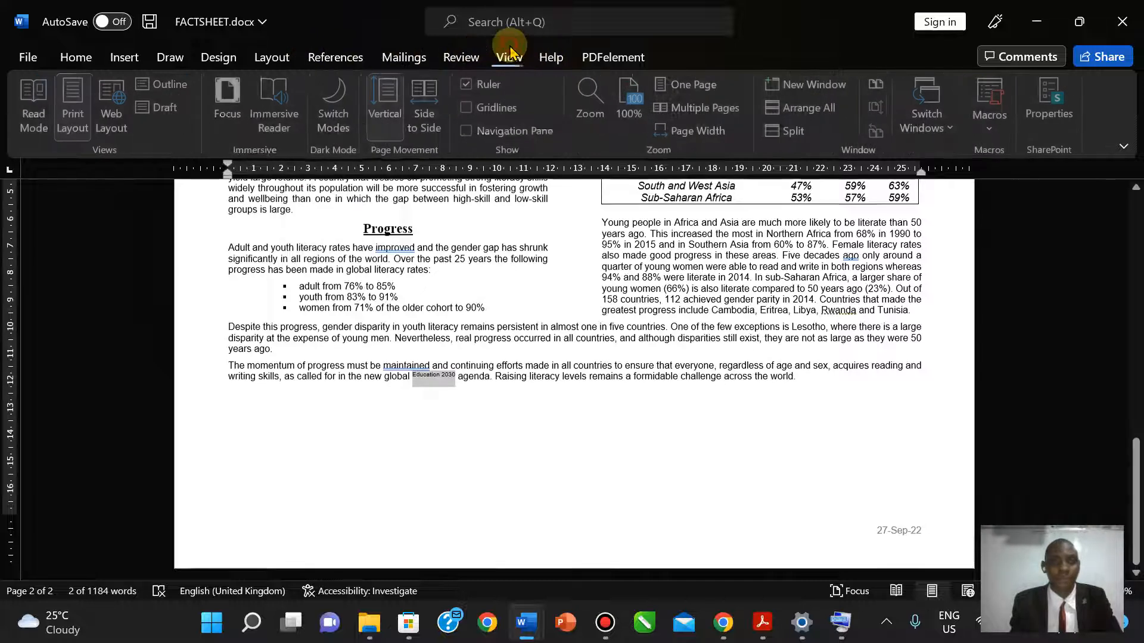
pyautogui.click(323, 60)
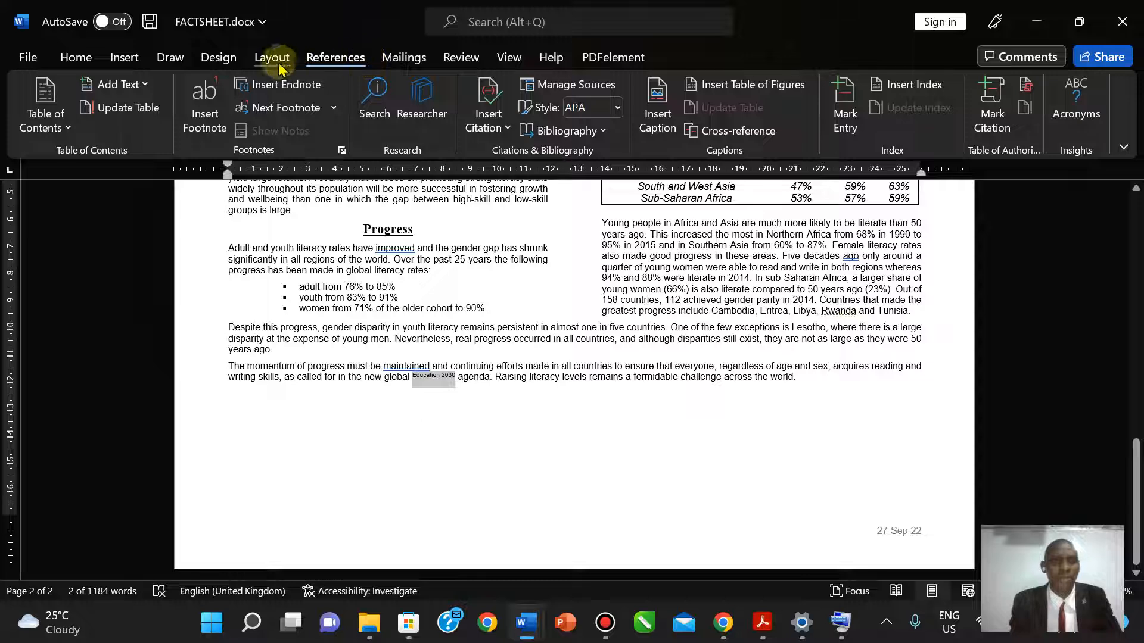
pyautogui.click(506, 63)
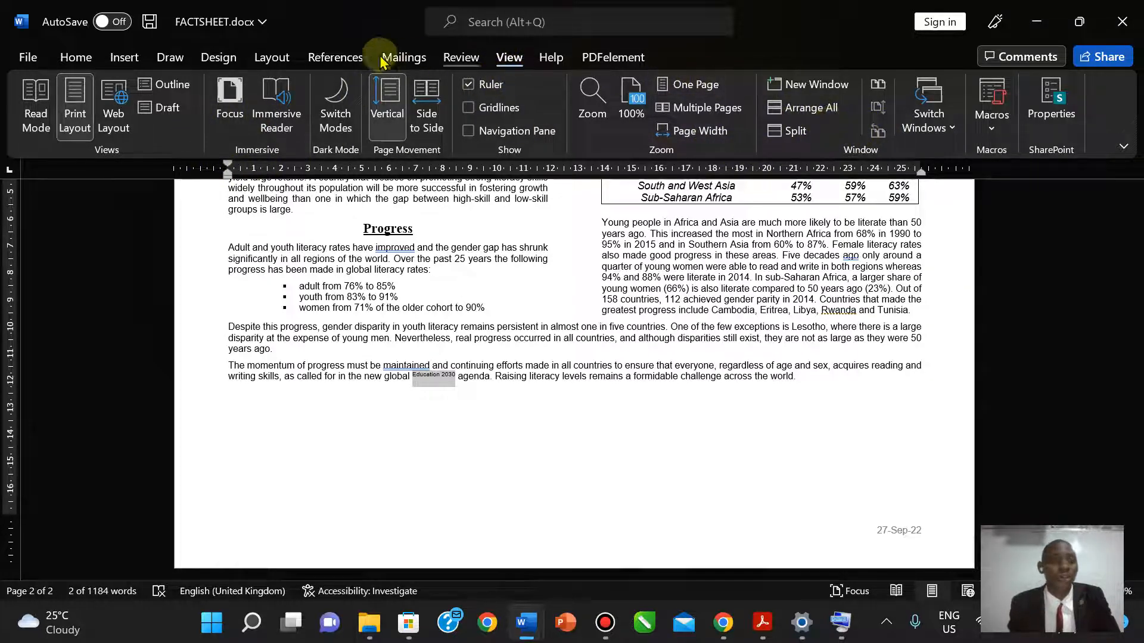
pyautogui.click(561, 22)
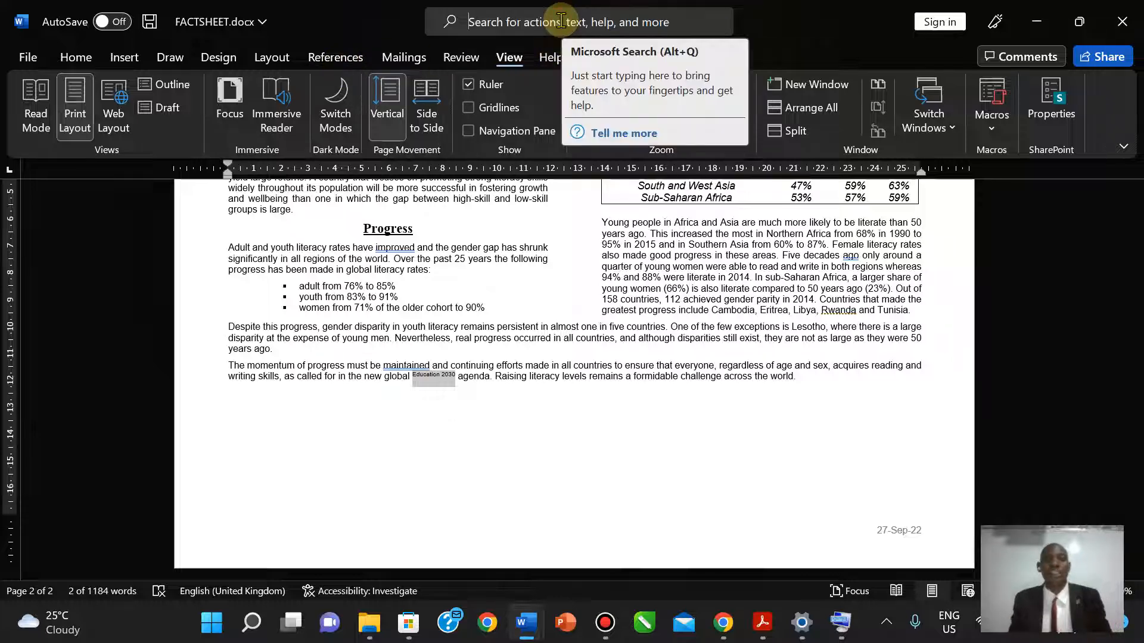
pyautogui.write('spel')
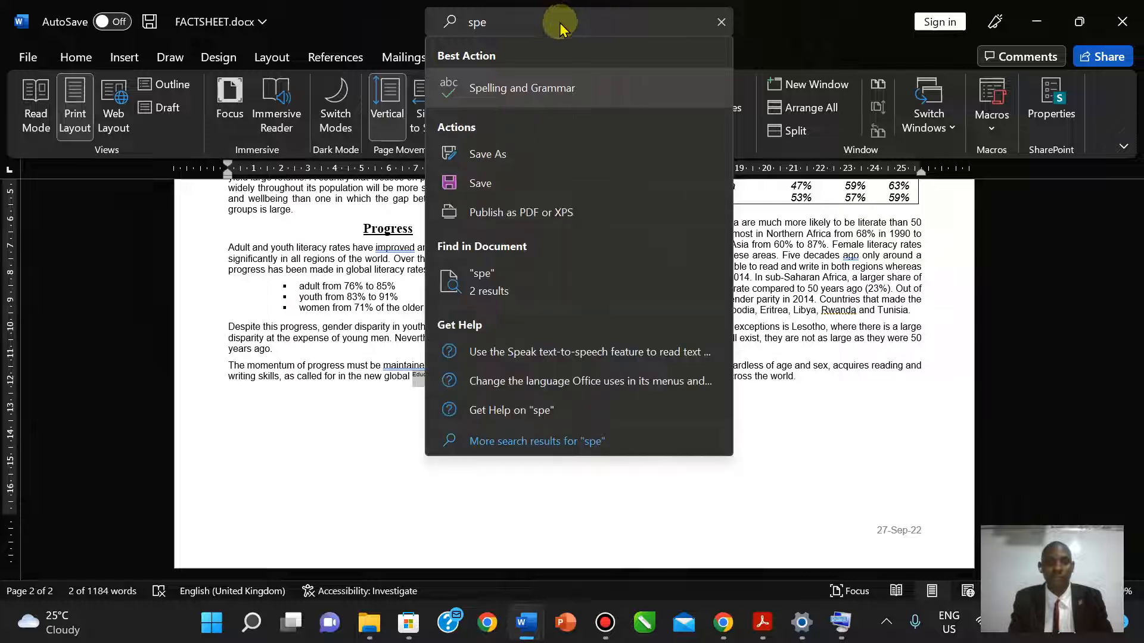
# - Launch Spelling and Grammar from the search results, showing an 84% Editor score
pyautogui.click(500, 93)
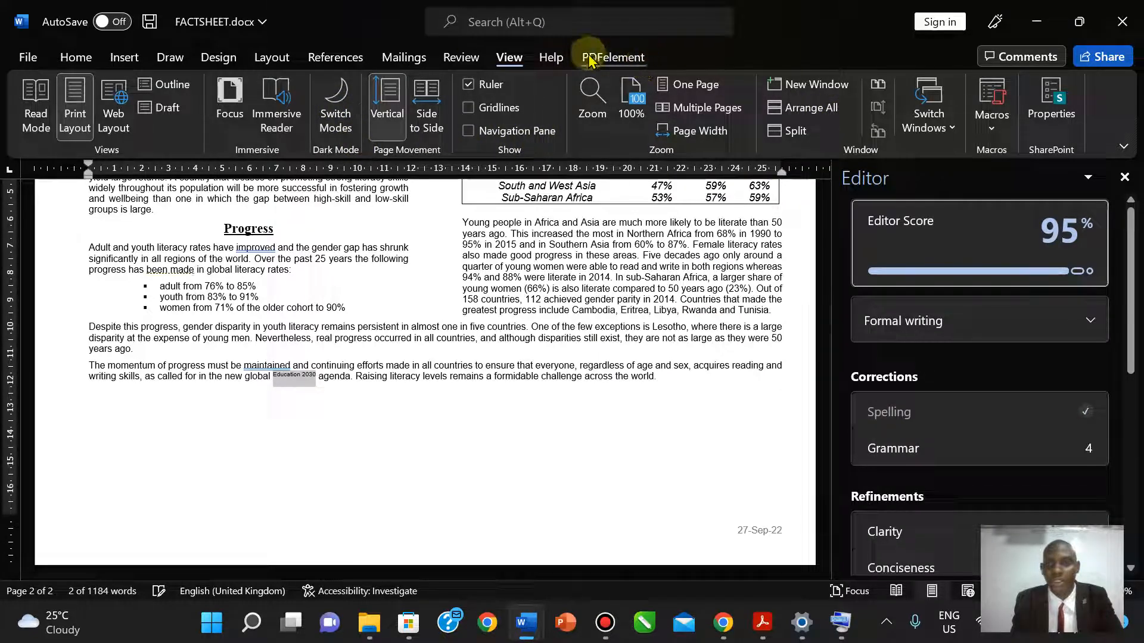
pyautogui.click(457, 59)
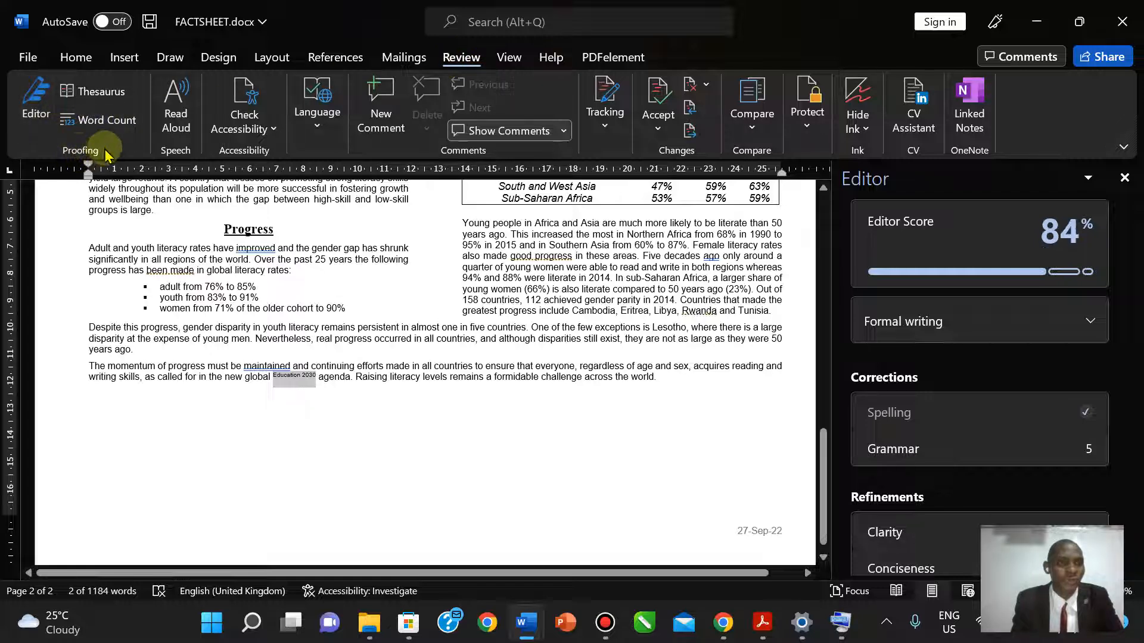
pyautogui.click(48, 110)
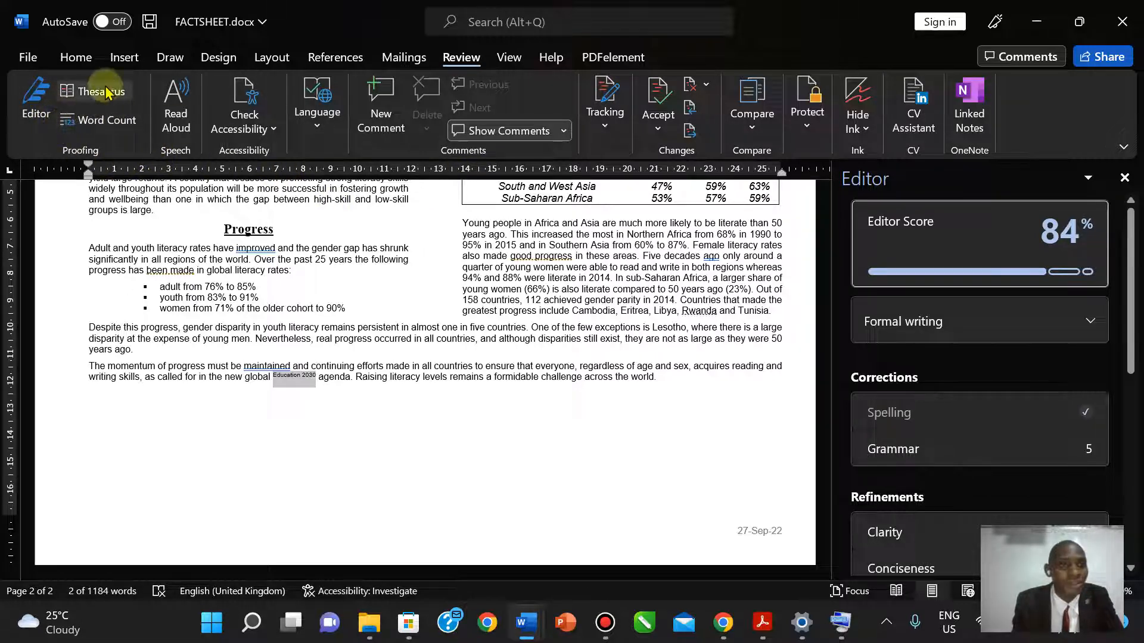
pyautogui.click(269, 132)
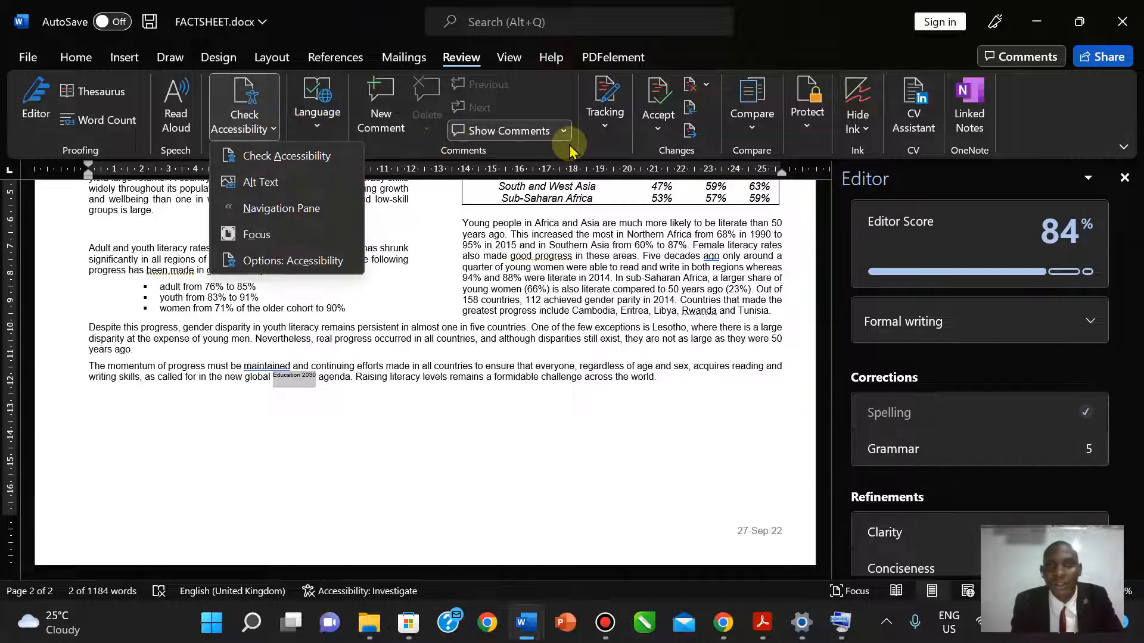
pyautogui.click(605, 130)
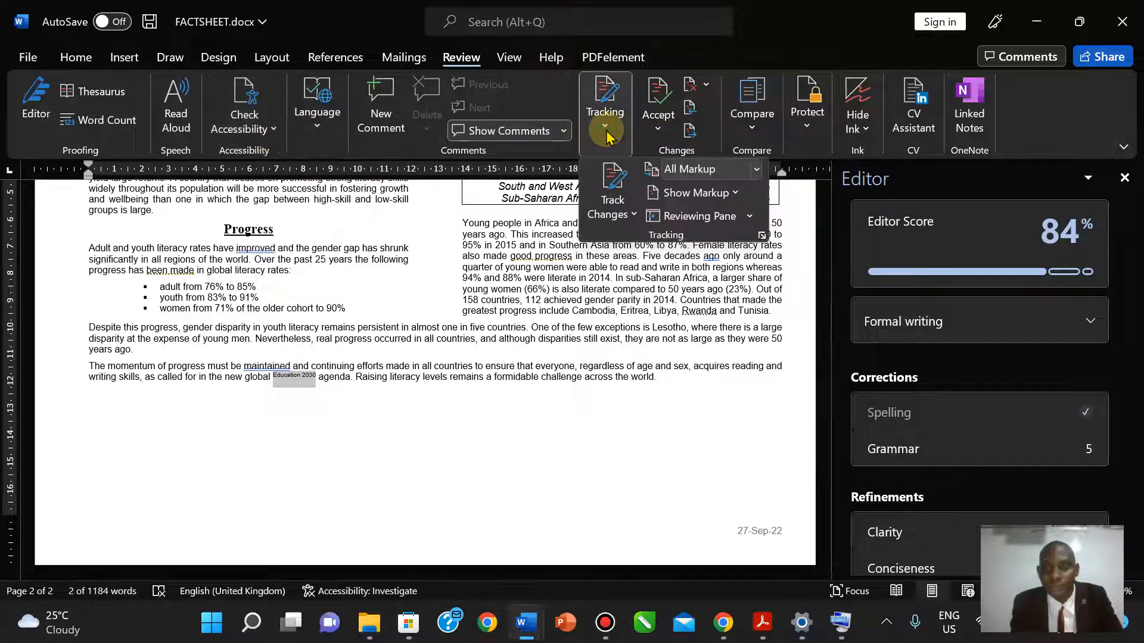
pyautogui.click(753, 130)
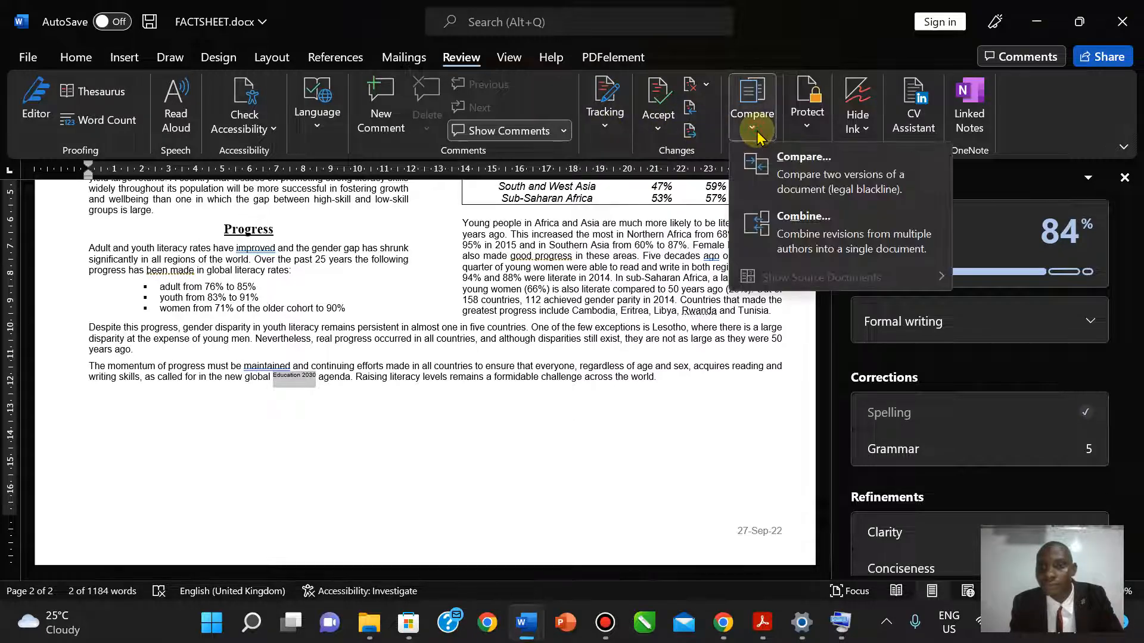
pyautogui.click(757, 131)
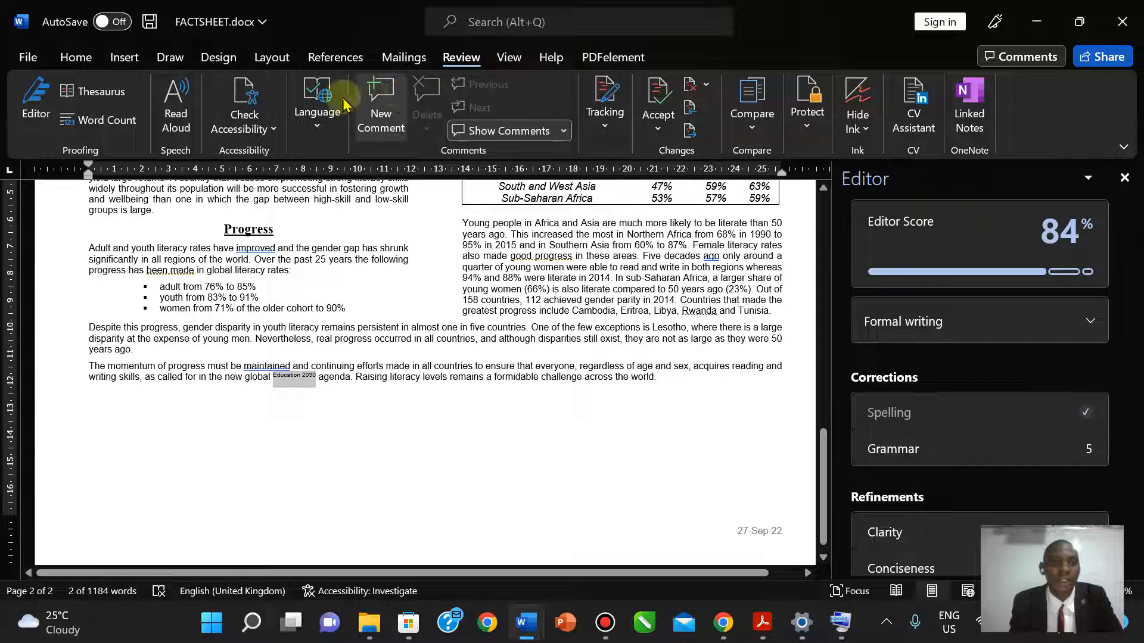
pyautogui.click(312, 127)
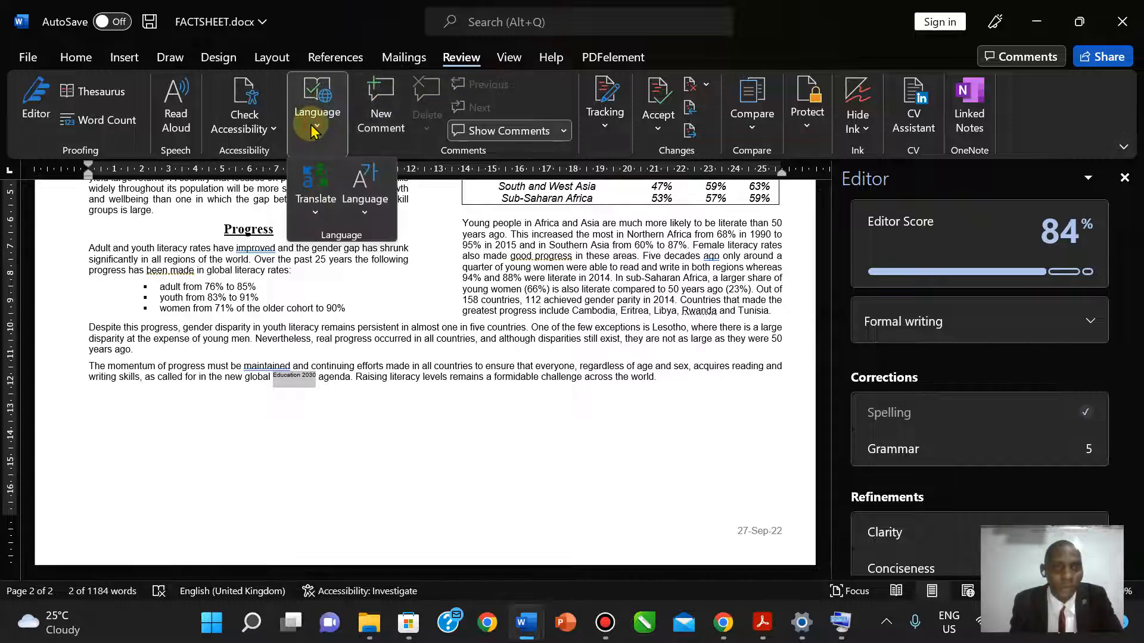
pyautogui.click(267, 128)
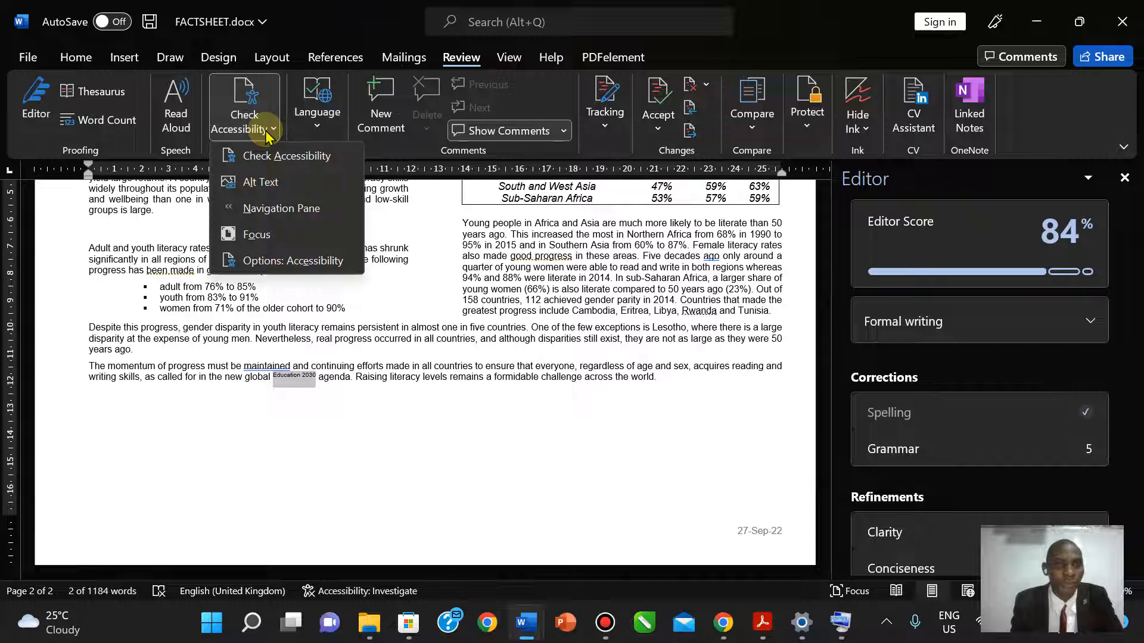
pyautogui.click(511, 59)
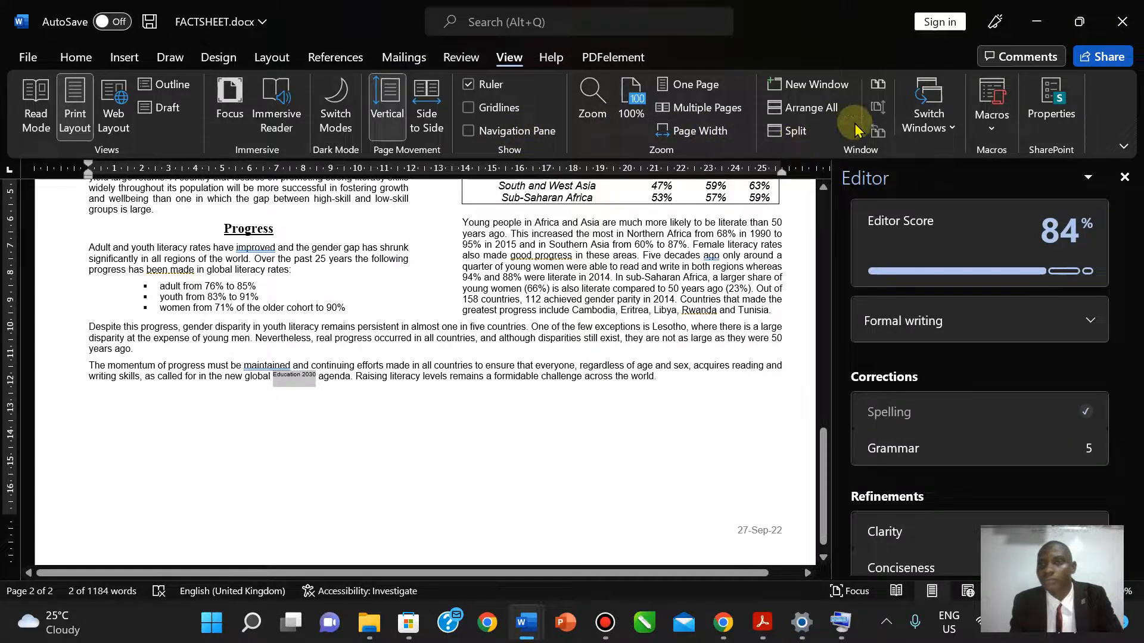
pyautogui.click(951, 133)
pyautogui.click(991, 131)
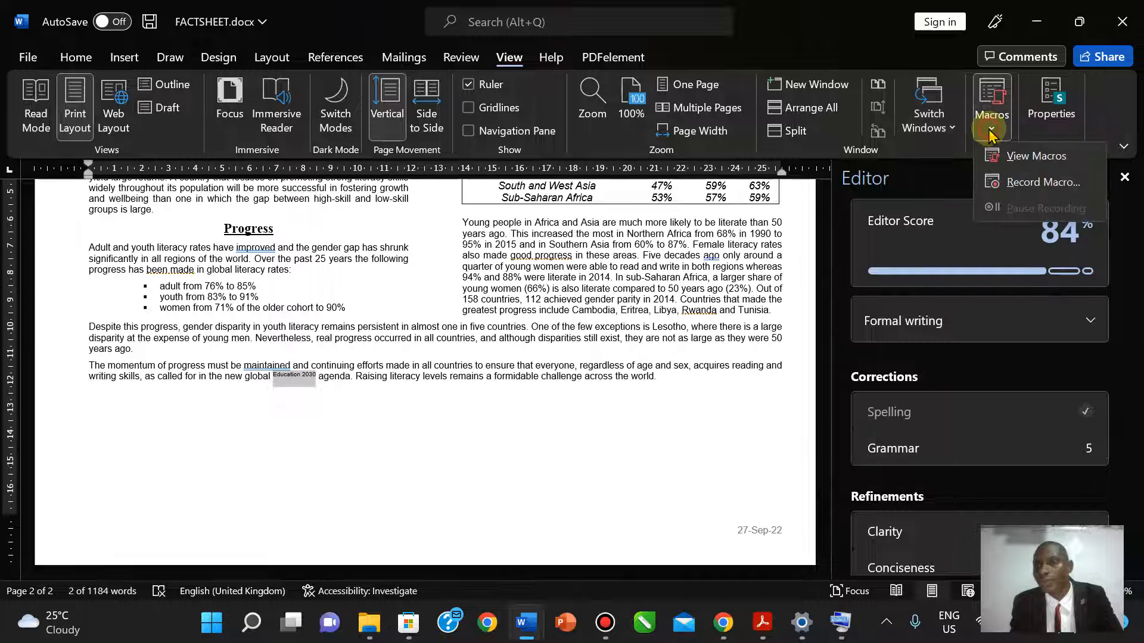
pyautogui.click(549, 60)
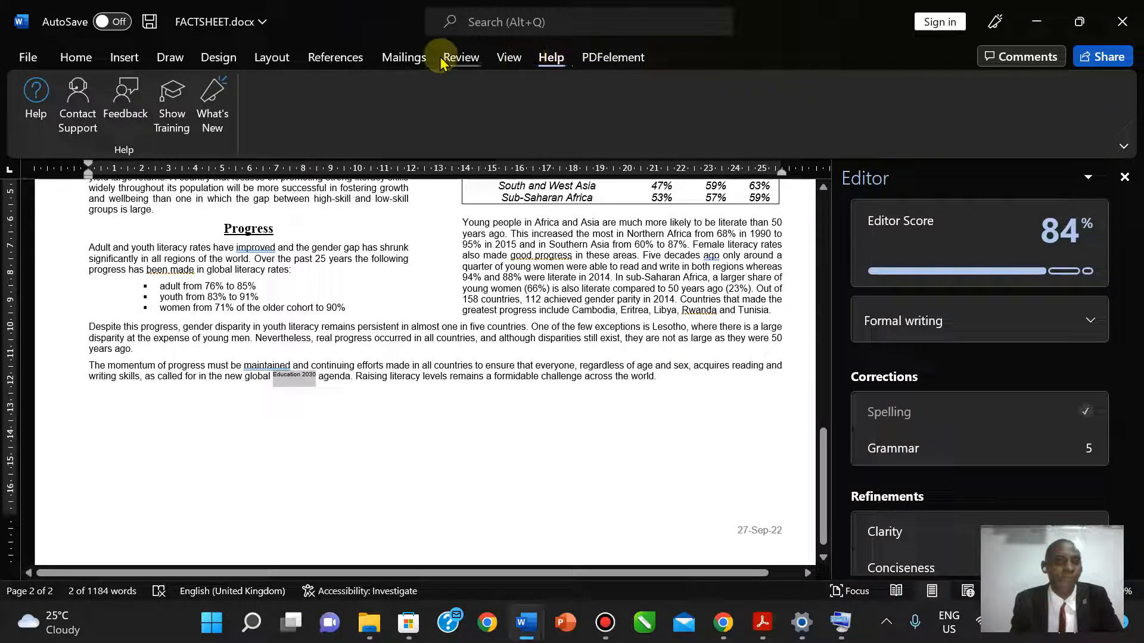
# - Search Word's features for 'spe' and run the Spelling and Grammar check
pyautogui.click(381, 59)
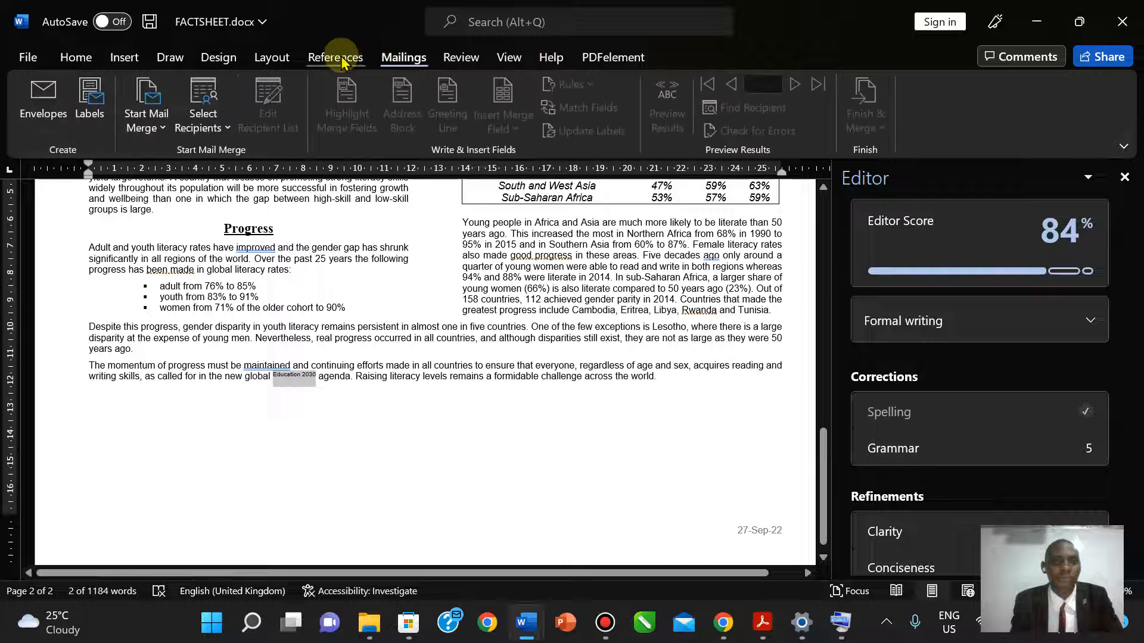
pyautogui.click(334, 57)
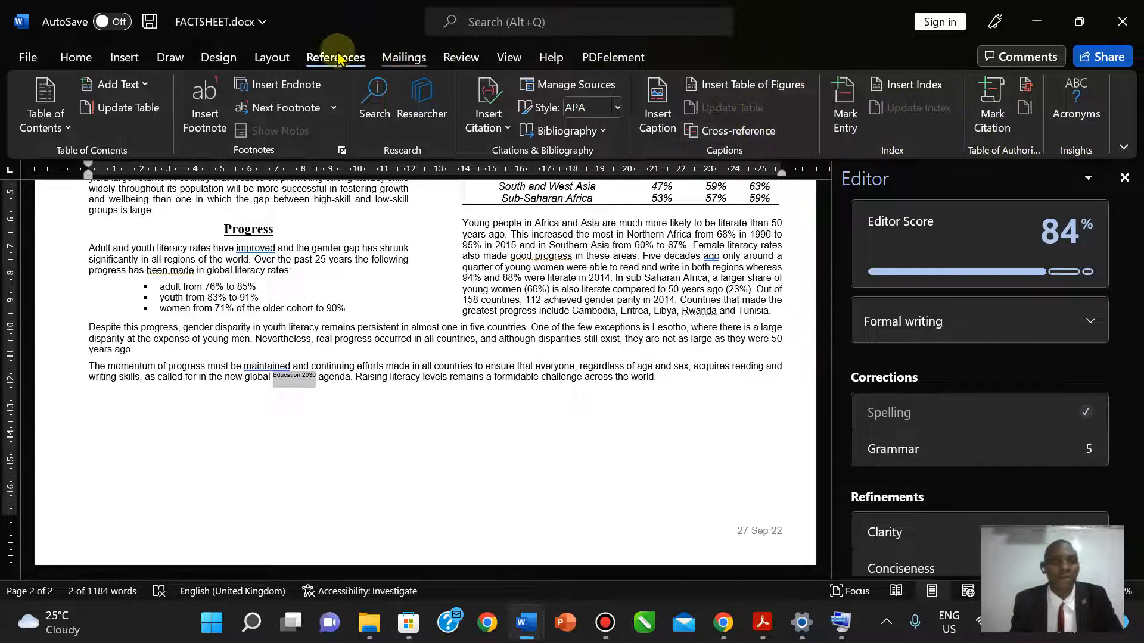
pyautogui.click(528, 23)
pyautogui.write('spe')
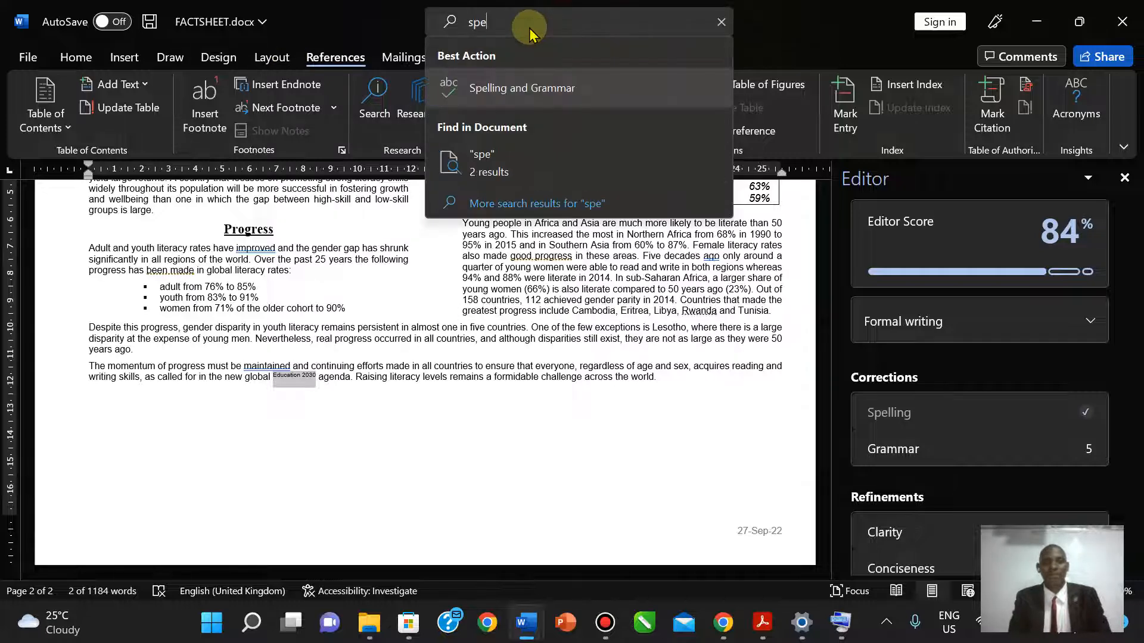
pyautogui.click(524, 89)
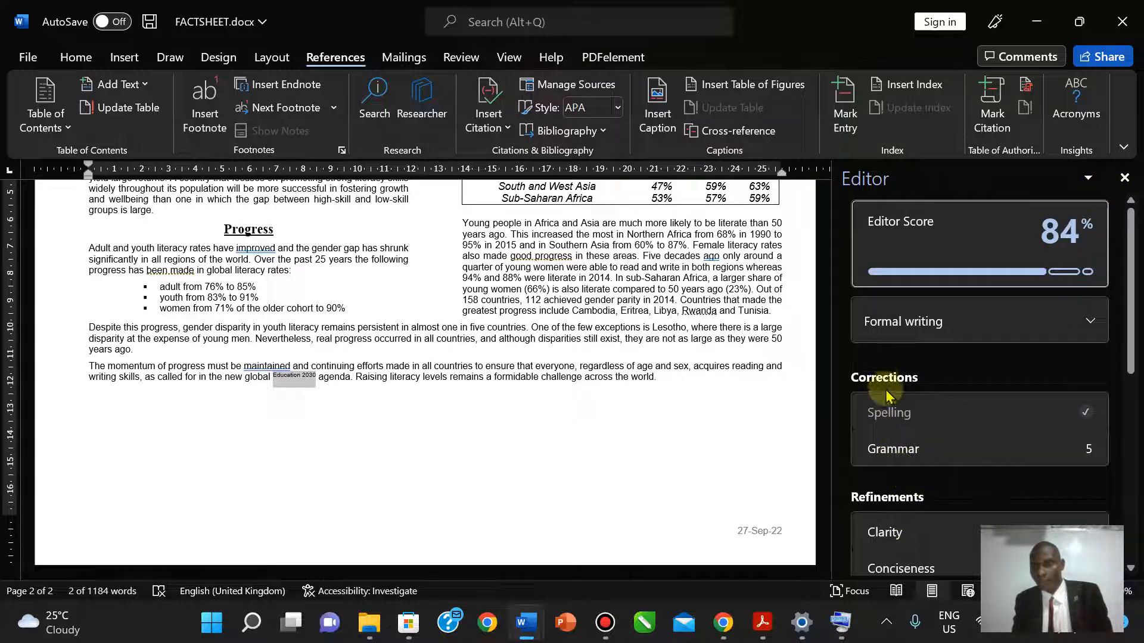
# - Run Editor from the Review tab and scroll through its pane
pyautogui.click(508, 56)
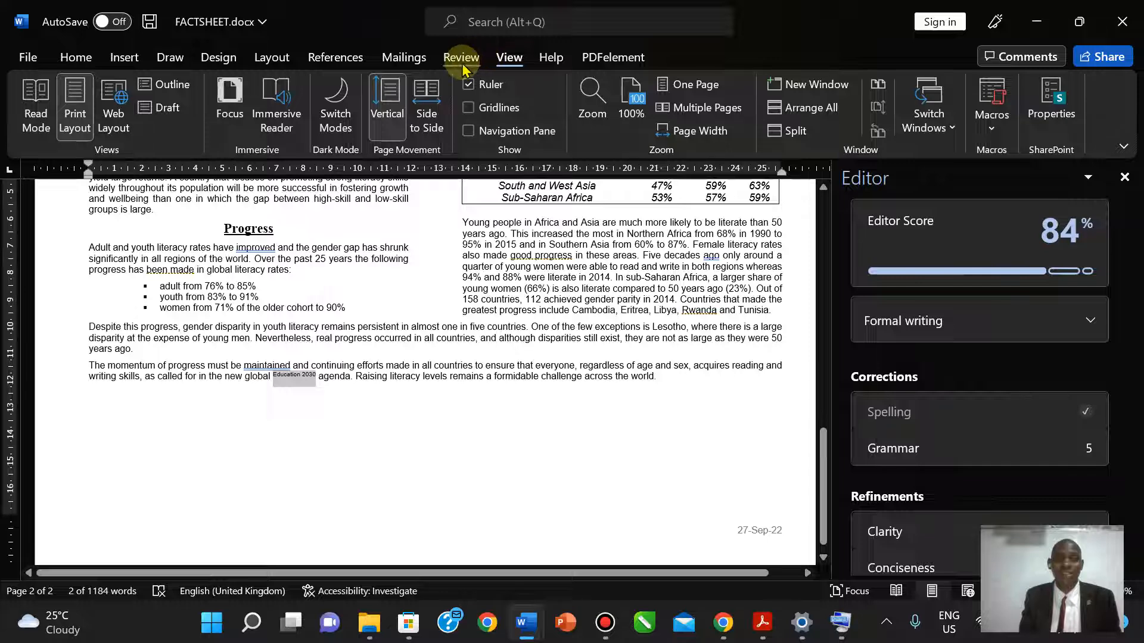
pyautogui.click(470, 59)
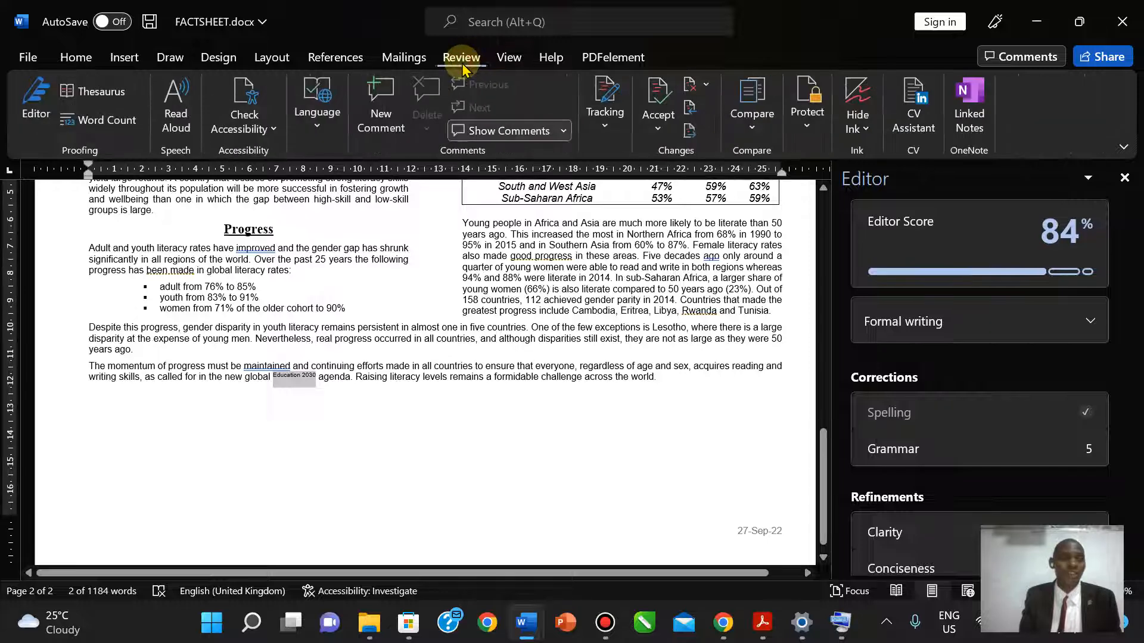
pyautogui.click(37, 114)
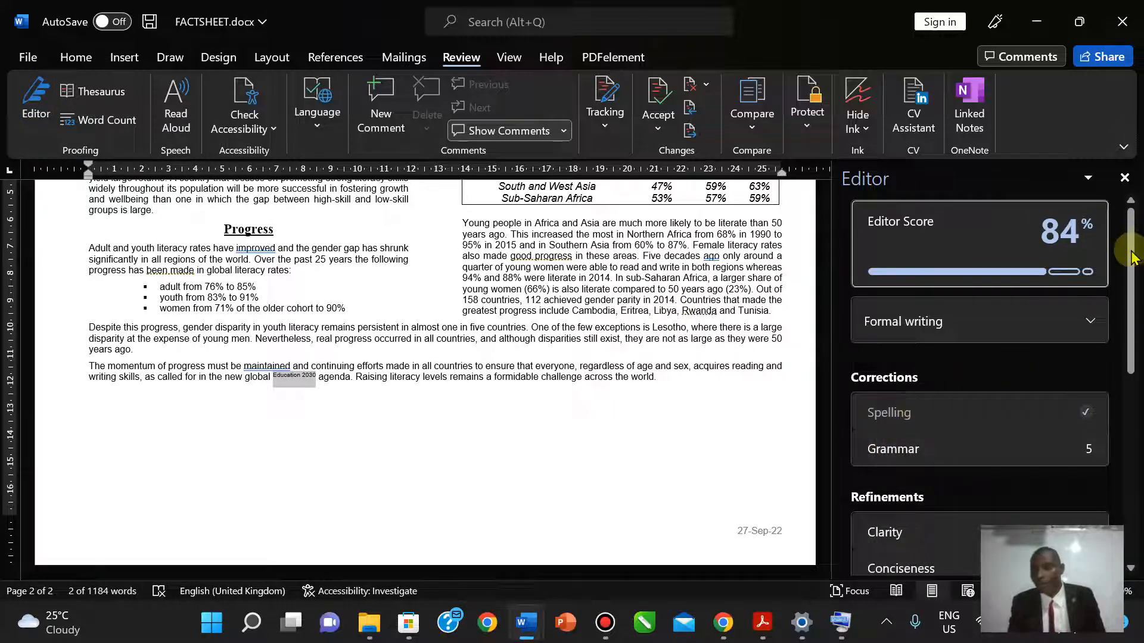
pyautogui.moveTo(1136, 237); pyautogui.dragTo(1136, 286)
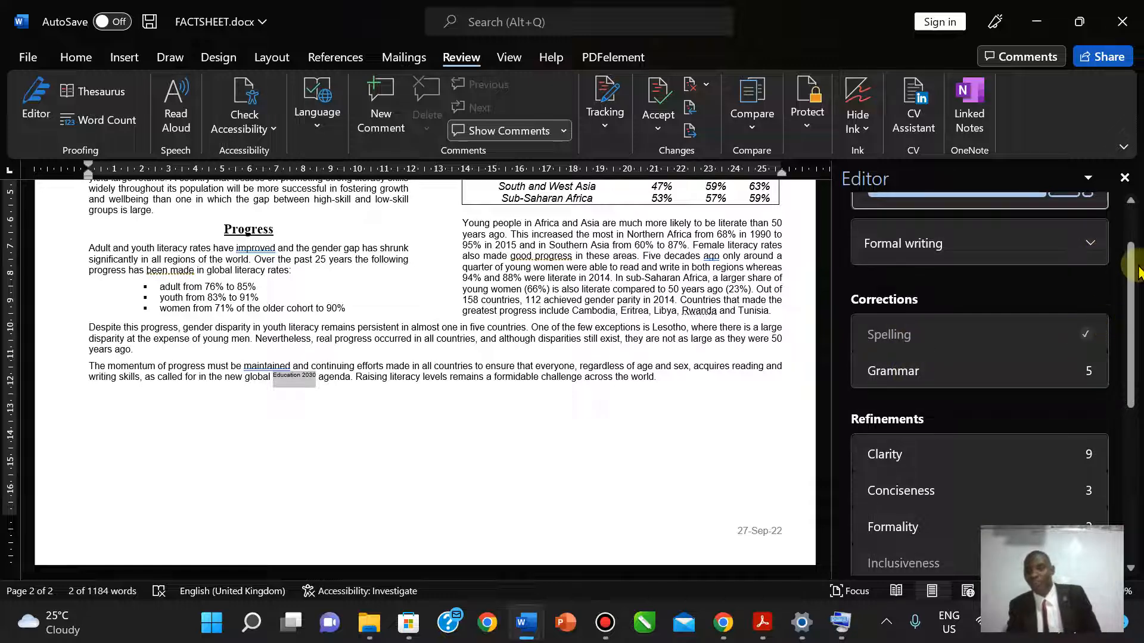
pyautogui.moveTo(1132, 298); pyautogui.dragTo(1134, 237)
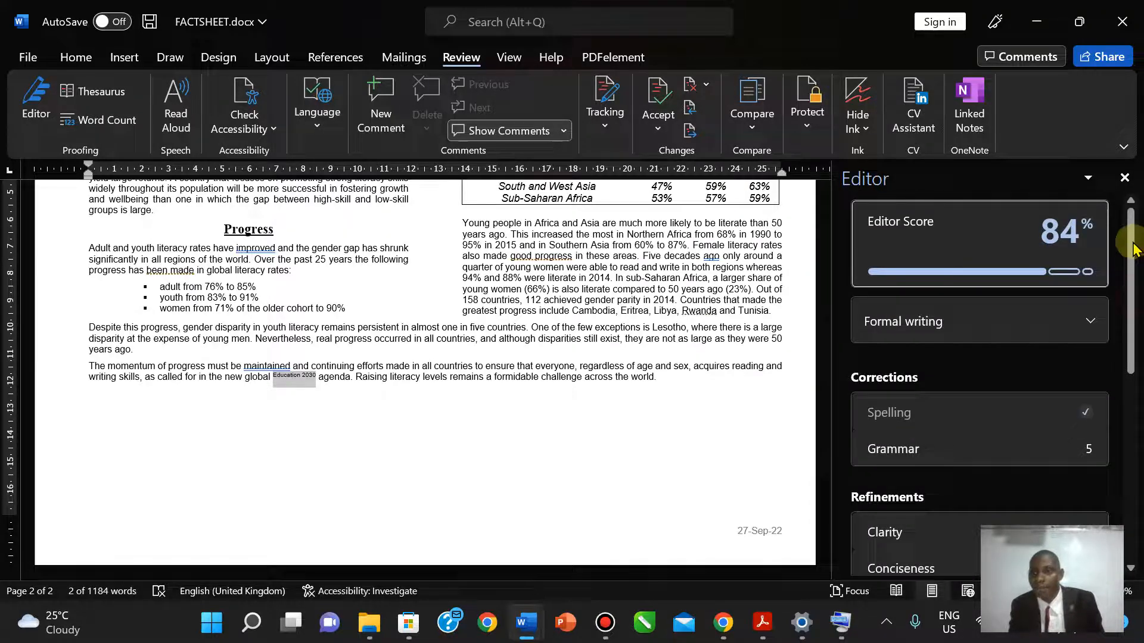
# - Relaunch Spelling and Grammar via the 'spe' search and scroll to the Editor's refinement suggestions
pyautogui.click(498, 25)
pyautogui.write('spe')
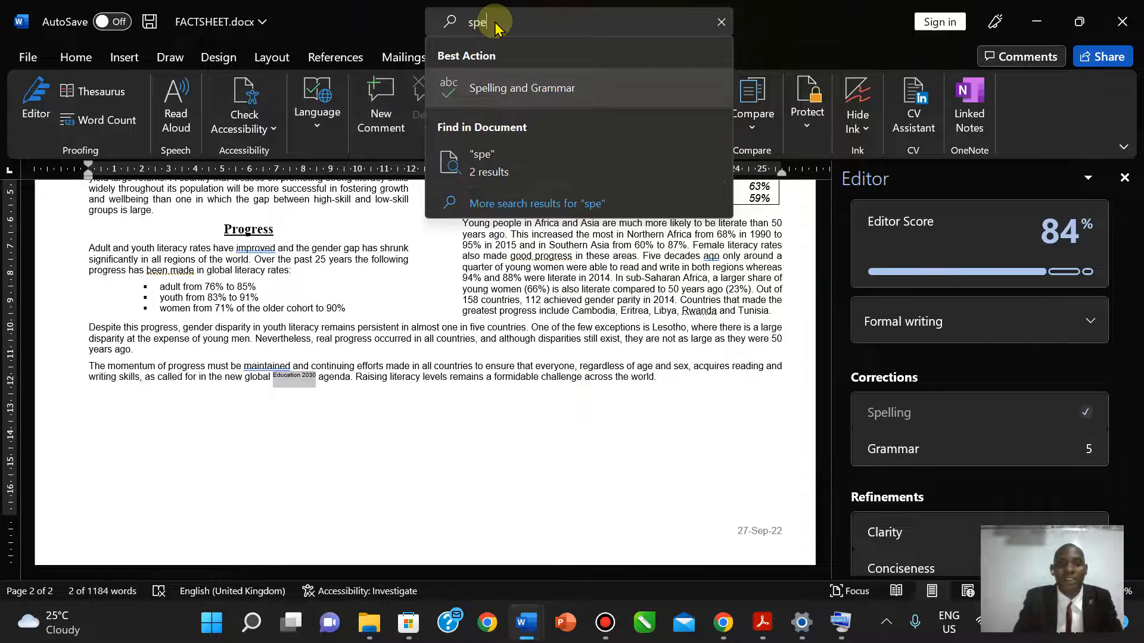
pyautogui.click(497, 87)
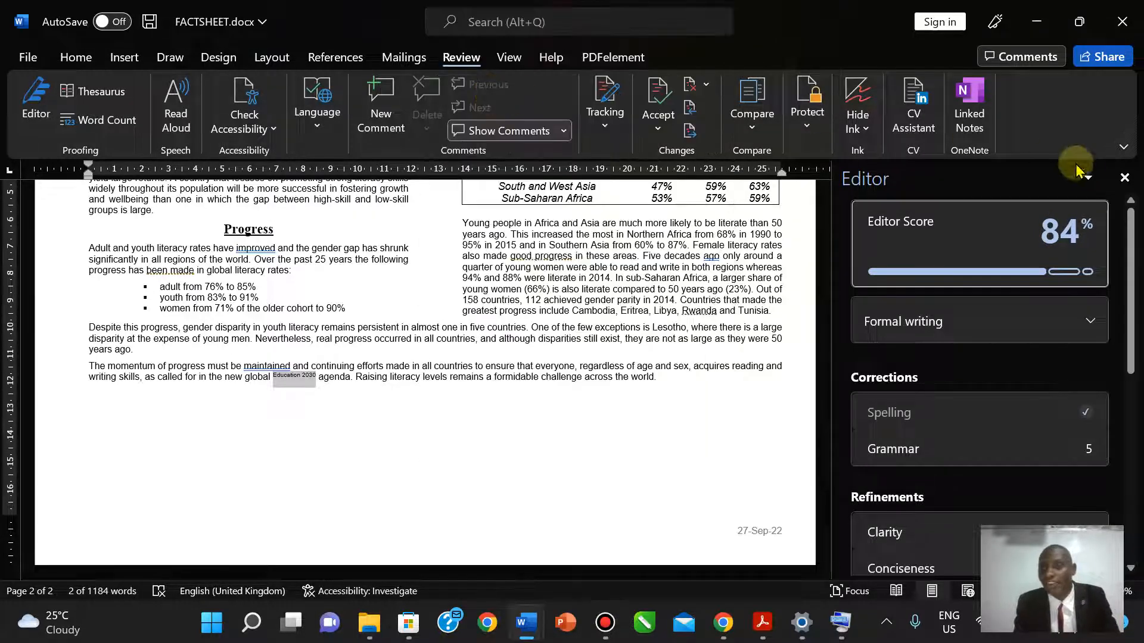
pyautogui.click(1124, 177)
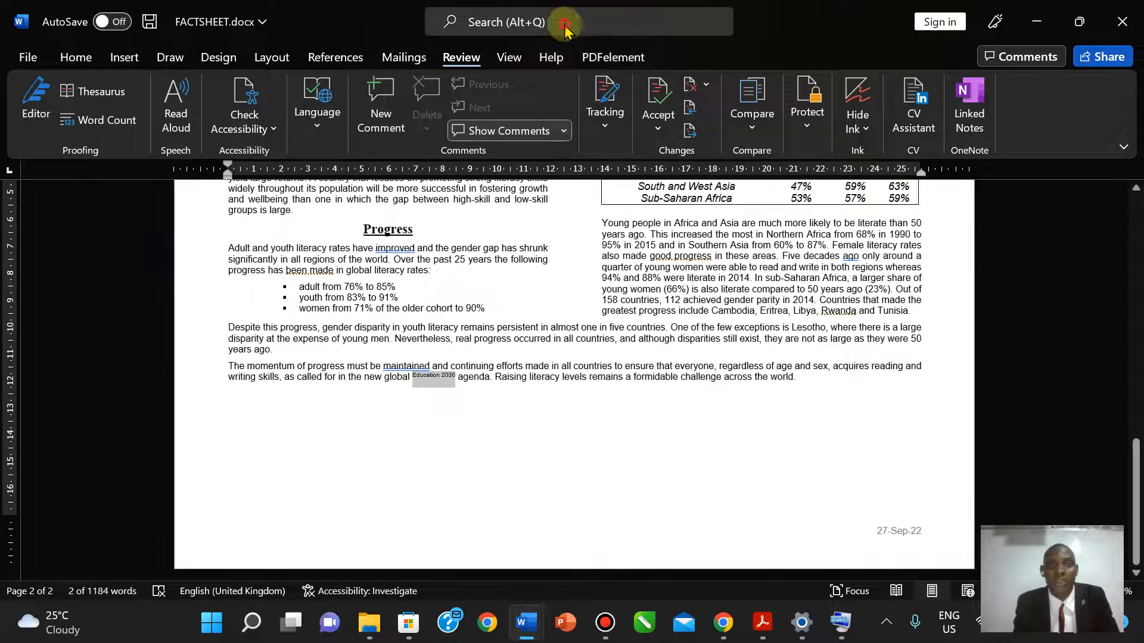
pyautogui.click(564, 30)
pyautogui.write('spe')
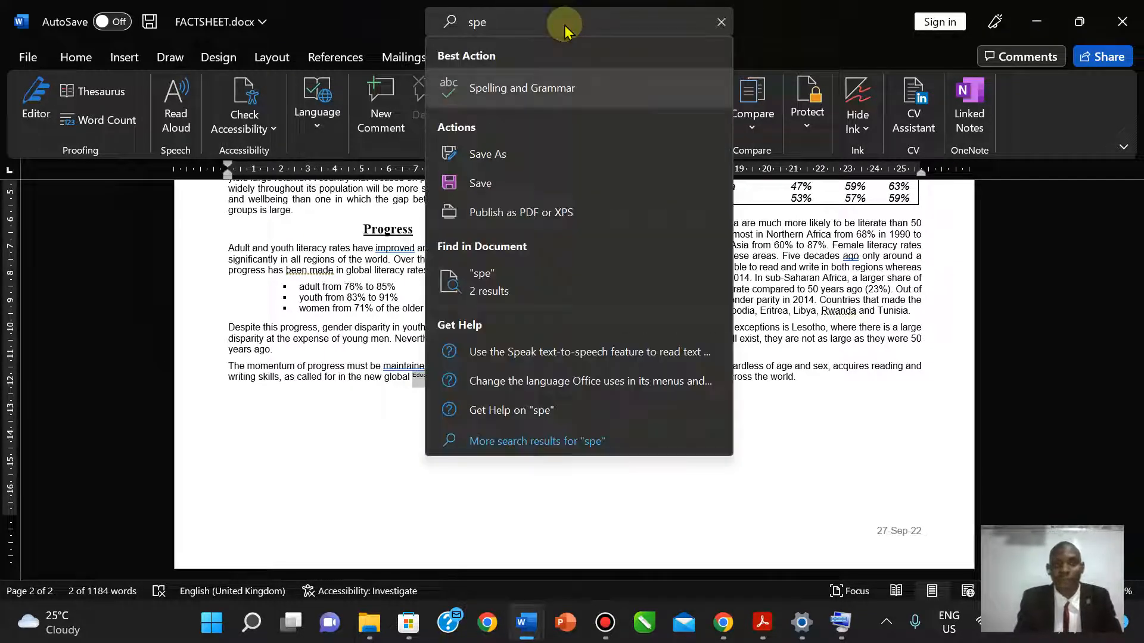
pyautogui.click(506, 87)
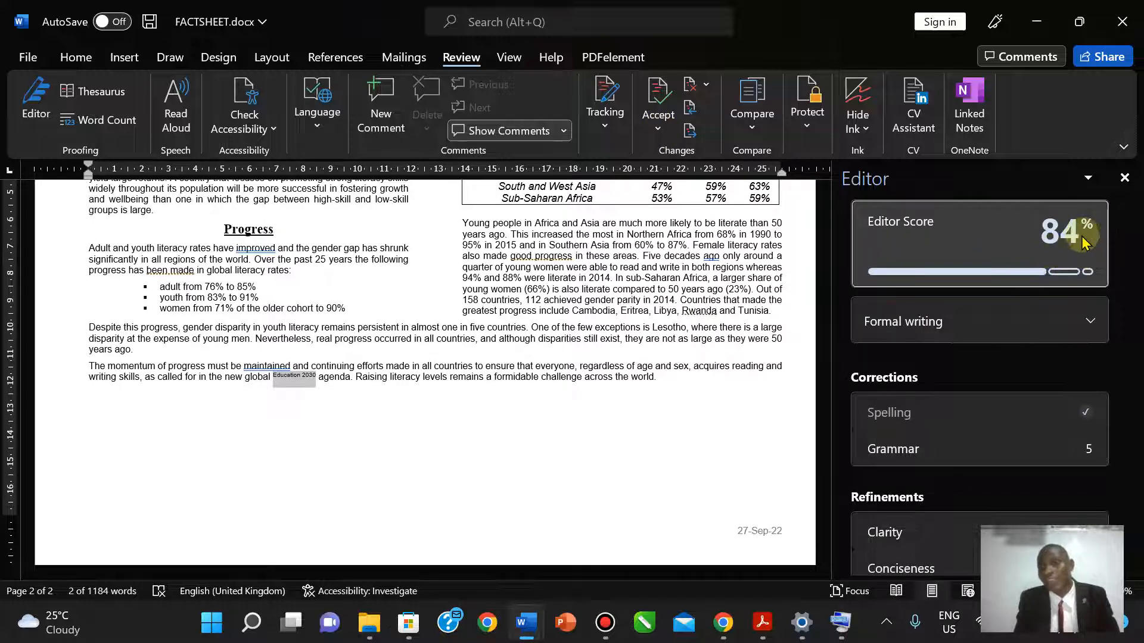
pyautogui.moveTo(1064, 281)
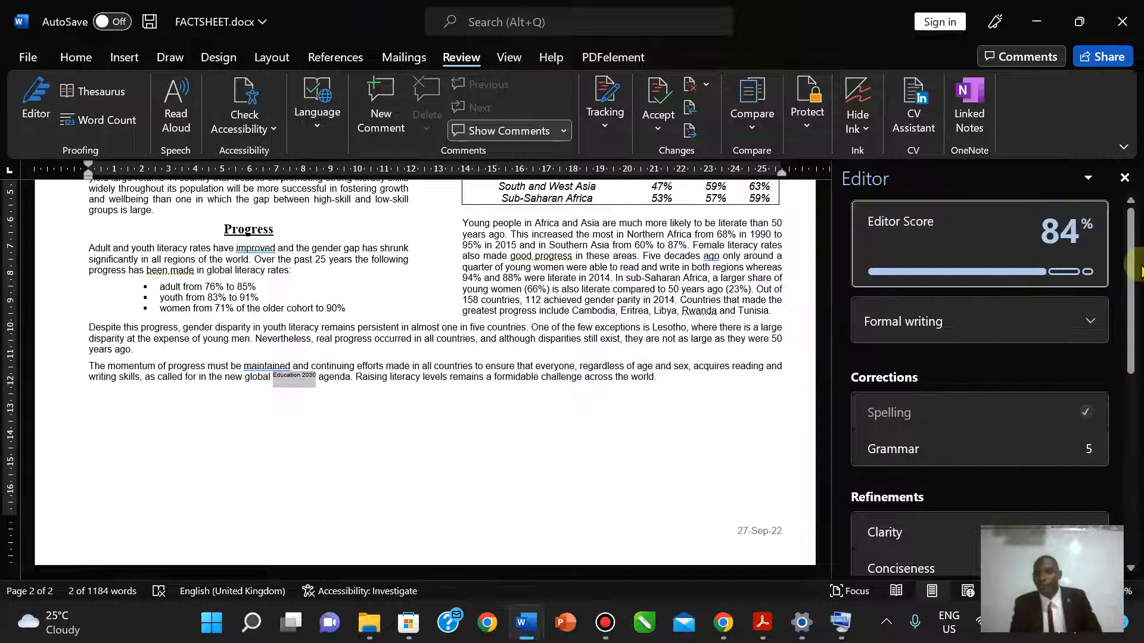
pyautogui.scroll(-2, 1128, 349)
pyautogui.scroll(-2, 1128, 349)
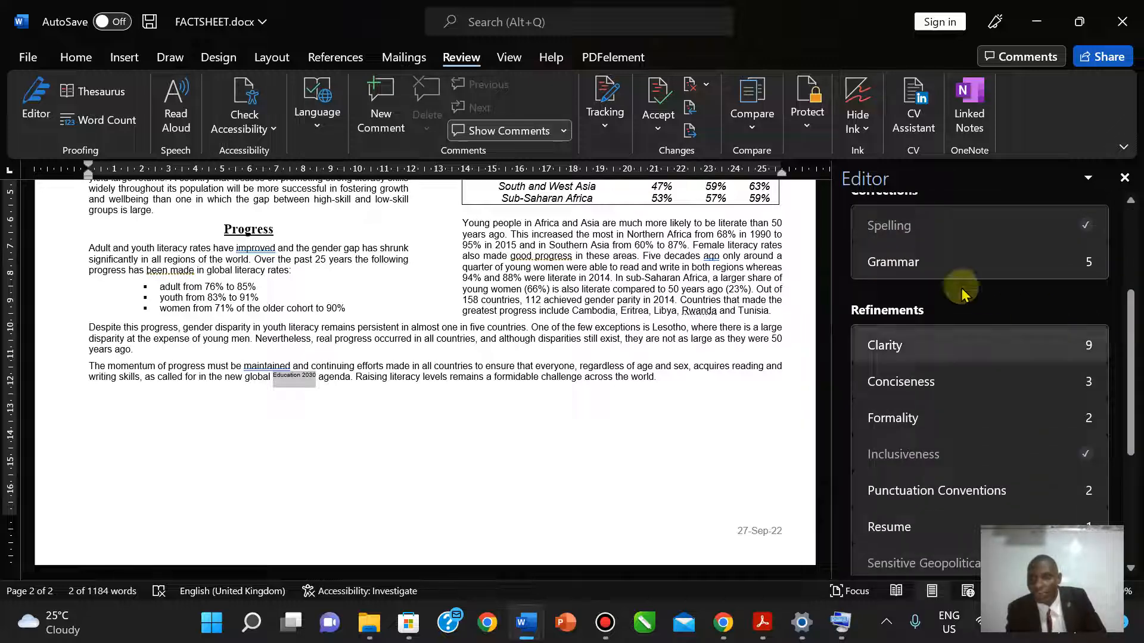
# - Open the five Grammar issues and accept the comma after 'Similarly'
pyautogui.click(933, 275)
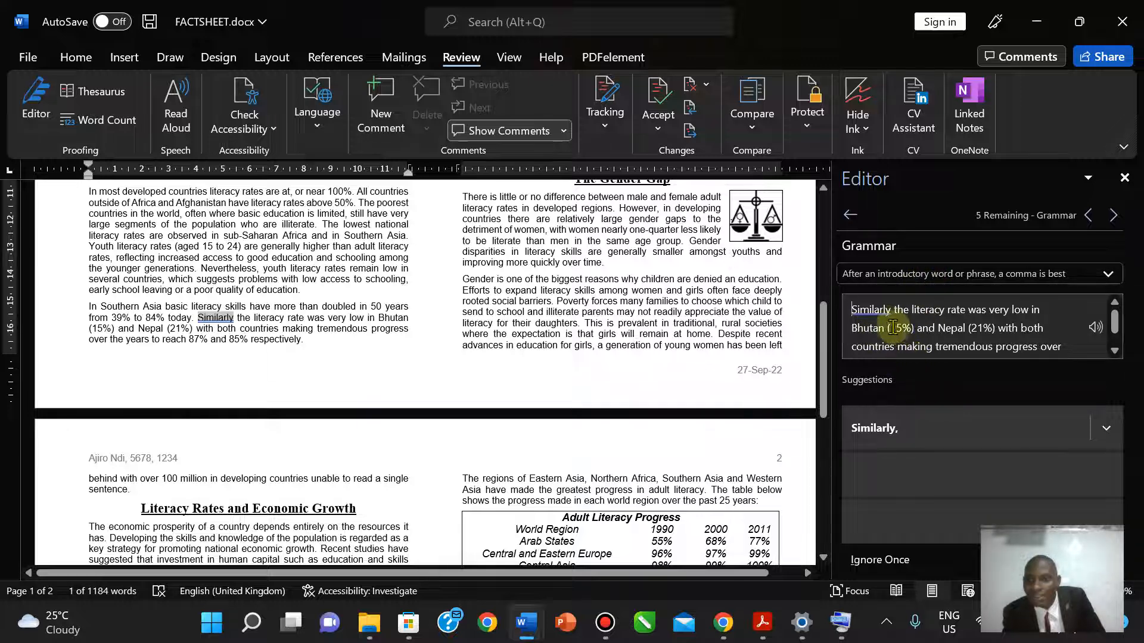
pyautogui.click(886, 433)
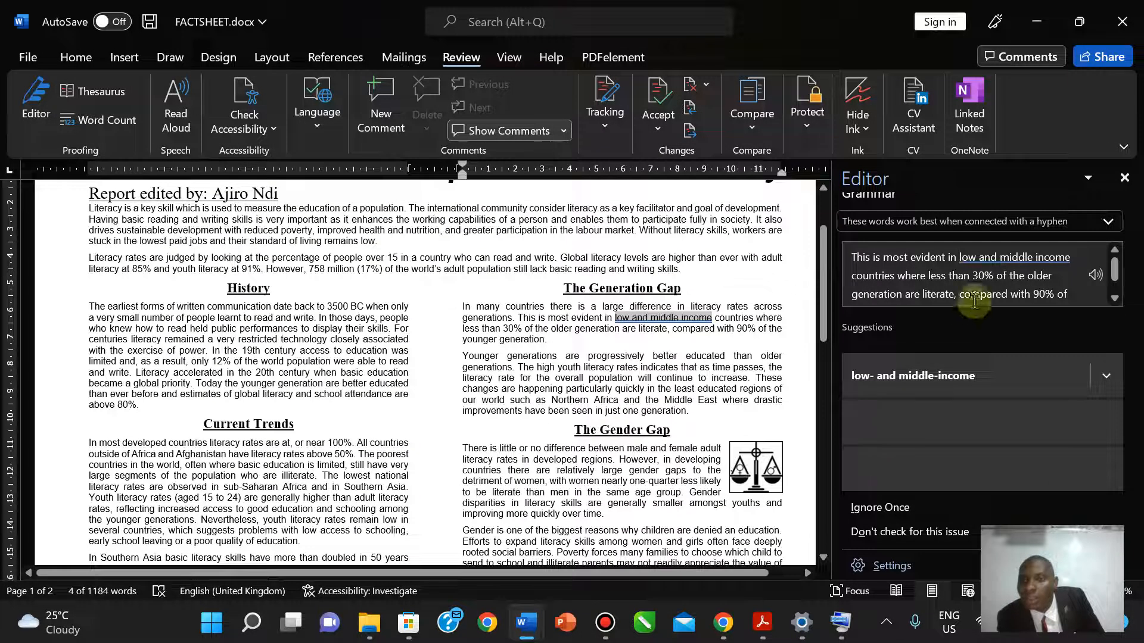
pyautogui.click(1107, 376)
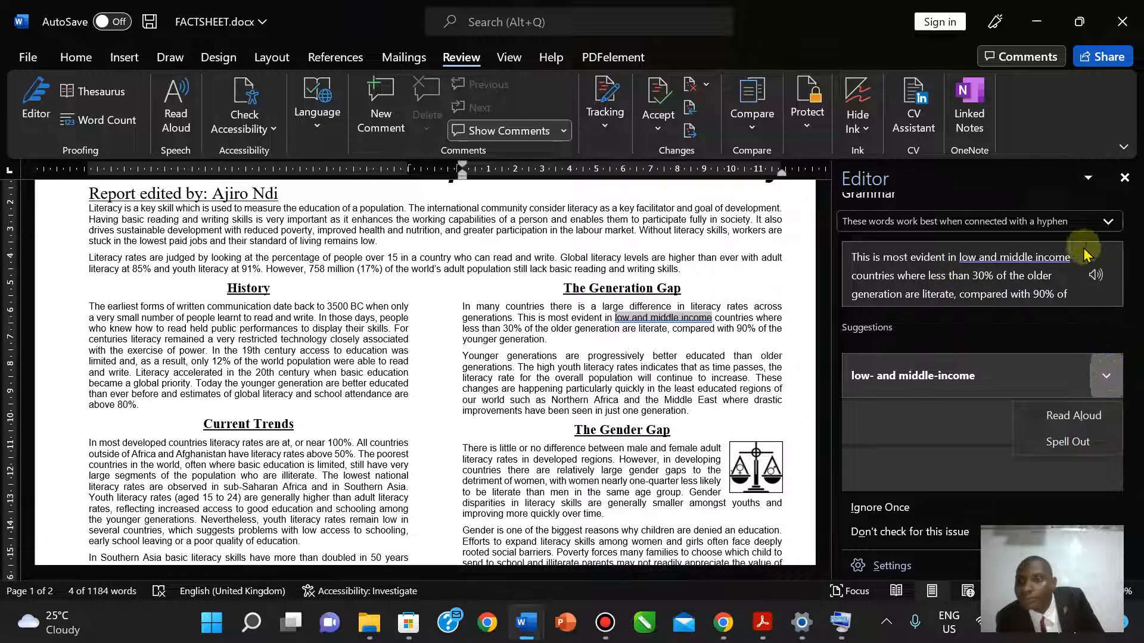
pyautogui.click(1035, 290)
# - Ignore the hyphen and remaining comma suggestions, then close the Editor pane
pyautogui.click(907, 510)
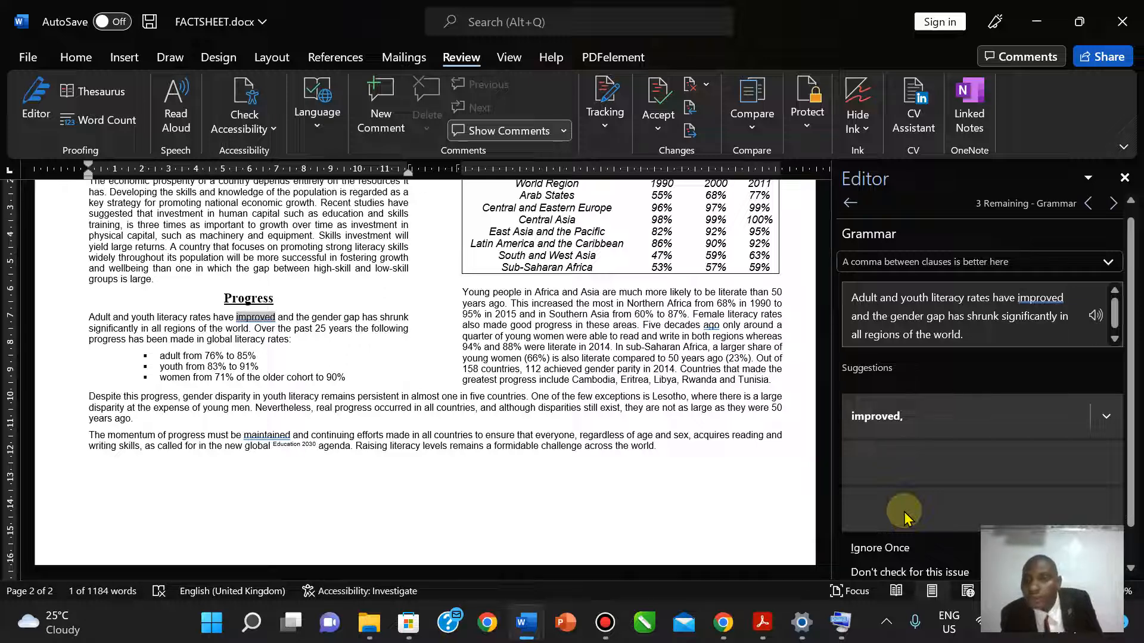
pyautogui.click(884, 548)
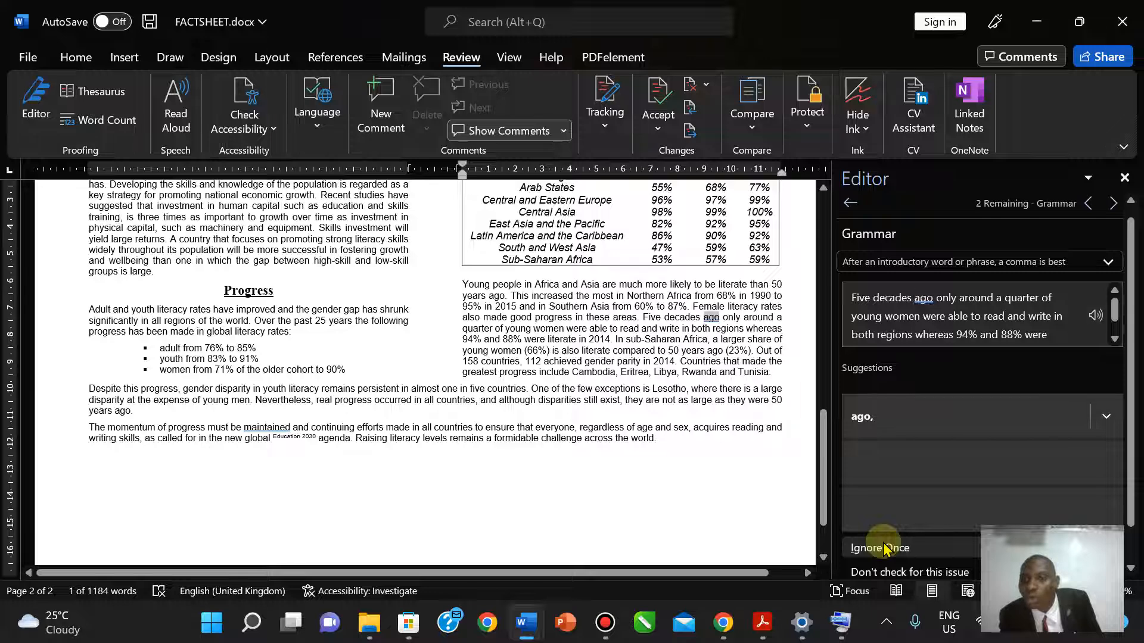
pyautogui.click(885, 548)
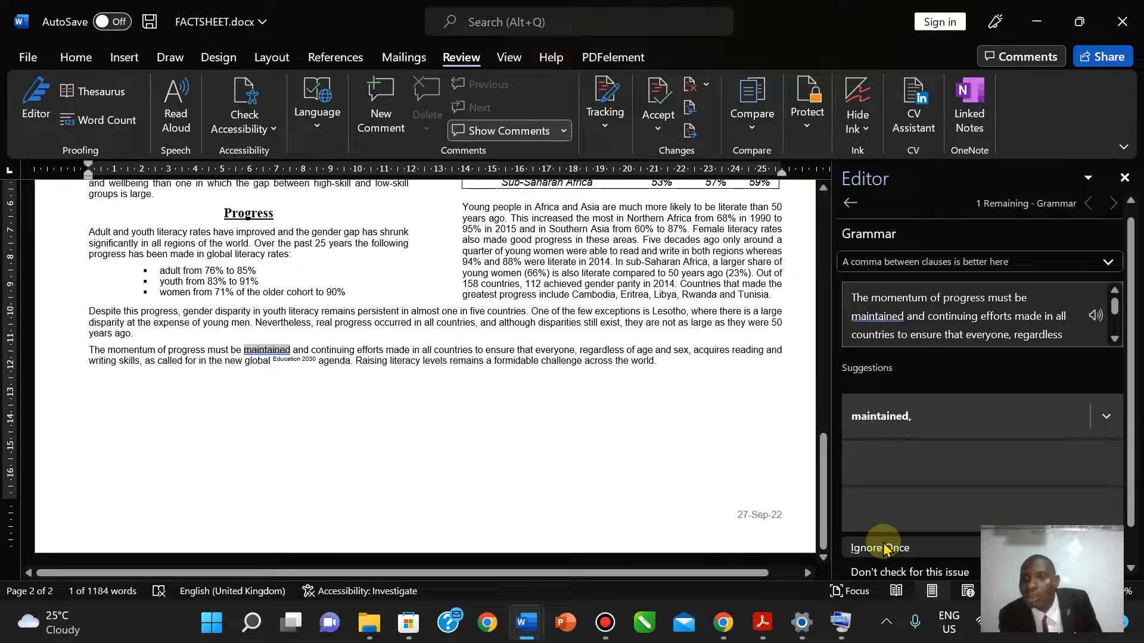
pyautogui.click(884, 548)
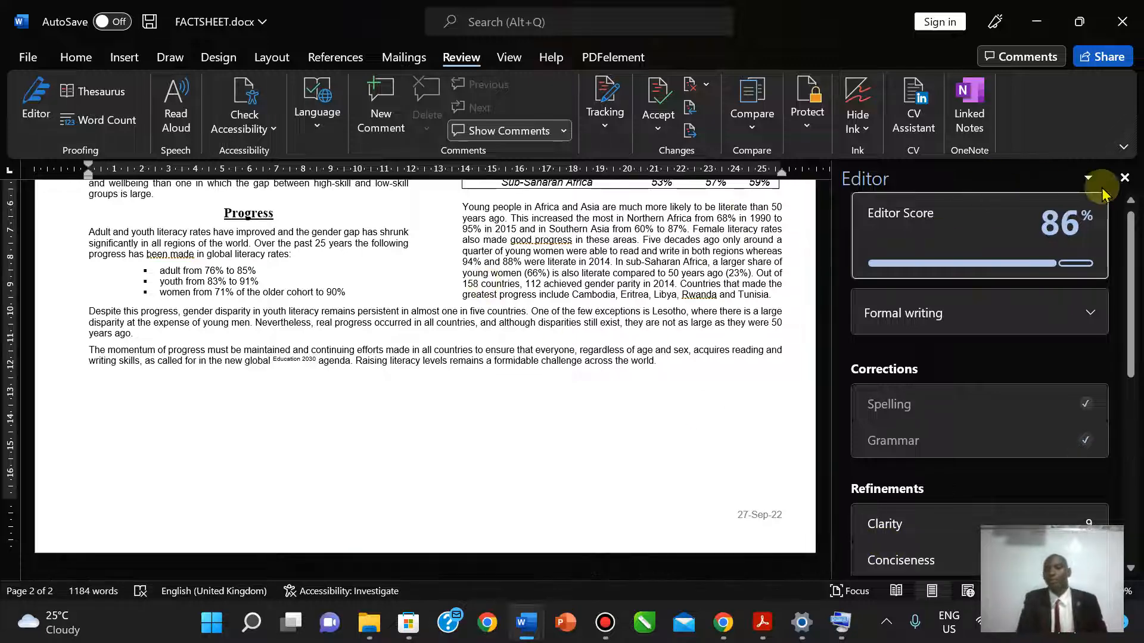
pyautogui.click(1120, 178)
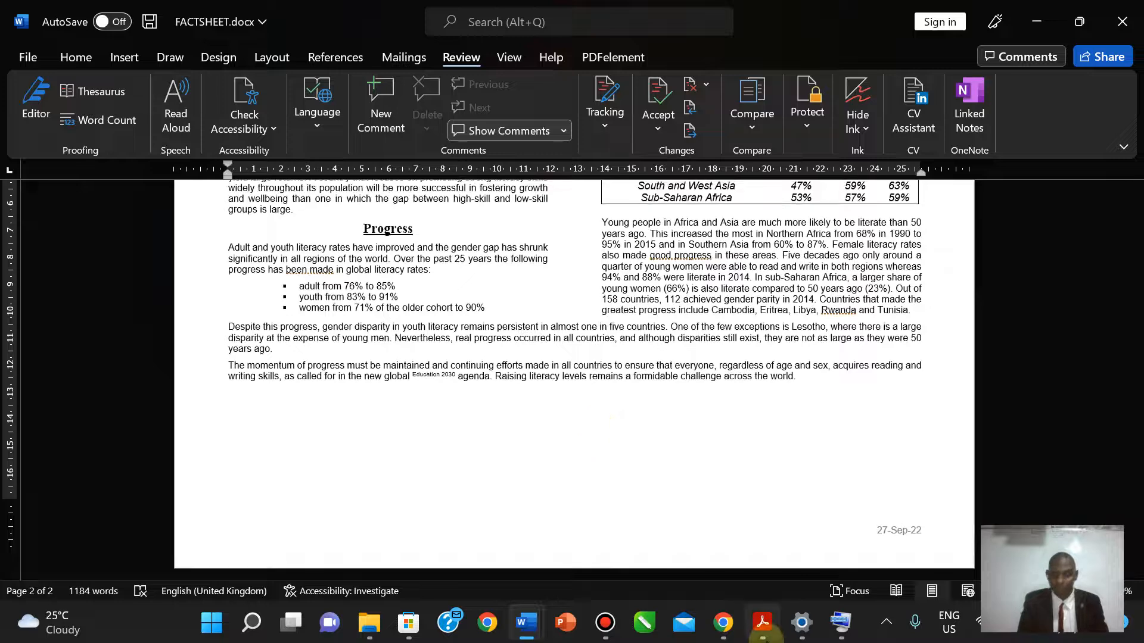
# - Highlight task 19, 'Spell check and proofread the document.', in yellow on the exam paper
pyautogui.click(762, 625)
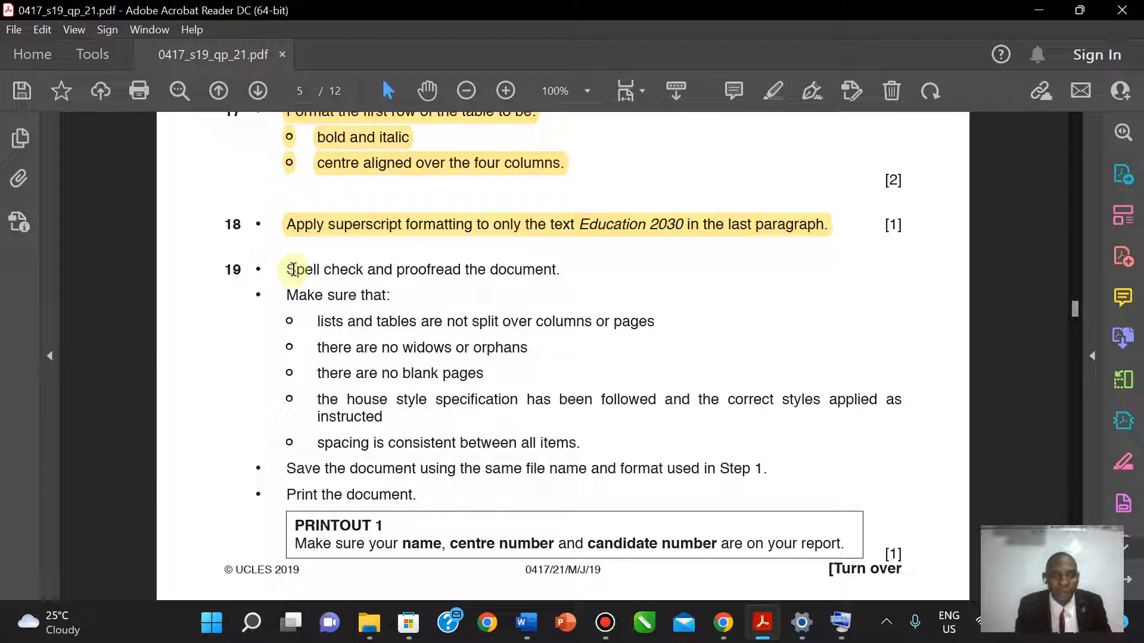
pyautogui.moveTo(293, 269); pyautogui.dragTo(579, 272)
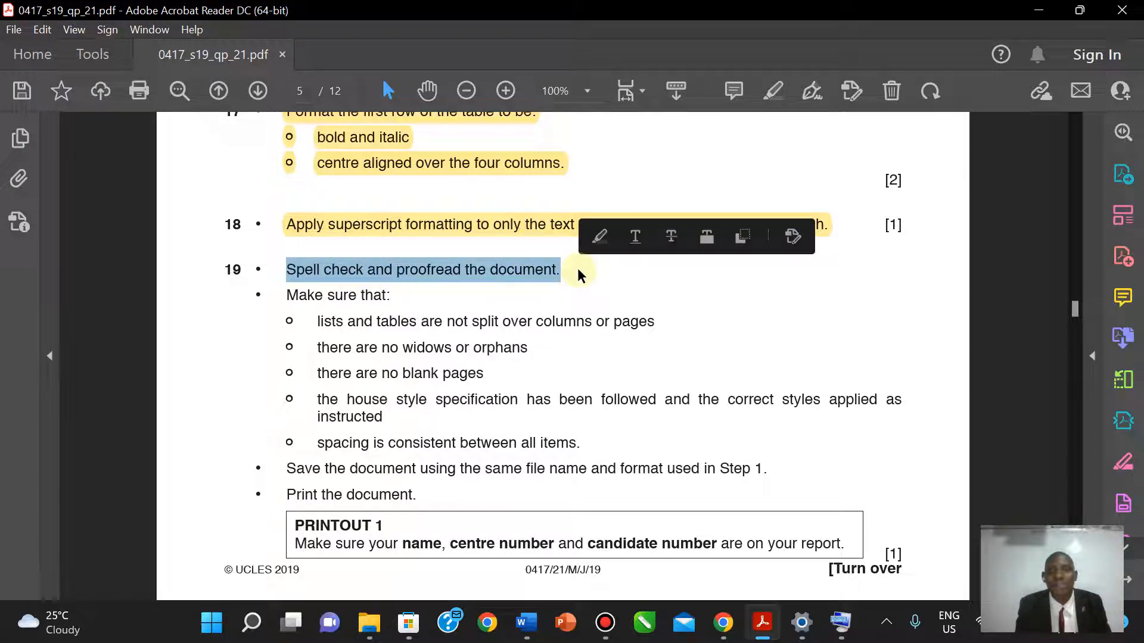
pyautogui.click(774, 89)
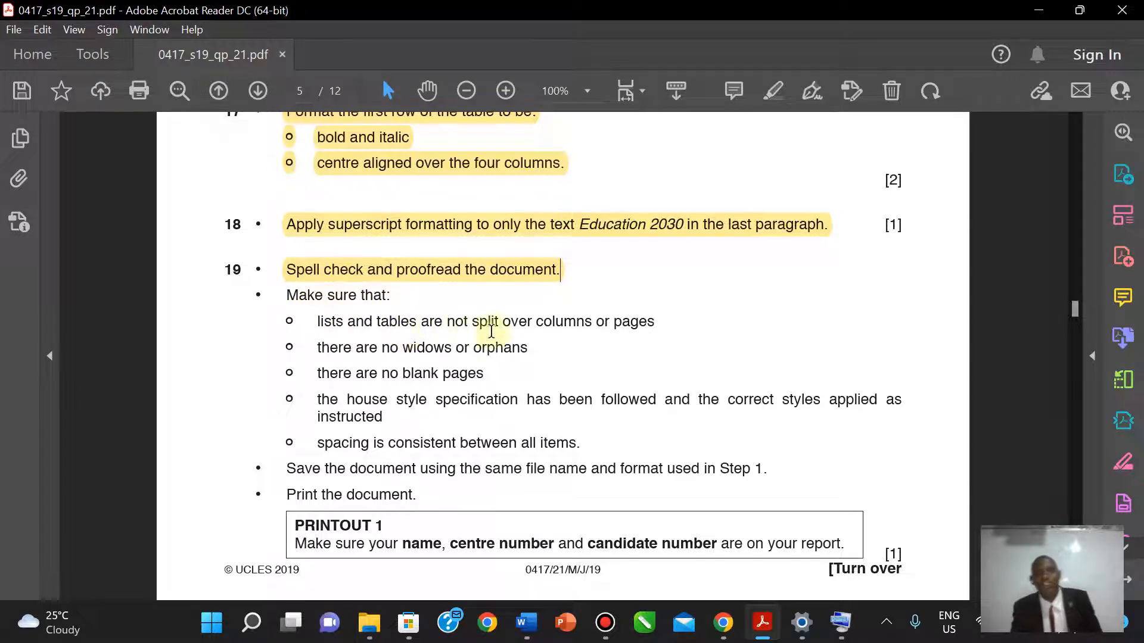
# - Return to the Word factsheet and scroll to view both pages
pyautogui.moveTo(761, 635)
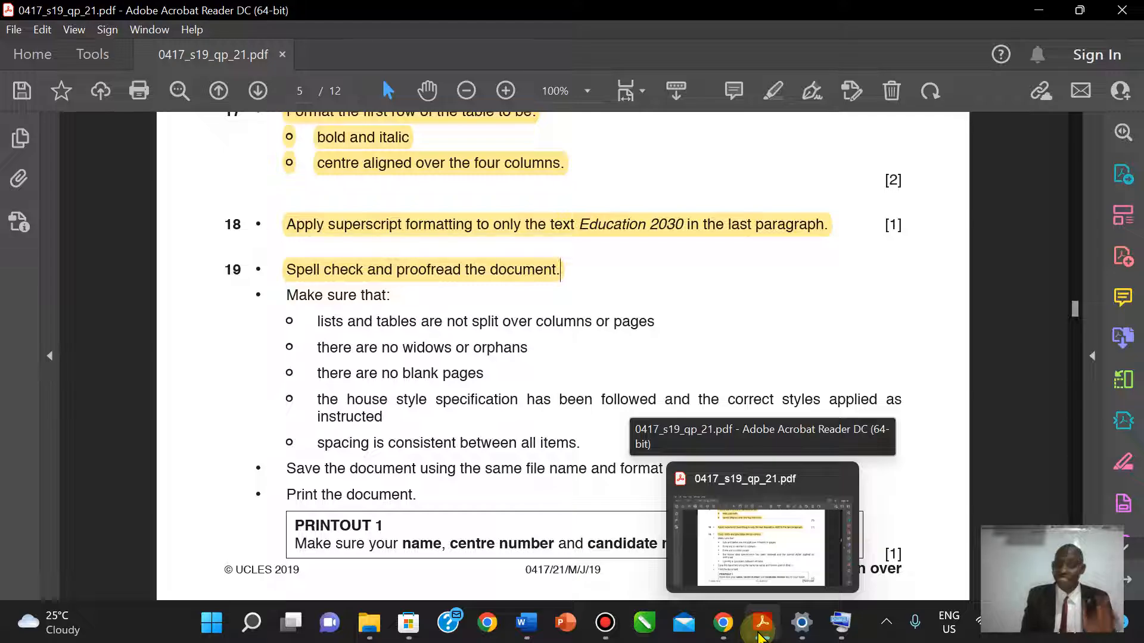
pyautogui.click(761, 635)
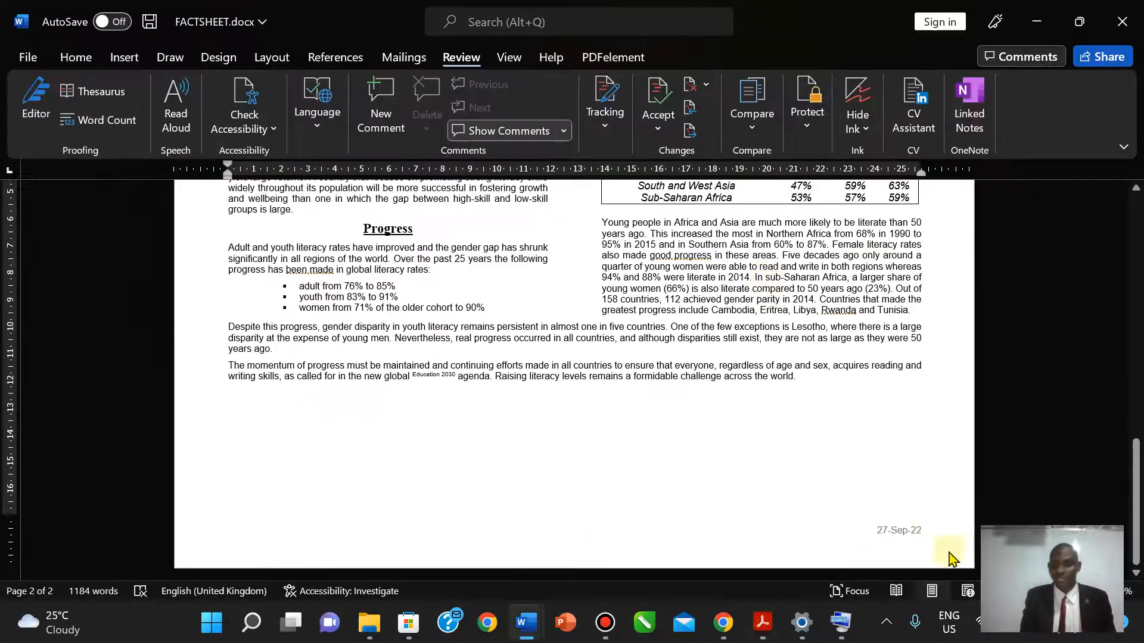
pyautogui.scroll(-5, 572, 369)
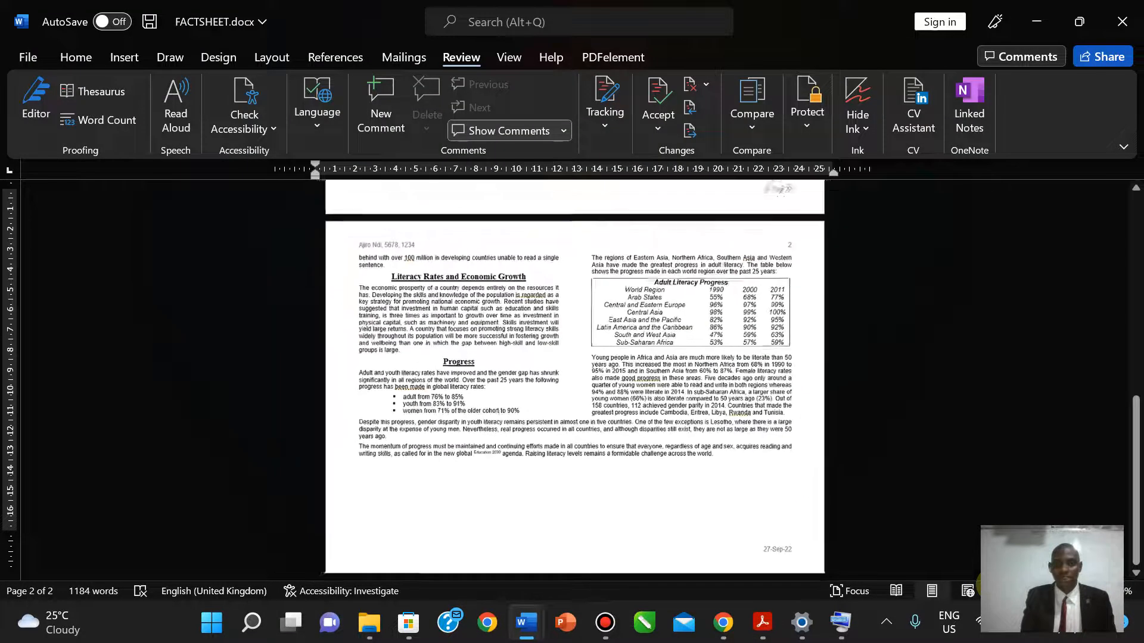
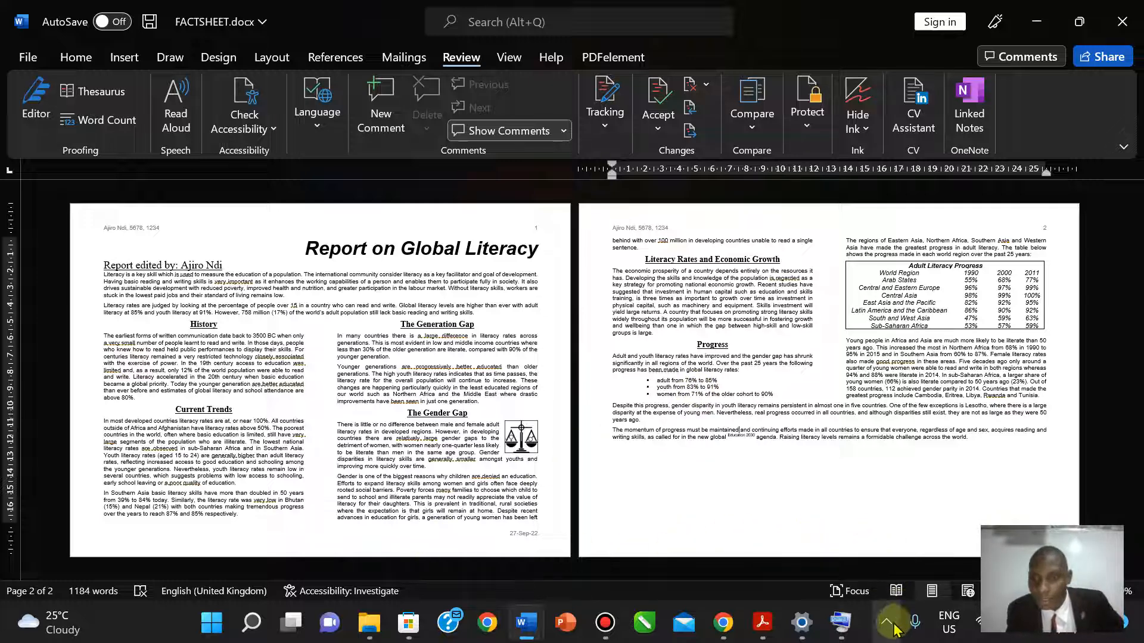
# - Highlight the lists and tables bullet of the Step 19 checklist in yellow
pyautogui.click(758, 632)
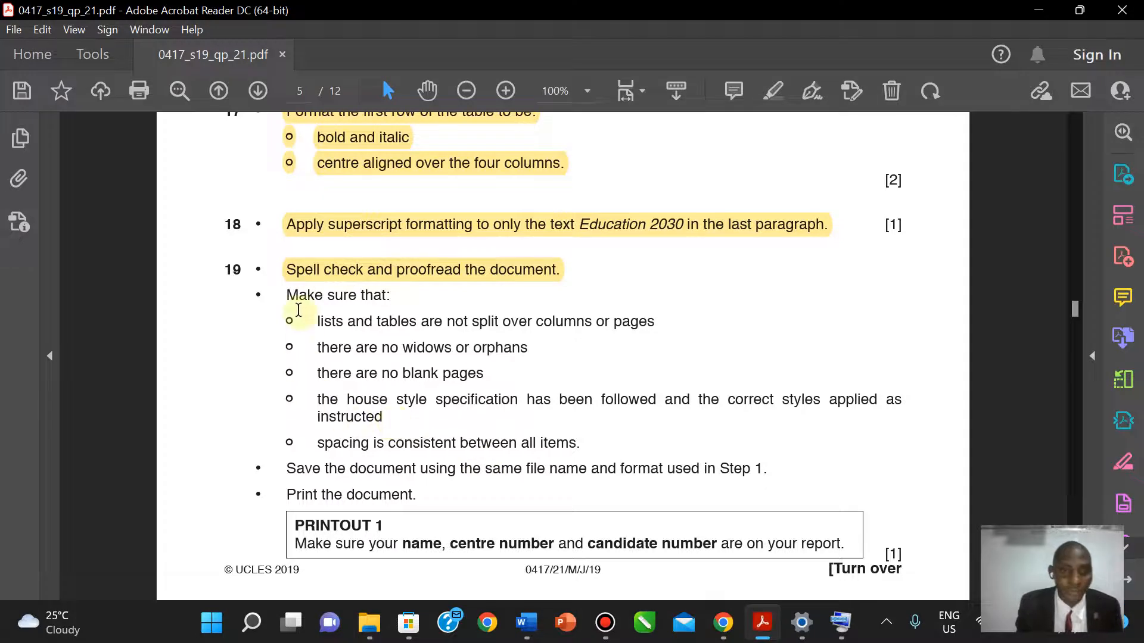
pyautogui.moveTo(281, 294); pyautogui.dragTo(677, 322)
pyautogui.click(442, 322)
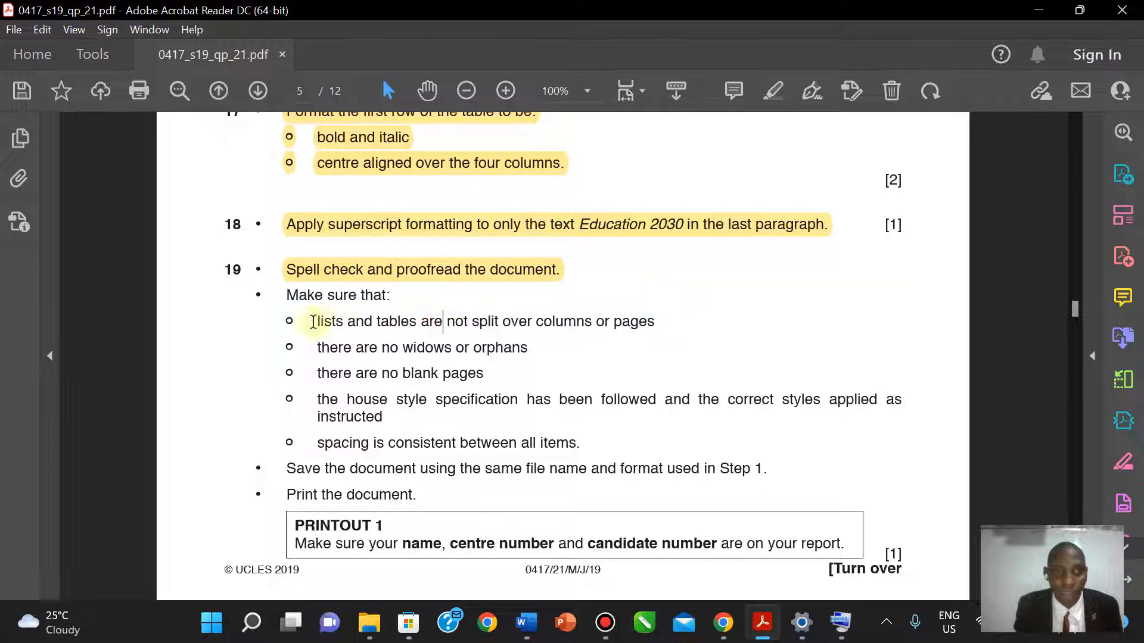
pyautogui.moveTo(316, 321); pyautogui.dragTo(651, 322)
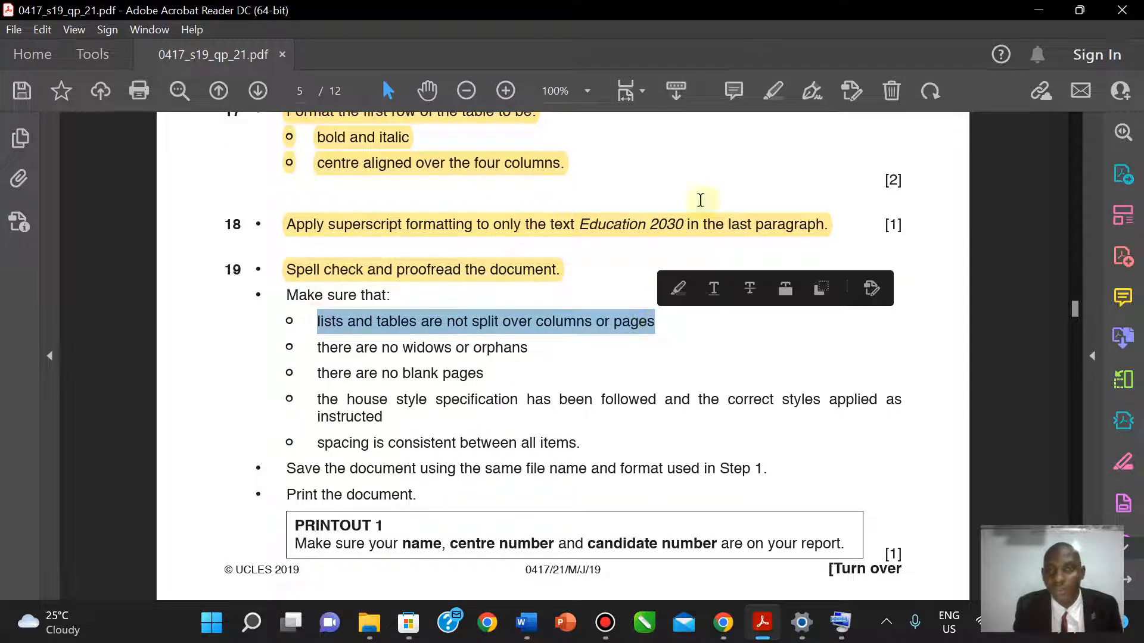
pyautogui.click(771, 95)
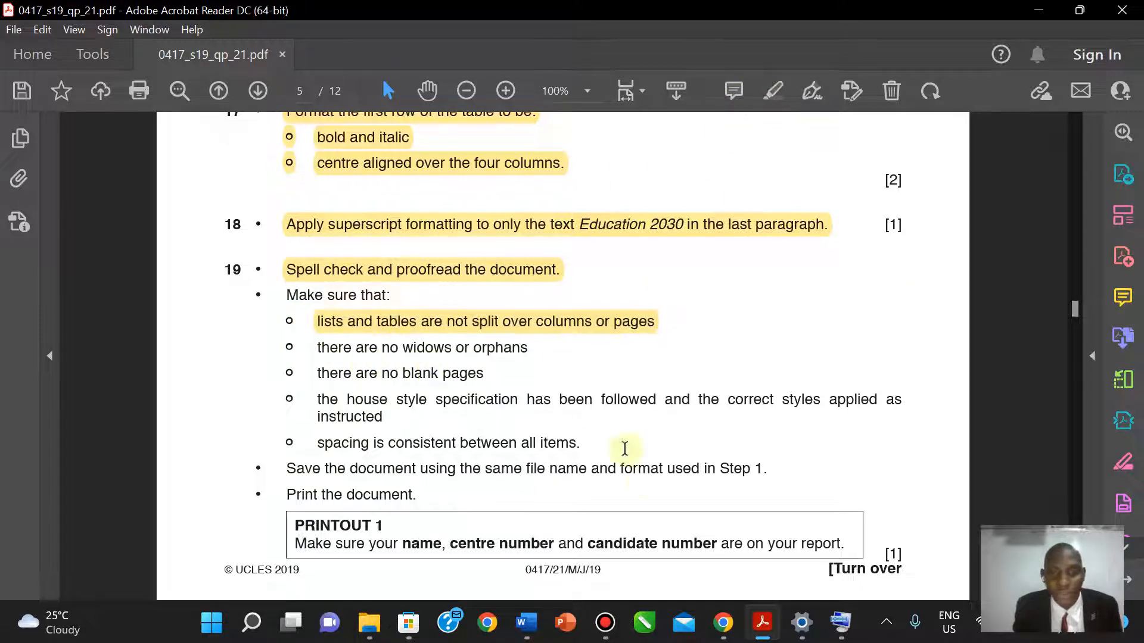
# - Highlight the widows or orphans and no blank pages bullets in yellow
pyautogui.click(761, 622)
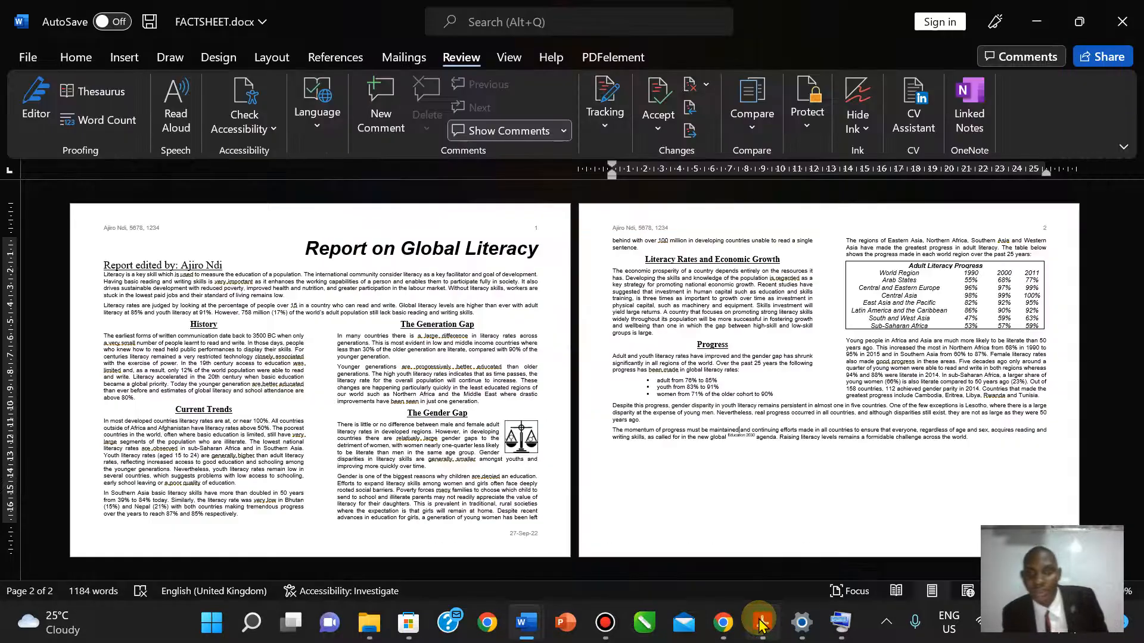
pyautogui.click(761, 623)
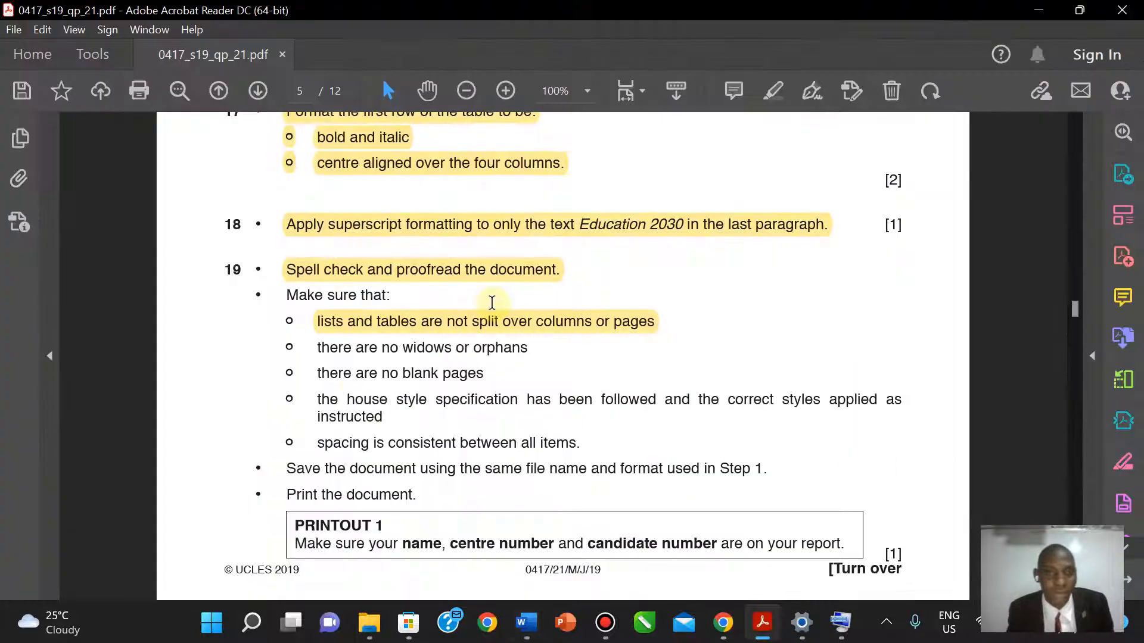
pyautogui.moveTo(393, 353); pyautogui.dragTo(528, 350)
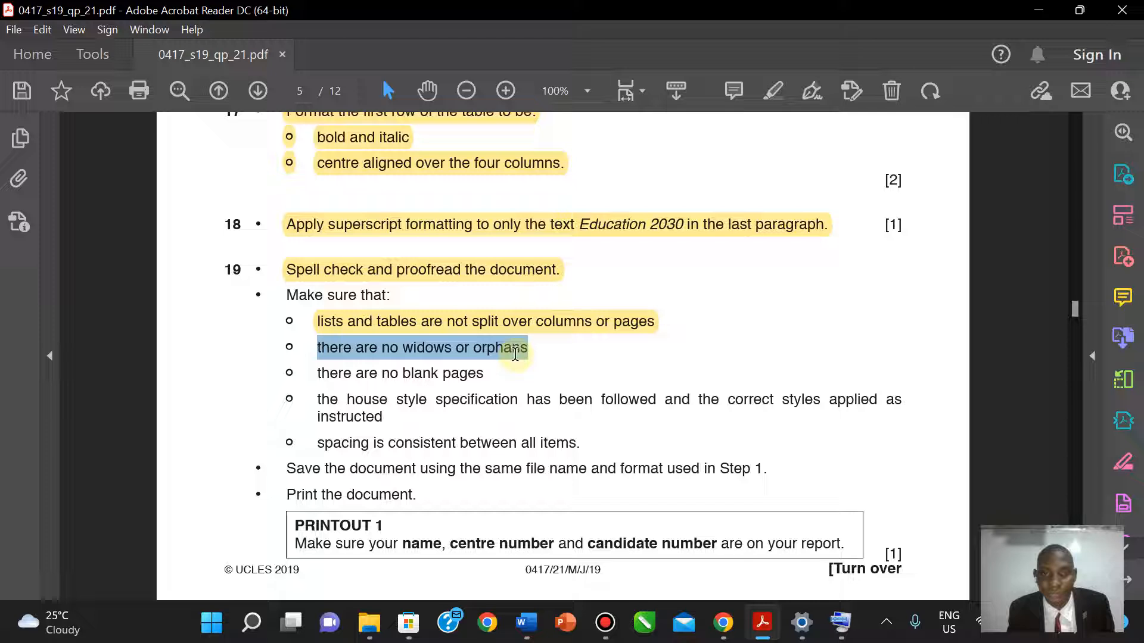
pyautogui.click(773, 90)
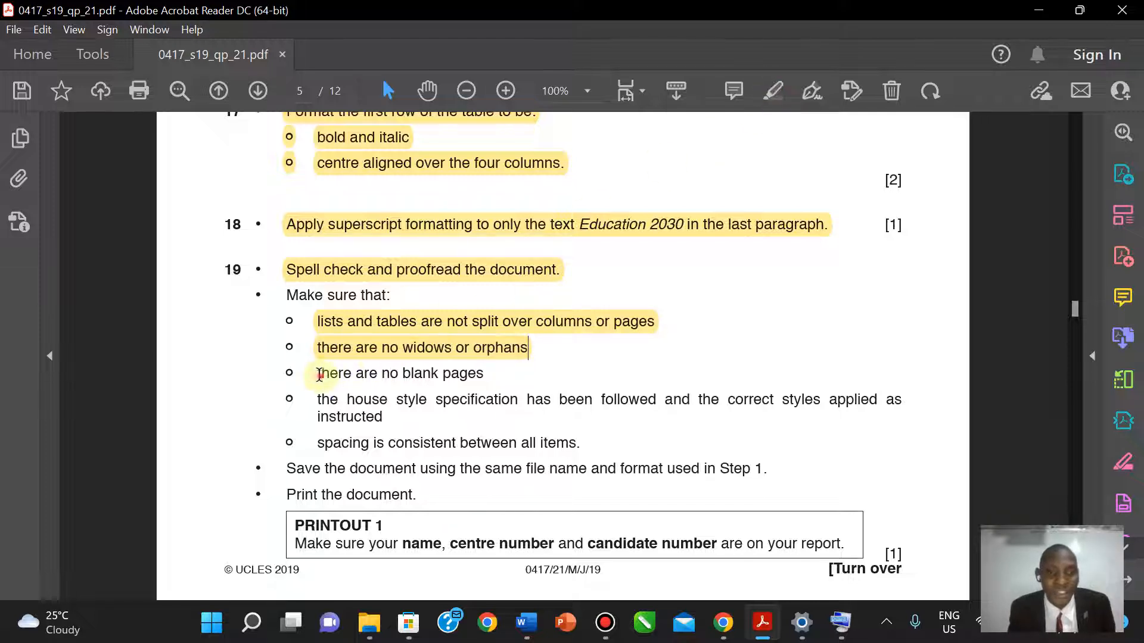
pyautogui.moveTo(320, 374); pyautogui.dragTo(483, 374)
pyautogui.click(773, 91)
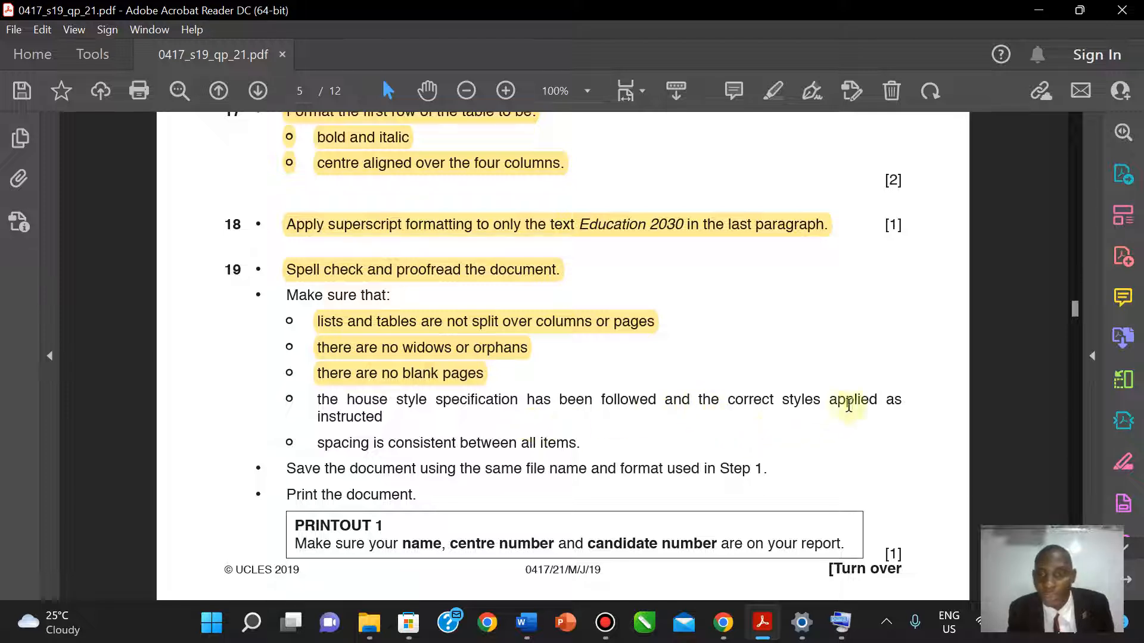
# - Highlight the house style and spacing bullets and the 'Make sure that:' heading in yellow
pyautogui.moveTo(317, 401); pyautogui.dragTo(381, 417)
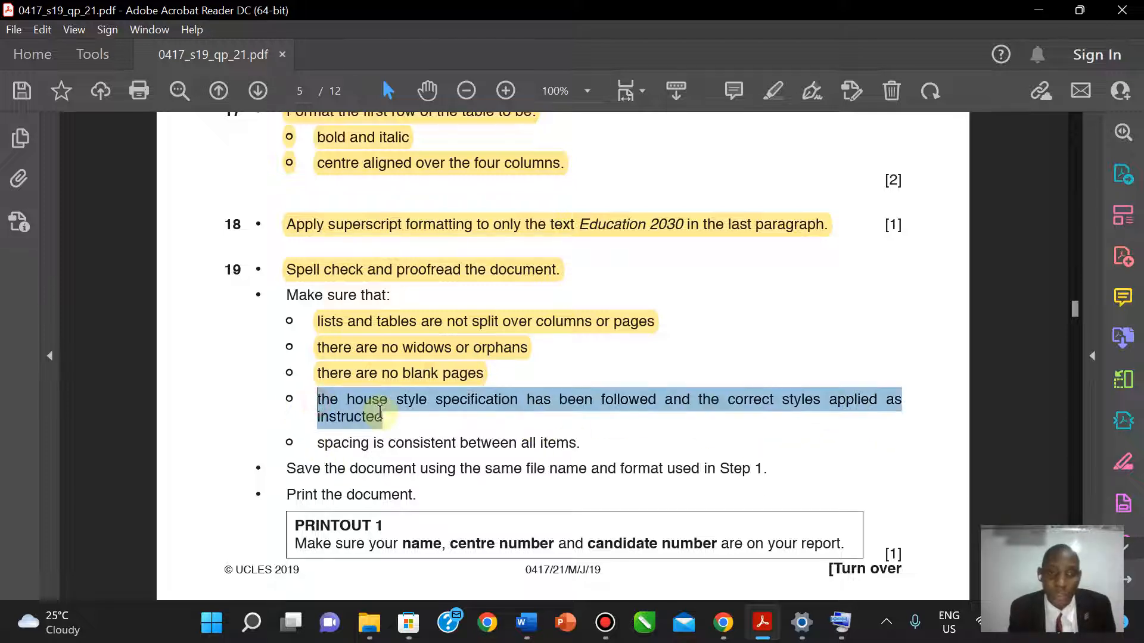
pyautogui.click(772, 90)
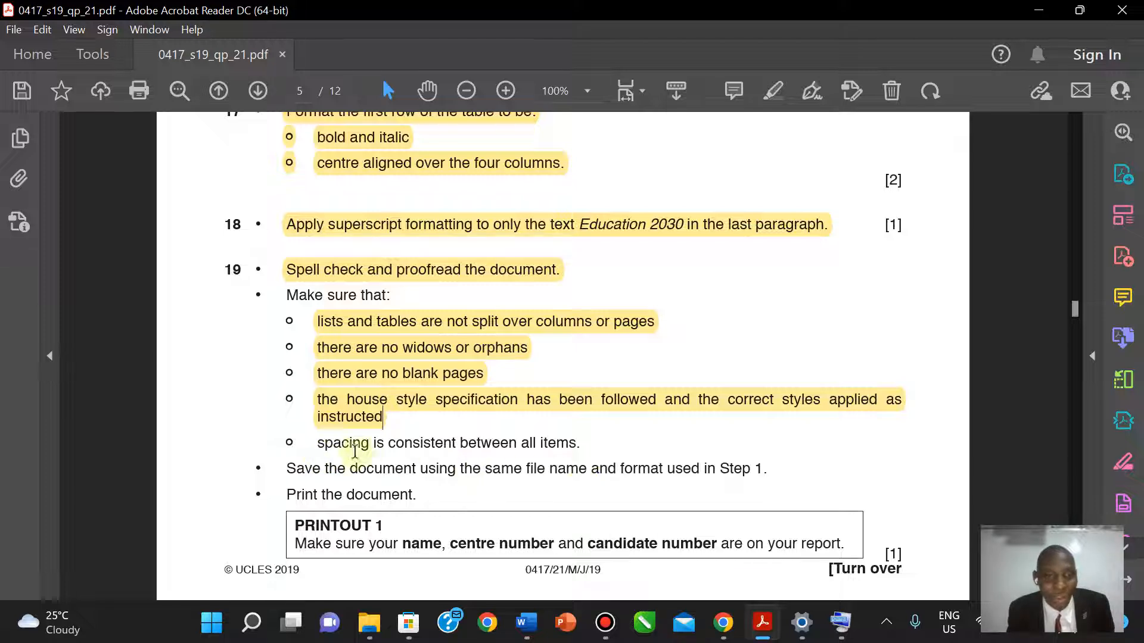
pyautogui.moveTo(319, 446); pyautogui.dragTo(609, 436)
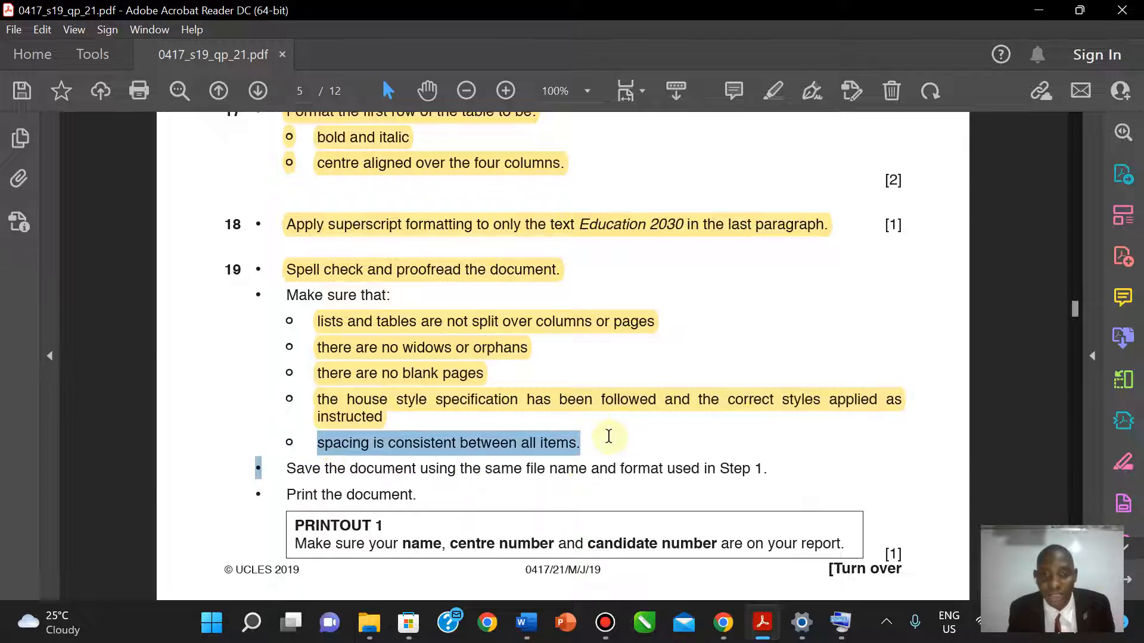
pyautogui.click(772, 90)
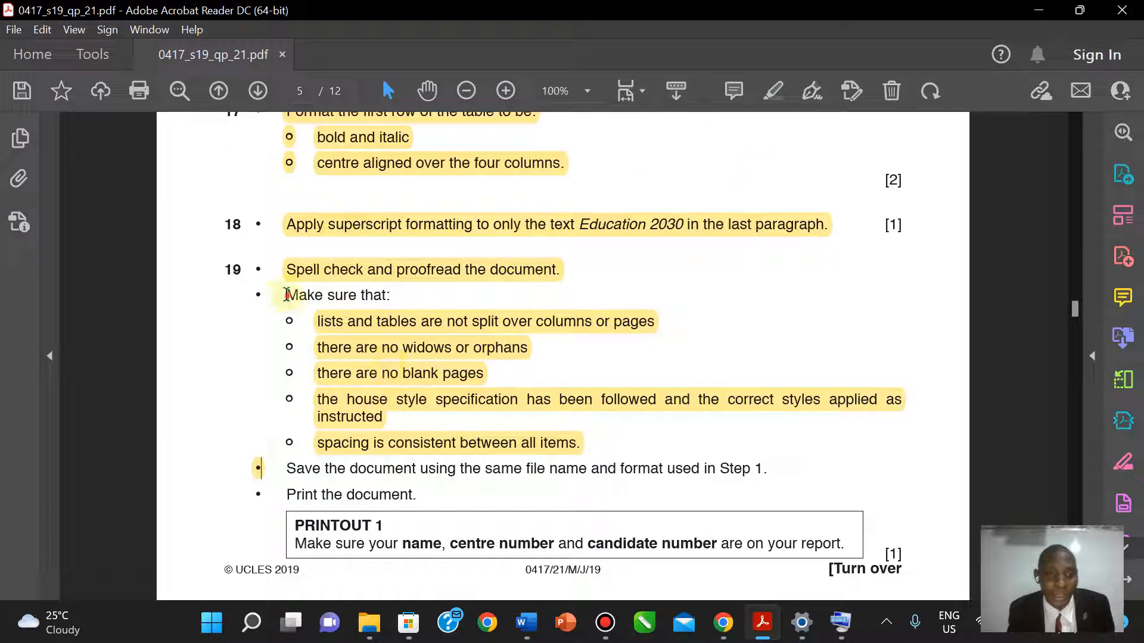
pyautogui.moveTo(286, 295); pyautogui.dragTo(417, 319)
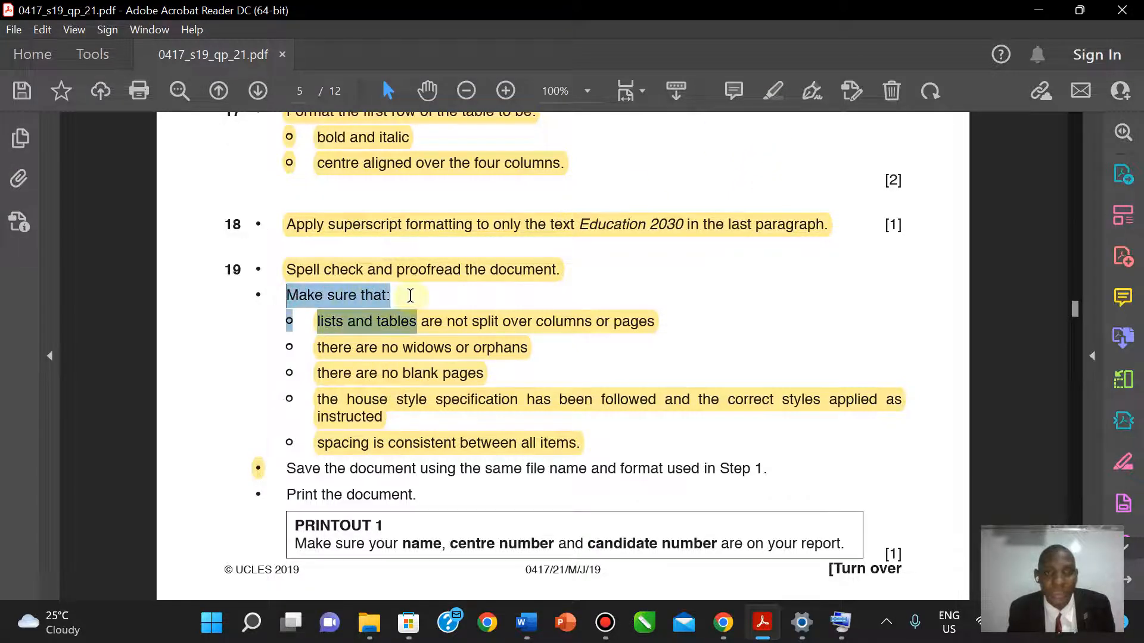
pyautogui.click(769, 92)
pyautogui.click(429, 347)
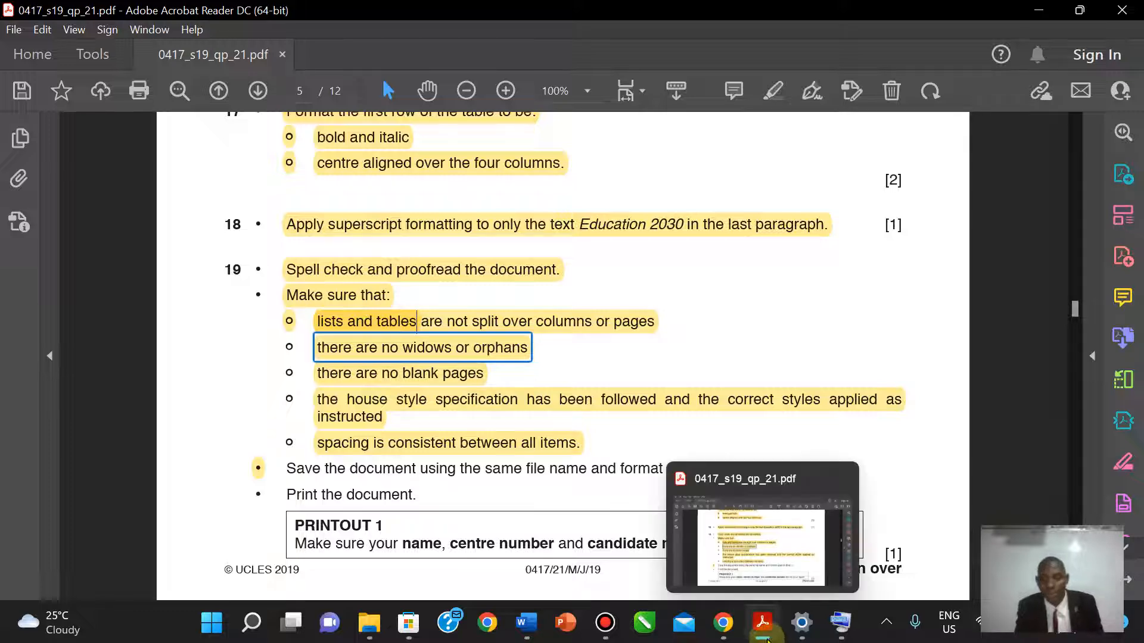
# - Save FACTSHEET.docx in Word, then bring the Acrobat exam paper back to the front
pyautogui.moveTo(526, 622)
pyautogui.click(577, 587)
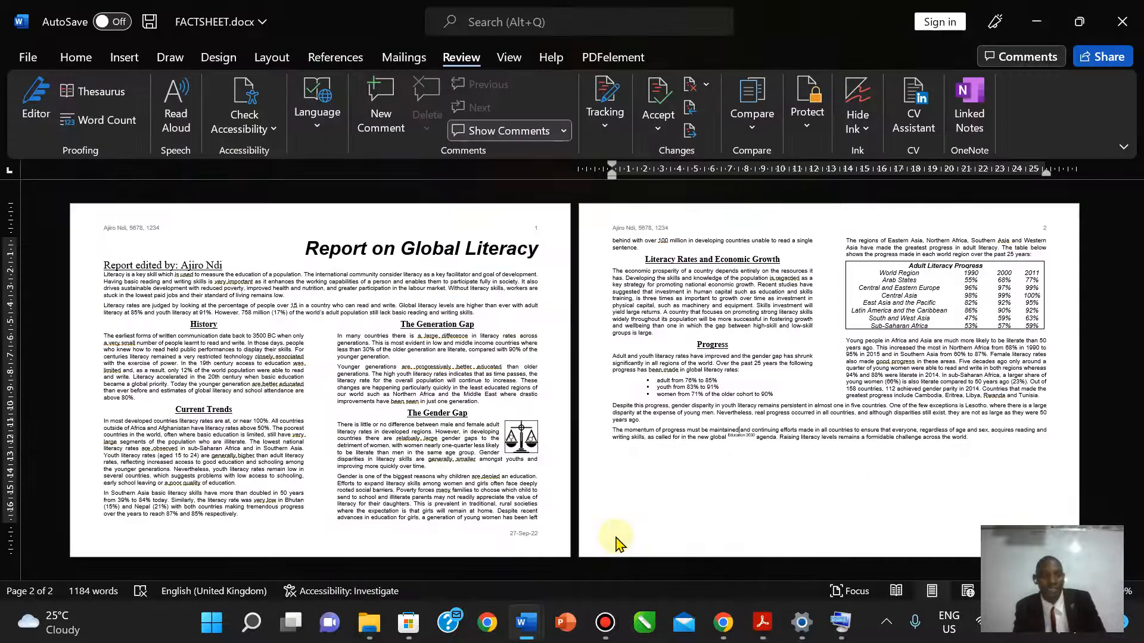
pyautogui.click(26, 56)
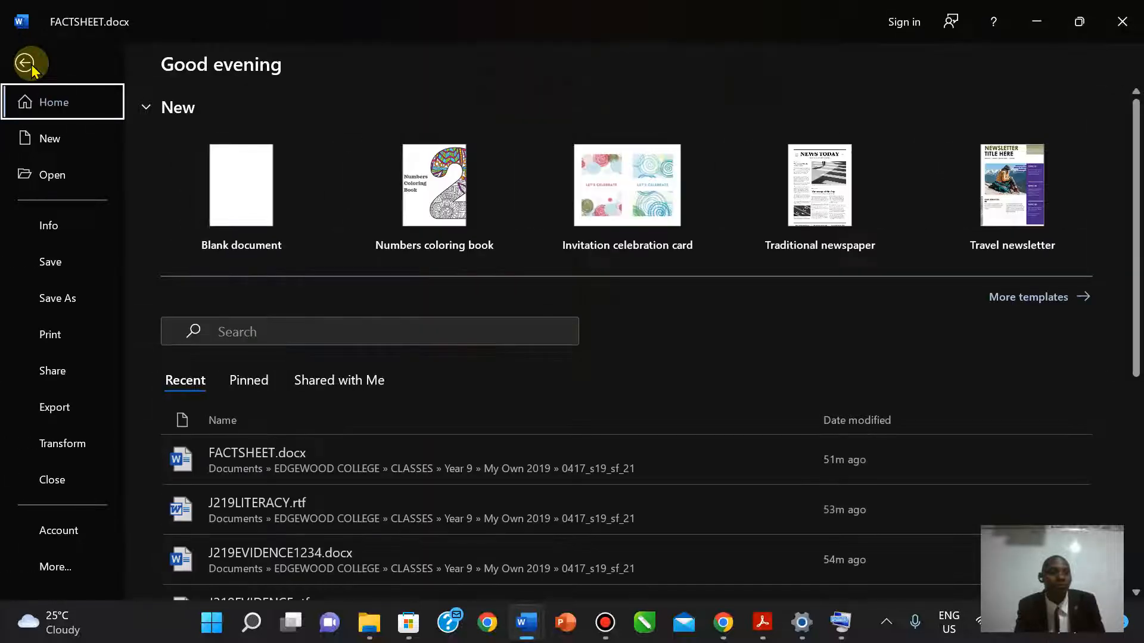
pyautogui.click(59, 272)
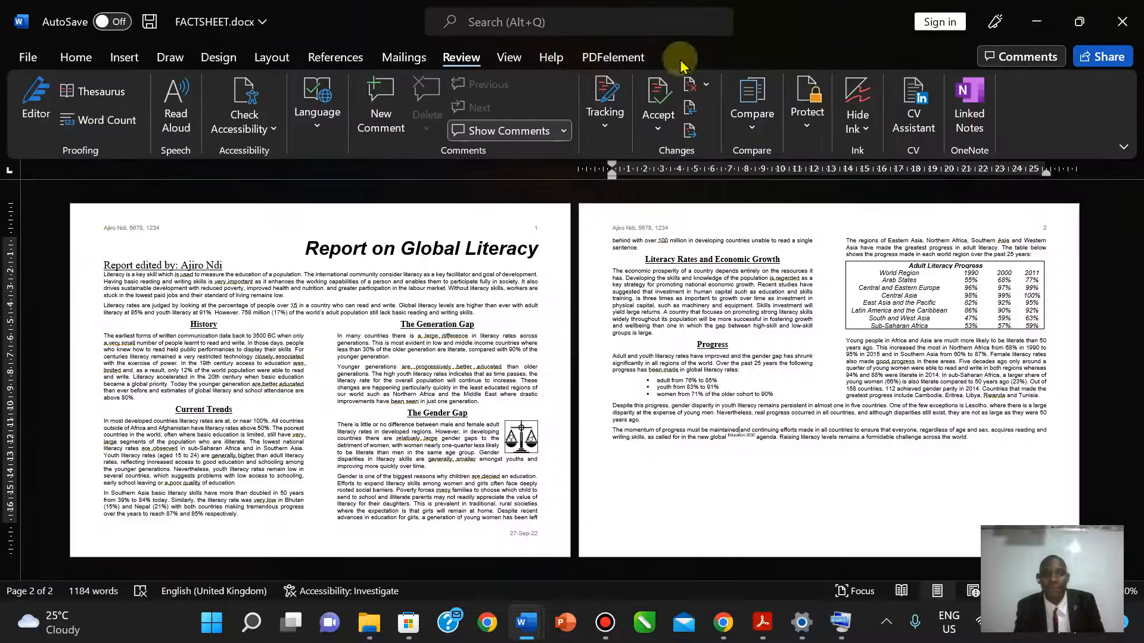
pyautogui.click(763, 619)
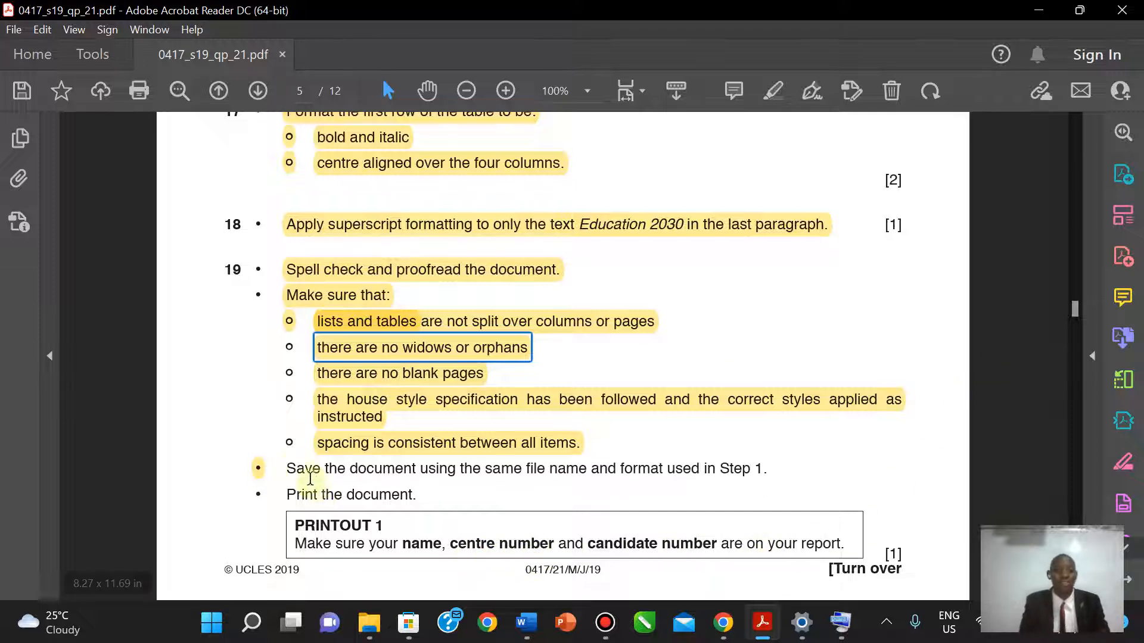
# - Highlight the Step 19 save instruction line in yellow
pyautogui.moveTo(290, 472); pyautogui.dragTo(771, 459)
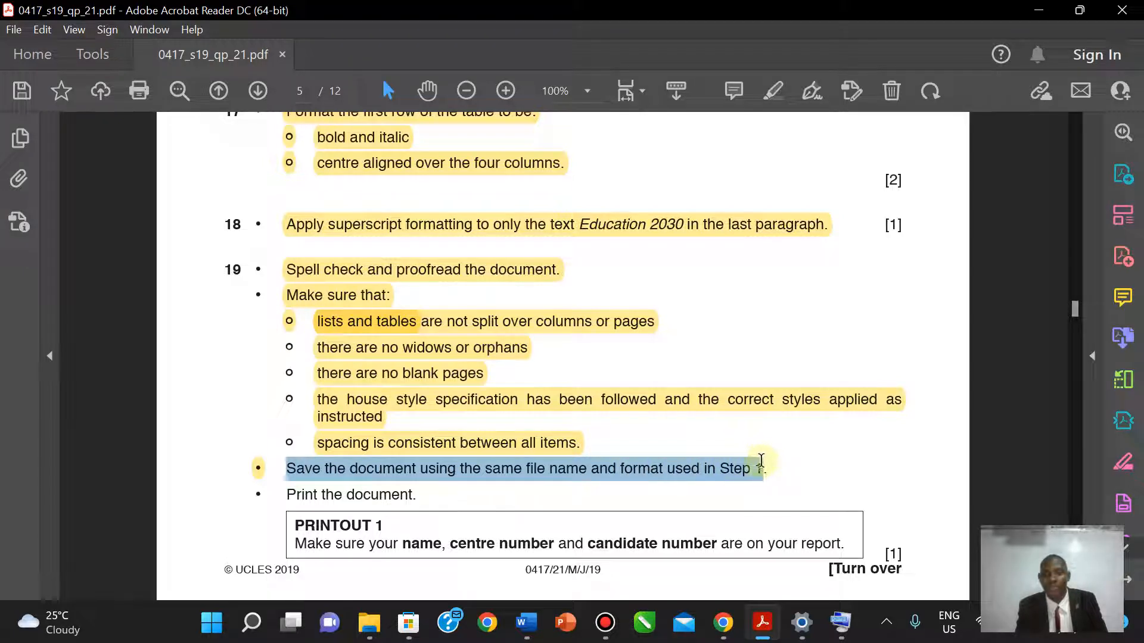
pyautogui.click(773, 90)
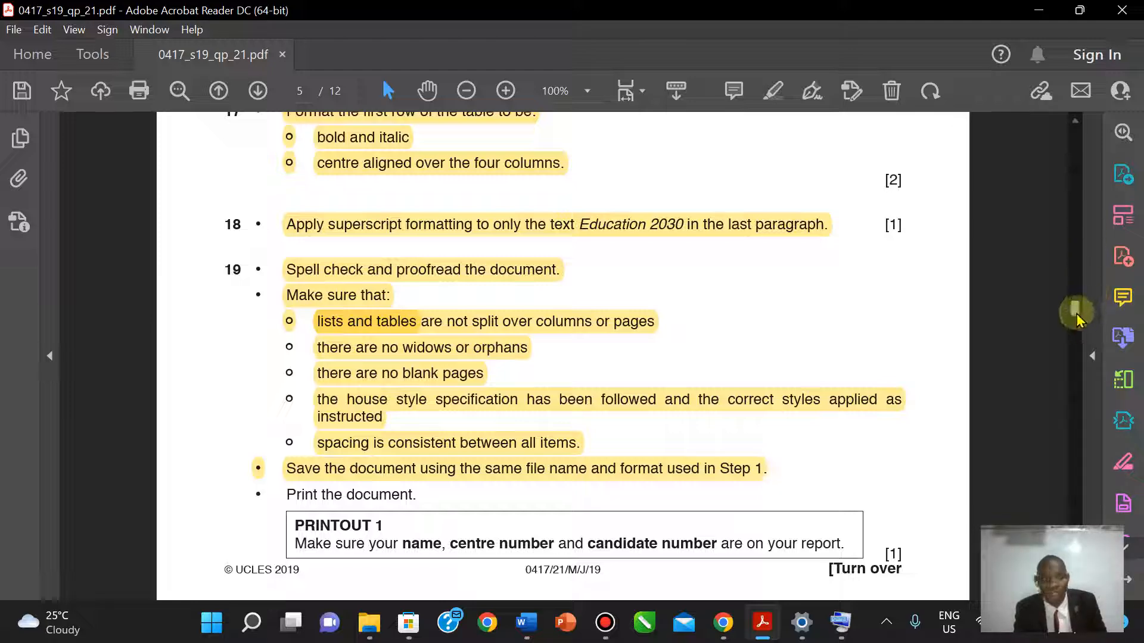
pyautogui.moveTo(1076, 315); pyautogui.dragTo(1054, 190)
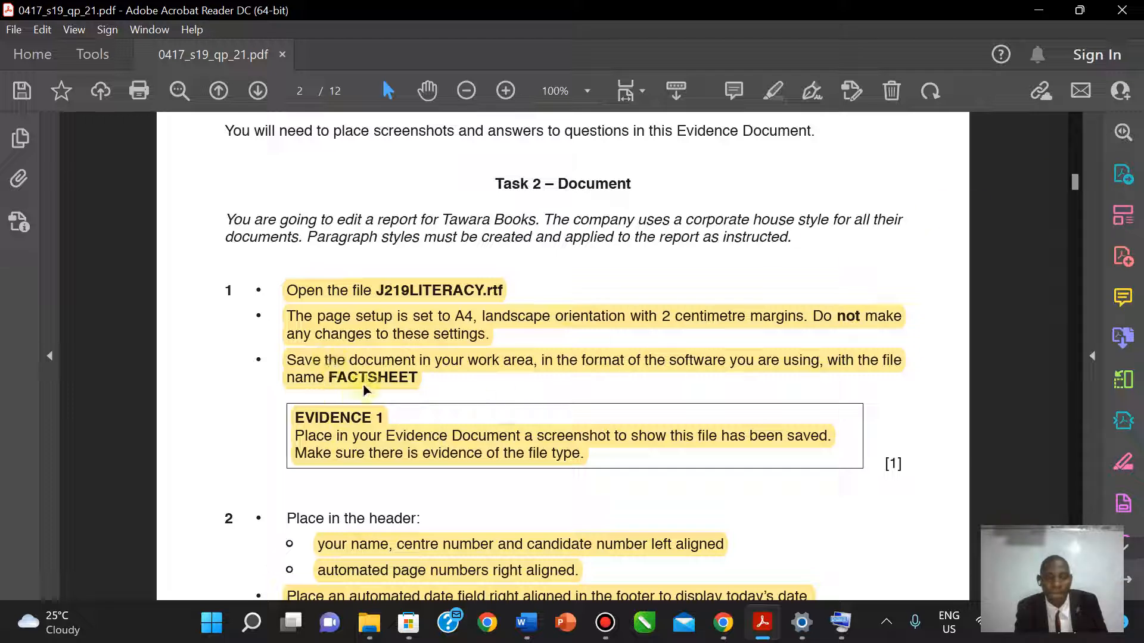
pyautogui.click(1072, 186)
pyautogui.moveTo(1072, 186); pyautogui.dragTo(1060, 322)
pyautogui.click(302, 305)
# - Highlight 'Print the document.' in yellow, then return to FACTSHEET.docx in Word
pyautogui.moveTo(288, 305); pyautogui.dragTo(418, 305)
pyautogui.click(766, 105)
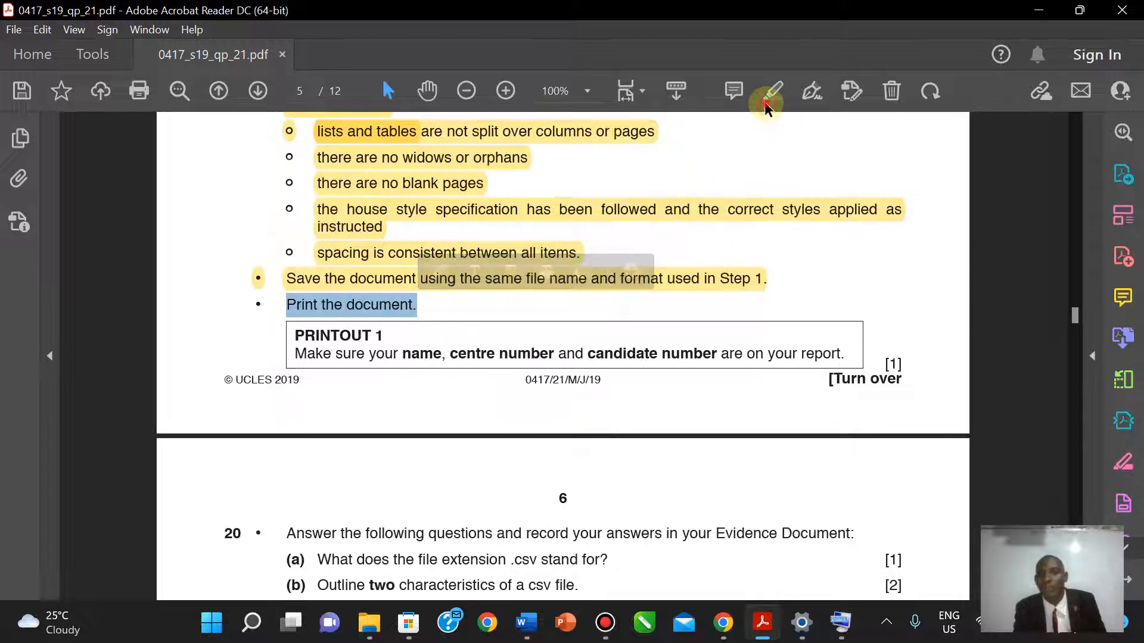
pyautogui.click(770, 95)
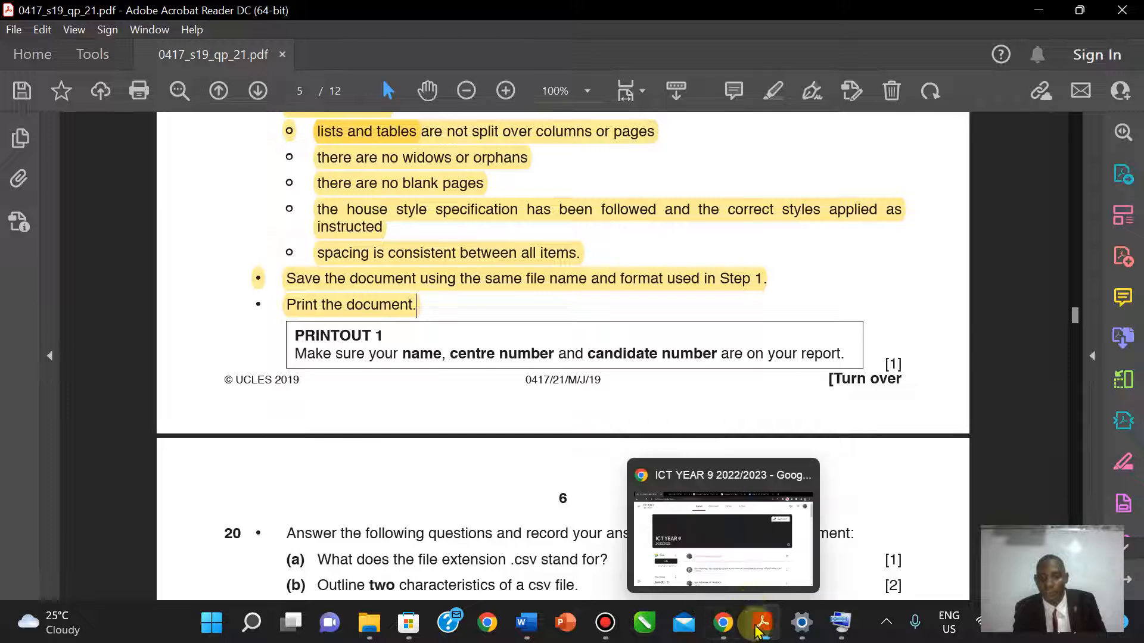
pyautogui.moveTo(759, 630)
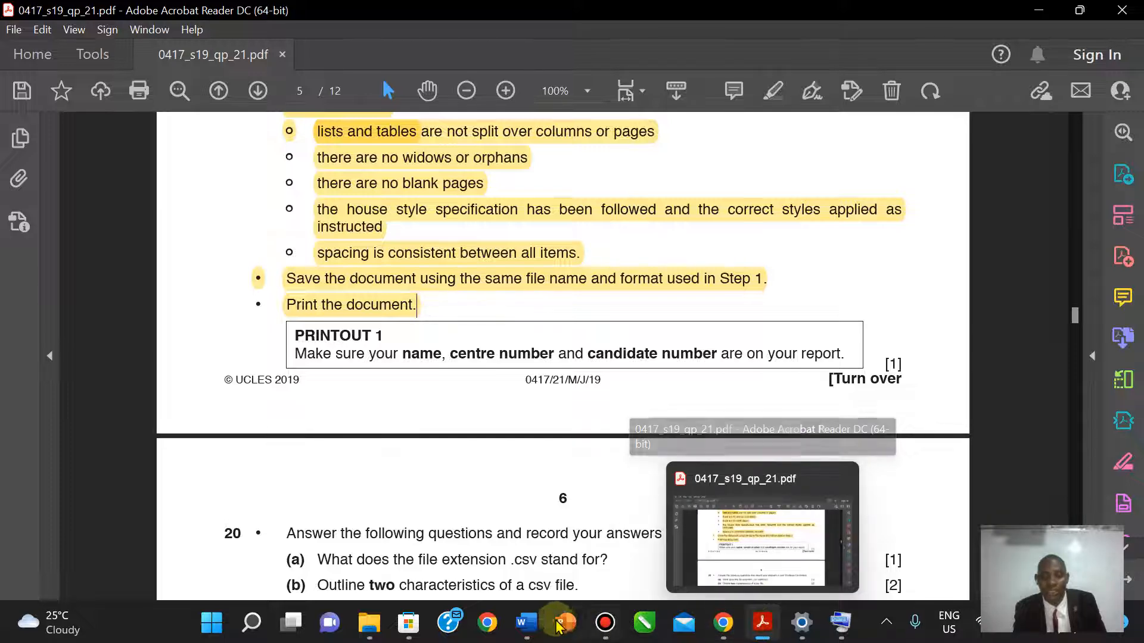
pyautogui.moveTo(526, 624)
pyautogui.click(603, 539)
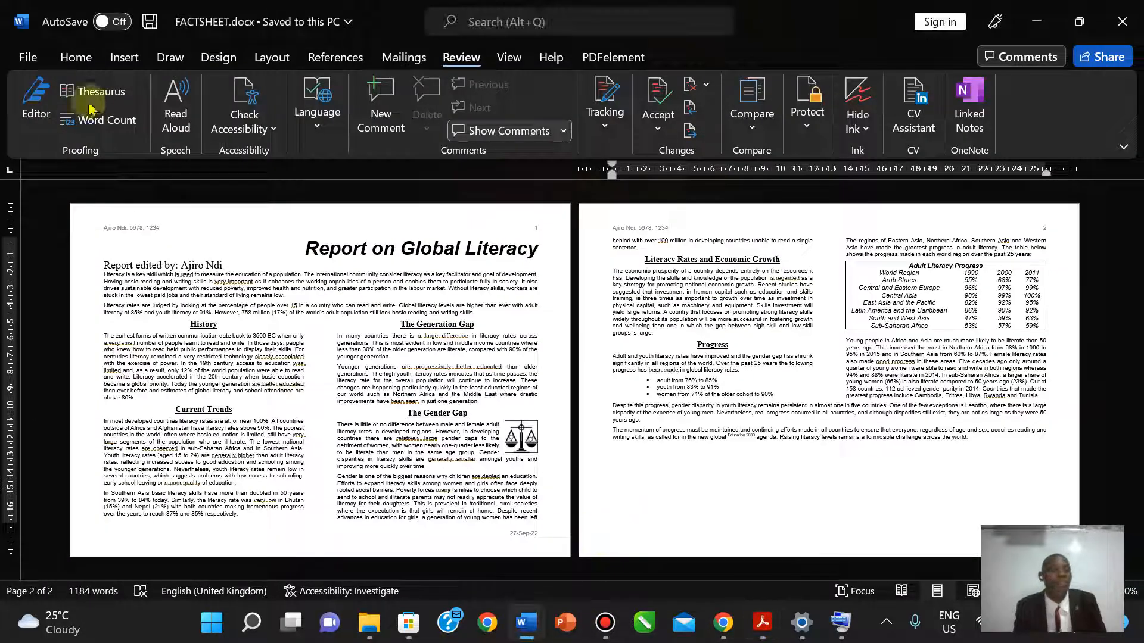
# - Preview both pages of FACTSHEET.docx in Print, keeping Microsoft Print to PDF as printer, then go back
pyautogui.click(27, 58)
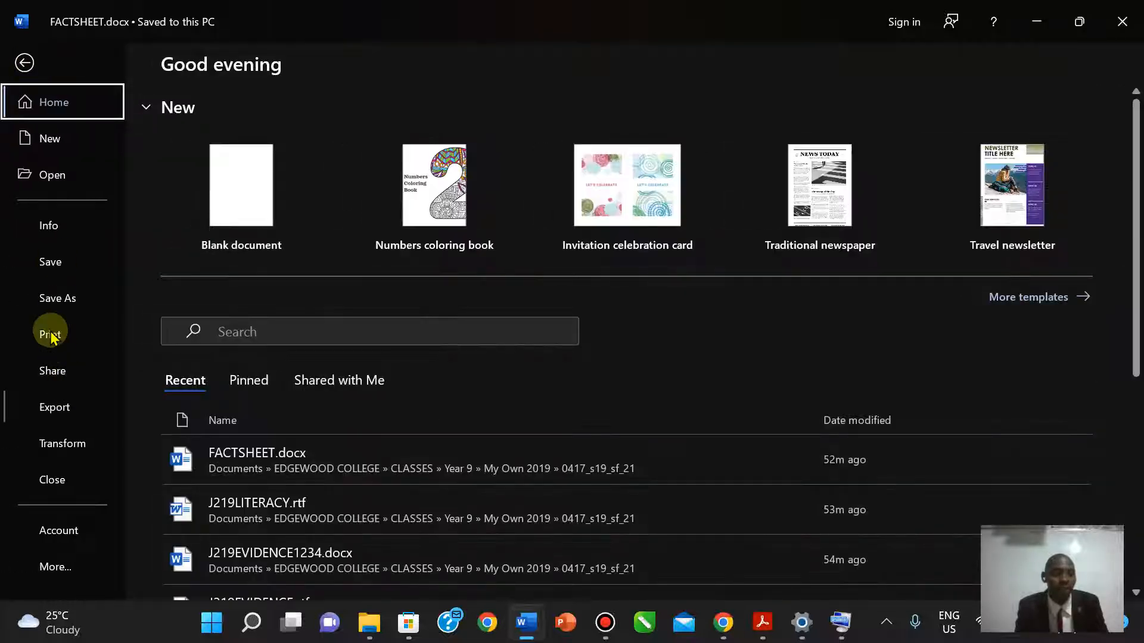
pyautogui.click(47, 334)
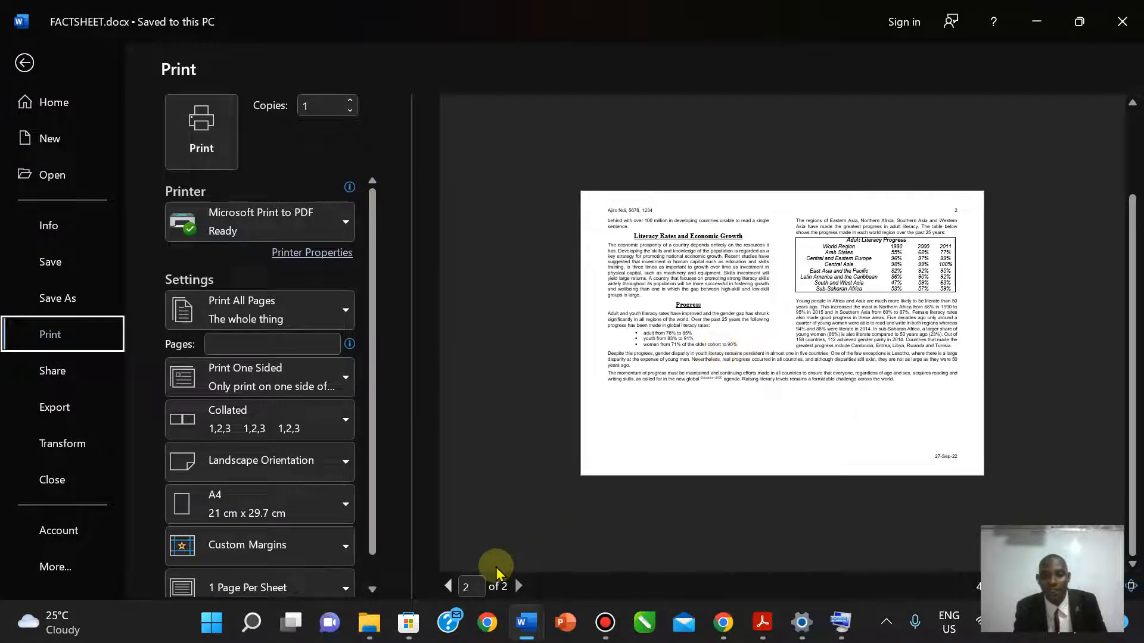
pyautogui.click(448, 586)
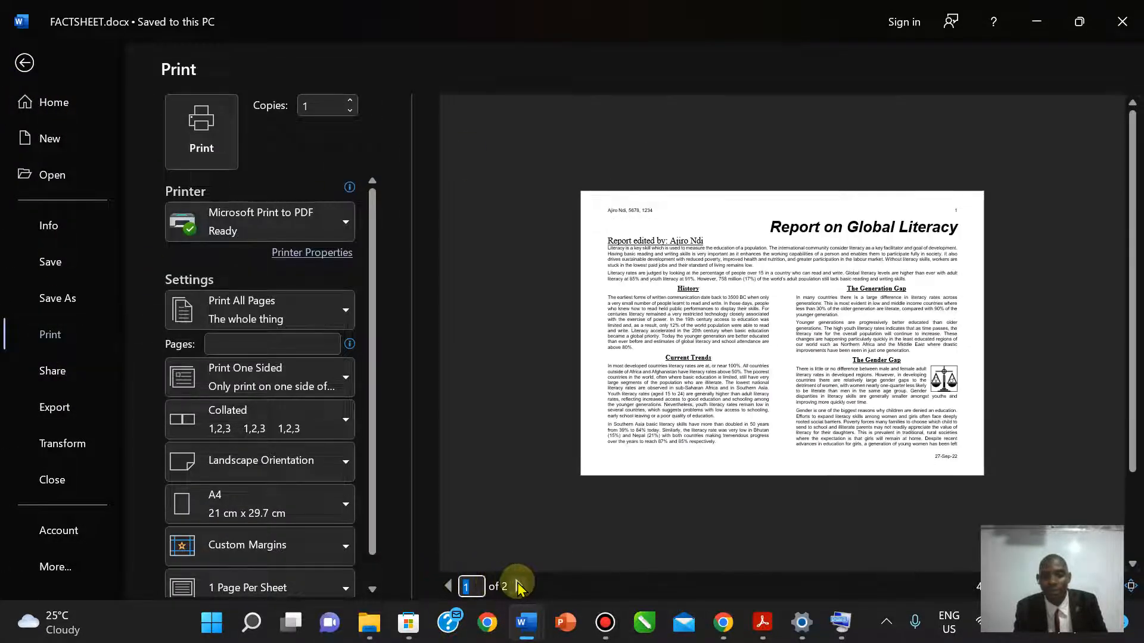
pyautogui.click(517, 586)
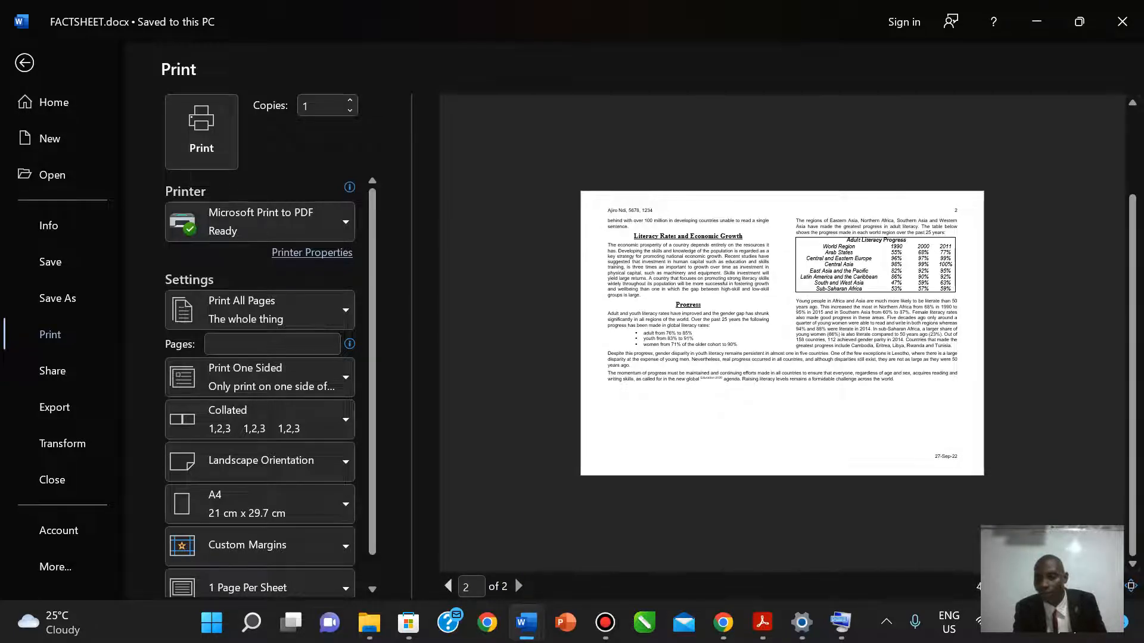
pyautogui.keyDown('ctrl'); pyautogui.scroll(-2, 612, 276); pyautogui.keyUp('ctrl')
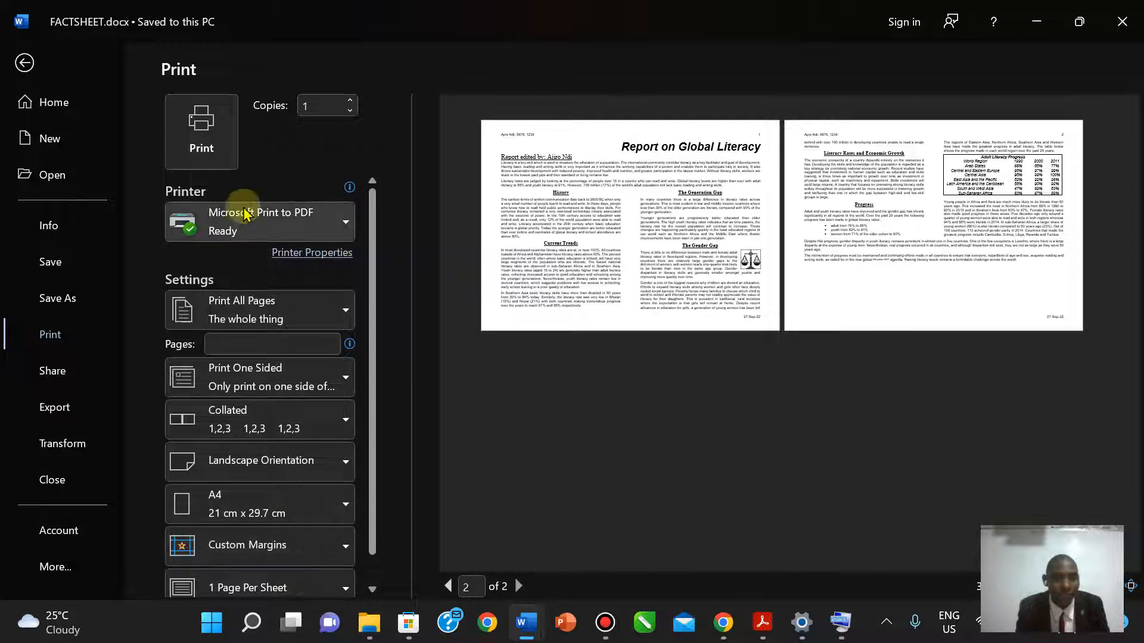
pyautogui.click(325, 219)
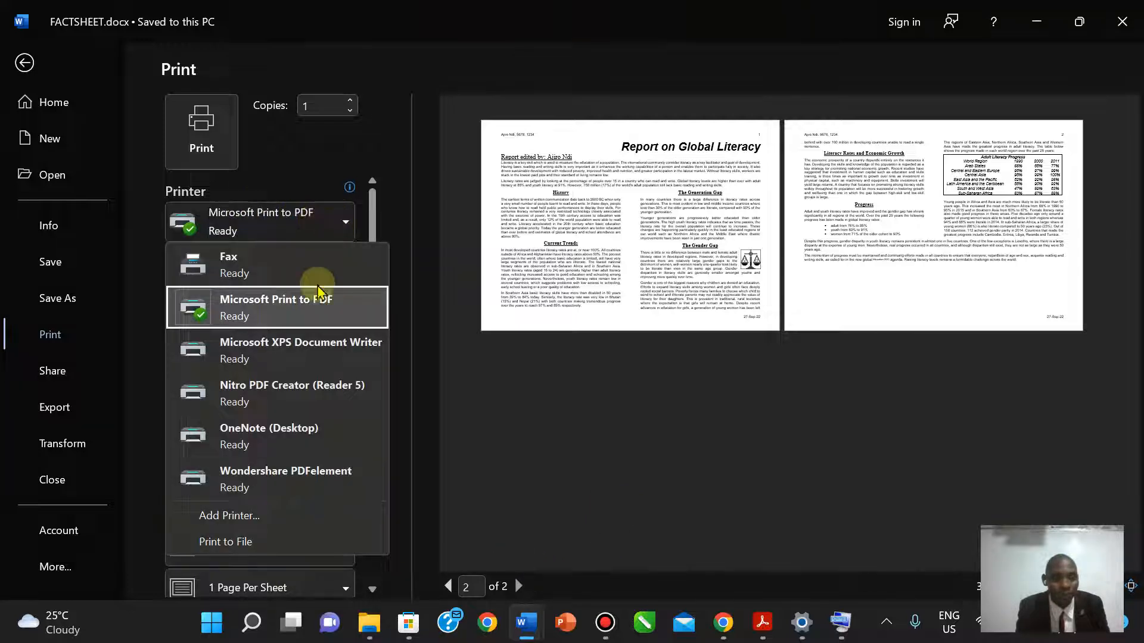
pyautogui.click(375, 204)
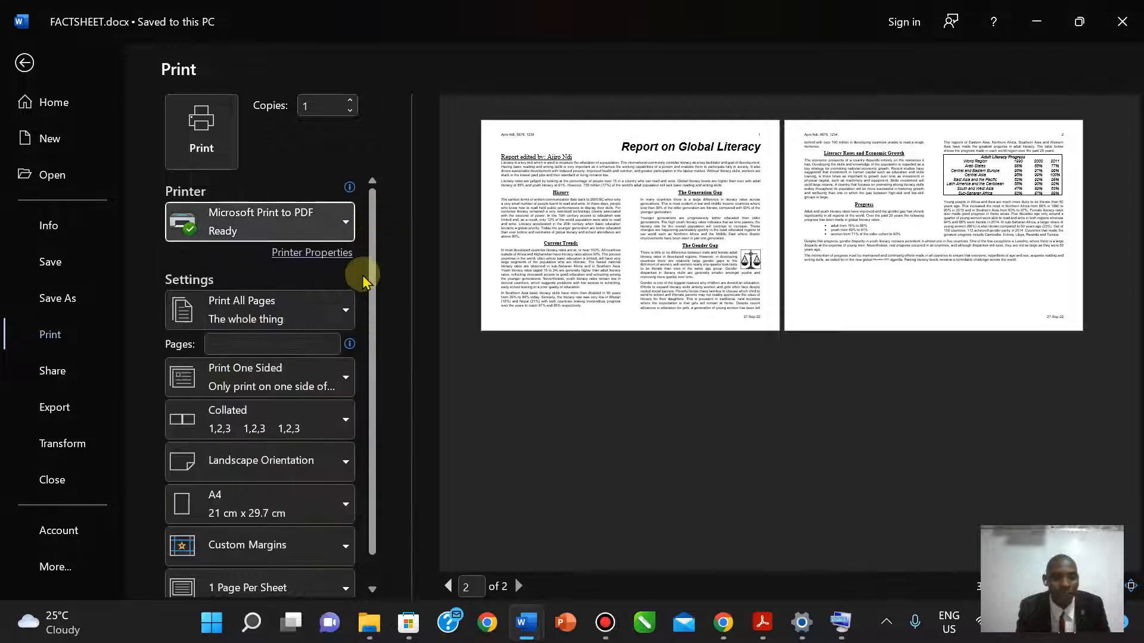
pyautogui.moveTo(373, 276); pyautogui.dragTo(373, 357)
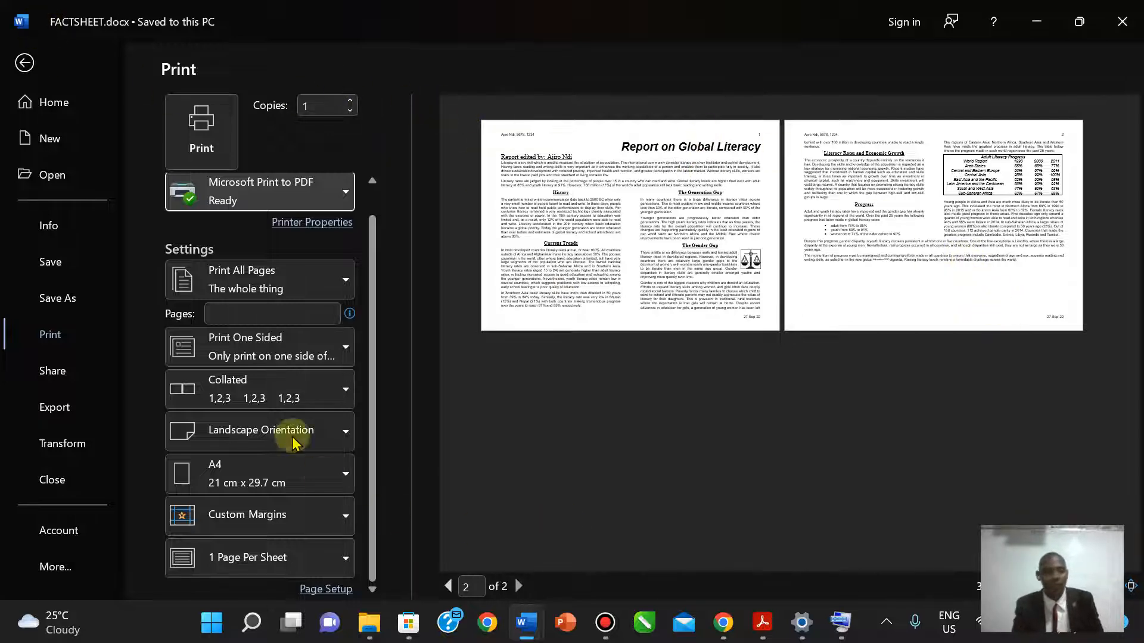
pyautogui.click(24, 62)
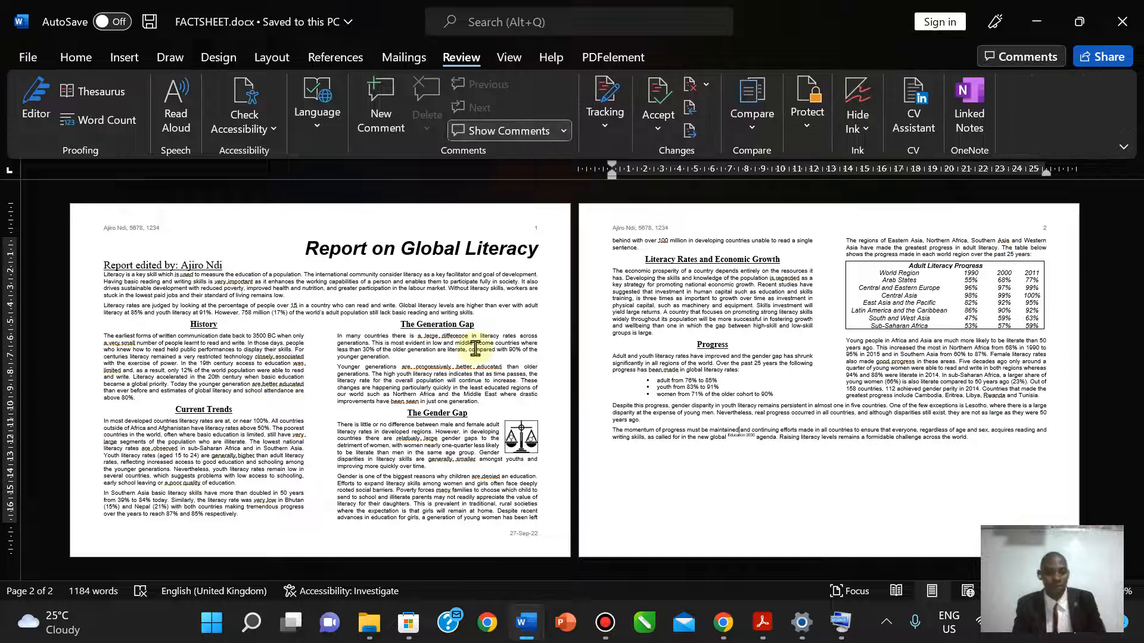
# - Confirm FACTSHEET.docx in the 0417_s19_sf_21 folder shows the 07:13 PM save at 29 KB
pyautogui.moveTo(756, 626)
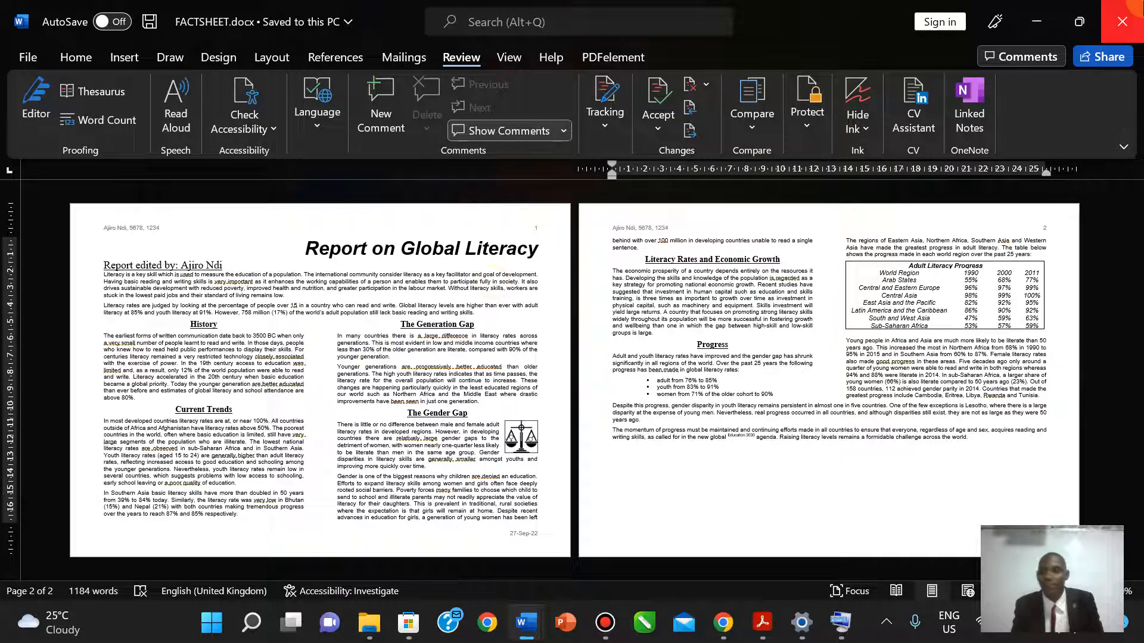
pyautogui.click(1122, 21)
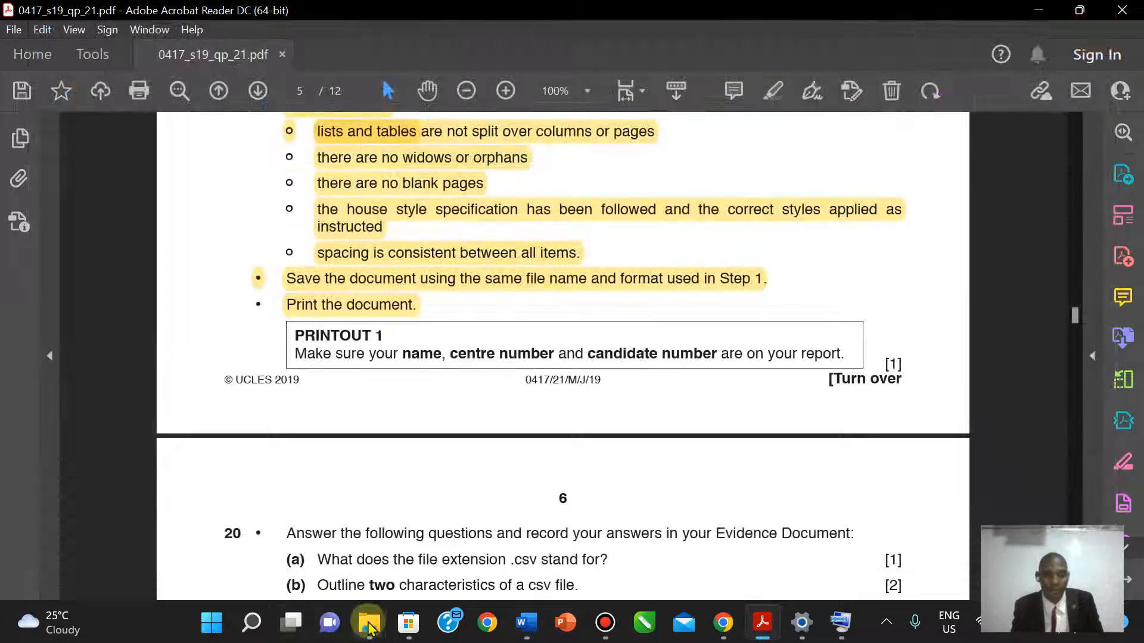
pyautogui.moveTo(369, 627)
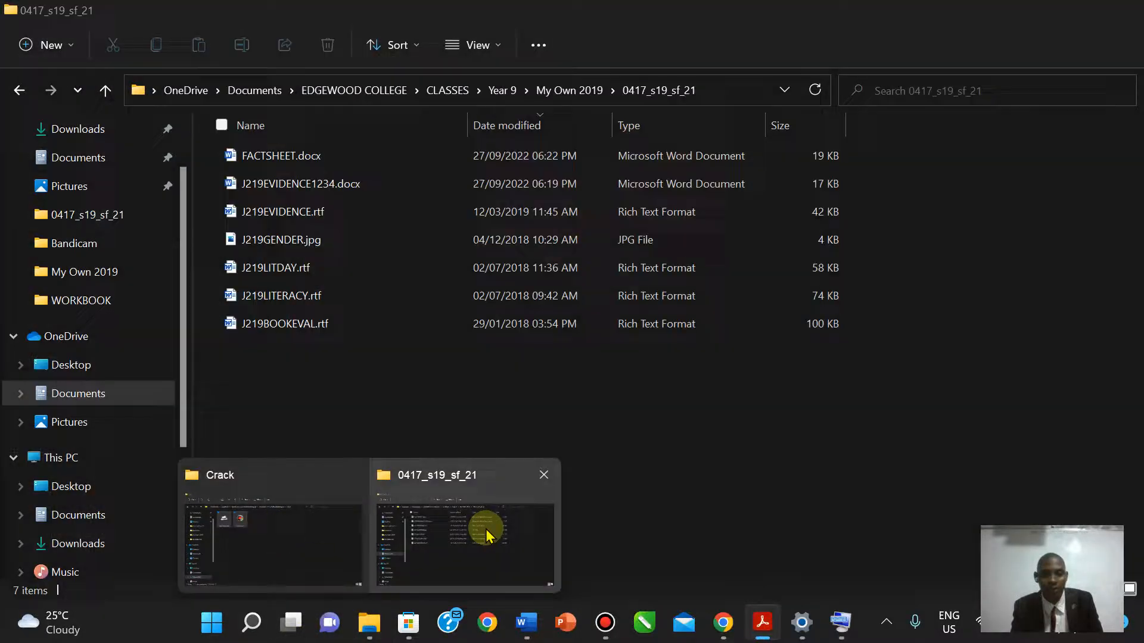
pyautogui.click(485, 529)
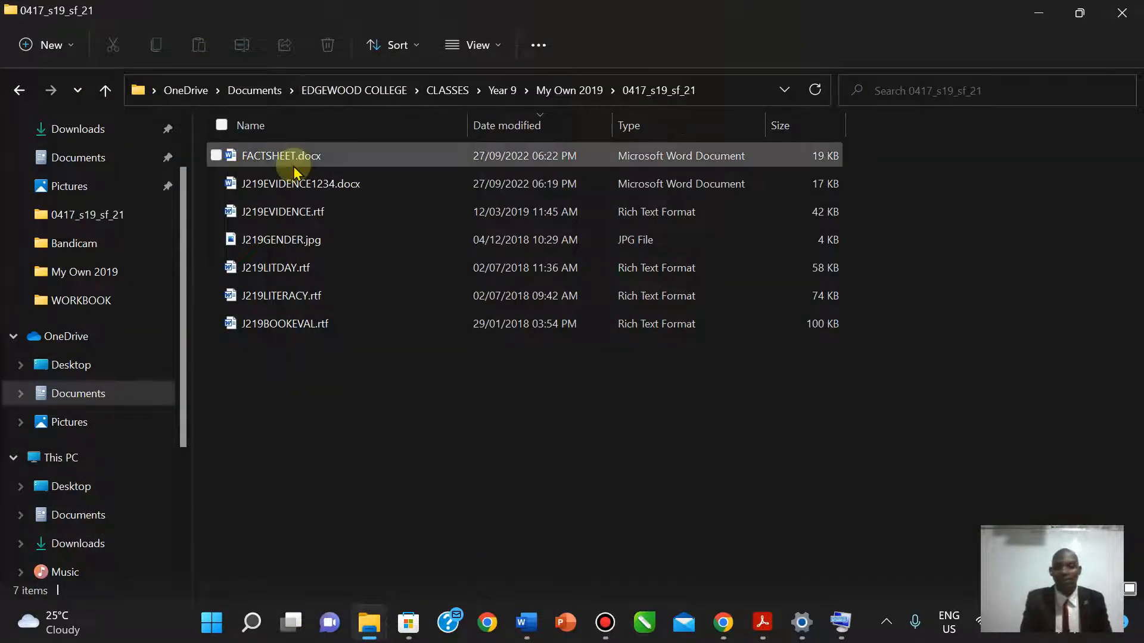
pyautogui.click(575, 90)
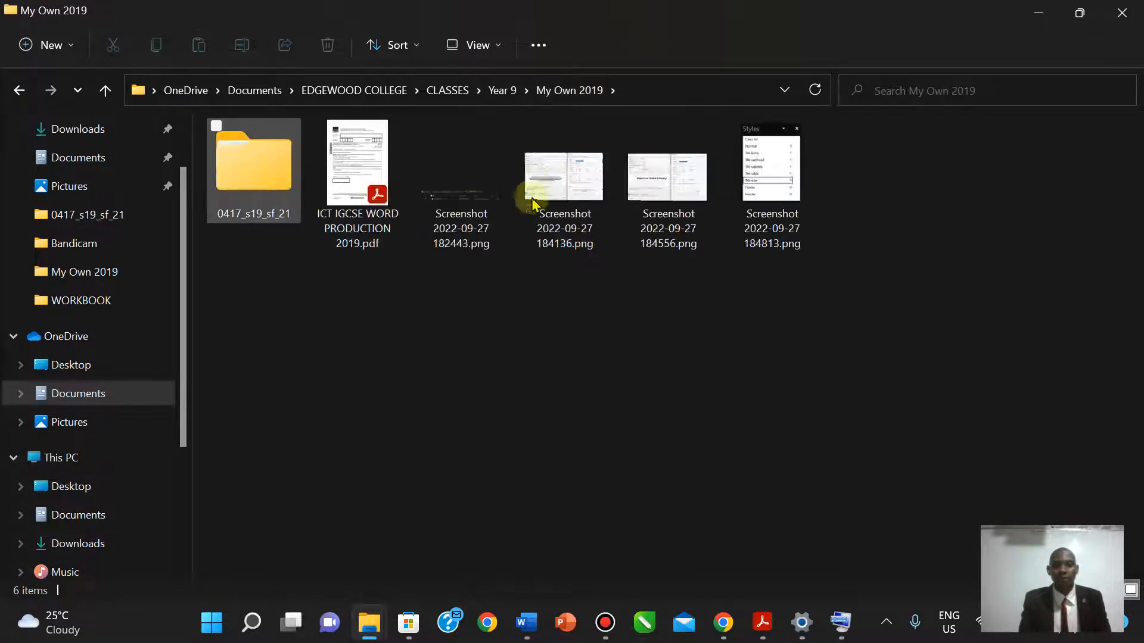
pyautogui.doubleClick(261, 192)
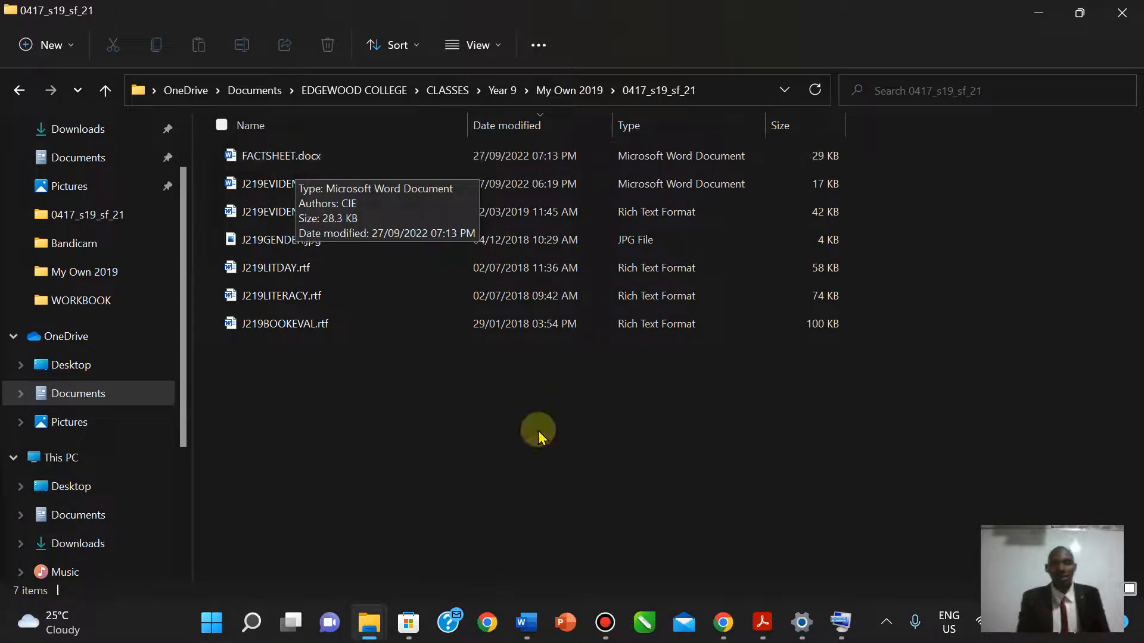
pyautogui.click(763, 624)
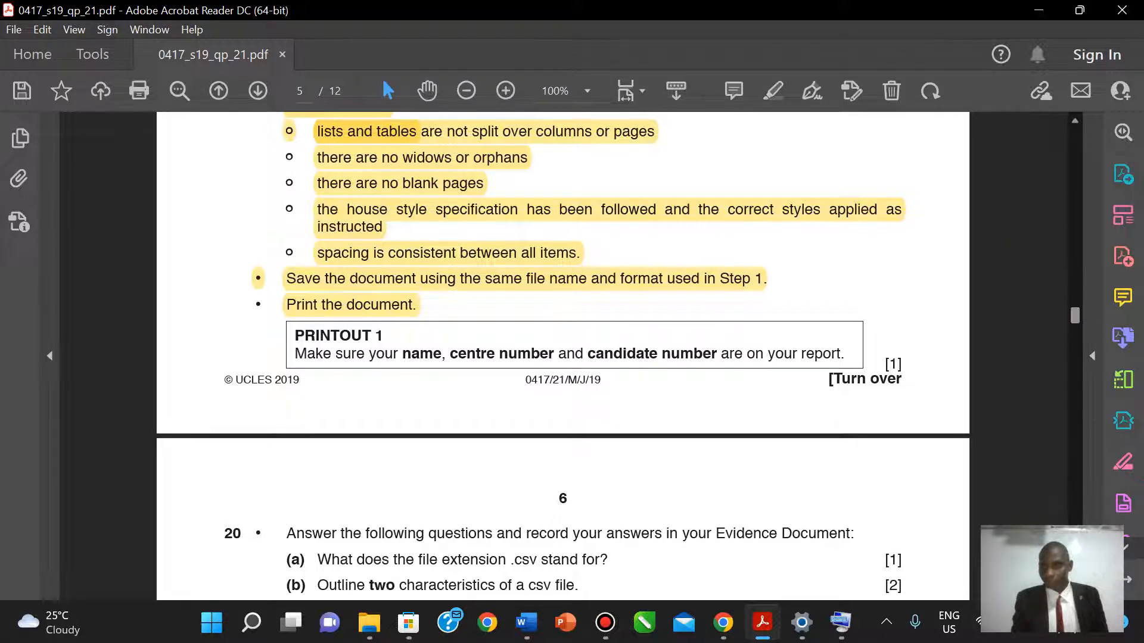
# - Highlight the PRINTOUT 1 instruction box text in yellow on the exam paper
pyautogui.moveTo(1072, 318); pyautogui.dragTo(1075, 323)
pyautogui.moveTo(296, 245); pyautogui.dragTo(842, 265)
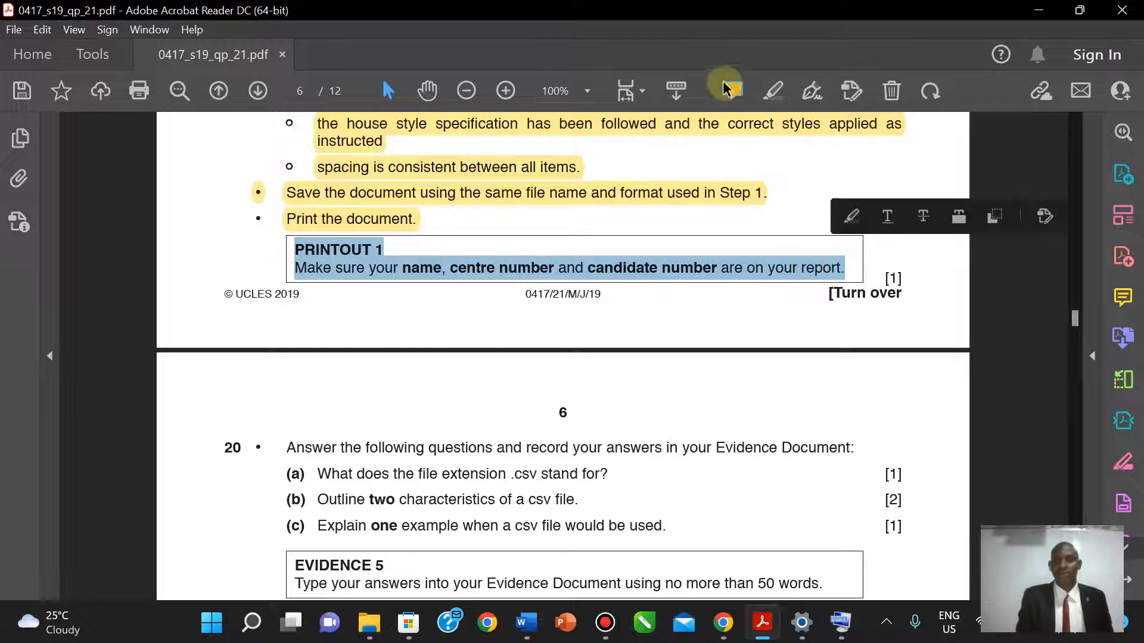
pyautogui.click(773, 91)
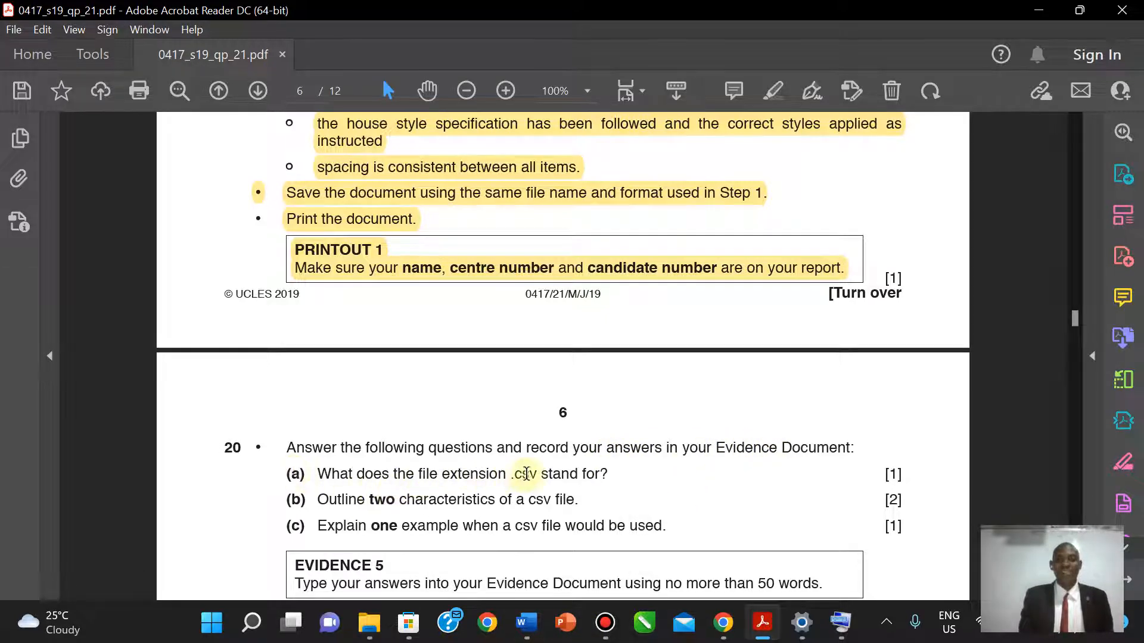
# - Answer Step 20 (a) with 'CSV – Comma Separated Values', undoing the unwanted auto-numbering
pyautogui.click(525, 622)
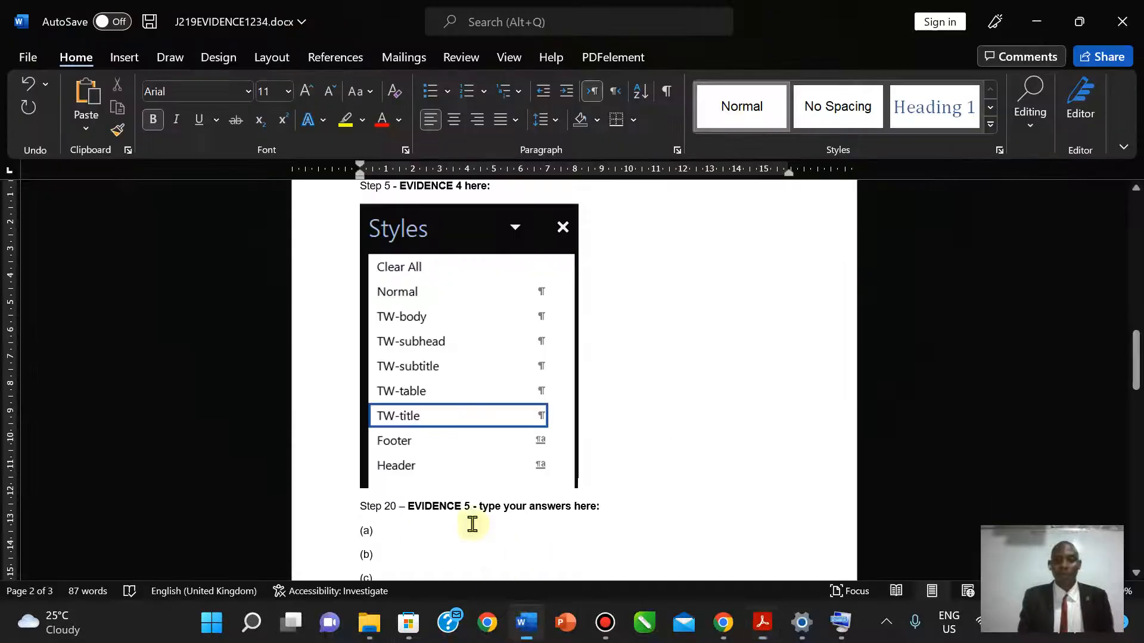
pyautogui.click(388, 537)
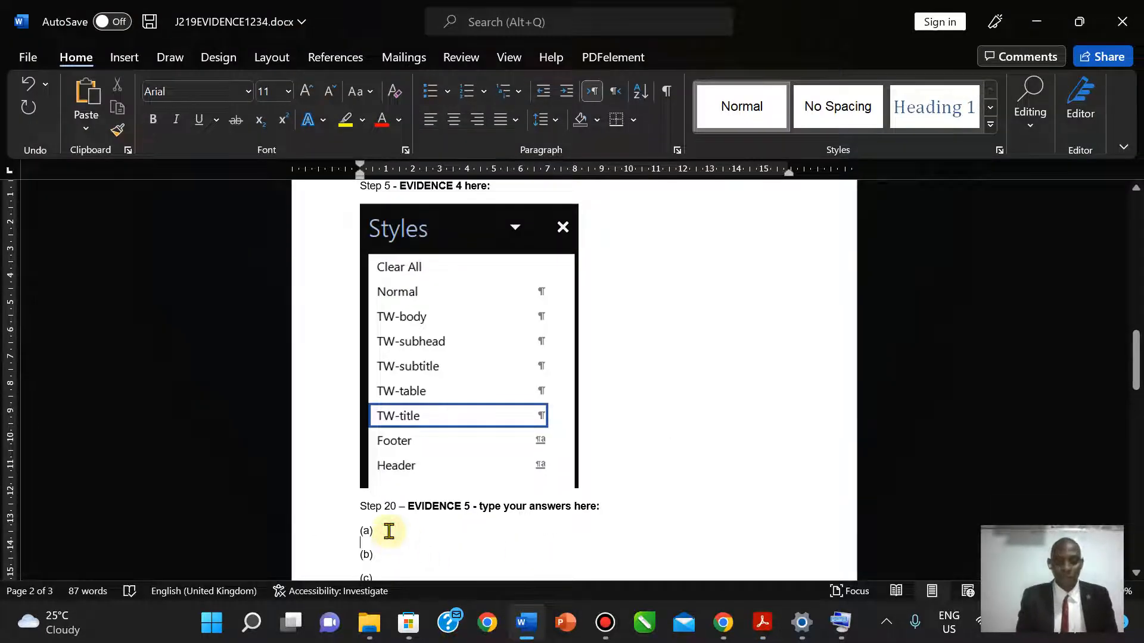
pyautogui.write('C')
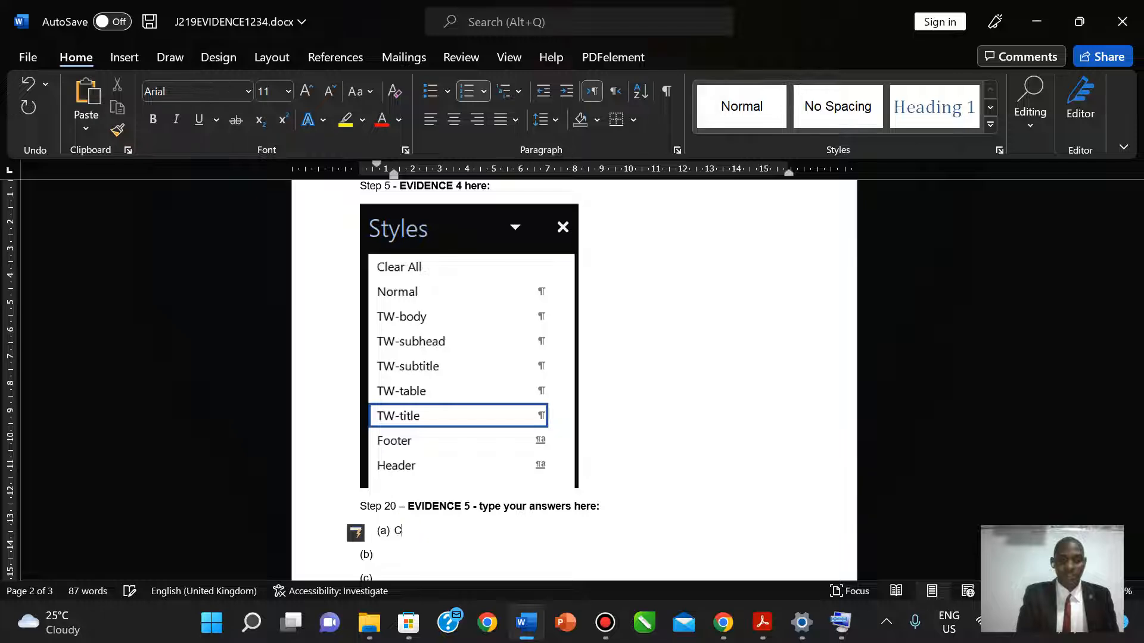
pyautogui.write('SV -')
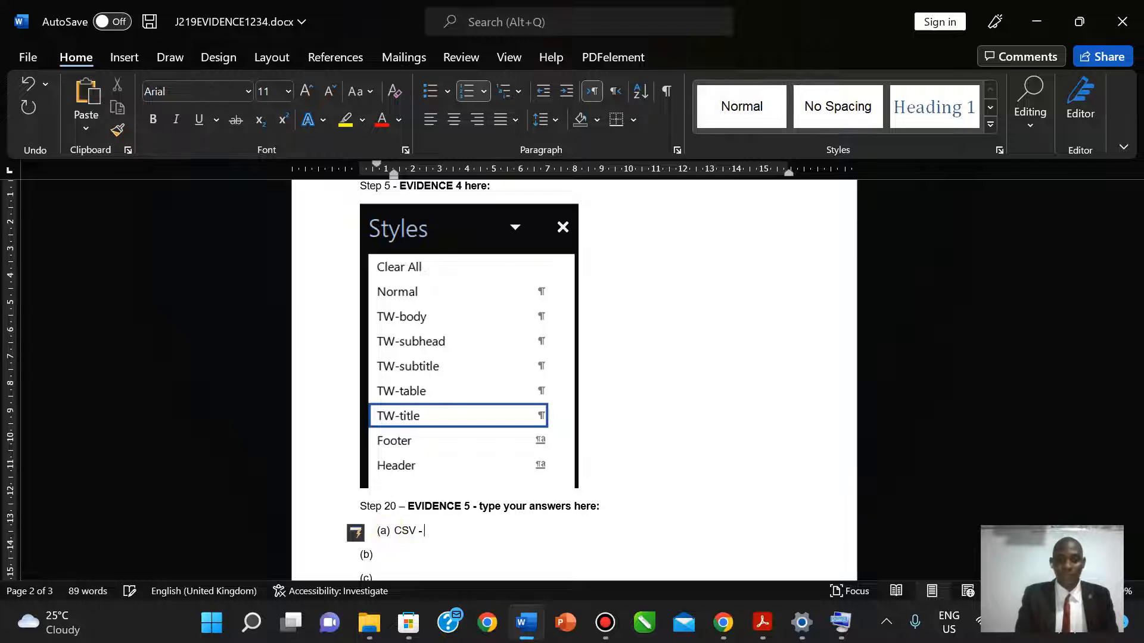
pyautogui.write(' Comma Separ')
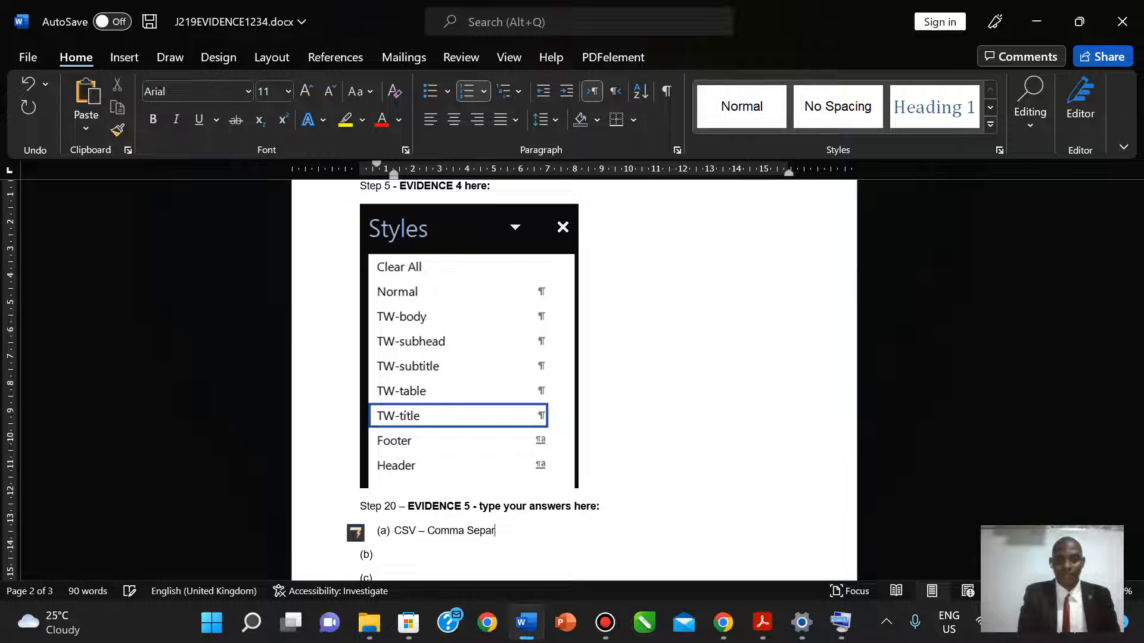
pyautogui.write('ated Values')
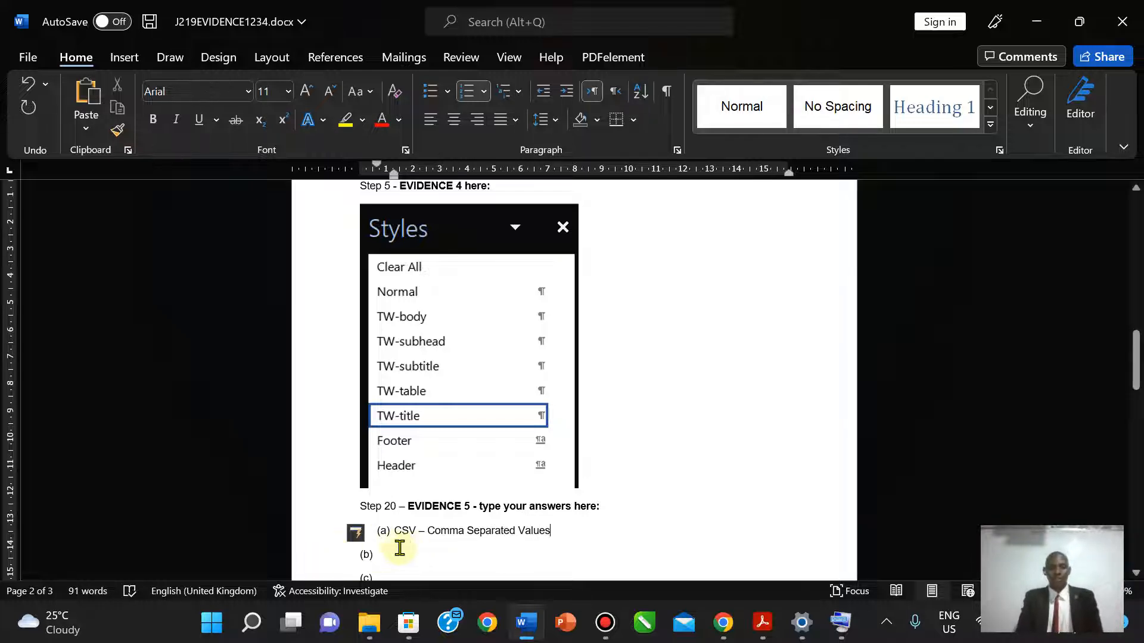
pyautogui.hotkey('ctrl', 'z')
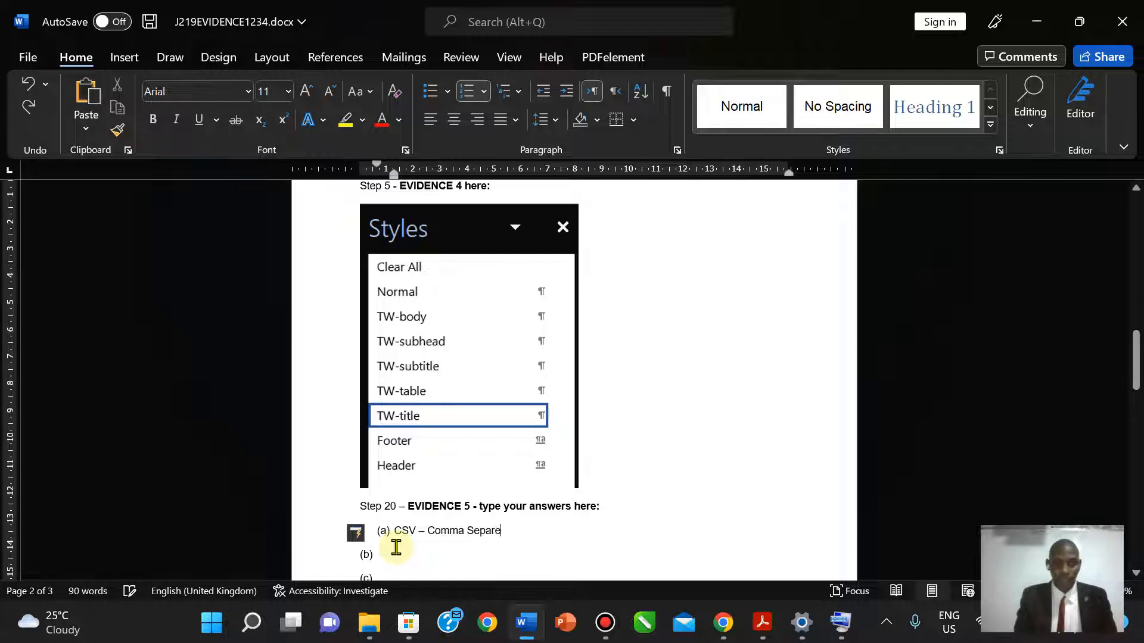
pyautogui.hotkey('ctrl', 'z')
pyautogui.hotkey('ctrl', 'z')
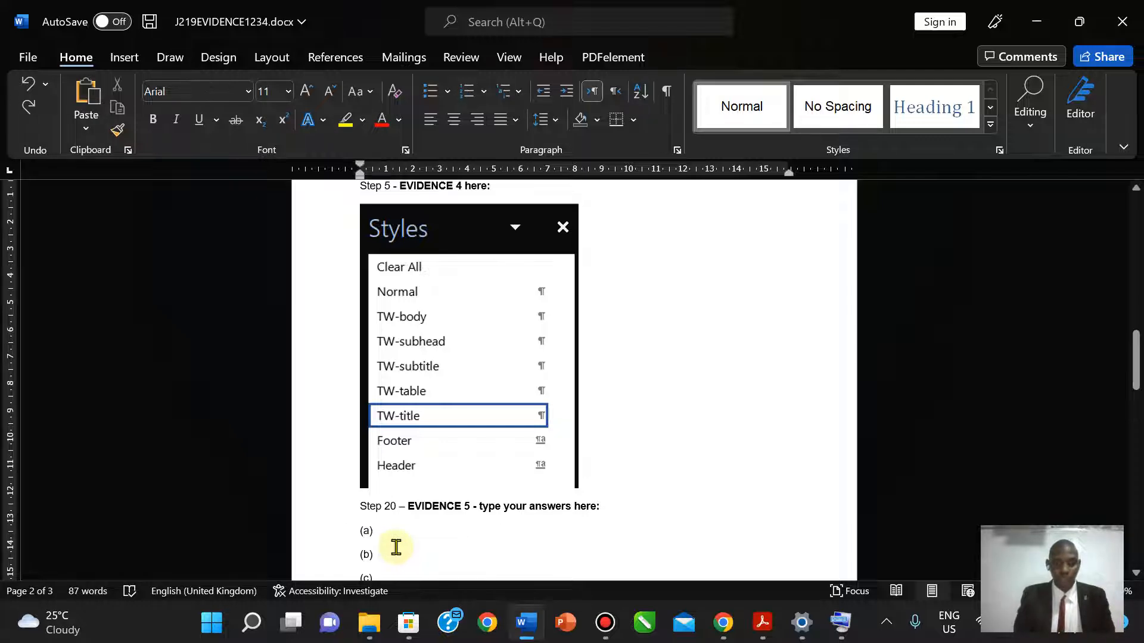
pyautogui.write('CSV ')
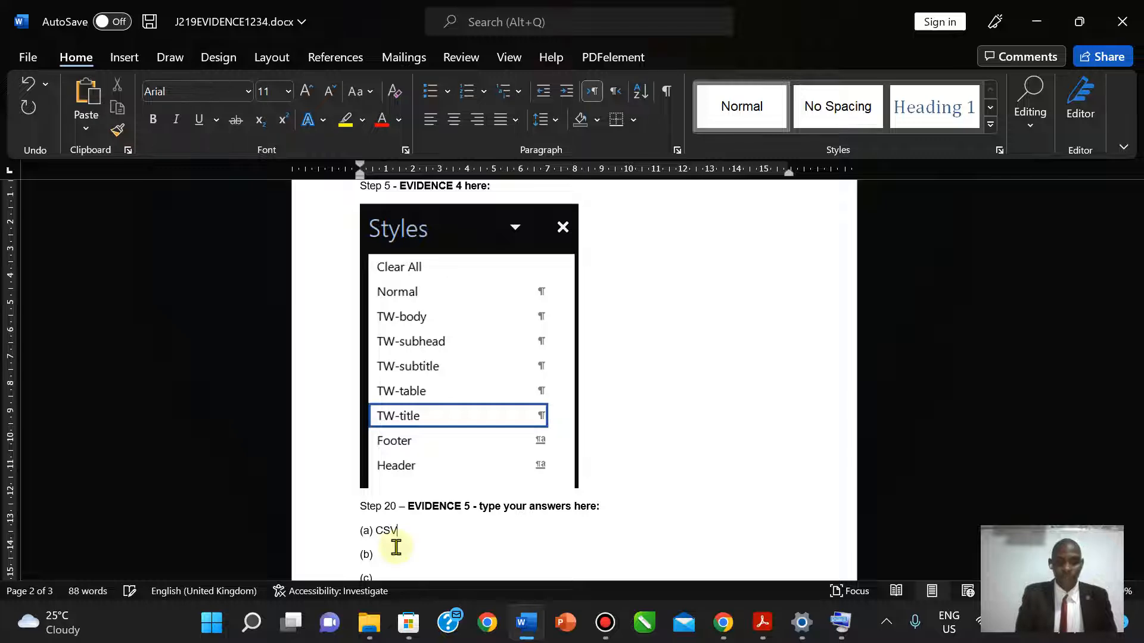
pyautogui.write('- Co')
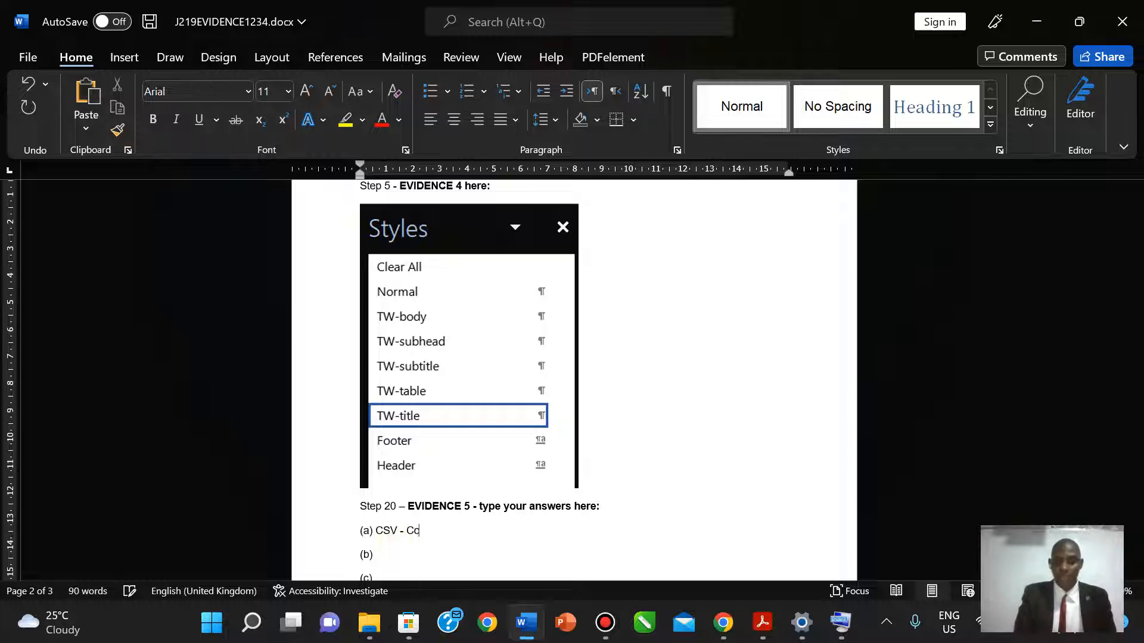
pyautogui.write('mma Se')
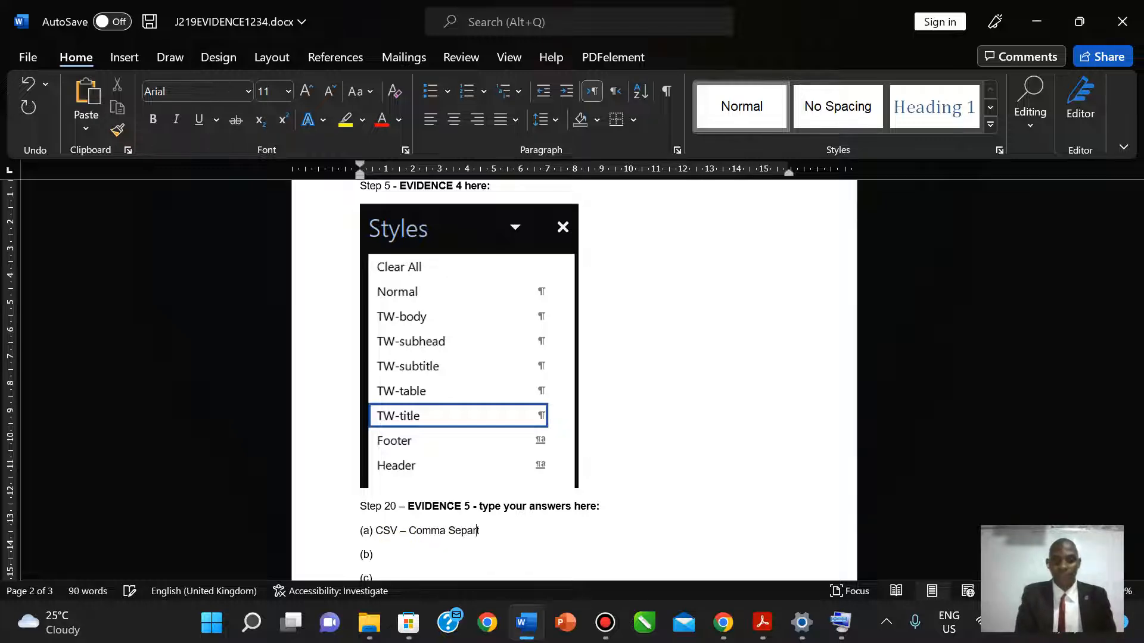
pyautogui.write('parated Values')
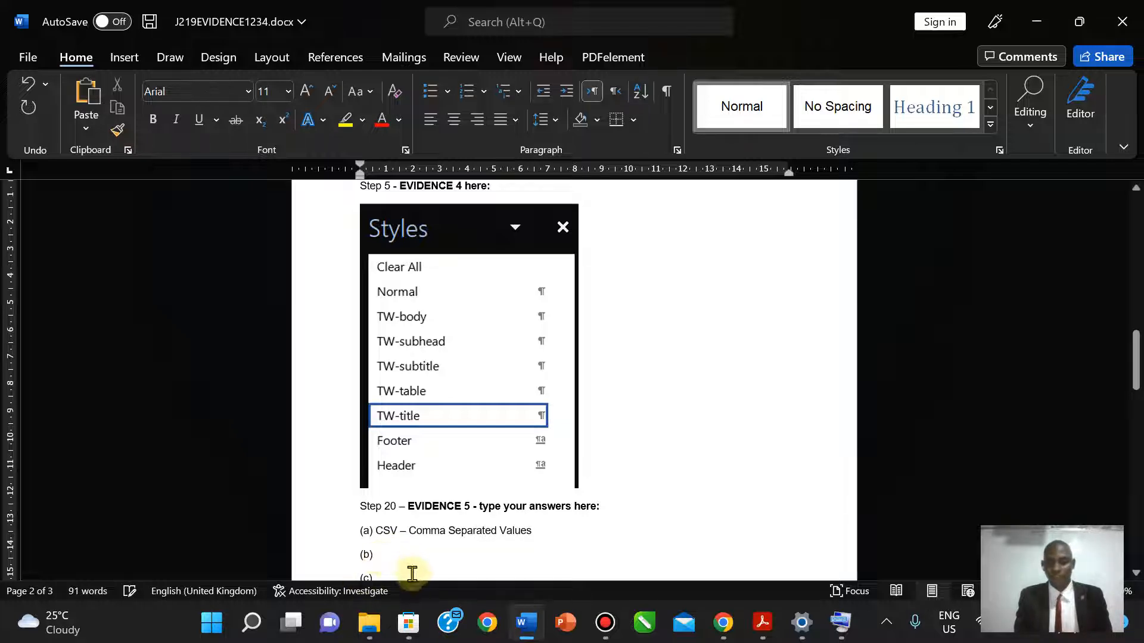
pyautogui.click(769, 621)
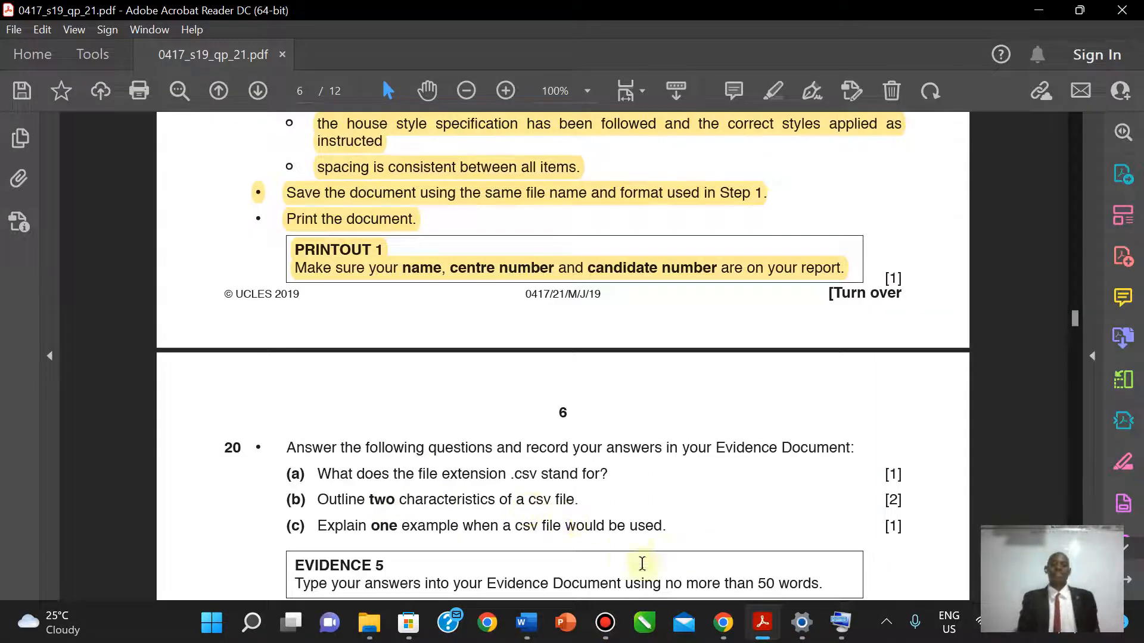
pyautogui.click(763, 626)
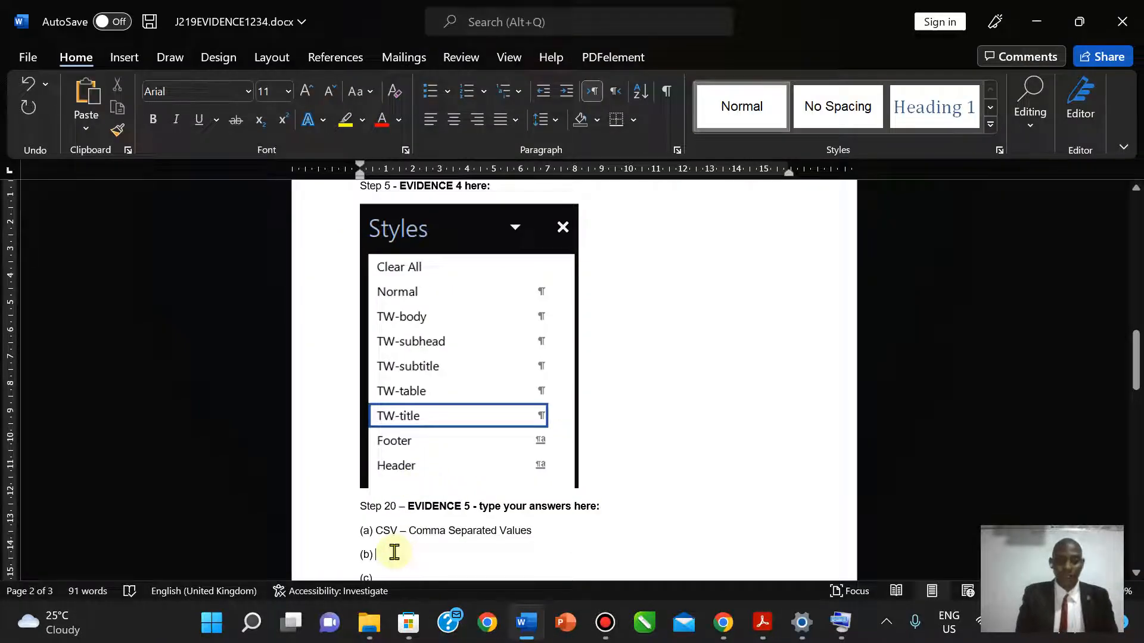
# - Enter the two (b) characteristics on separate lines, starting with storage as a text file
pyautogui.write('They')
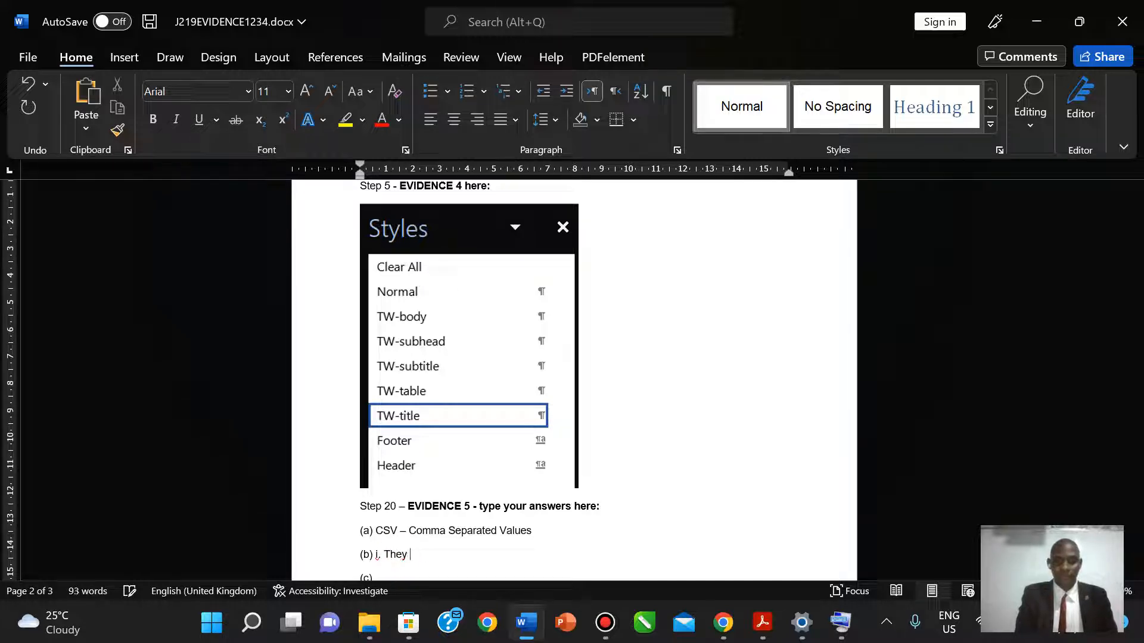
pyautogui.write('are stored as a')
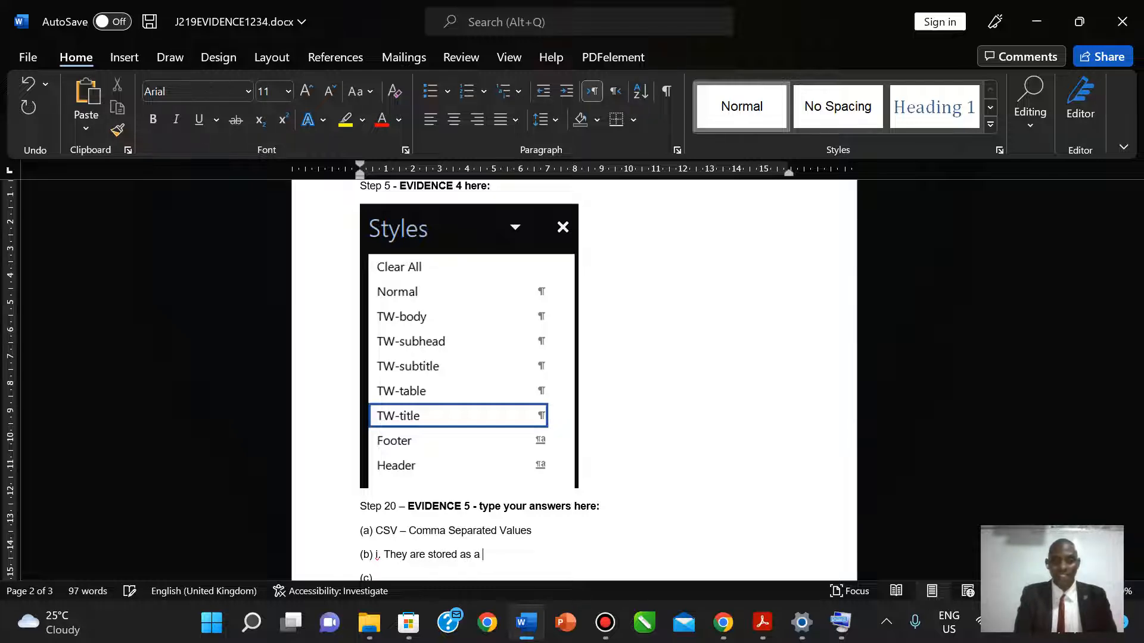
pyautogui.write('ed as a text file')
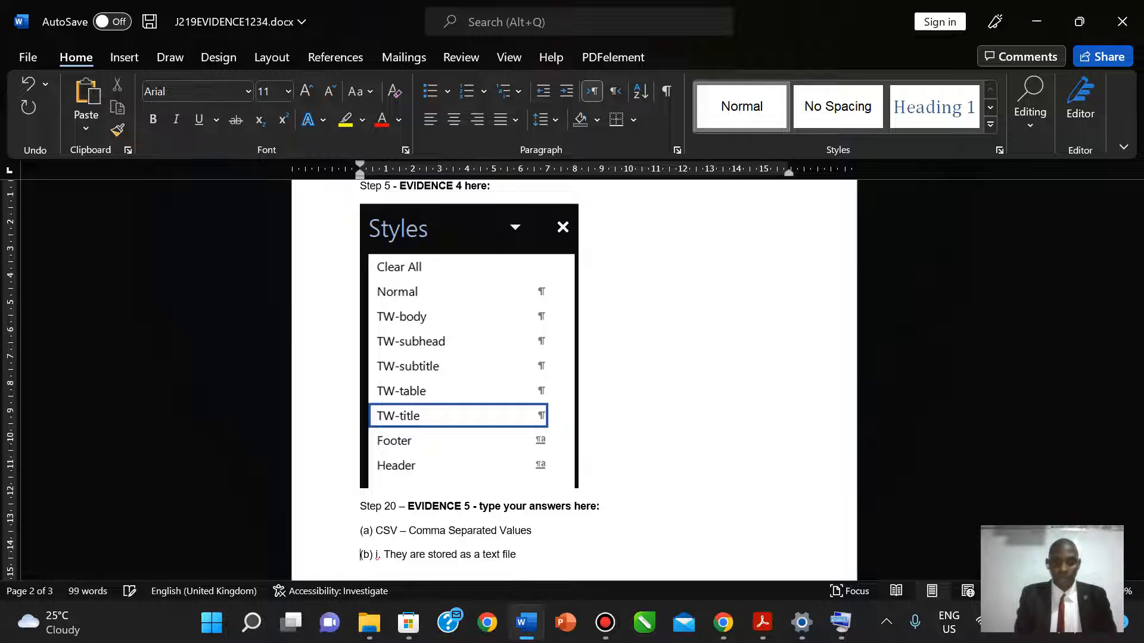
pyautogui.press('Return')
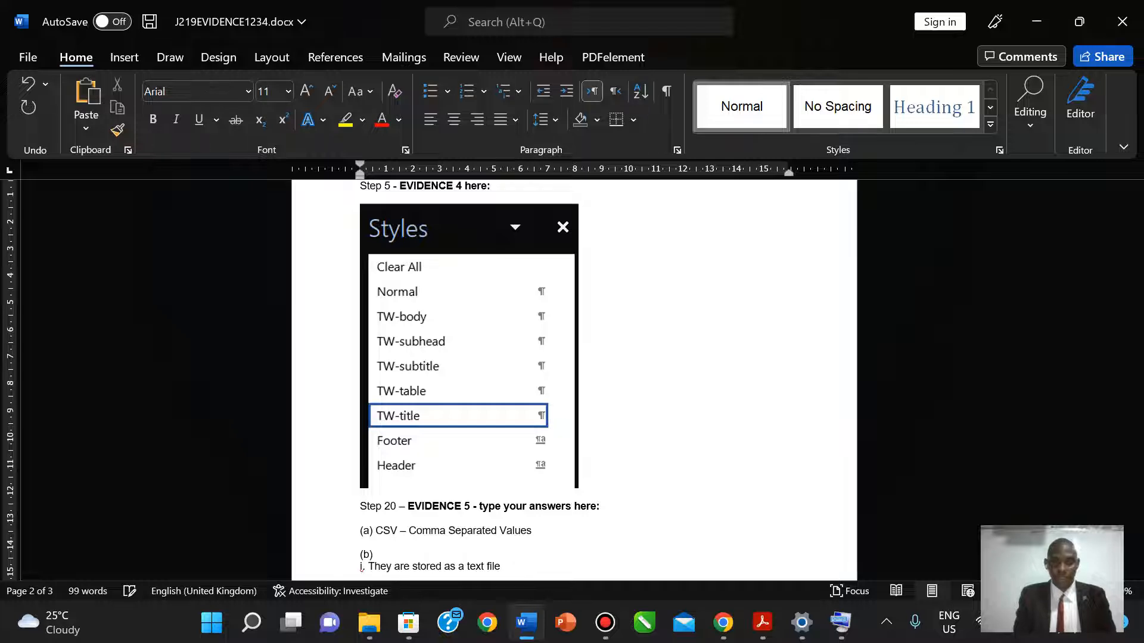
pyautogui.press('End')
pyautogui.press('Return')
pyautogui.write('ii')
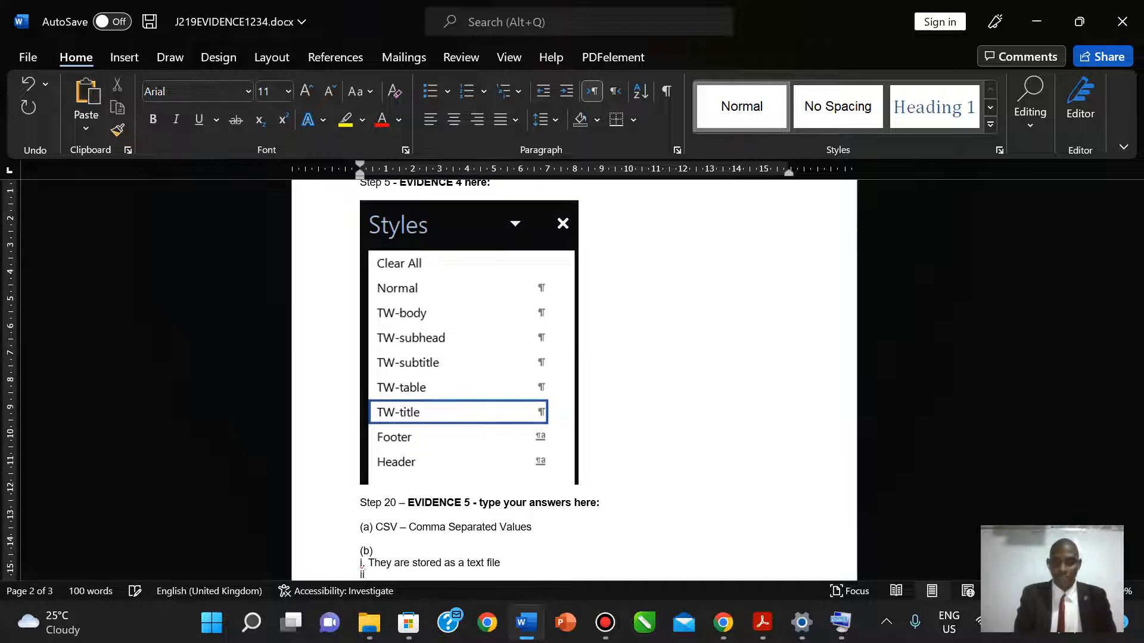
pyautogui.write('. They are separated with commas')
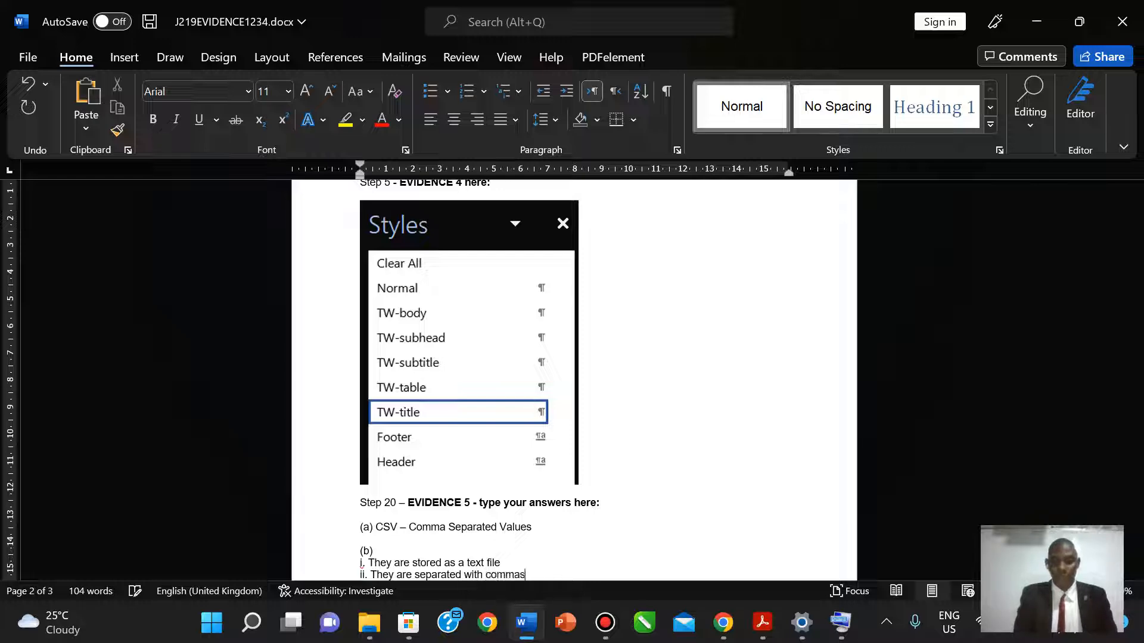
# - Answer (c) with 'When importing data to your database' and save the evidence document with Ctrl+S
pyautogui.click(751, 640)
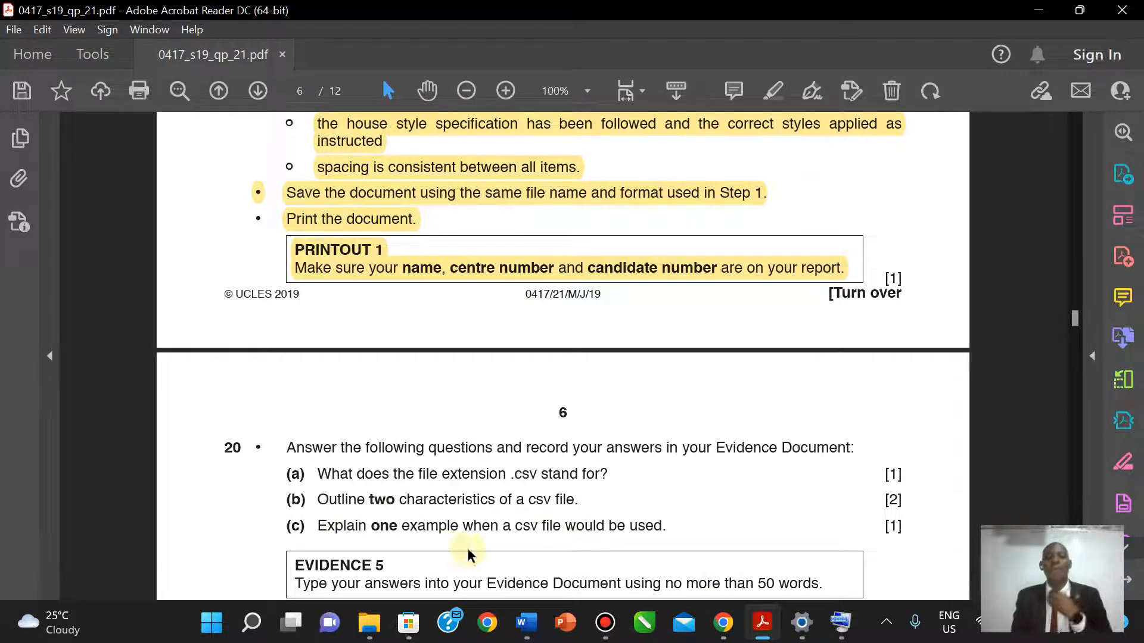
pyautogui.click(761, 623)
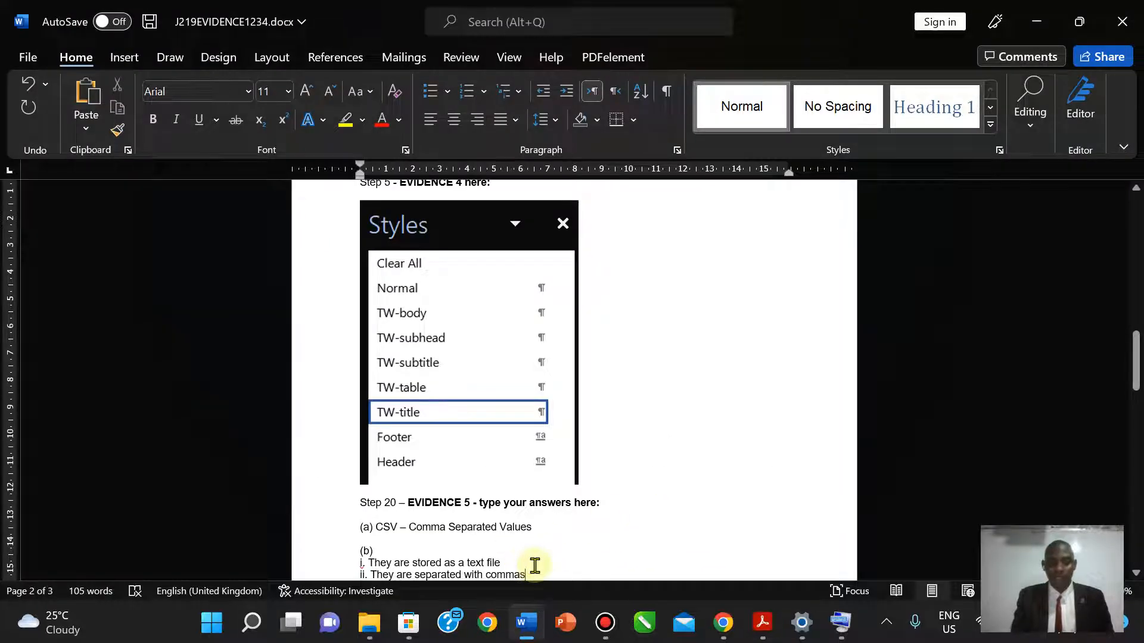
pyautogui.press('Return')
pyautogui.press('BackSpace')
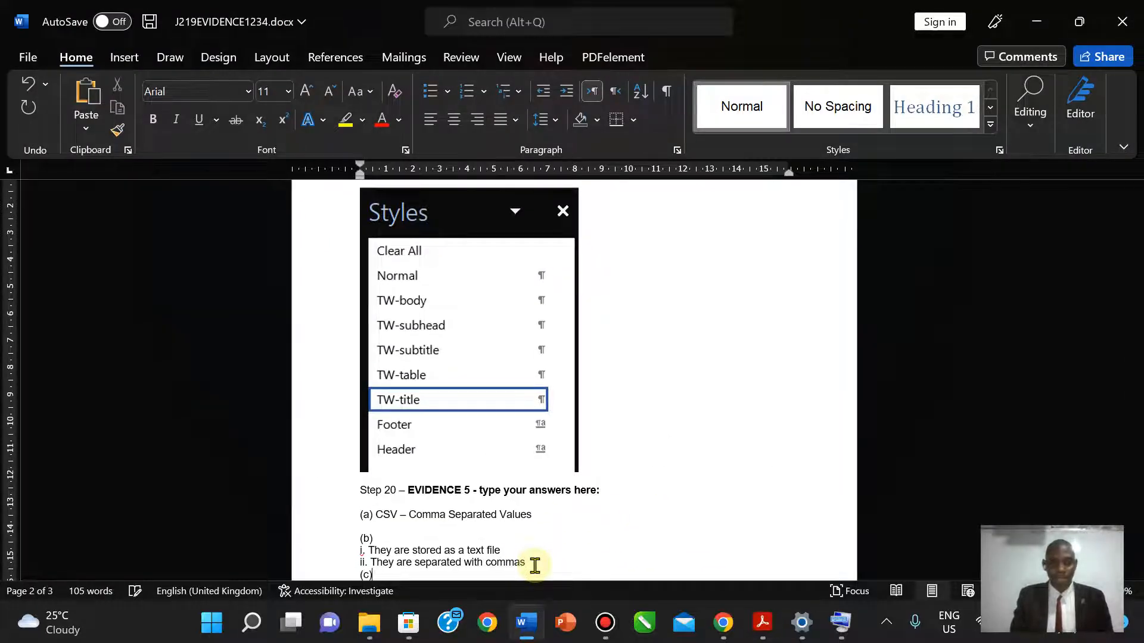
pyautogui.write('WH')
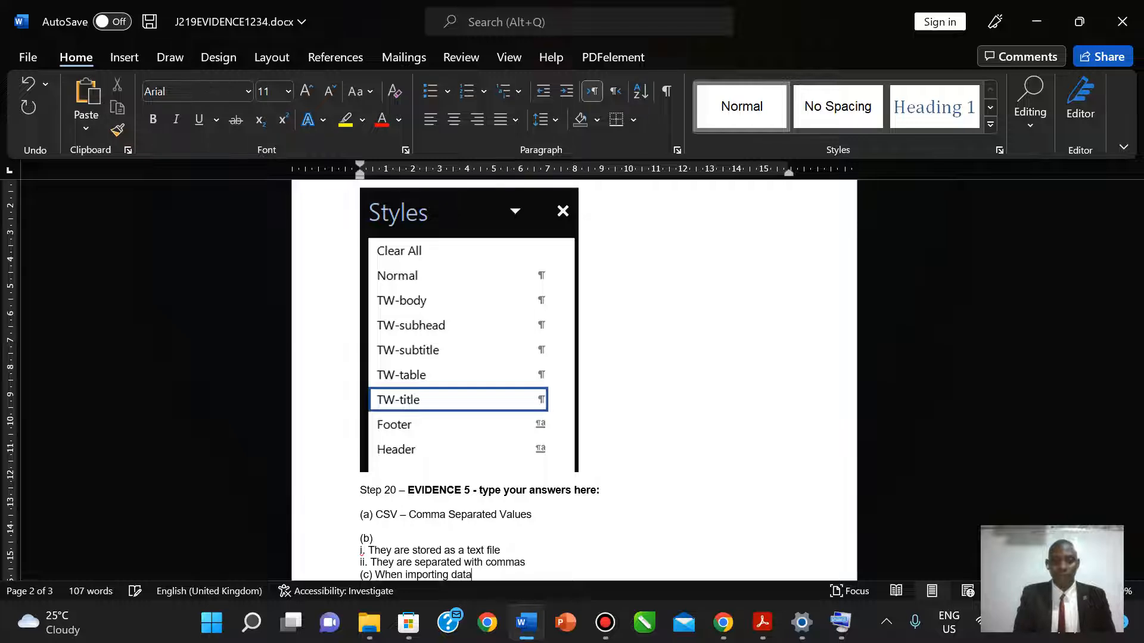
pyautogui.write('your database')
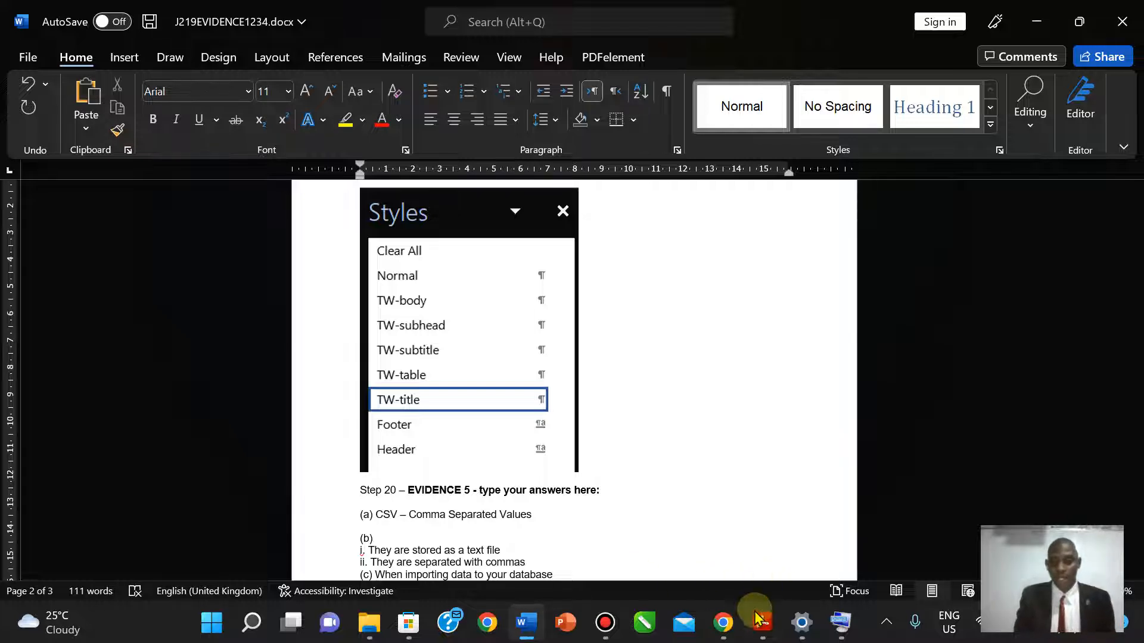
pyautogui.click(544, 495)
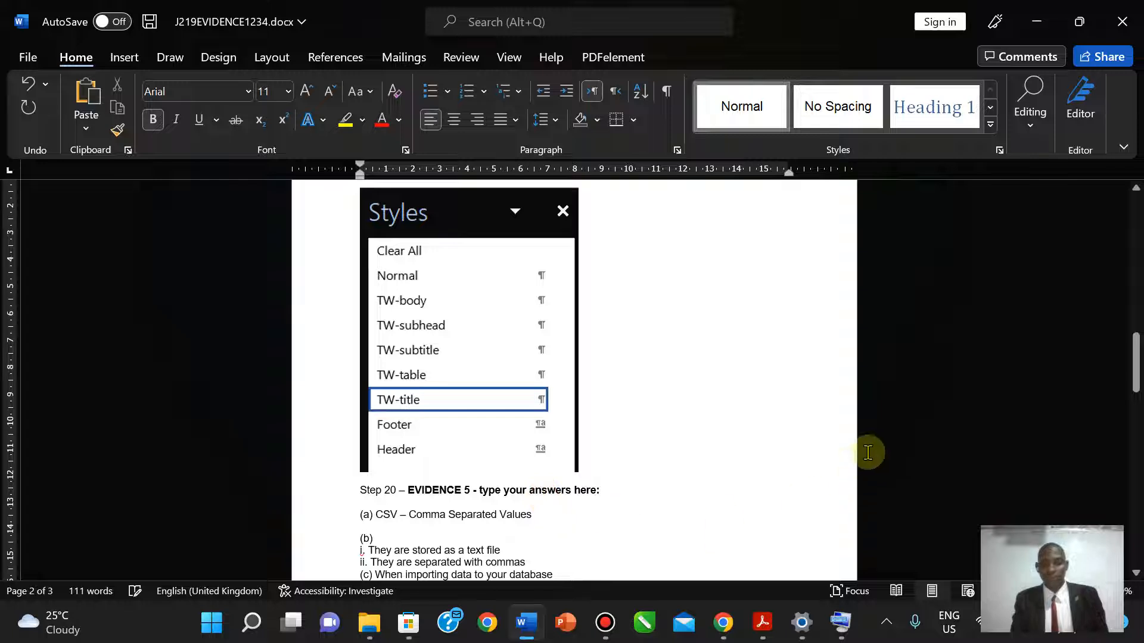
pyautogui.moveTo(1135, 348); pyautogui.dragTo(1135, 377)
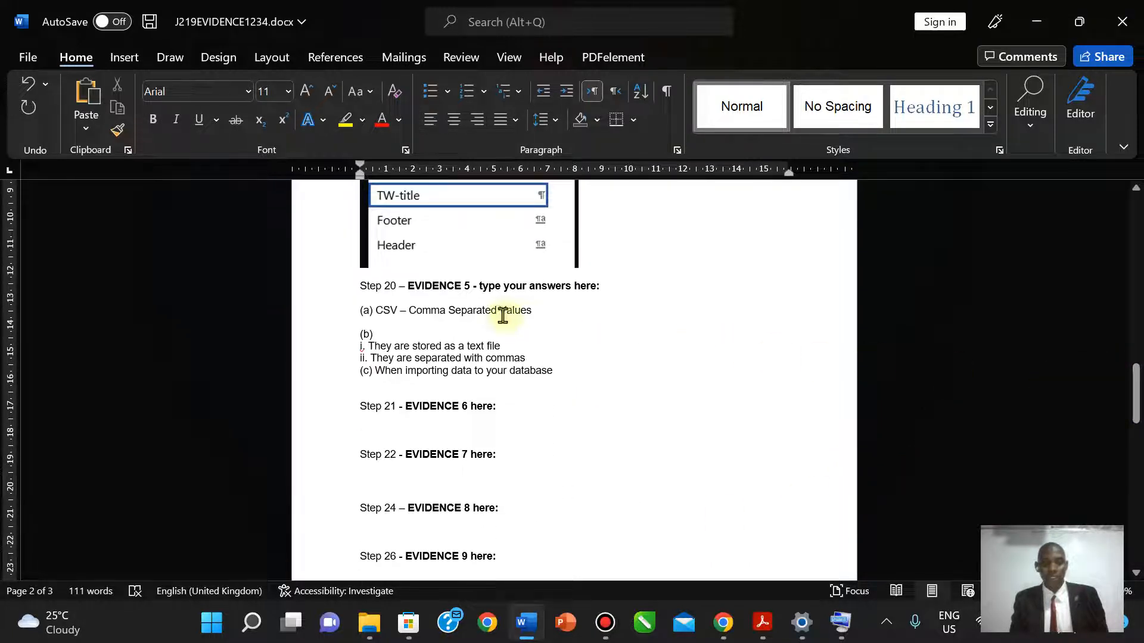
pyautogui.click(375, 334)
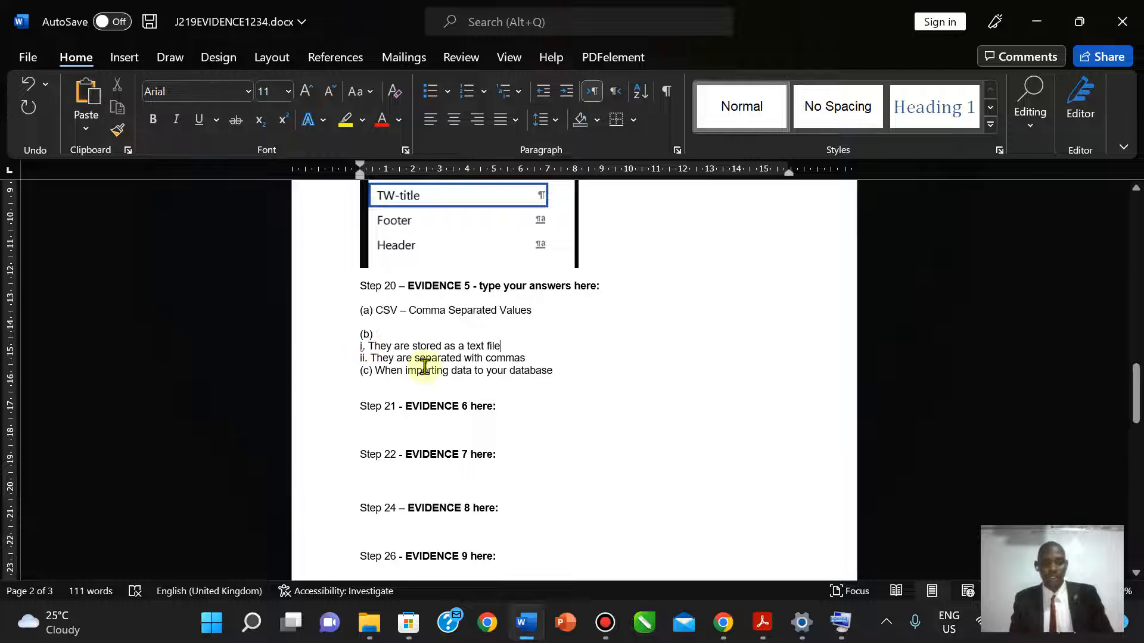
pyautogui.hotkey('ctrl', 's')
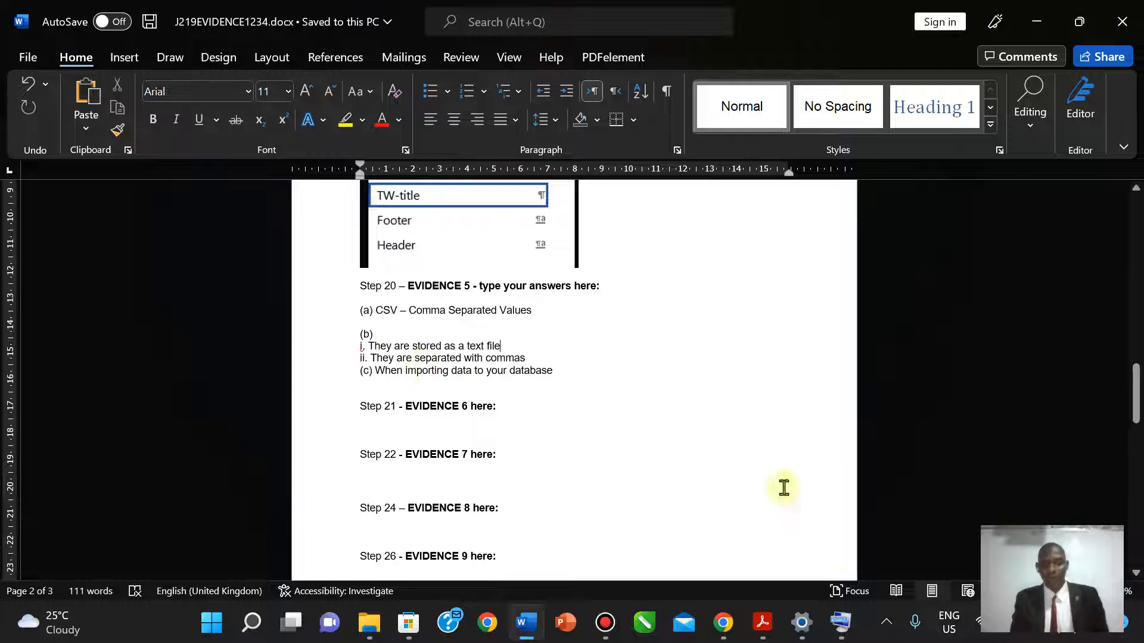
# - Select the question 20 wording in the exam paper to compare it with the answers
pyautogui.click(763, 623)
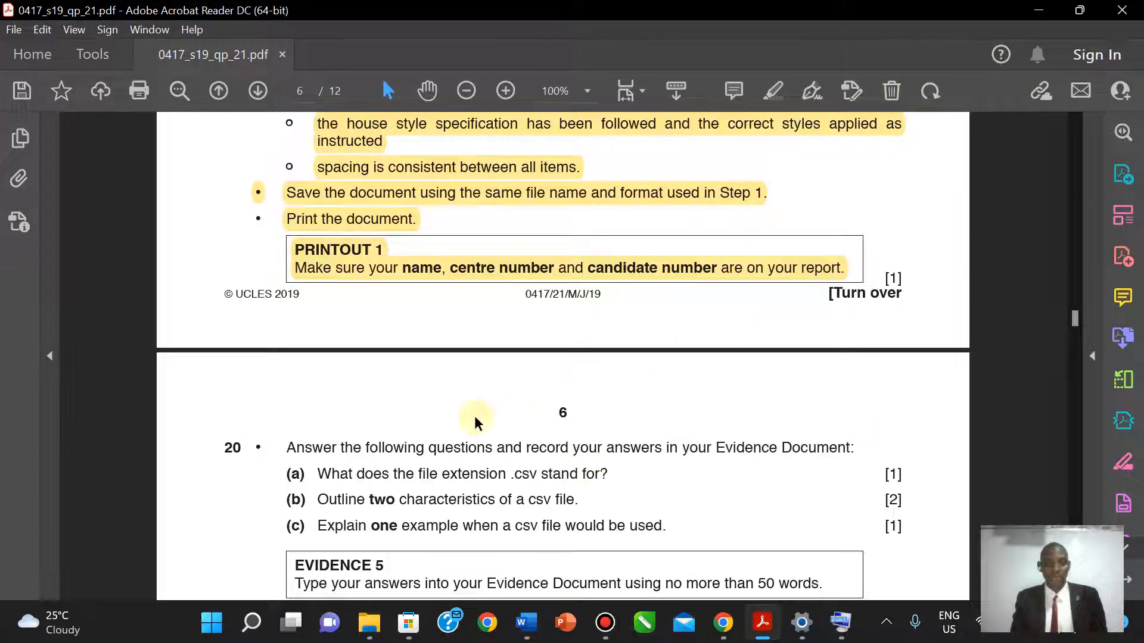
pyautogui.moveTo(286, 447); pyautogui.dragTo(523, 524)
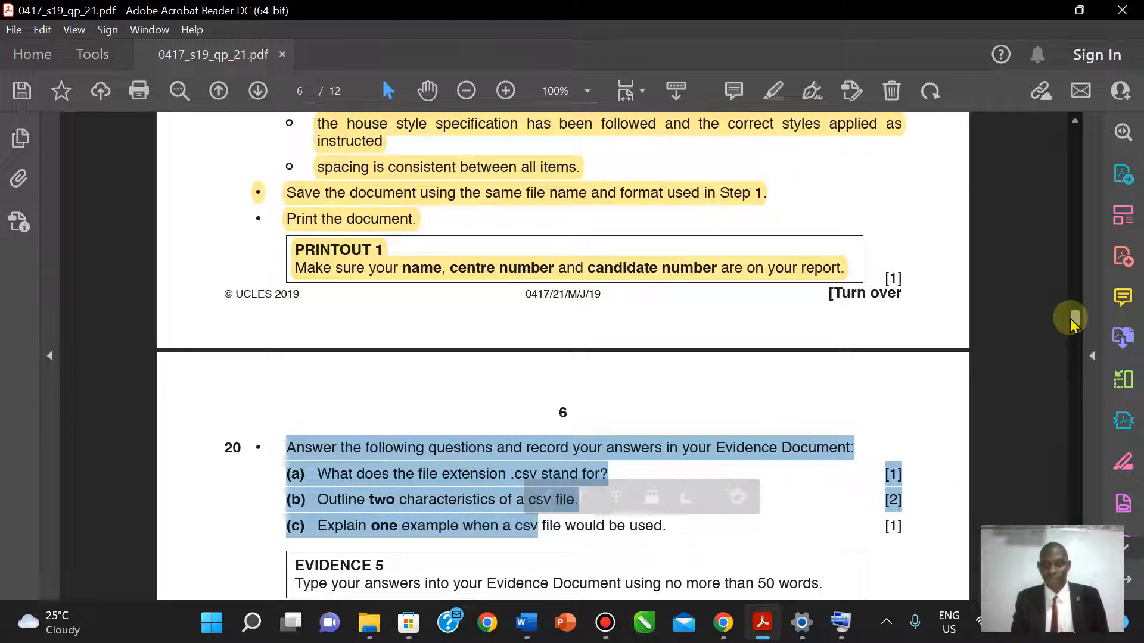
pyautogui.scroll(-2, 1076, 426)
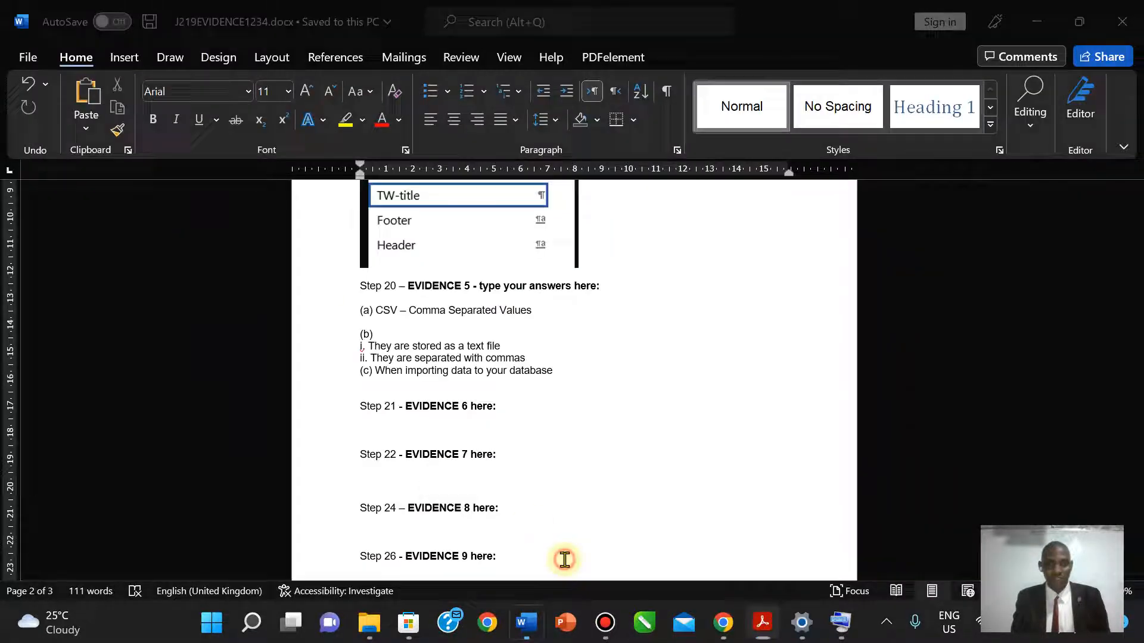
# - Select and re-check the answer lines (a) to (c) in the evidence document, then clear the selection
pyautogui.click(525, 625)
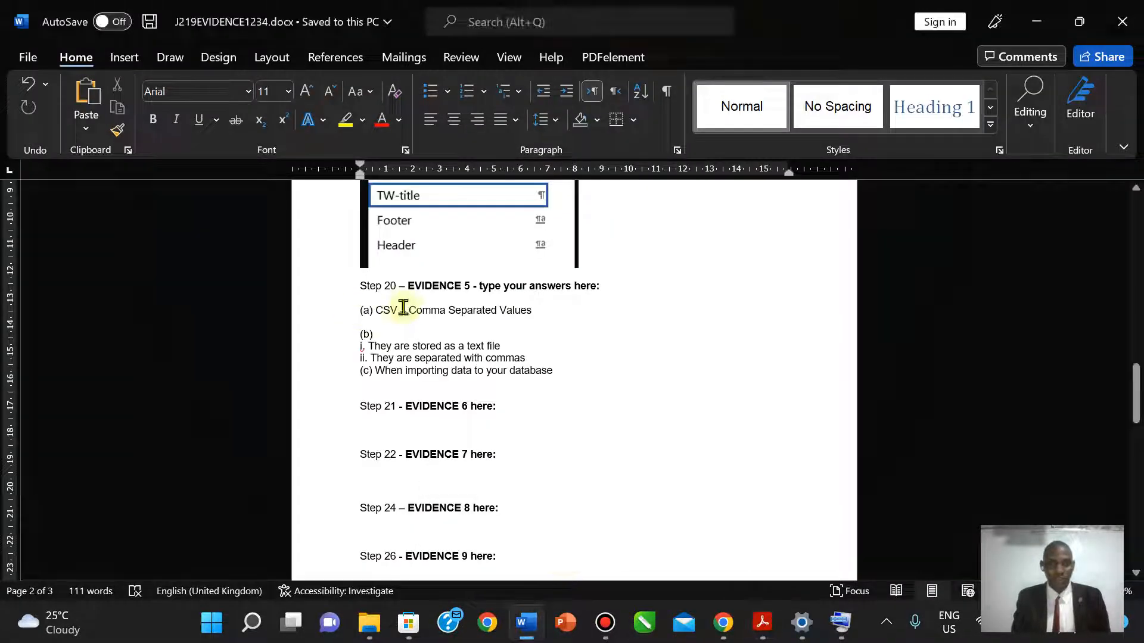
pyautogui.moveTo(377, 311); pyautogui.dragTo(557, 369)
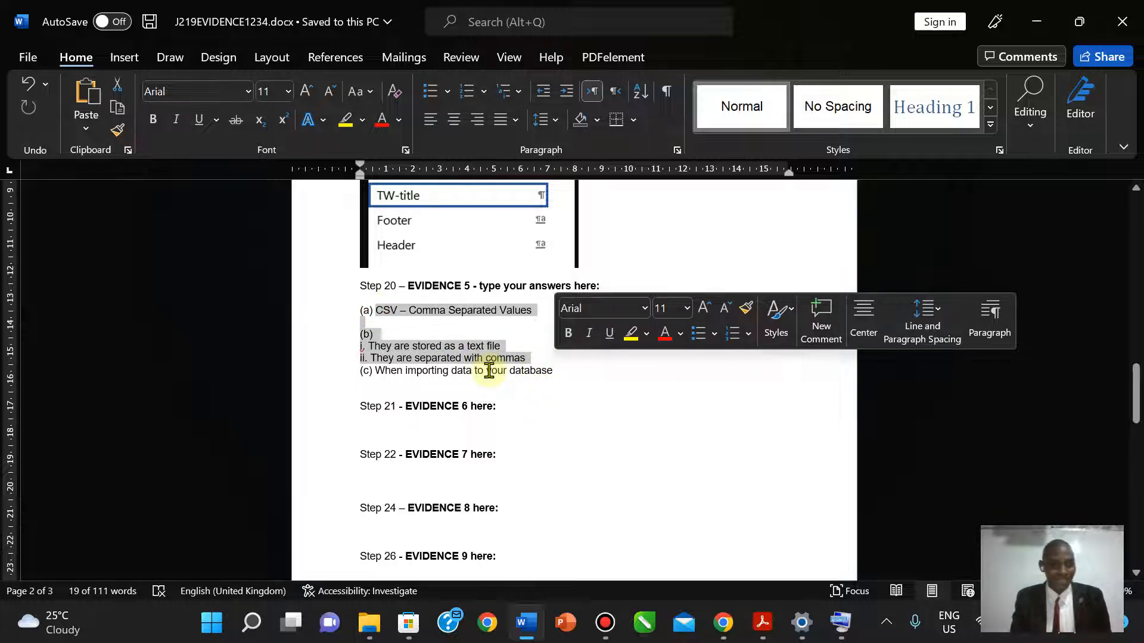
pyautogui.click(445, 398)
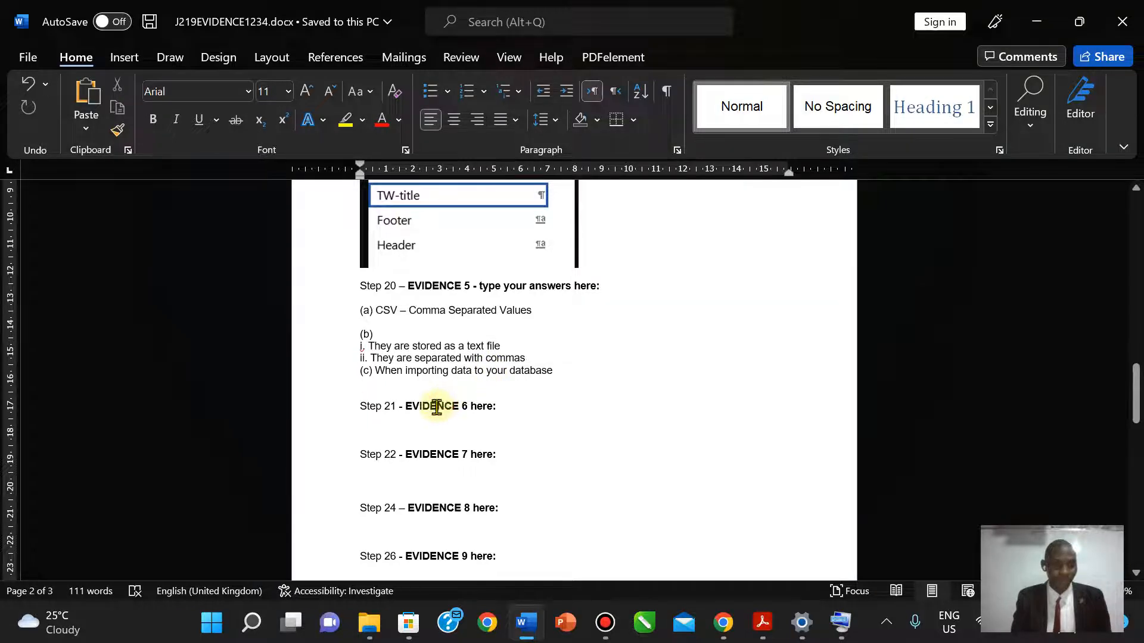
pyautogui.moveTo(376, 311); pyautogui.dragTo(552, 370)
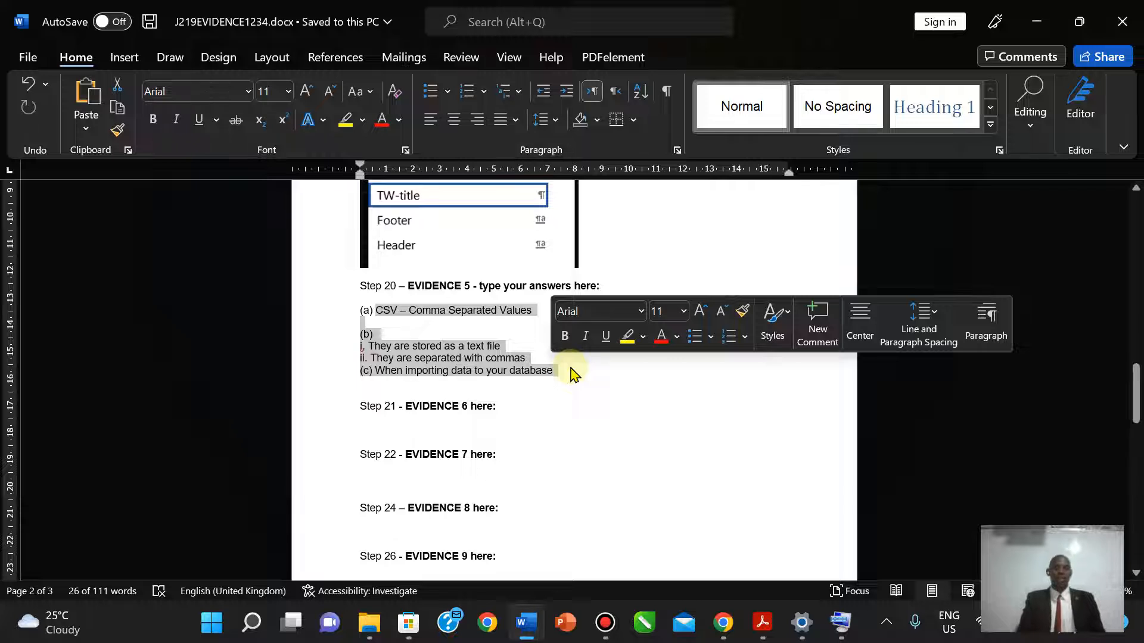
pyautogui.click(427, 324)
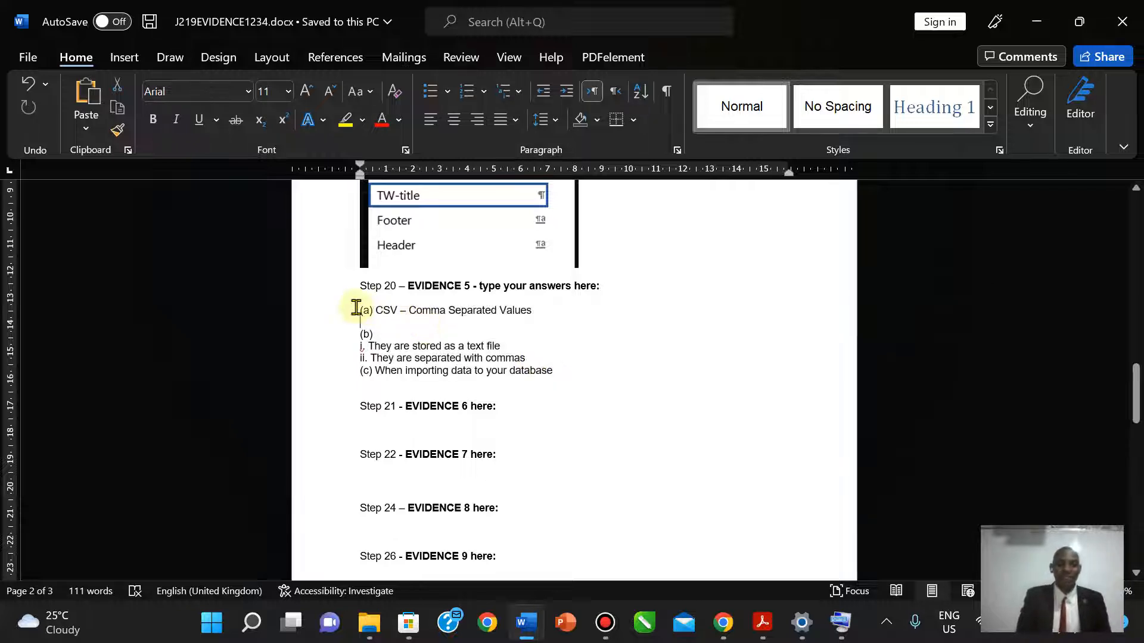
pyautogui.moveTo(364, 310); pyautogui.dragTo(525, 359)
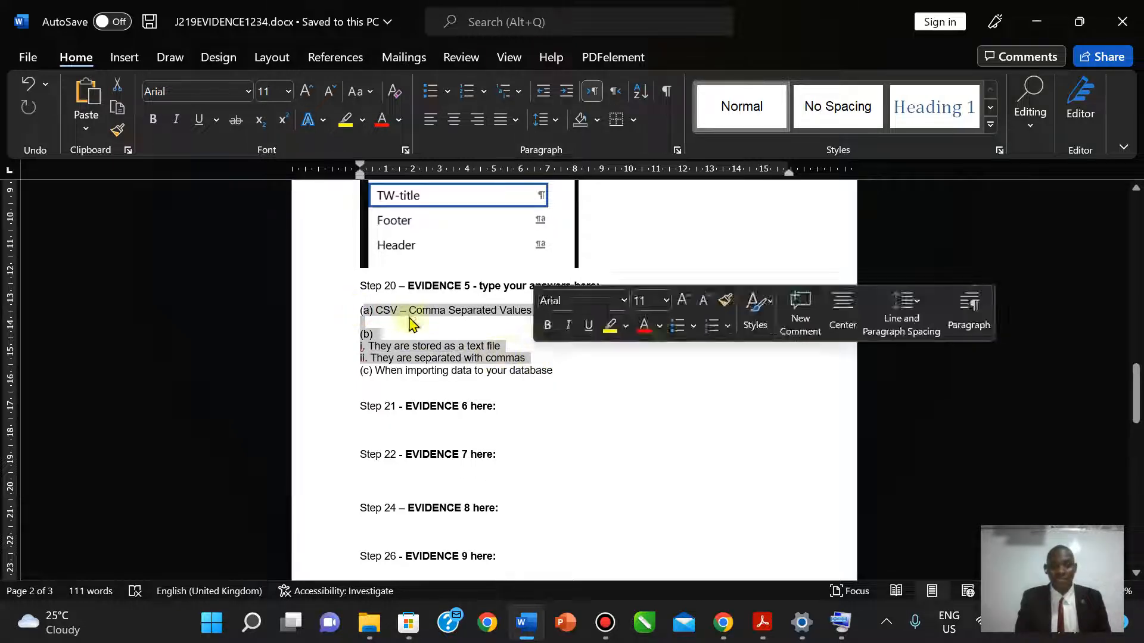
pyautogui.moveTo(360, 310); pyautogui.dragTo(566, 377)
pyautogui.click(616, 391)
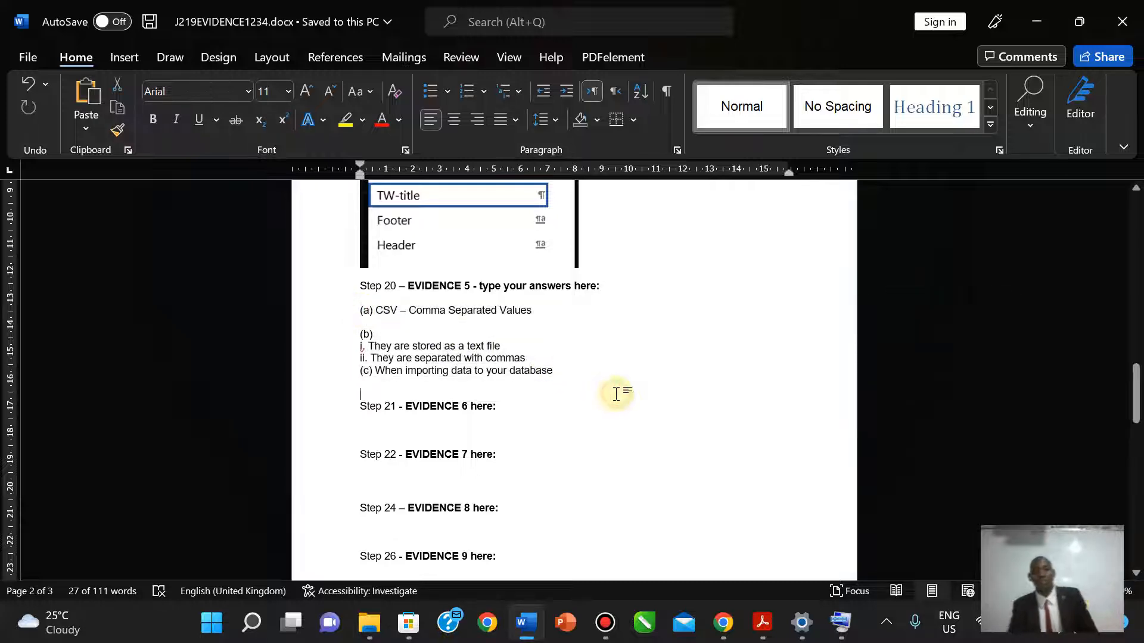
pyautogui.click(763, 623)
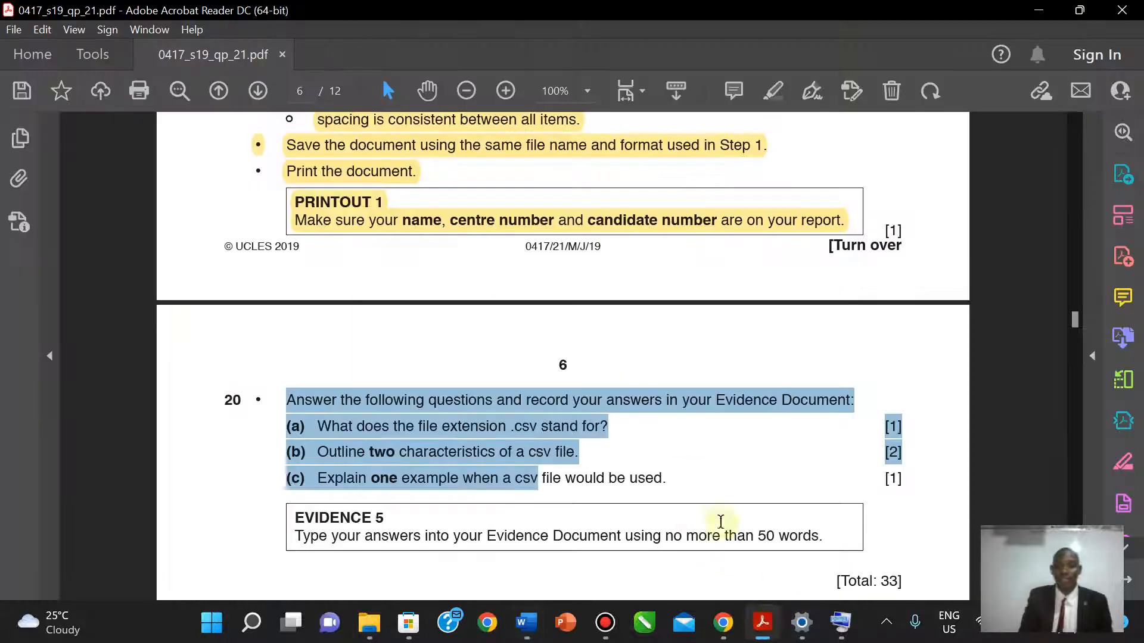
# - Highlight question 20 and the EVIDENCE 5 box in yellow in Acrobat Reader
pyautogui.moveTo(289, 516); pyautogui.dragTo(852, 529)
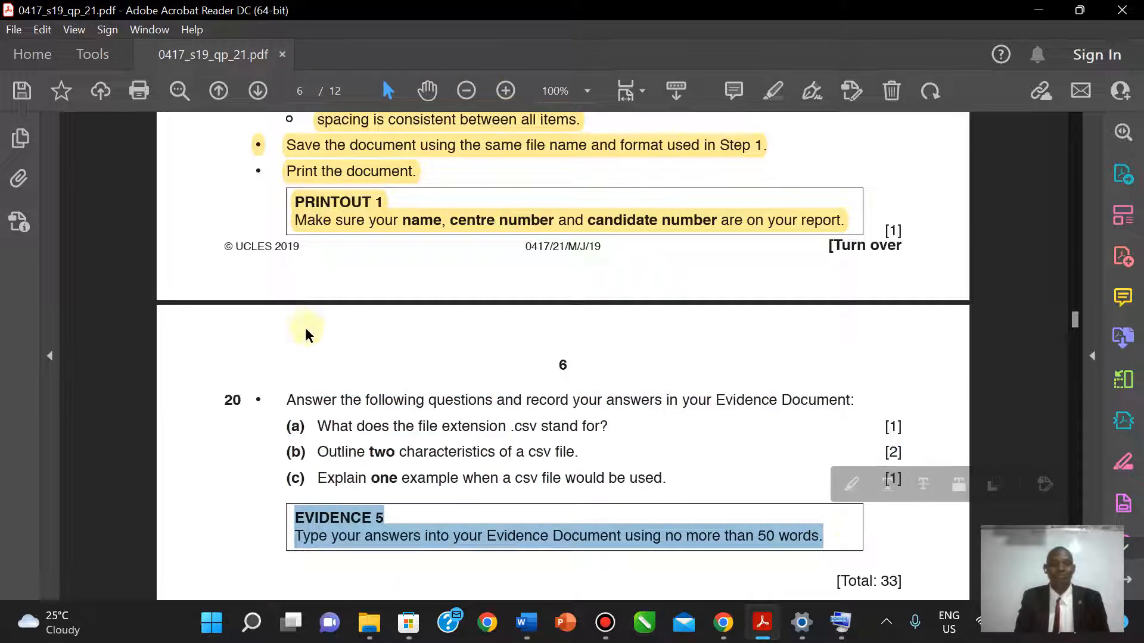
pyautogui.doubleClick(288, 401)
pyautogui.moveTo(552, 444); pyautogui.dragTo(830, 541)
pyautogui.click(773, 91)
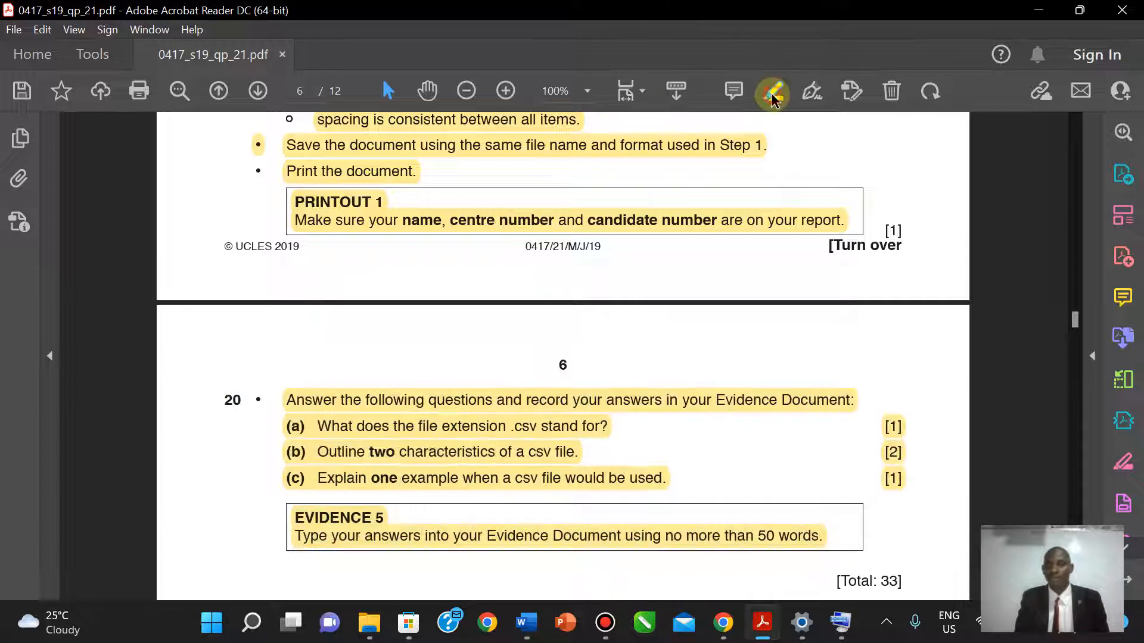
# - Scroll down the exam paper and bring the J219EVIDENCE1234.docx Word document to the front
pyautogui.scroll(-4, 562, 357)
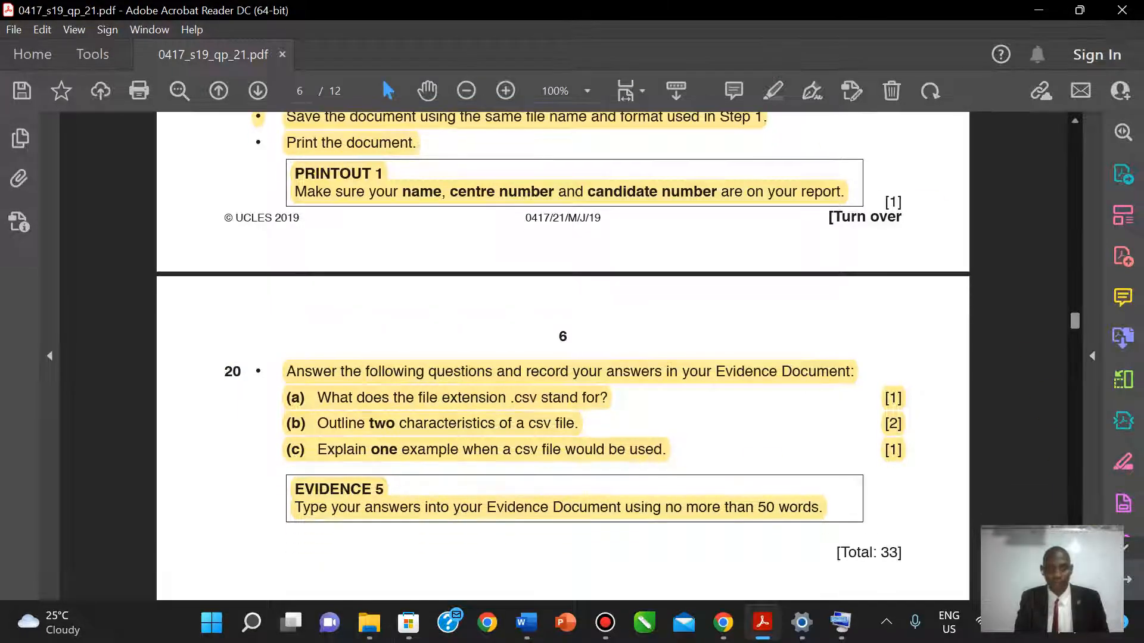
pyautogui.click(1076, 121)
pyautogui.click(1076, 121)
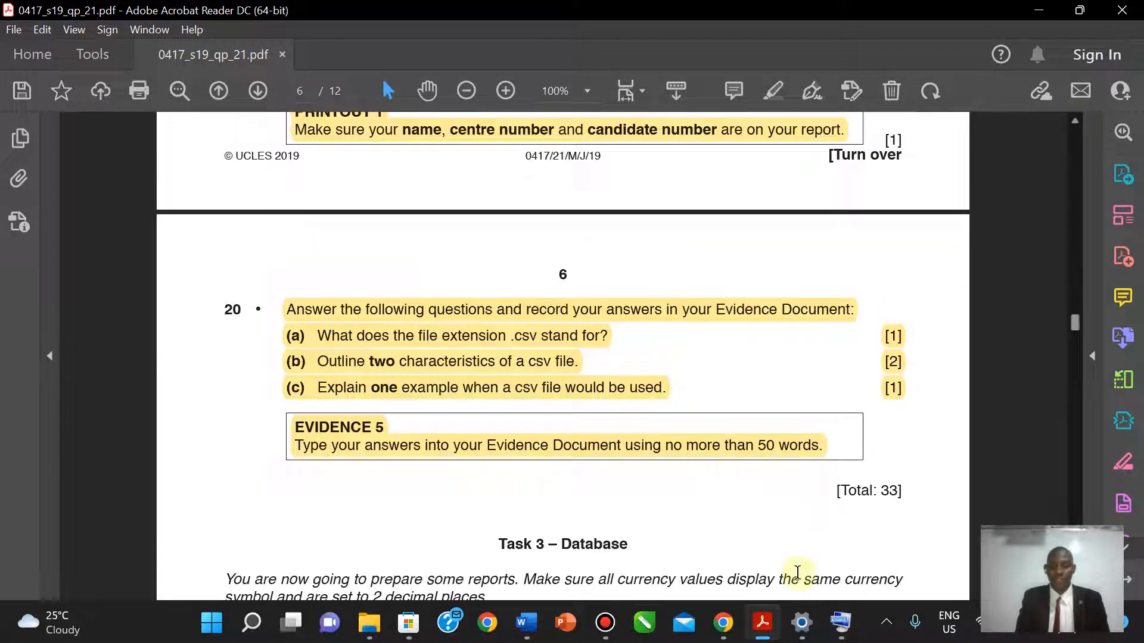
pyautogui.moveTo(525, 627)
pyautogui.click(506, 524)
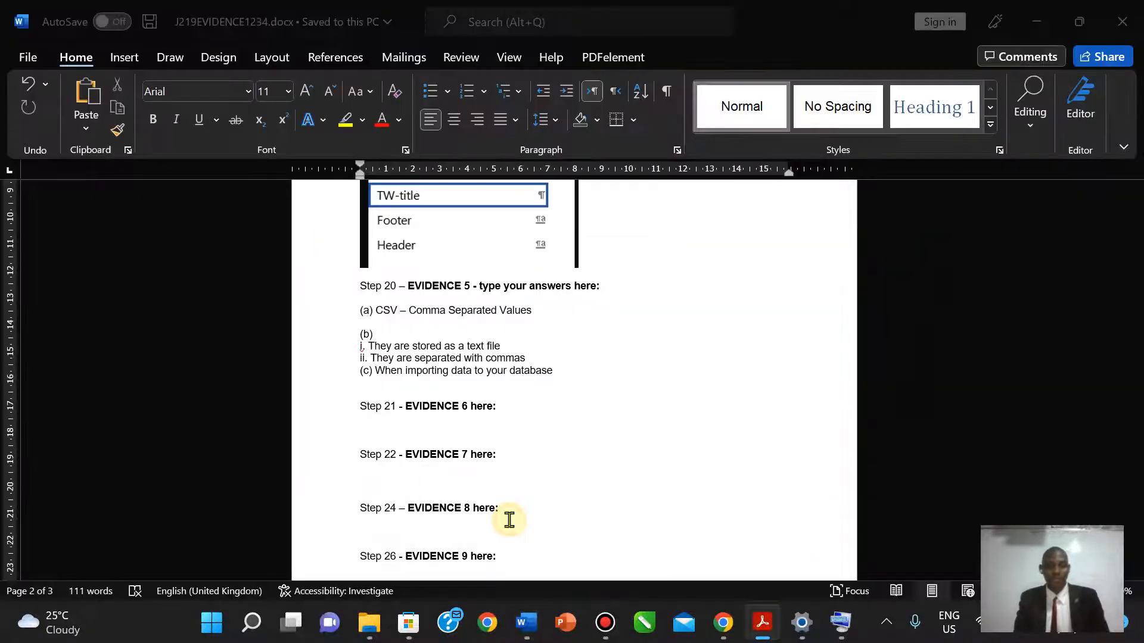
# - Close the Word evidence document and refresh the 0417_s19_sf_21 folder to confirm J219EVIDENCE1234.docx shows 285 KB
pyautogui.click(1122, 21)
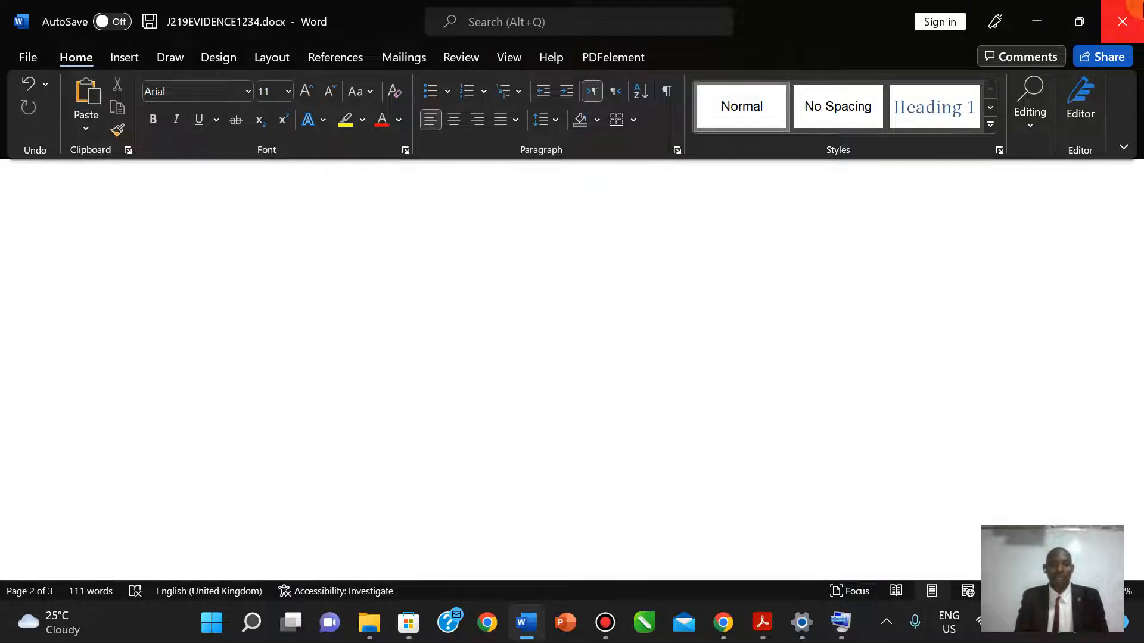
pyautogui.moveTo(370, 622)
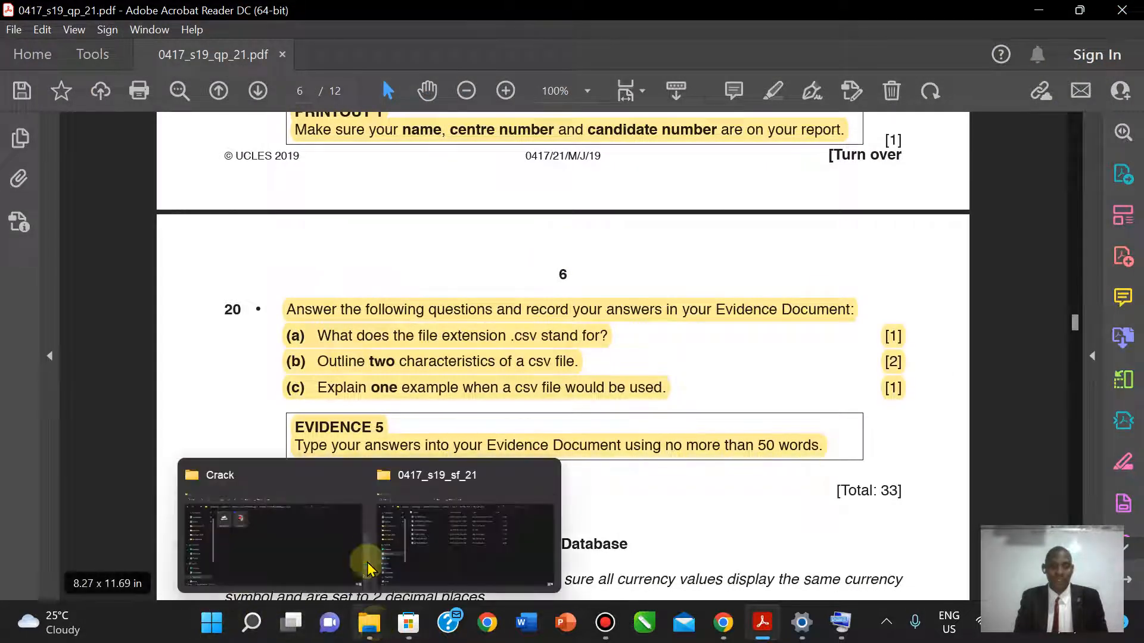
pyautogui.click(447, 544)
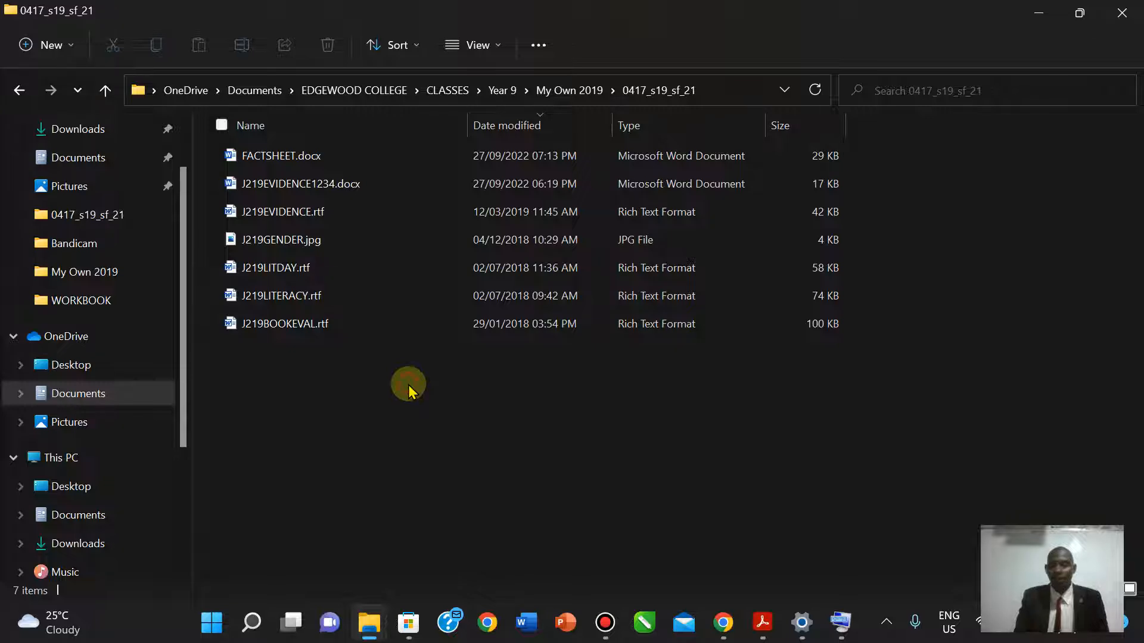
pyautogui.hotkey('alt', 'Up')
pyautogui.doubleClick(257, 202)
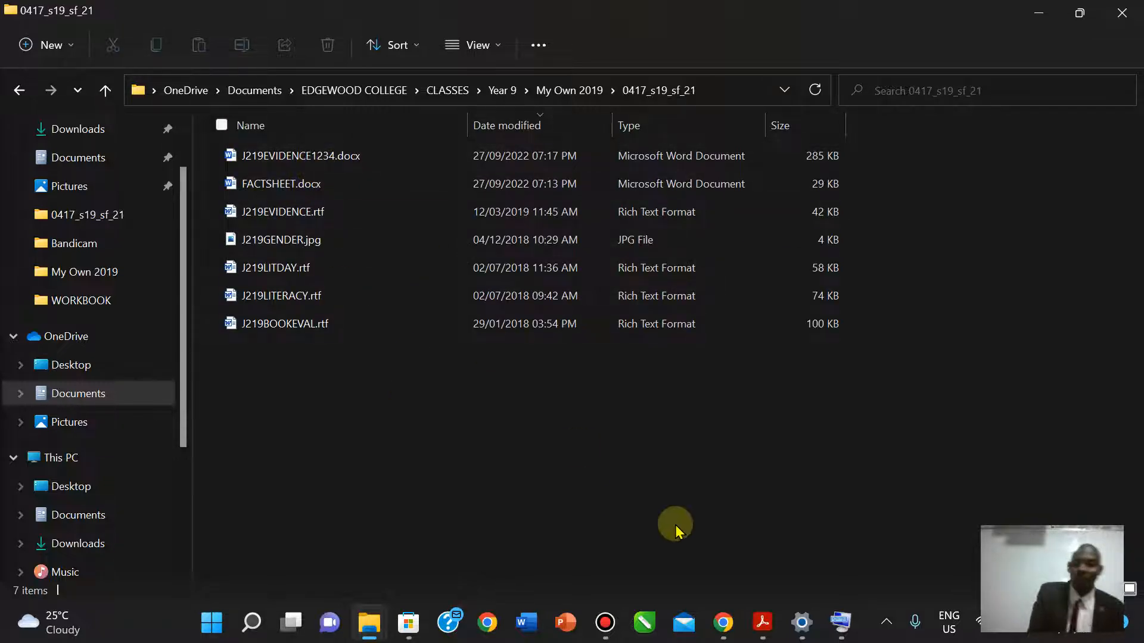
# - Scroll the exam paper in Acrobat Reader back to page 2
pyautogui.click(768, 620)
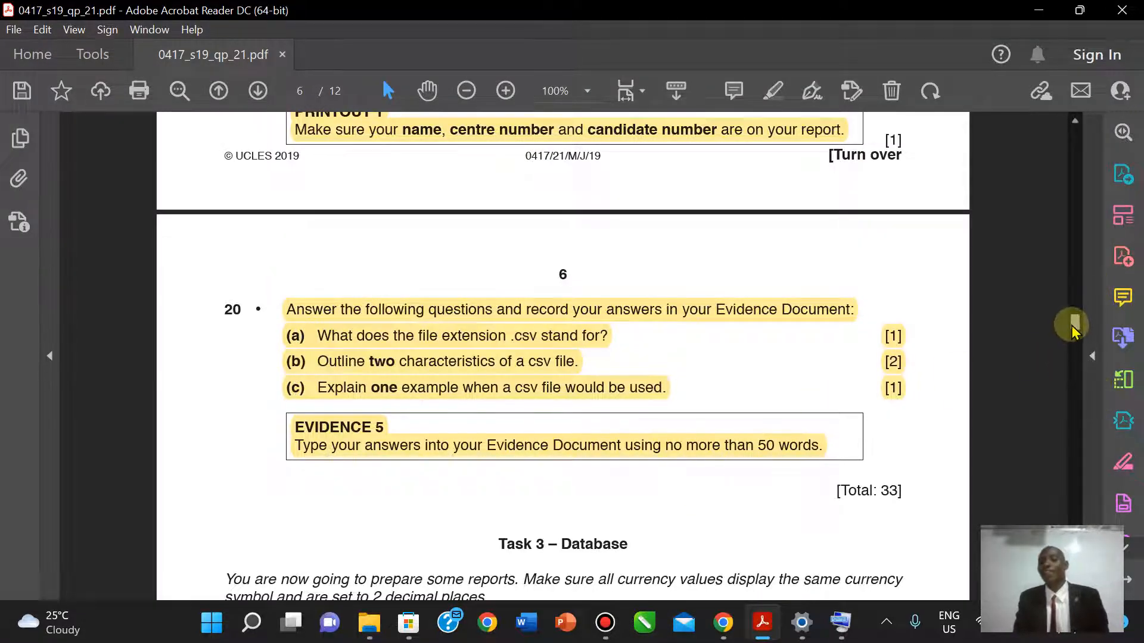
pyautogui.scroll(3, 1076, 253)
pyautogui.moveTo(1076, 254); pyautogui.dragTo(1073, 189)
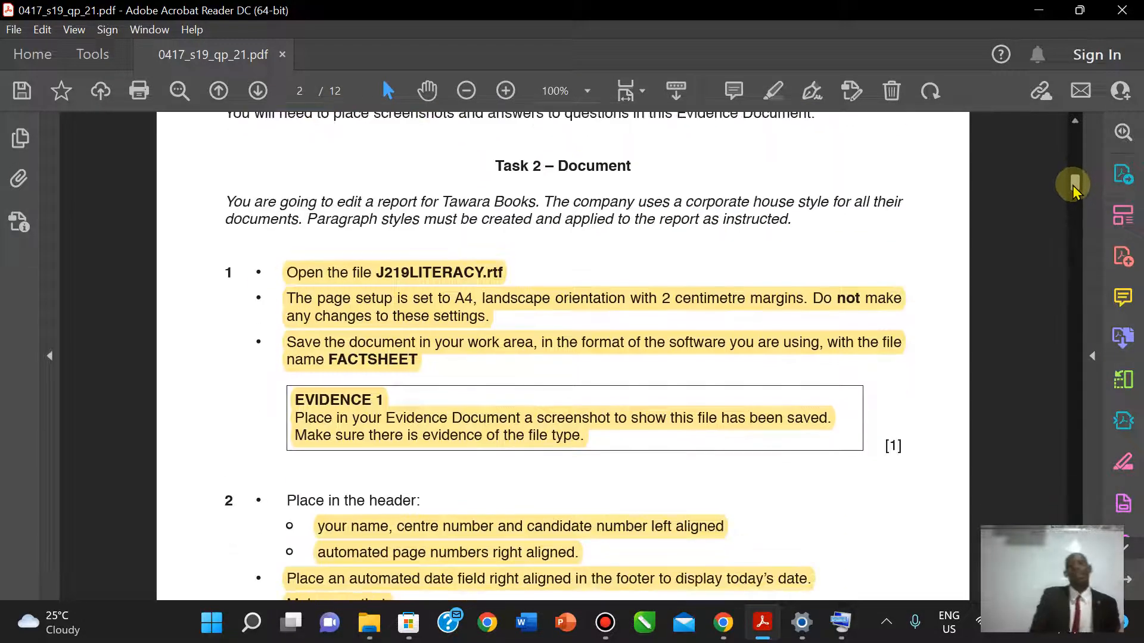